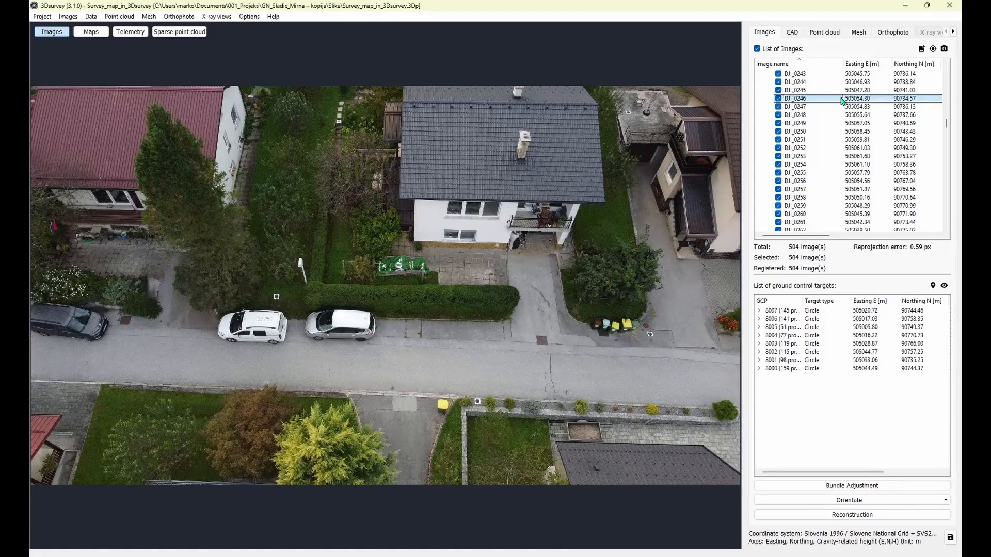
# Browse the drone images from DJI_0246 through DJI_0265 and return to DJI_0264.
pyautogui.press('Down')
pyautogui.press('Down')
pyautogui.press('Down')
pyautogui.press('Down')
pyautogui.press('Down')
pyautogui.press('Down')
pyautogui.press('Down')
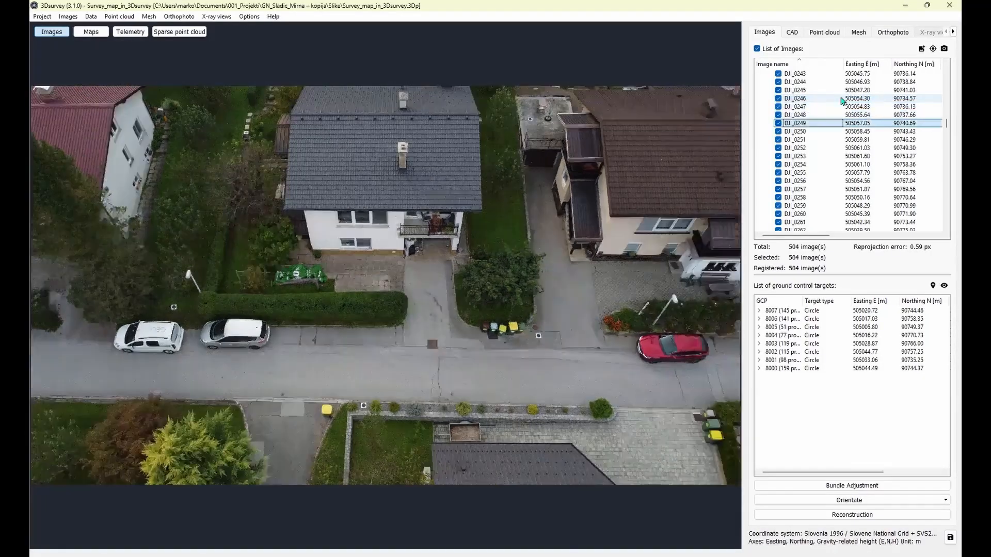
pyautogui.press('Down')
pyautogui.press('Down')
pyautogui.press('Down')
pyautogui.press('Down')
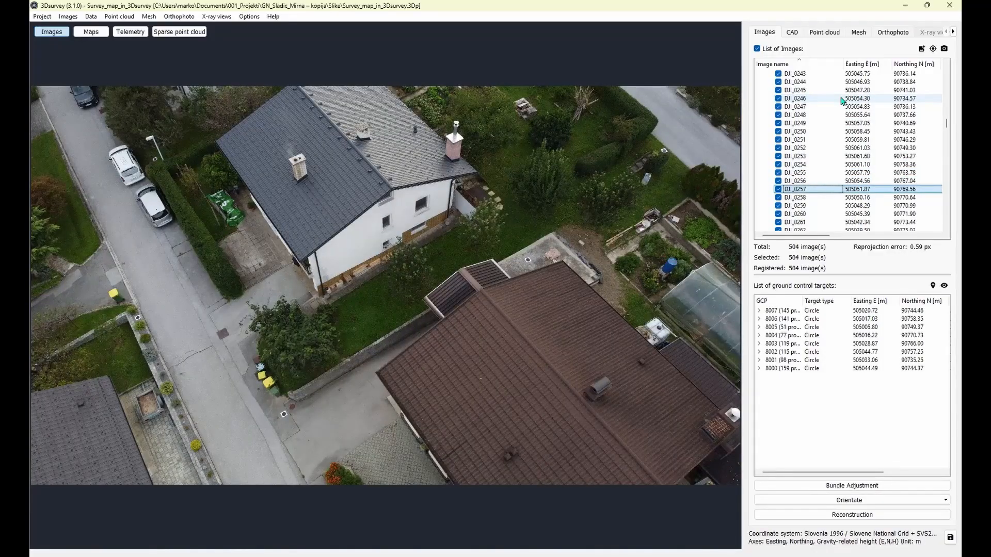
pyautogui.press('Down')
pyautogui.press('Down')
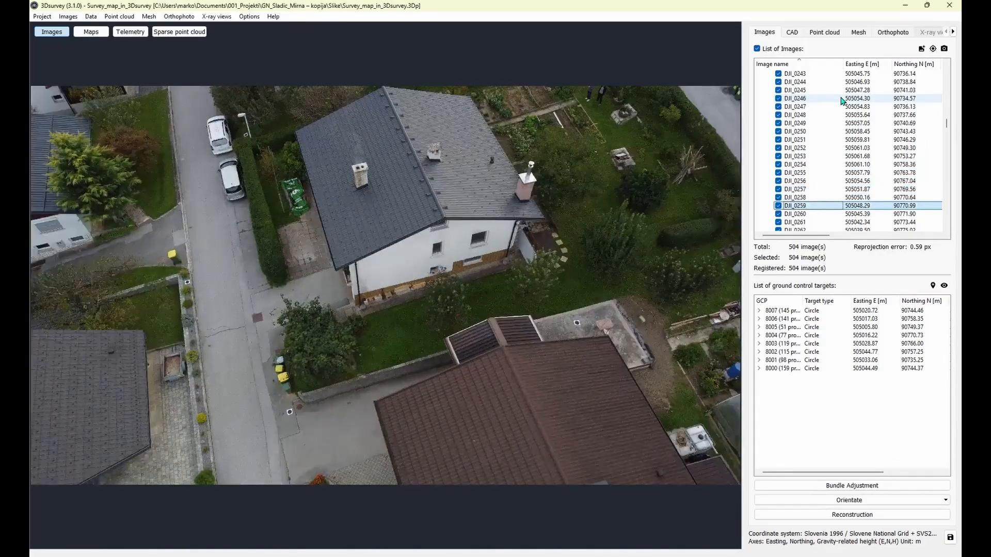
pyautogui.press('Down')
pyautogui.press('Down')
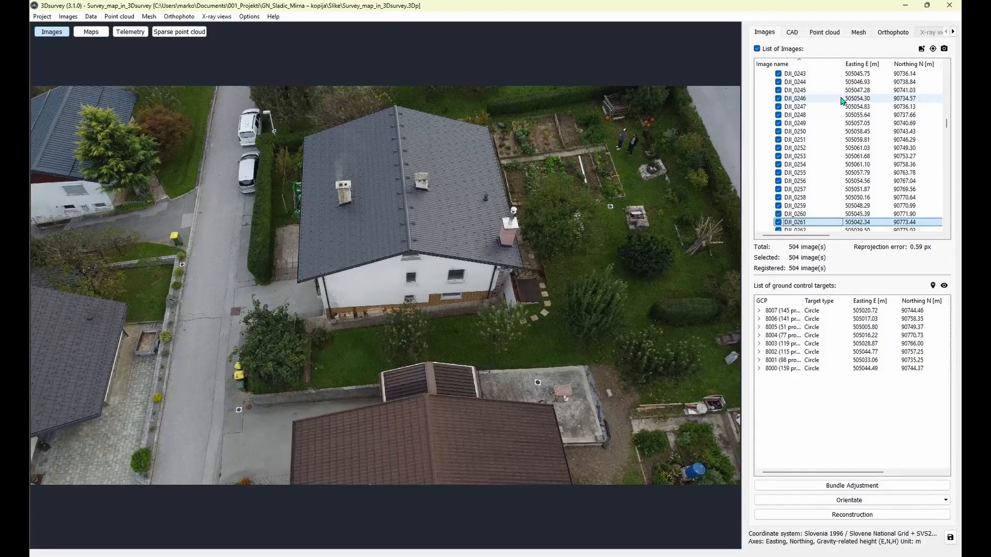
pyautogui.press('Down')
pyautogui.press('Down')
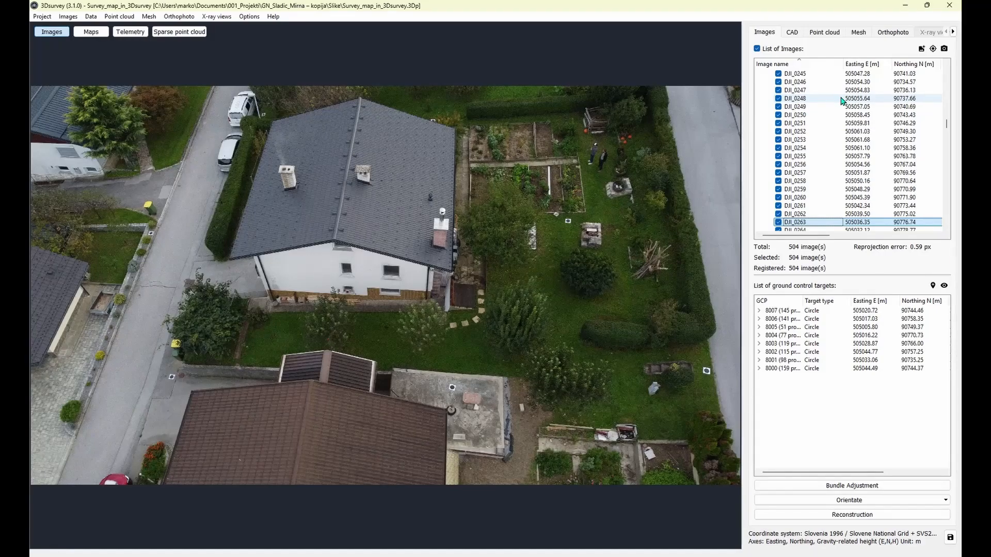
pyautogui.press('Down')
pyautogui.press('Down')
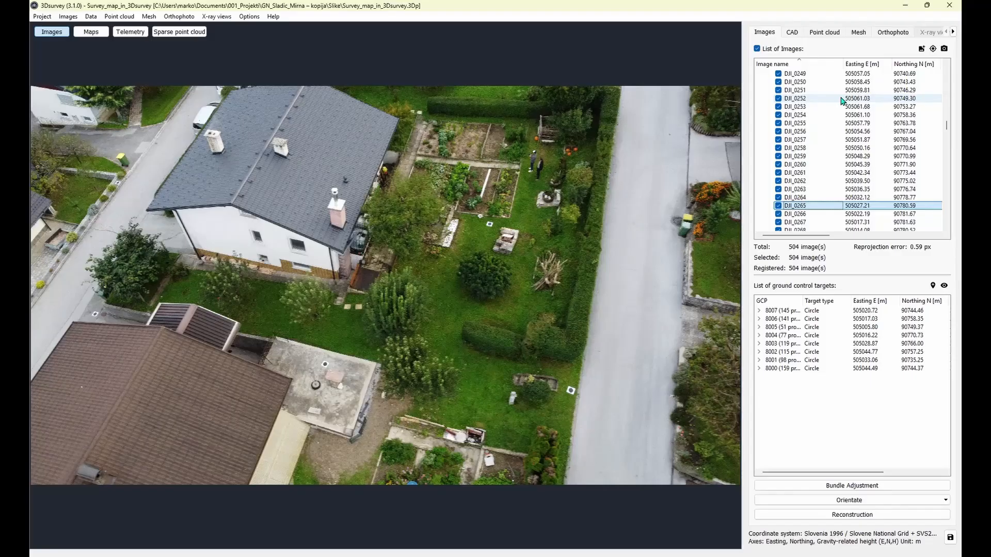
pyautogui.press('Up')
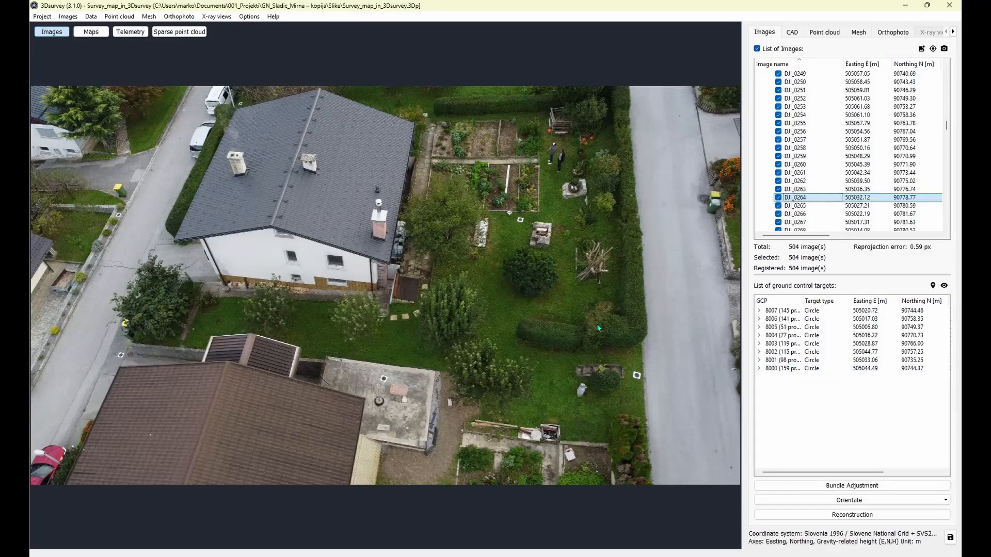
# Examine the ground control target beside the road in image DJI_0264 and review the error values of the listed control targets.
pyautogui.scroll(6, 658, 385)
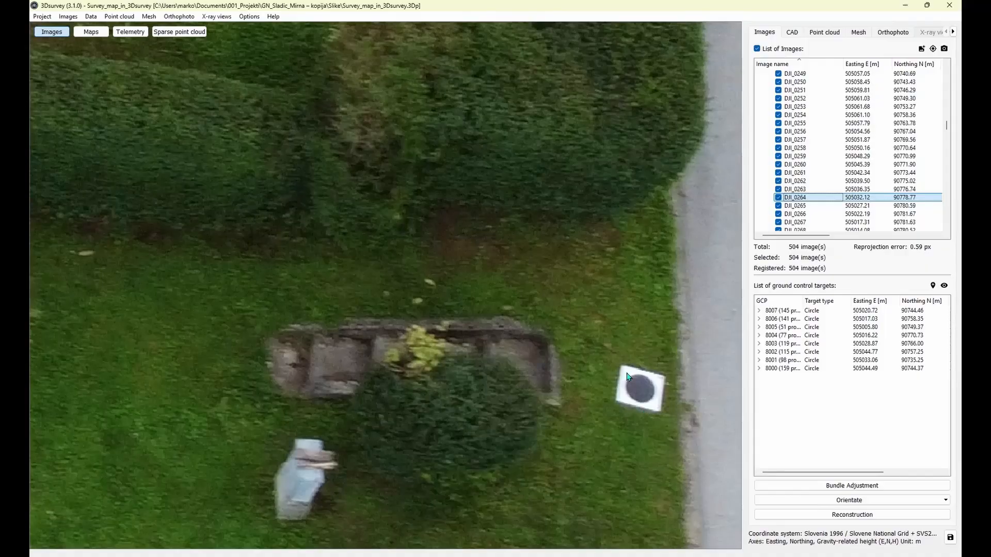
pyautogui.scroll(-6, 627, 377)
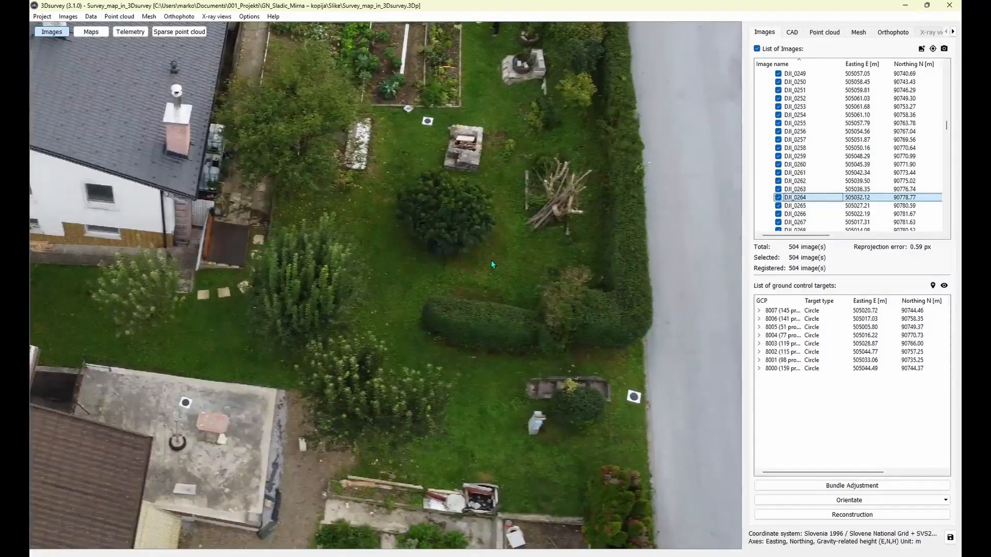
pyautogui.scroll(-2, 493, 264)
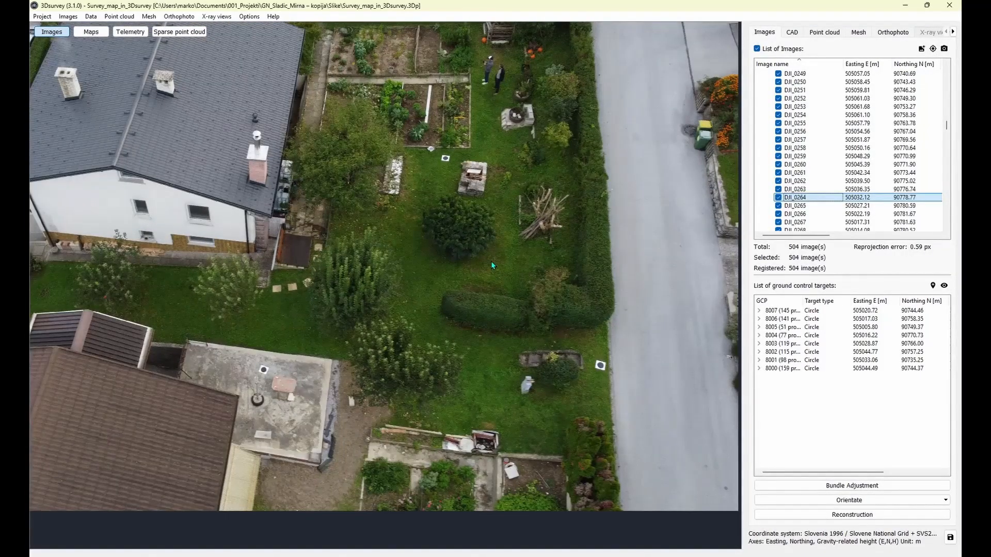
pyautogui.scroll(-2, 606, 299)
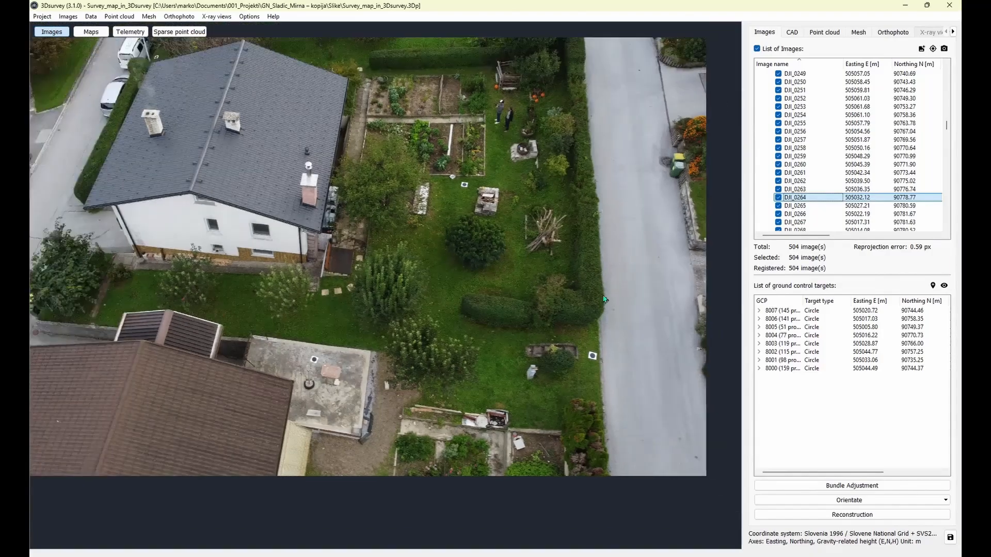
pyautogui.scroll(-2, 418, 222)
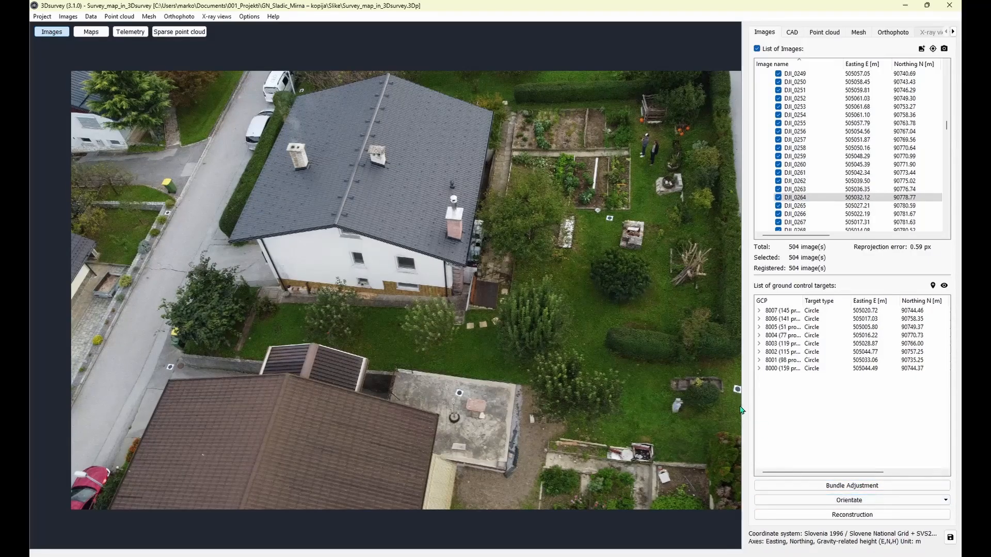
pyautogui.moveTo(743, 412); pyautogui.dragTo(652, 414)
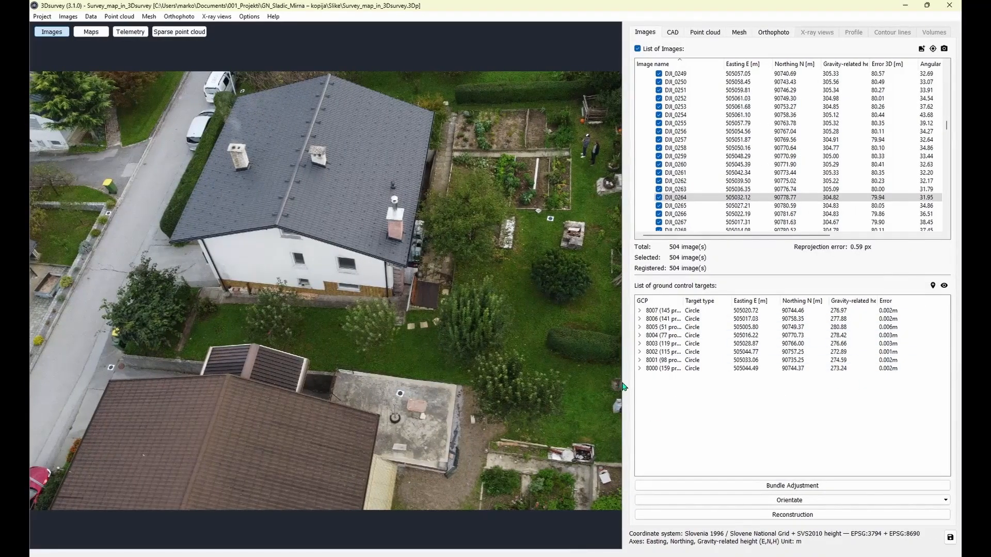
pyautogui.moveTo(623, 387); pyautogui.dragTo(791, 388)
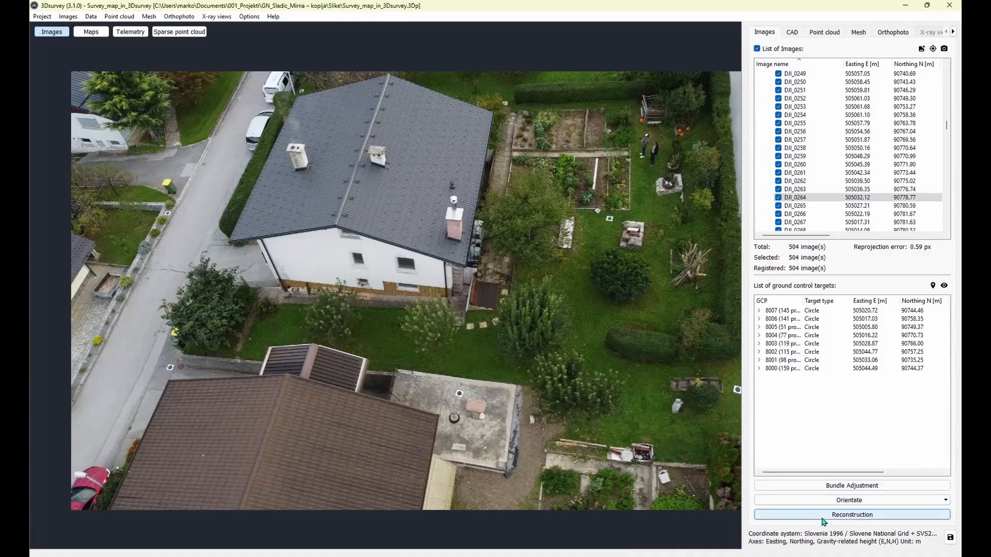
# Display the point cloud and inspect the grey-roofed house's facades and roof up close.
pyautogui.click(821, 35)
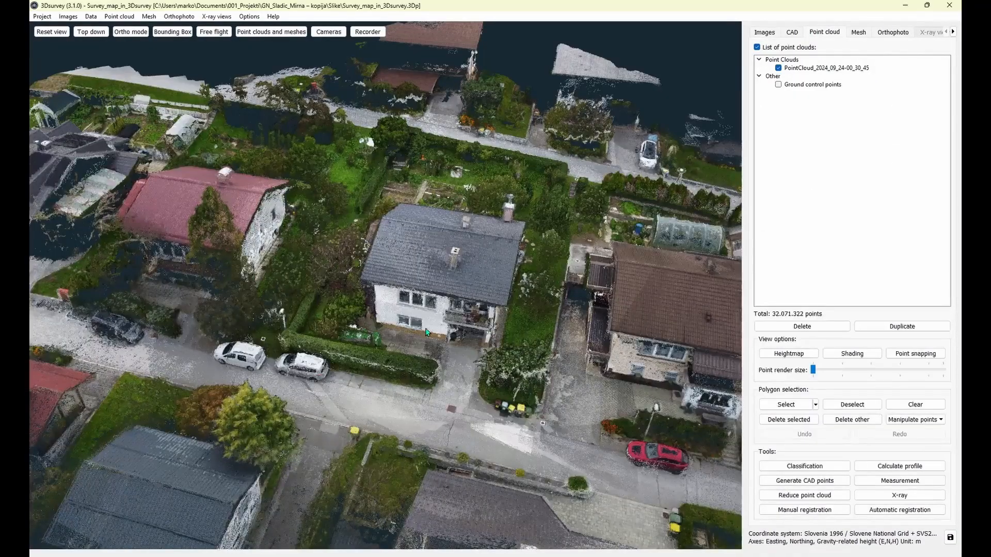
pyautogui.moveTo(412, 325); pyautogui.dragTo(390, 316)
pyautogui.scroll(10, 418, 300)
pyautogui.scroll(-5, 462, 321)
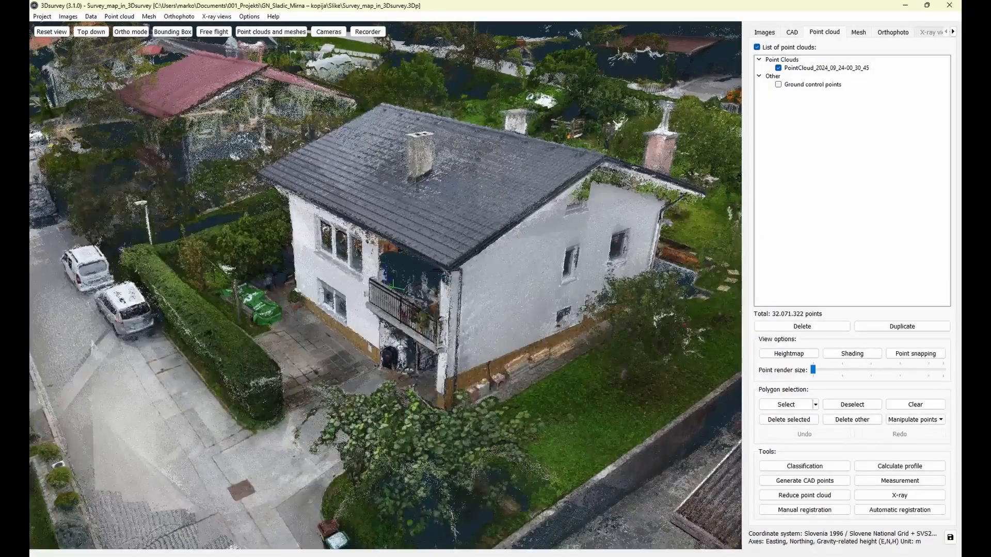
pyautogui.moveTo(398, 344); pyautogui.dragTo(438, 349)
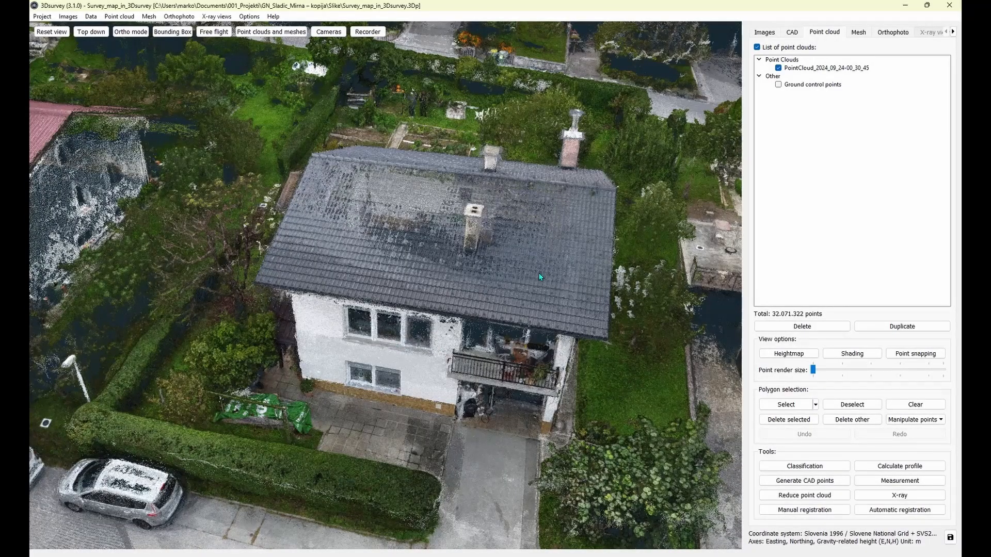
# Display the textured 3D mesh and survey the grey-roofed house with its neighbouring houses from above.
pyautogui.click(861, 32)
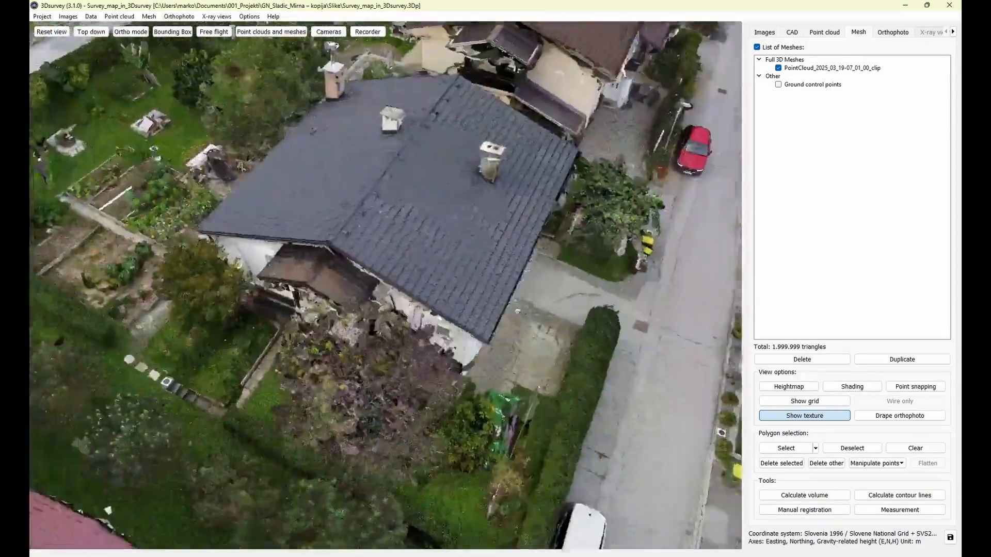
pyautogui.moveTo(517, 311); pyautogui.dragTo(429, 301)
pyautogui.scroll(-5, 429, 302)
pyautogui.moveTo(456, 317); pyautogui.dragTo(516, 308, button='middle')
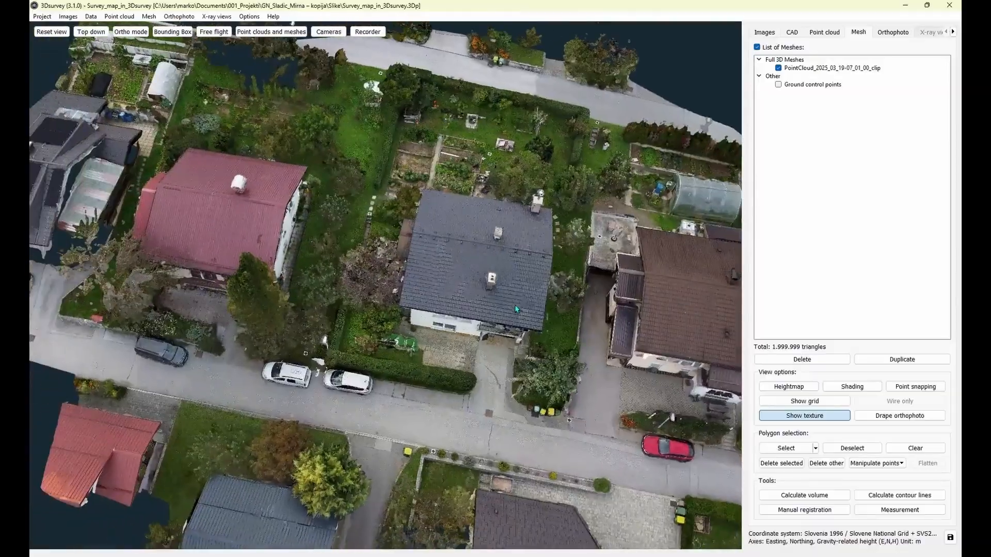
pyautogui.scroll(2, 507, 342)
pyautogui.moveTo(515, 342); pyautogui.dragTo(472, 344, button='middle')
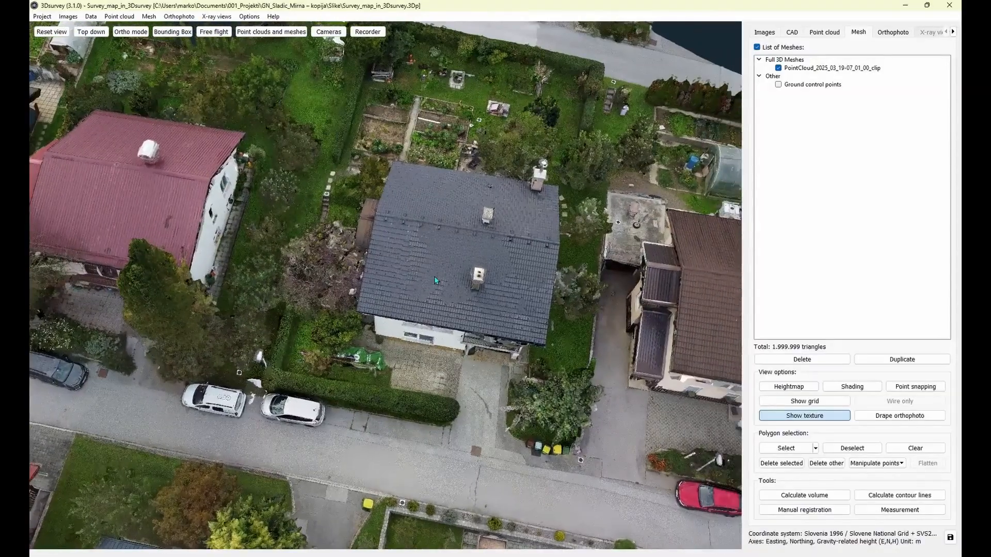
# Inspect the mesh of the grey-roofed house up close, covering the roof tiles, chimneys, eaves and gable wall.
pyautogui.moveTo(436, 312); pyautogui.dragTo(516, 416)
pyautogui.scroll(5, 451, 364)
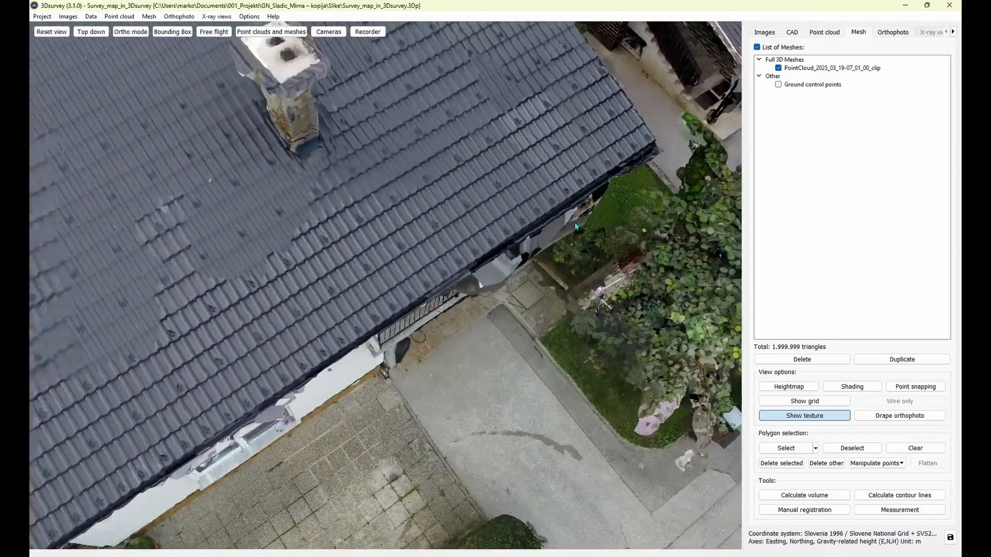
pyautogui.scroll(3, 491, 240)
pyautogui.moveTo(491, 240); pyautogui.dragTo(451, 316)
pyautogui.scroll(-2, 451, 315)
pyautogui.moveTo(482, 239); pyautogui.dragTo(349, 394, button='middle')
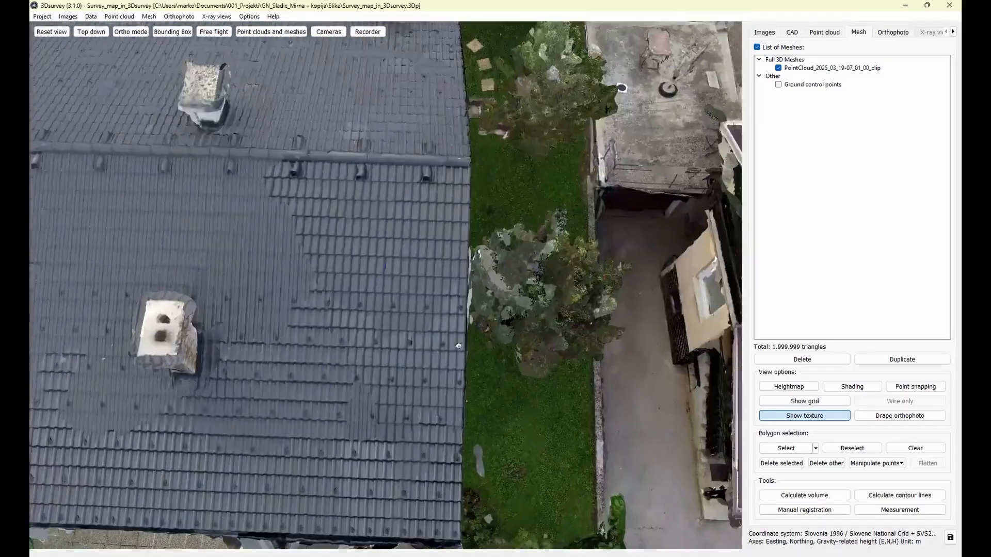
pyautogui.moveTo(349, 394); pyautogui.dragTo(409, 336)
pyautogui.moveTo(494, 302); pyautogui.dragTo(443, 258)
pyautogui.moveTo(593, 366); pyautogui.dragTo(485, 344, button='middle')
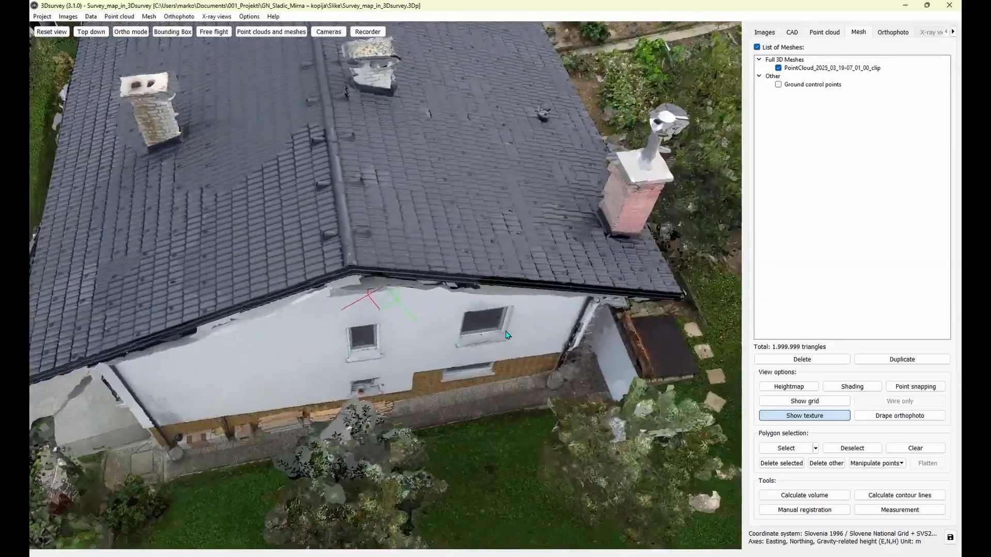
pyautogui.moveTo(558, 377); pyautogui.dragTo(513, 351)
pyautogui.scroll(-2, 492, 289)
pyautogui.moveTo(554, 336); pyautogui.dragTo(533, 339, button='middle')
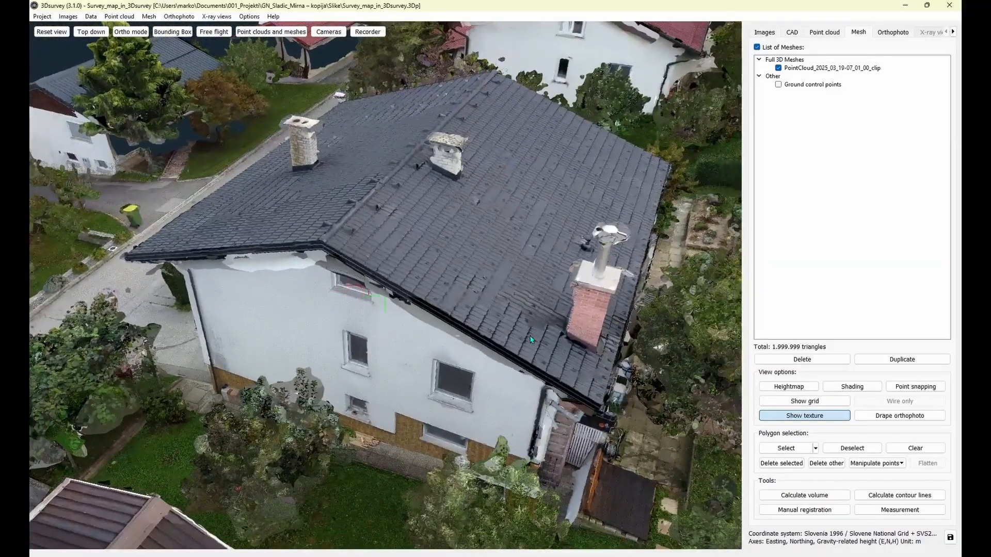
pyautogui.scroll(-3, 561, 333)
pyautogui.moveTo(408, 313); pyautogui.dragTo(446, 326)
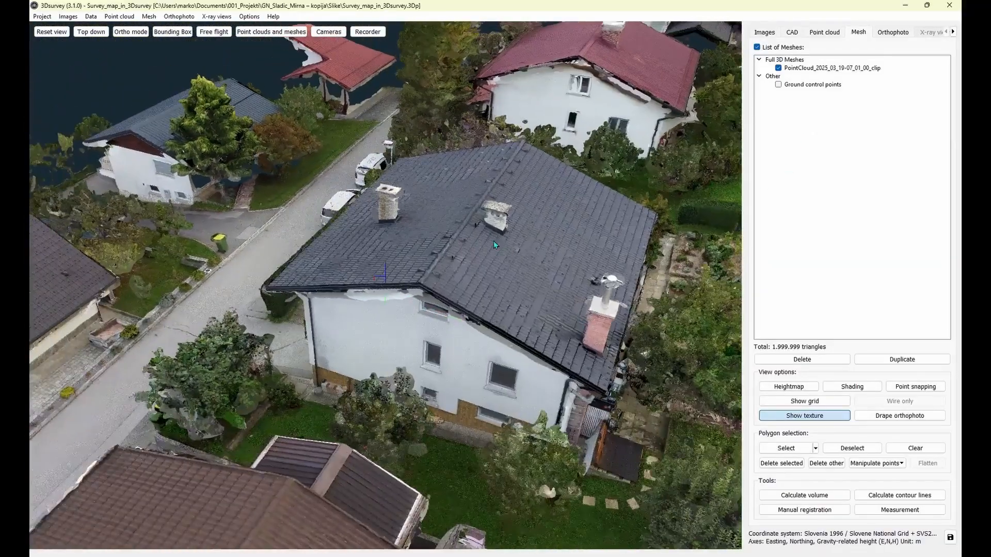
pyautogui.moveTo(493, 240); pyautogui.dragTo(493, 289)
# Display the True Orthophoto and examine the grey roof, gardens, street and neighbouring red-roofed house.
pyautogui.click(894, 32)
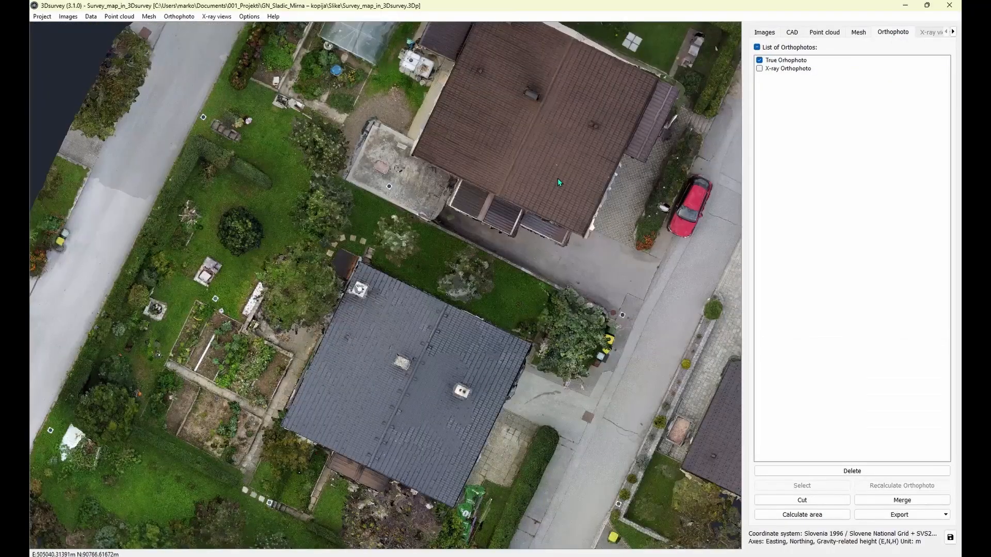
pyautogui.moveTo(450, 360); pyautogui.dragTo(490, 252)
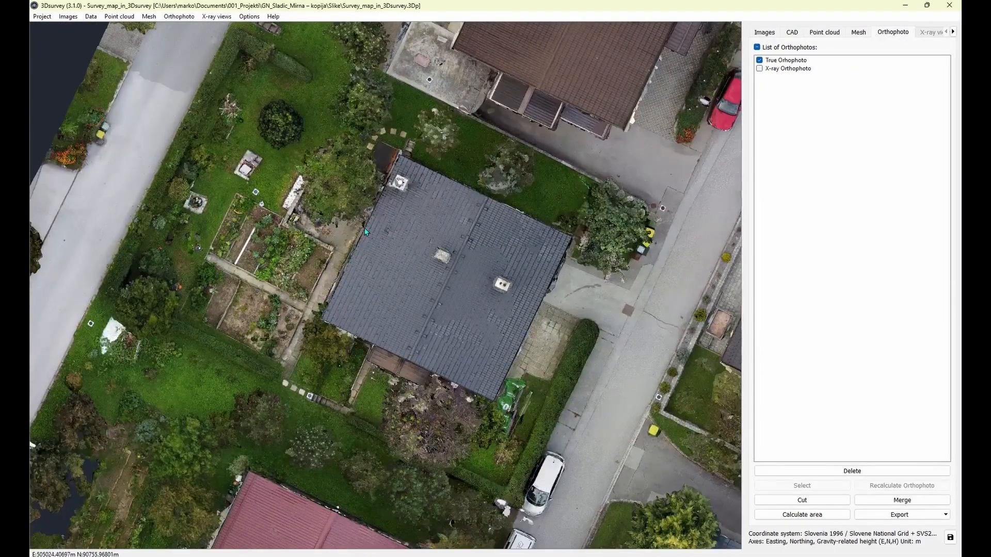
pyautogui.scroll(5, 429, 206)
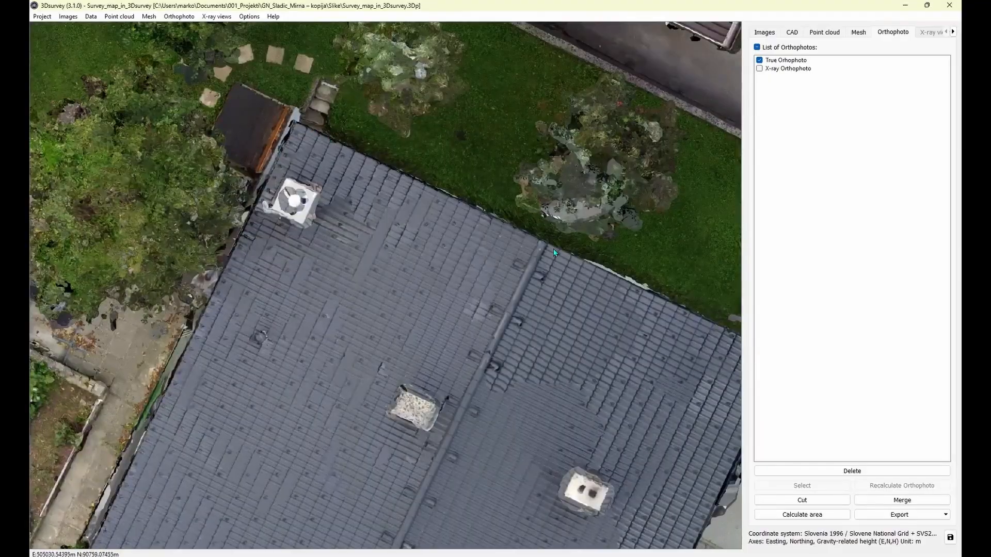
pyautogui.scroll(-4, 384, 258)
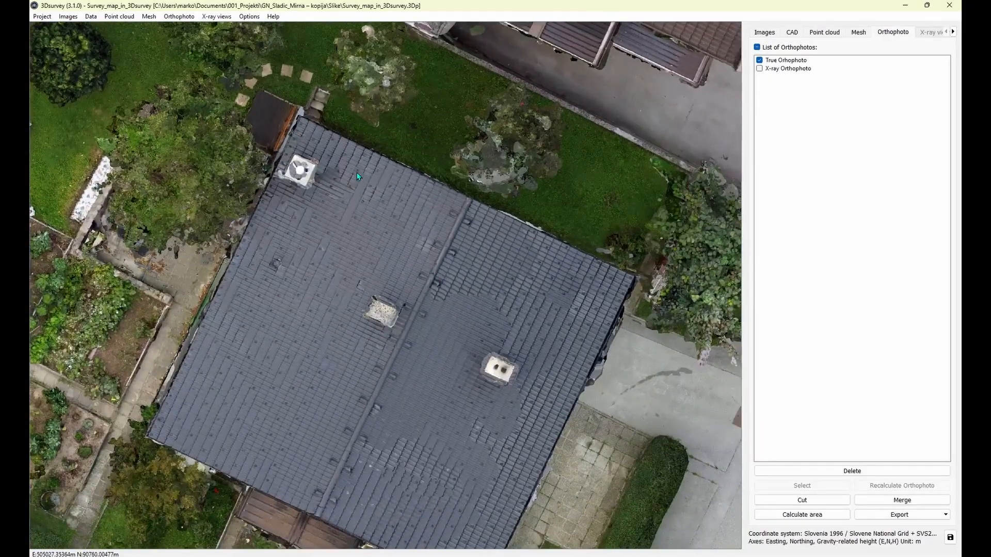
pyautogui.scroll(-2, 536, 281)
pyautogui.moveTo(623, 437); pyautogui.dragTo(554, 292, button='middle')
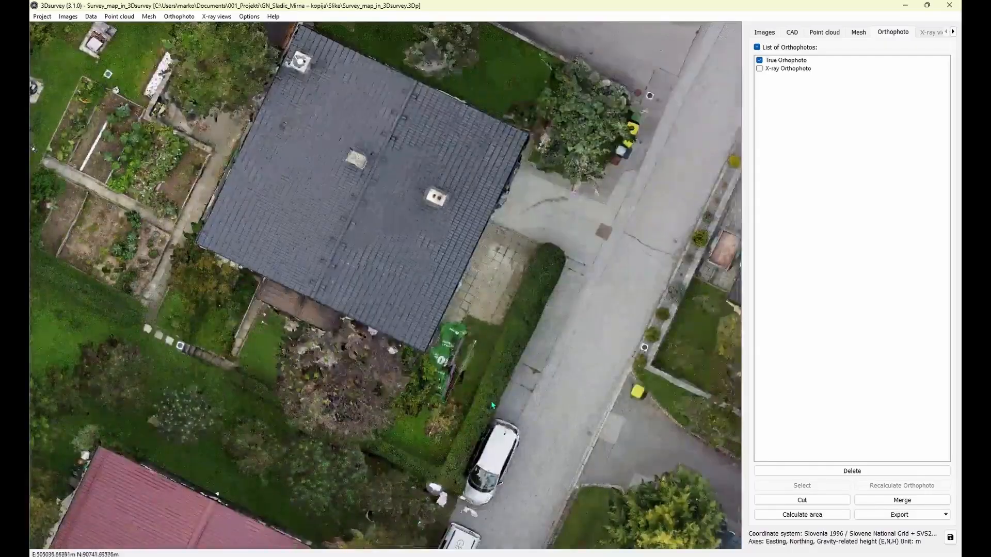
pyautogui.moveTo(481, 434); pyautogui.dragTo(513, 284, button='middle')
pyautogui.scroll(-2, 467, 340)
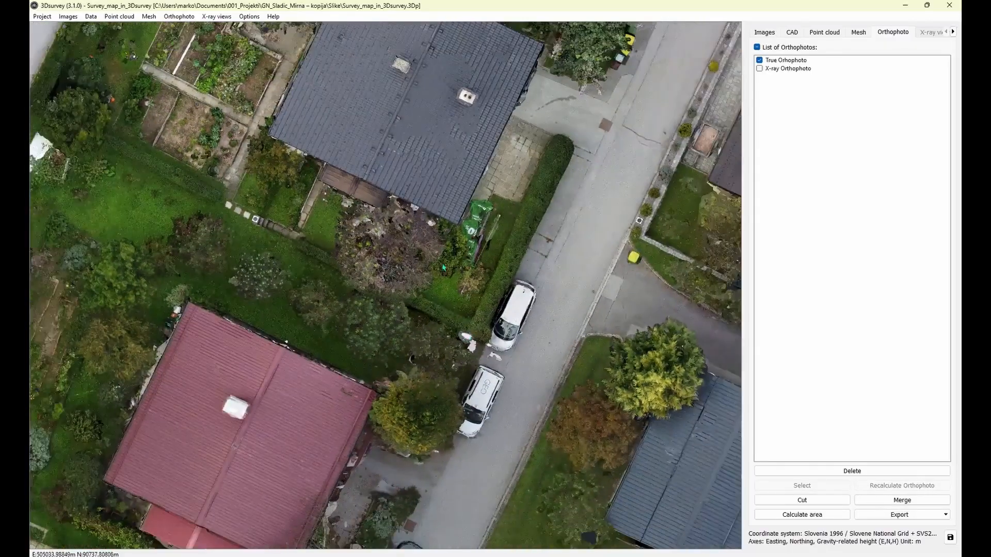
pyautogui.moveTo(410, 250); pyautogui.dragTo(534, 292, button='middle')
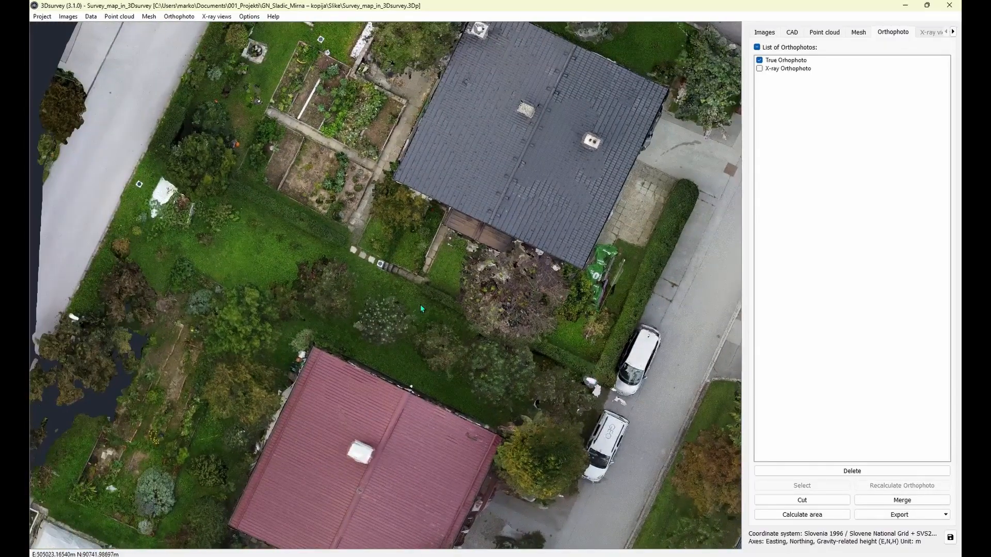
pyautogui.scroll(-2, 372, 311)
pyautogui.moveTo(480, 299); pyautogui.dragTo(453, 366, button='middle')
pyautogui.scroll(2, 542, 324)
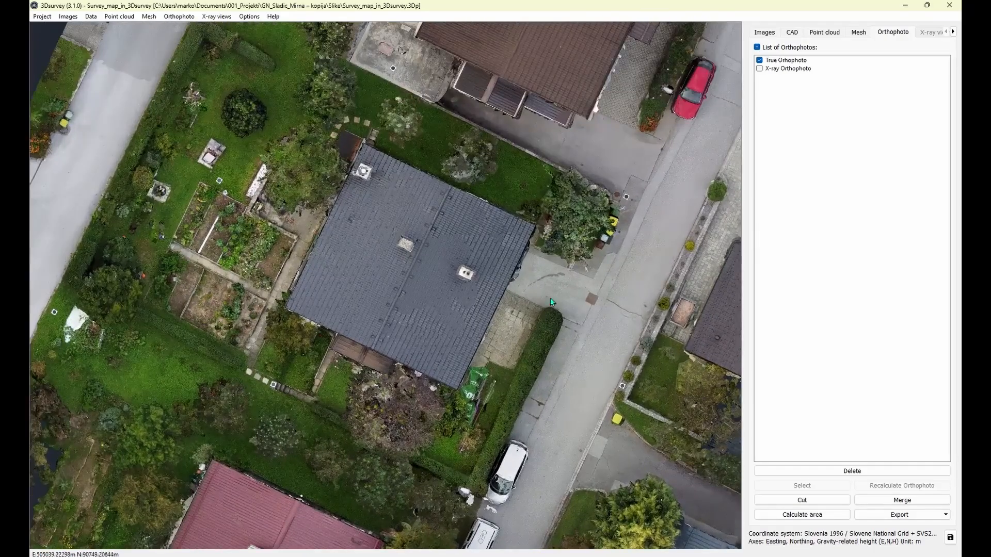
# Overlay the X-ray Orthophoto on the True Orthophoto and examine the wall outlines beneath the grey roof.
pyautogui.click(759, 68)
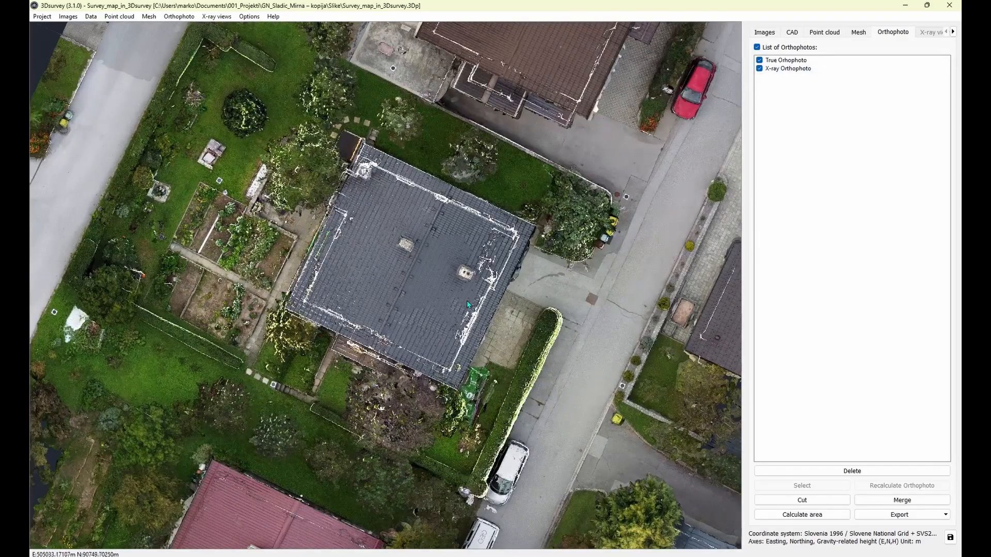
pyautogui.scroll(2, 470, 295)
pyautogui.moveTo(460, 288); pyautogui.dragTo(462, 349, button='middle')
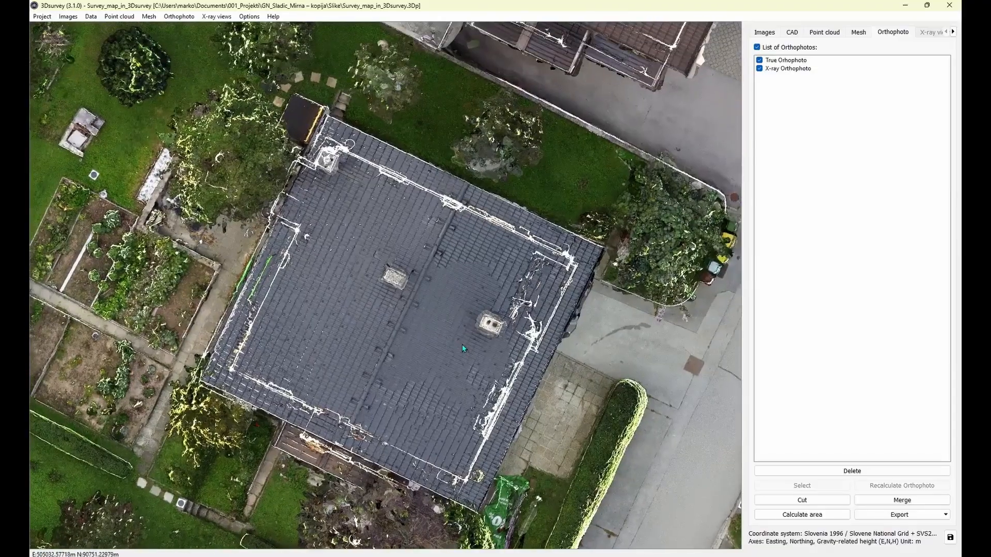
# Compare the grey roof's edges with the X-ray wall outlines in the combined orthophotos, including the surrounding garden and street.
pyautogui.scroll(3, 432, 297)
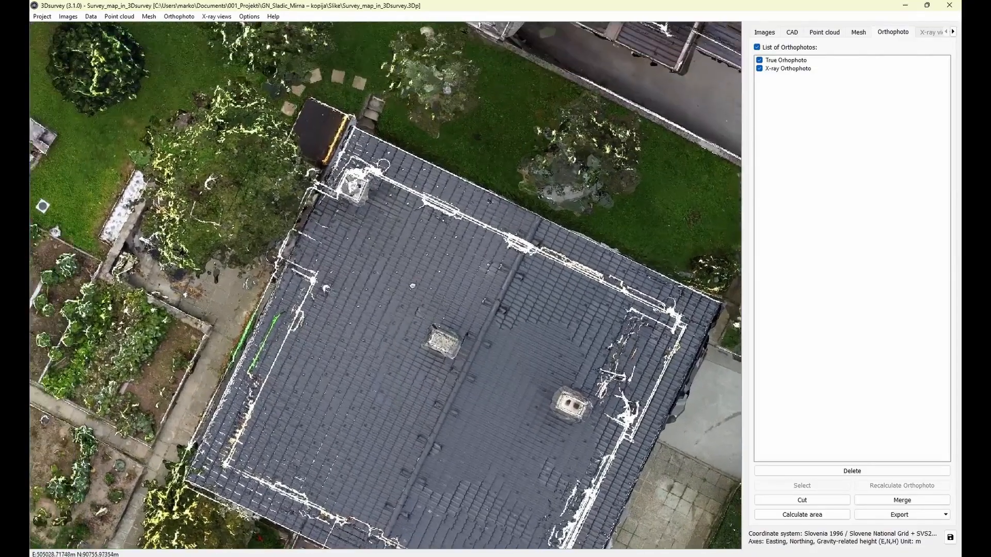
pyautogui.moveTo(413, 286); pyautogui.dragTo(417, 292, button='middle')
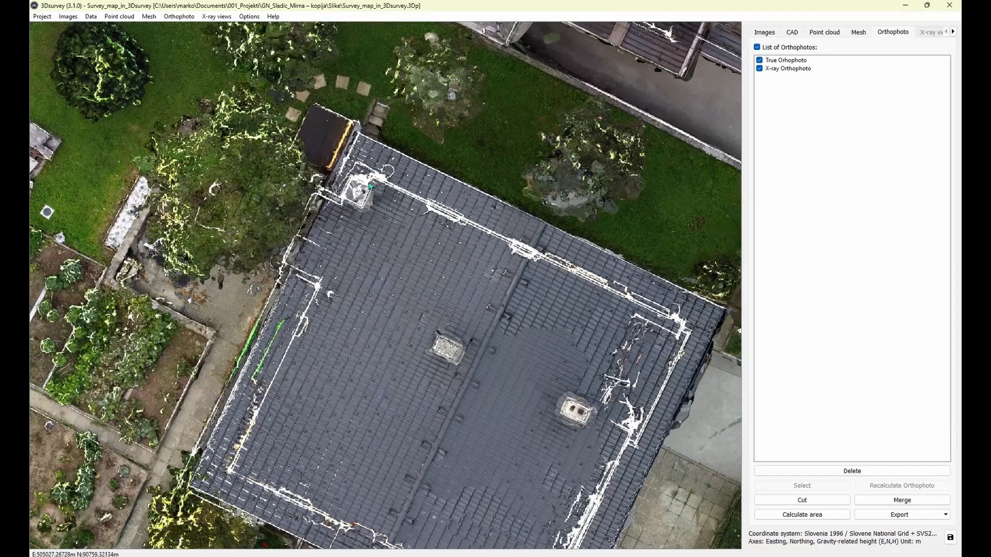
pyautogui.moveTo(638, 390); pyautogui.dragTo(657, 281, button='middle')
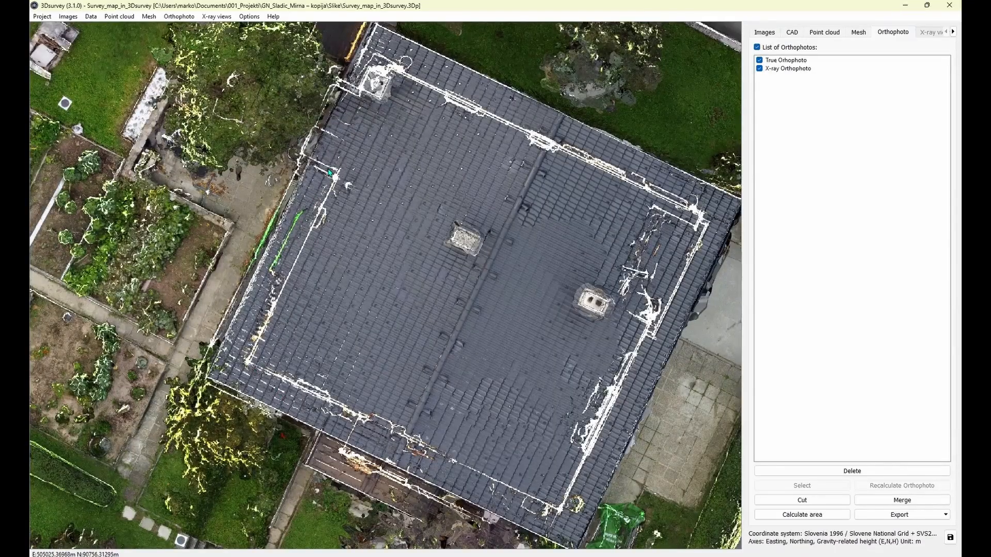
pyautogui.scroll(-1, 447, 173)
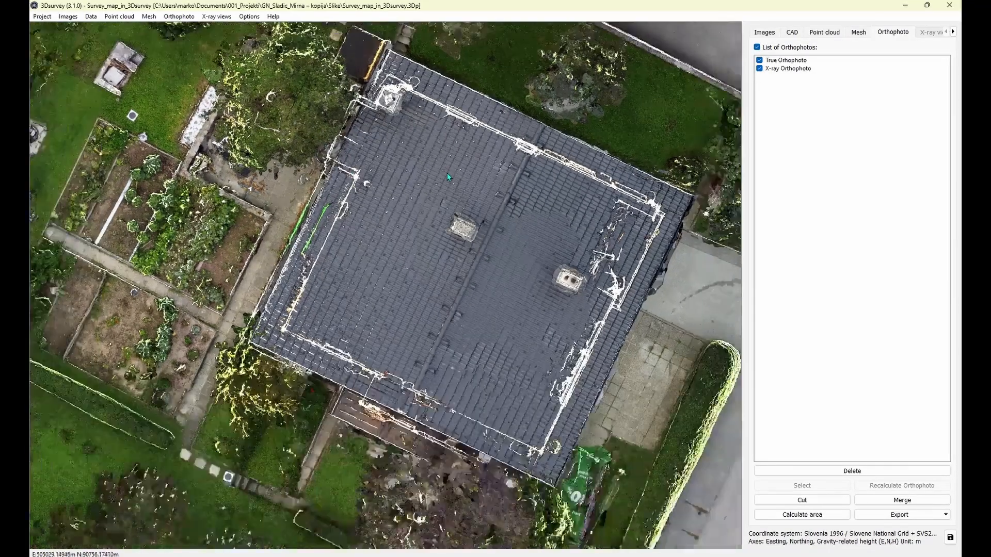
pyautogui.scroll(-2, 454, 202)
pyautogui.moveTo(475, 206); pyautogui.dragTo(457, 238, button='middle')
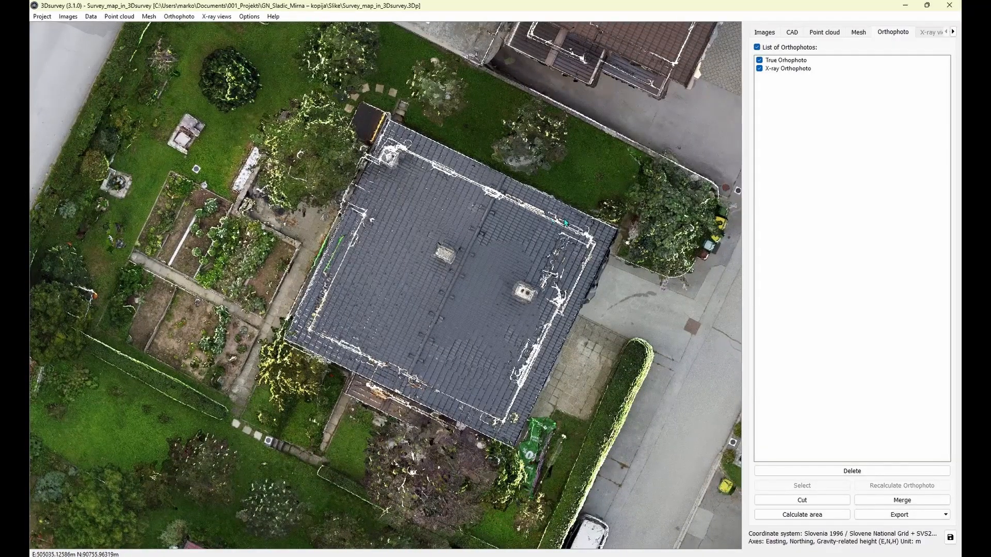
pyautogui.moveTo(615, 162); pyautogui.dragTo(635, 196, button='middle')
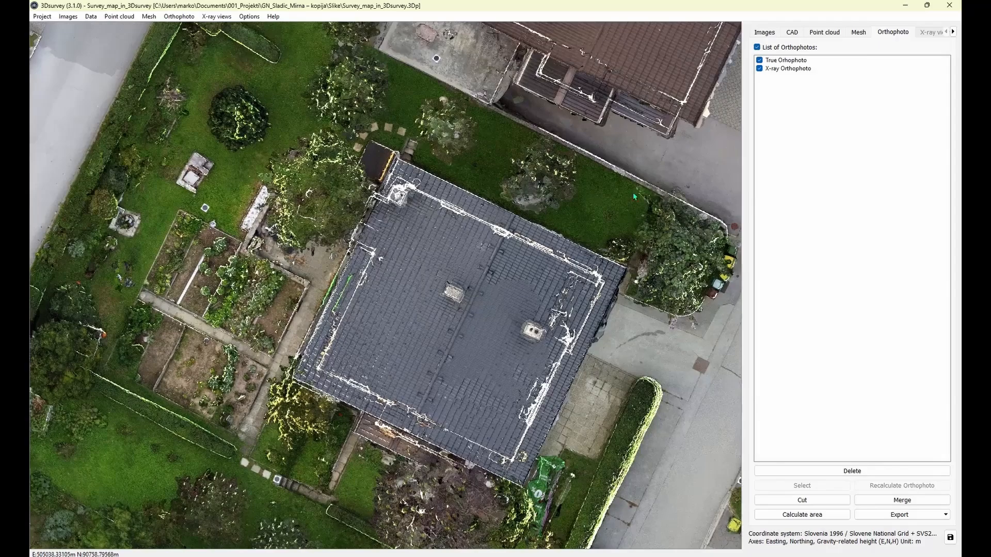
# Hide the True Orthophoto and examine the X-ray Orthophoto alone, covering the house walls, plot boundary, hedges and neighbouring buildings.
pyautogui.click(759, 60)
pyautogui.scroll(-2, 520, 261)
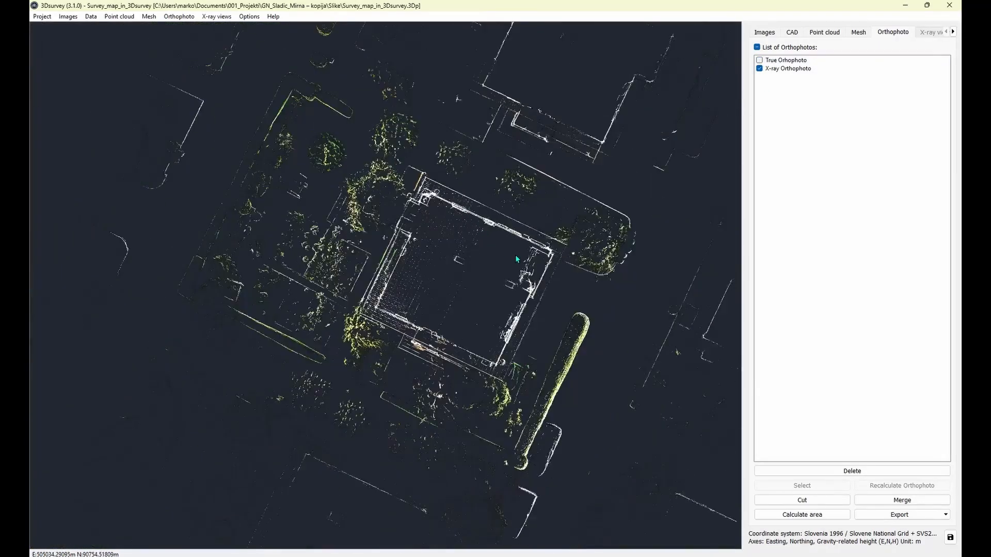
pyautogui.scroll(-2, 520, 261)
pyautogui.moveTo(500, 262); pyautogui.dragTo(433, 240, button='middle')
pyautogui.scroll(3, 463, 255)
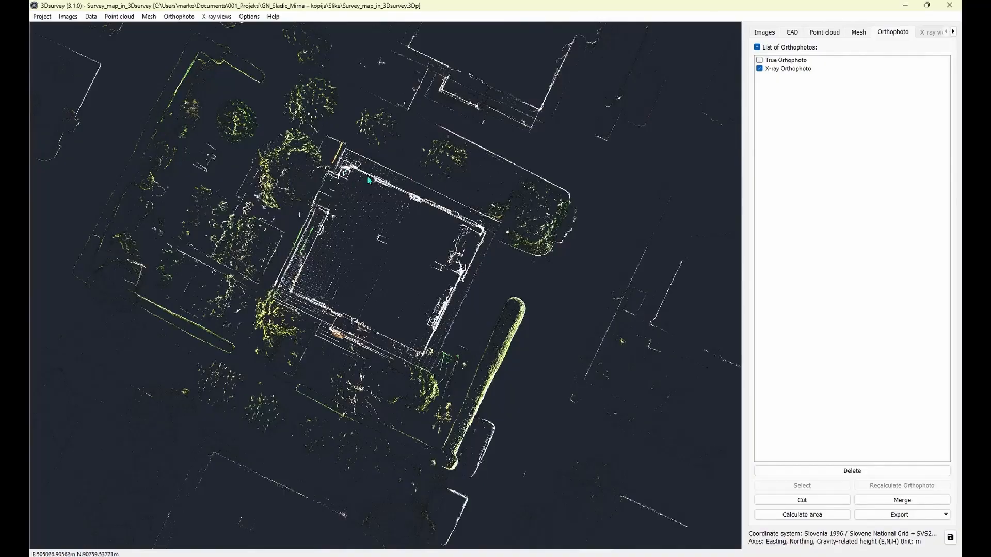
pyautogui.scroll(4, 439, 227)
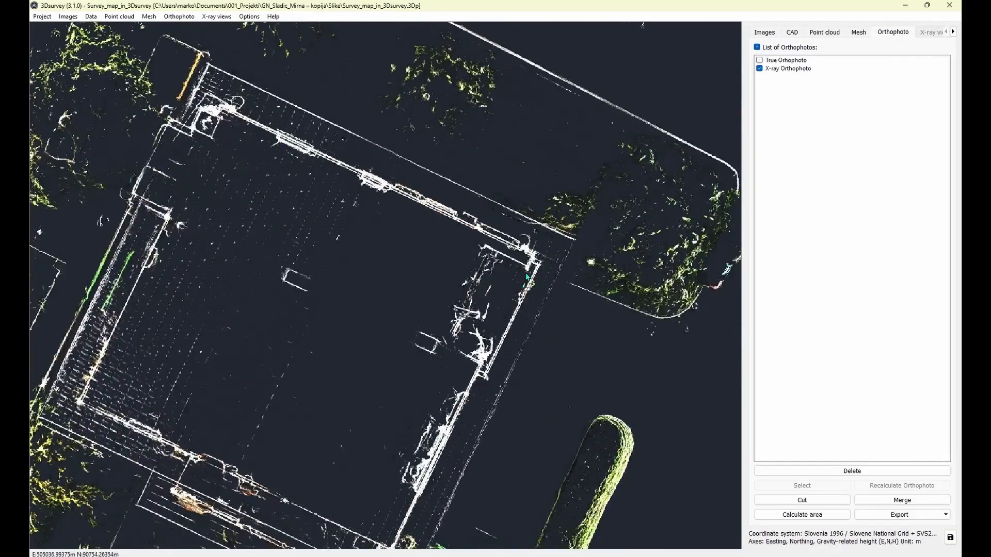
pyautogui.scroll(-2, 436, 220)
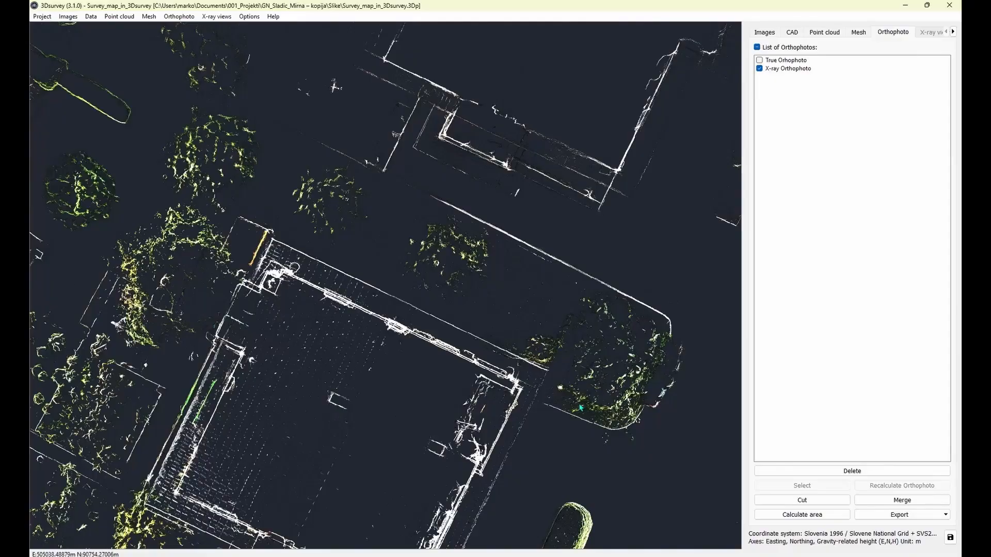
pyautogui.scroll(-3, 605, 349)
pyautogui.scroll(-2, 575, 272)
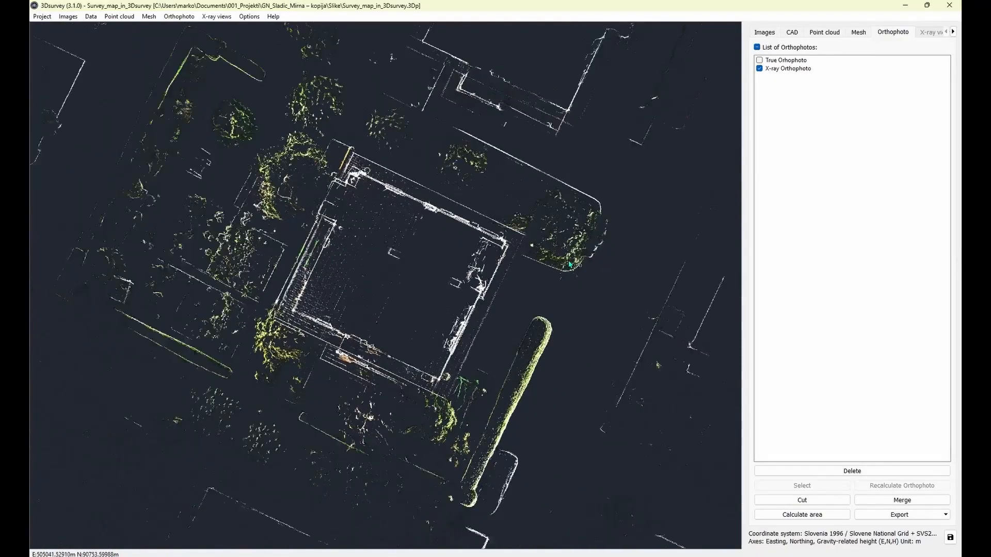
# Hide the X-ray Orthophoto and start the terrain Classification of the project's point cloud.
pyautogui.click(759, 69)
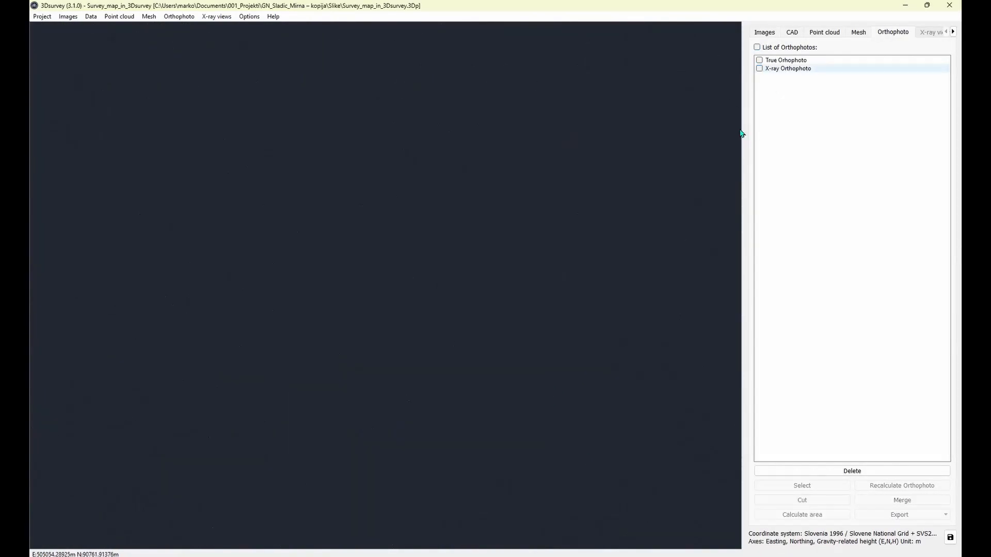
pyautogui.click(824, 32)
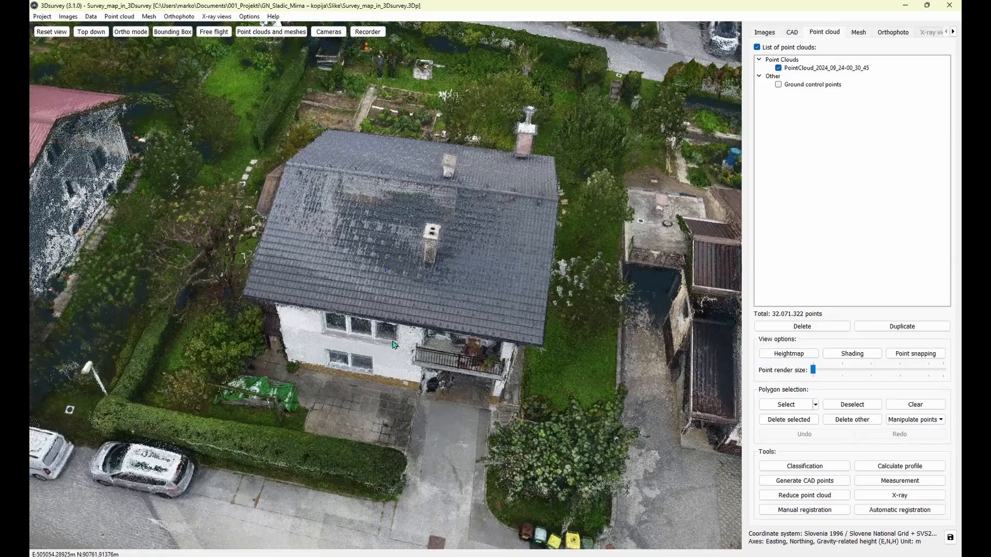
pyautogui.click(804, 466)
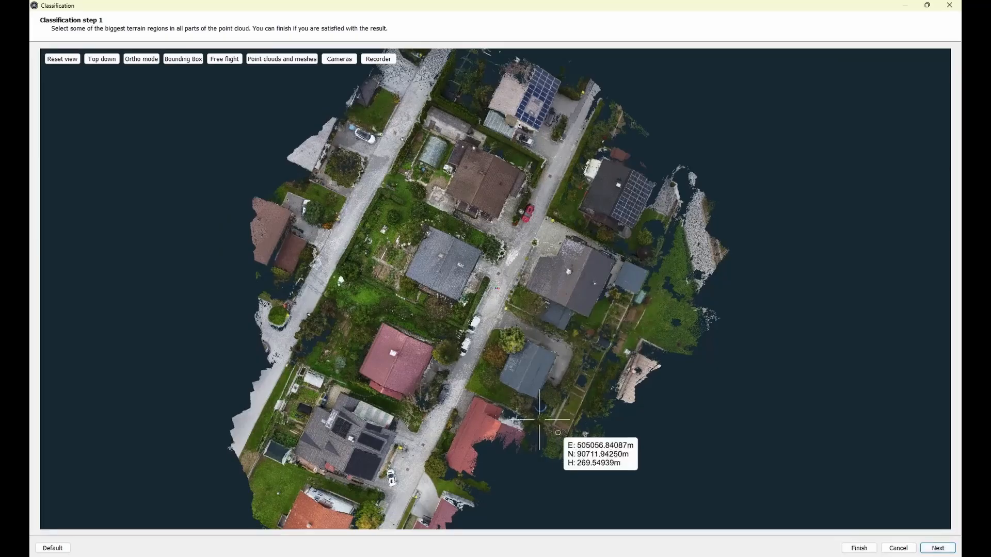
# Mark both streets and the large meadow at the eastern edge of the point cloud as terrain regions.
pyautogui.click(494, 304)
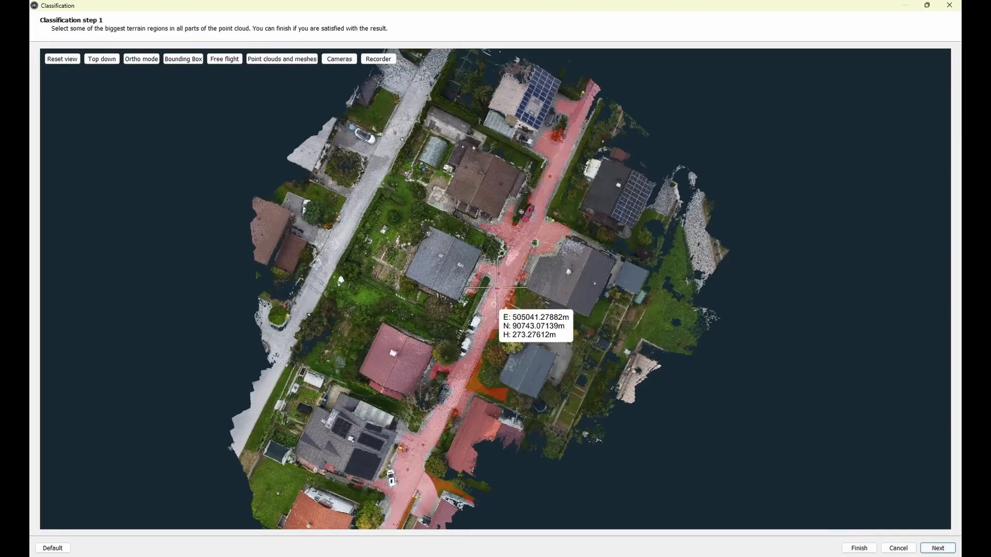
pyautogui.click(395, 134)
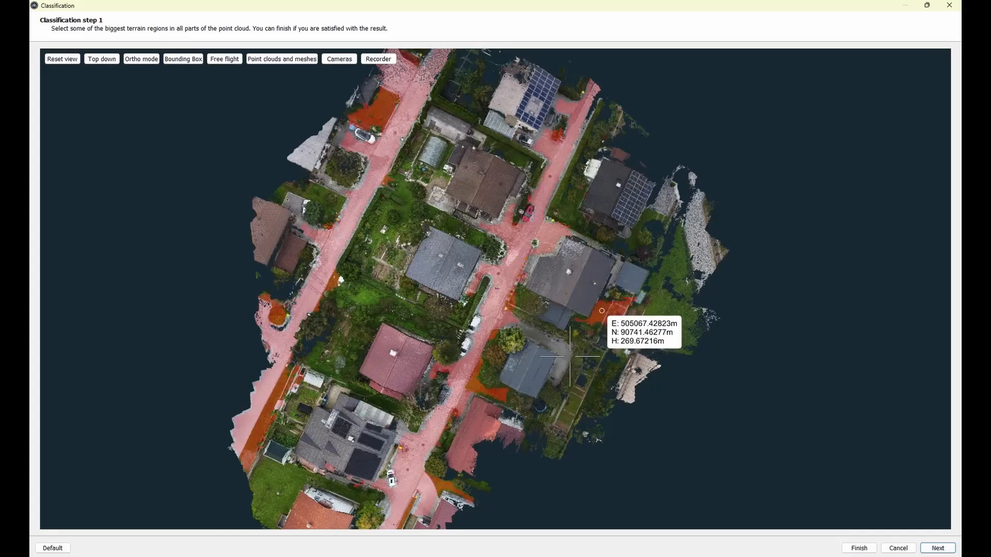
pyautogui.click(660, 318)
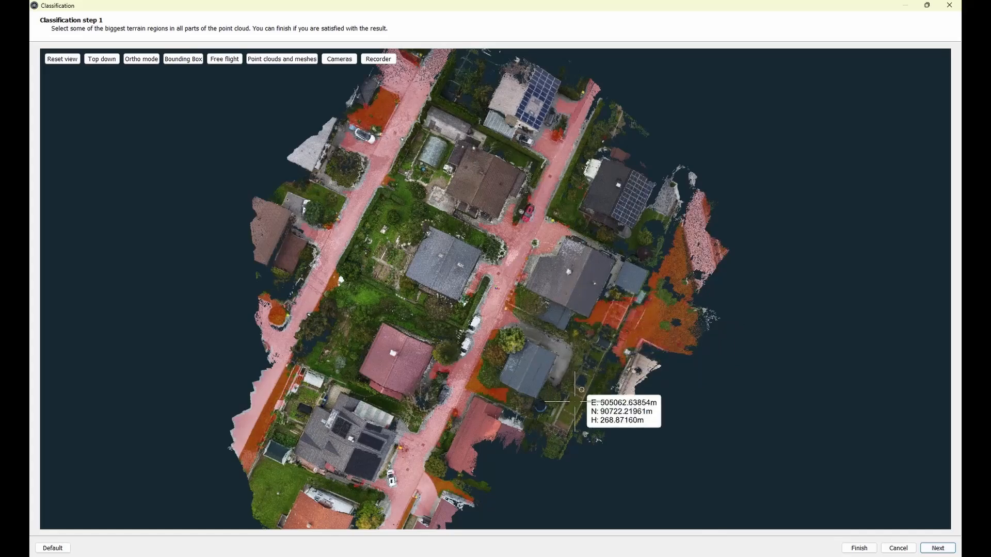
# Mark the driveway that curves around the blue-grey-roofed house east of the street as terrain.
pyautogui.scroll(5, 532, 413)
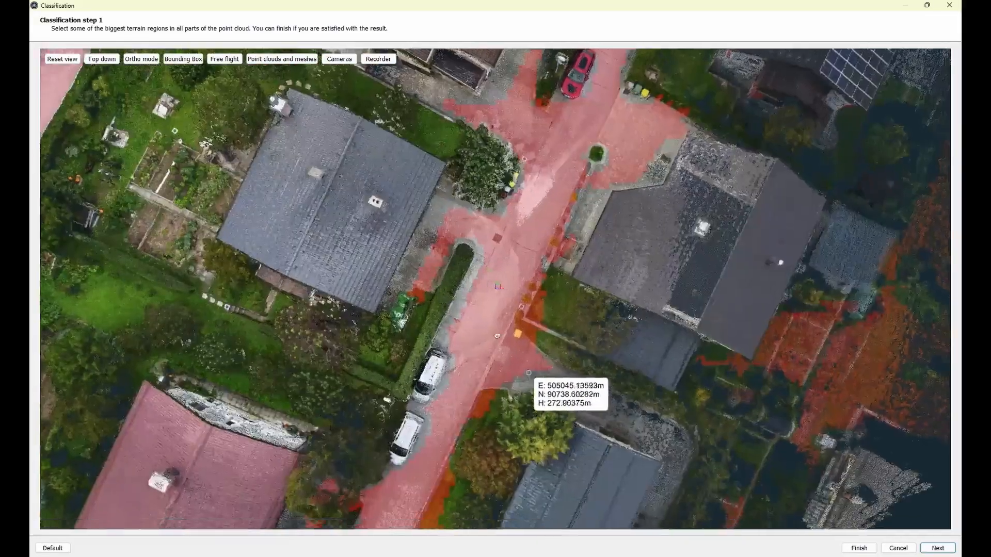
pyautogui.moveTo(528, 373); pyautogui.dragTo(417, 237, button='right')
pyautogui.scroll(2, 417, 238)
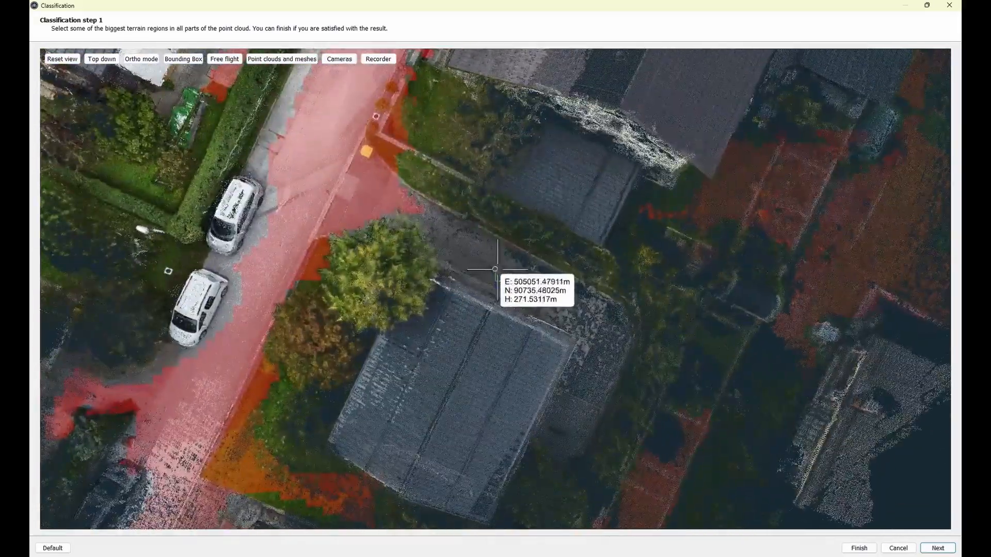
pyautogui.click(497, 268)
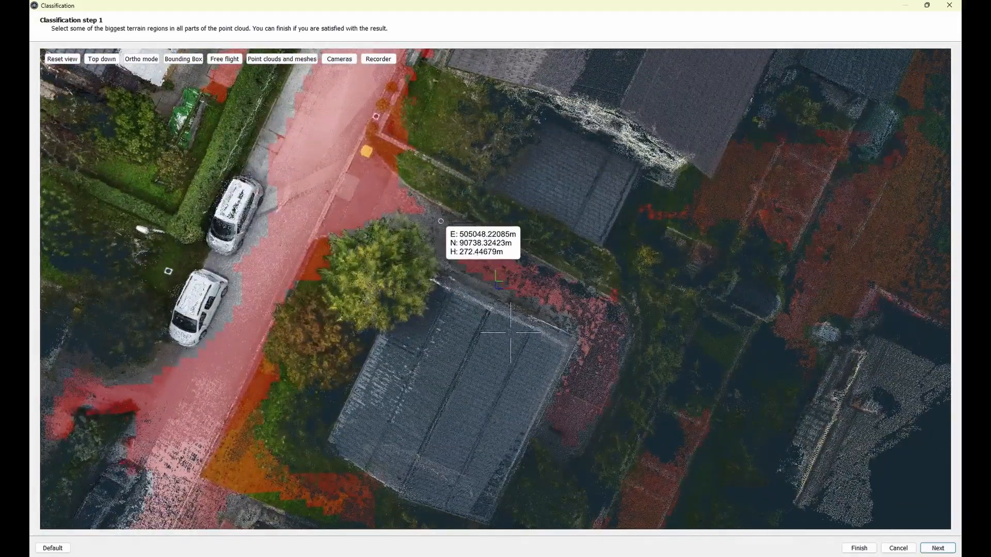
# Mark the lawn between the large red-roofed house and the grey house with the striped canopy as terrain.
pyautogui.scroll(-2, 448, 259)
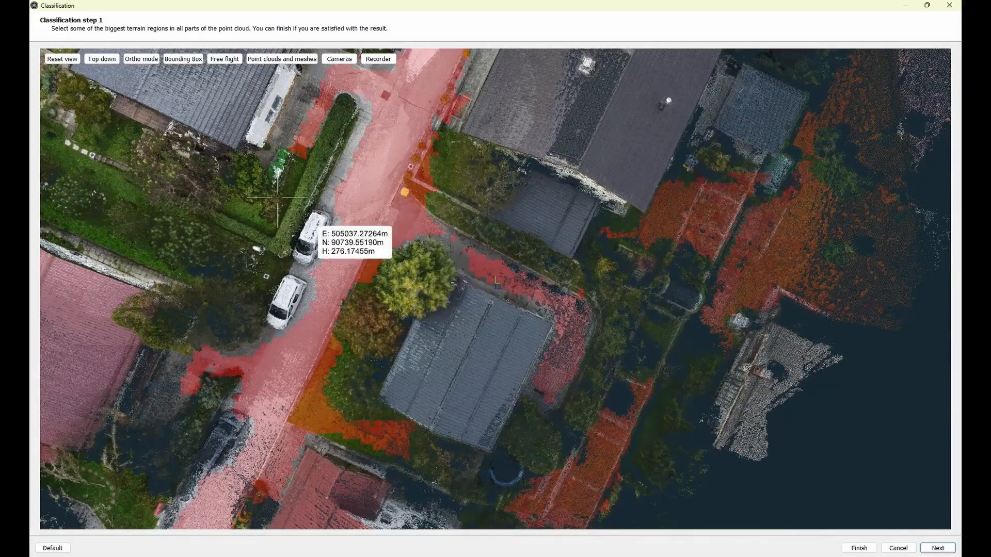
pyautogui.moveTo(408, 278); pyautogui.dragTo(360, 269)
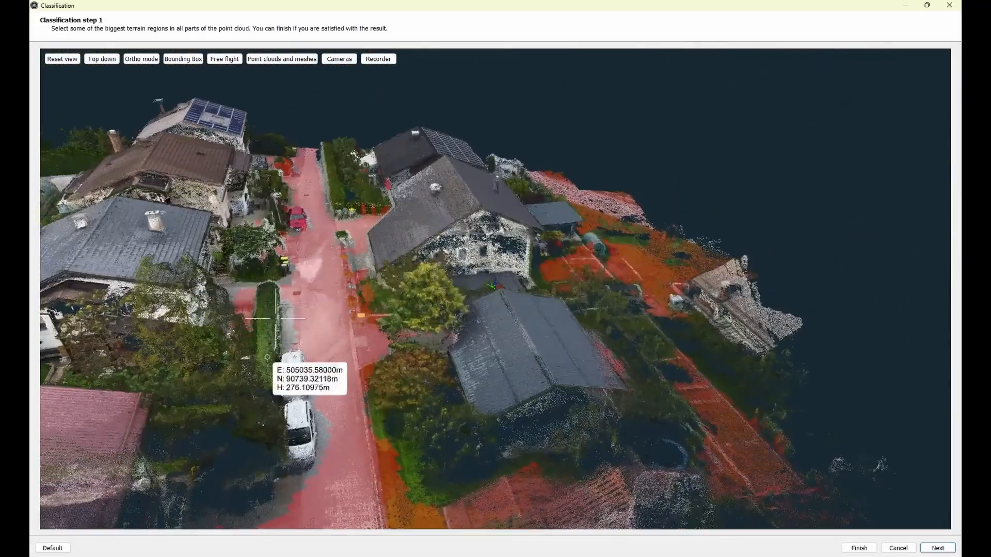
pyautogui.moveTo(345, 219); pyautogui.dragTo(220, 277)
pyautogui.moveTo(196, 255); pyautogui.dragTo(561, 247, button='right')
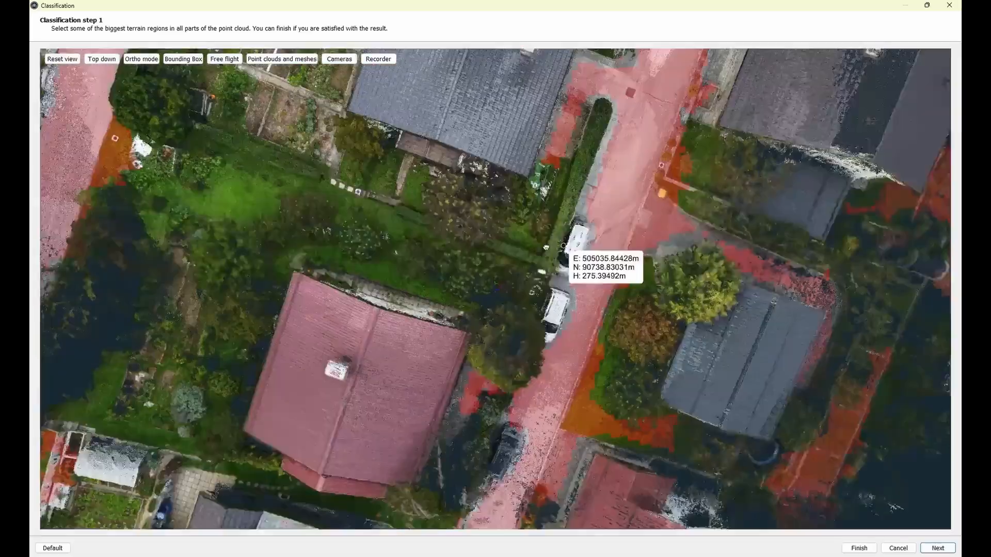
pyautogui.moveTo(308, 367); pyautogui.dragTo(336, 263, button='right')
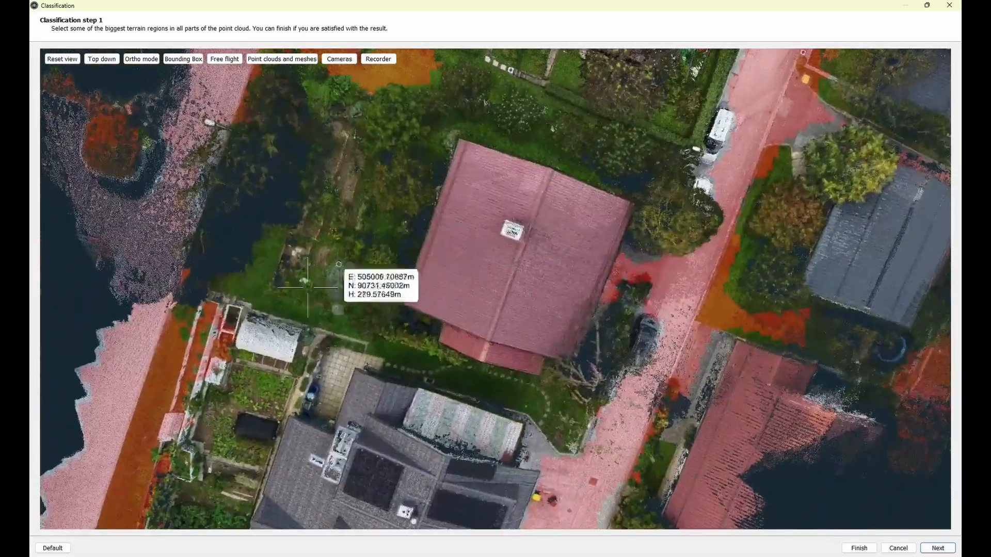
pyautogui.scroll(5, 330, 343)
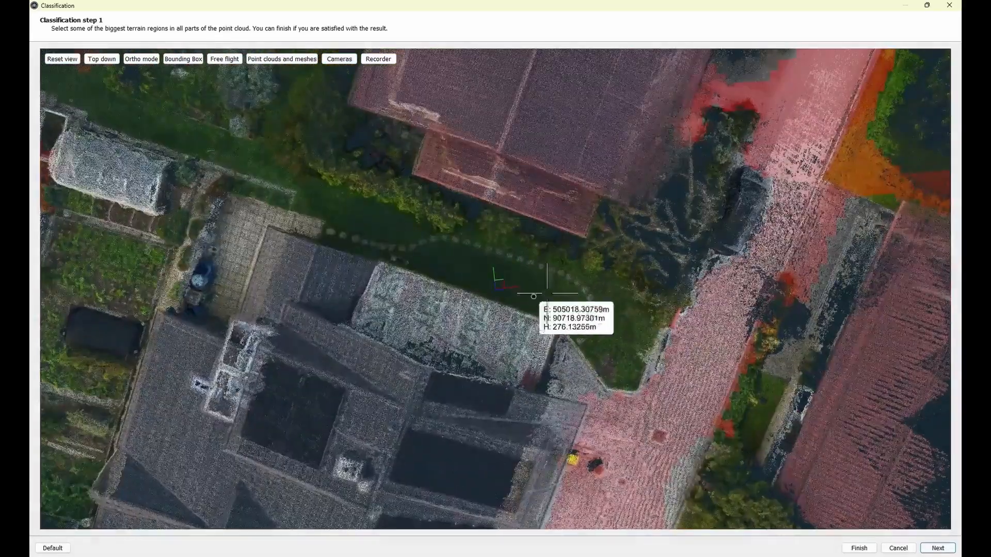
pyautogui.click(547, 294)
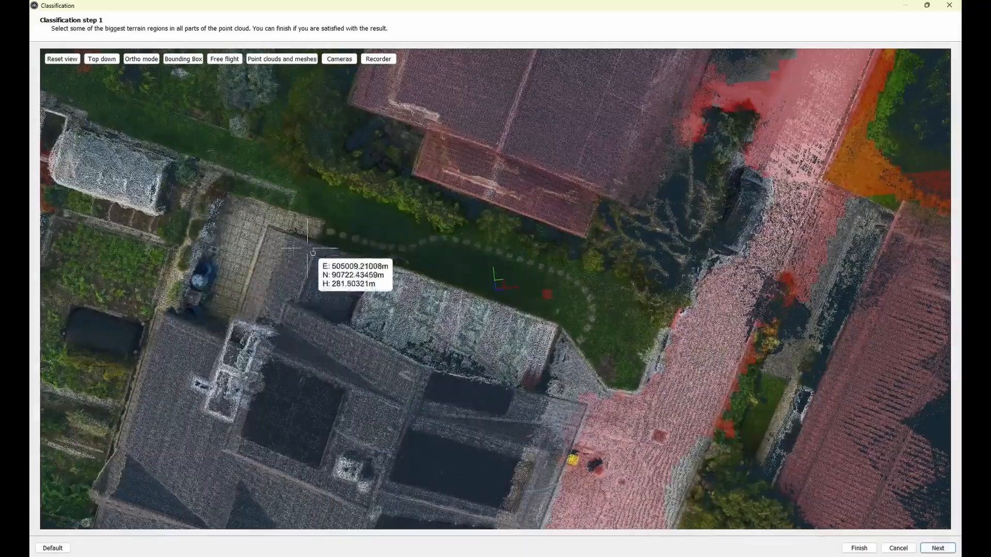
# Mark the ground beside the garden path on the southern side of the main grey-roofed house as terrain.
pyautogui.scroll(-4, 443, 223)
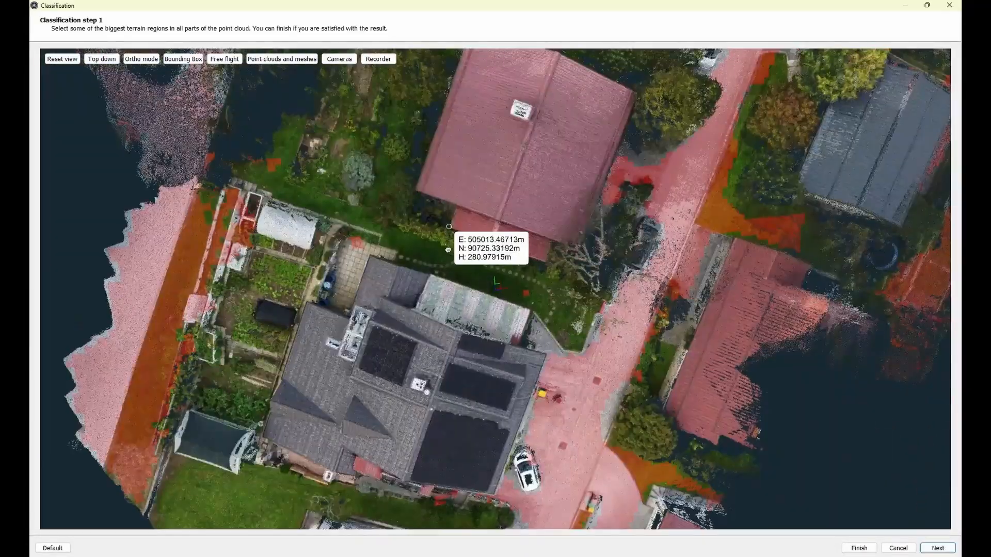
pyautogui.moveTo(443, 223); pyautogui.dragTo(371, 460, button='right')
pyautogui.click(500, 167)
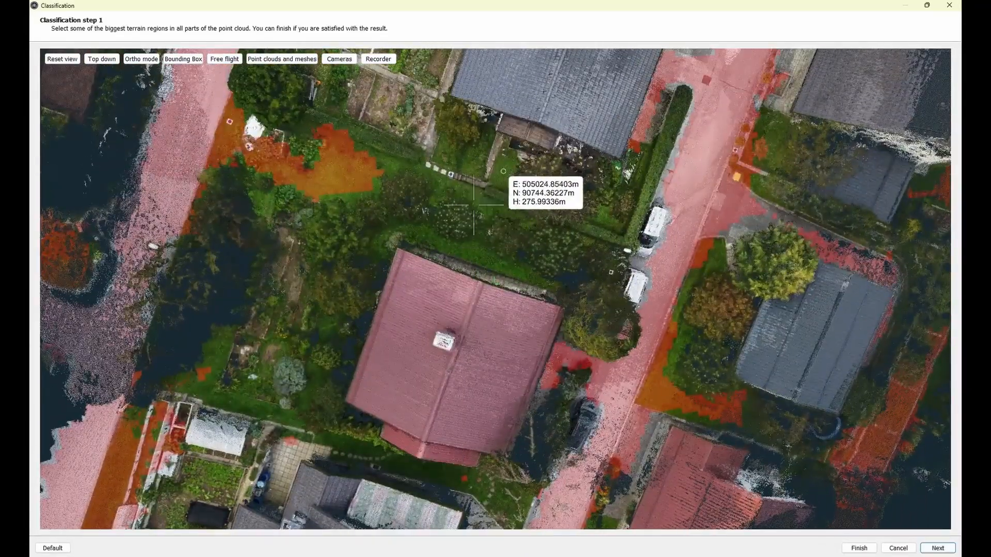
# Mark the grey-roofed house's vegetable beds and northern lawn, plus the brown-roofed neighbour's concrete terrace, as terrain.
pyautogui.moveTo(453, 208); pyautogui.dragTo(467, 338, button='right')
pyautogui.moveTo(455, 174); pyautogui.dragTo(456, 305, button='right')
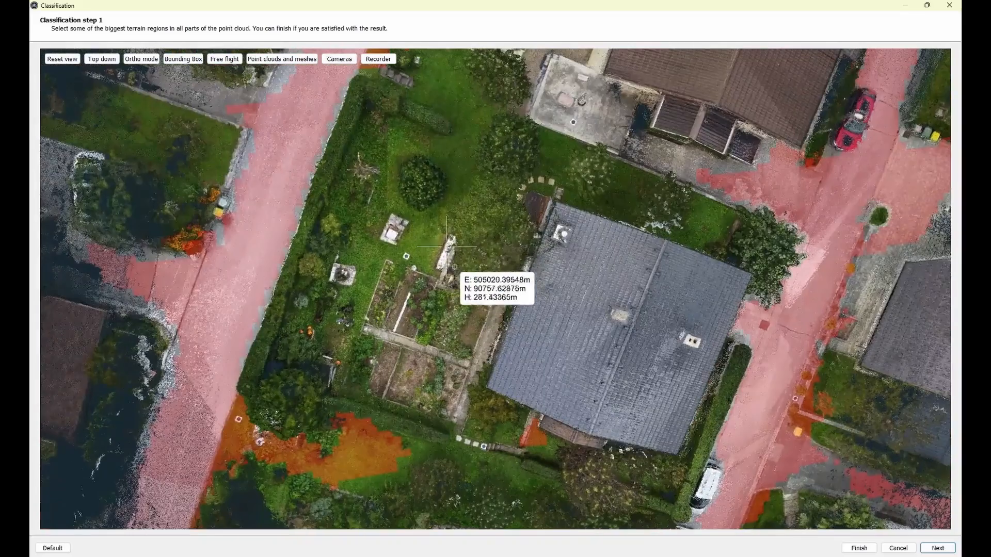
pyautogui.click(468, 107)
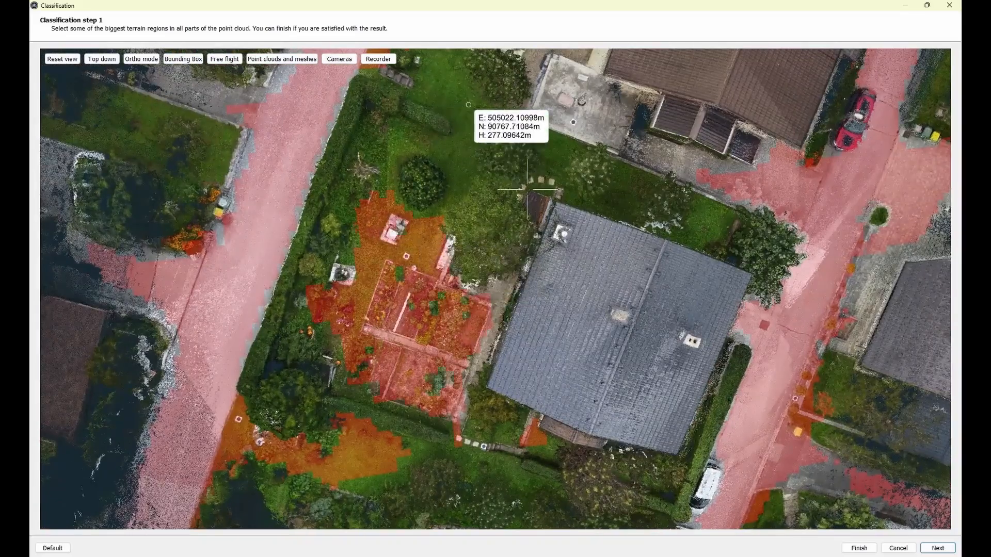
pyautogui.moveTo(540, 145); pyautogui.dragTo(447, 363, button='right')
pyautogui.click(461, 285)
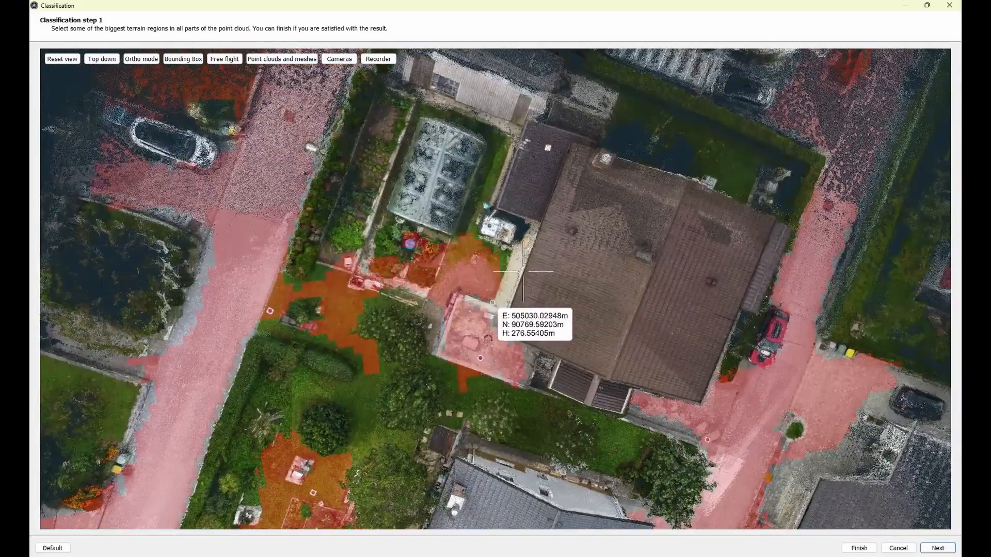
# Select the garden strip between the street and the dark-roofed house with solar panels as a terrain region.
pyautogui.scroll(-2, 495, 297)
pyautogui.scroll(-4, 689, 188)
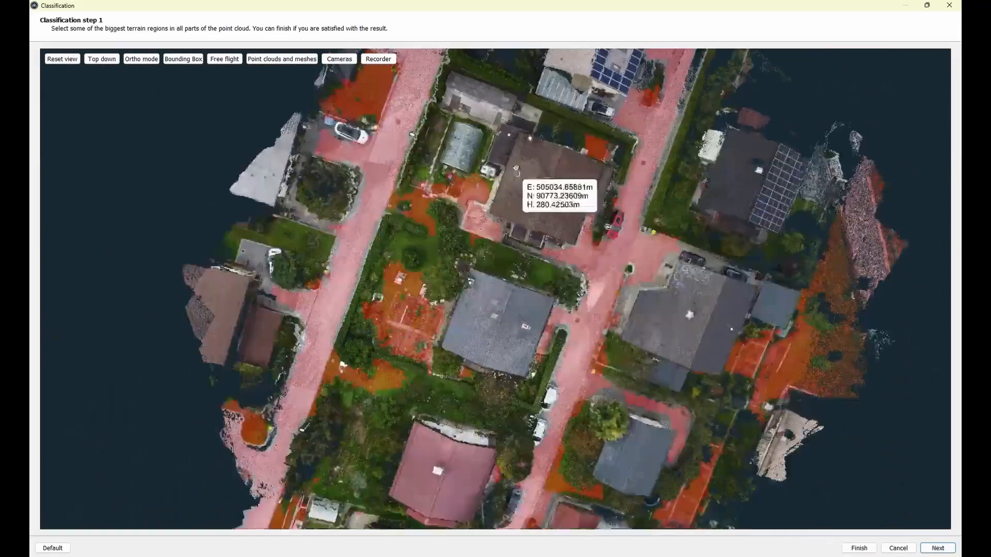
pyautogui.moveTo(516, 175); pyautogui.dragTo(517, 151, button='right')
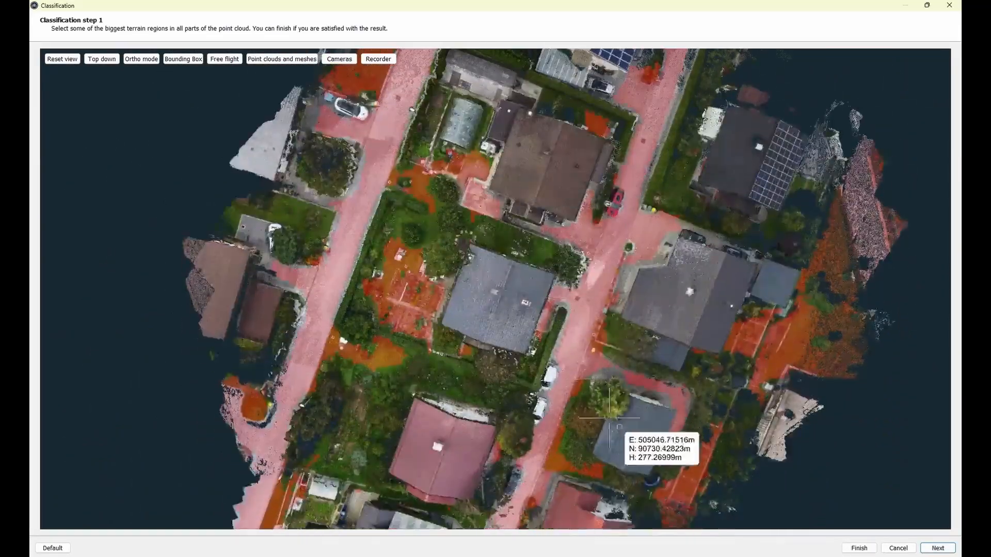
pyautogui.moveTo(600, 396)
pyautogui.mouseDown(button='right')
pyautogui.moveTo(597, 259)
pyautogui.moveTo(601, 398)
pyautogui.mouseUp(button='right')
pyautogui.scroll(6, 630, 220)
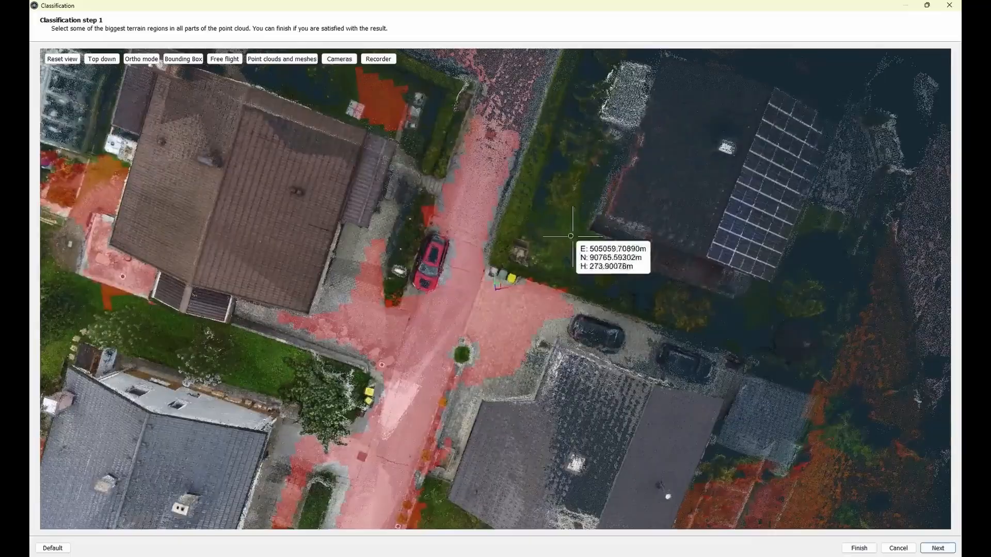
pyautogui.click(571, 234)
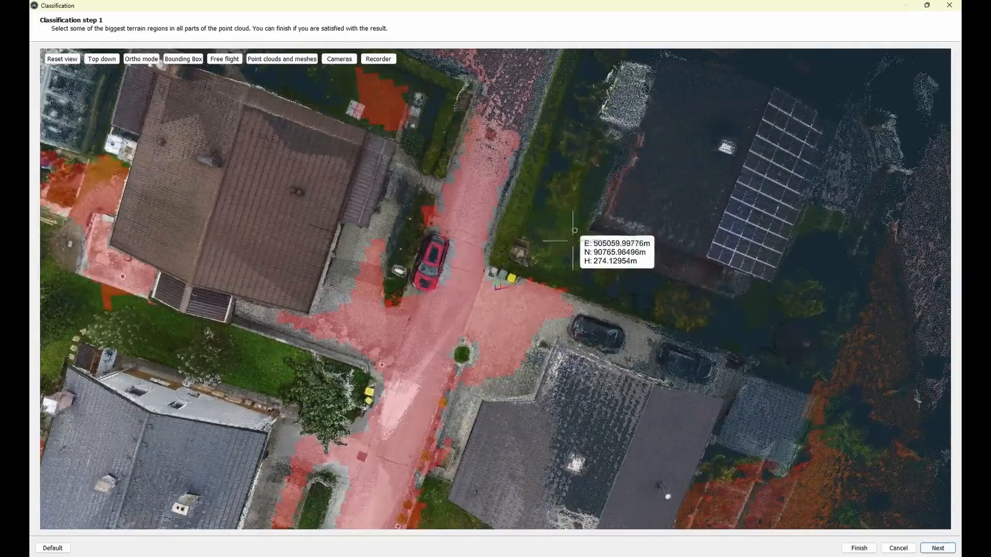
# Mark the ground between the orange-roofed house and the large grey house with solar panels as terrain, and proceed to classification step 2.
pyautogui.moveTo(696, 308); pyautogui.dragTo(549, 291, button='right')
pyautogui.moveTo(720, 249); pyautogui.dragTo(745, 448)
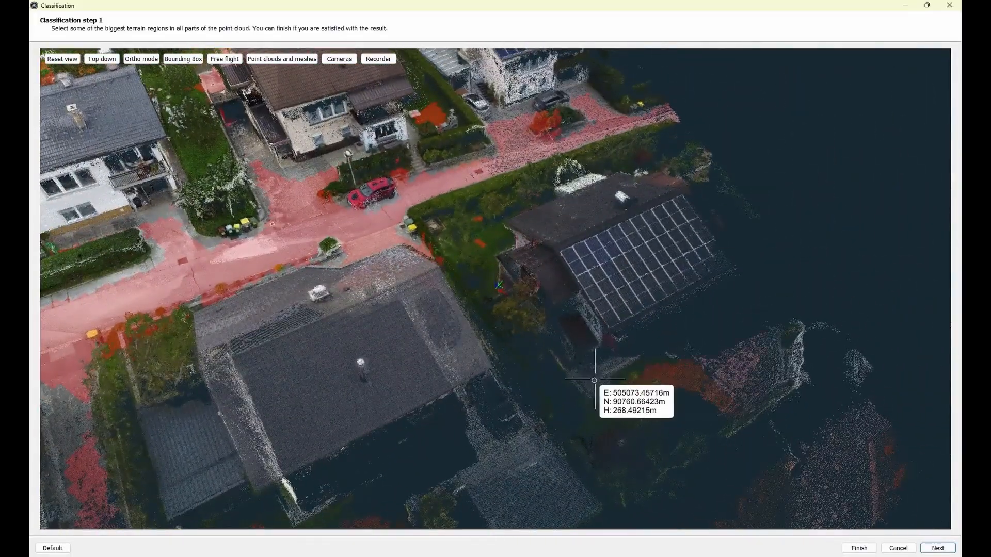
pyautogui.scroll(-5, 586, 310)
pyautogui.scroll(-4, 310, 310)
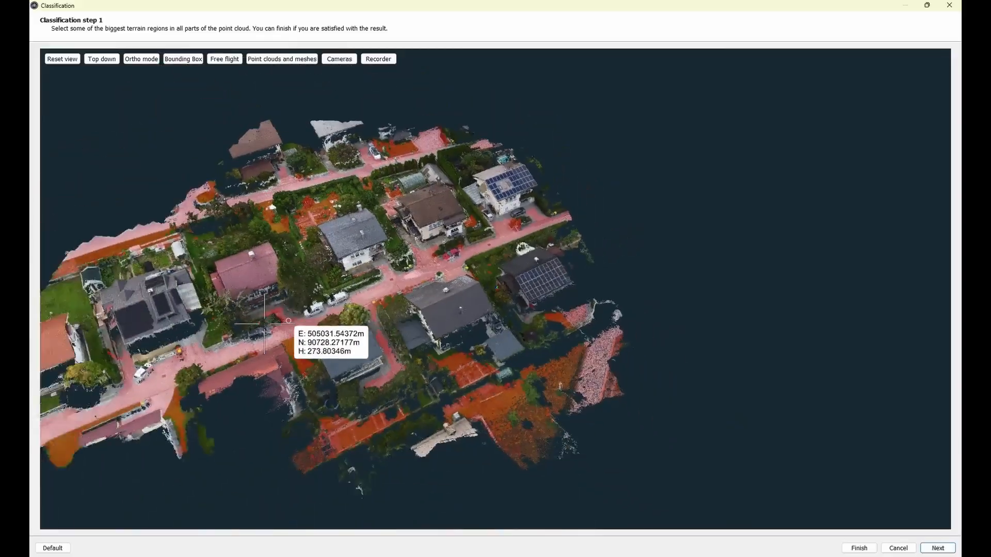
pyautogui.moveTo(269, 331); pyautogui.dragTo(380, 335, button='right')
pyautogui.scroll(2, 380, 336)
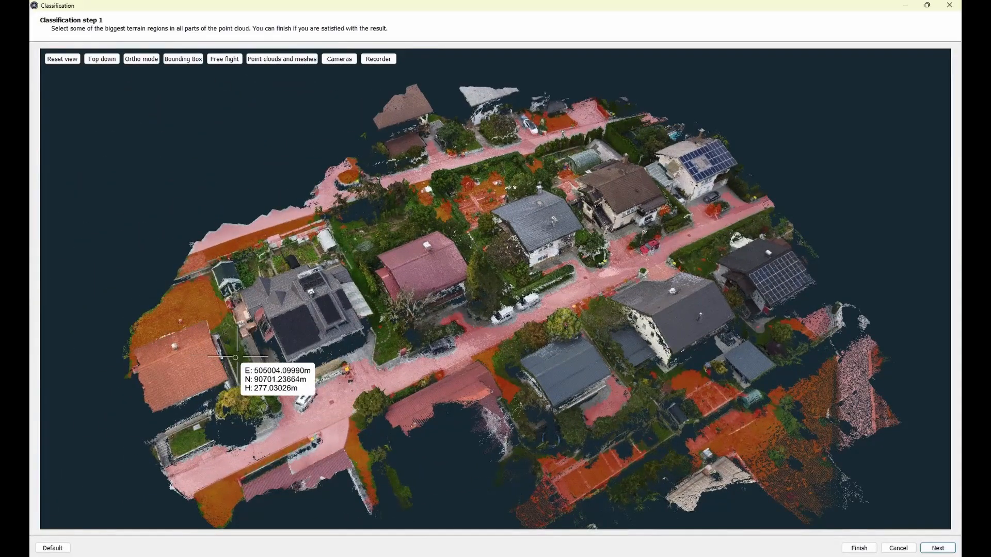
pyautogui.click(245, 372)
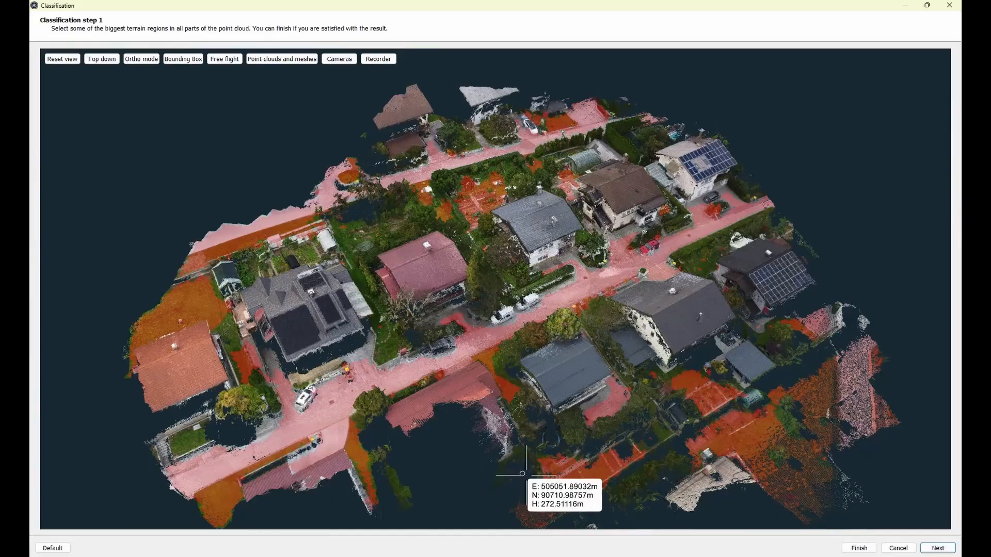
pyautogui.click(944, 550)
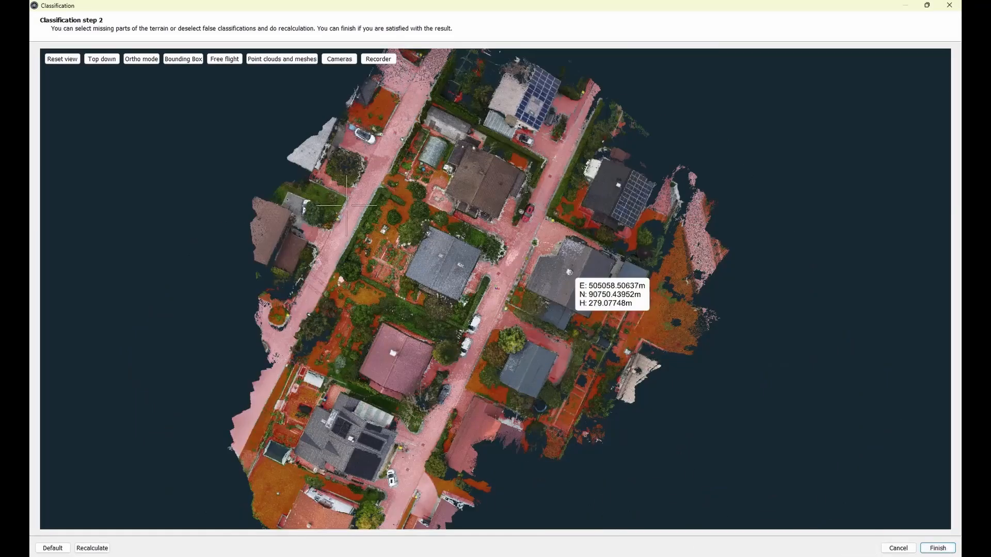
# Add the lawn beside the gable wall of the white grey-roofed house, facing the brown-roofed neighbour, to the terrain.
pyautogui.moveTo(425, 398); pyautogui.dragTo(372, 257)
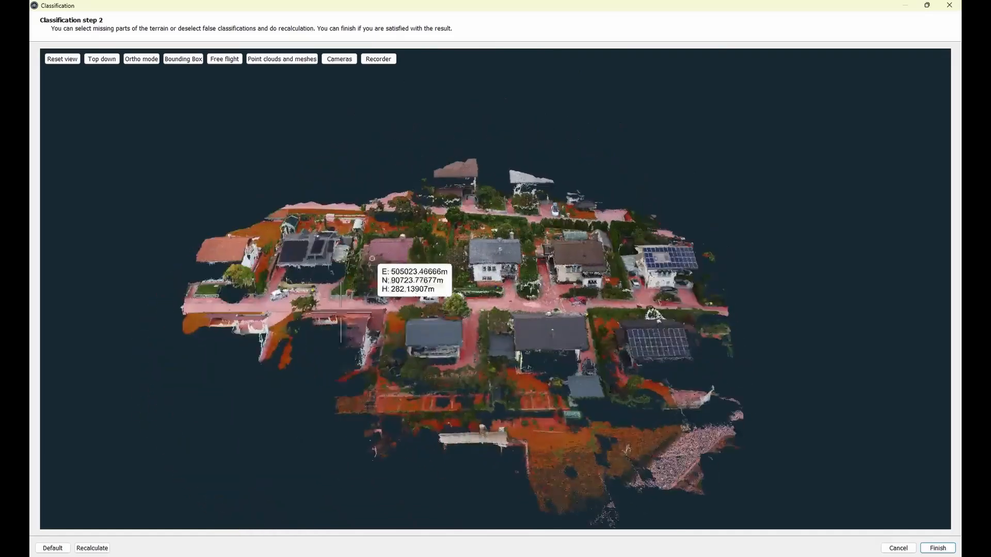
pyautogui.scroll(4, 441, 331)
pyautogui.moveTo(533, 324); pyautogui.dragTo(407, 321)
pyautogui.scroll(5, 552, 397)
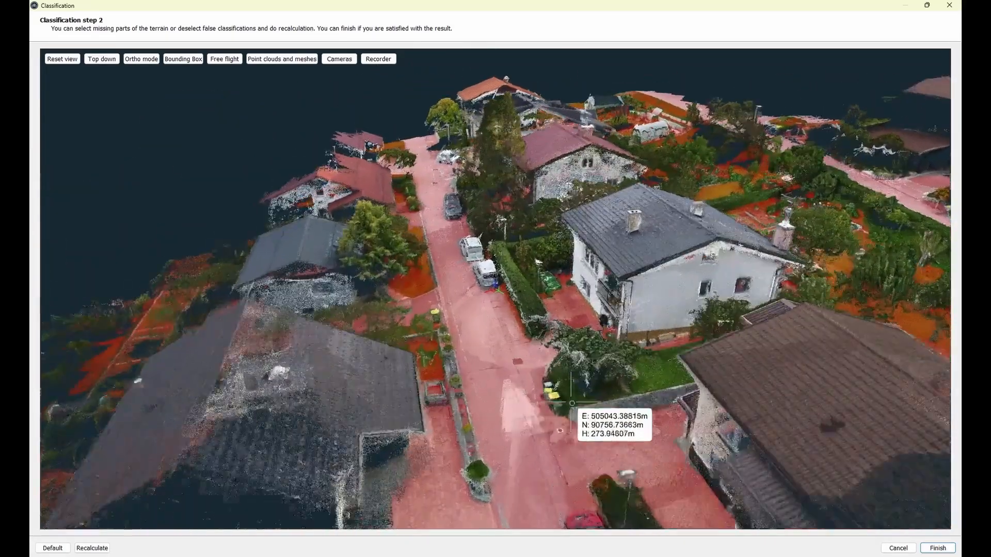
pyautogui.scroll(3, 714, 367)
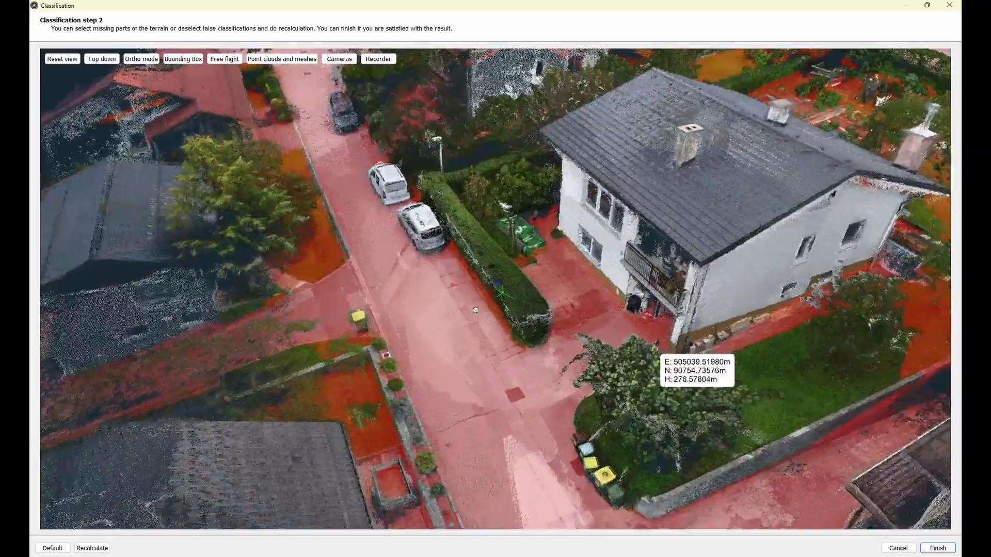
pyautogui.moveTo(652, 348); pyautogui.dragTo(427, 325, button='right')
pyautogui.click(482, 329)
pyautogui.scroll(-3, 417, 357)
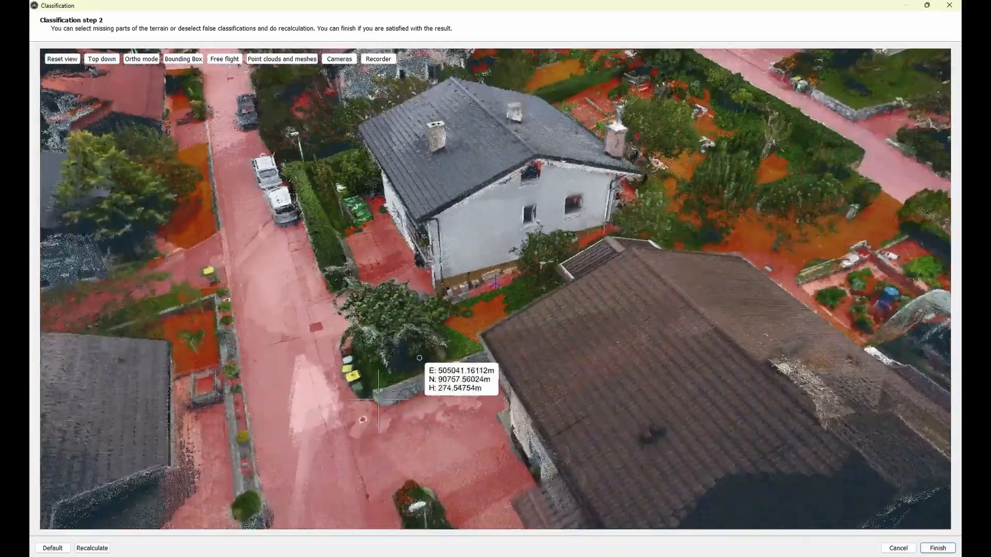
# Add the missing garden ground behind the street hedge of the white grey-roofed house to the terrain and recalculate the classification.
pyautogui.moveTo(386, 427); pyautogui.dragTo(601, 433)
pyautogui.moveTo(304, 363); pyautogui.dragTo(601, 388, button='right')
pyautogui.scroll(2, 530, 389)
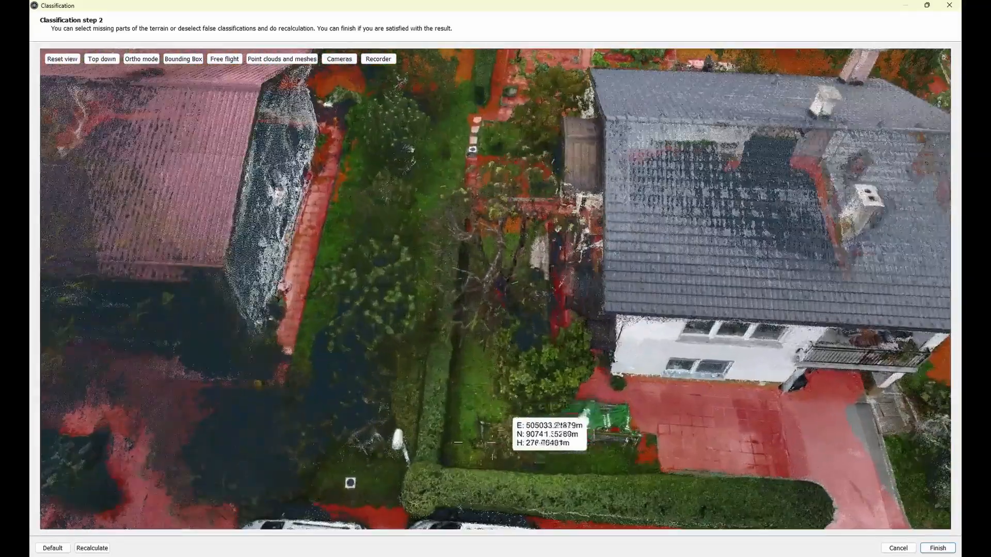
pyautogui.scroll(-5, 504, 483)
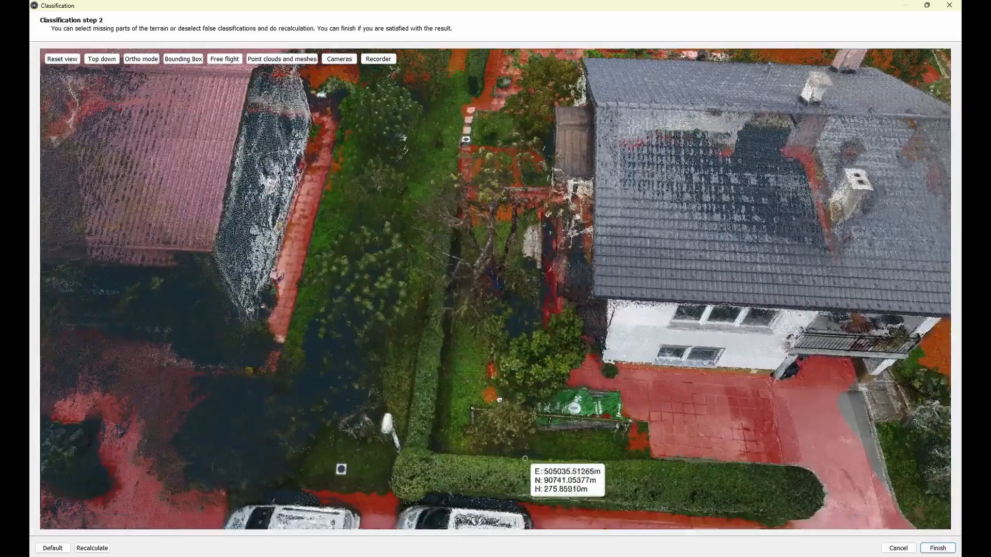
pyautogui.scroll(-3, 431, 285)
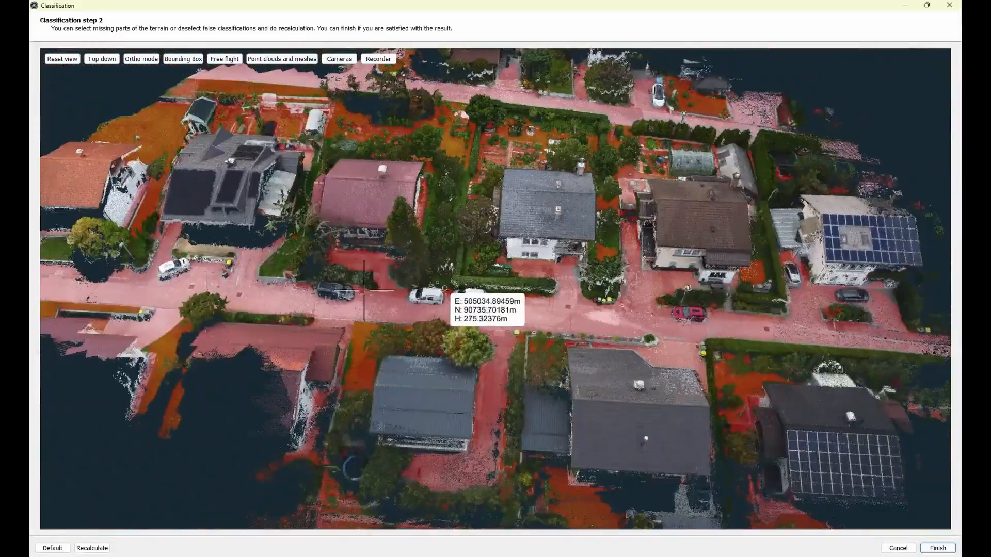
pyautogui.click(91, 548)
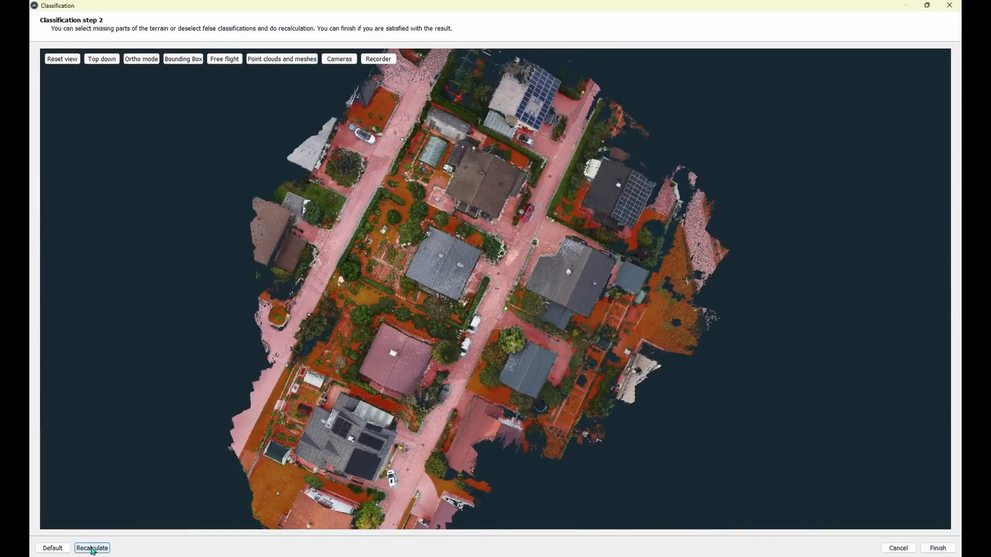
# Check the recalculated terrain around the houses and gardens from several angles and finish the classification.
pyautogui.scroll(8, 498, 287)
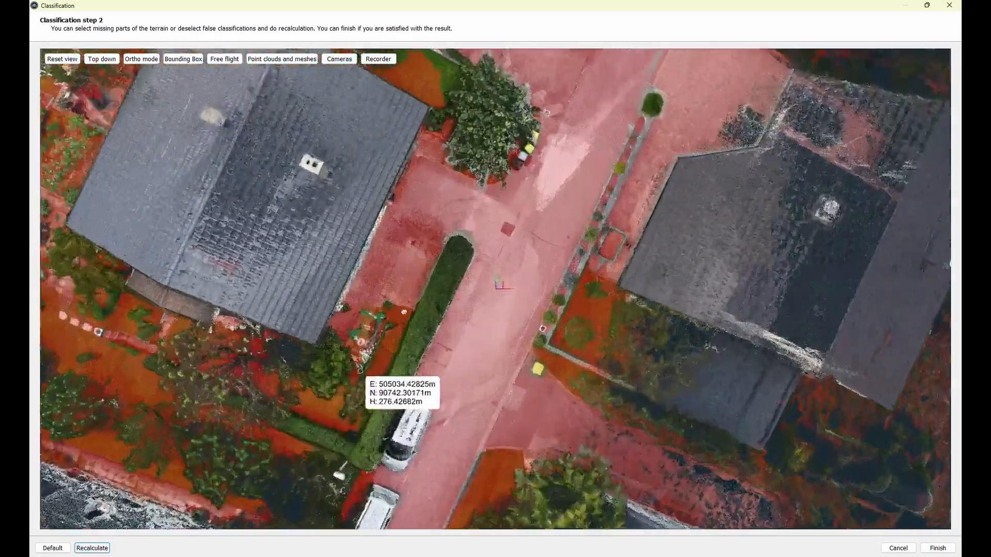
pyautogui.moveTo(396, 459); pyautogui.dragTo(506, 313, button='right')
pyautogui.moveTo(477, 318); pyautogui.dragTo(413, 253)
pyautogui.moveTo(396, 179); pyautogui.dragTo(376, 397, button='right')
pyautogui.scroll(-3, 445, 330)
pyautogui.scroll(-2, 377, 396)
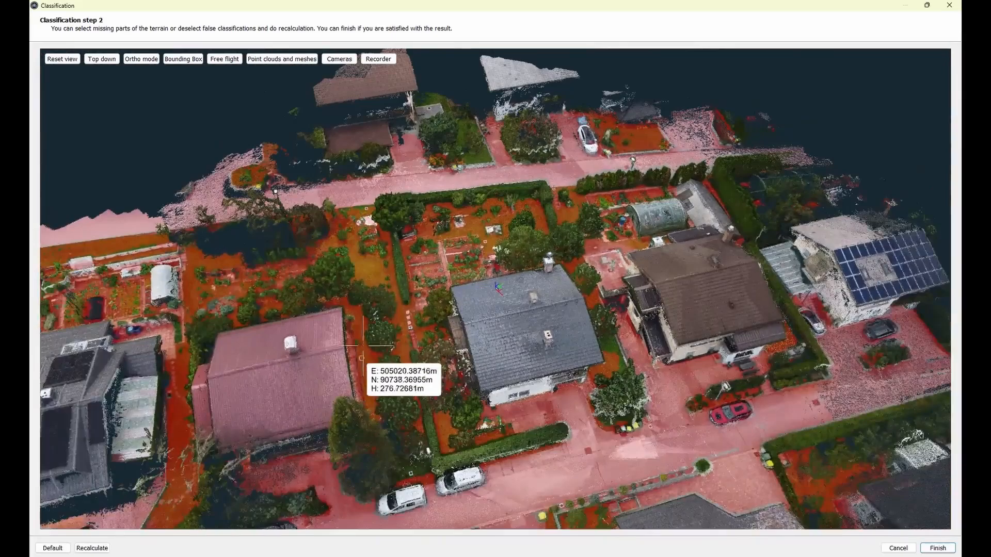
pyautogui.moveTo(583, 380); pyautogui.dragTo(536, 285, button='right')
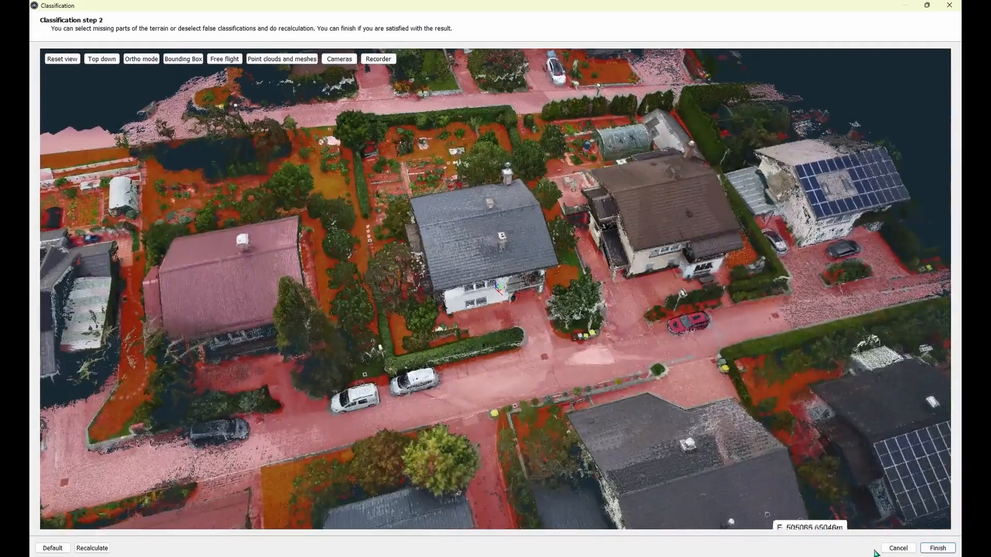
pyautogui.click(936, 549)
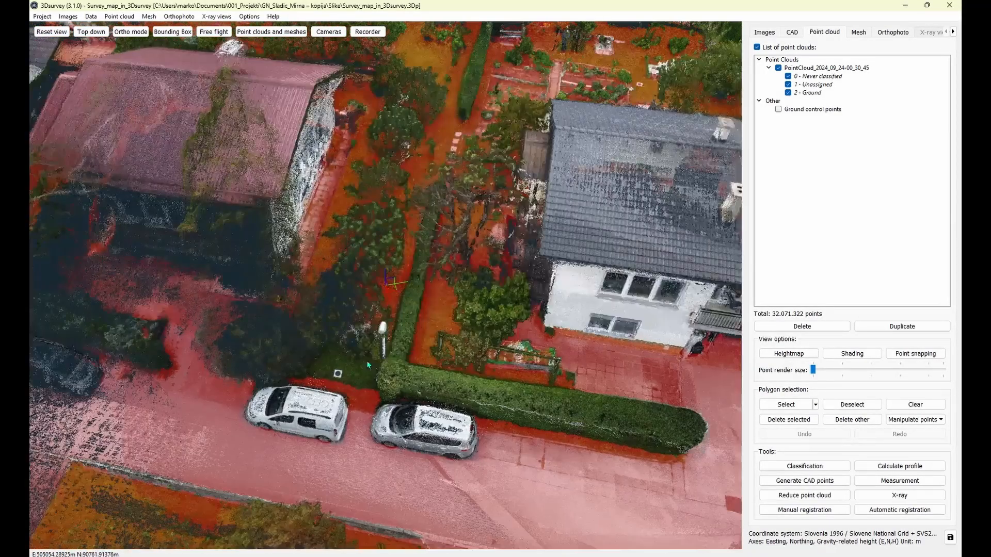
# Hide the Never classified and Unassigned classes so that only Ground is displayed, and clear the point selection.
pyautogui.scroll(-3, 331, 360)
pyautogui.moveTo(370, 401); pyautogui.dragTo(456, 393)
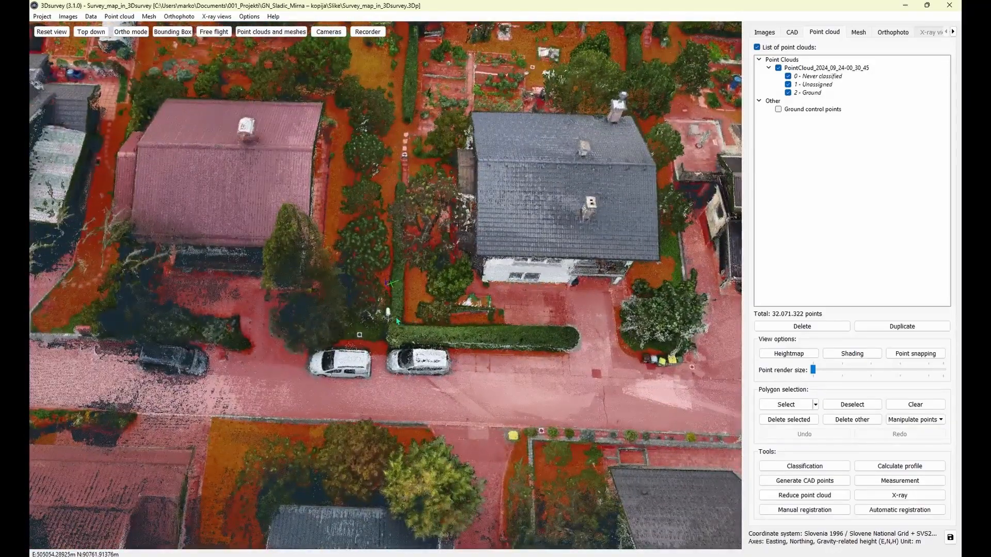
pyautogui.scroll(-5, 413, 323)
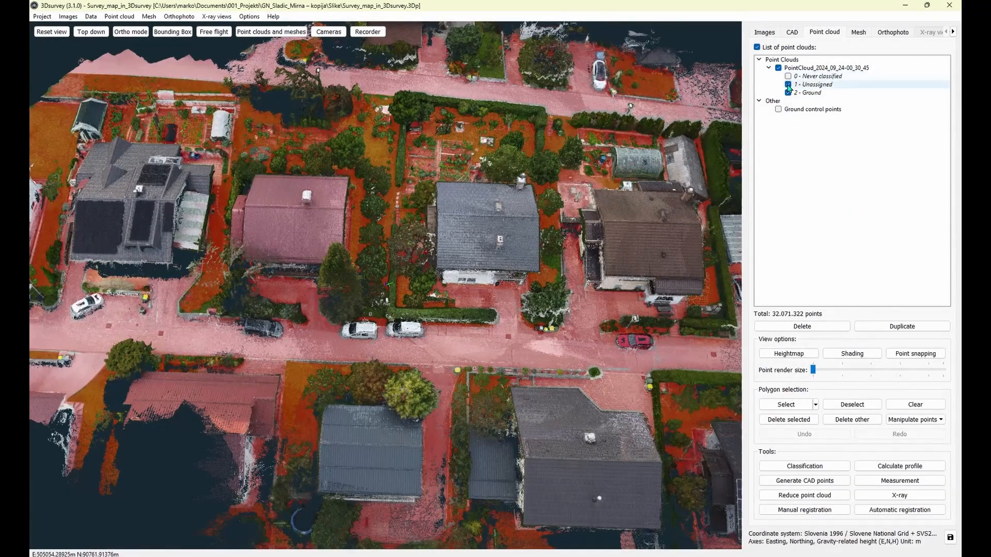
pyautogui.press('space')
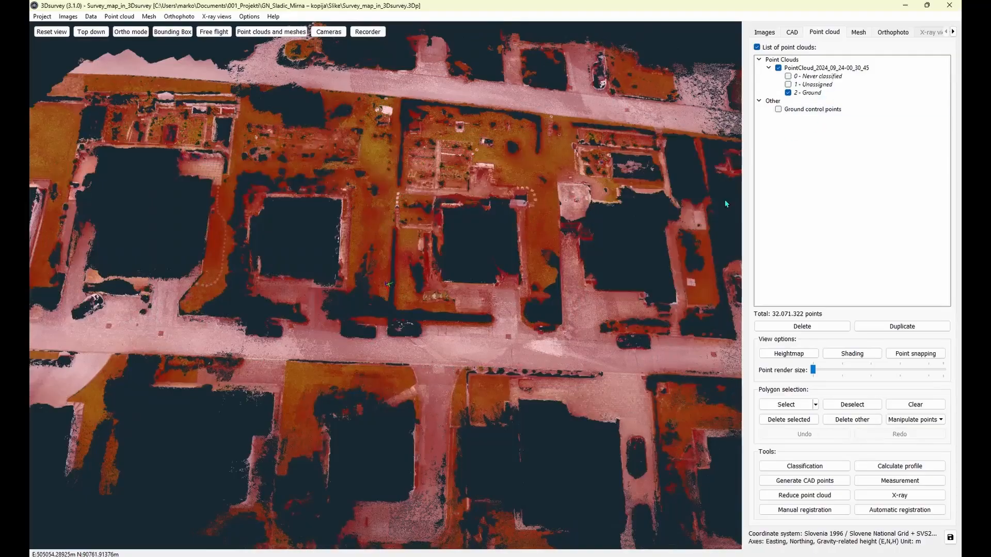
pyautogui.scroll(-3, 418, 265)
pyautogui.moveTo(418, 265); pyautogui.dragTo(420, 210)
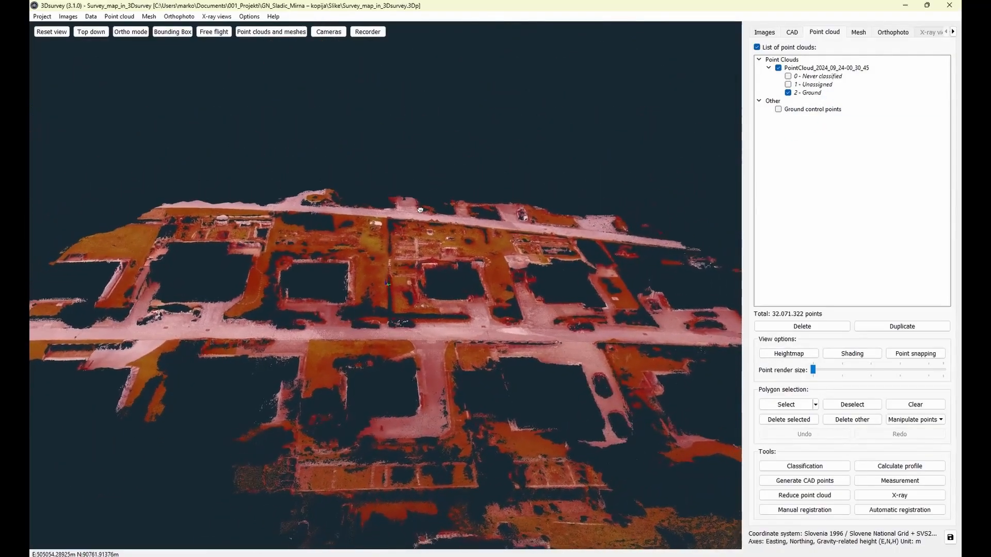
pyautogui.click(915, 405)
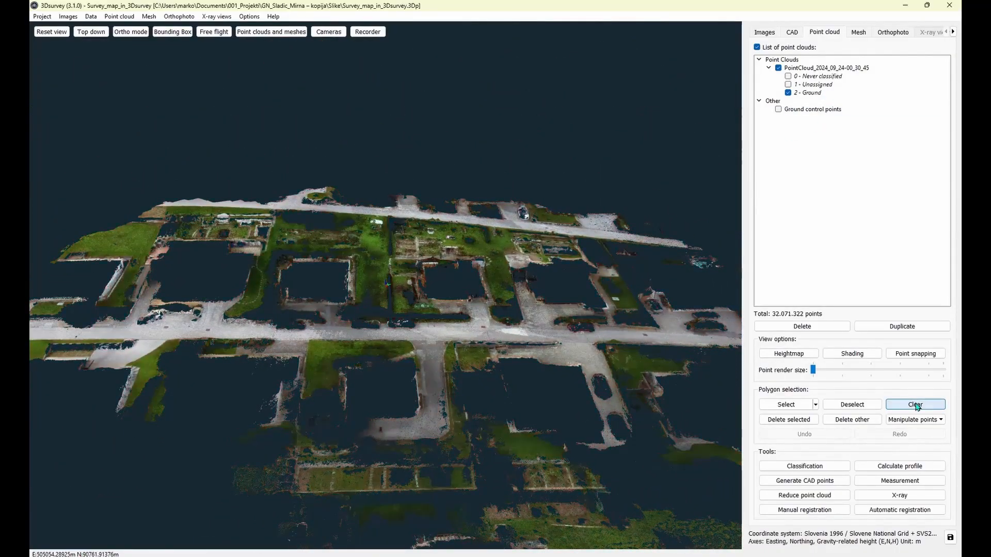
# Select the leftover wall points around the main house's empty footprint with a polygon following its outer edges.
pyautogui.scroll(5, 388, 333)
pyautogui.moveTo(392, 350); pyautogui.dragTo(236, 284)
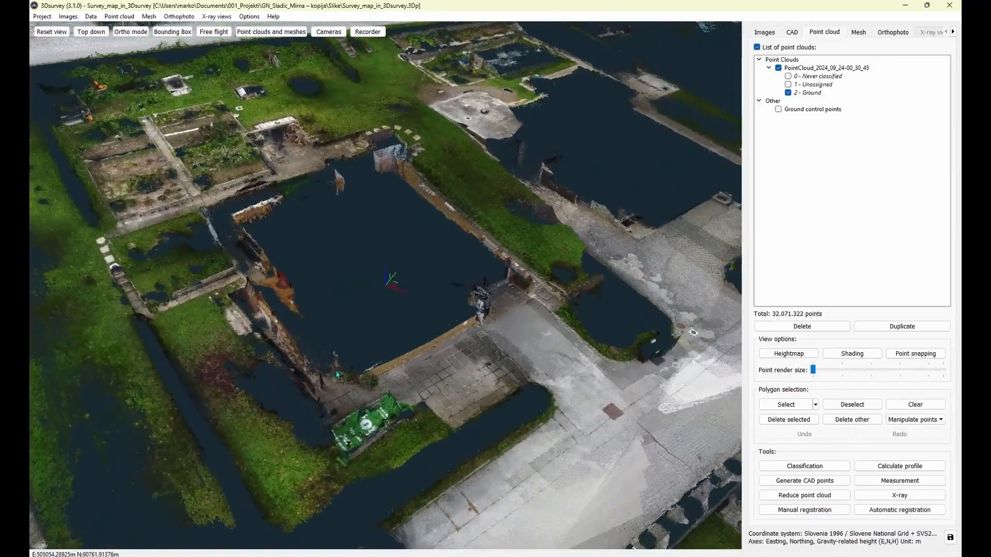
pyautogui.moveTo(441, 350); pyautogui.dragTo(507, 376)
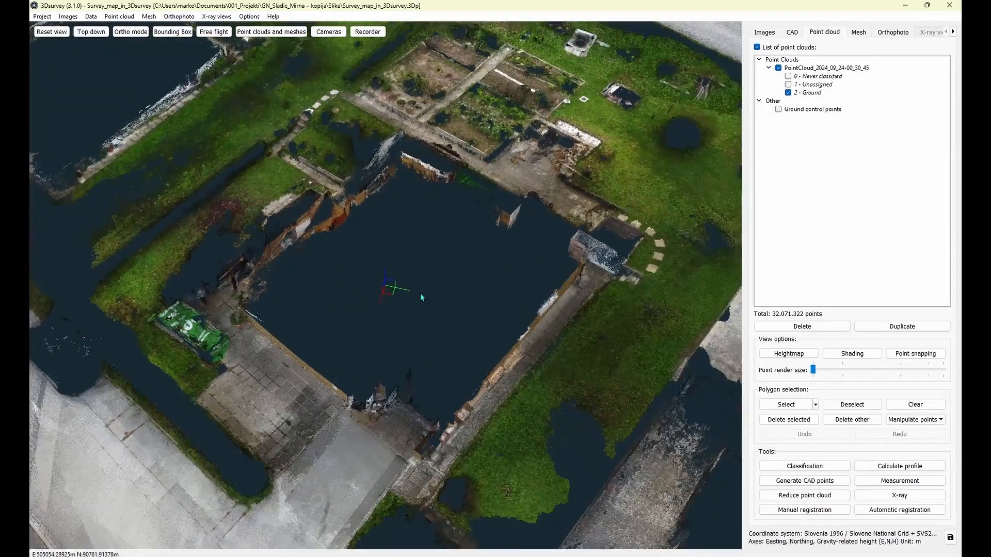
pyautogui.moveTo(421, 297); pyautogui.dragTo(695, 458)
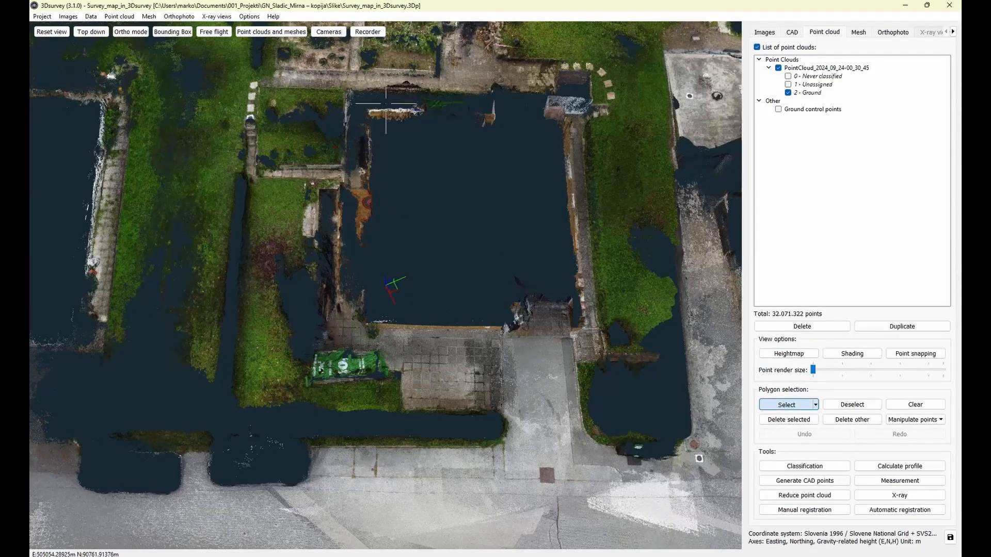
pyautogui.click(333, 198)
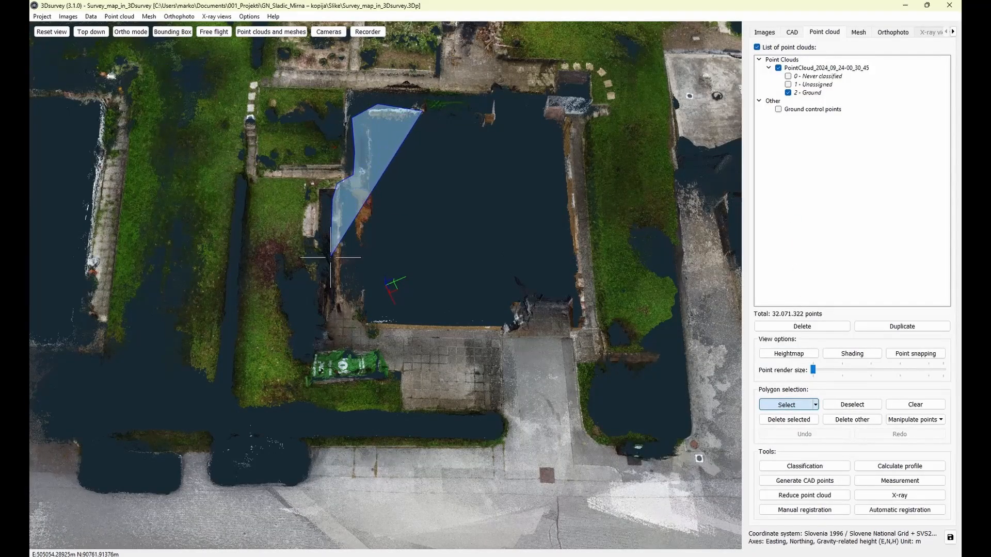
pyautogui.click(331, 261)
pyautogui.click(333, 314)
pyautogui.click(349, 330)
pyautogui.click(376, 334)
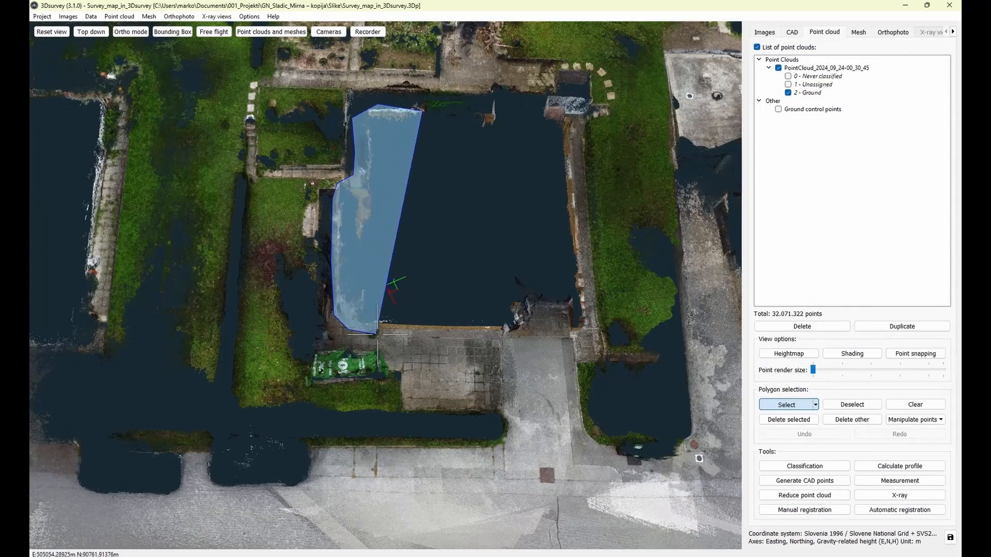
pyautogui.click(589, 334)
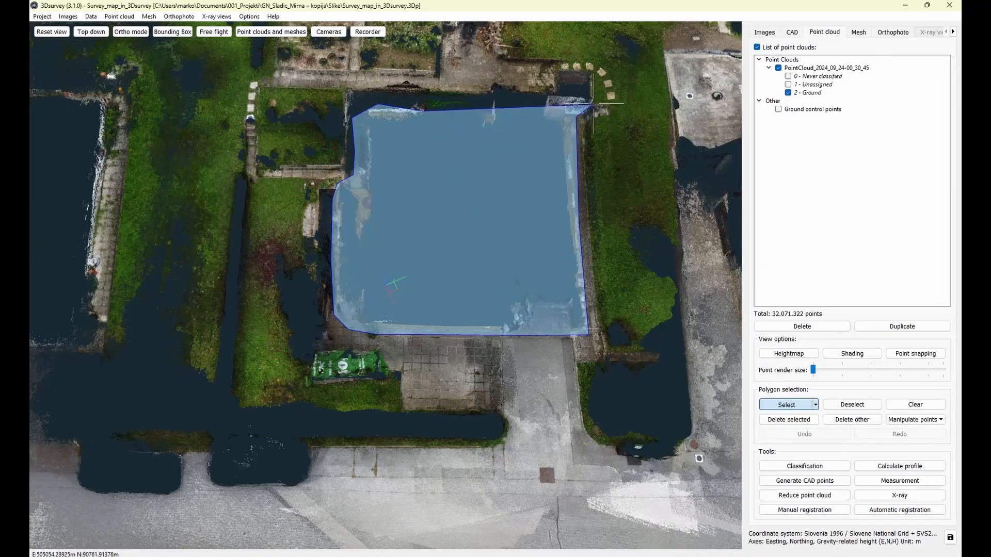
# Add the missed wall points at the footprint's garden-side corner to the selection and assign the selected points to class 1 - Unassigned.
pyautogui.moveTo(536, 231); pyautogui.dragTo(423, 310)
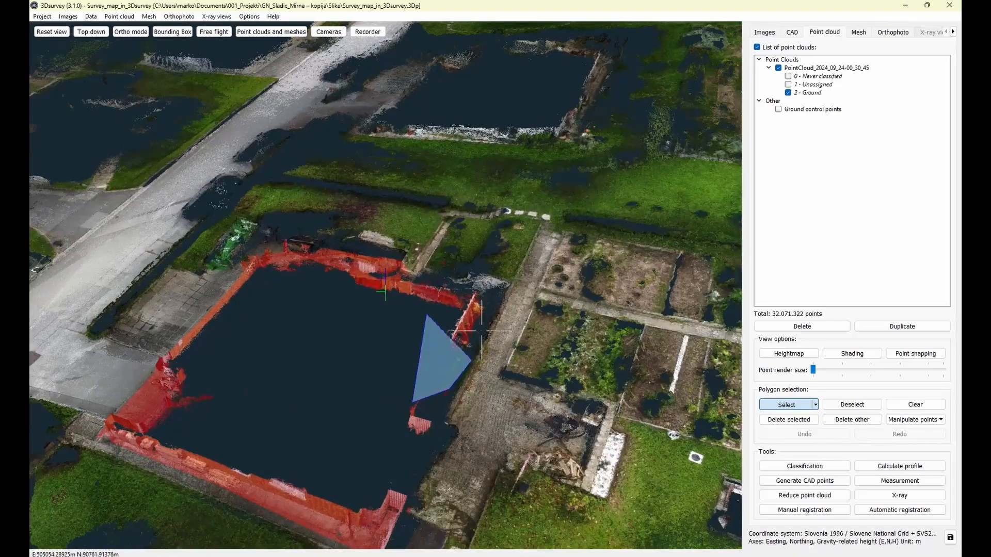
pyautogui.scroll(-3, 397, 349)
pyautogui.moveTo(403, 349); pyautogui.dragTo(429, 341)
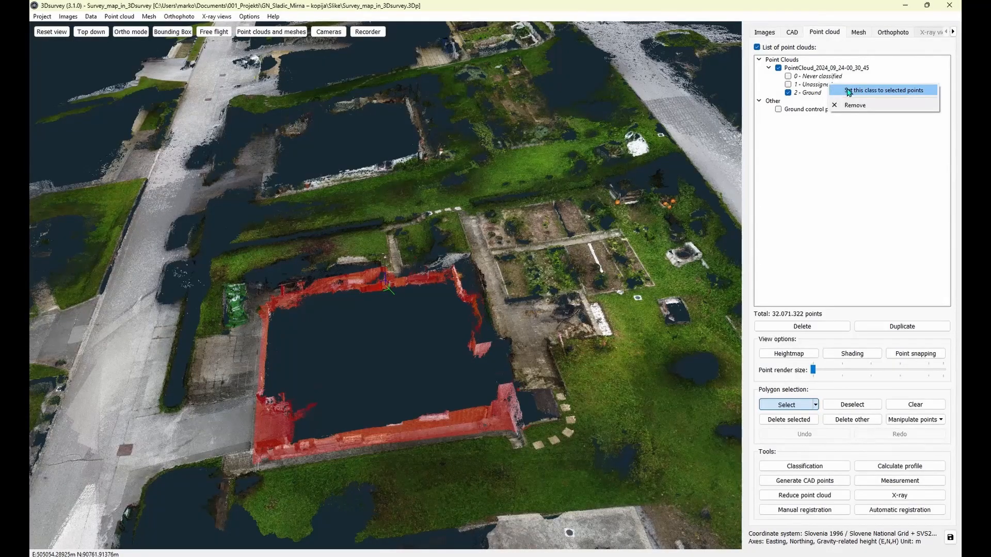
pyautogui.click(848, 91)
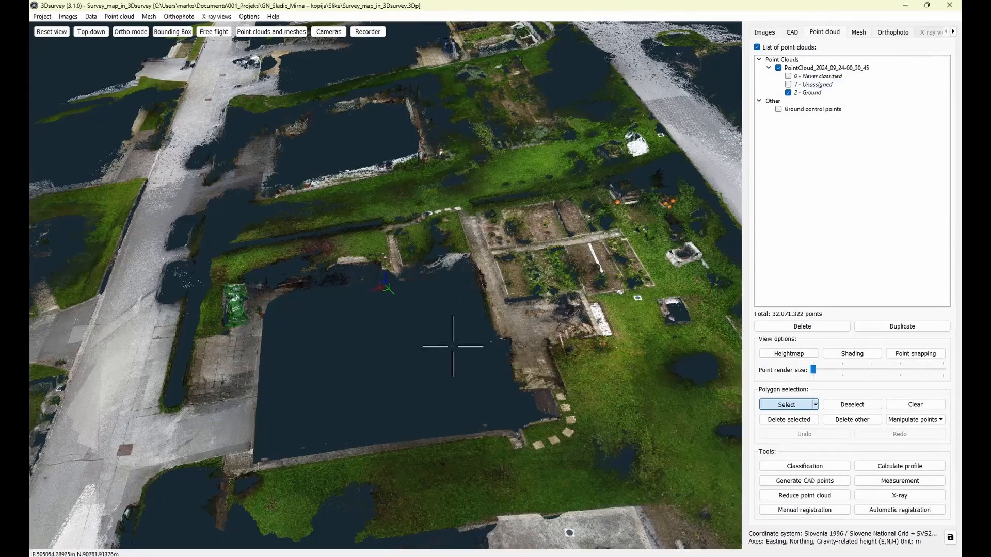
# Select the leftover wall points along the path-side and garden-side edges of the neighbouring house's footprint with a polygon and assign them to class 1 - Unassigned.
pyautogui.scroll(-3, 429, 372)
pyautogui.moveTo(428, 371); pyautogui.dragTo(546, 354)
pyautogui.scroll(-1, 456, 333)
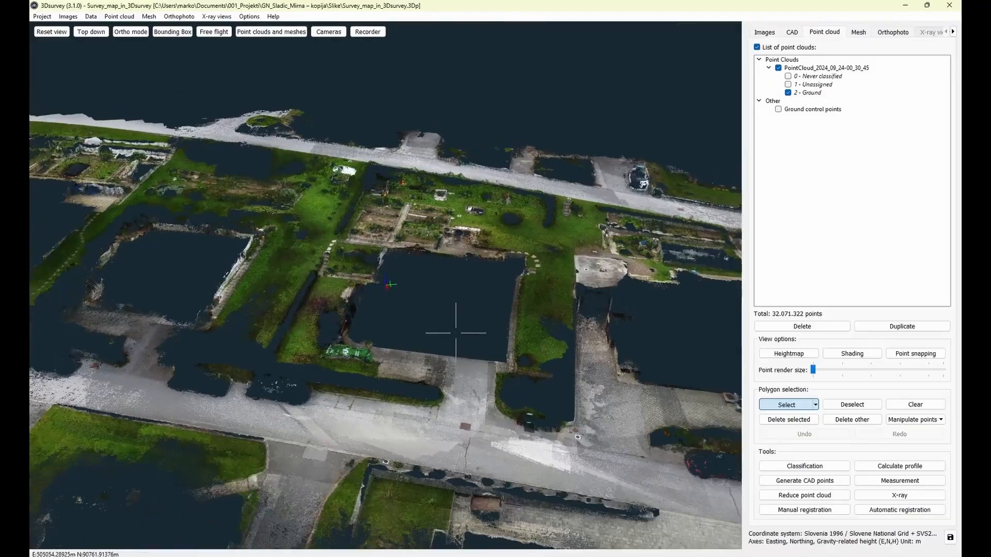
pyautogui.moveTo(388, 333); pyautogui.dragTo(356, 284)
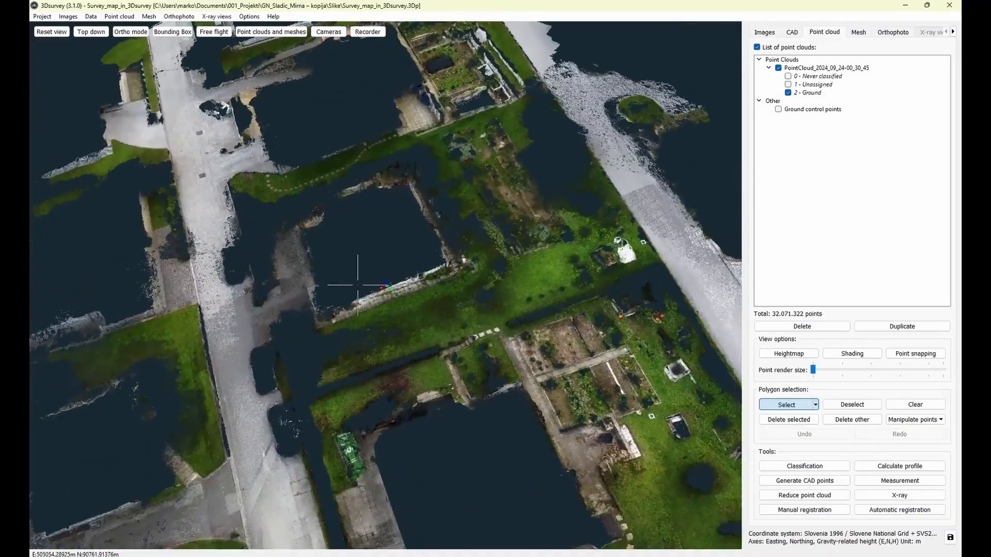
pyautogui.scroll(4, 356, 284)
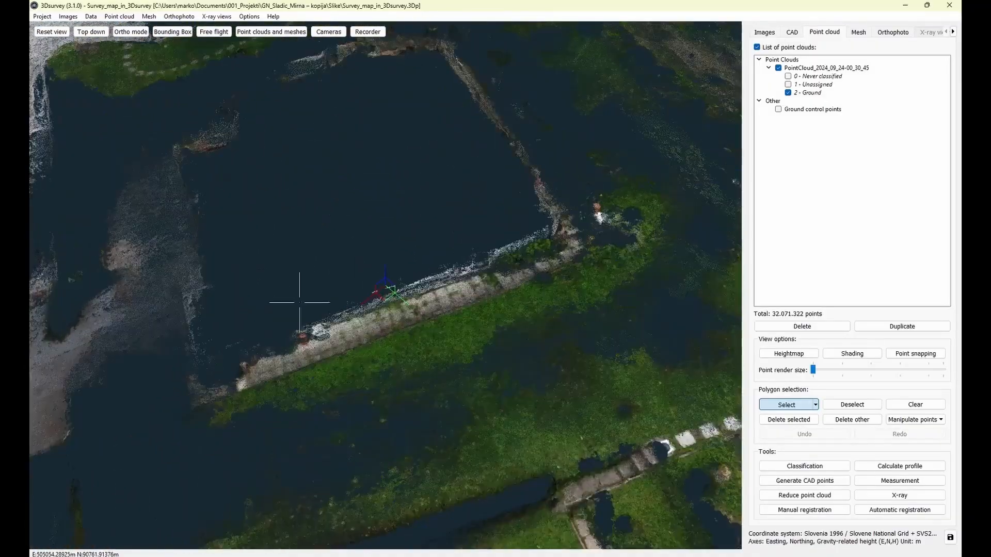
pyautogui.click(531, 256)
pyautogui.click(562, 227)
pyautogui.click(557, 196)
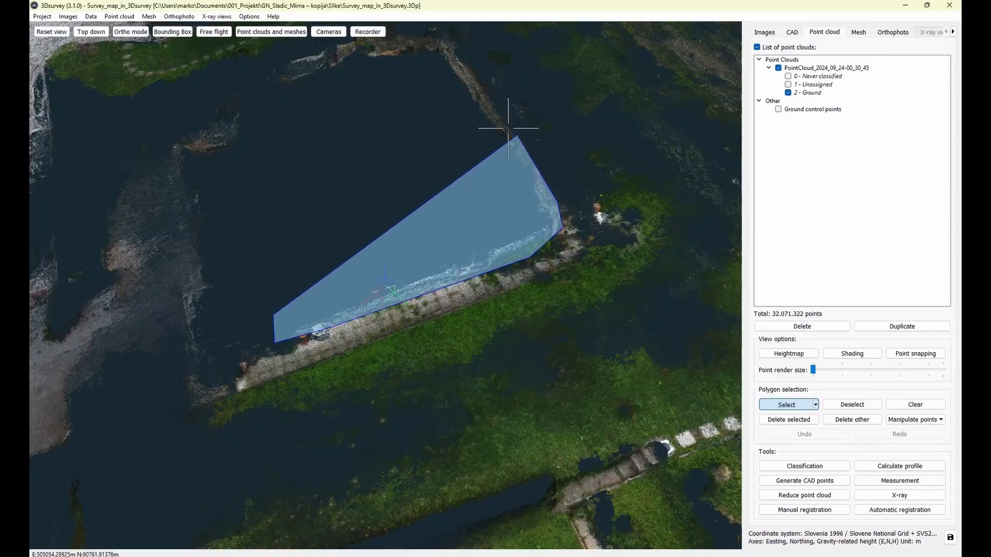
pyautogui.click(516, 135)
pyautogui.scroll(-3, 347, 231)
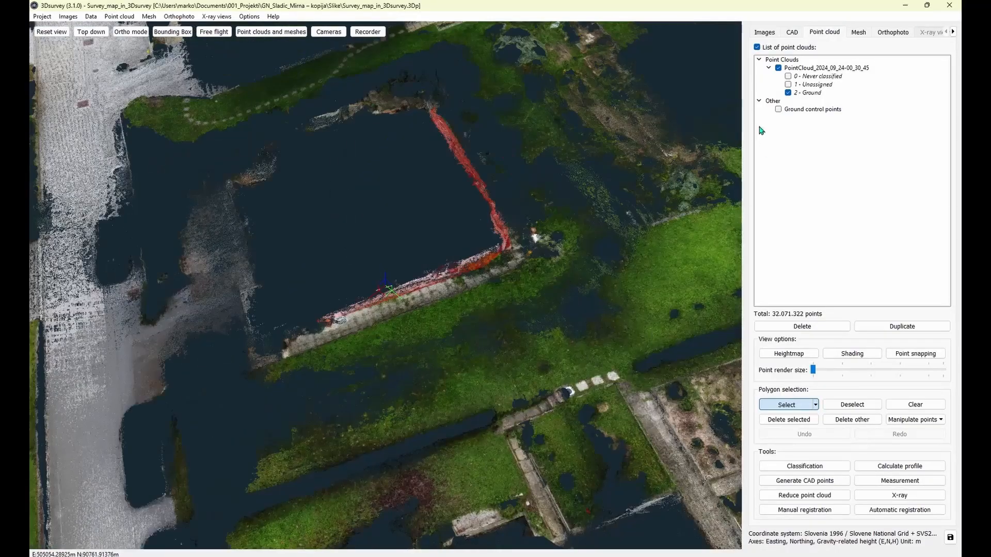
pyautogui.rightClick(811, 85)
pyautogui.click(850, 96)
# Select the leftover wall points along the driveway edge of the other neighbouring house's footprint with a polygon and assign them to class 1 - Unassigned.
pyautogui.scroll(-3, 504, 223)
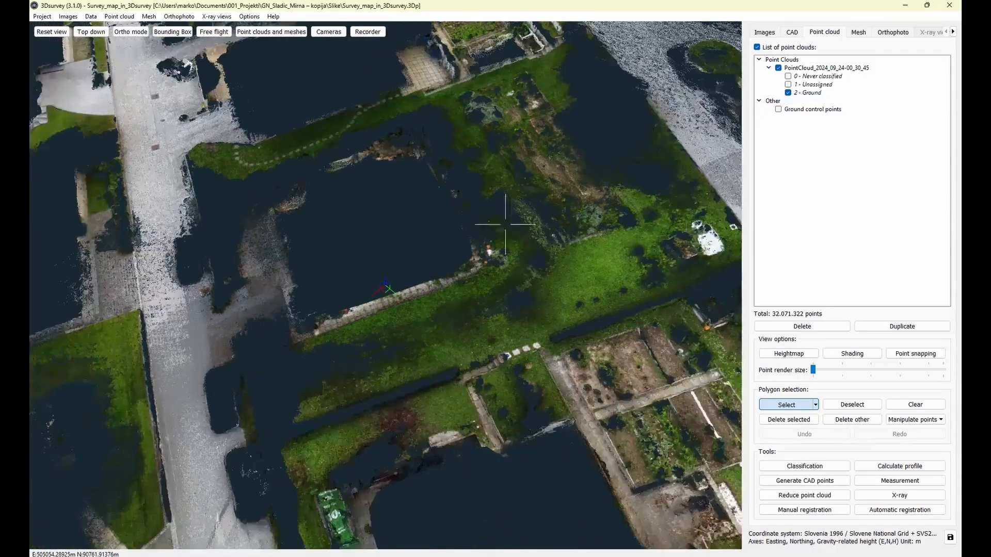
pyautogui.moveTo(451, 347); pyautogui.dragTo(449, 387)
pyautogui.scroll(-3, 514, 333)
pyautogui.scroll(4, 534, 352)
pyautogui.moveTo(548, 354); pyautogui.dragTo(535, 554)
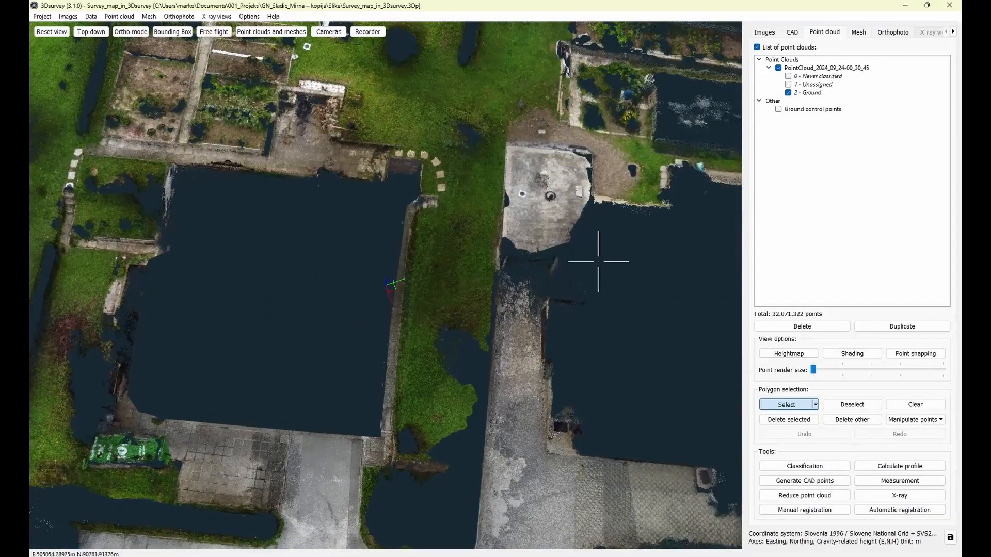
pyautogui.click(595, 257)
pyautogui.click(538, 288)
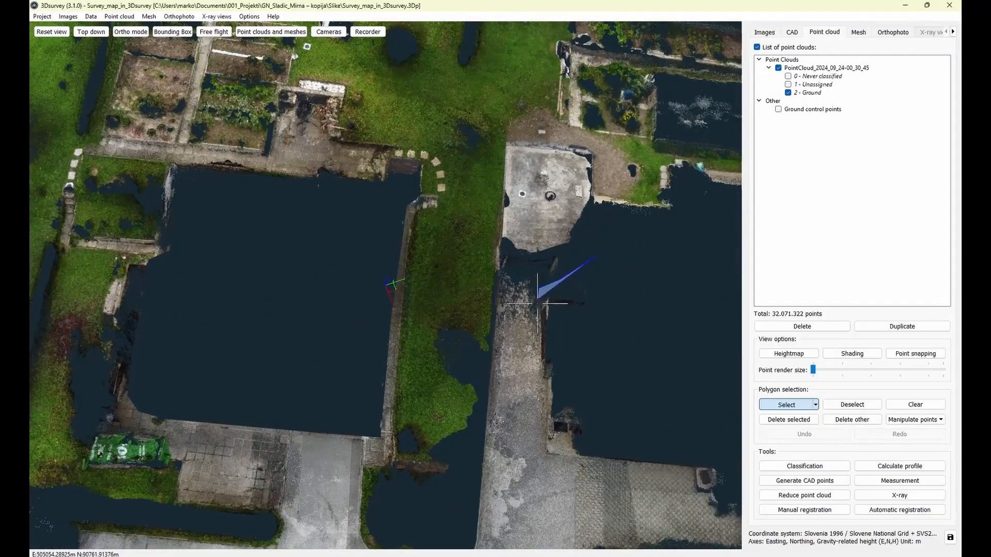
pyautogui.click(541, 406)
pyautogui.click(540, 450)
pyautogui.click(548, 460)
pyautogui.click(585, 454)
pyautogui.click(621, 437)
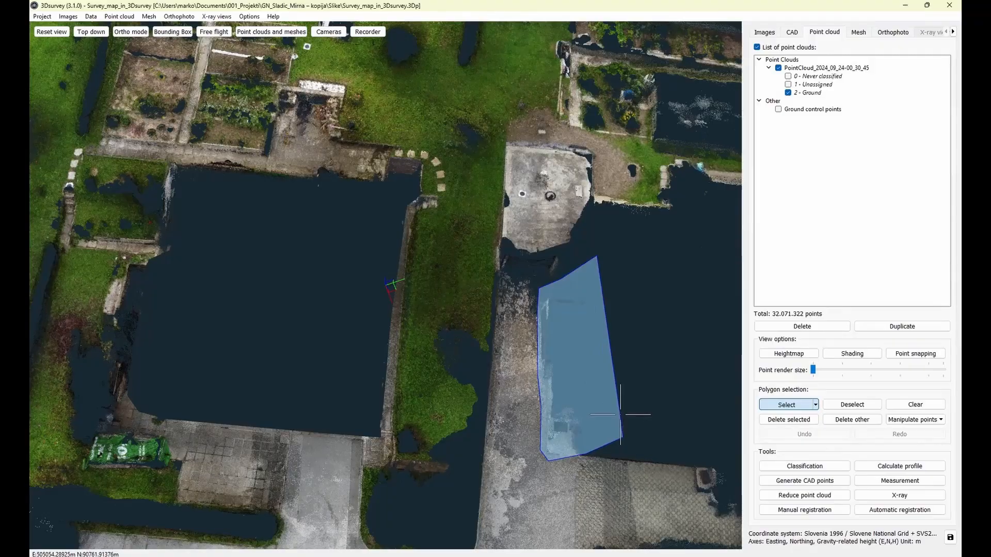
pyautogui.rightClick(620, 415)
pyautogui.moveTo(664, 339); pyautogui.dragTo(714, 243)
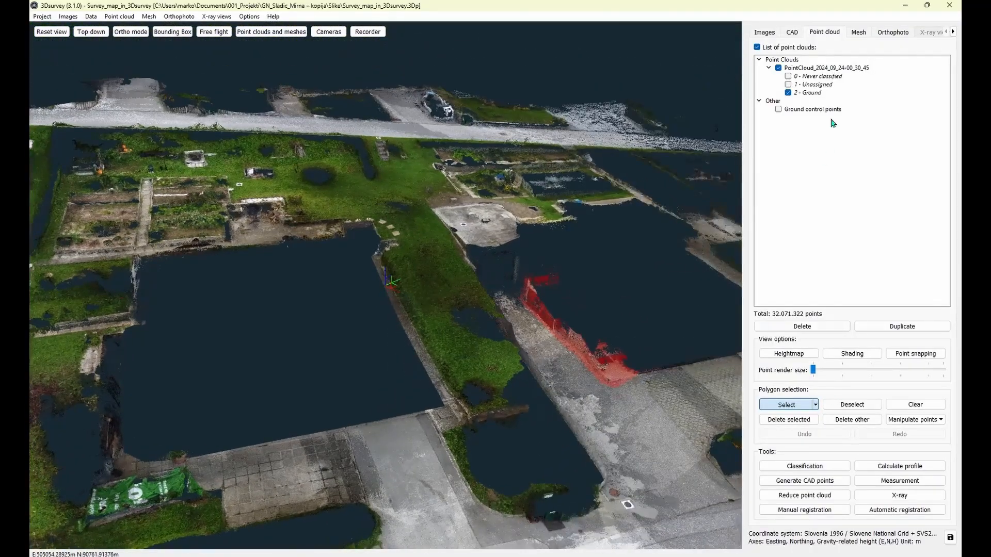
pyautogui.rightClick(835, 86)
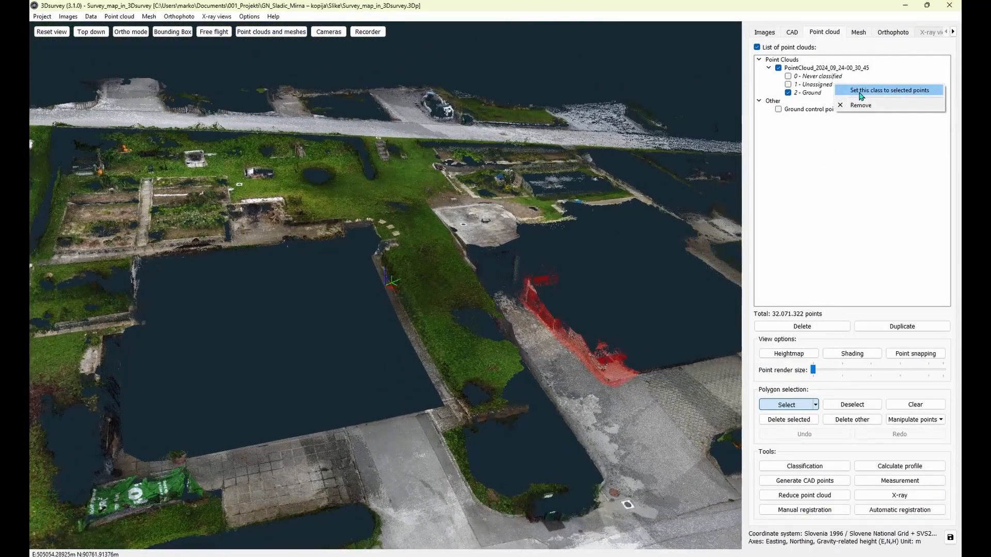
pyautogui.click(862, 90)
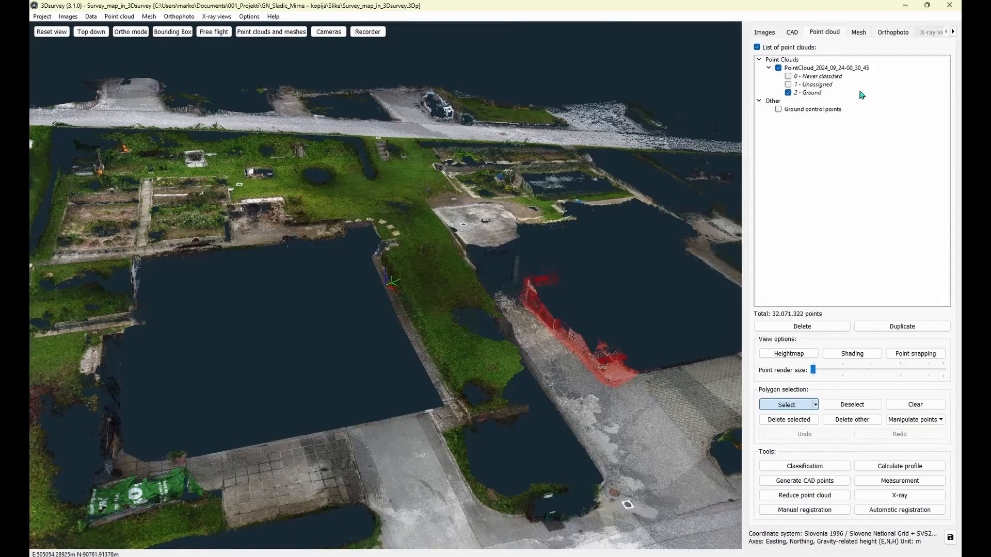
# Calculate a regular grid mesh (DSM) from the 2 - Ground class with 0.50 m cells, all holes filled and a smoothing size of 1 cell.
pyautogui.scroll(-5, 310, 287)
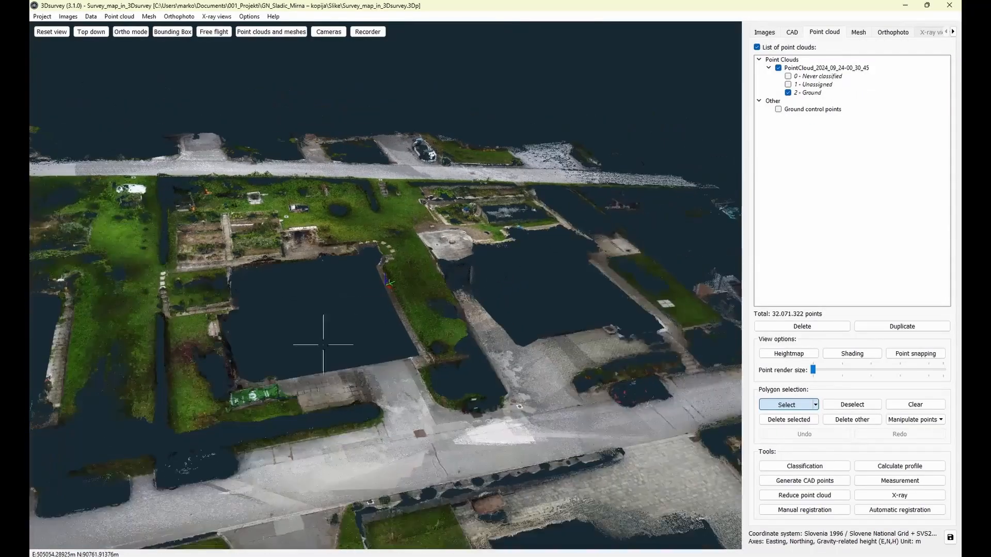
pyautogui.moveTo(270, 376); pyautogui.dragTo(394, 331)
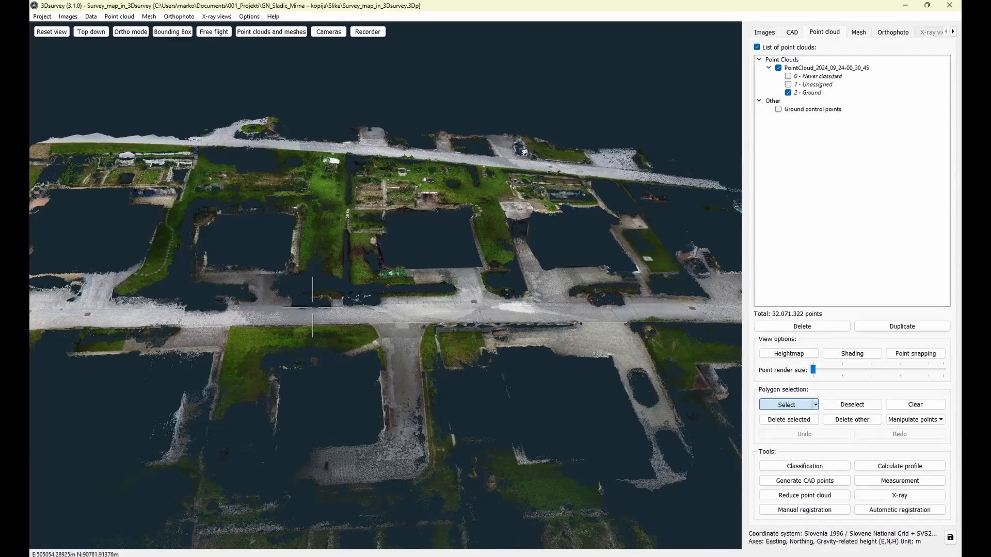
pyautogui.click(149, 16)
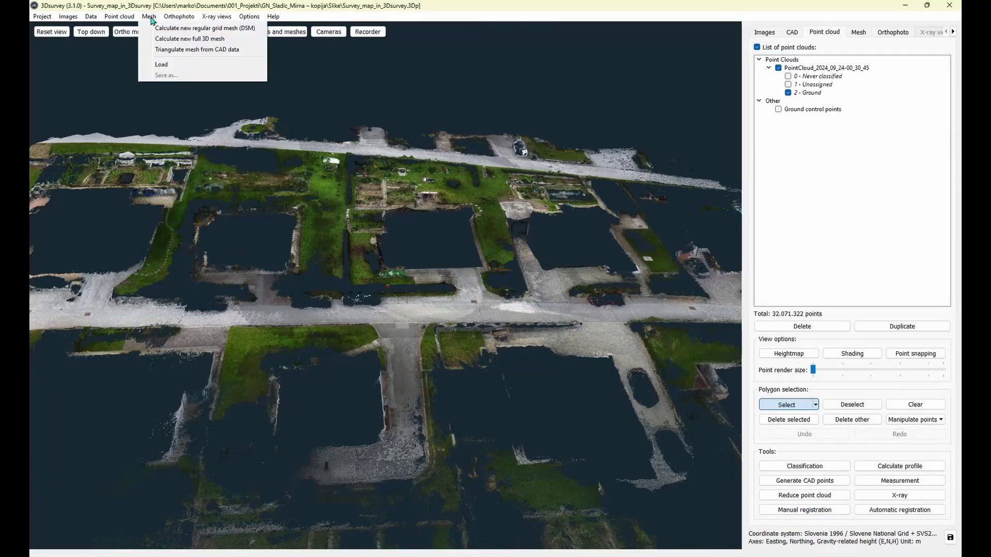
pyautogui.click(243, 29)
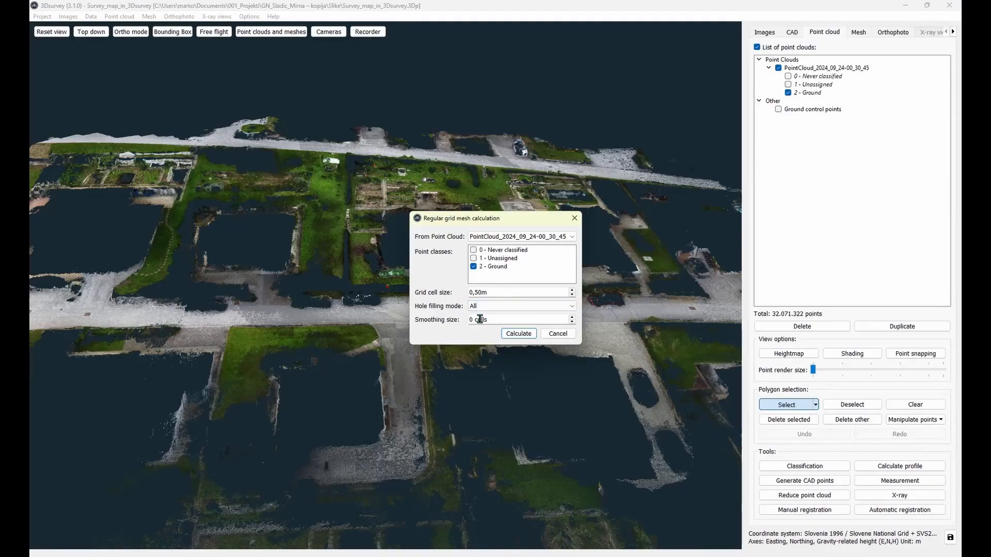
pyautogui.click(571, 317)
pyautogui.click(532, 322)
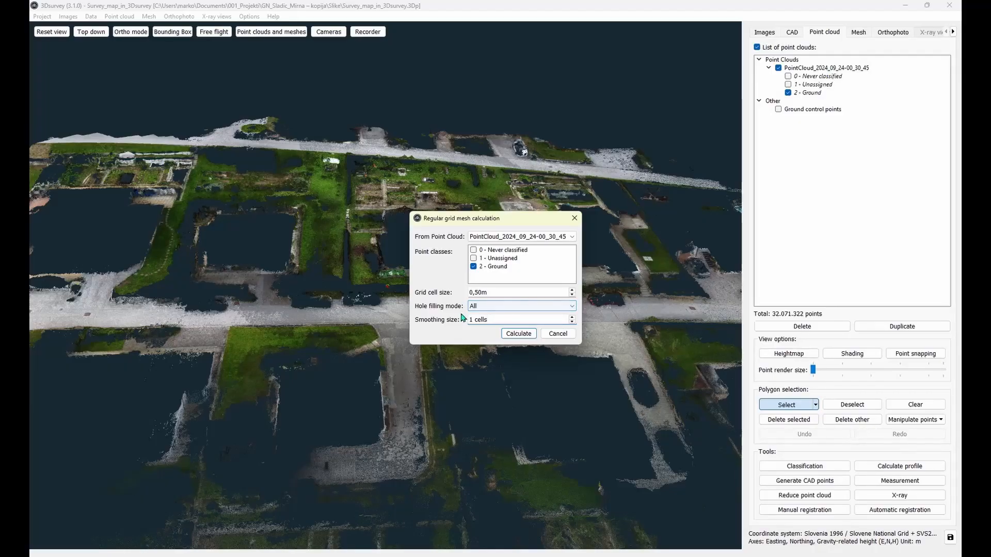
pyautogui.click(517, 334)
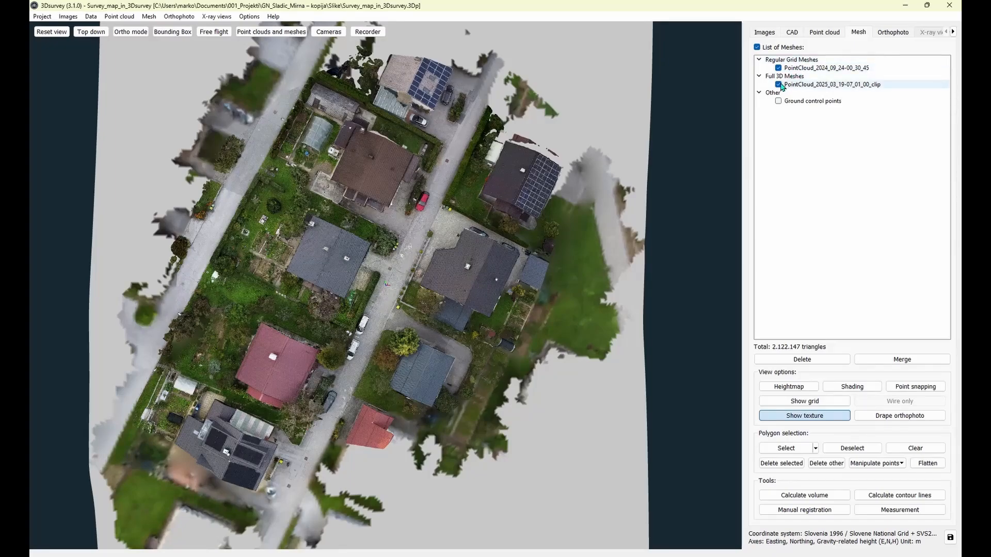
# Hide the full 3D mesh and display the regular grid mesh as a shaded heightmap.
pyautogui.click(778, 84)
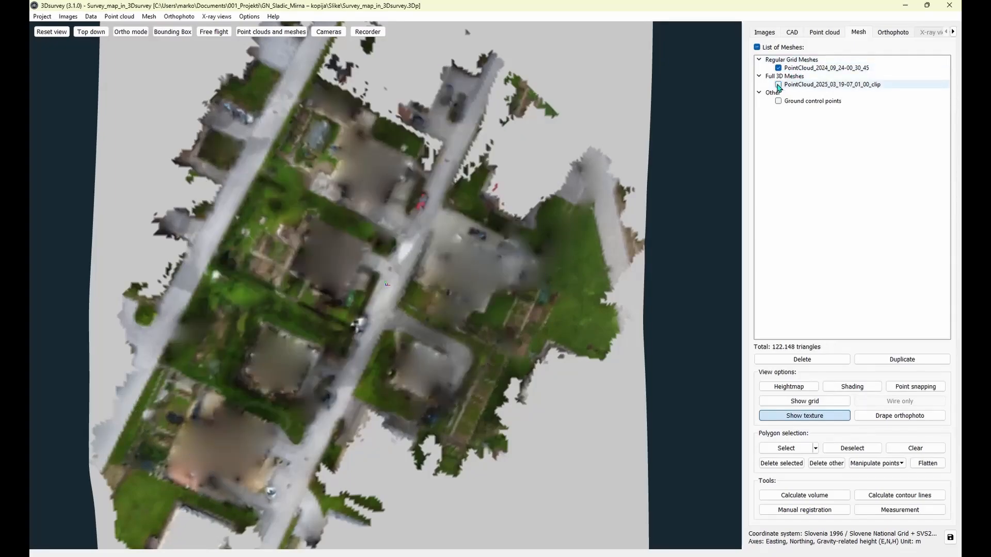
pyautogui.scroll(3, 393, 284)
pyautogui.moveTo(438, 372); pyautogui.dragTo(406, 279)
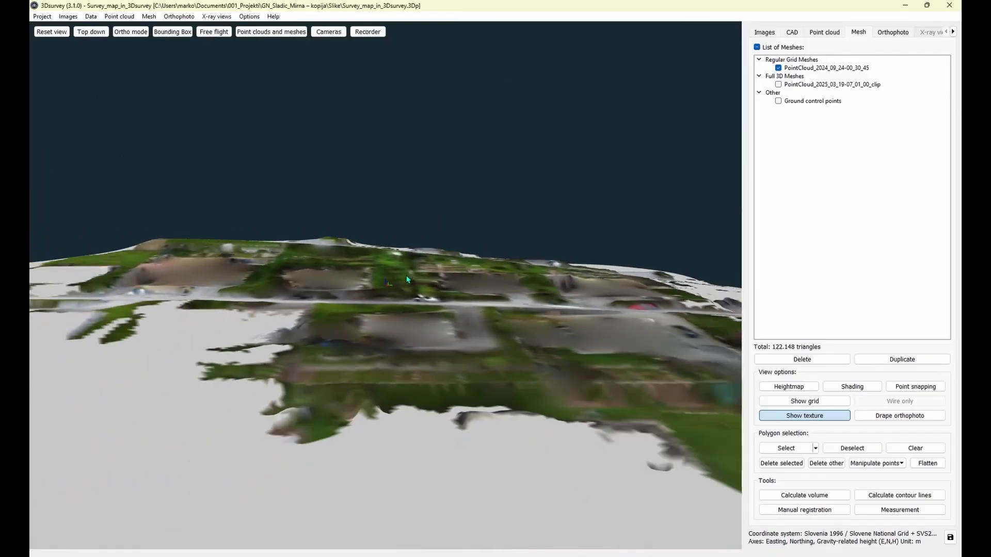
pyautogui.click(808, 390)
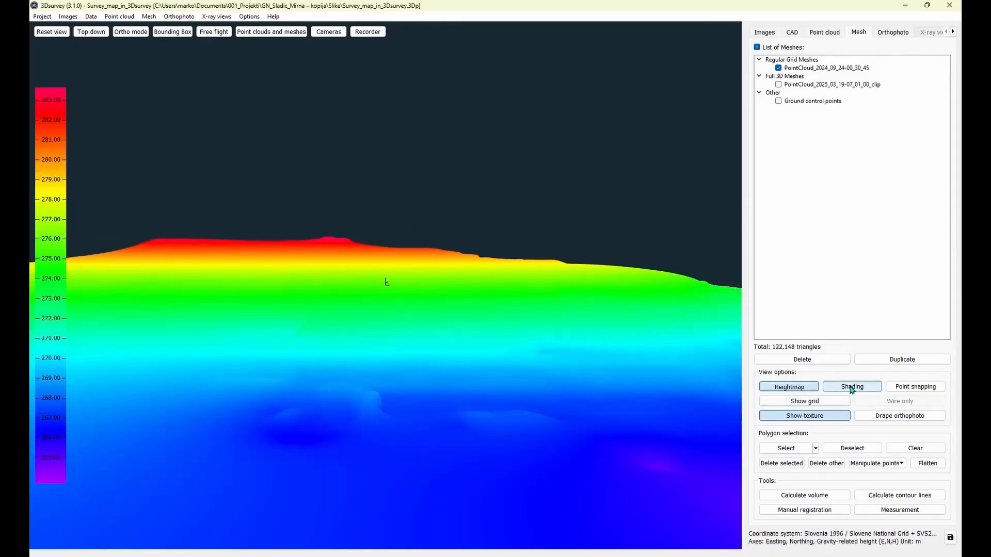
pyautogui.click(852, 388)
# Examine the shaded terrain heightmap from several angles, overlaying the mesh grid for a closer check.
pyautogui.moveTo(489, 321); pyautogui.dragTo(581, 347)
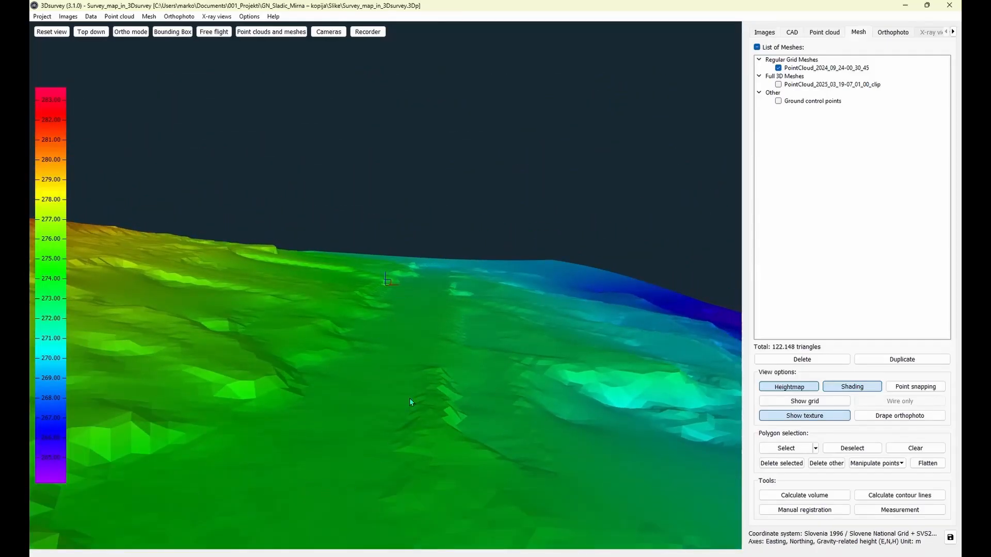
pyautogui.moveTo(404, 327); pyautogui.dragTo(293, 361)
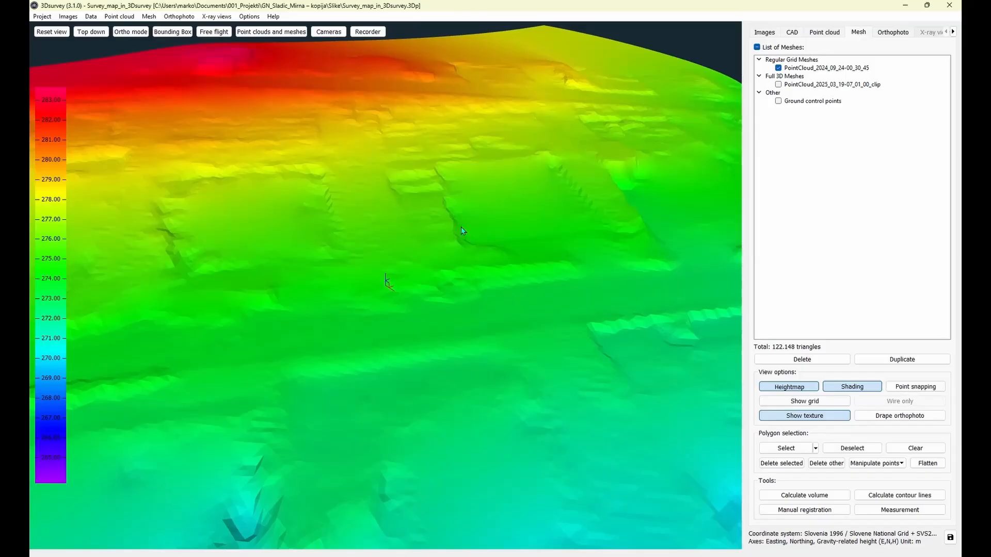
pyautogui.moveTo(374, 269); pyautogui.dragTo(393, 276)
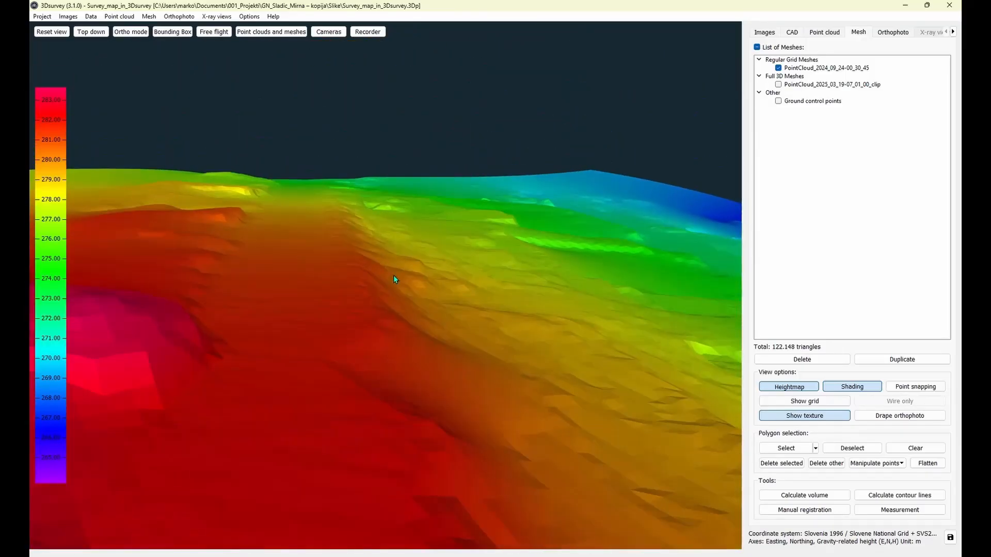
pyautogui.moveTo(290, 227); pyautogui.dragTo(306, 253)
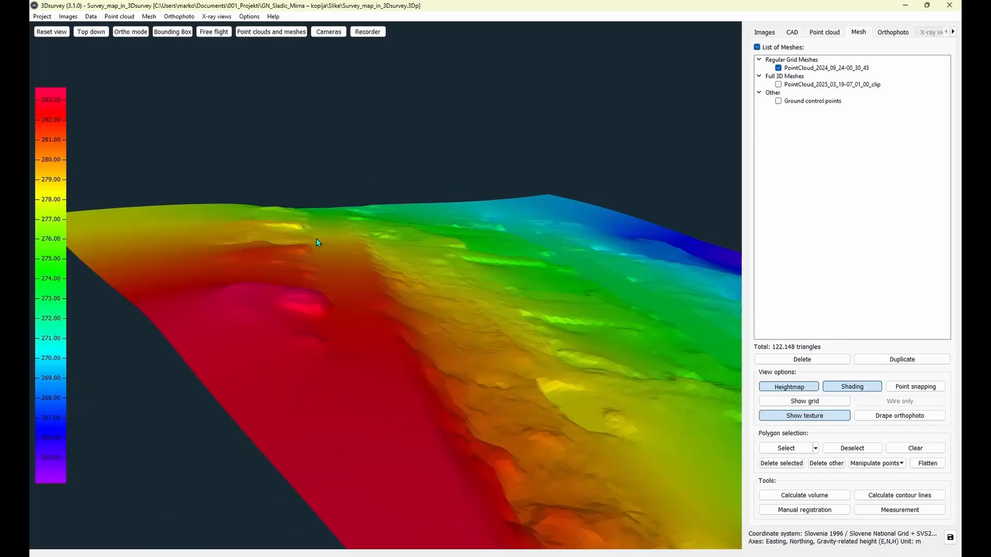
pyautogui.moveTo(586, 326); pyautogui.dragTo(485, 330)
pyautogui.click(782, 404)
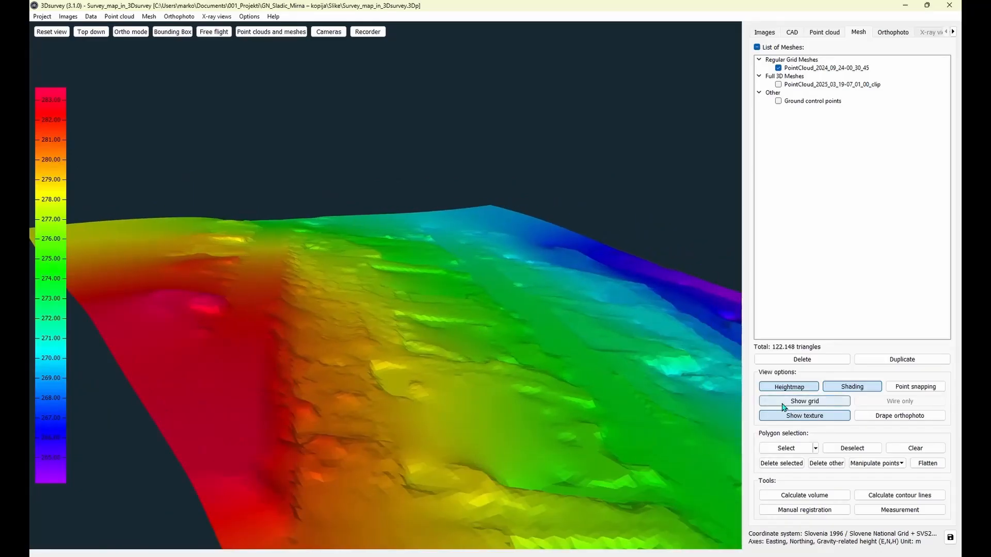
pyautogui.scroll(2, 381, 312)
pyautogui.moveTo(380, 312); pyautogui.dragTo(498, 364)
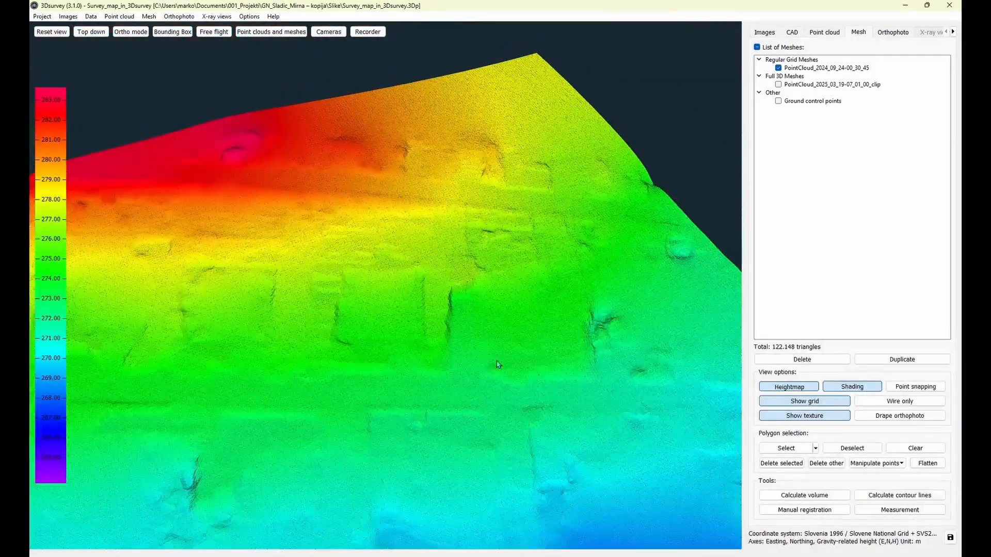
# Turn off the grid overlay and compare the textured terrain with its shaded heightmap display.
pyautogui.click(818, 402)
pyautogui.click(803, 388)
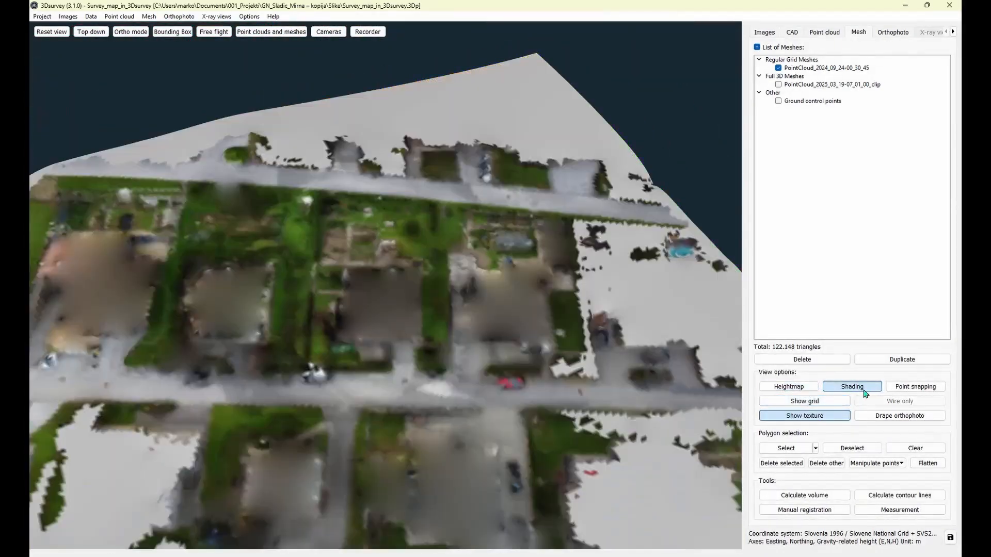
pyautogui.click(837, 387)
pyautogui.click(794, 387)
pyautogui.click(849, 388)
pyautogui.moveTo(395, 355)
pyautogui.mouseDown()
pyautogui.moveTo(427, 320)
pyautogui.moveTo(435, 328)
pyautogui.mouseUp()
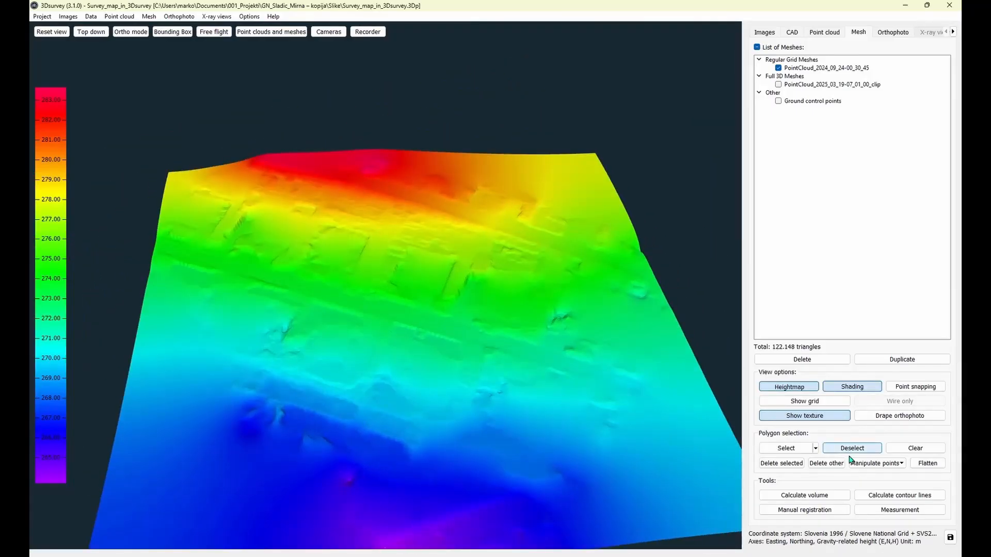
# Calculate simplified contour lines from the regular grid mesh with a contour interval of 1 m.
pyautogui.click(904, 500)
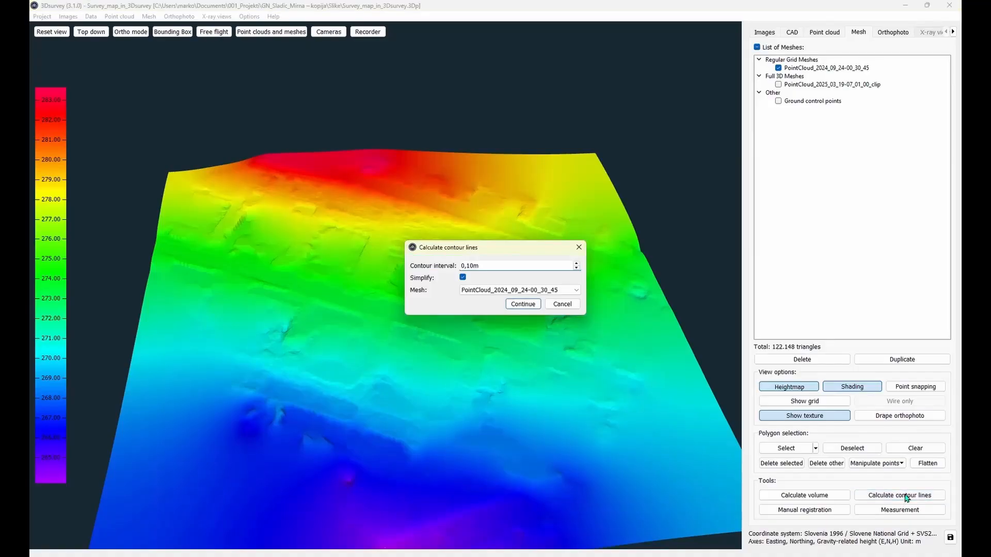
pyautogui.moveTo(474, 265); pyautogui.dragTo(435, 263)
pyautogui.write('1m')
pyautogui.click(524, 304)
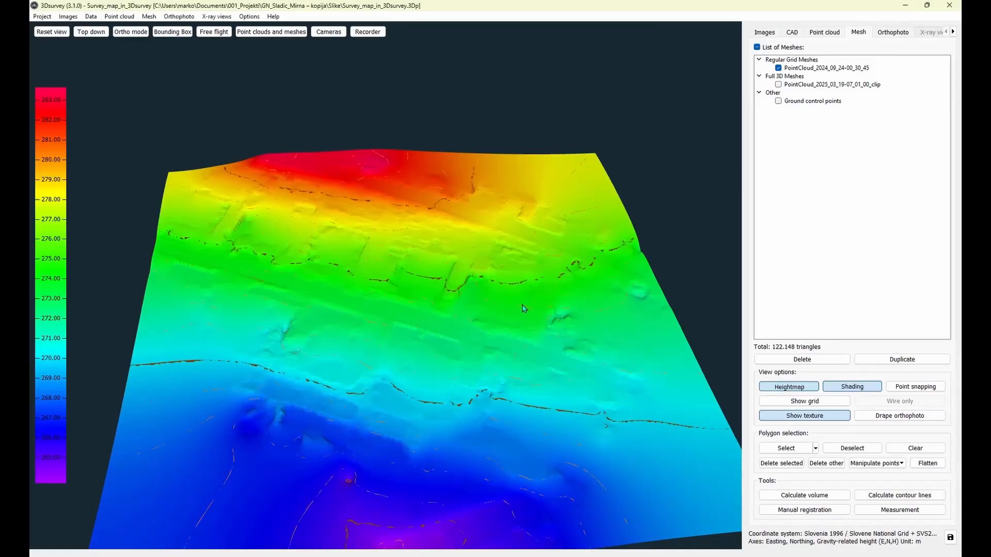
# Hide the terrain mesh temporarily to examine the contour lines on their own from several angles, and display the mesh again.
pyautogui.click(779, 68)
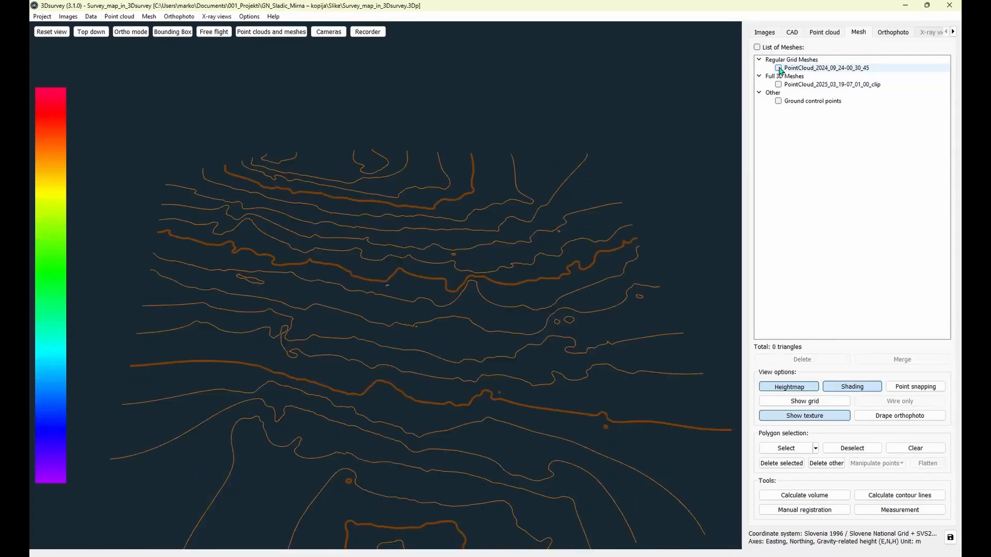
pyautogui.moveTo(454, 345); pyautogui.dragTo(432, 385)
pyautogui.scroll(3, 431, 388)
pyautogui.moveTo(431, 390); pyautogui.dragTo(472, 342, button='middle')
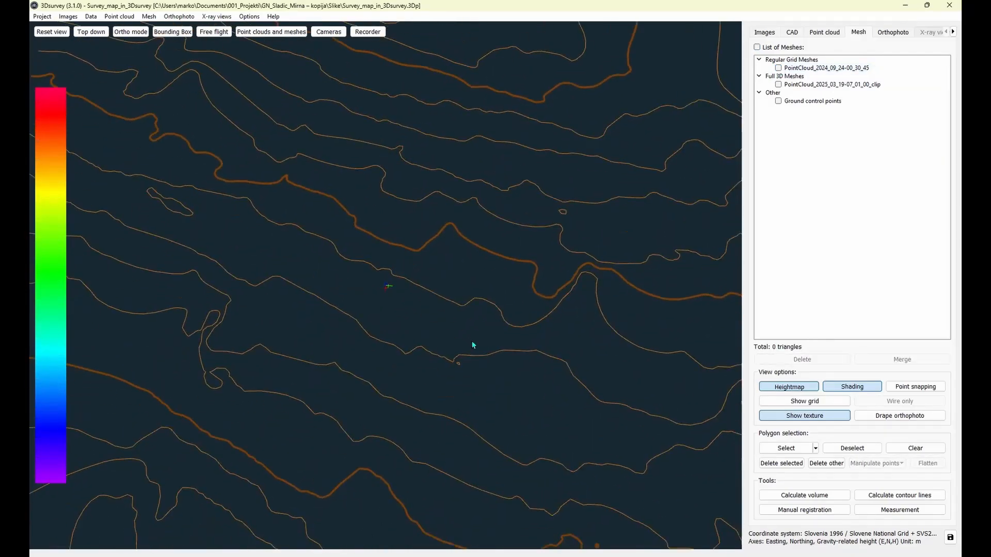
pyautogui.moveTo(480, 373); pyautogui.dragTo(514, 342)
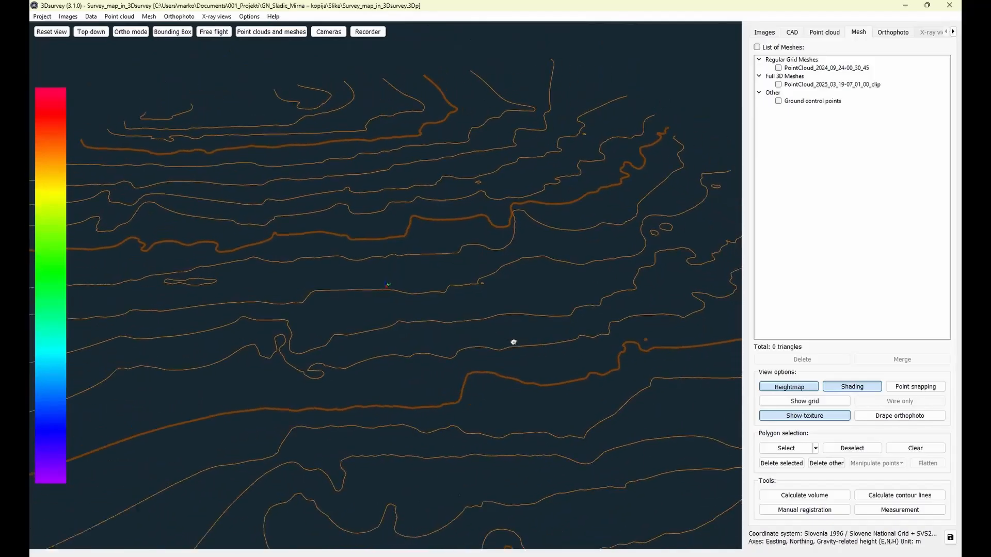
pyautogui.click(778, 68)
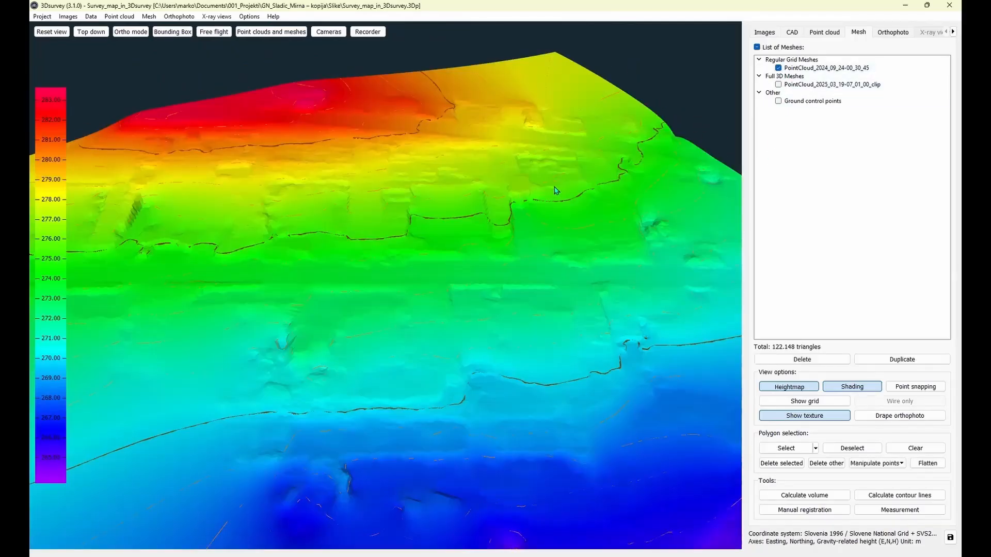
# Turn on the height labels of the simplified contour lines and examine the labelled contours from several angles.
pyautogui.click(952, 32)
pyautogui.click(952, 32)
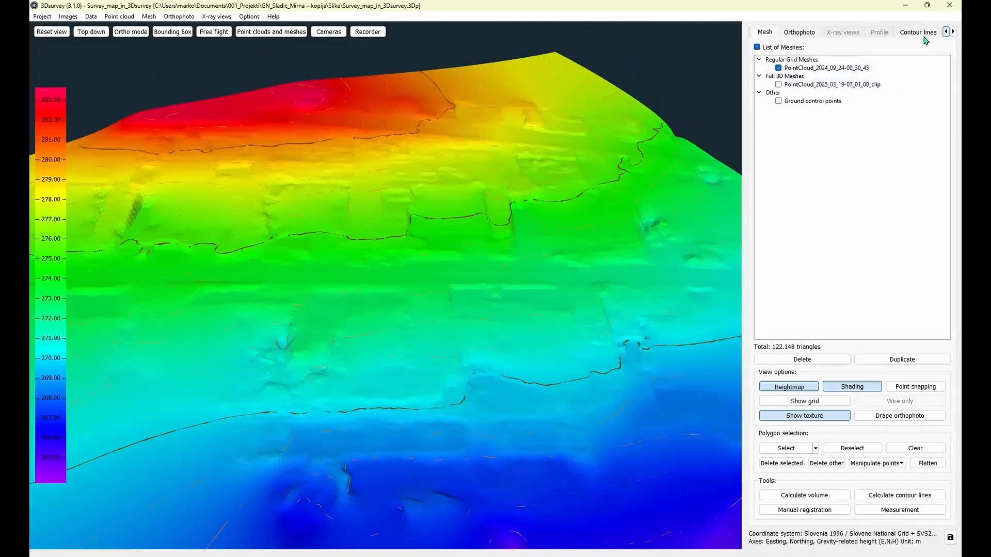
pyautogui.click(919, 33)
pyautogui.moveTo(392, 238); pyautogui.dragTo(320, 366)
pyautogui.click(757, 469)
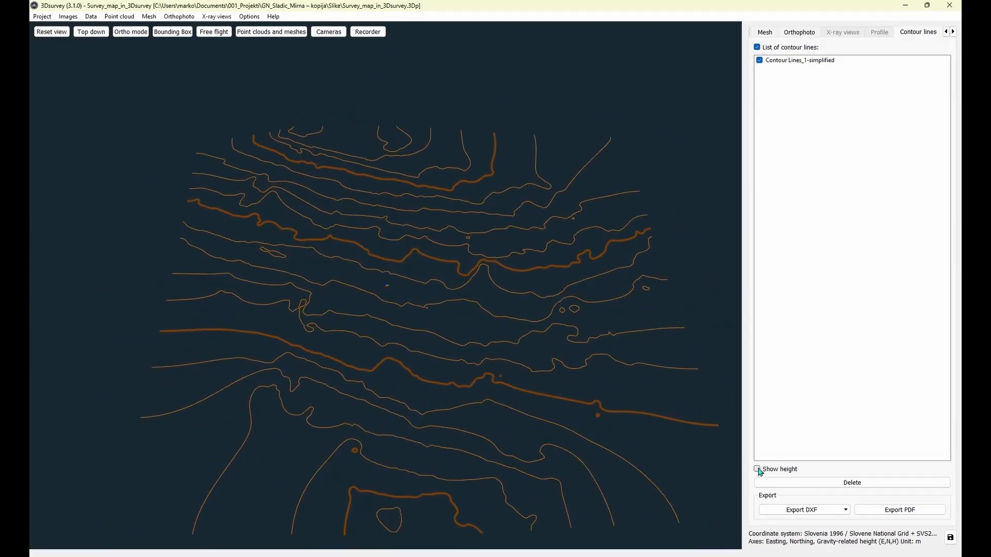
pyautogui.scroll(10, 488, 321)
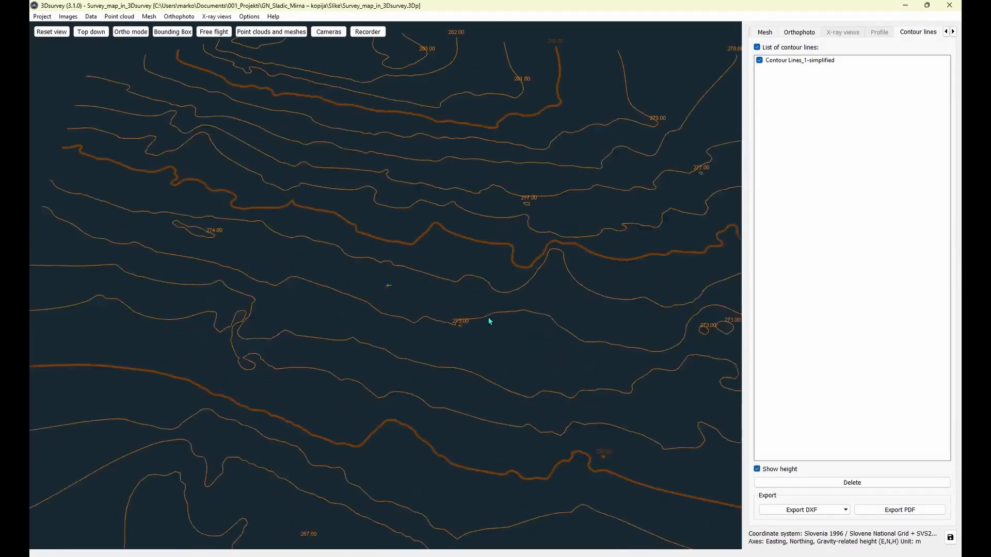
pyautogui.scroll(-10, 436, 333)
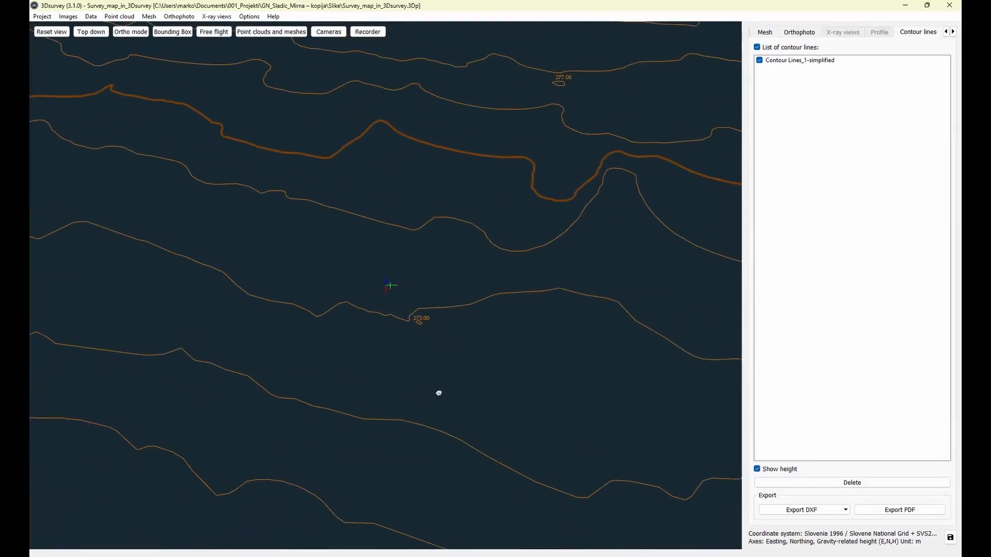
pyautogui.moveTo(515, 383); pyautogui.dragTo(535, 379)
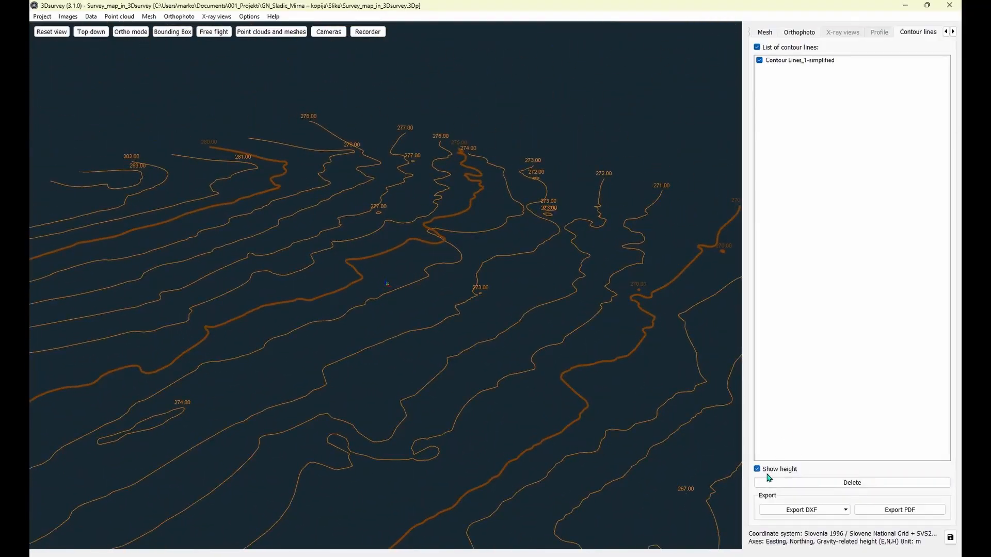
pyautogui.moveTo(380, 373); pyautogui.dragTo(432, 438)
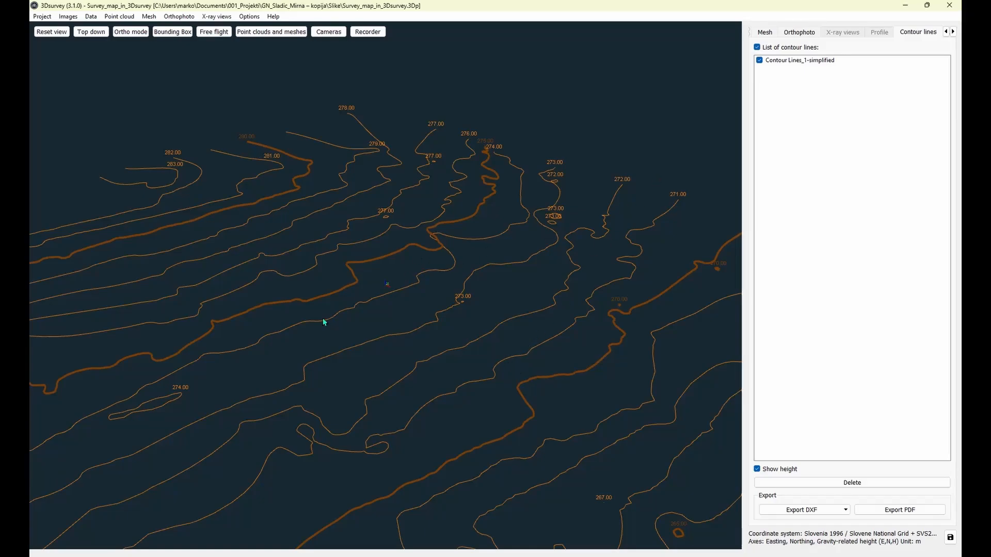
pyautogui.moveTo(324, 322); pyautogui.dragTo(347, 396)
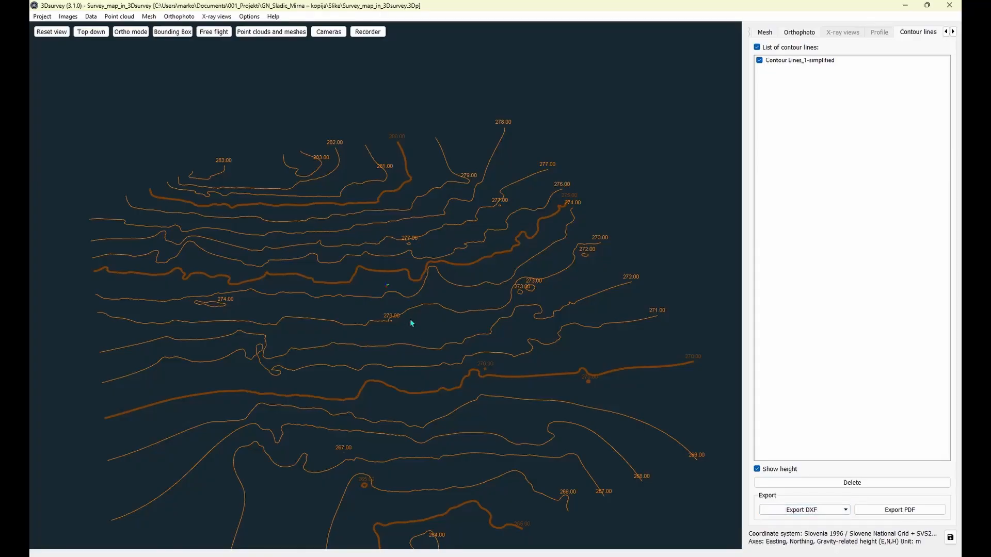
pyautogui.moveTo(414, 323); pyautogui.dragTo(426, 305)
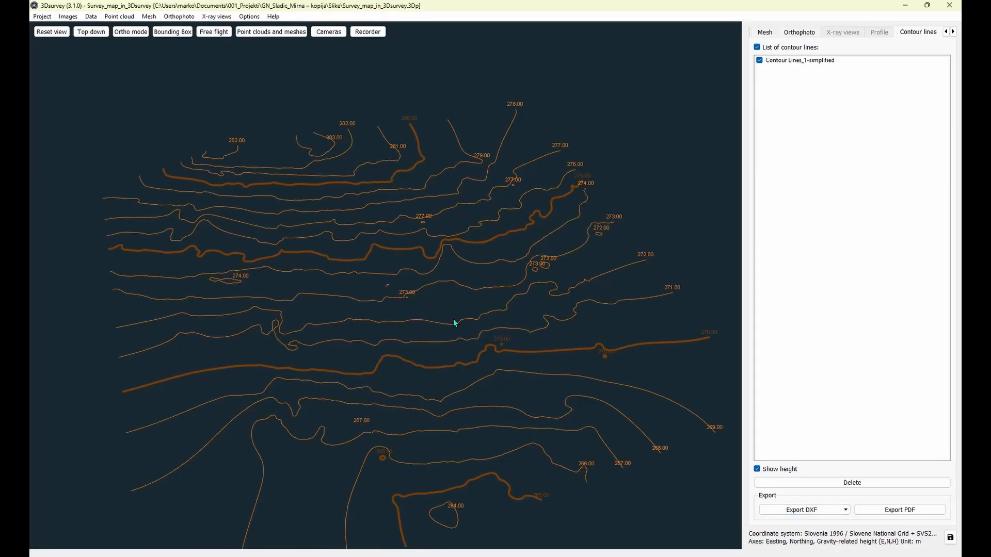
# Display the terrain mesh as a heightmap with grid and without shading, and compare its relief with the contour lines.
pyautogui.click(765, 33)
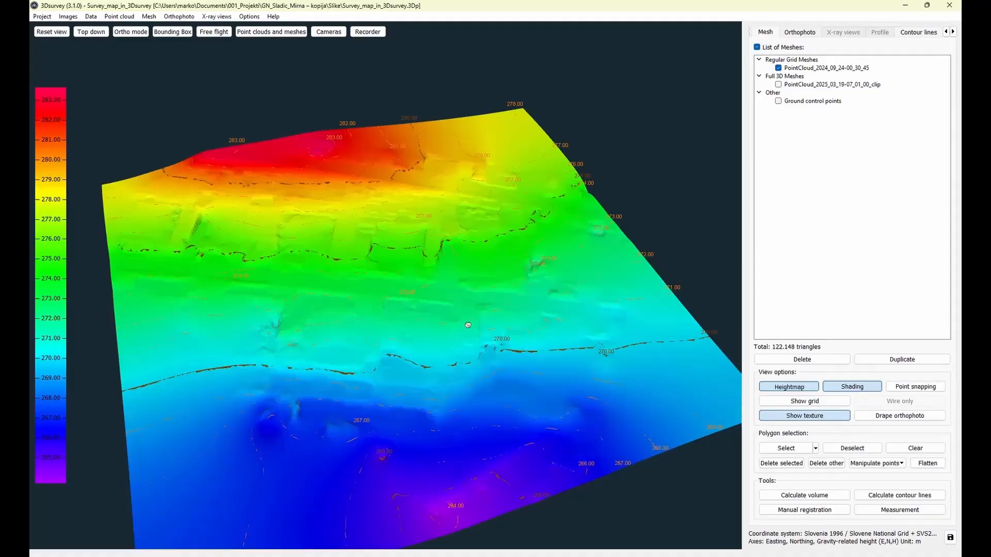
pyautogui.moveTo(449, 294); pyautogui.dragTo(492, 355)
pyautogui.click(804, 401)
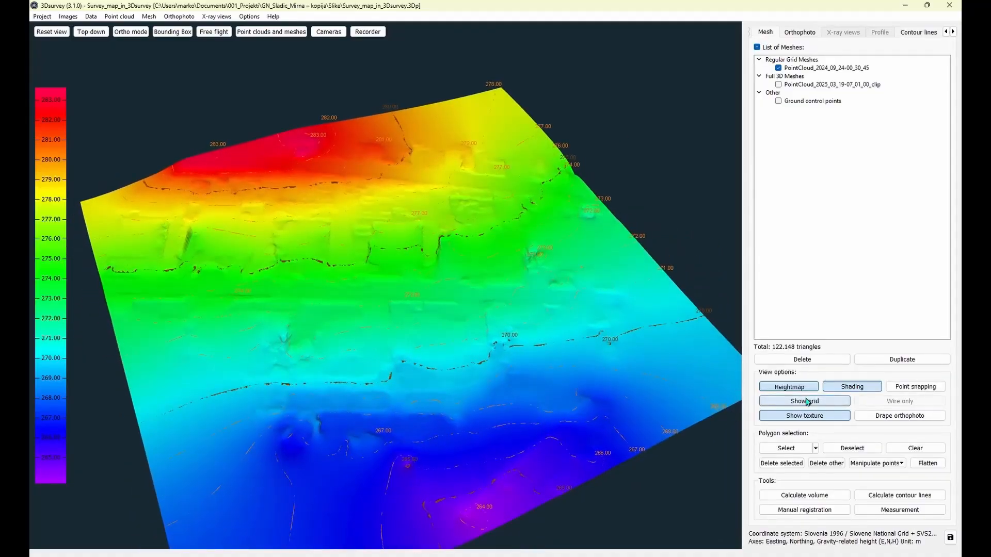
pyautogui.click(789, 387)
pyautogui.click(834, 389)
pyautogui.click(800, 388)
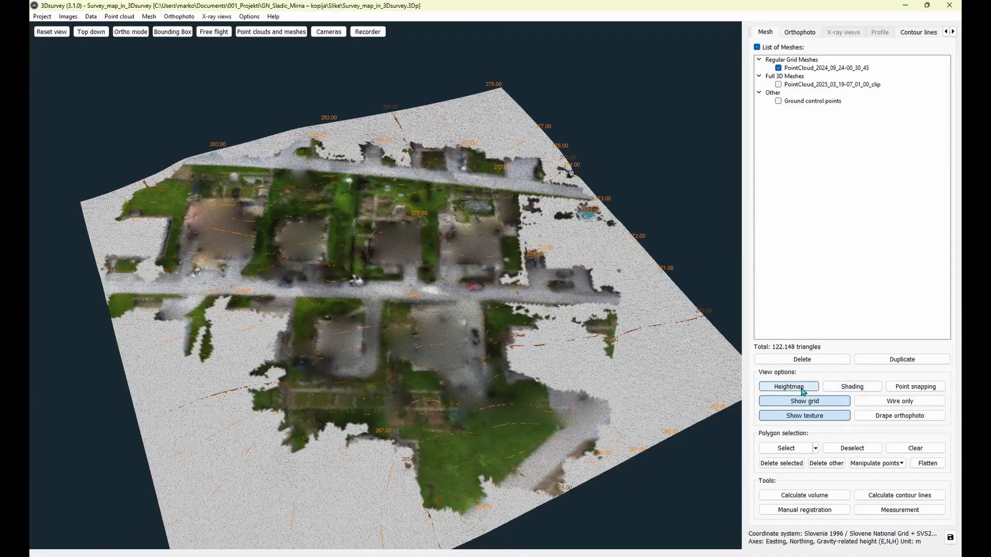
pyautogui.scroll(6, 464, 343)
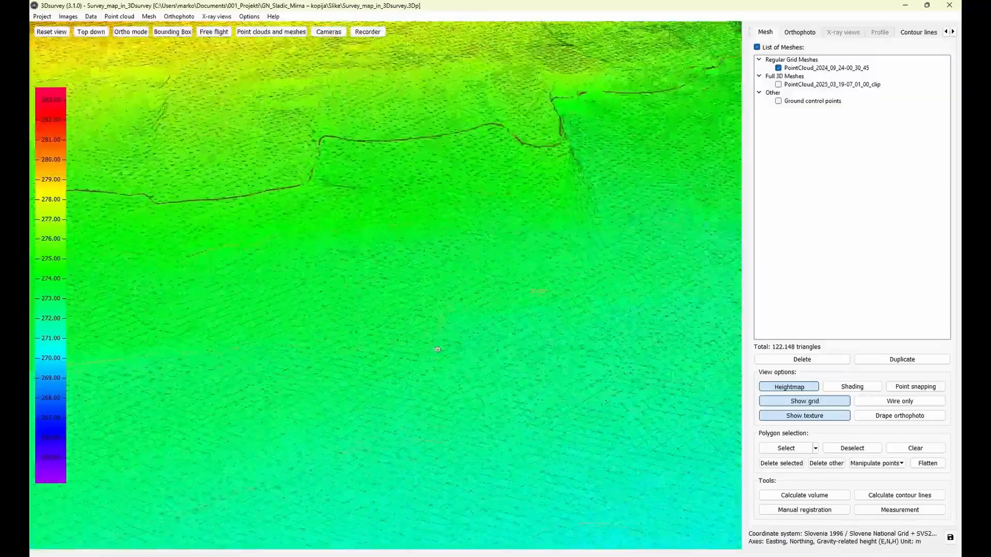
pyautogui.moveTo(516, 341); pyautogui.dragTo(571, 388)
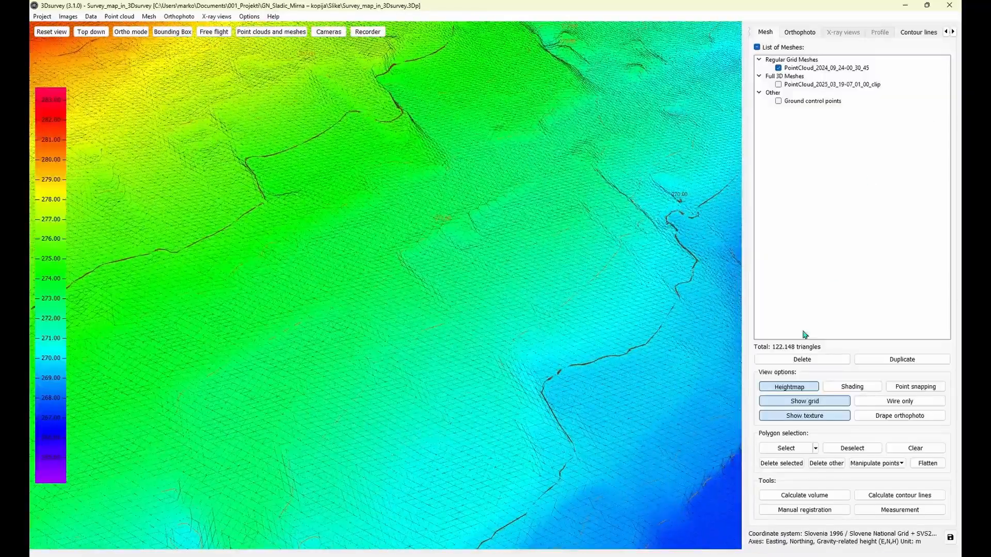
# Hide the simplified contour lines and examine the gridded terrain heightmap on its own.
pyautogui.click(933, 33)
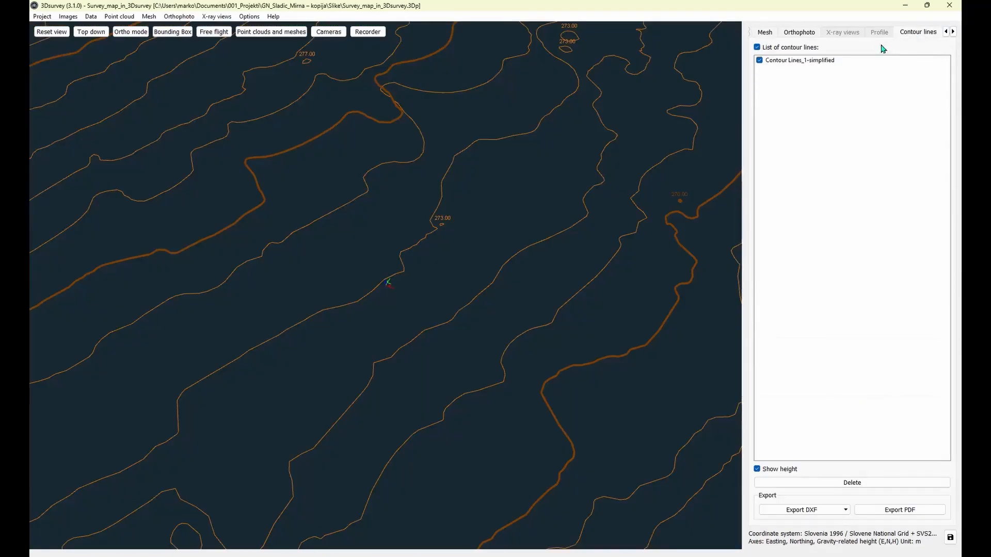
pyautogui.click(759, 60)
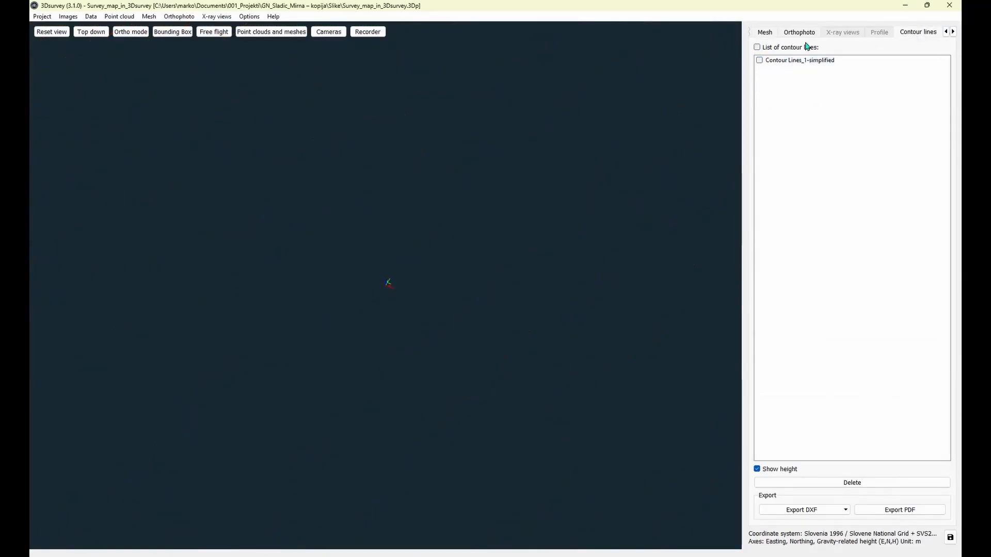
pyautogui.click(764, 32)
pyautogui.moveTo(648, 136); pyautogui.dragTo(431, 279)
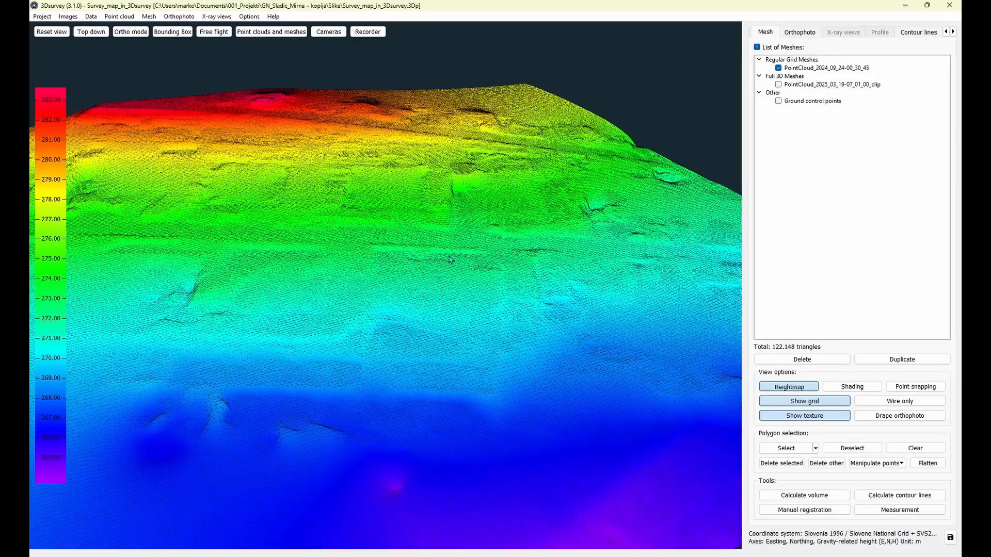
pyautogui.moveTo(520, 292); pyautogui.dragTo(460, 317)
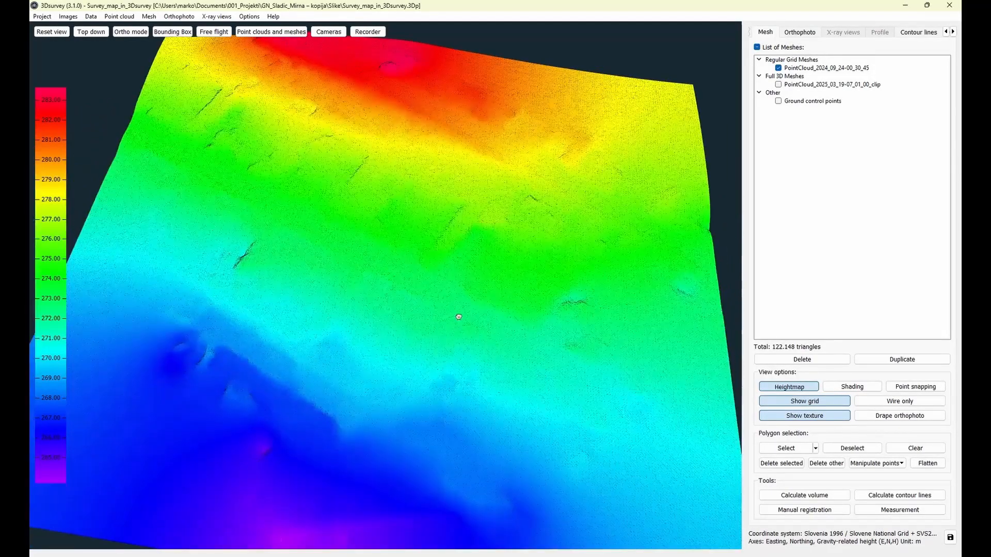
# Display the full 3D mesh instead of the regular grid mesh, with only its texture shown, and inspect the house closely.
pyautogui.click(778, 69)
pyautogui.click(778, 85)
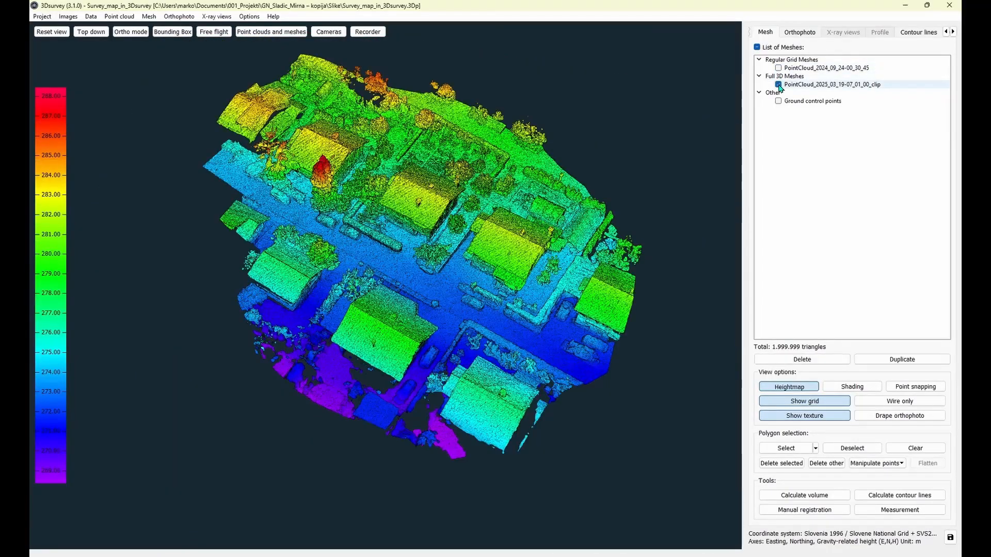
pyautogui.click(797, 401)
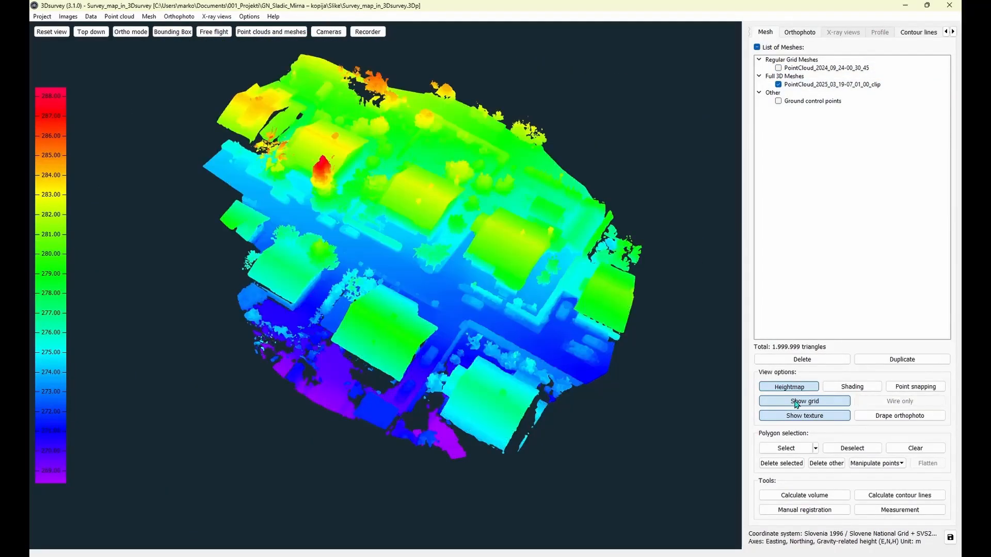
pyautogui.click(788, 387)
pyautogui.scroll(10, 545, 316)
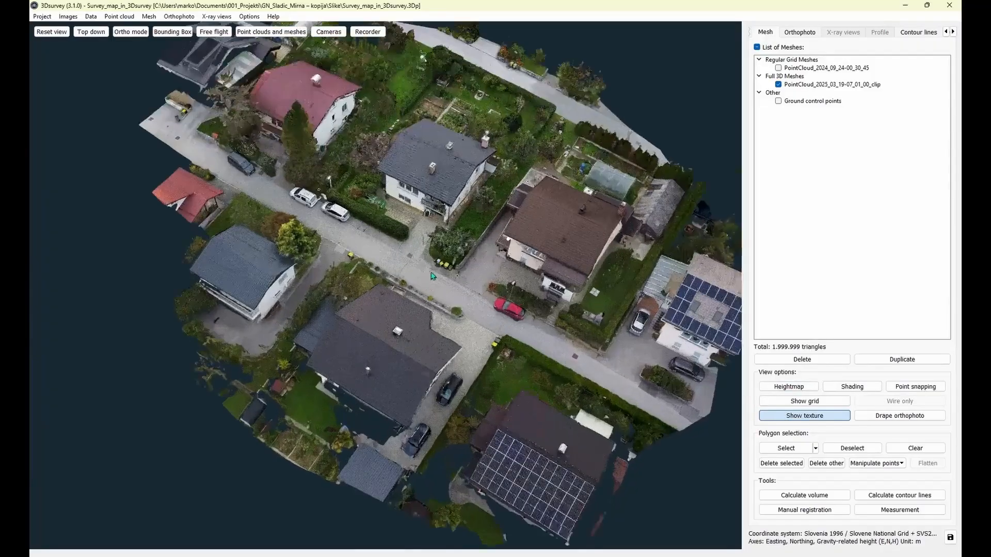
pyautogui.scroll(8, 545, 316)
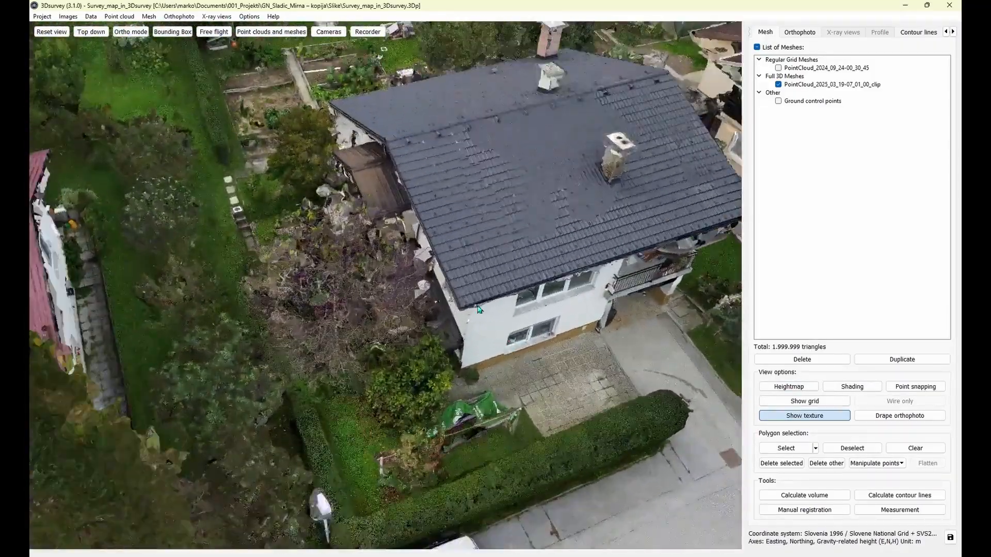
pyautogui.moveTo(479, 309)
pyautogui.mouseDown()
pyautogui.moveTo(472, 287)
pyautogui.moveTo(434, 248)
pyautogui.moveTo(413, 271)
pyautogui.moveTo(482, 314)
pyautogui.mouseUp()
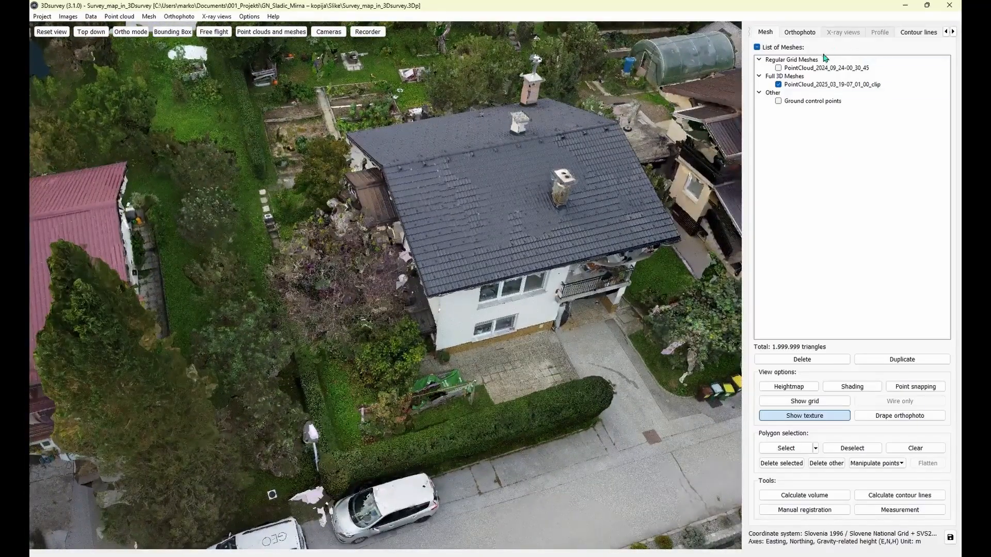
# Display the point cloud's Never classified and Unassigned classes together with Ground around the house.
pyautogui.click(945, 32)
pyautogui.click(946, 31)
pyautogui.click(946, 32)
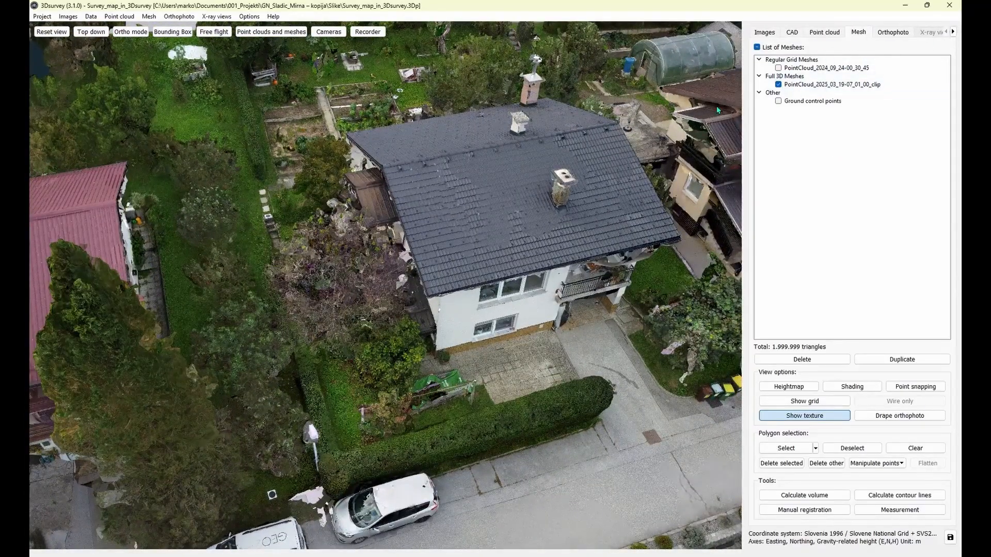
pyautogui.click(826, 33)
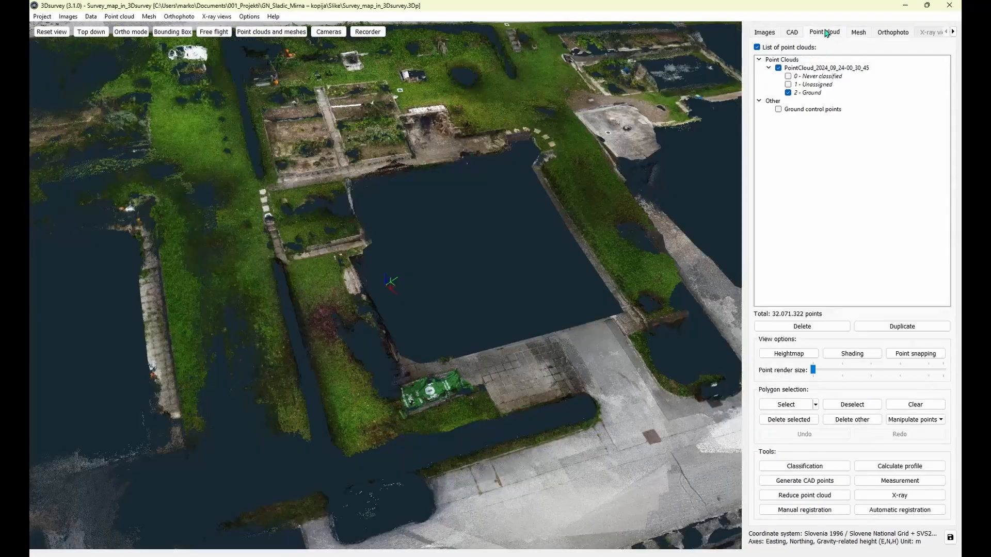
pyautogui.click(788, 84)
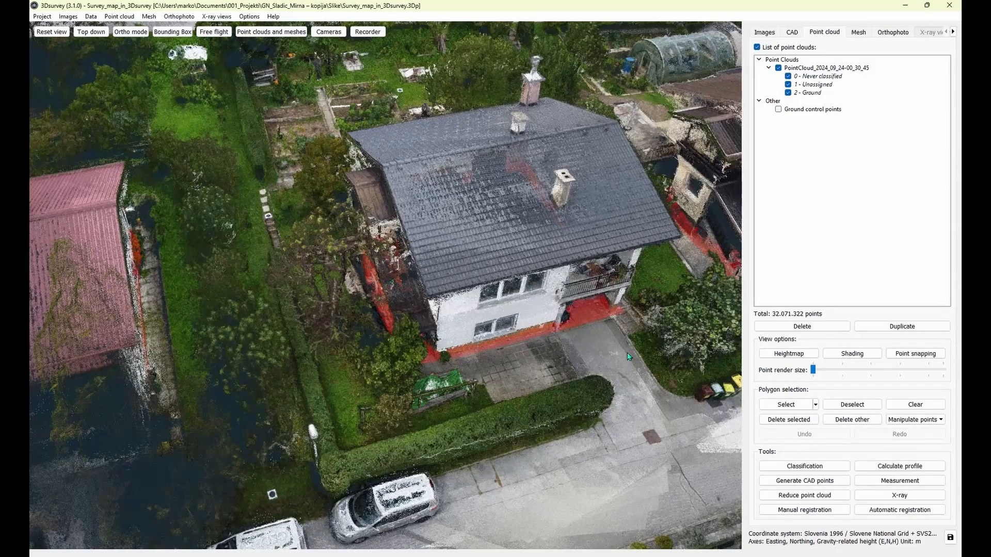
pyautogui.scroll(-2, 537, 338)
pyautogui.moveTo(537, 338); pyautogui.dragTo(484, 317)
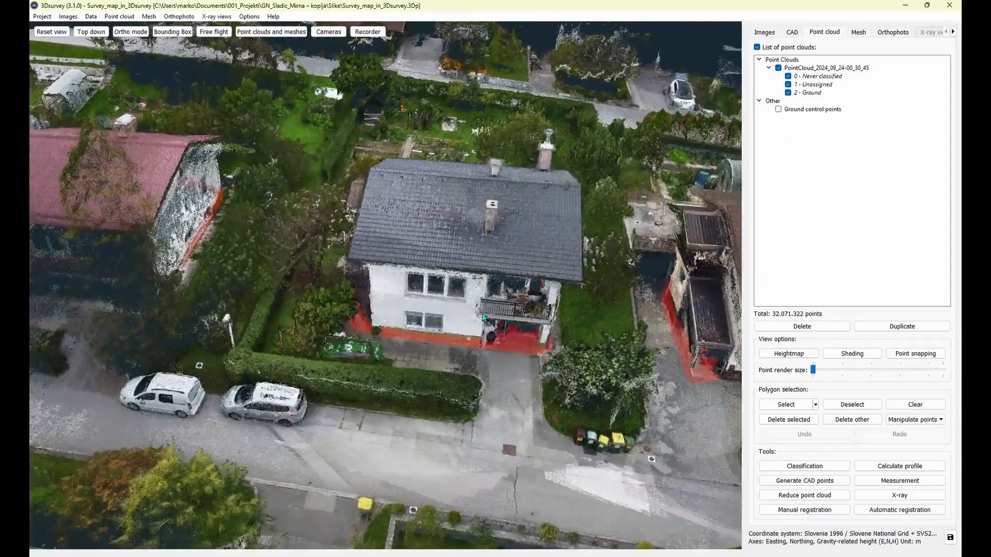
# Clear the polygon selection in the point cloud and examine the house's walls, balcony and roof from several angles.
pyautogui.click(910, 407)
pyautogui.scroll(1, 348, 313)
pyautogui.moveTo(348, 314); pyautogui.dragTo(413, 289)
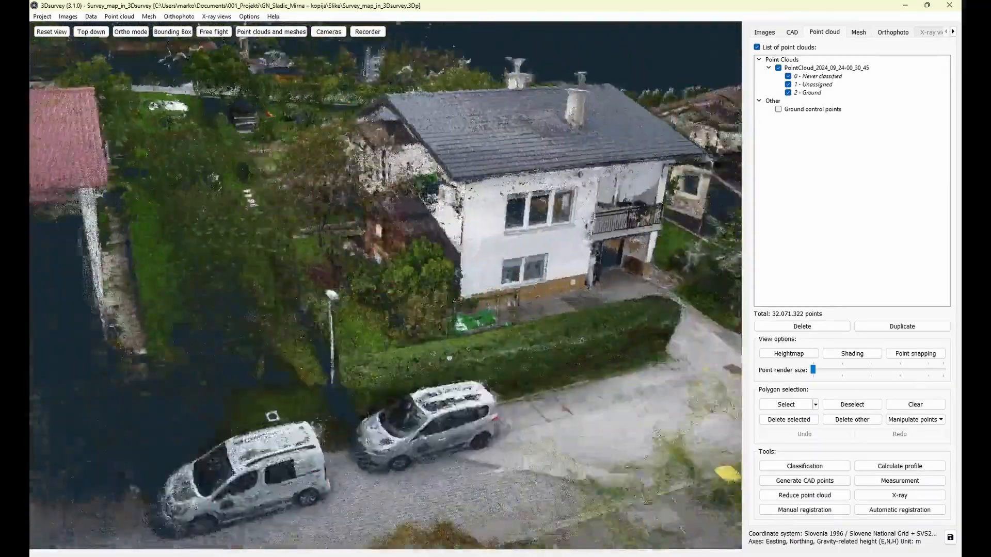
pyautogui.moveTo(449, 358); pyautogui.dragTo(438, 314)
pyautogui.scroll(3, 441, 394)
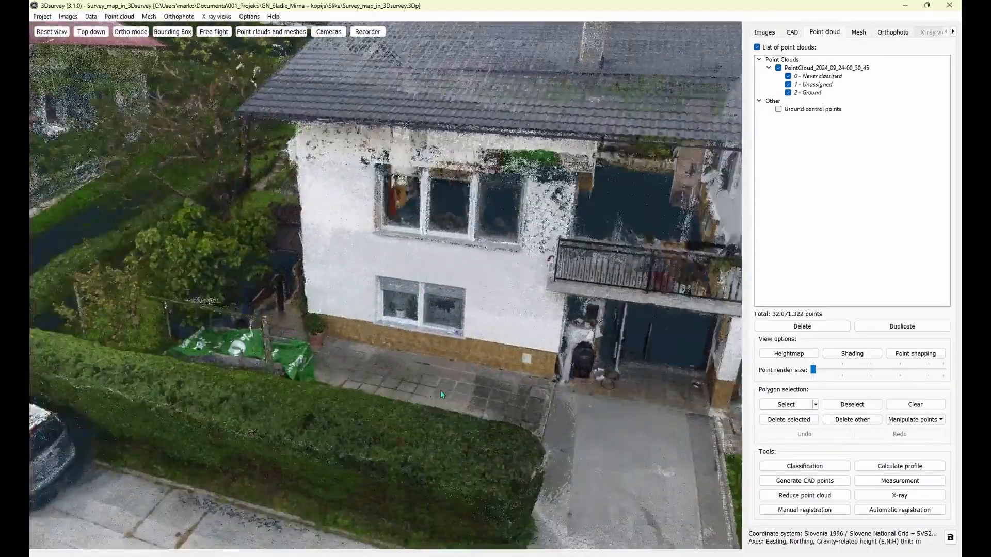
pyautogui.moveTo(441, 394); pyautogui.dragTo(361, 364)
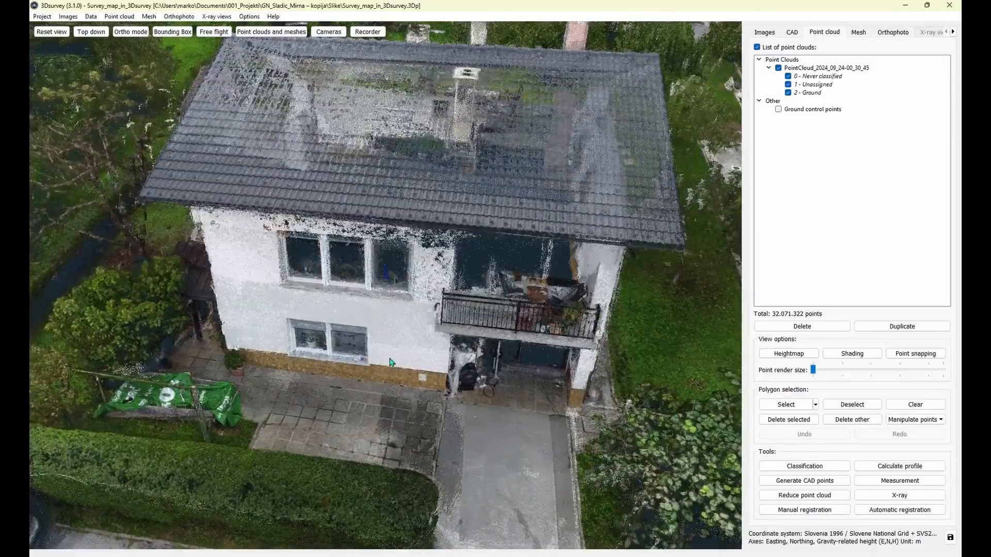
pyautogui.scroll(-3, 461, 299)
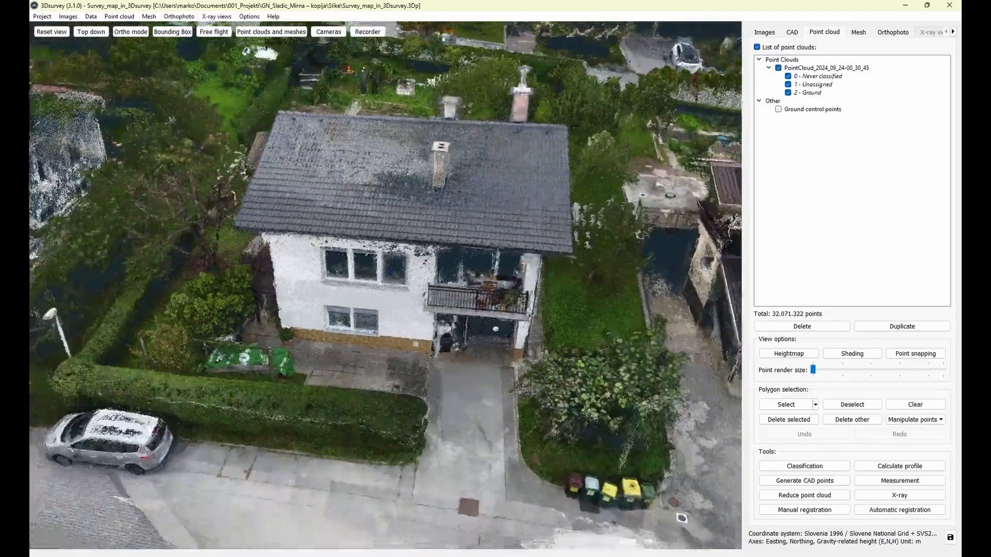
pyautogui.moveTo(461, 299); pyautogui.dragTo(435, 353)
pyautogui.moveTo(435, 353); pyautogui.dragTo(532, 354, button='middle')
pyautogui.scroll(2, 531, 355)
pyautogui.moveTo(473, 363); pyautogui.dragTo(458, 342, button='middle')
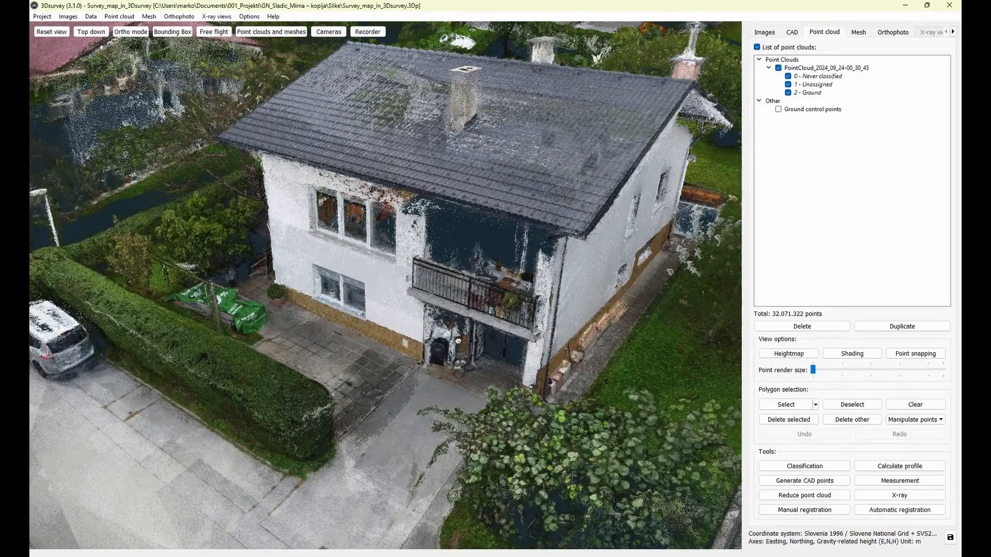
# Compare the house's facade and roof in the textured full 3D mesh with the point cloud, and hide that mesh.
pyautogui.click(858, 33)
pyautogui.moveTo(345, 308); pyautogui.dragTo(361, 273)
pyautogui.scroll(4, 367, 284)
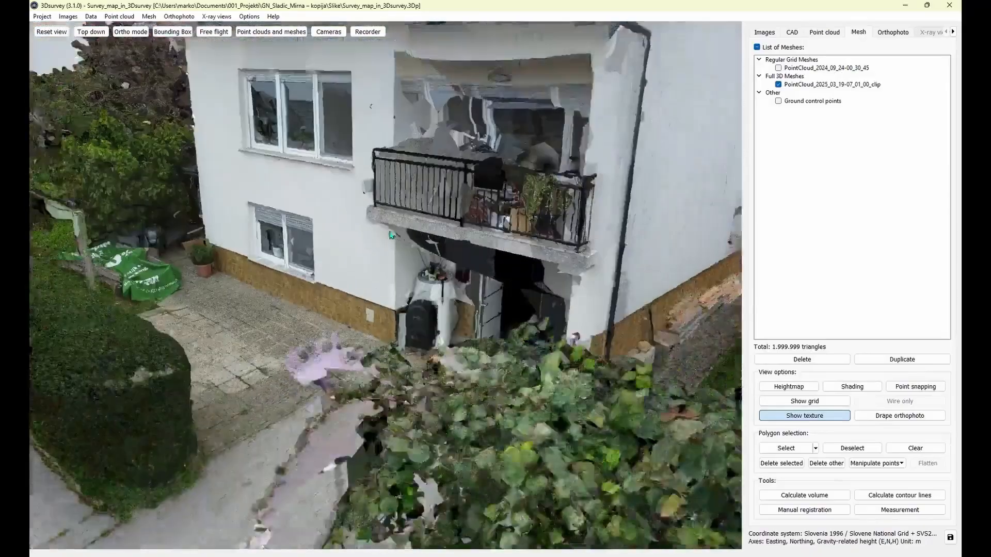
pyautogui.moveTo(491, 67); pyautogui.dragTo(474, 145, button='middle')
pyautogui.scroll(-5, 475, 148)
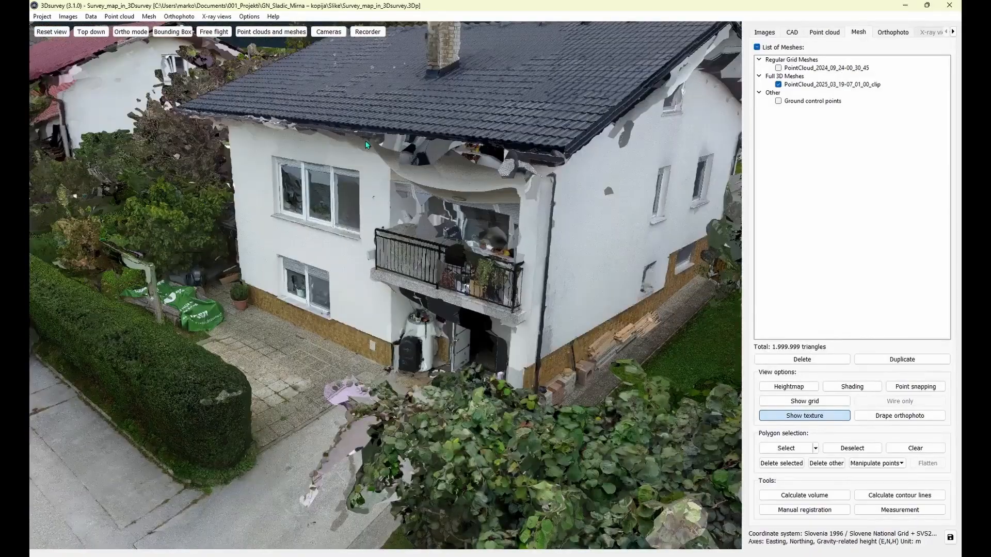
pyautogui.scroll(-2, 419, 320)
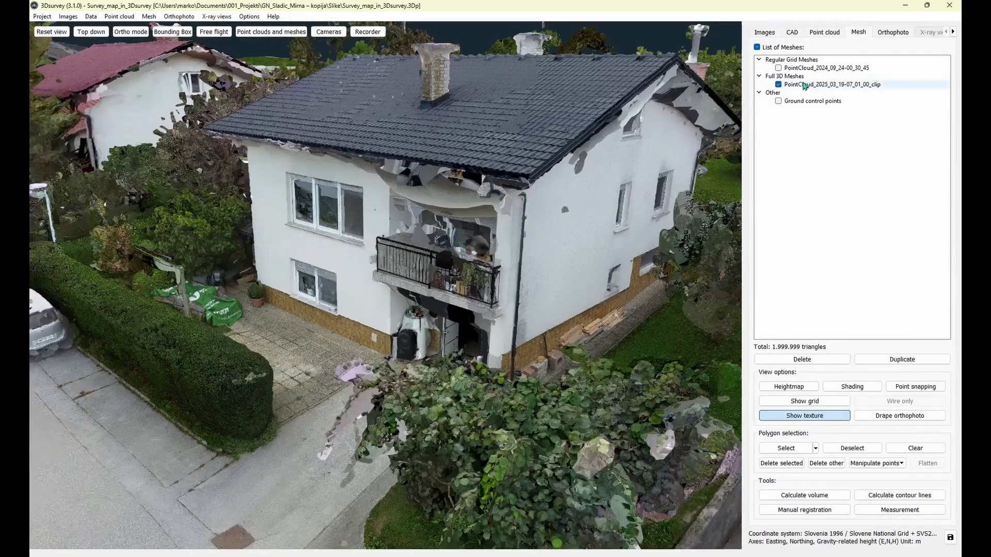
pyautogui.click(778, 85)
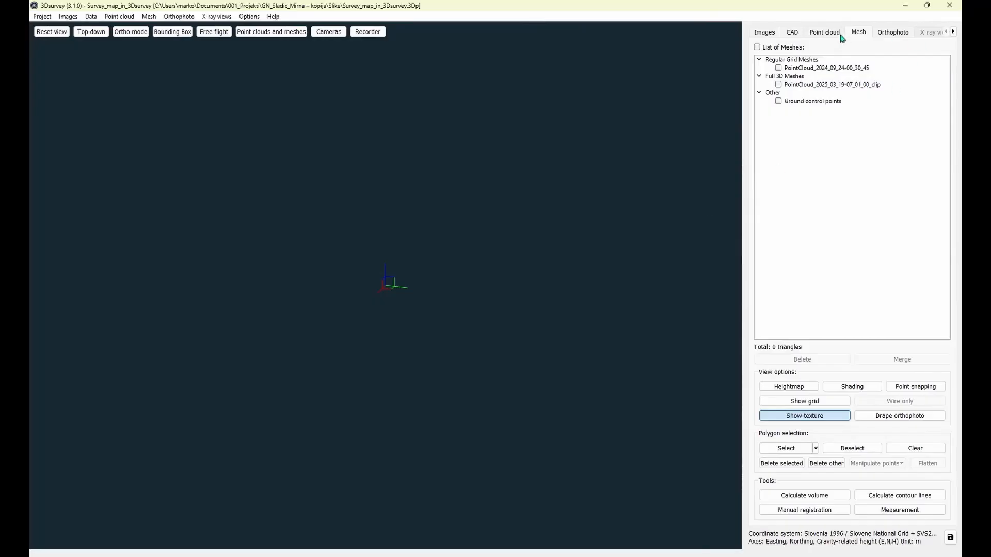
# Examine the house's point cloud in the CAD workspace, focusing on the facade, balcony and windows.
pyautogui.click(824, 32)
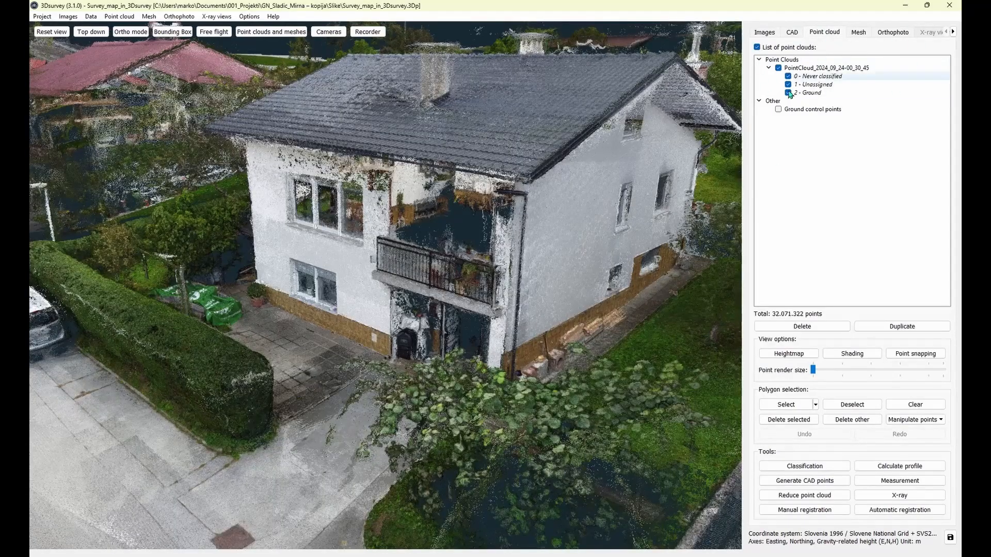
pyautogui.click(791, 32)
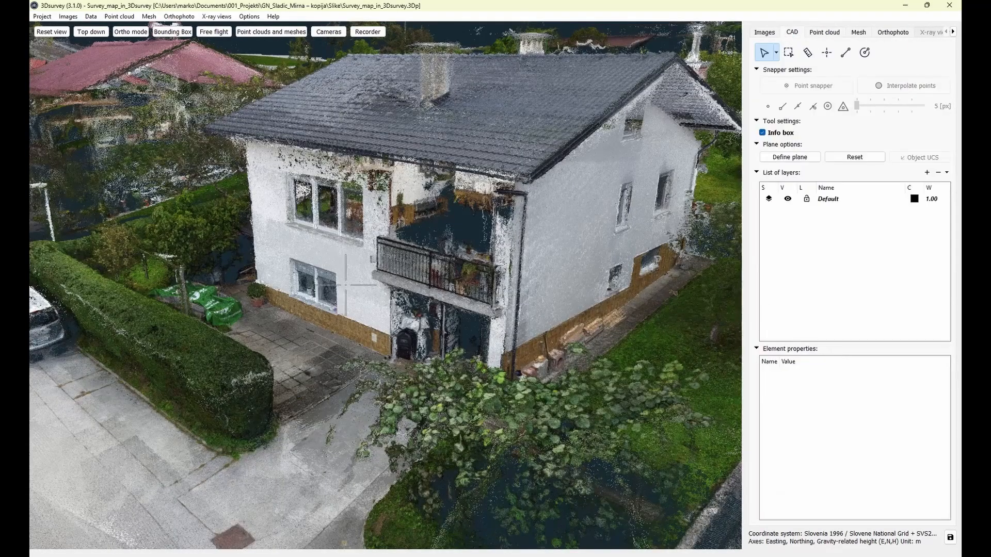
pyautogui.scroll(-3, 367, 278)
pyautogui.scroll(6, 367, 277)
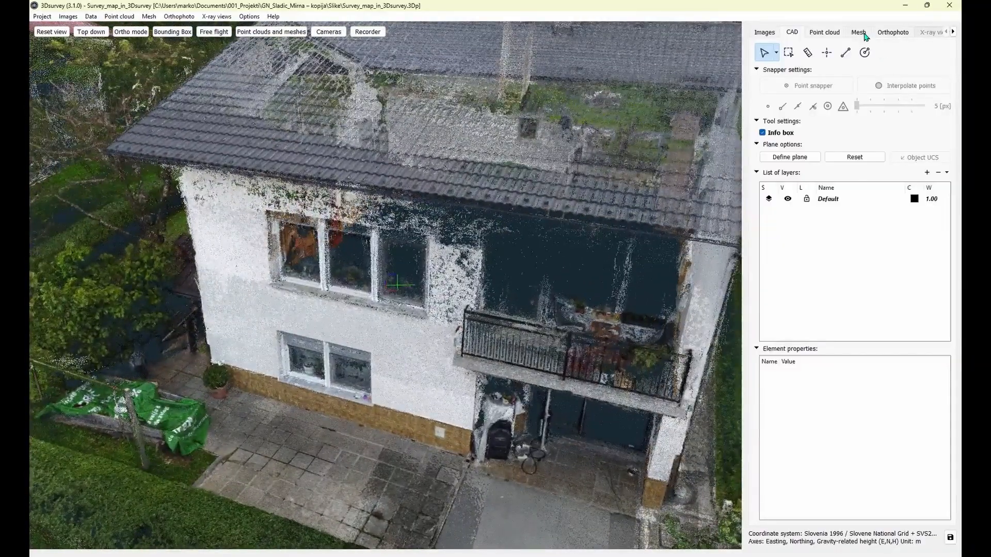
# Display the textured full 3D mesh and inspect the house's facade and roof with it in the CAD workspace.
pyautogui.click(859, 33)
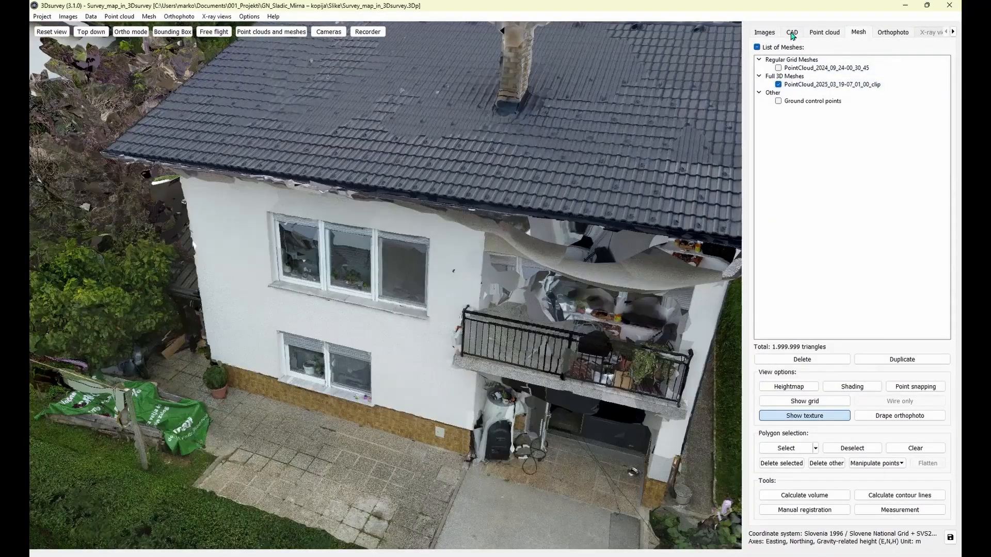
pyautogui.click(792, 32)
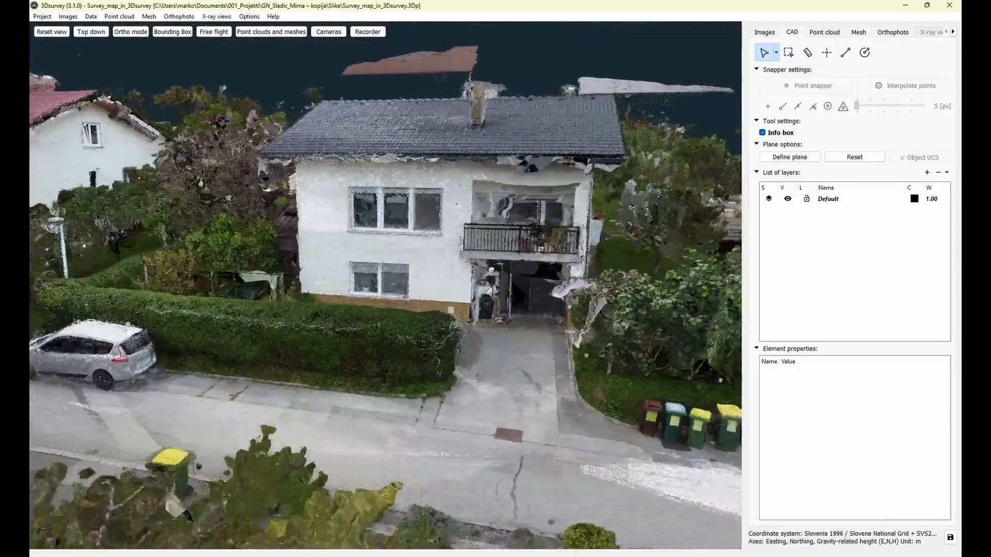
pyautogui.scroll(5, 457, 273)
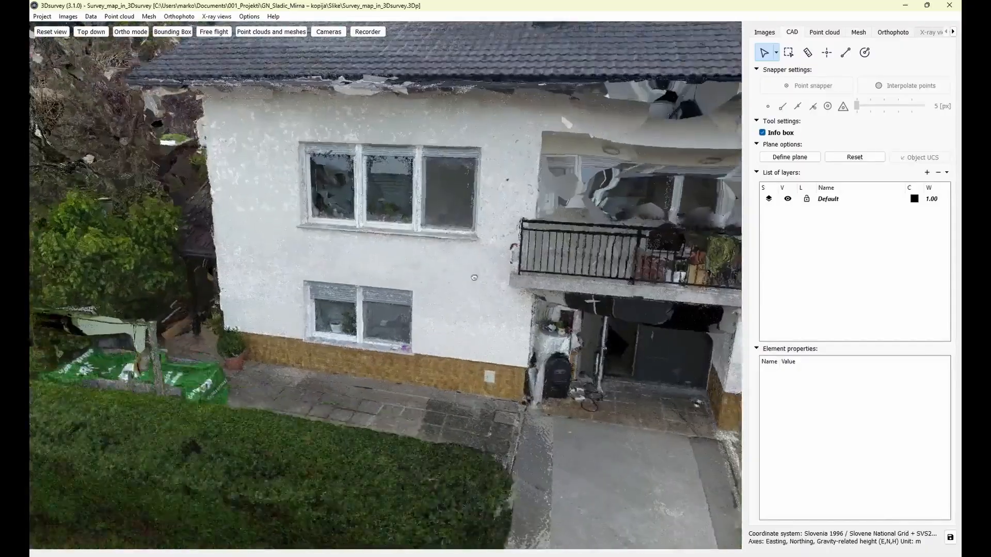
pyautogui.scroll(-5, 474, 277)
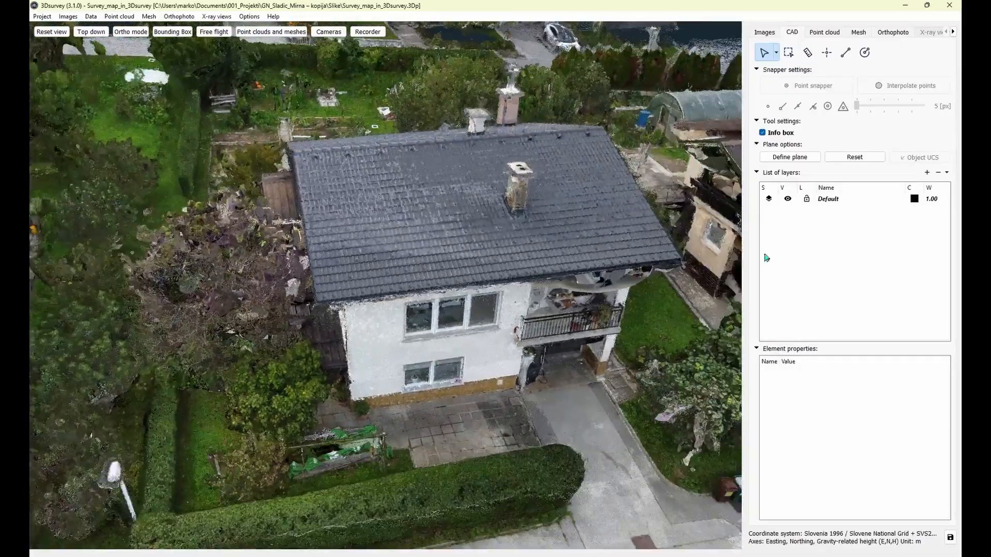
# Hide the full 3D mesh and review the house and its surroundings with the point cloud in the CAD workspace.
pyautogui.click(817, 35)
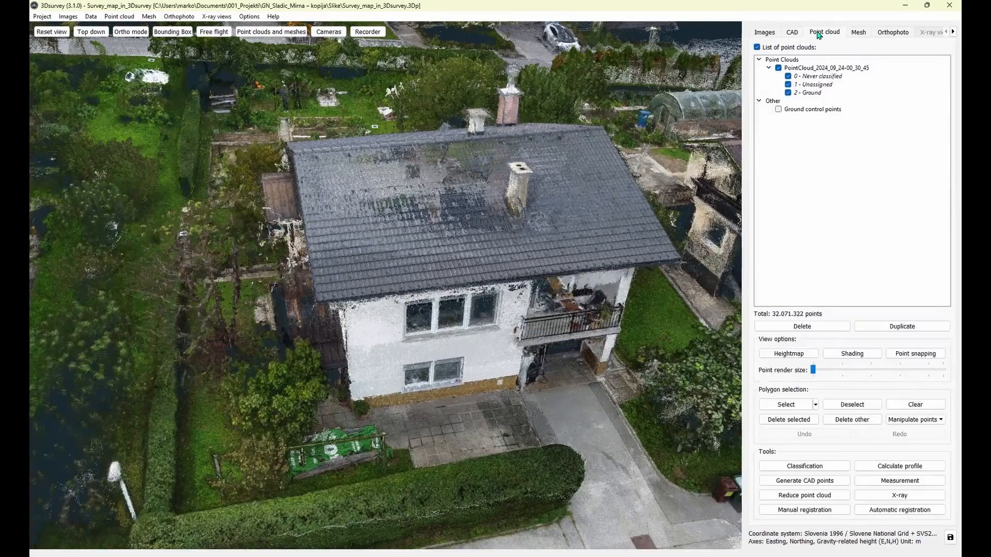
pyautogui.click(858, 33)
pyautogui.click(778, 85)
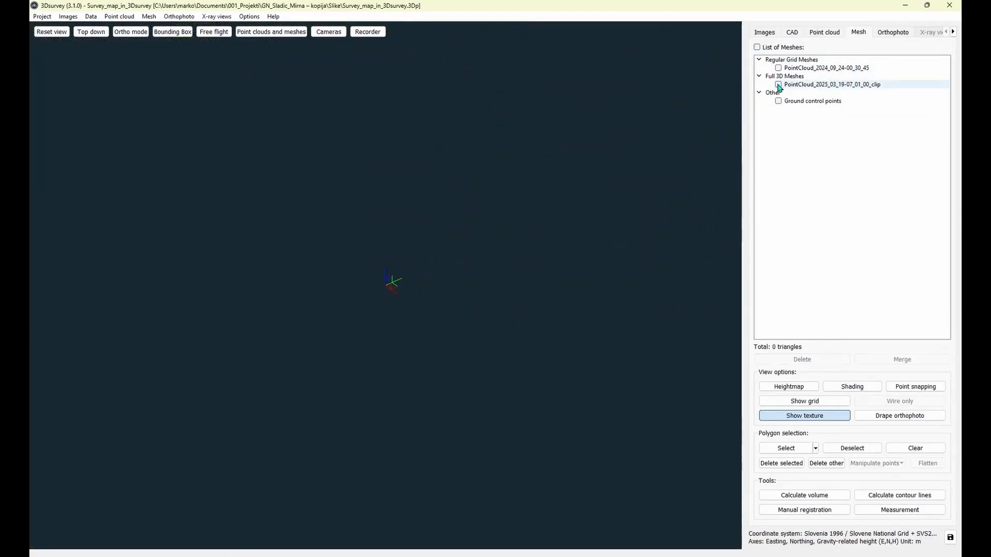
pyautogui.click(795, 33)
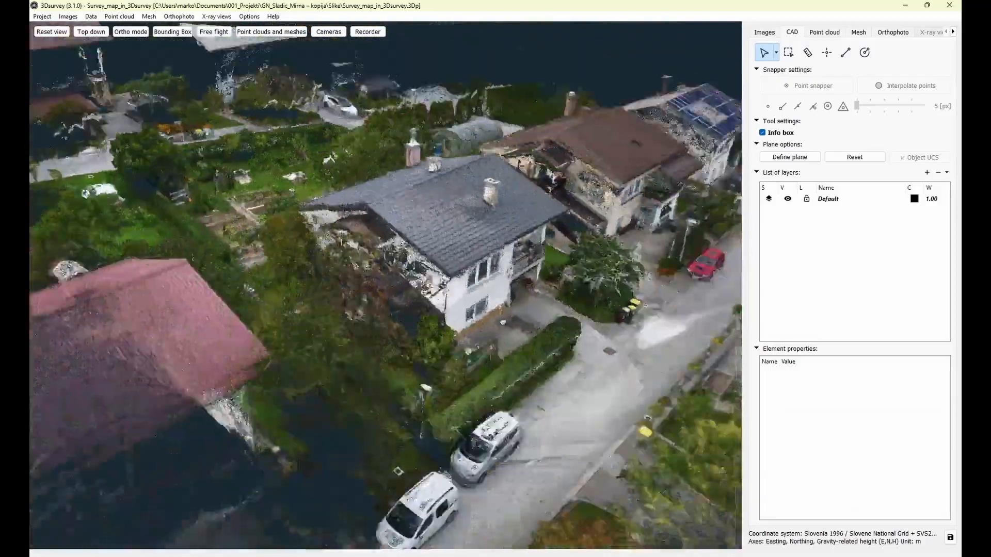
pyautogui.scroll(3, 393, 326)
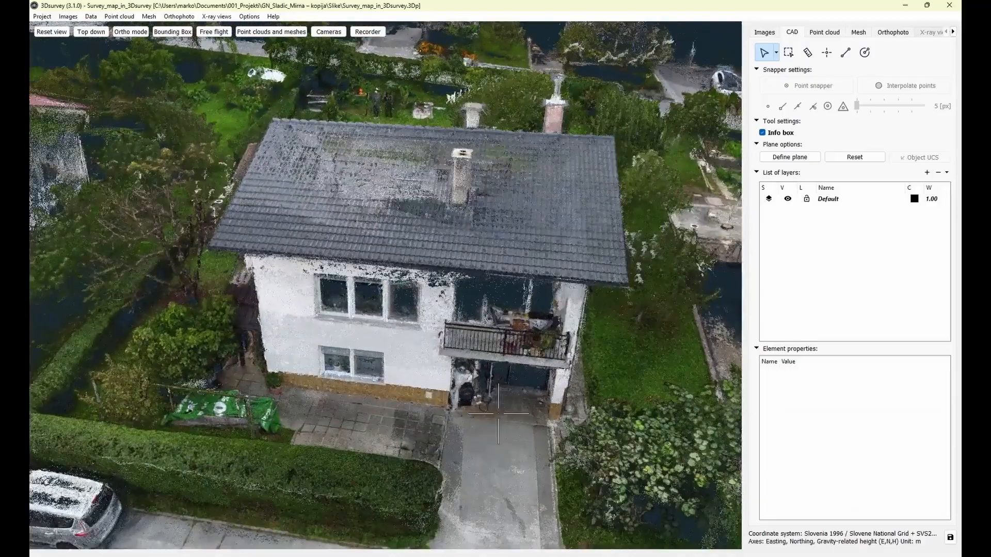
pyautogui.moveTo(514, 407); pyautogui.dragTo(454, 370)
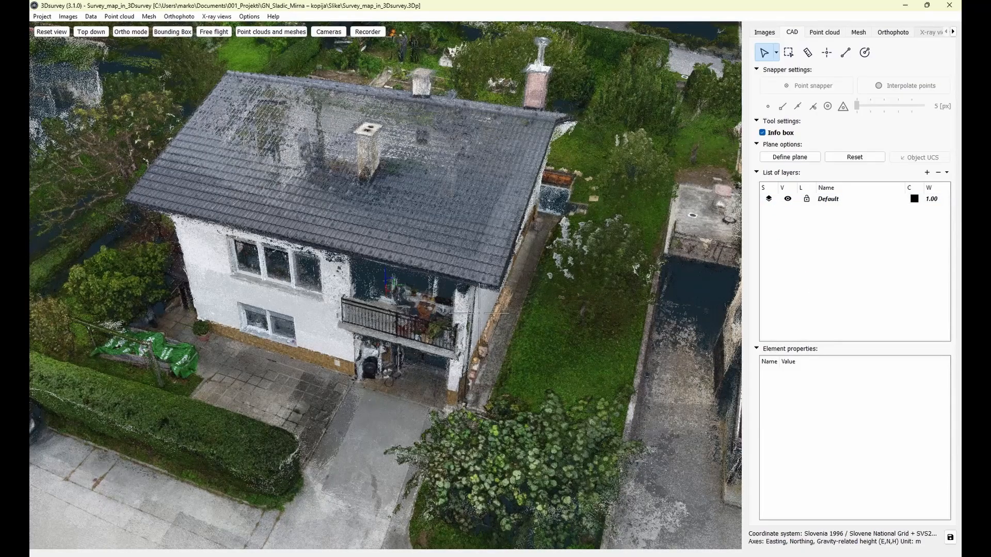
pyautogui.scroll(-2, 479, 313)
pyautogui.moveTo(431, 287); pyautogui.dragTo(495, 294, button='middle')
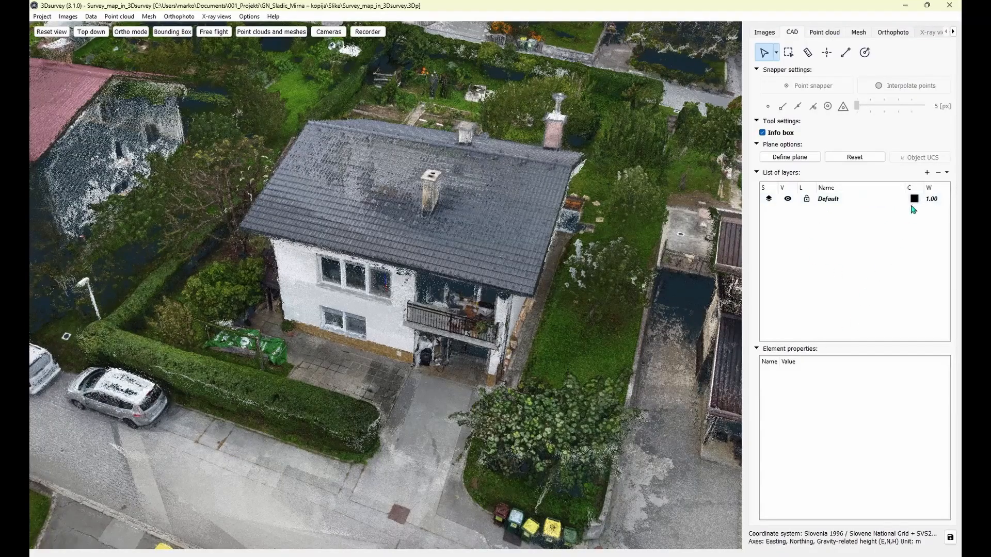
# Create a CAD layer named Buildings and give it the pink custom line color.
pyautogui.click(927, 173)
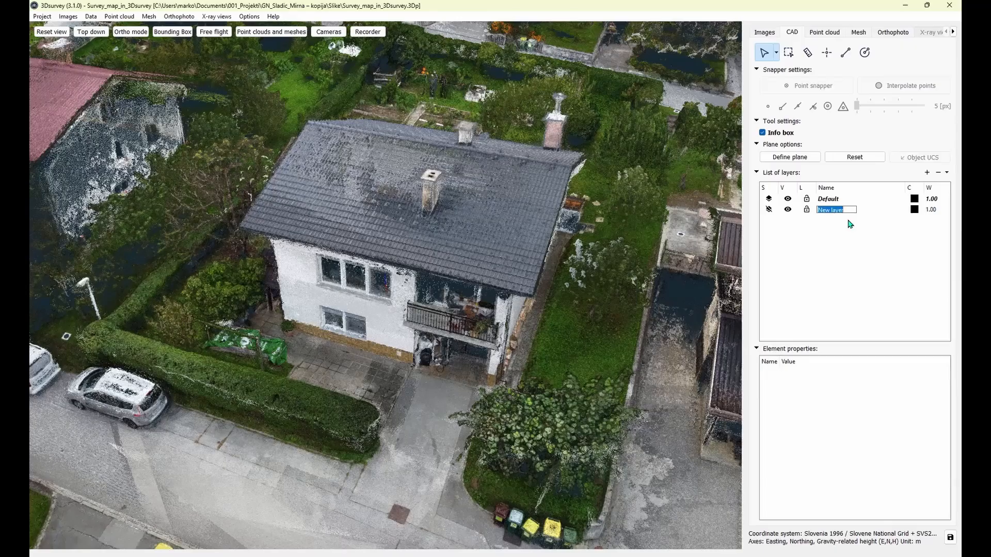
pyautogui.write('Buildings')
pyautogui.press('Return')
pyautogui.doubleClick(914, 209)
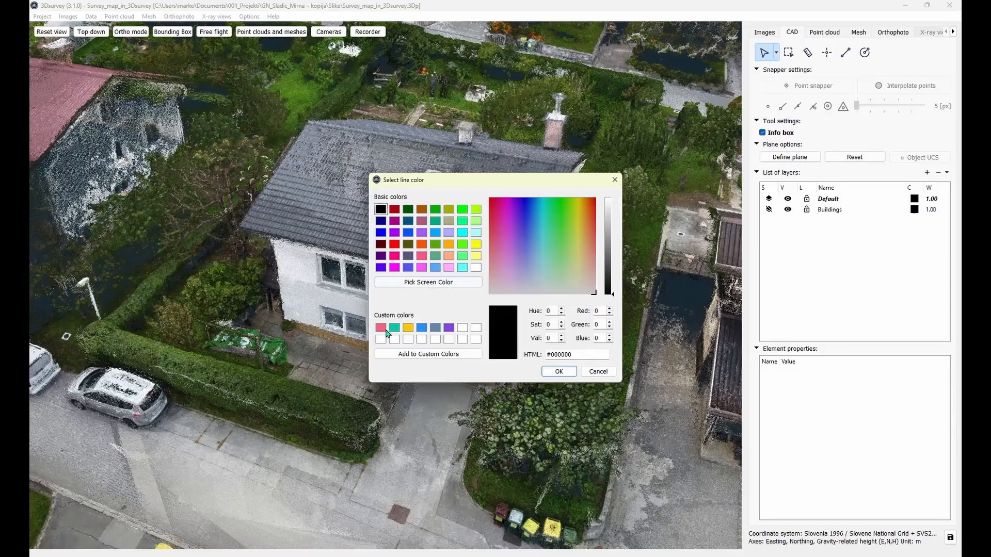
pyautogui.click(385, 330)
pyautogui.click(559, 371)
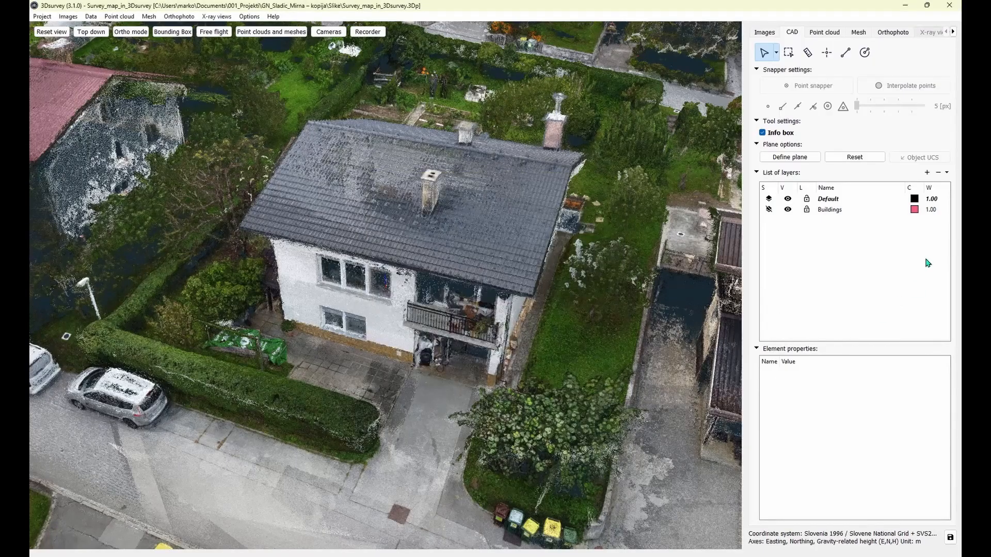
# Set the Buildings layer's line weight to 3.00.
pyautogui.doubleClick(936, 212)
pyautogui.click(947, 207)
pyautogui.click(916, 237)
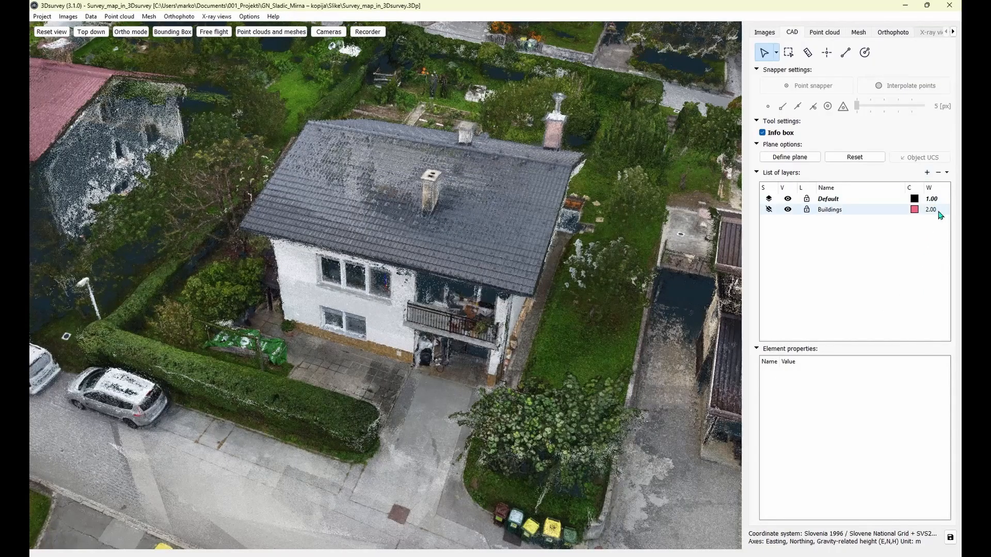
pyautogui.doubleClick(935, 210)
pyautogui.click(946, 207)
pyautogui.click(934, 235)
# Create a CAD layer named Road with the blue custom line color and a line weight of 3.00.
pyautogui.click(927, 173)
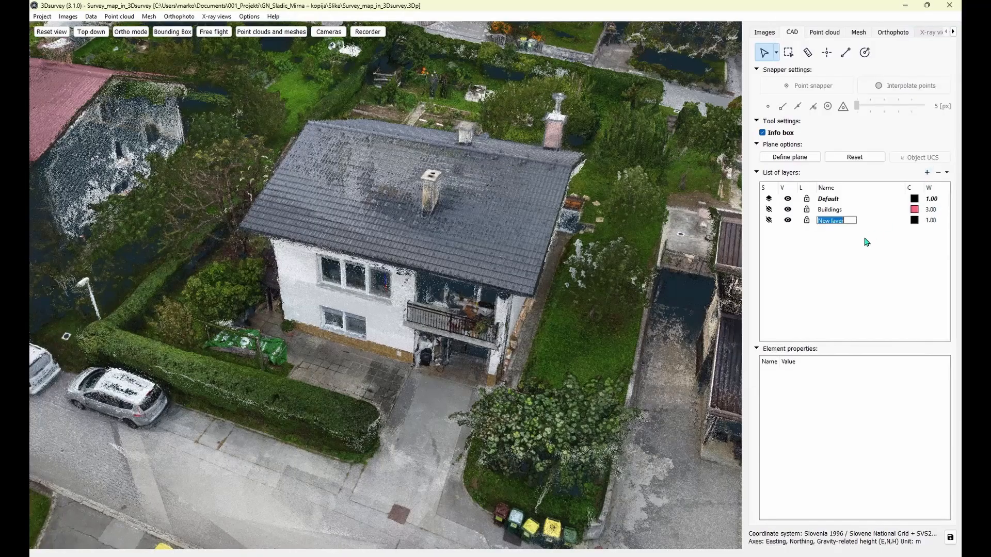
pyautogui.write('Road')
pyautogui.press('Return')
pyautogui.doubleClick(914, 220)
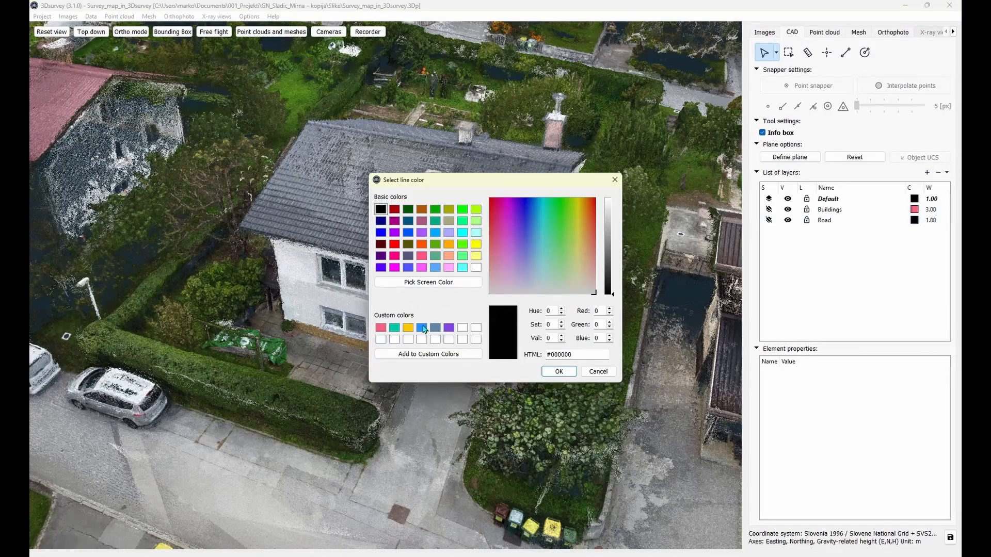
pyautogui.click(422, 328)
pyautogui.click(559, 371)
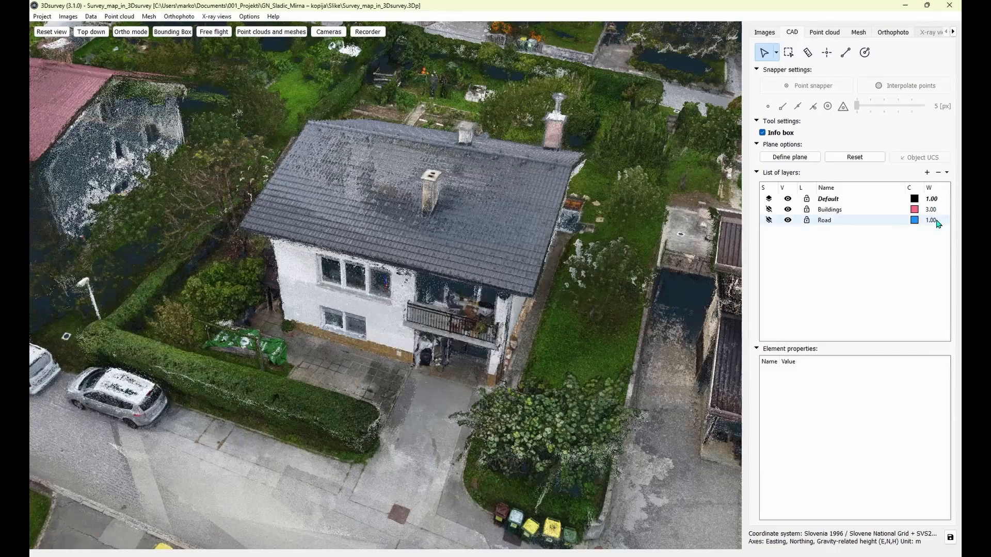
pyautogui.doubleClick(936, 221)
pyautogui.doubleClick(948, 218)
pyautogui.click(923, 236)
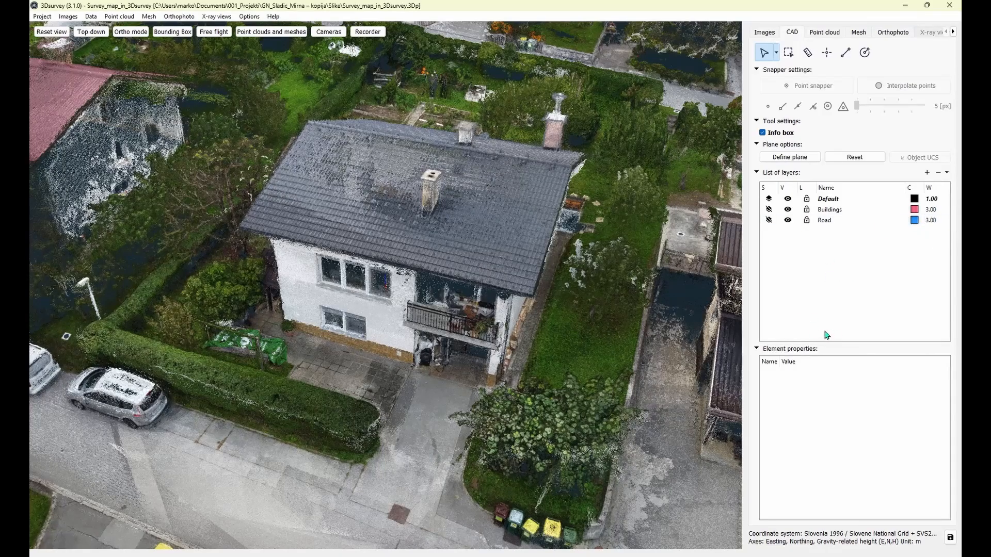
# Look up the CAD loading and saving options, and delete all CAD layers with their contents.
pyautogui.click(91, 17)
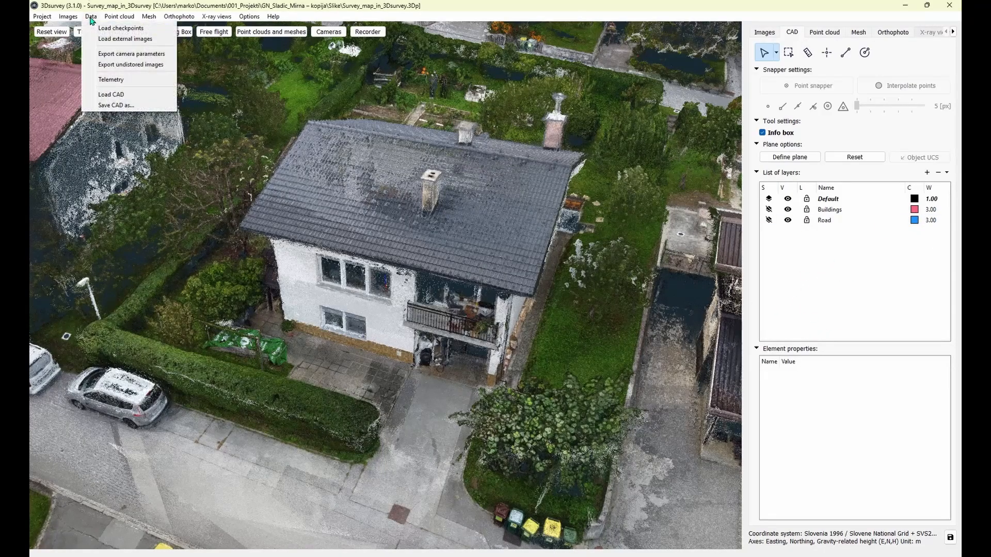
pyautogui.click(111, 106)
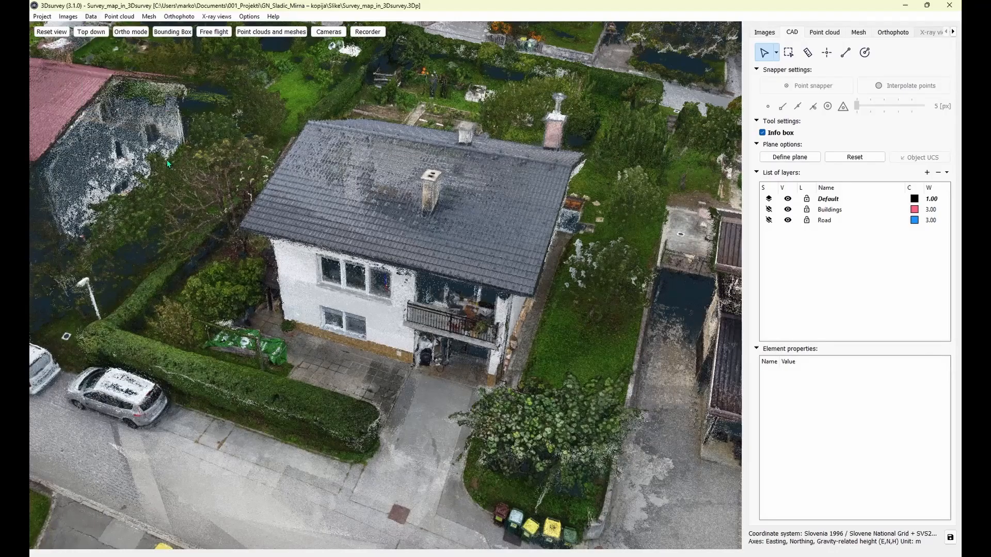
pyautogui.click(946, 174)
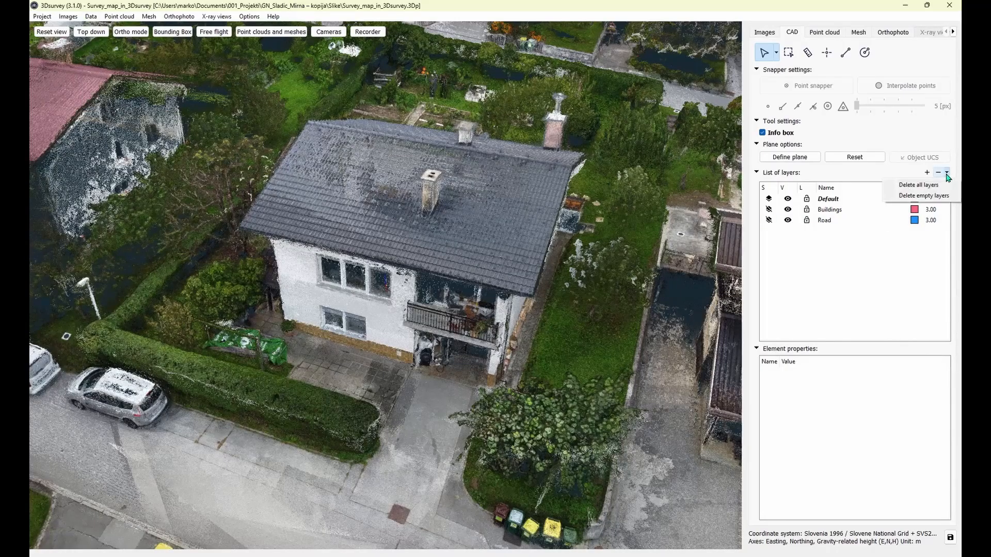
pyautogui.click(919, 184)
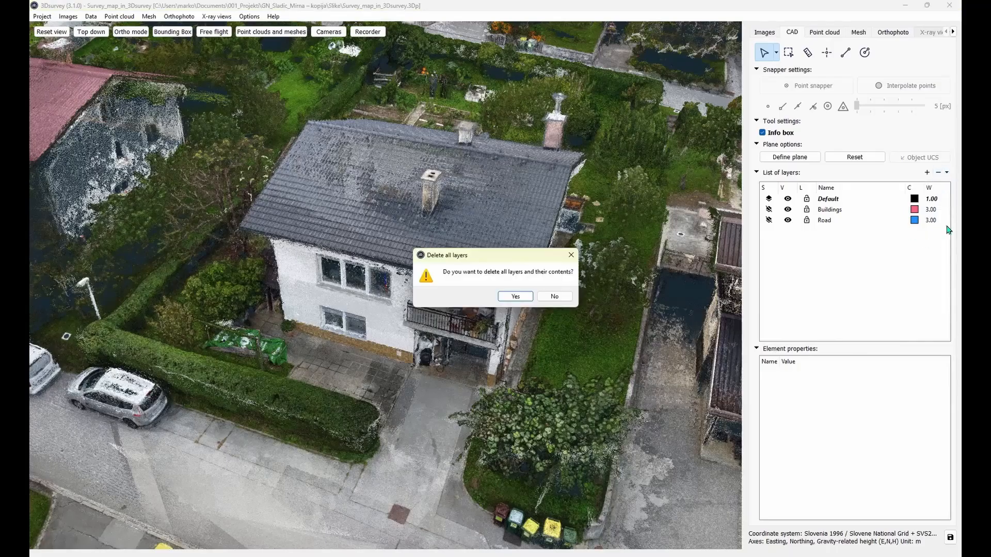
pyautogui.click(515, 295)
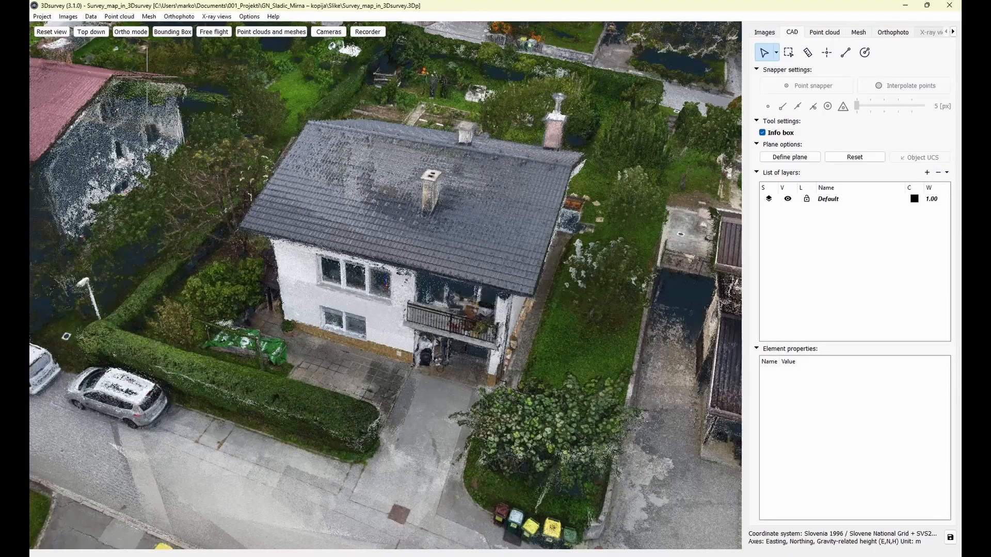
# Load the CAD file Survey_map_in_3Dsurvey.dxf from the folder above Slike to bring in its prepared layers.
pyautogui.click(91, 17)
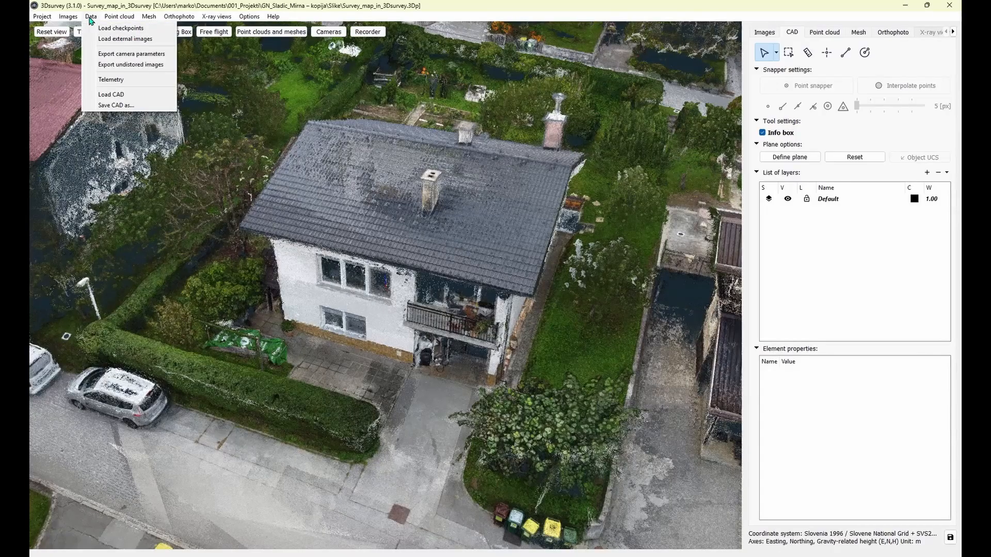
pyautogui.click(111, 94)
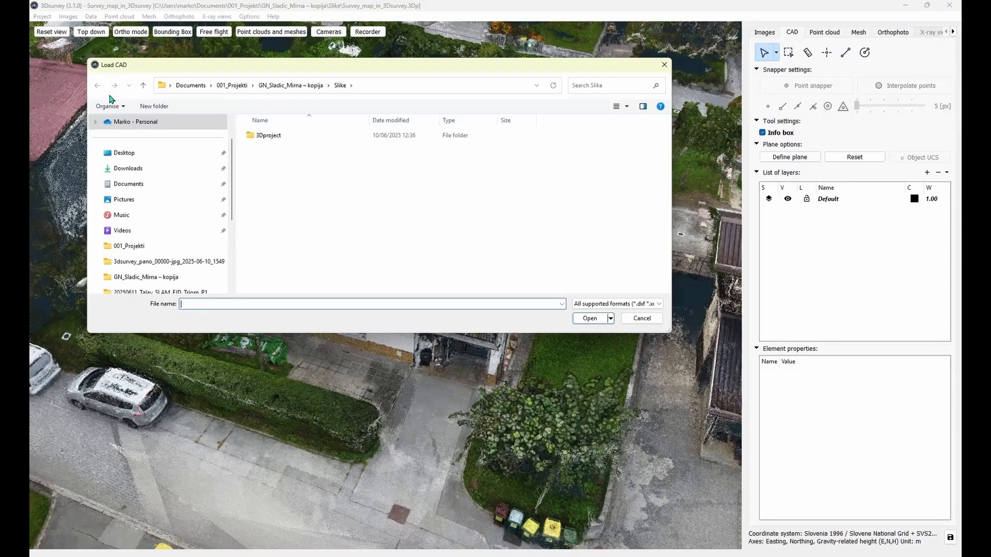
pyautogui.click(289, 87)
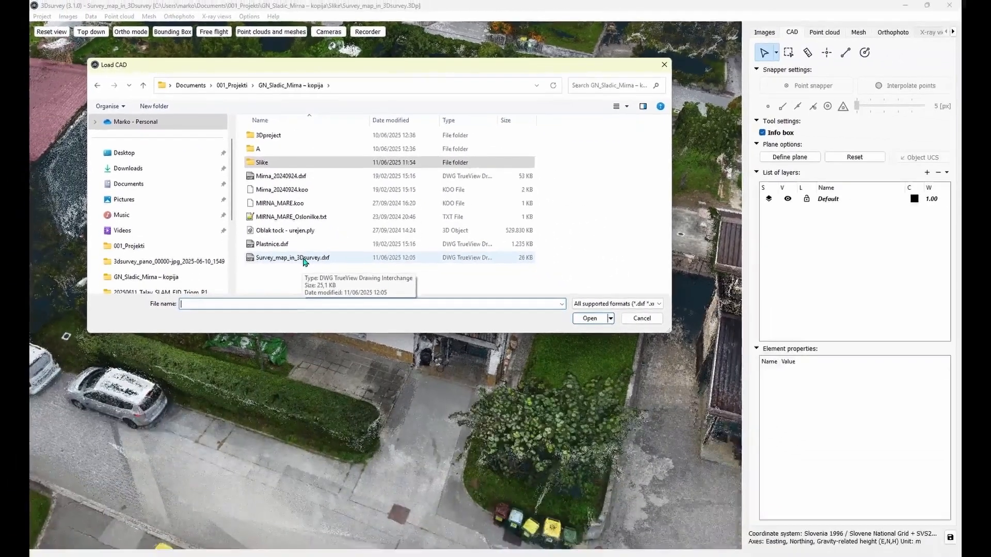
pyautogui.doubleClick(366, 377)
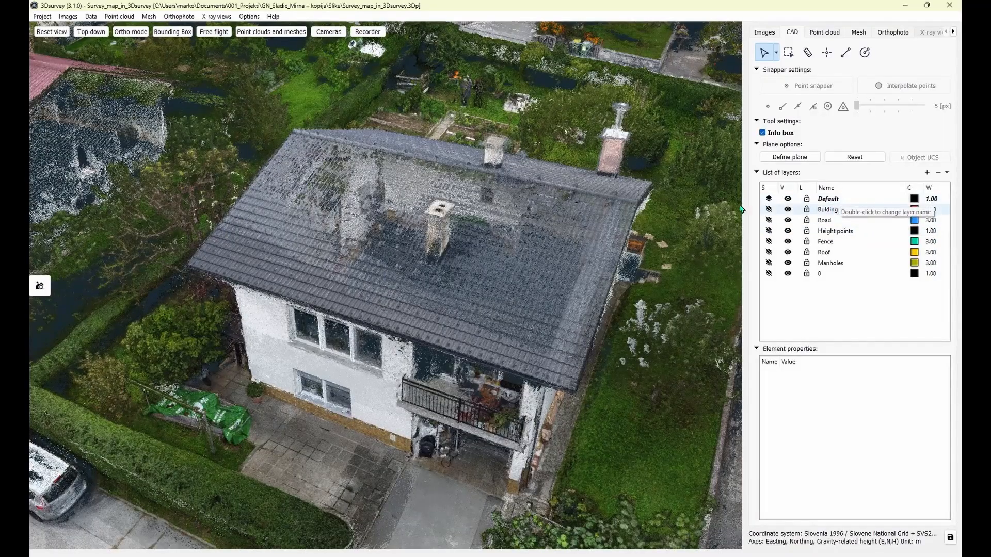
# Make the Buldings layer the active drawing layer and start the Polyline tool.
pyautogui.click(768, 209)
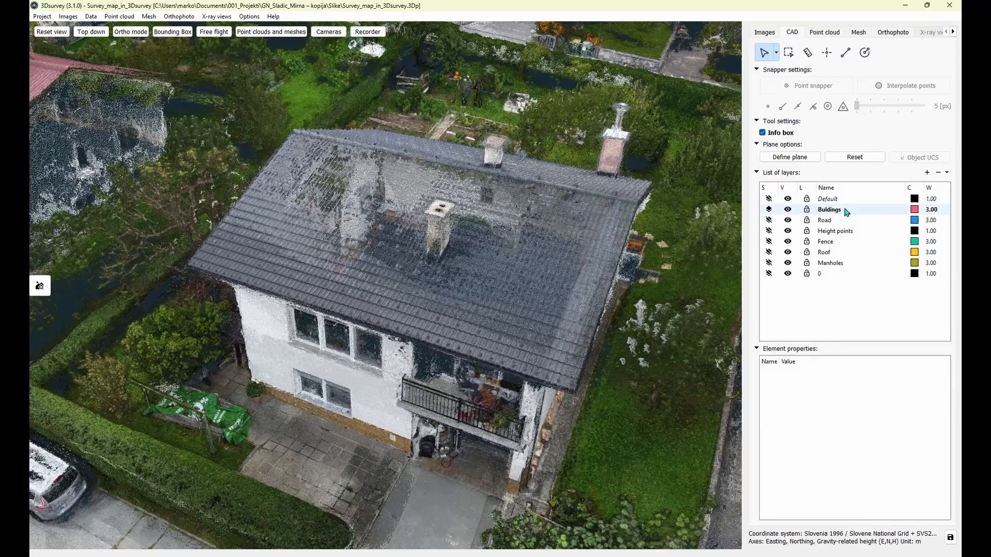
pyautogui.click(846, 53)
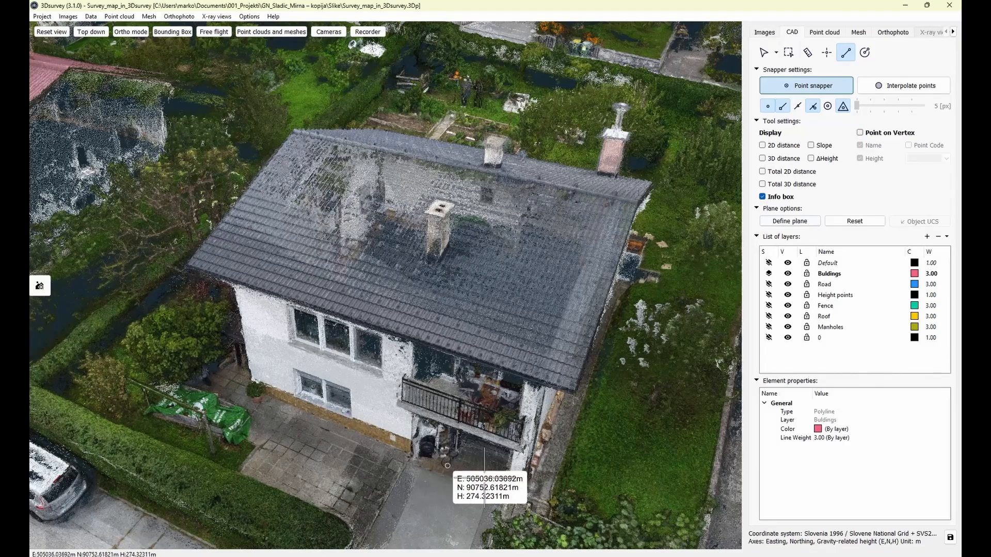
# Try tracing the base of the front wall with a polyline about 10.4 m long between its two corners.
pyautogui.moveTo(359, 459); pyautogui.dragTo(542, 408)
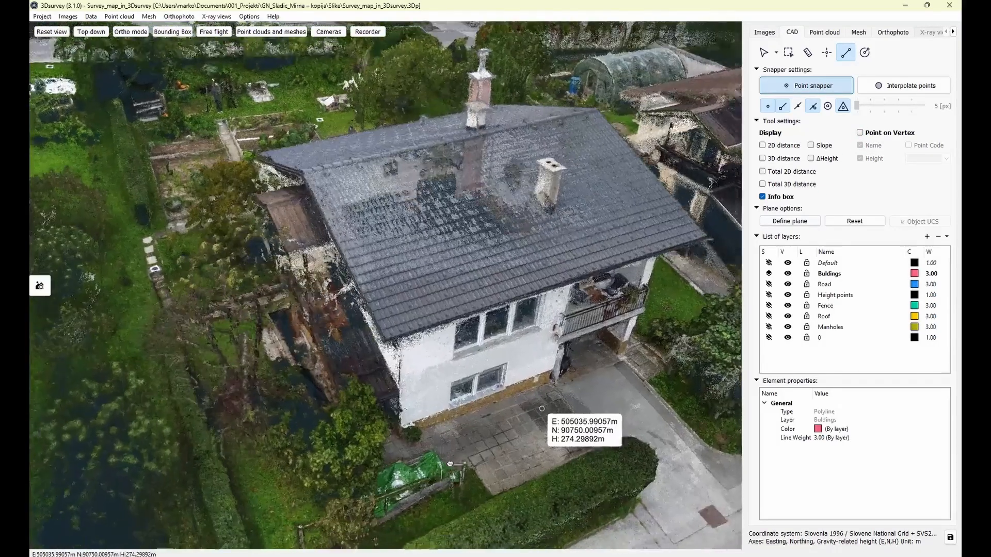
pyautogui.click(400, 440)
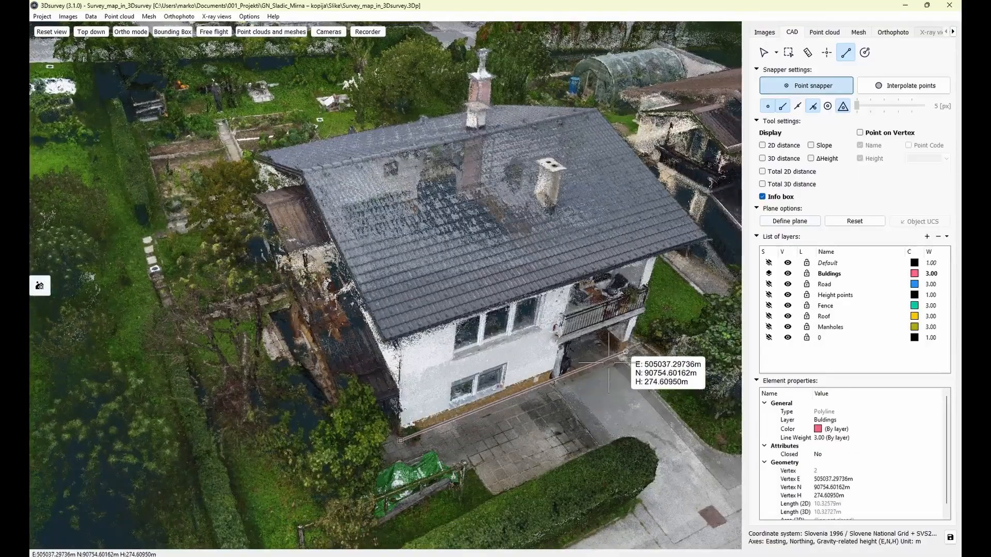
pyautogui.moveTo(609, 363); pyautogui.dragTo(457, 500)
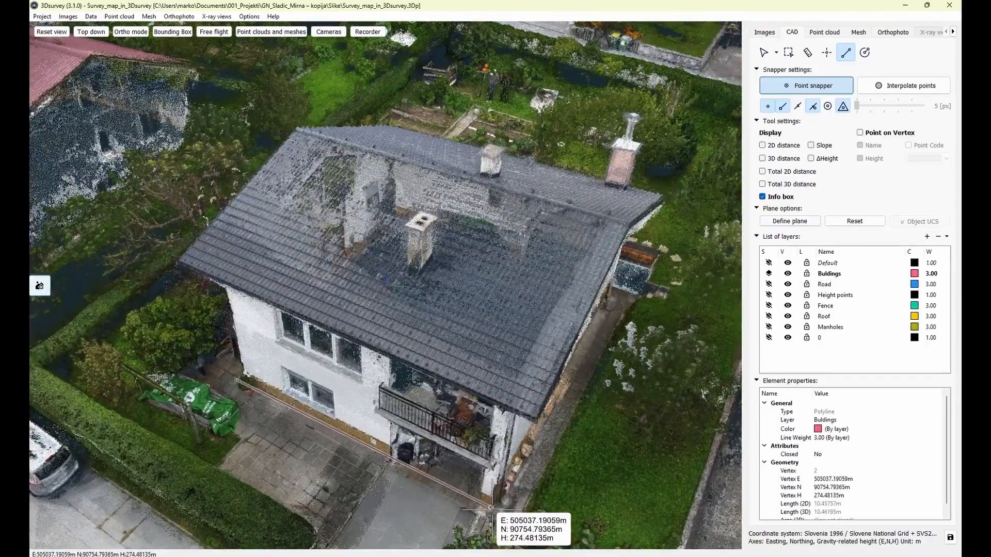
pyautogui.click(491, 508)
# Show the image triangulation view and extend the polyline along the base of the gable wall to its far corner.
pyautogui.click(40, 285)
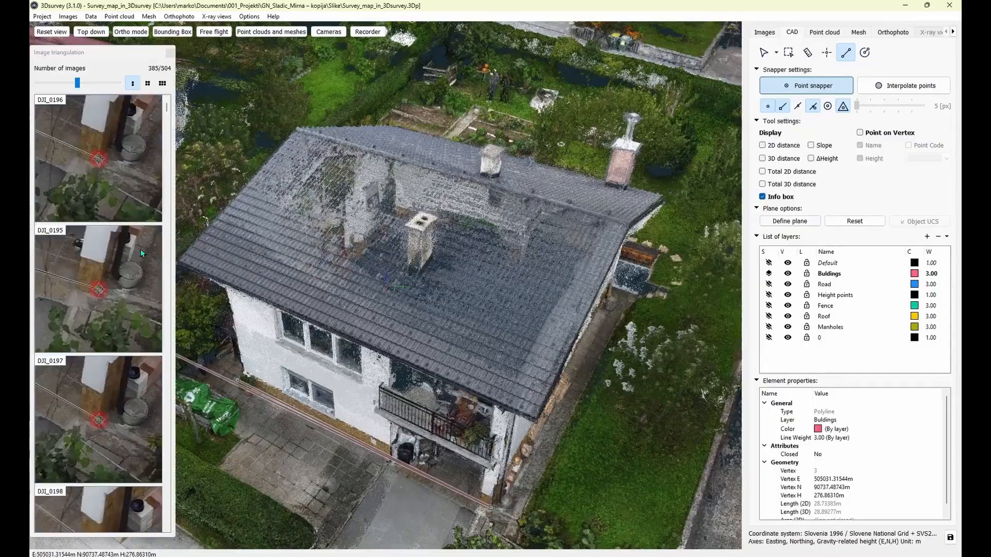
pyautogui.moveTo(645, 433); pyautogui.dragTo(286, 503)
pyautogui.moveTo(493, 437); pyautogui.dragTo(506, 488)
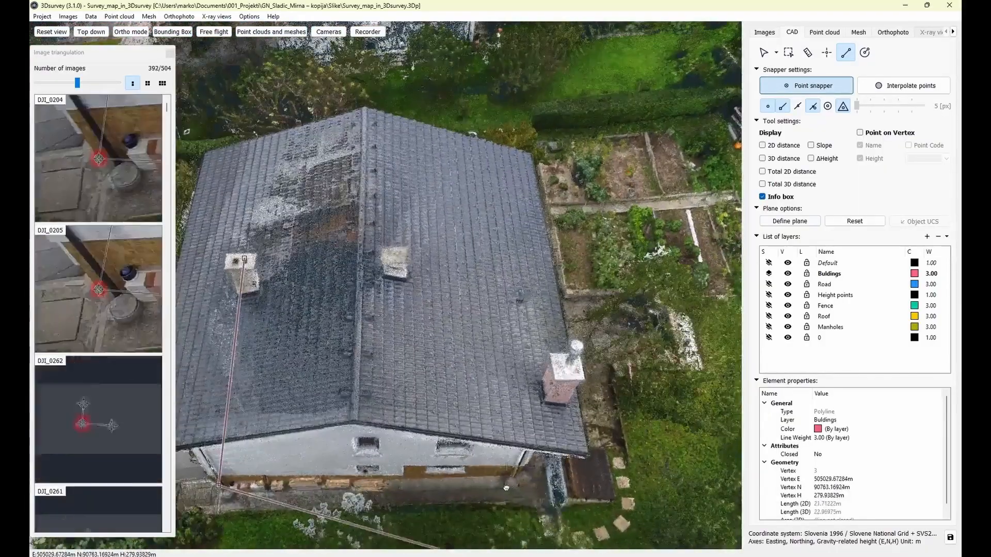
pyautogui.click(518, 474)
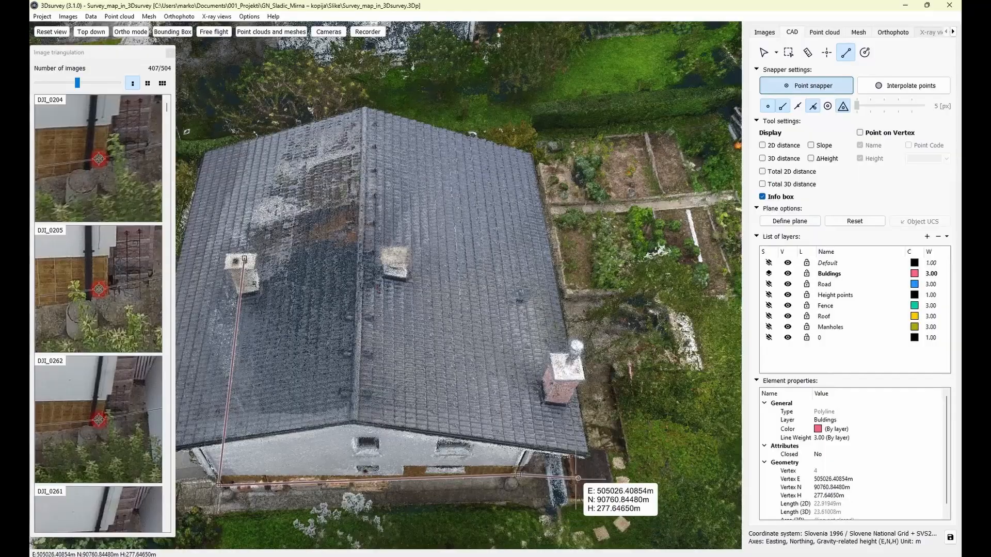
# Adjust the gable wall's far corner vertex in the photos DJI_0204 and DJI_0205.
pyautogui.moveTo(101, 159); pyautogui.dragTo(108, 174)
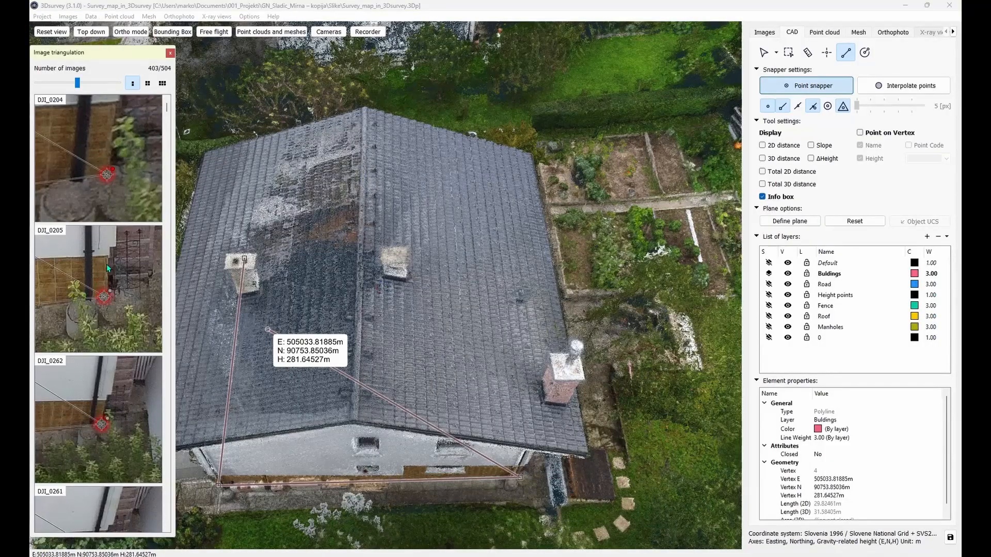
pyautogui.scroll(3, 106, 295)
pyautogui.moveTo(105, 295); pyautogui.dragTo(106, 294)
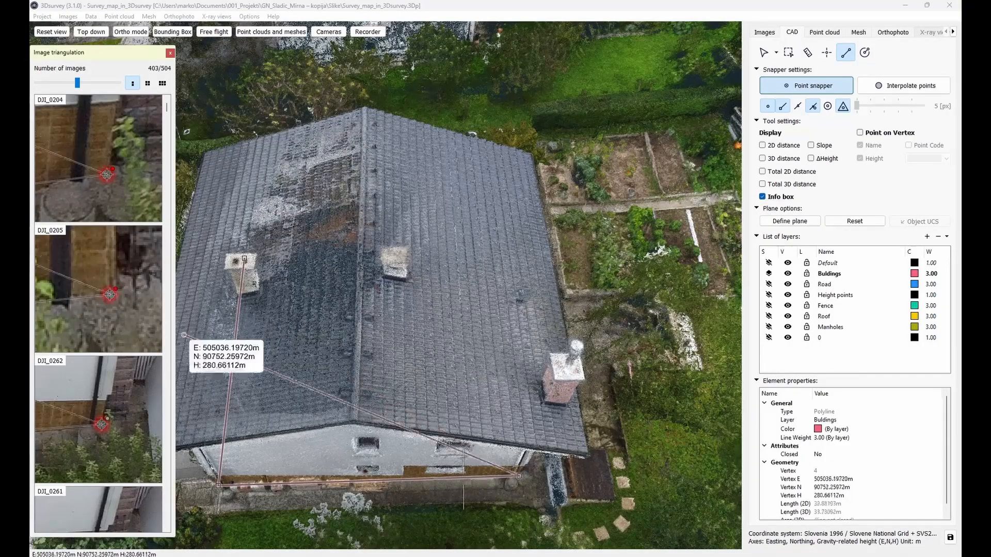
pyautogui.scroll(3, 420, 339)
# Inspect the traced wall lines from several sides and discard the whole unfinished polyline.
pyautogui.moveTo(460, 441); pyautogui.dragTo(368, 235, button='middle')
pyautogui.moveTo(433, 337); pyautogui.dragTo(375, 349)
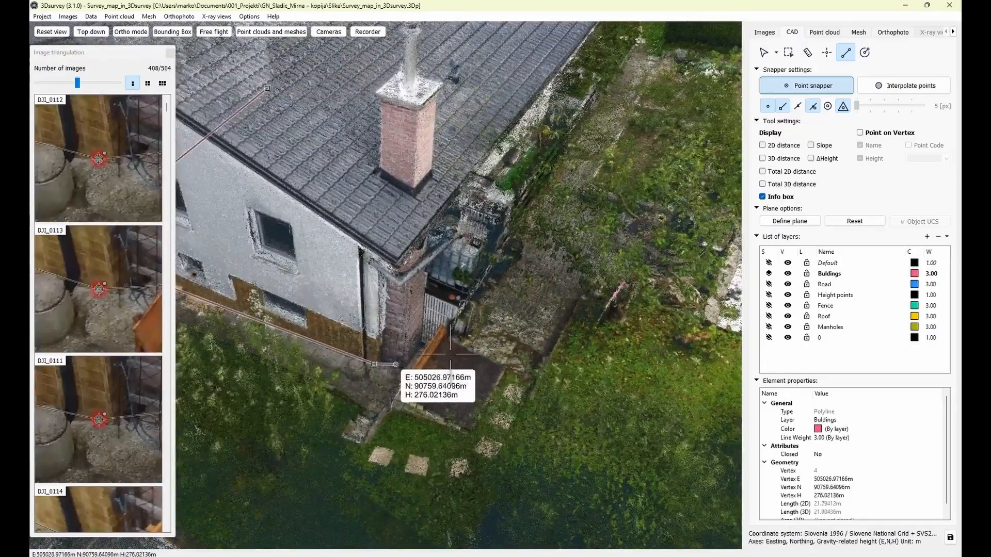
pyautogui.scroll(-3, 392, 374)
pyautogui.moveTo(288, 344); pyautogui.dragTo(415, 365)
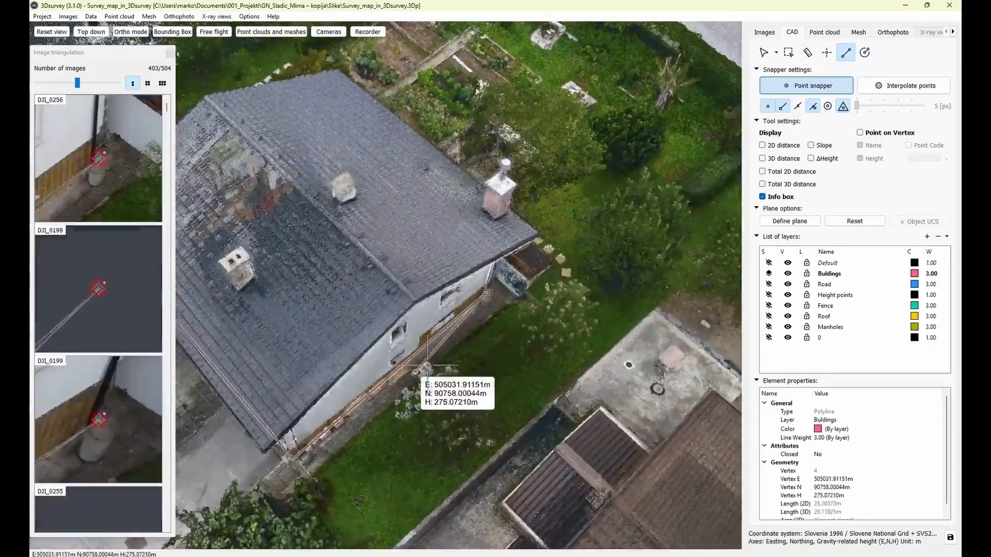
pyautogui.scroll(-3, 415, 364)
pyautogui.press('BackSpace')
pyautogui.press('BackSpace')
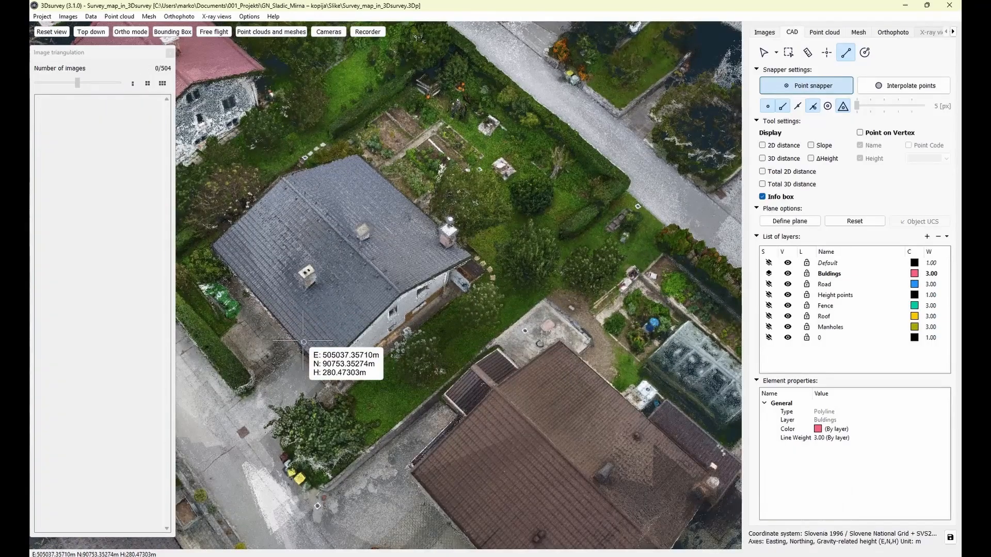
# Start a plane definition and place its point on the paved ground under the balcony.
pyautogui.moveTo(287, 333); pyautogui.dragTo(455, 313)
pyautogui.scroll(5, 454, 313)
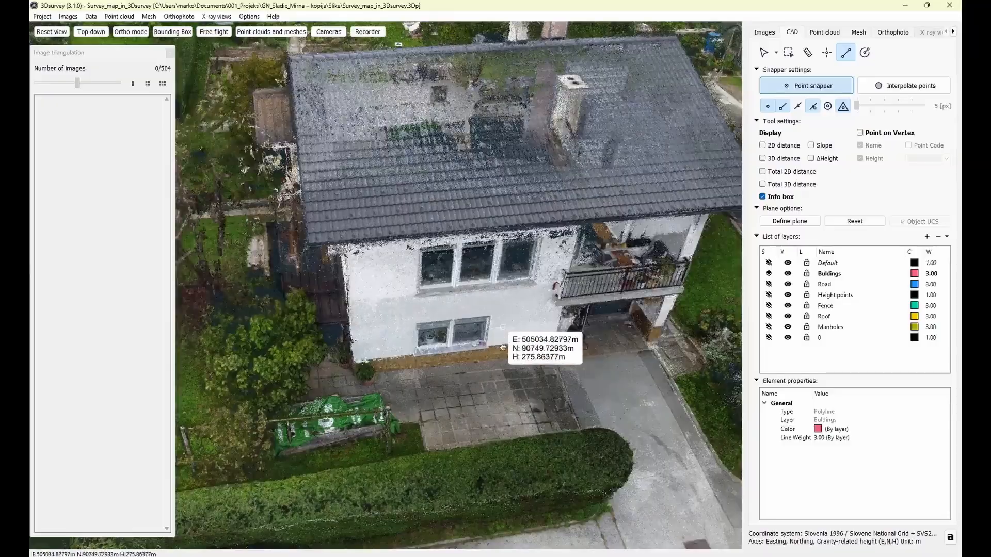
pyautogui.moveTo(503, 326); pyautogui.dragTo(499, 355, button='middle')
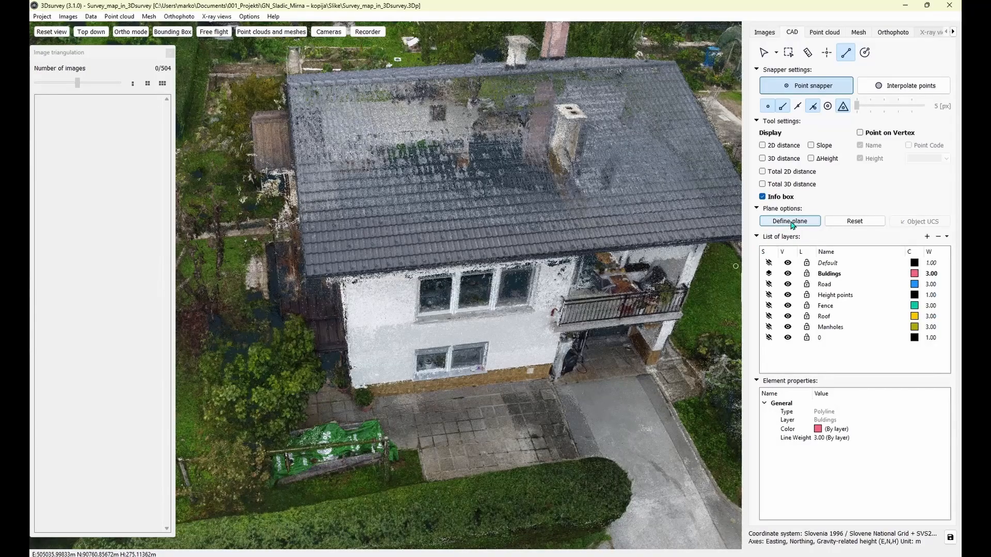
pyautogui.scroll(6, 594, 372)
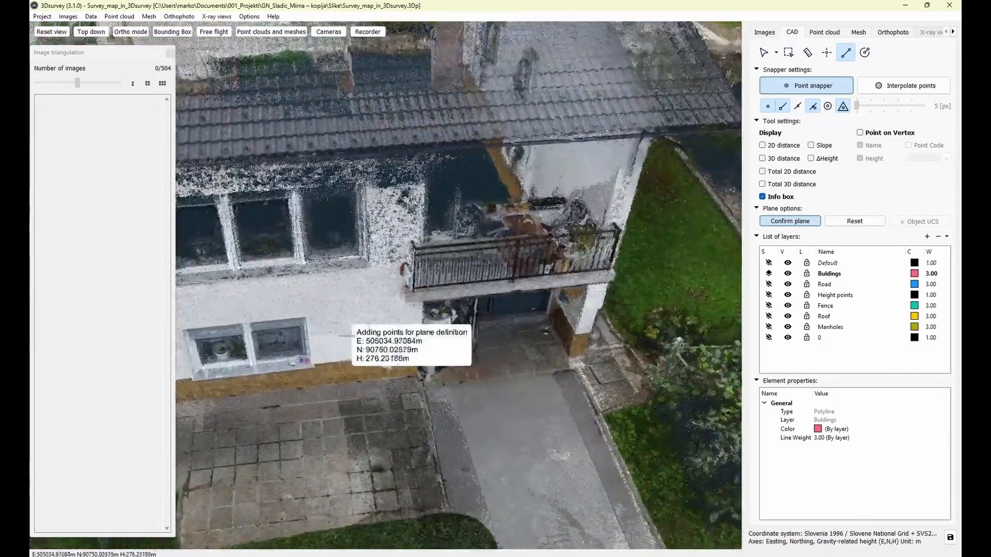
pyautogui.scroll(2, 386, 371)
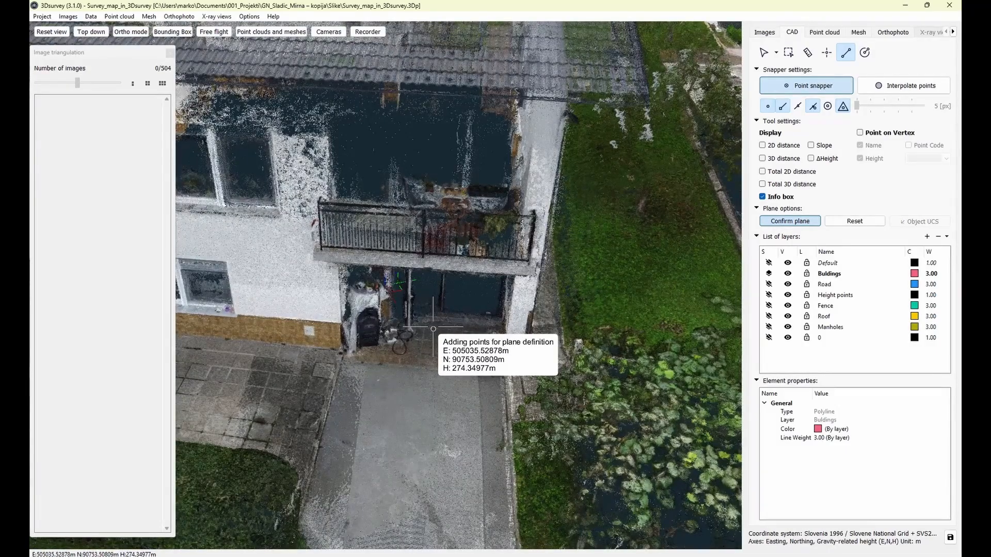
pyautogui.scroll(-3, 433, 338)
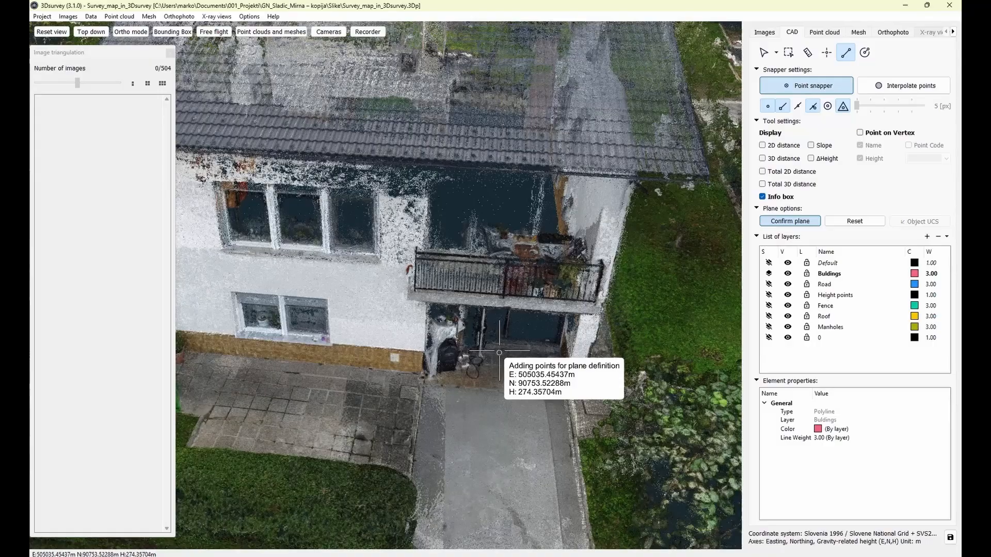
pyautogui.click(497, 352)
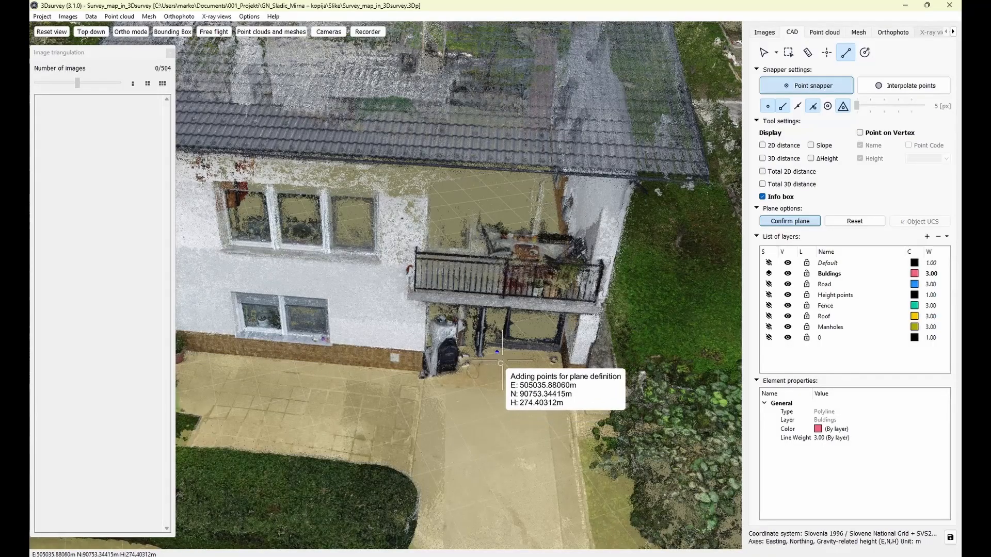
# Check the one-point plane against the house and driveway, and confirm it as the drawing plane.
pyautogui.scroll(-5, 505, 382)
pyautogui.moveTo(514, 381); pyautogui.dragTo(378, 400, button='middle')
pyautogui.scroll(15, 384, 269)
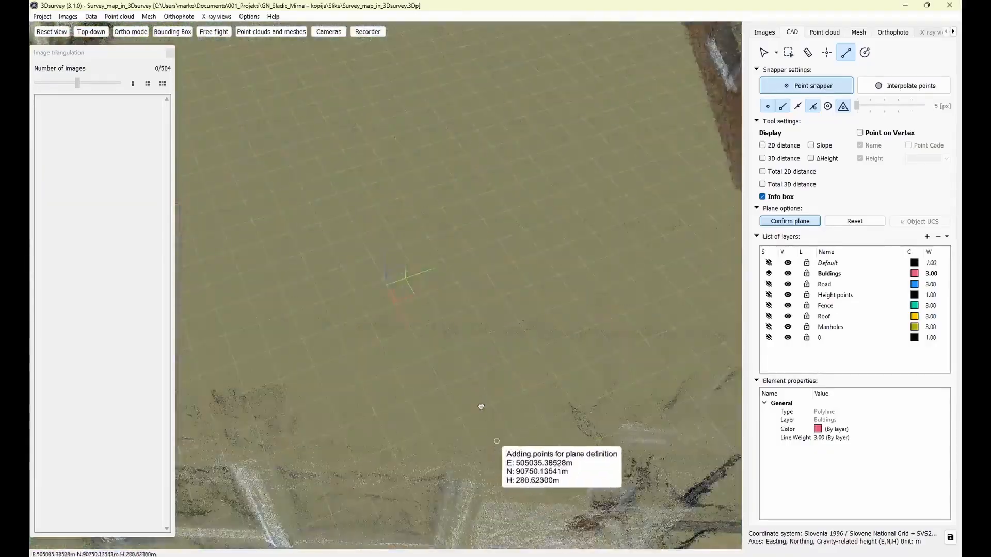
pyautogui.moveTo(497, 442); pyautogui.dragTo(466, 299, button='middle')
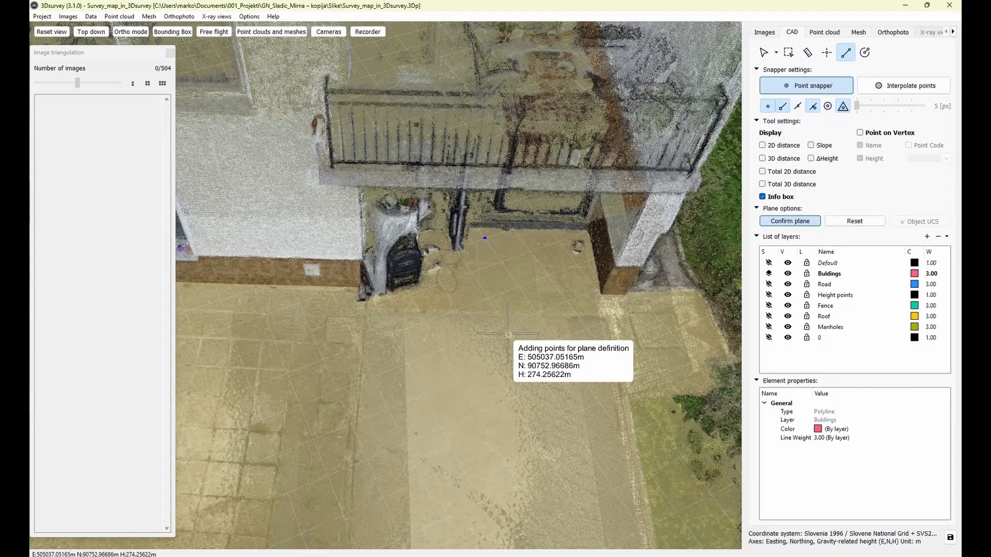
pyautogui.click(790, 220)
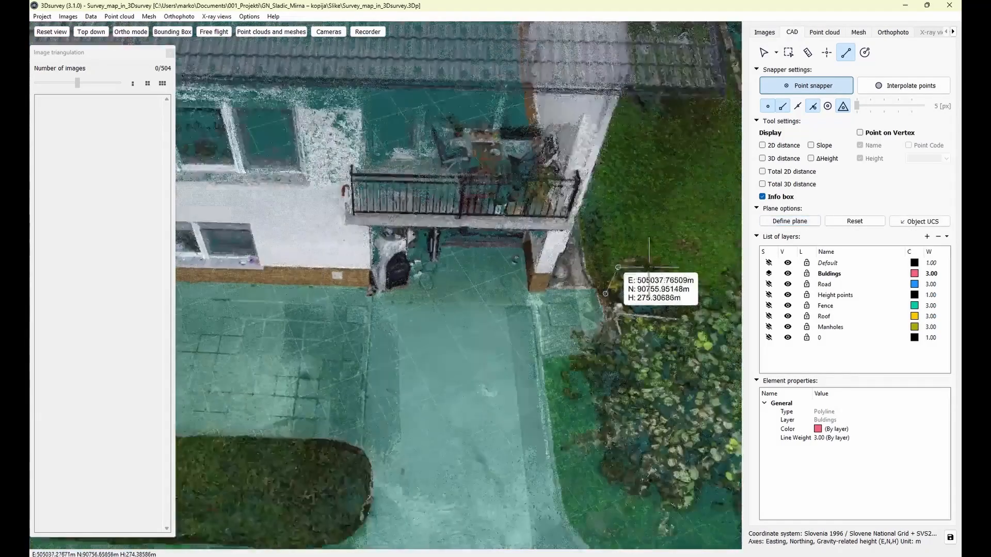
# Begin the building outline on the plane with a first vertex at the front wall's corner beside the flower pot.
pyautogui.scroll(-2, 599, 304)
pyautogui.moveTo(426, 333); pyautogui.dragTo(450, 256)
pyautogui.moveTo(432, 297); pyautogui.dragTo(522, 353, button='middle')
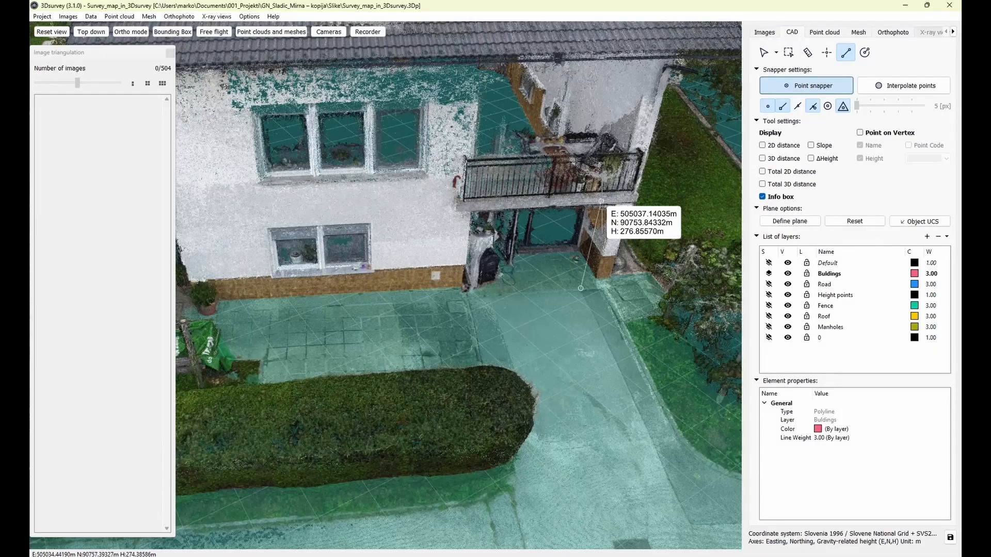
pyautogui.scroll(8, 601, 218)
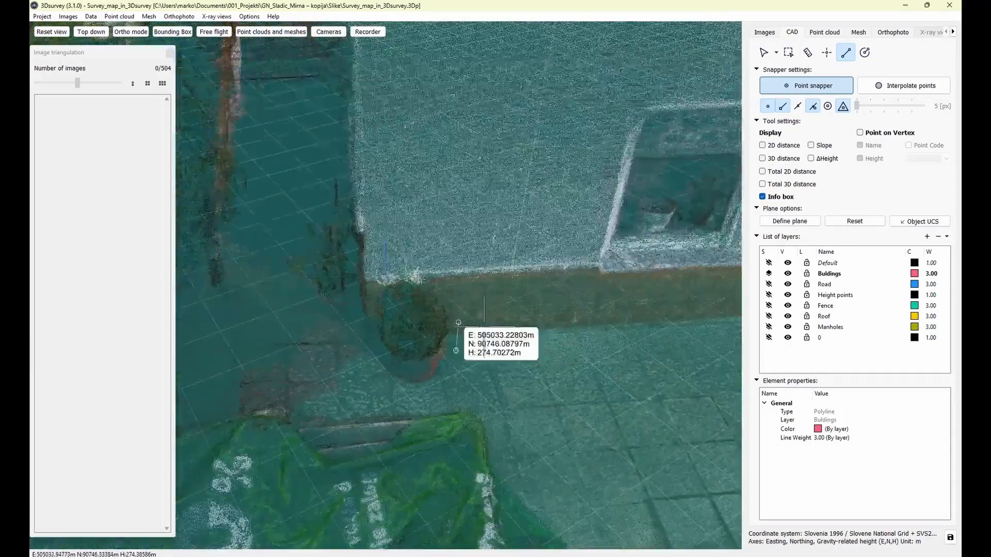
pyautogui.moveTo(545, 350)
pyautogui.mouseDown()
pyautogui.moveTo(538, 320)
pyautogui.moveTo(526, 349)
pyautogui.mouseUp()
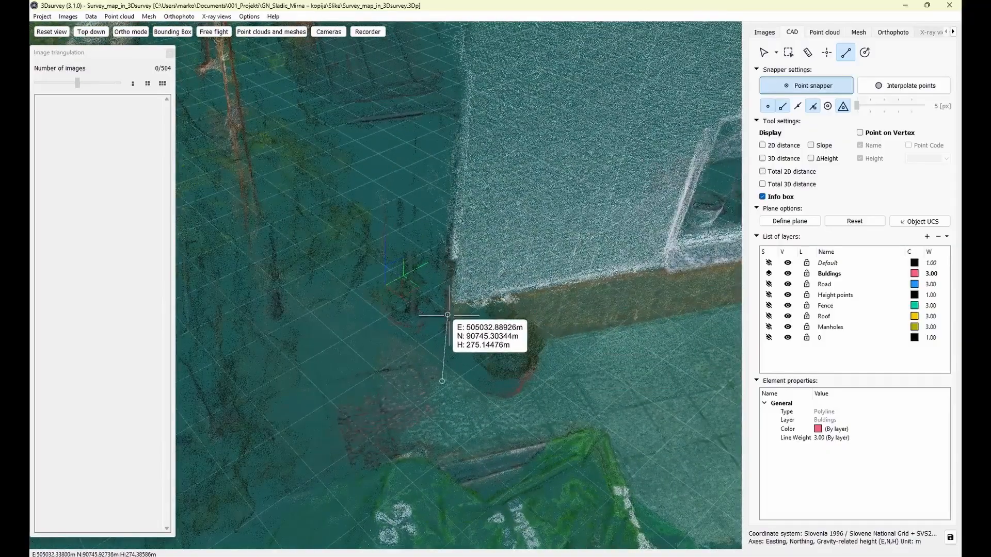
pyautogui.moveTo(388, 321); pyautogui.dragTo(492, 298)
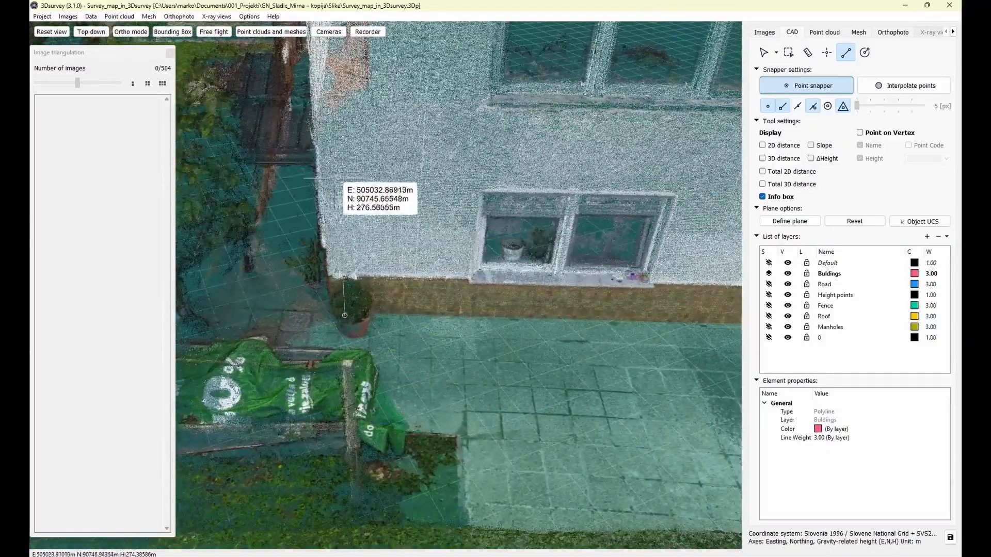
pyautogui.scroll(2, 310, 282)
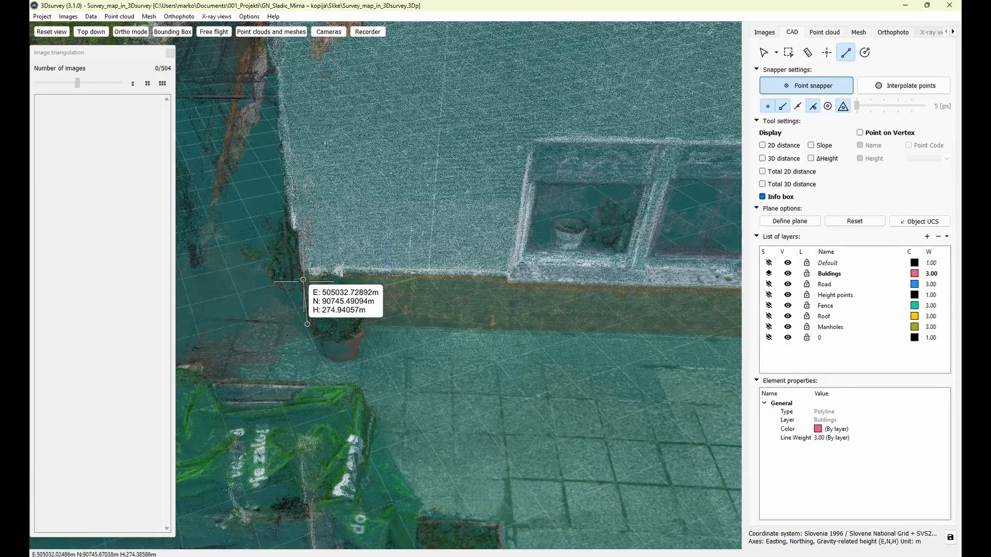
pyautogui.press('Escape')
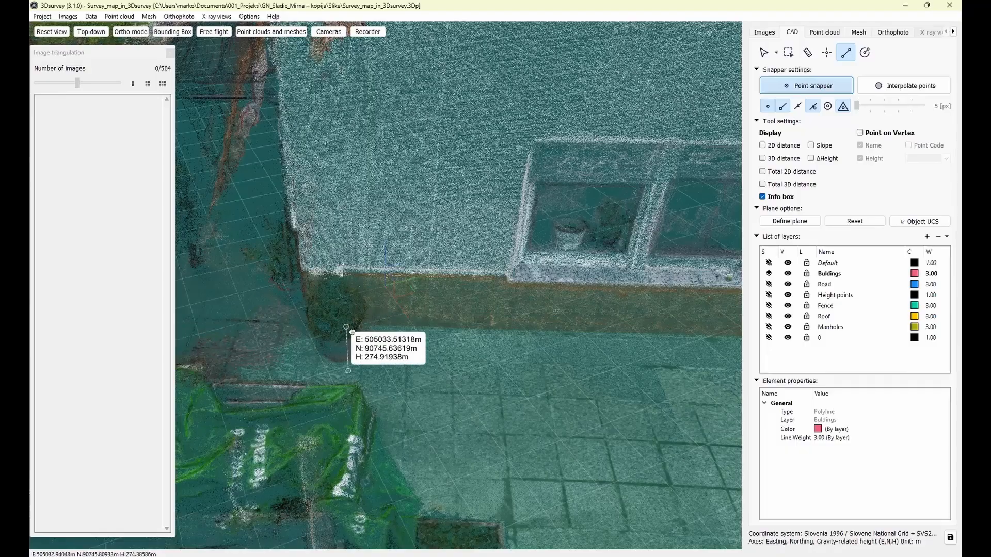
pyautogui.moveTo(350, 332); pyautogui.dragTo(413, 344)
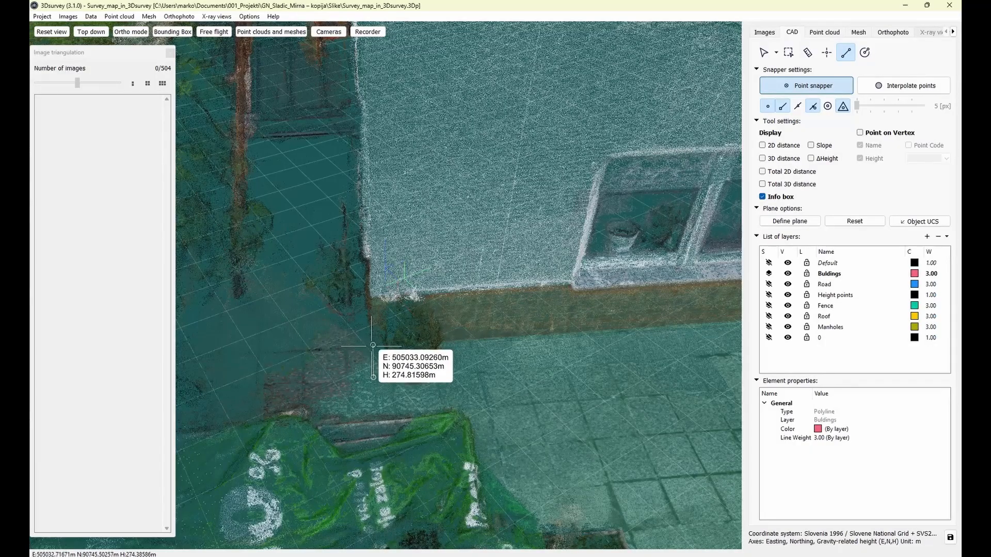
pyautogui.click(375, 312)
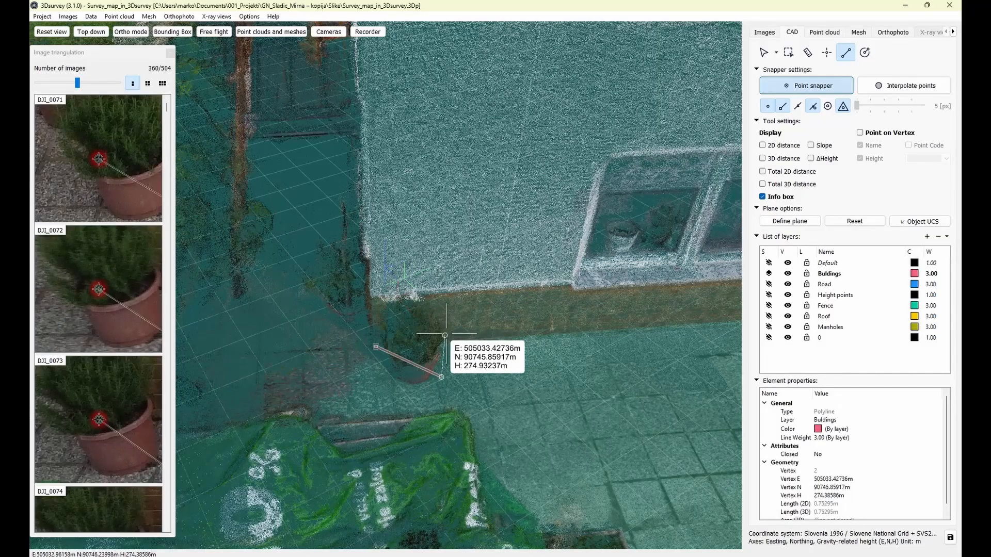
# Check the first vertex from above, and extend the outline about 10.4 m along the front wall to the outer balcony pillar's corner.
pyautogui.moveTo(392, 334); pyautogui.dragTo(387, 201, button='middle')
pyautogui.moveTo(436, 324); pyautogui.dragTo(506, 359, button='middle')
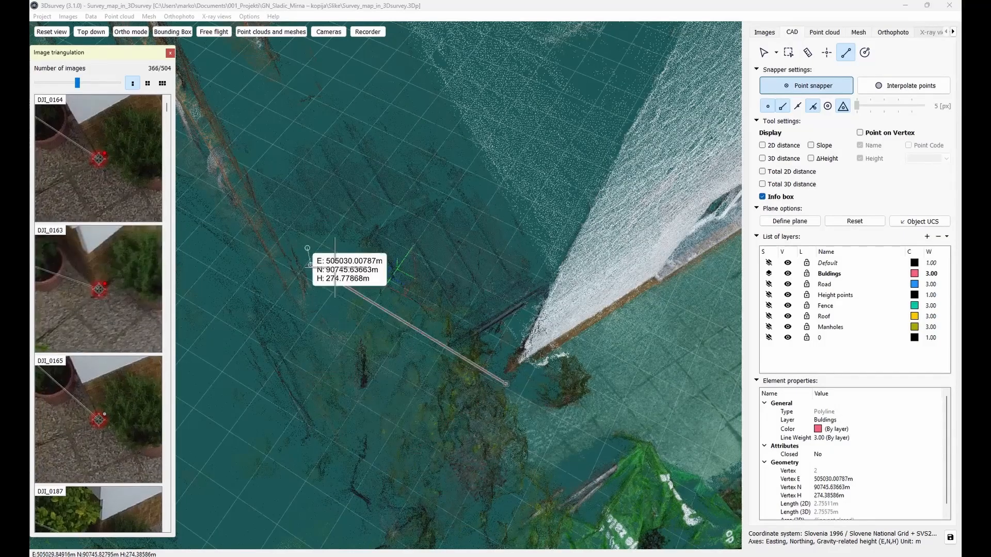
pyautogui.scroll(6, 491, 343)
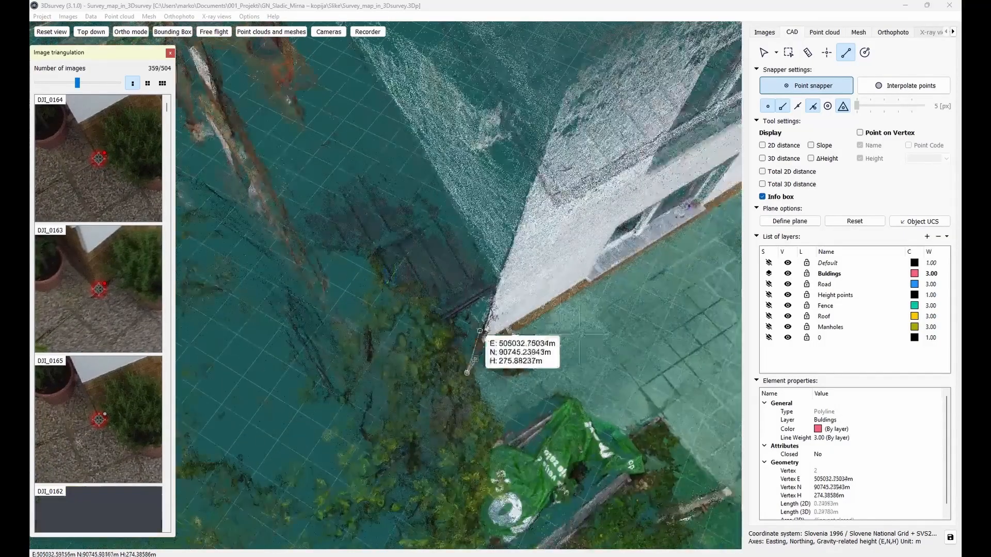
pyautogui.scroll(-5, 519, 341)
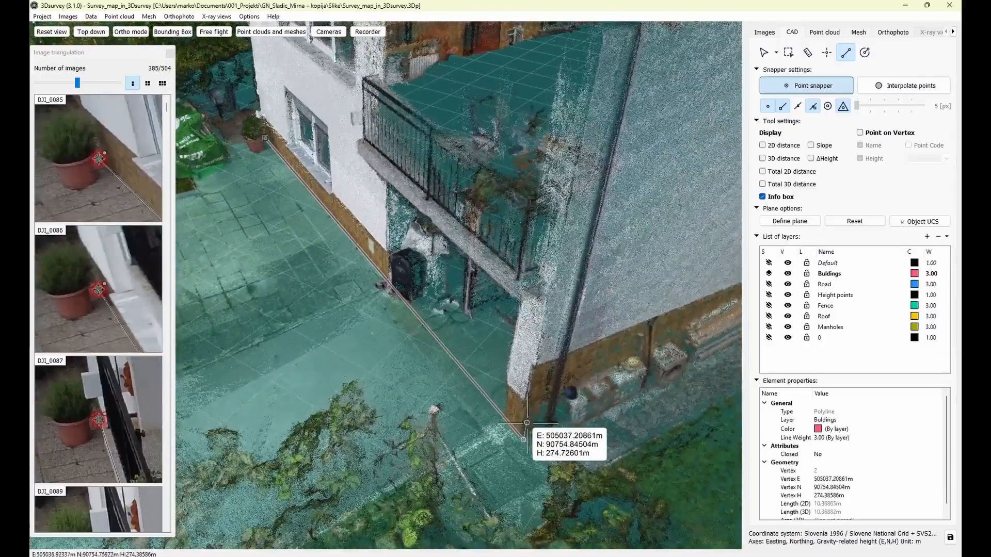
pyautogui.scroll(3, 518, 420)
pyautogui.moveTo(520, 355); pyautogui.dragTo(514, 344, button='middle')
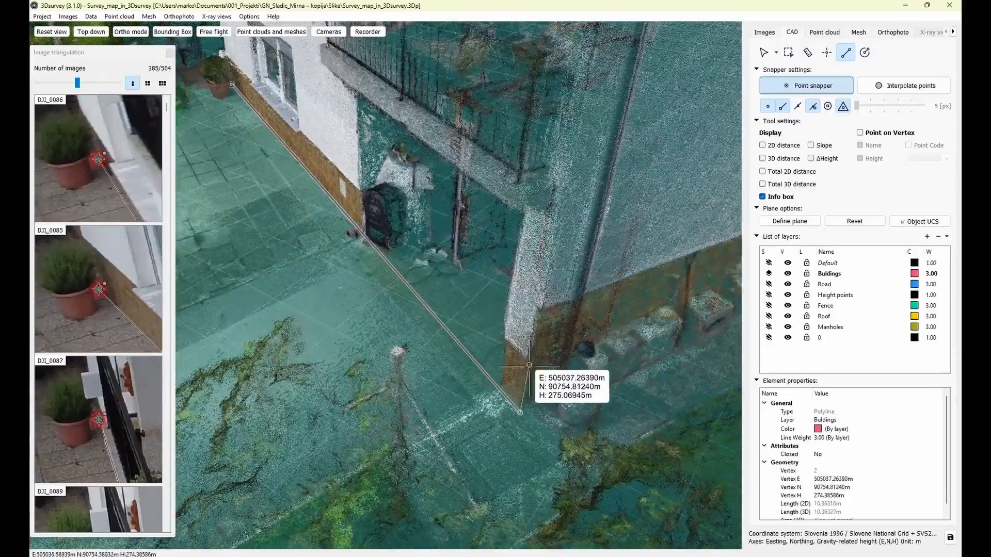
pyautogui.click(527, 366)
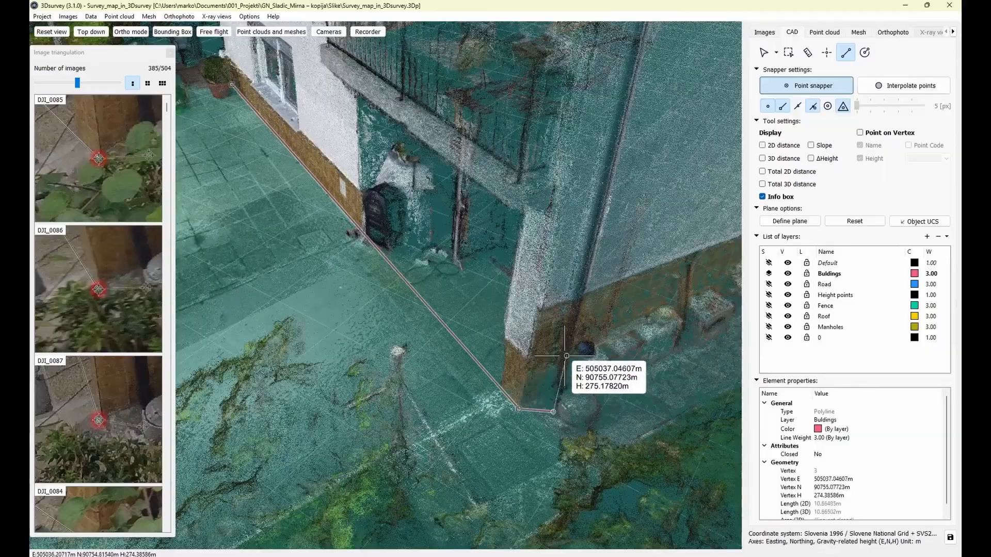
# Extend the building outline about 10.8 m from the balcony pillar along the side wall to the far corner beside the drainpipe.
pyautogui.moveTo(470, 293); pyautogui.dragTo(413, 498)
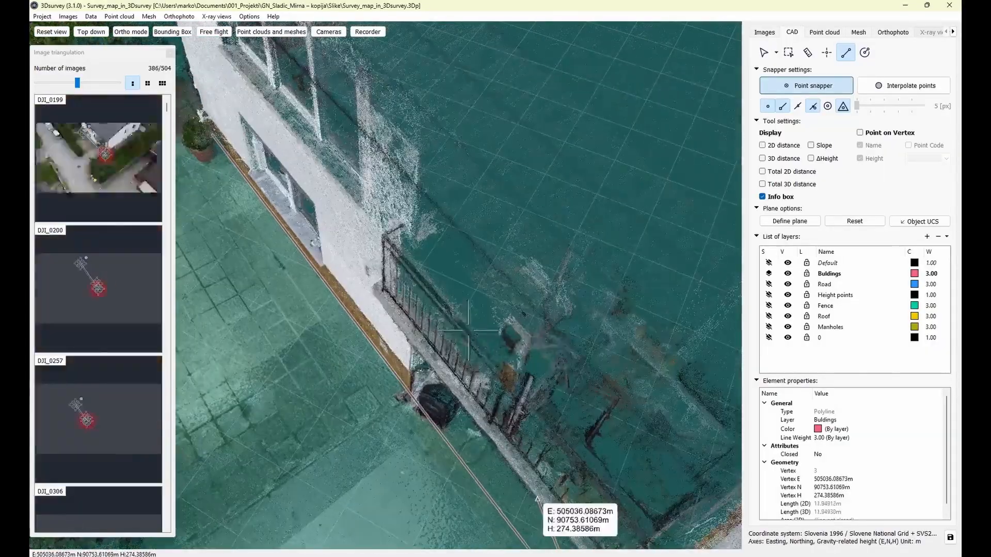
pyautogui.scroll(2, 106, 166)
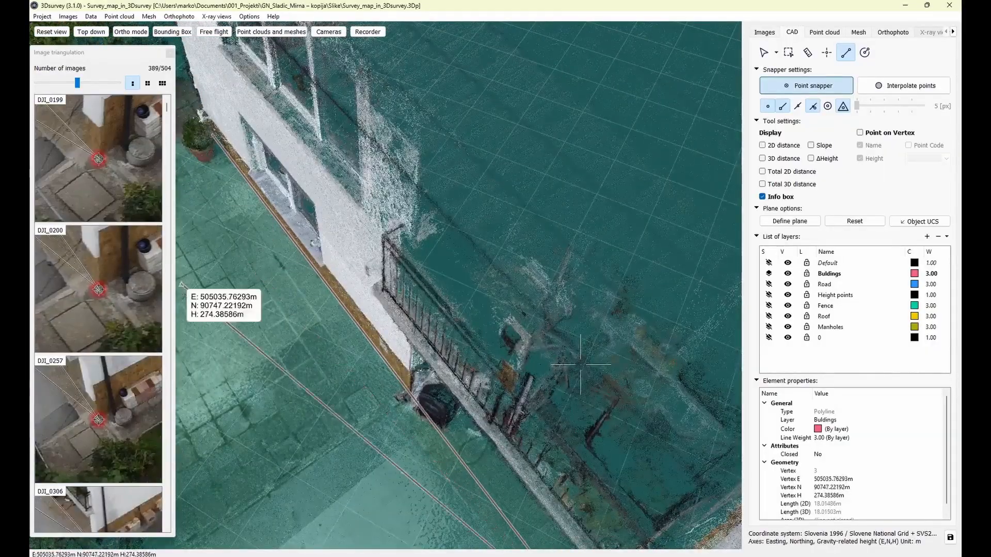
pyautogui.scroll(-3, 331, 318)
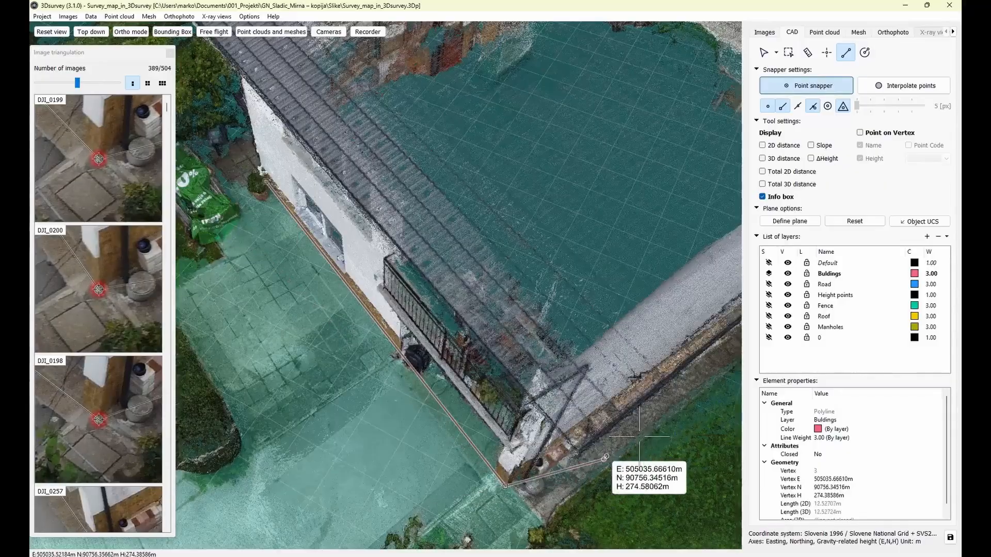
pyautogui.moveTo(658, 433); pyautogui.dragTo(623, 364)
pyautogui.moveTo(609, 429); pyautogui.dragTo(585, 400)
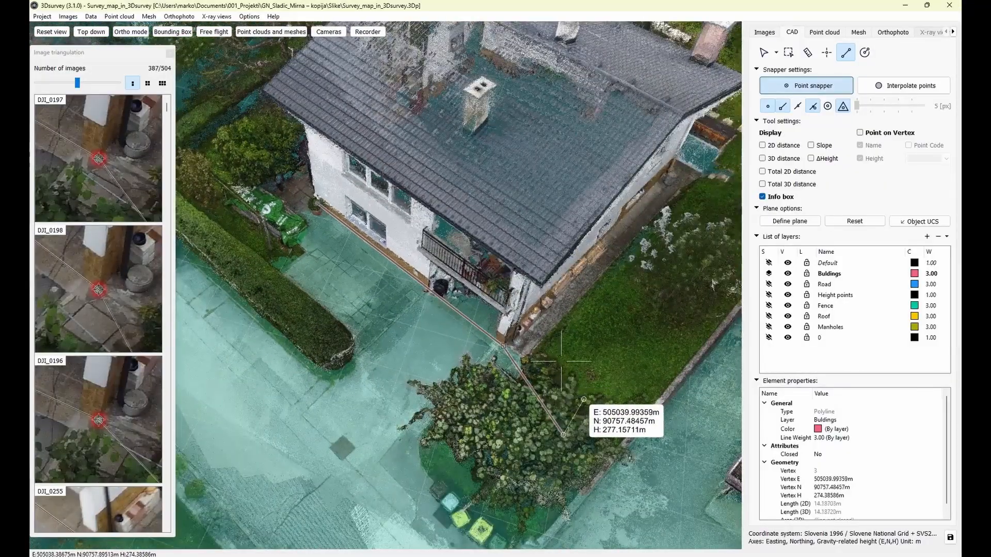
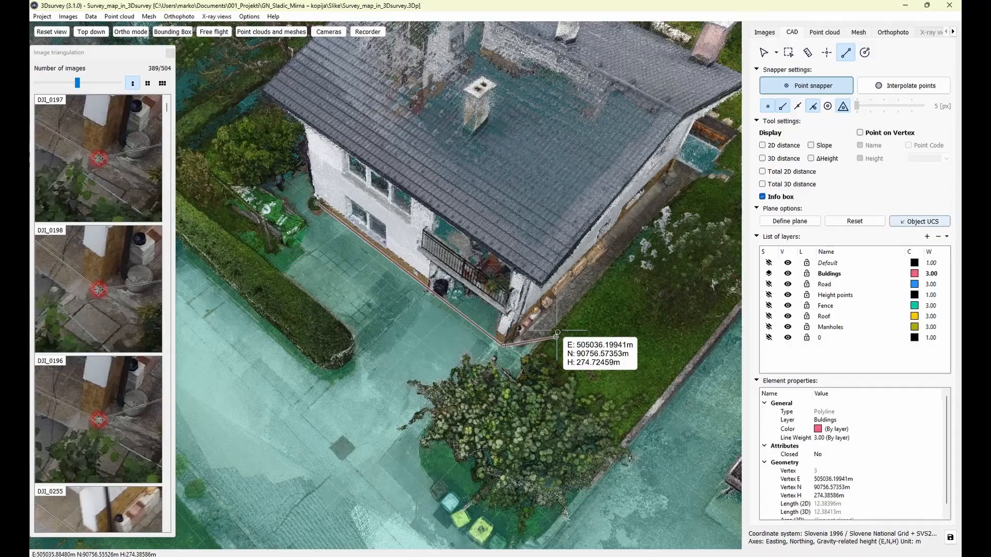
pyautogui.scroll(2, 541, 335)
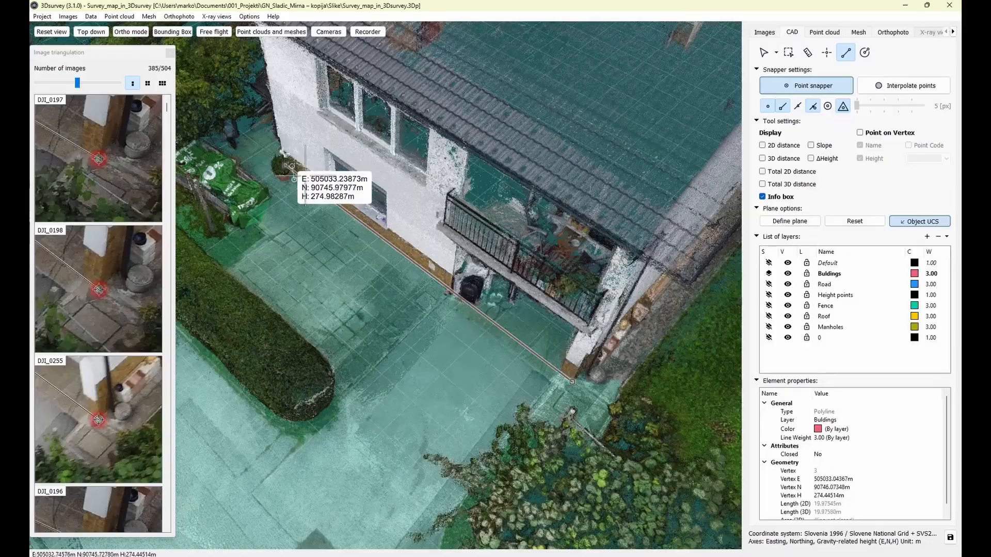
pyautogui.moveTo(612, 375); pyautogui.dragTo(550, 375)
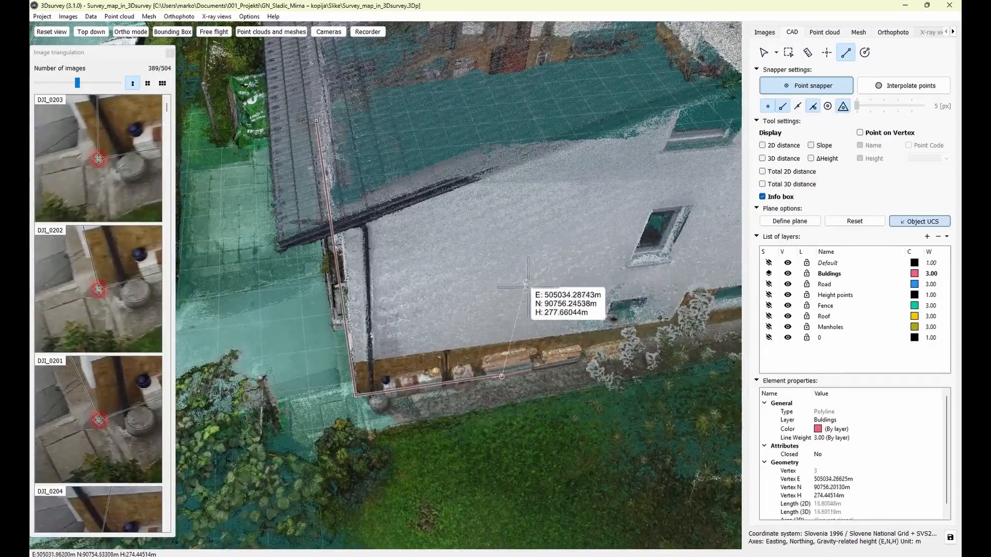
pyautogui.moveTo(594, 289); pyautogui.dragTo(582, 328)
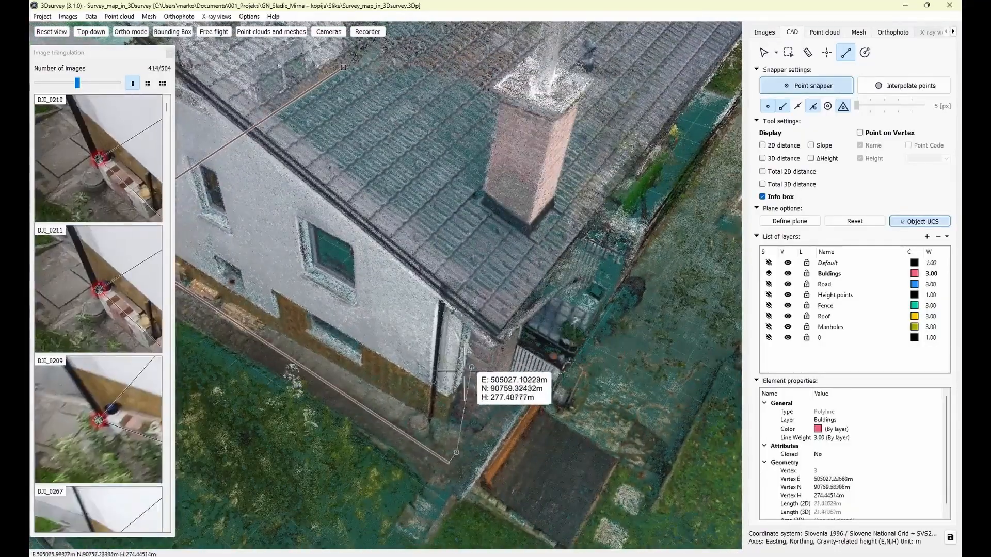
pyautogui.scroll(5, 445, 405)
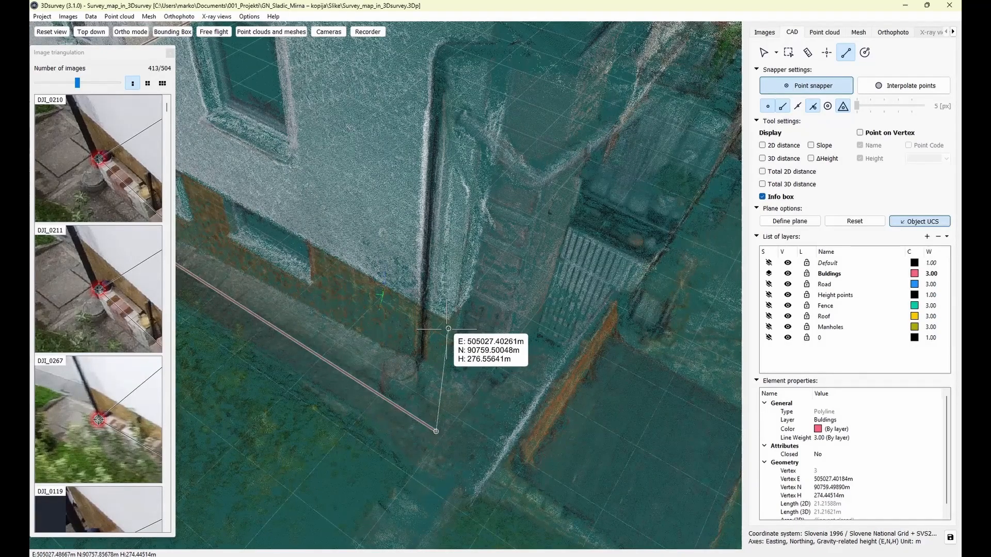
pyautogui.click(448, 328)
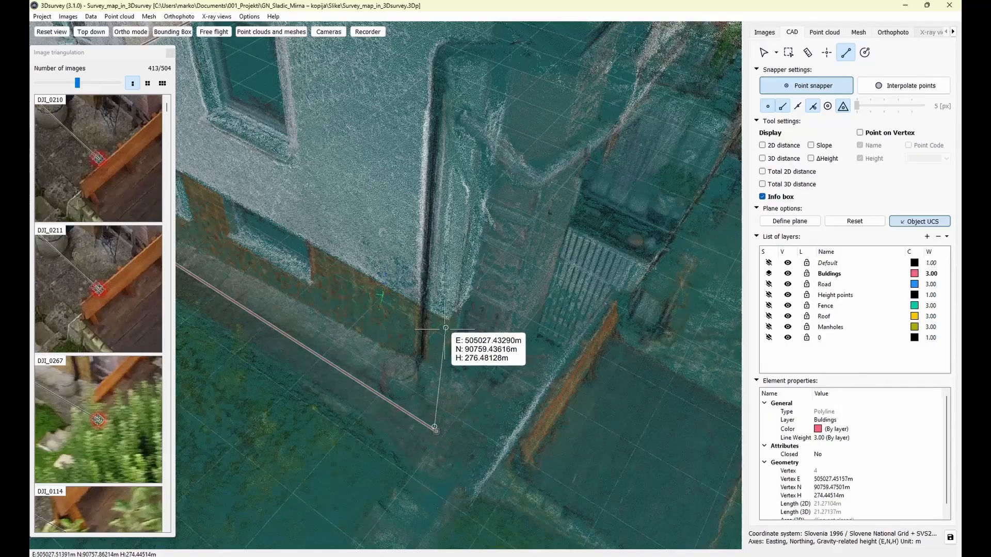
# Try to extend the outline about 10.4 m along the rear wall, aligning the corner vertex with the garden-side wall.
pyautogui.scroll(-6, 445, 328)
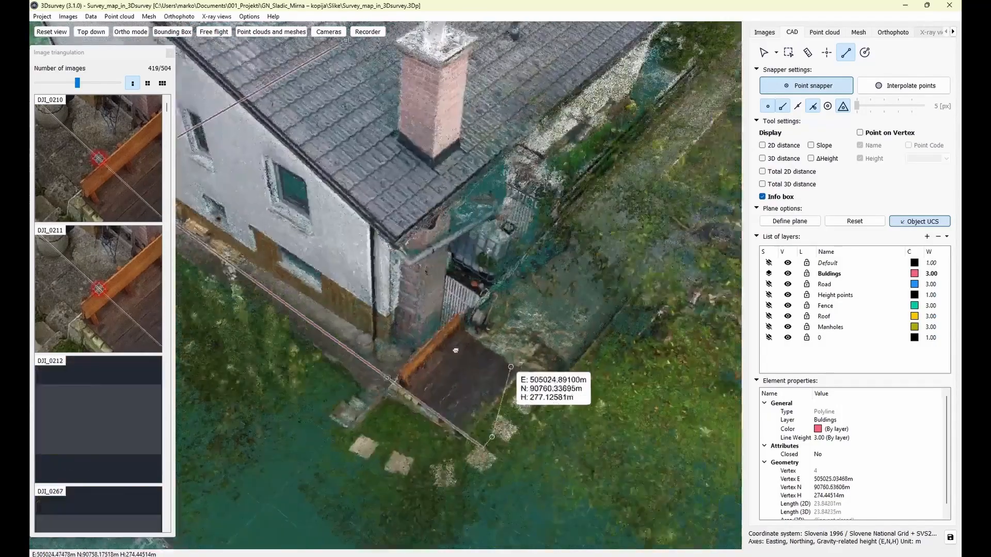
pyautogui.scroll(3, 338, 315)
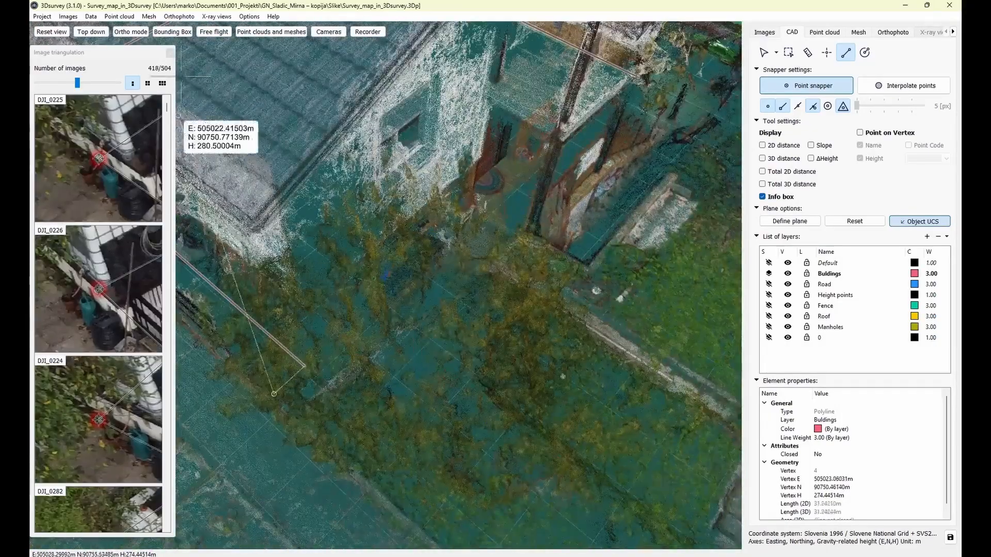
pyautogui.scroll(5, 343, 382)
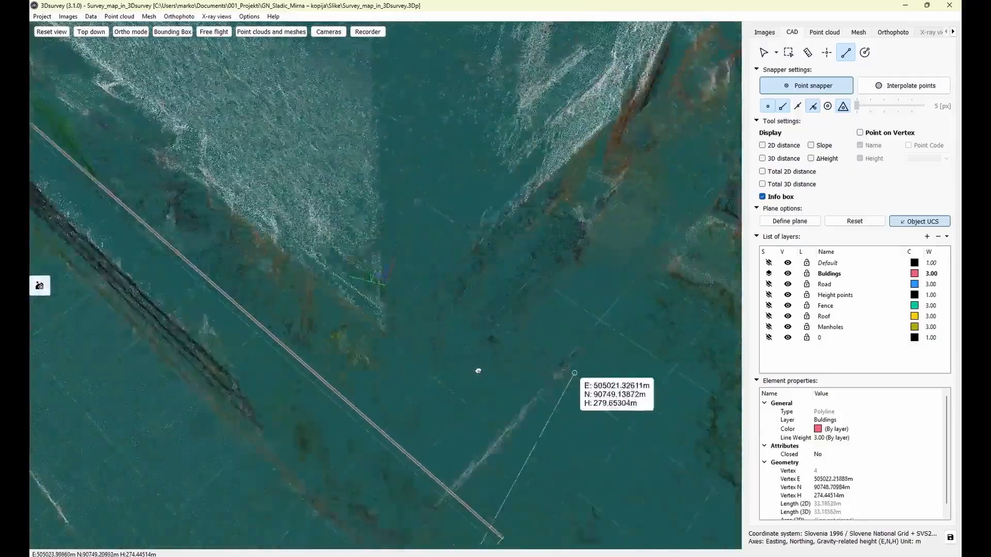
pyautogui.scroll(3, 473, 363)
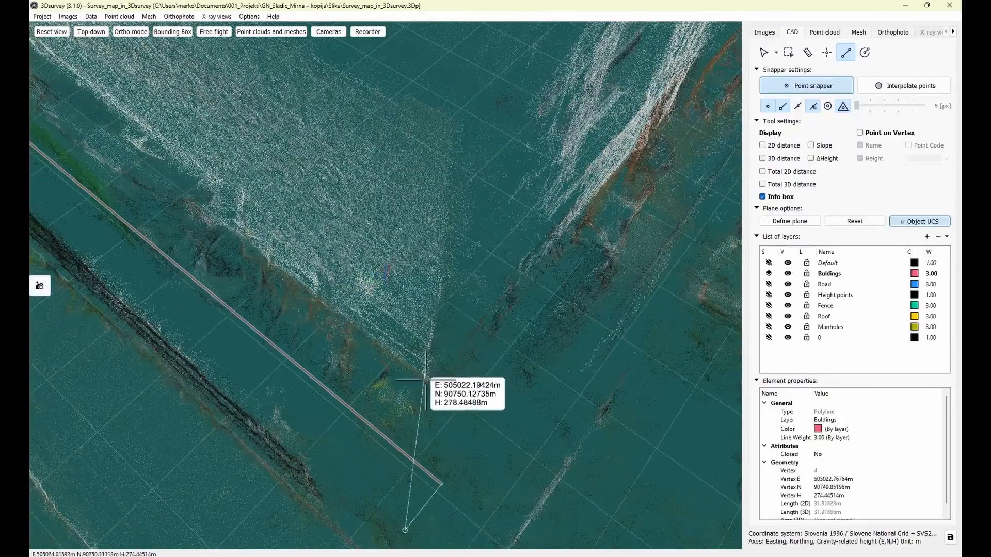
pyautogui.scroll(1, 429, 383)
pyautogui.scroll(-2, 429, 383)
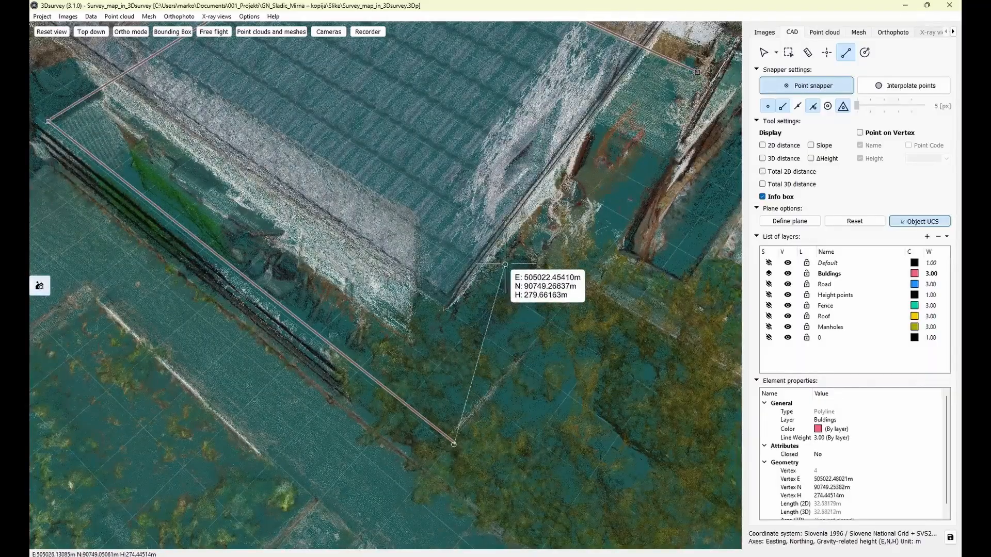
pyautogui.scroll(5, 514, 252)
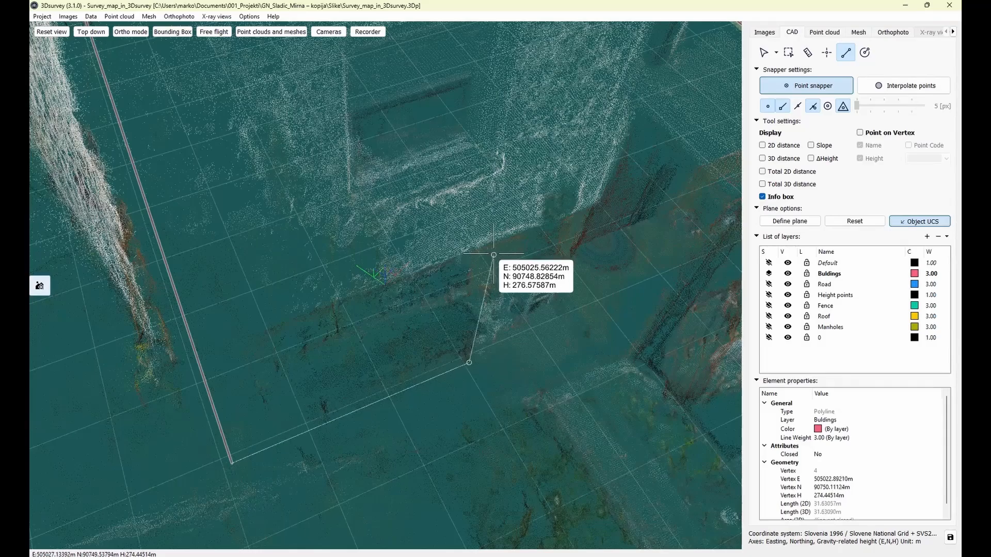
pyautogui.scroll(-3, 497, 273)
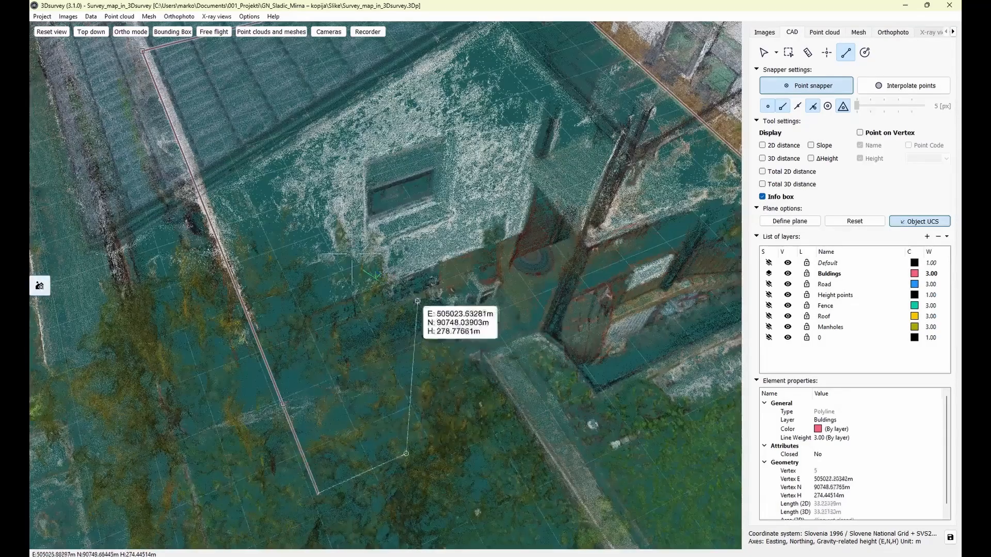
# Try to bring the outline's closing edge back to its first vertex beside the flower pot.
pyautogui.moveTo(417, 301); pyautogui.dragTo(445, 352)
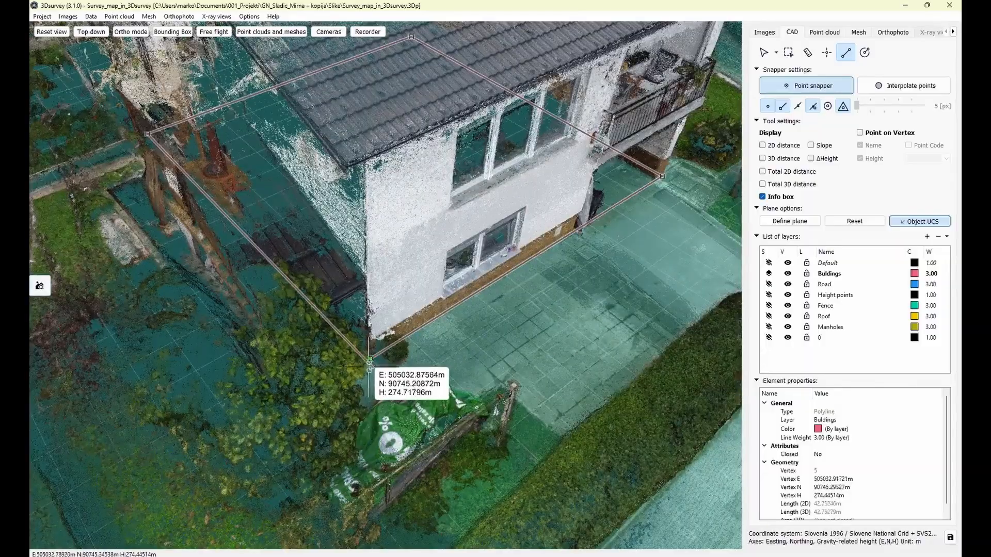
pyautogui.scroll(1, 367, 367)
pyautogui.scroll(1, 367, 366)
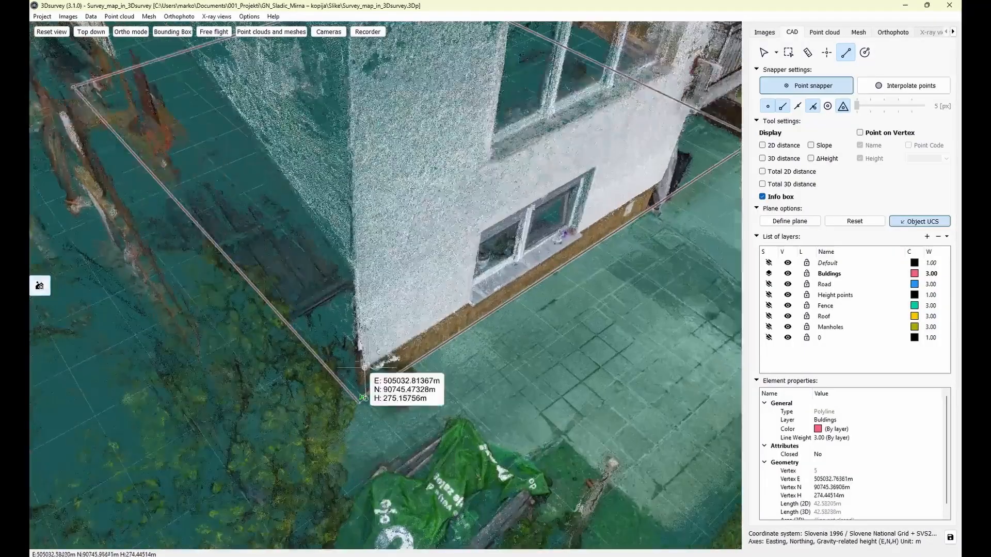
pyautogui.moveTo(364, 366); pyautogui.dragTo(439, 296, button='middle')
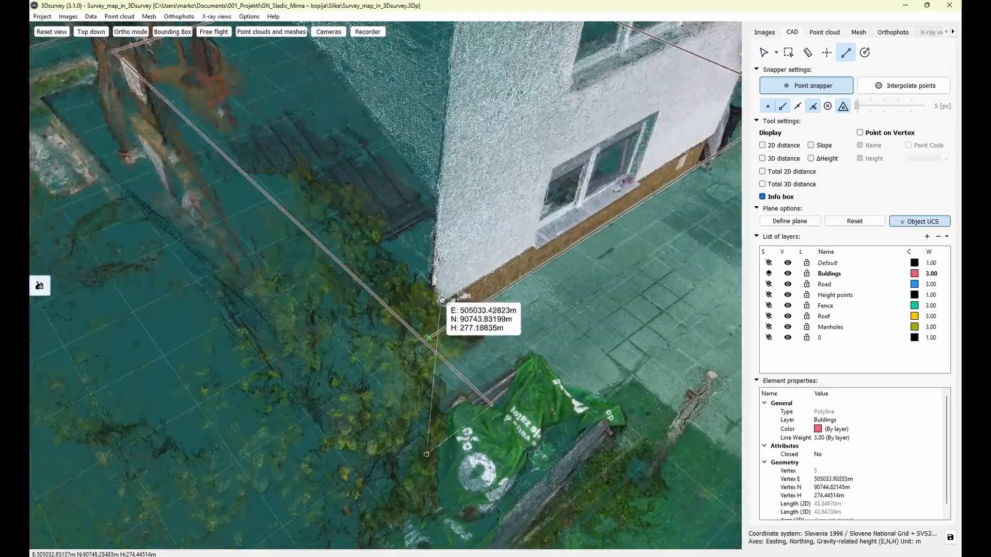
pyautogui.click(429, 338)
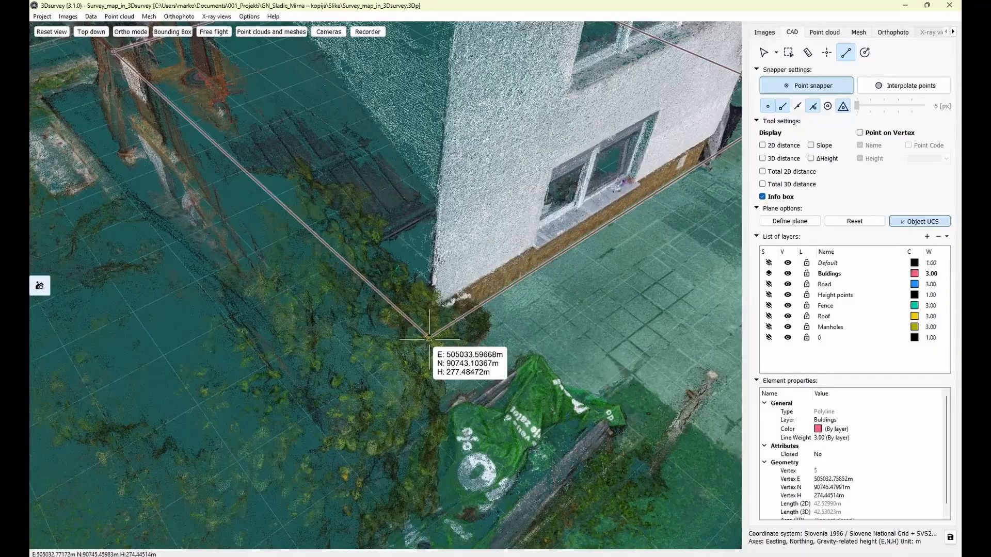
# Re-place the rear corner about 10.4 m from the drainpipe vertex, and close the building outline at its first vertex.
pyautogui.scroll(-2, 428, 338)
pyautogui.moveTo(324, 322); pyautogui.dragTo(528, 374, button='middle')
pyautogui.moveTo(387, 332); pyautogui.dragTo(511, 316)
pyautogui.scroll(1, 503, 341)
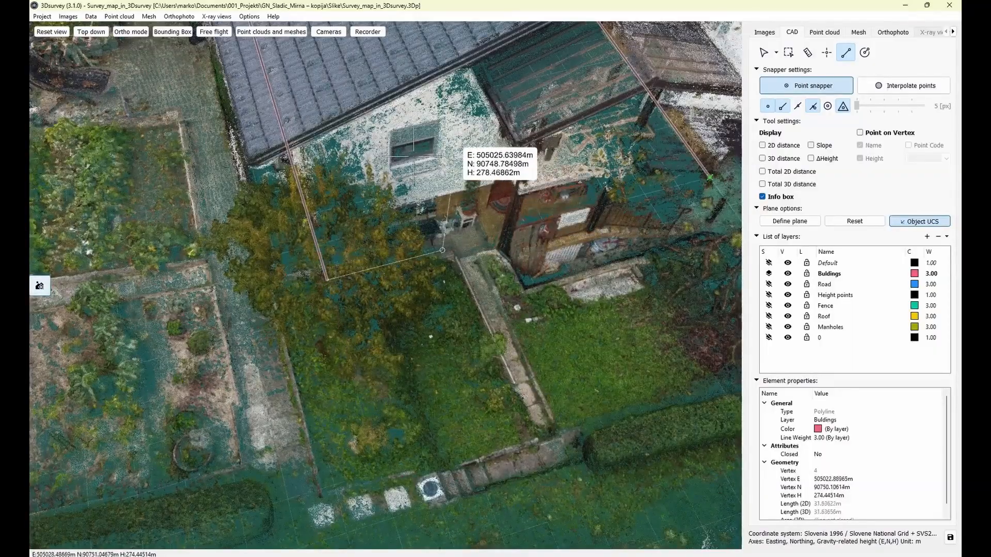
pyautogui.scroll(-3, 402, 181)
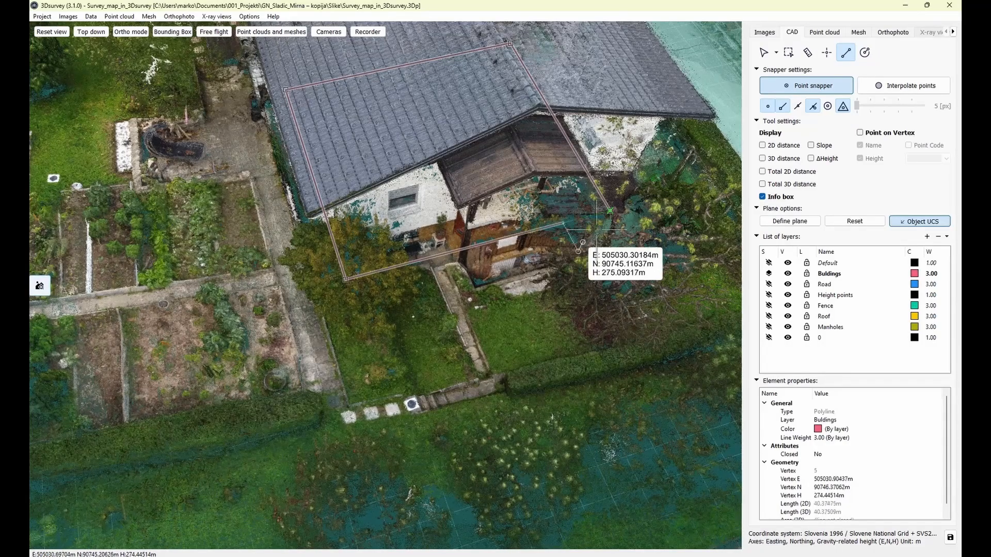
pyautogui.click(609, 211)
pyautogui.scroll(-3, 588, 314)
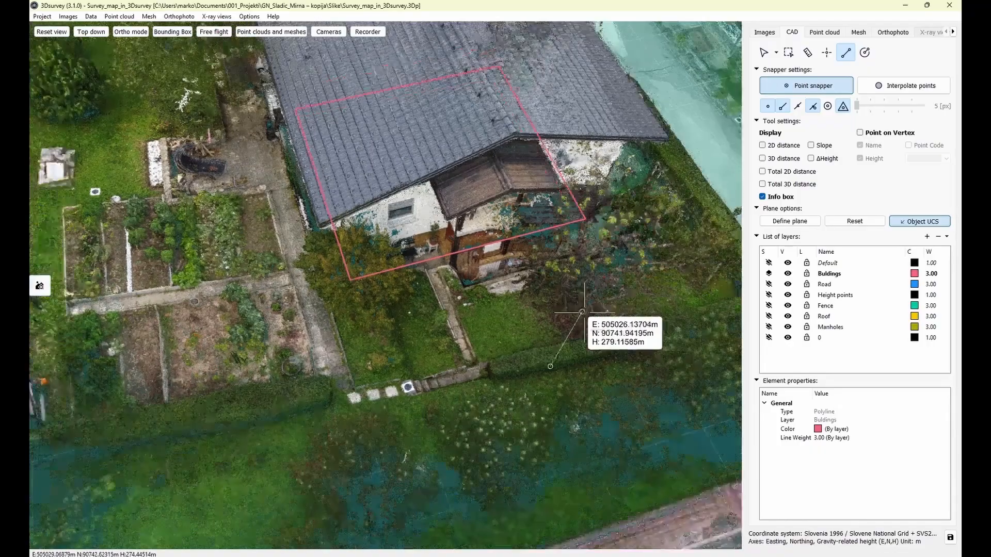
# Draw a line about 1.3 m long from the wooden extension's outer corner perpendicular to the outline's garden-side edge.
pyautogui.moveTo(588, 314); pyautogui.dragTo(361, 307)
pyautogui.moveTo(516, 334); pyautogui.dragTo(412, 289)
pyautogui.scroll(8, 412, 290)
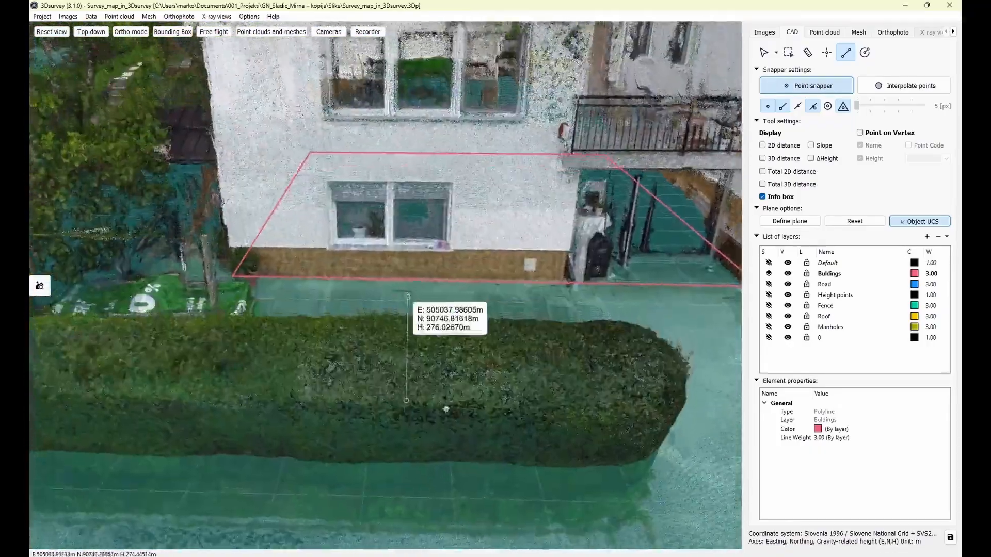
pyautogui.moveTo(445, 410); pyautogui.dragTo(537, 308)
pyautogui.moveTo(571, 348); pyautogui.dragTo(488, 238, button='middle')
pyautogui.scroll(2, 504, 256)
pyautogui.moveTo(494, 245); pyautogui.dragTo(548, 322)
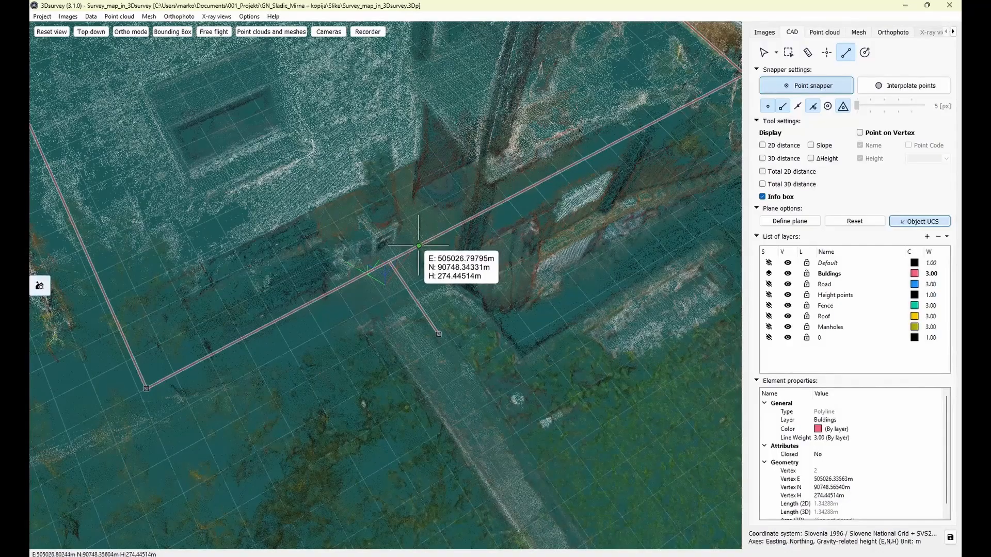
pyautogui.rightClick(509, 307)
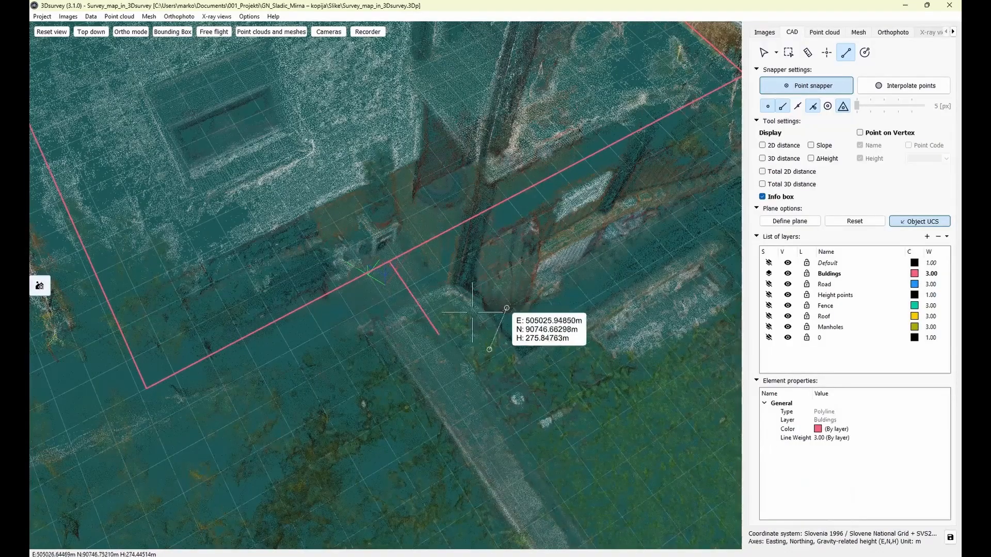
pyautogui.click(438, 334)
pyautogui.scroll(-1, 476, 305)
pyautogui.moveTo(489, 255); pyautogui.dragTo(560, 418)
pyautogui.scroll(-2, 511, 395)
pyautogui.scroll(3, 567, 392)
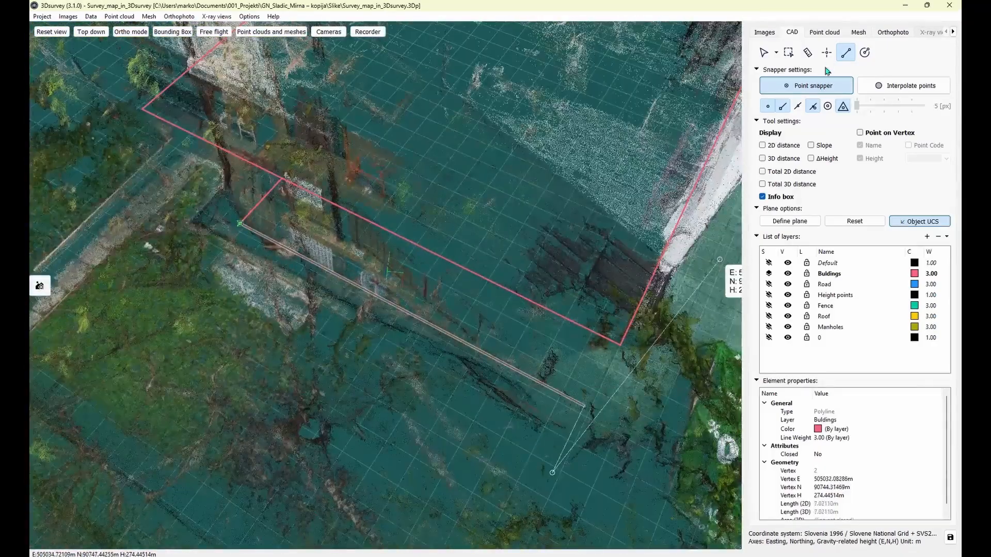
# Increase the point cloud's render size so the wooden extension is easier to make out.
pyautogui.click(834, 33)
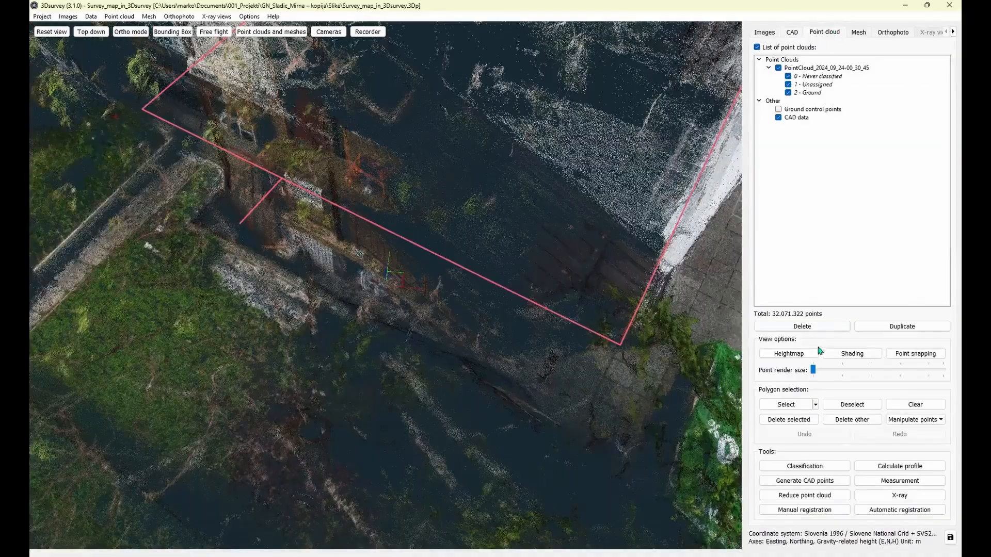
pyautogui.moveTo(814, 372); pyautogui.dragTo(844, 374)
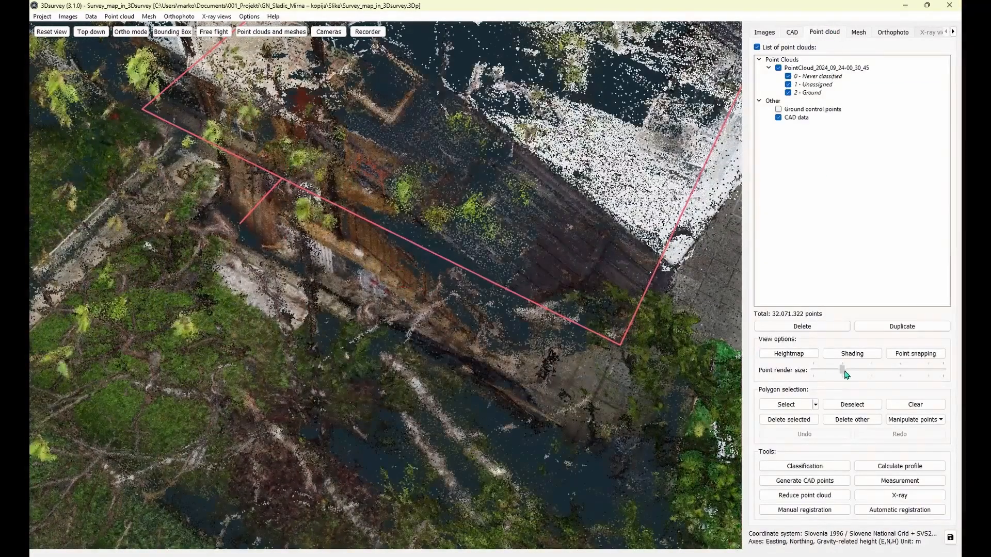
pyautogui.scroll(-3, 556, 244)
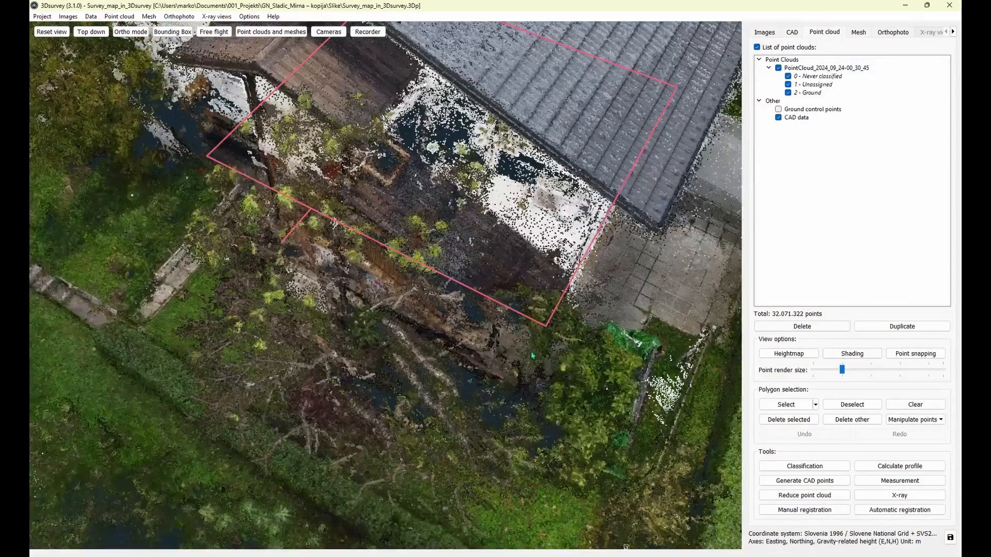
# Draw a polyline about 7.5 m long from the short perpendicular line's outer end along the wooden extension and back to the building outline.
pyautogui.click(790, 33)
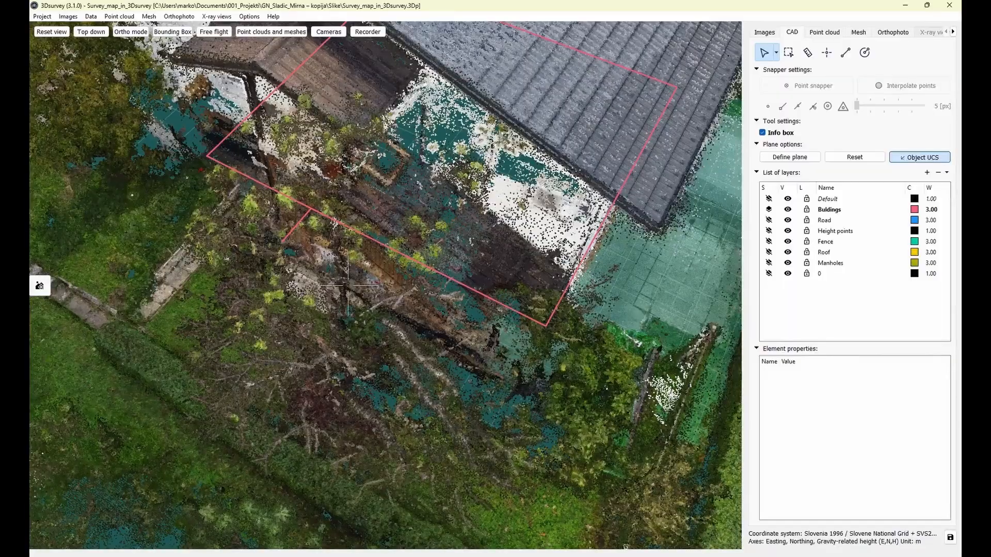
pyautogui.click(846, 52)
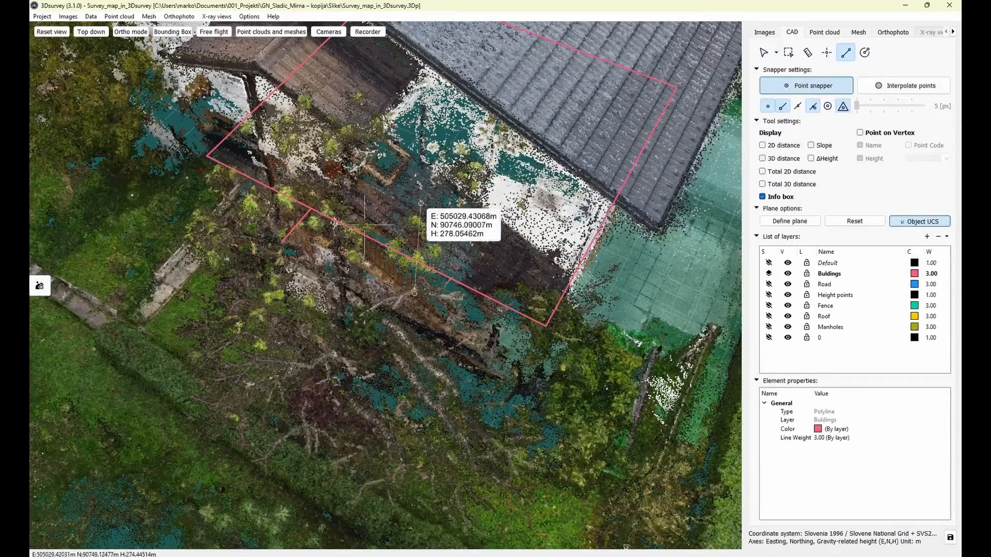
pyautogui.click(282, 242)
pyautogui.scroll(1, 510, 351)
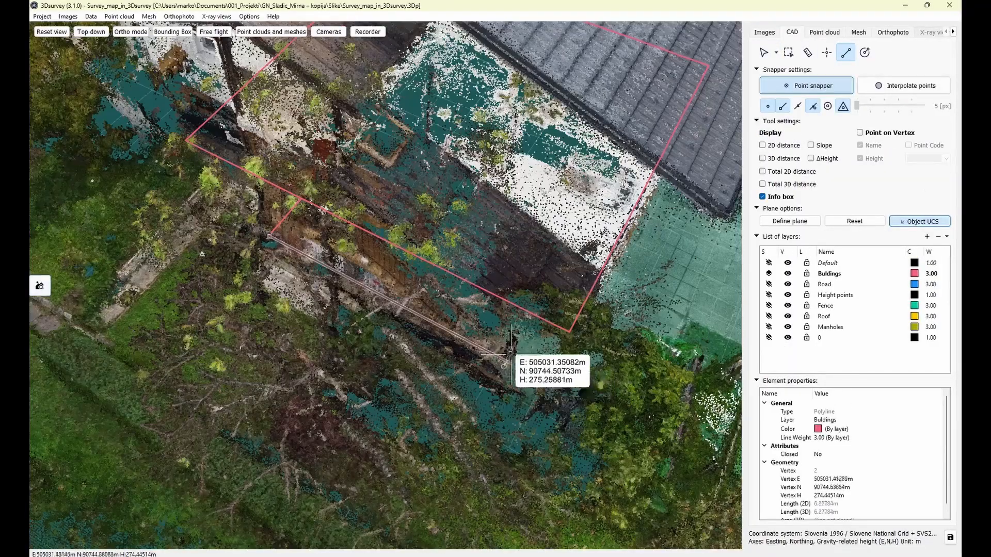
pyautogui.moveTo(500, 364); pyautogui.dragTo(409, 326)
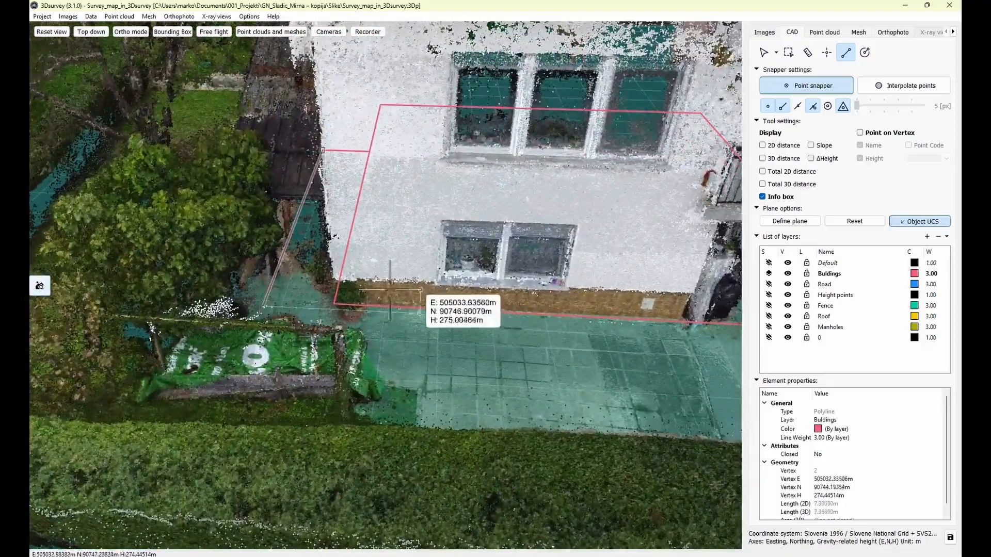
pyautogui.moveTo(275, 272); pyautogui.dragTo(405, 313, button='middle')
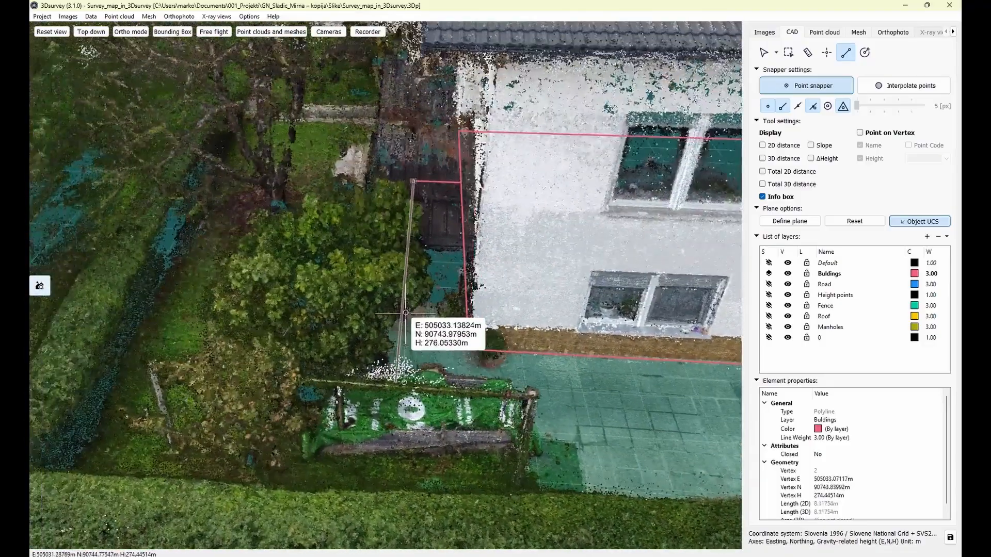
pyautogui.scroll(1, 406, 313)
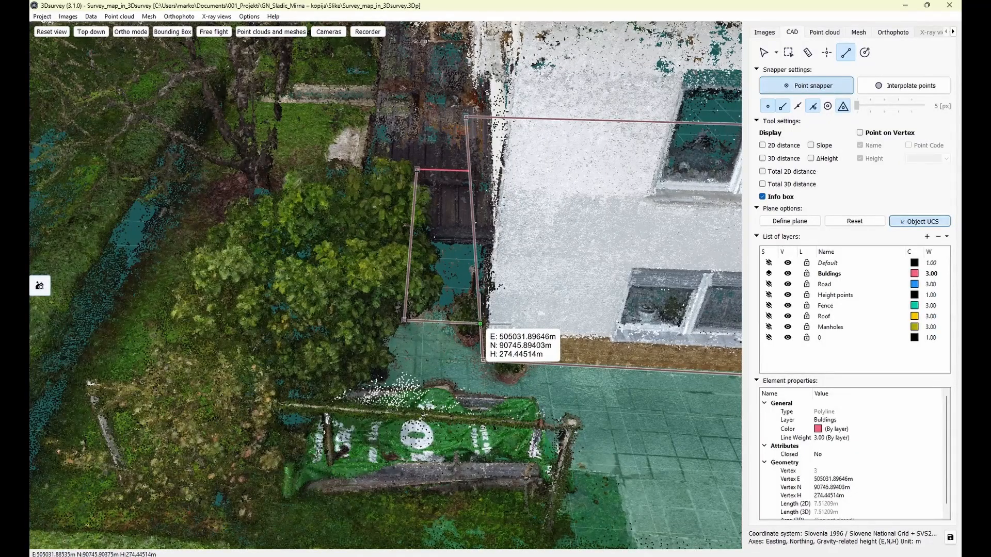
pyautogui.rightClick(480, 324)
# Reduce the point cloud's render size to the minimum.
pyautogui.scroll(-2, 551, 317)
pyautogui.moveTo(548, 325); pyautogui.dragTo(670, 286)
pyautogui.click(824, 32)
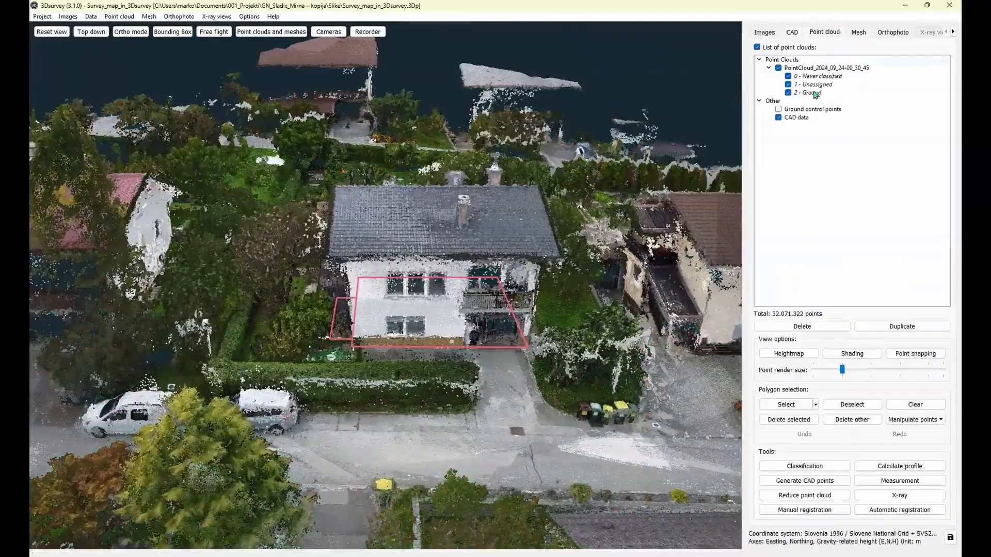
pyautogui.moveTo(842, 370); pyautogui.dragTo(772, 375)
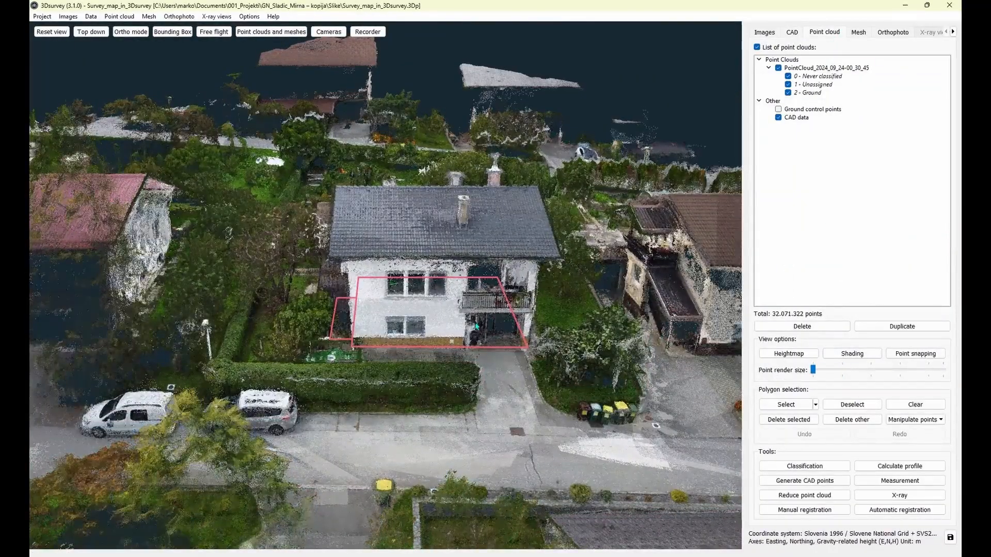
# Make Roof the current layer and start a polyline for the roof outline.
pyautogui.scroll(2, 476, 326)
pyautogui.moveTo(476, 327); pyautogui.dragTo(307, 312)
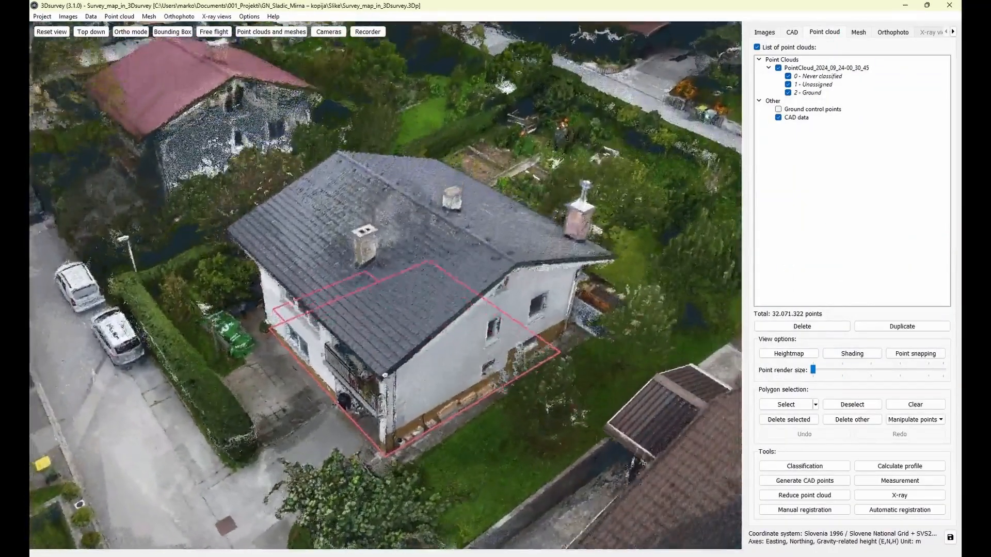
pyautogui.moveTo(385, 375); pyautogui.dragTo(483, 366)
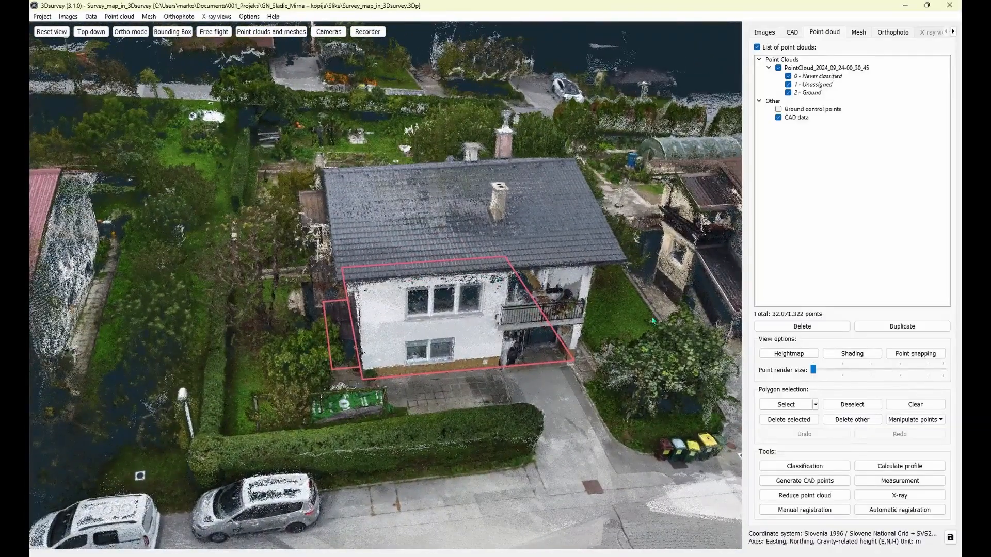
pyautogui.moveTo(556, 346); pyautogui.dragTo(463, 389)
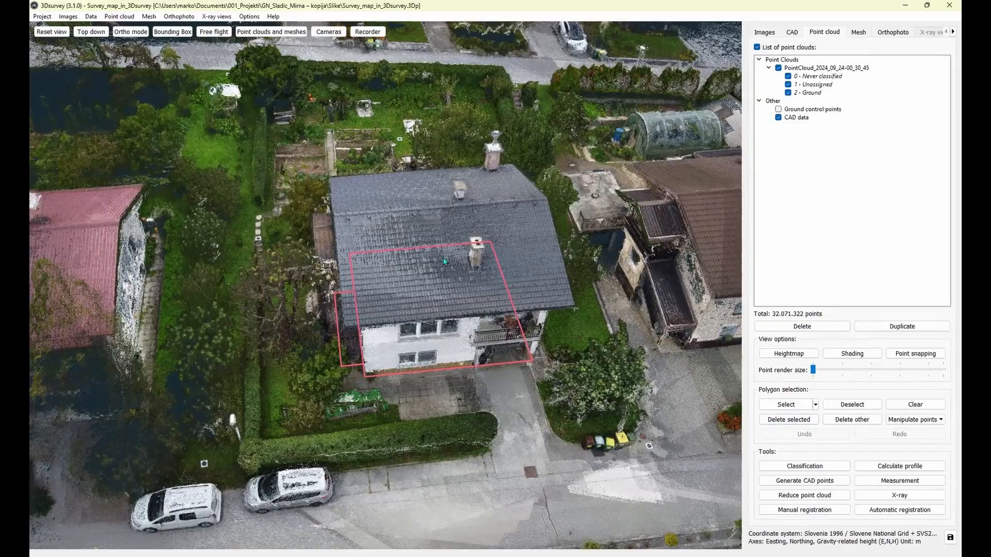
pyautogui.scroll(2, 459, 309)
pyautogui.moveTo(459, 309); pyautogui.dragTo(458, 345)
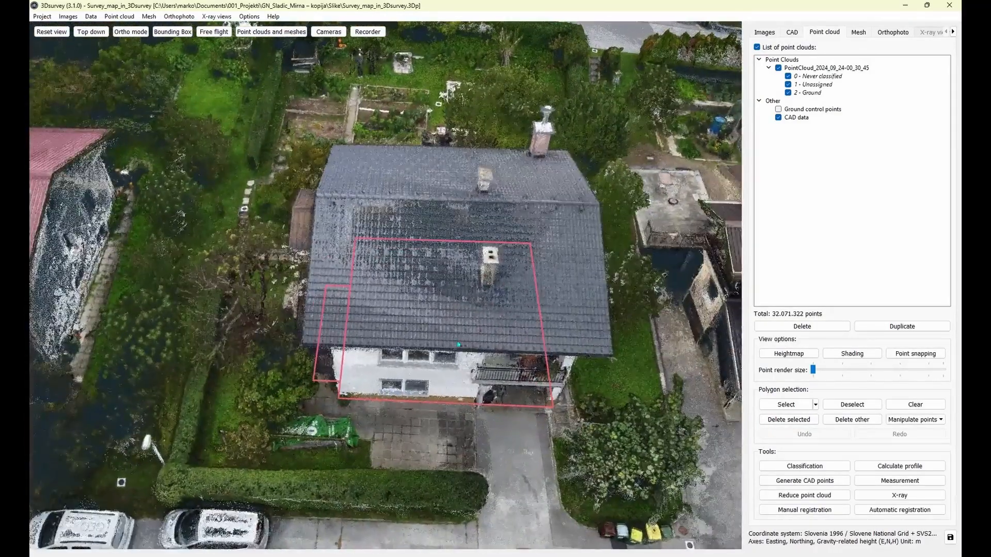
pyautogui.click(791, 33)
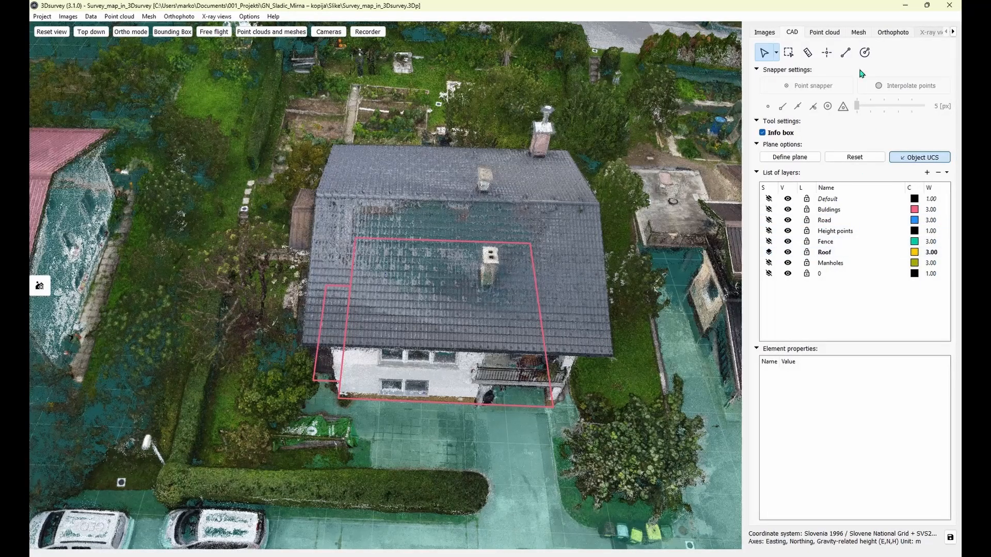
pyautogui.click(846, 53)
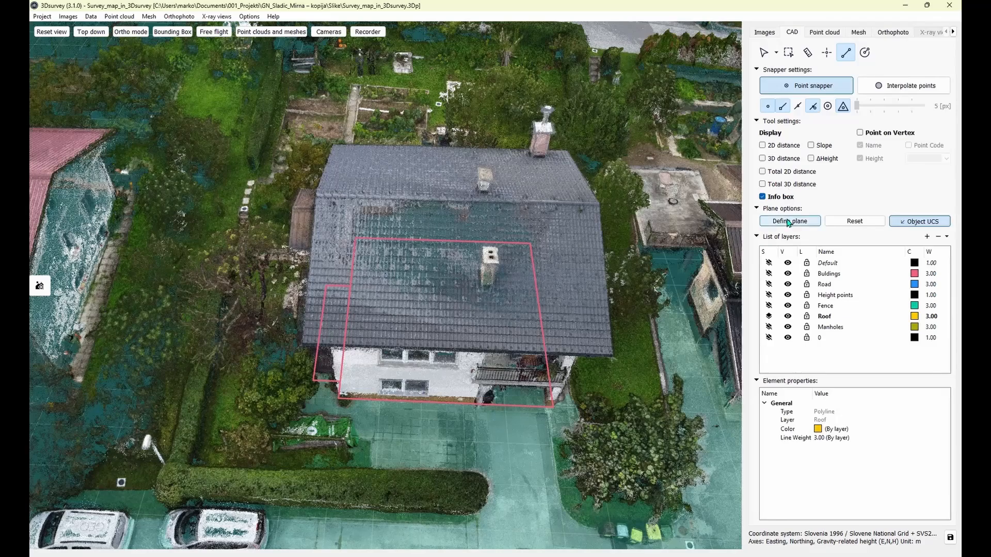
# Define and confirm a drawing plane from three points on the street-side roof slope.
pyautogui.click(789, 221)
pyautogui.click(369, 285)
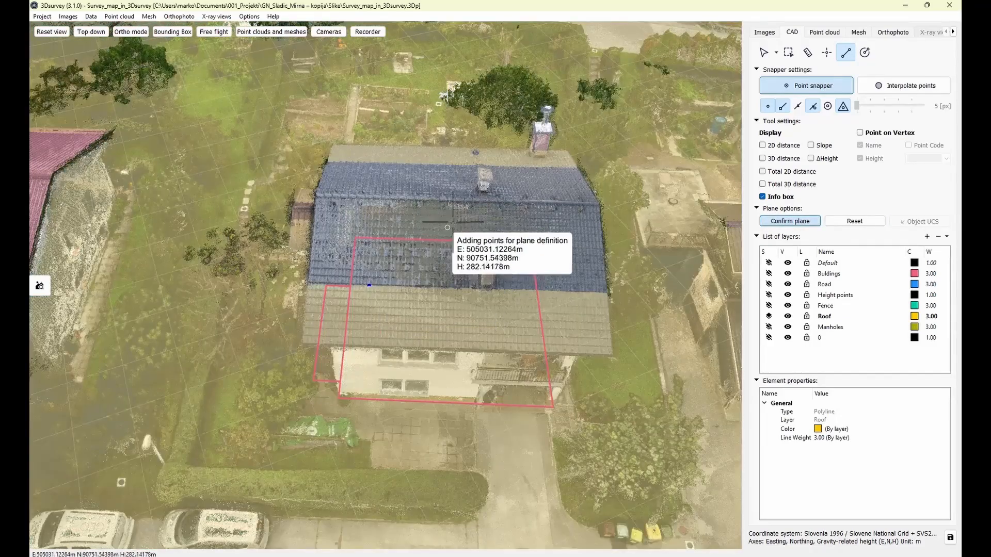
pyautogui.click(451, 222)
pyautogui.click(475, 303)
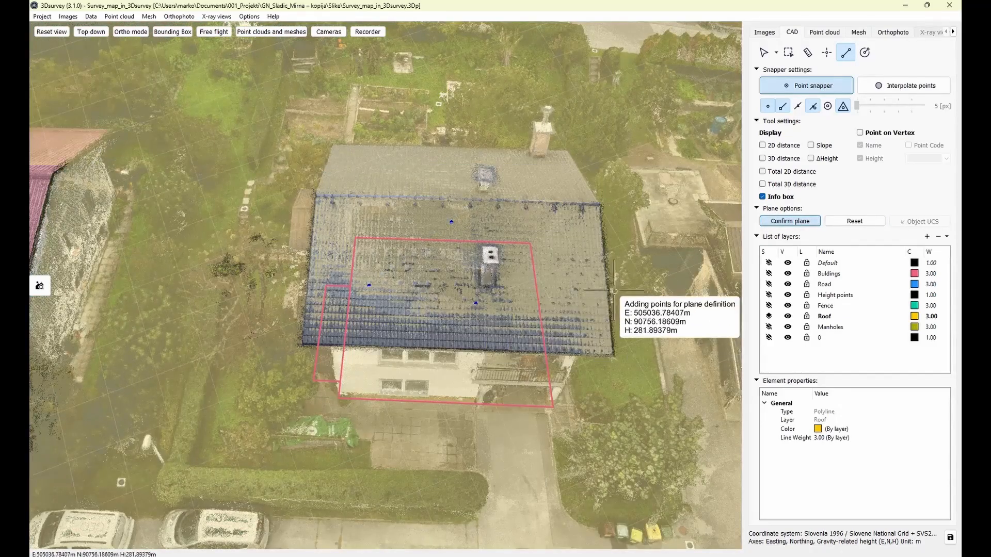
pyautogui.moveTo(495, 291); pyautogui.dragTo(638, 310)
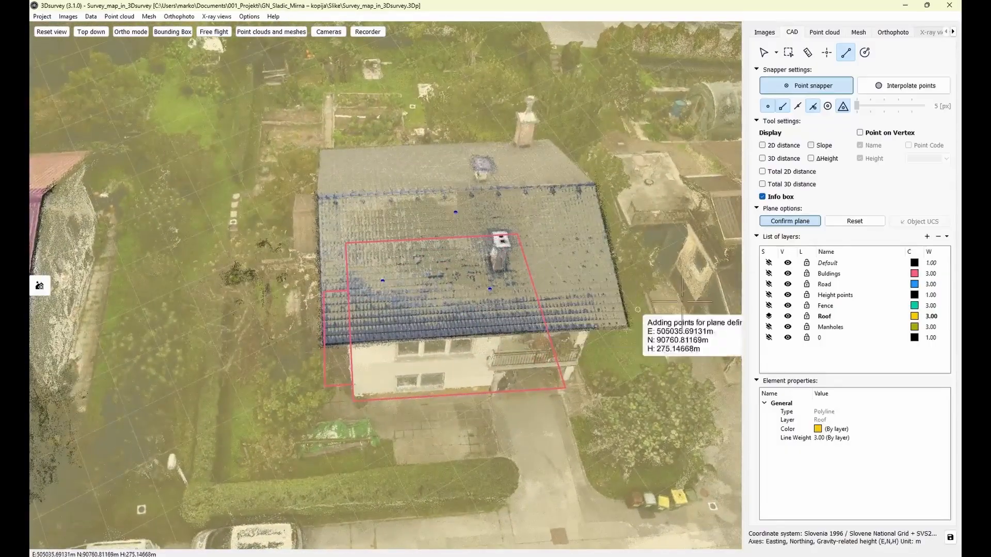
pyautogui.click(791, 222)
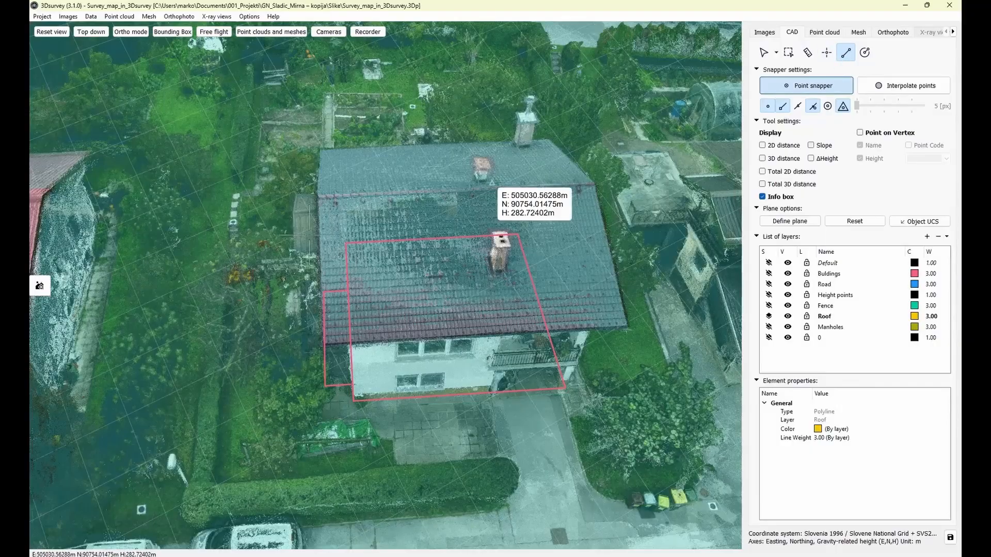
# Draw the street-side slope's ridge edge about 12.3 m long between the two gable ends, with the image triangulation view open.
pyautogui.scroll(8, 304, 258)
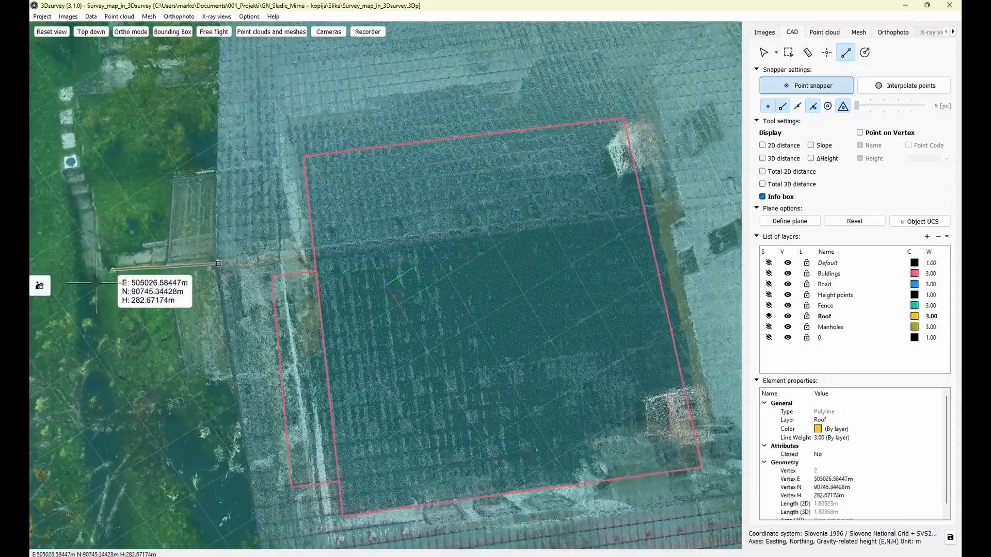
pyautogui.click(40, 285)
pyautogui.scroll(-3, 586, 264)
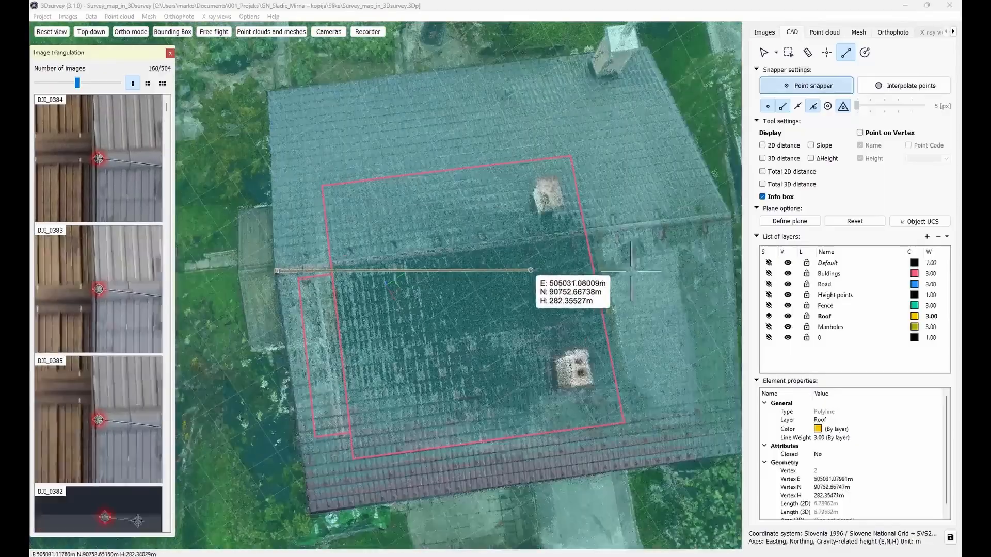
pyautogui.moveTo(631, 273); pyautogui.dragTo(150, 400, button='middle')
pyautogui.click(428, 292)
pyautogui.scroll(5, 449, 346)
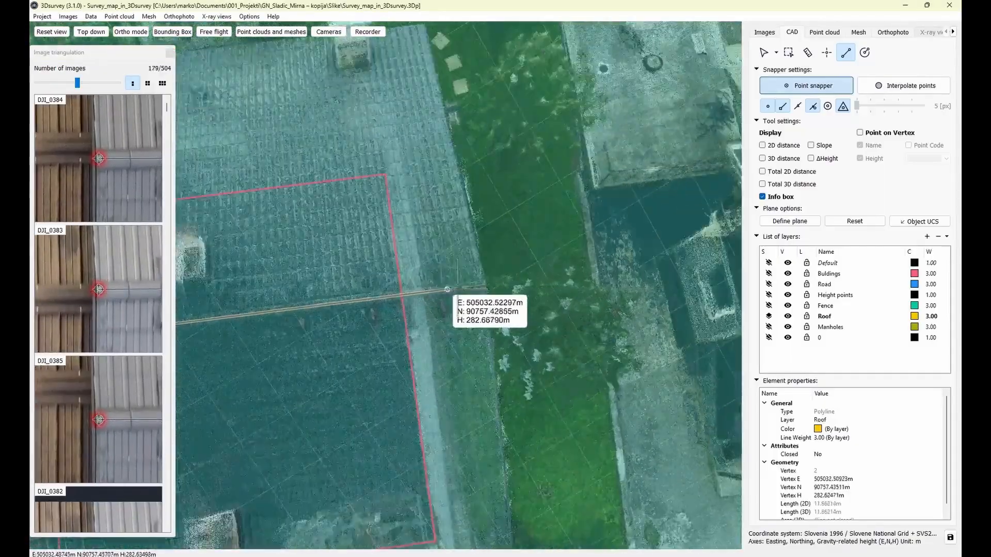
pyautogui.scroll(-2, 344, 330)
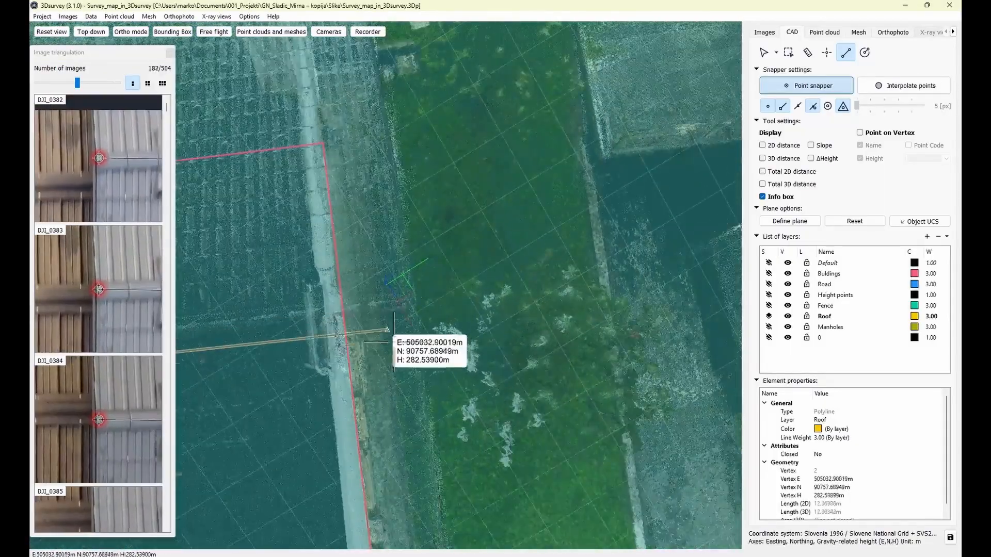
pyautogui.scroll(-2, 393, 328)
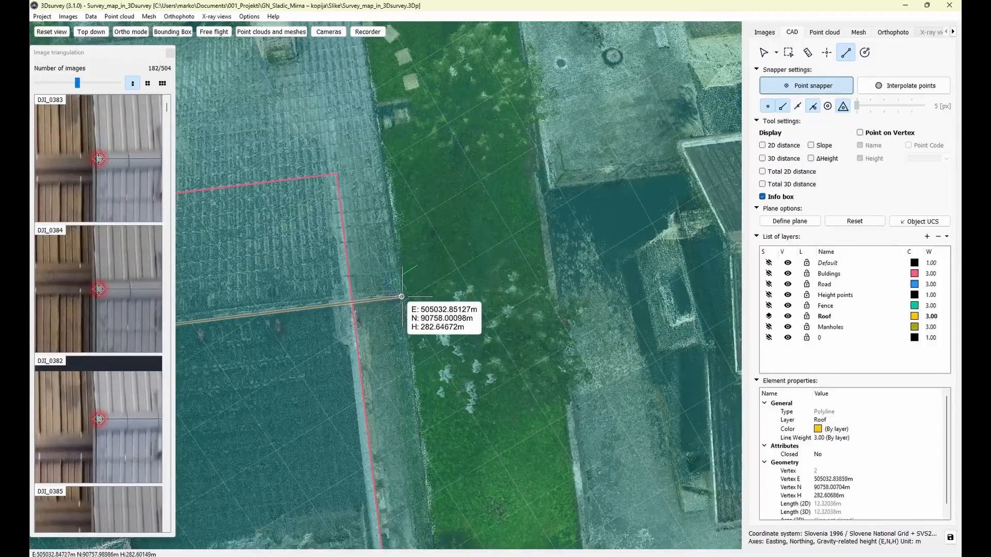
pyautogui.click(401, 296)
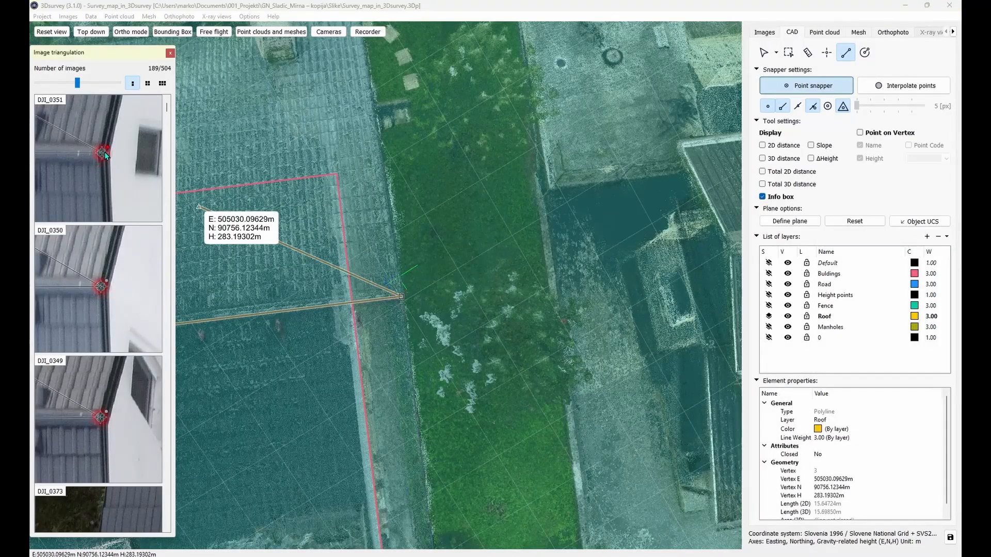
# Continue the roof outline down the driveway-side gable to the eave corner above the balcony.
pyautogui.scroll(-6, 477, 343)
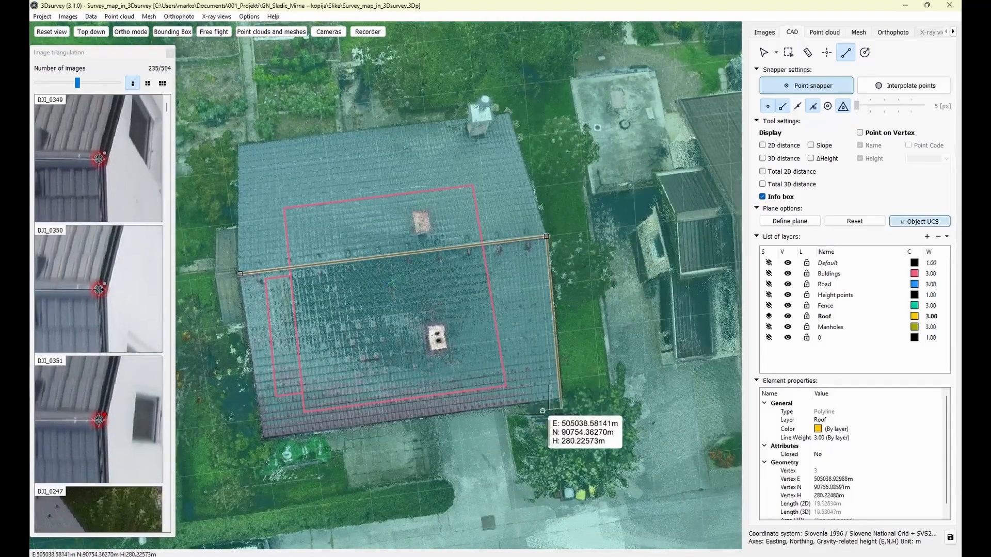
pyautogui.scroll(3, 549, 407)
pyautogui.scroll(3, 539, 300)
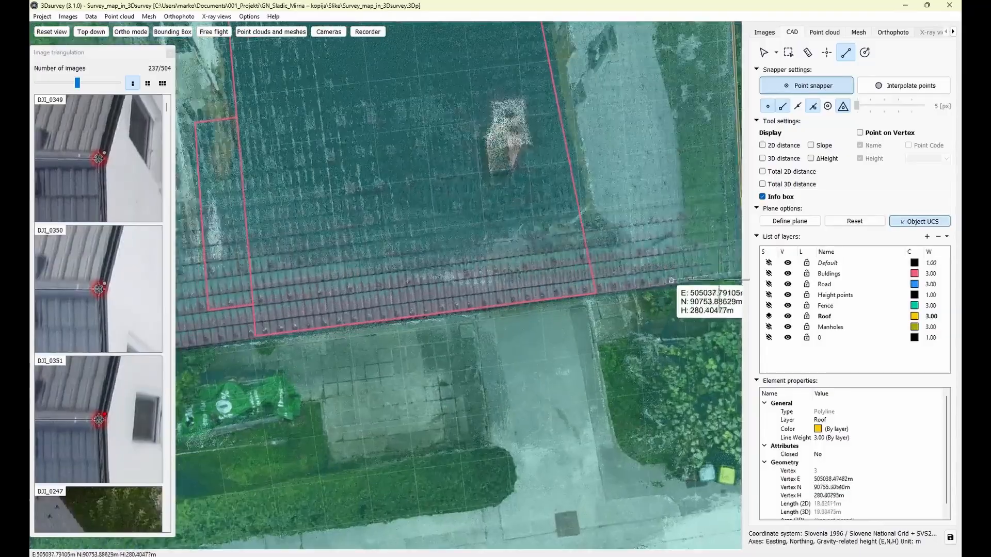
pyautogui.moveTo(571, 292); pyautogui.dragTo(517, 294, button='middle')
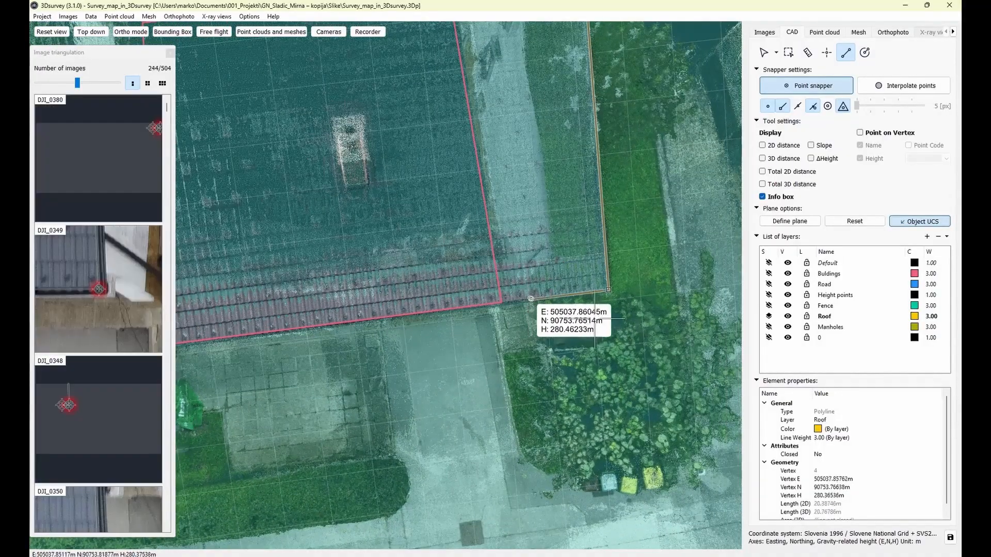
# Extend the outline along the street-side eave to the wooden extension's side, and close it at the first ridge vertex.
pyautogui.scroll(-3, 573, 317)
pyautogui.click(387, 323)
pyautogui.moveTo(387, 323); pyautogui.dragTo(654, 305, button='middle')
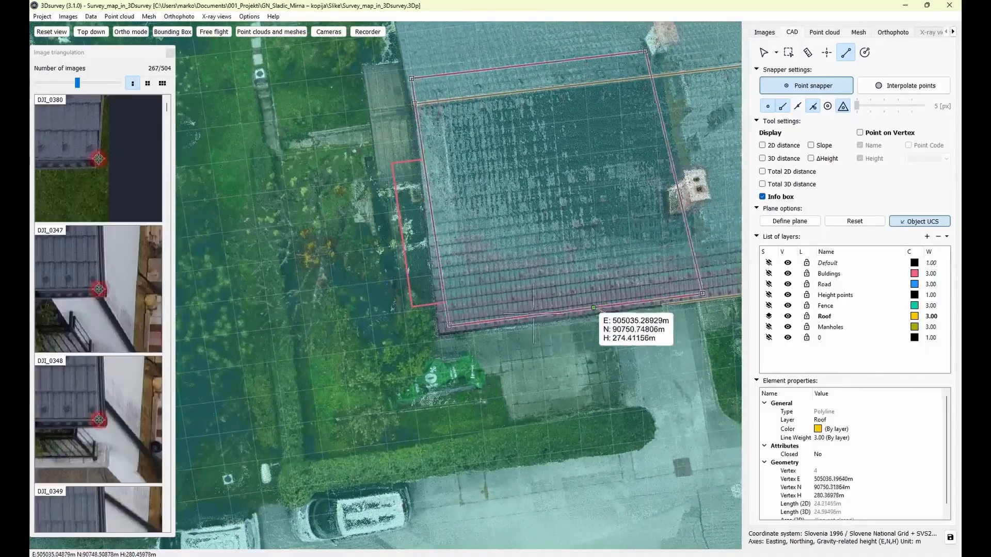
pyautogui.scroll(-1, 490, 274)
pyautogui.scroll(-1, 522, 251)
pyautogui.moveTo(522, 251); pyautogui.dragTo(437, 280, button='middle')
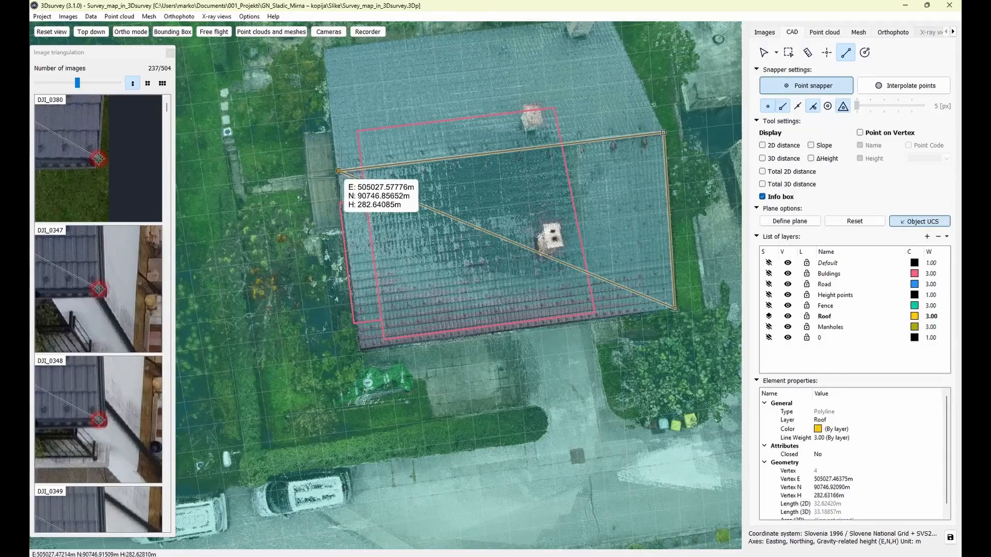
pyautogui.click(338, 171)
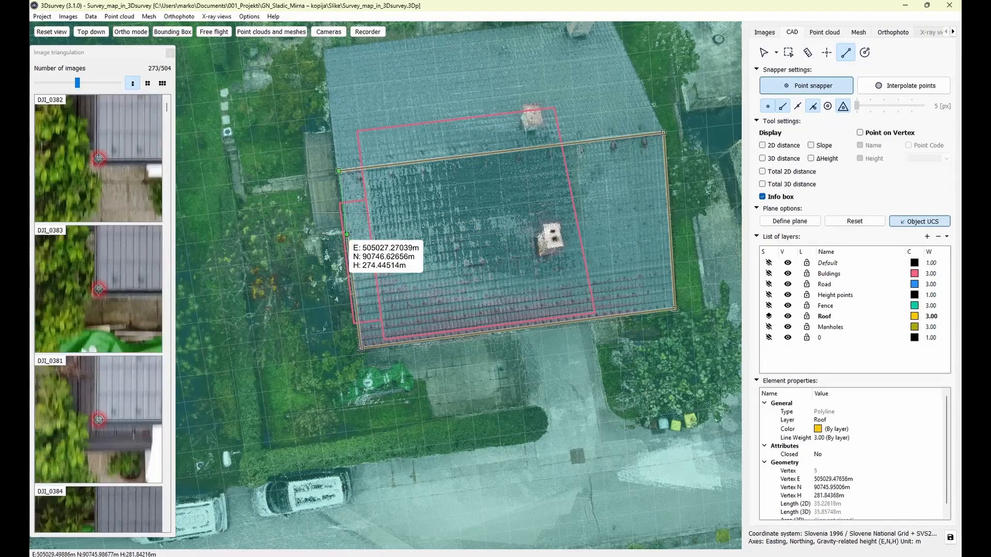
pyautogui.click(339, 171)
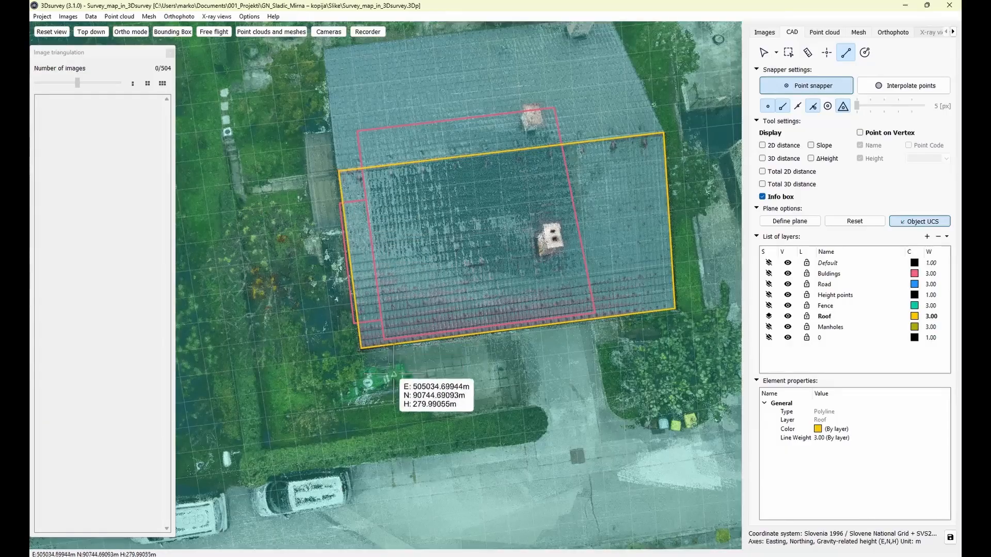
# Reset the drawing plane and define a new one from points on the rear roof slope.
pyautogui.scroll(3, 392, 372)
pyautogui.moveTo(400, 343); pyautogui.dragTo(459, 392)
pyautogui.scroll(-3, 360, 305)
pyautogui.moveTo(361, 309); pyautogui.dragTo(375, 390, button='middle')
pyautogui.moveTo(375, 390); pyautogui.dragTo(392, 343)
pyautogui.moveTo(392, 343); pyautogui.dragTo(490, 362, button='middle')
pyautogui.moveTo(490, 361); pyautogui.dragTo(514, 322)
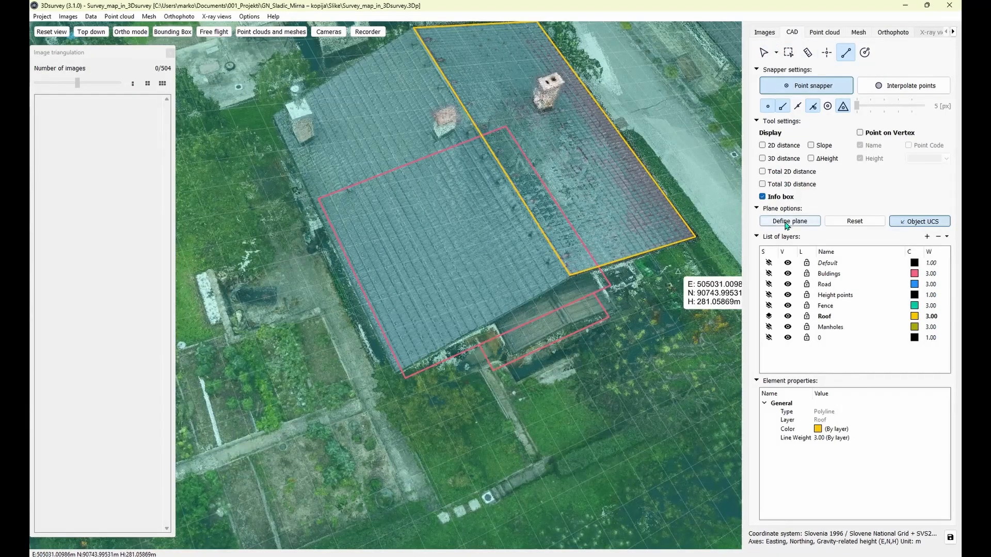
pyautogui.click(850, 223)
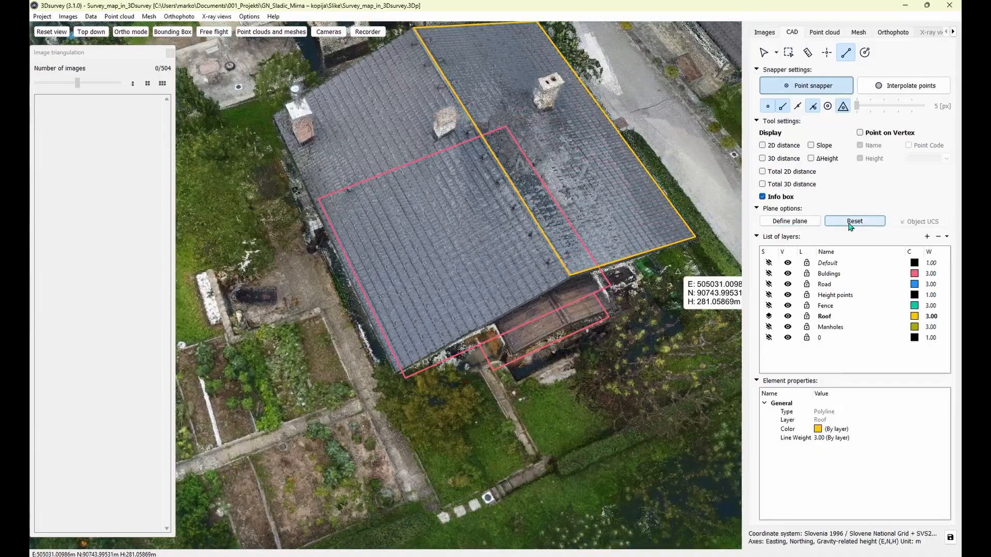
pyautogui.click(790, 221)
pyautogui.click(464, 262)
pyautogui.click(372, 203)
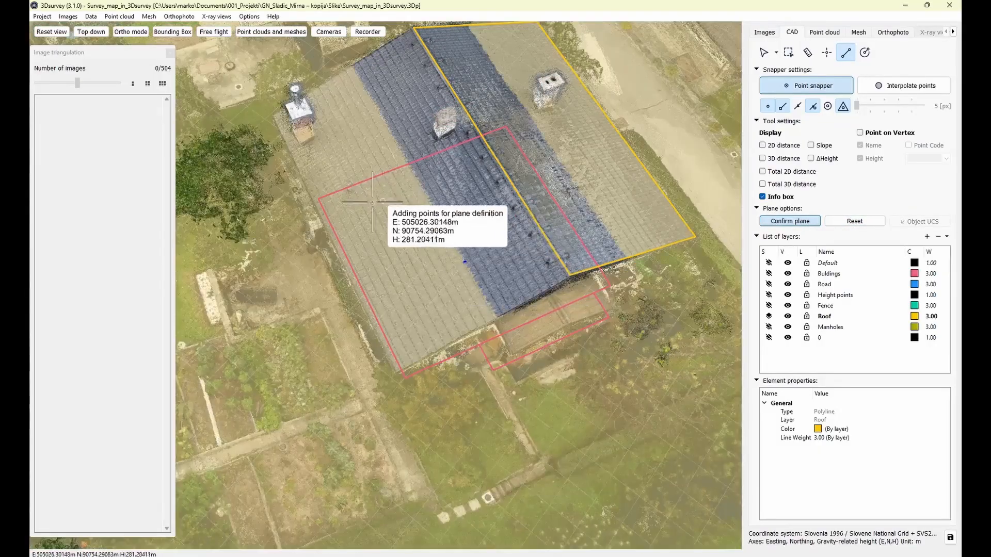
# Add definition points spread across the garden-side roof slope and confirm them as the drawing plane.
pyautogui.click(391, 129)
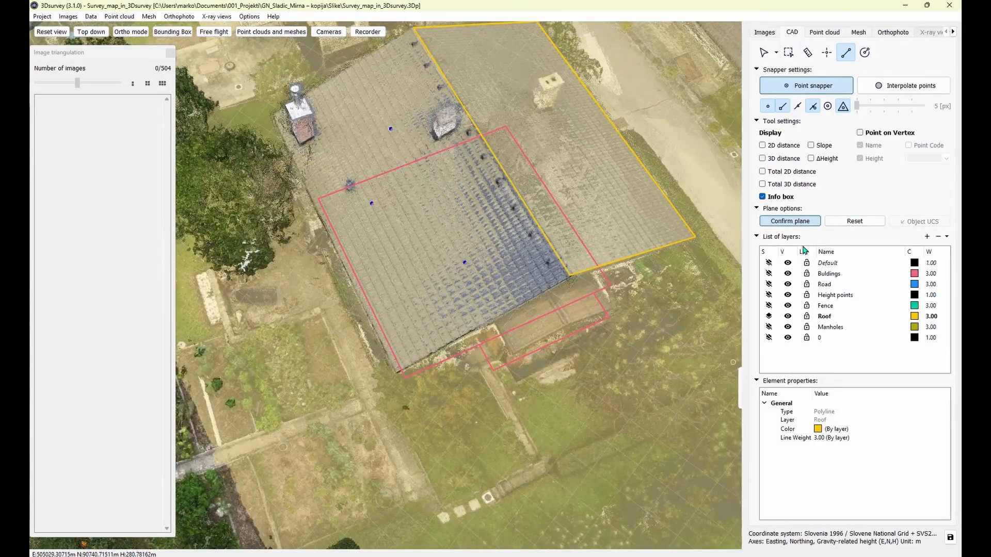
pyautogui.click(445, 203)
pyautogui.click(405, 275)
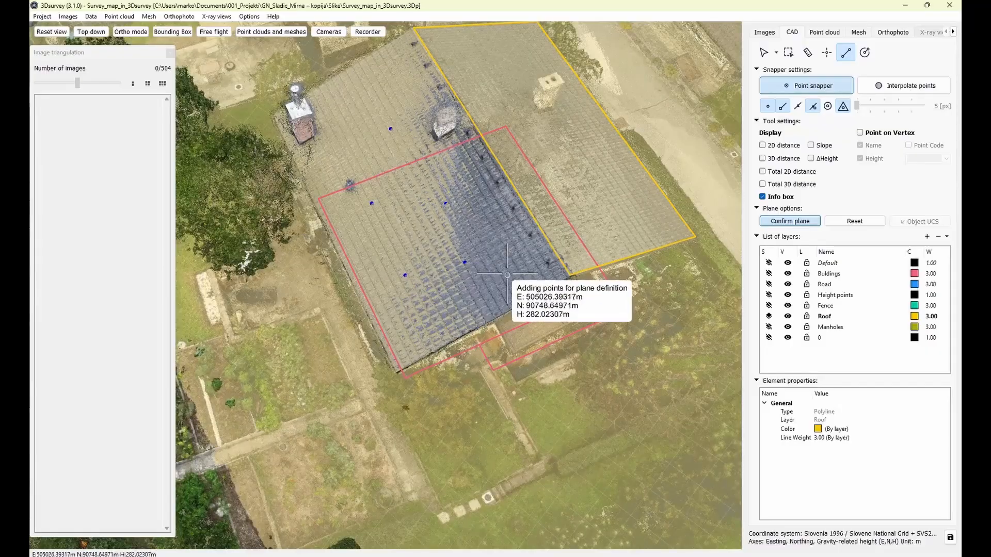
pyautogui.click(507, 275)
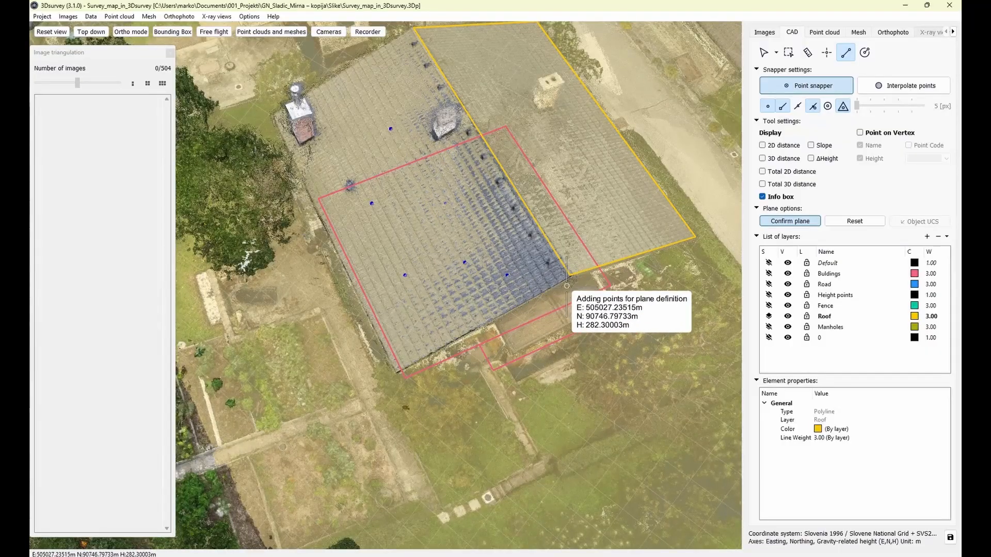
pyautogui.click(808, 221)
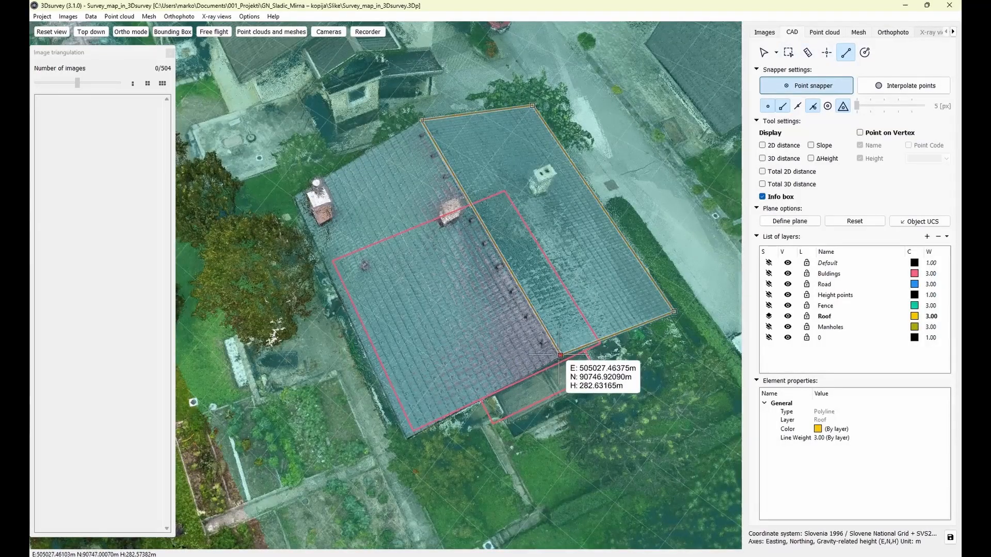
# Trace the garden-side roof slope as a closed polyline on the Roof layer, sharing the ridge corners, and reset the drawing plane.
pyautogui.click(422, 120)
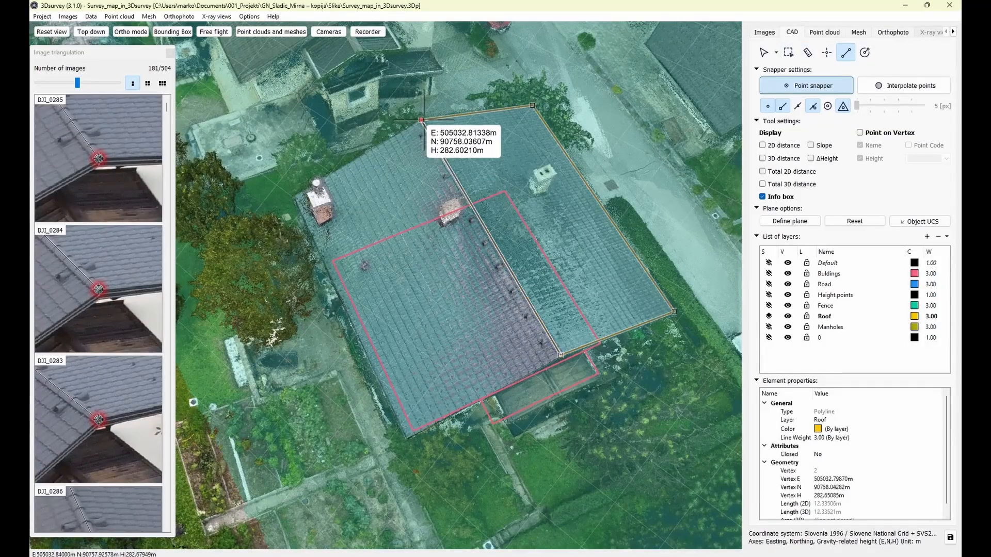
pyautogui.click(421, 119)
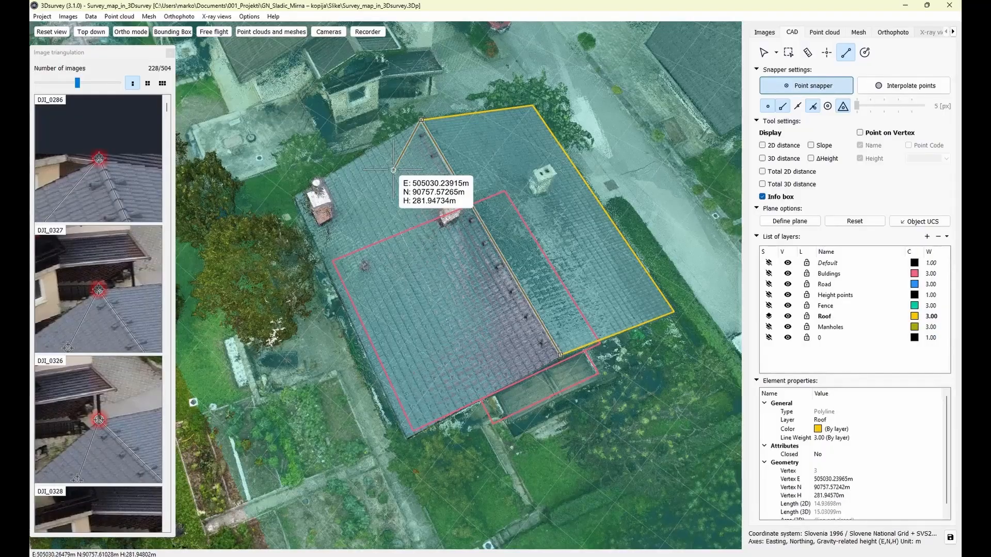
pyautogui.click(291, 197)
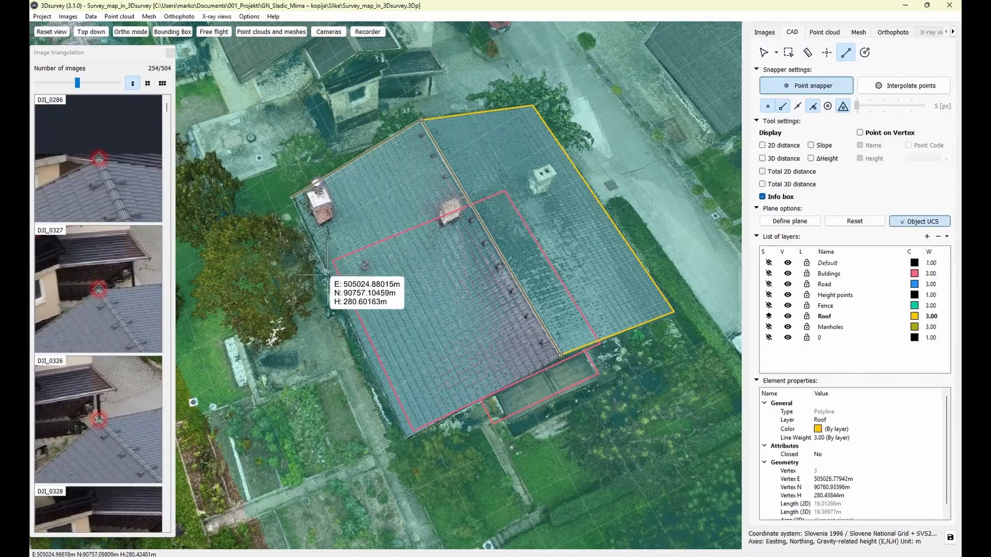
pyautogui.scroll(5, 334, 275)
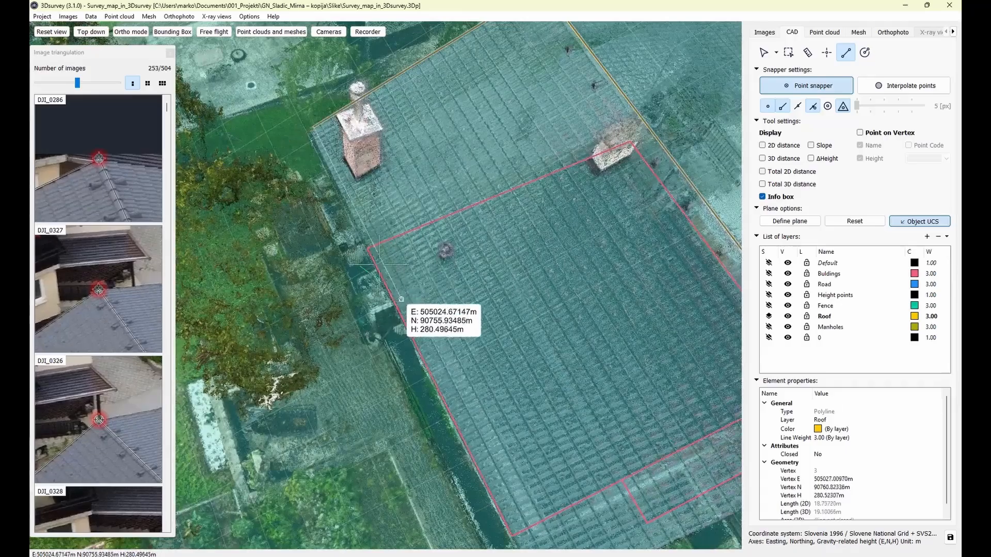
pyautogui.scroll(-3, 365, 226)
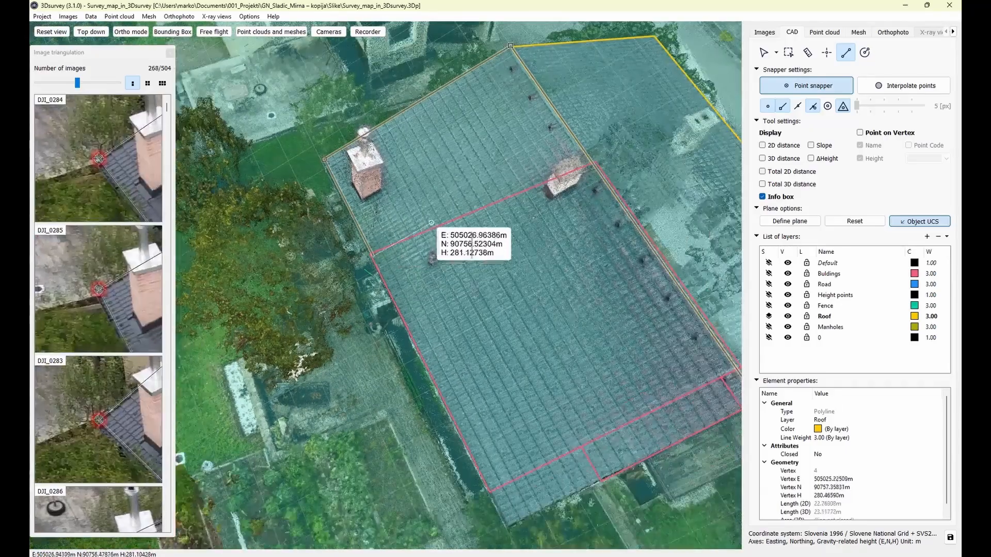
pyautogui.click(490, 488)
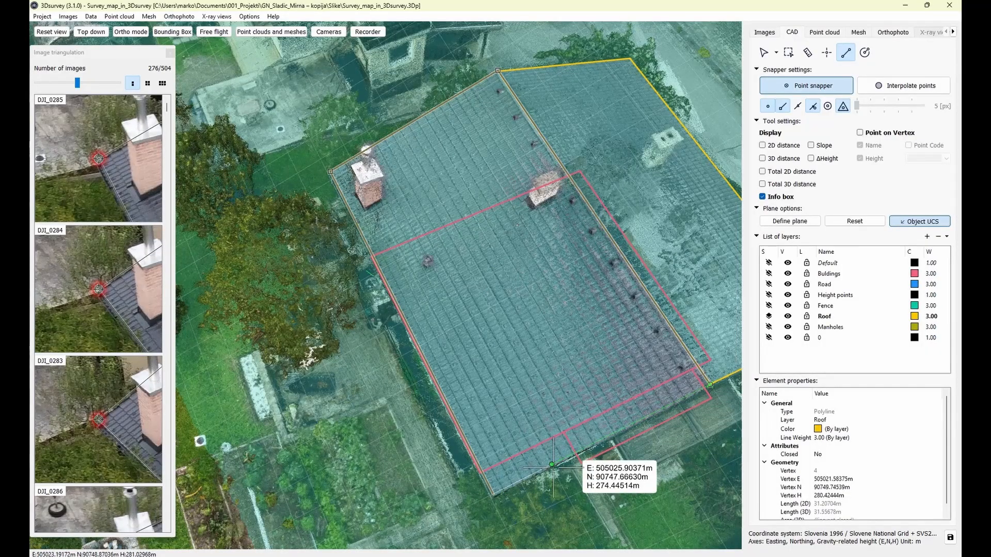
pyautogui.click(710, 383)
pyautogui.scroll(-3, 432, 288)
pyautogui.moveTo(568, 366); pyautogui.dragTo(493, 336)
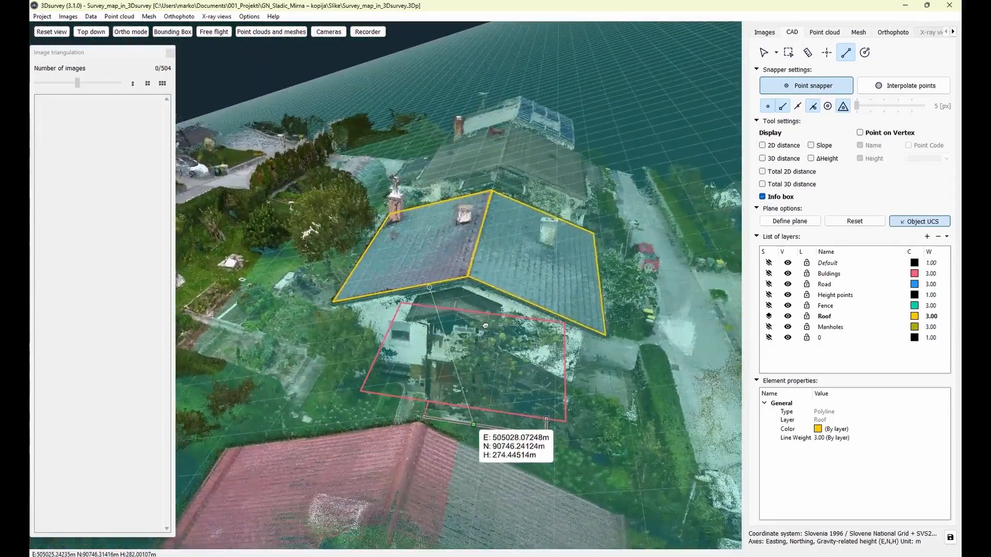
pyautogui.click(854, 222)
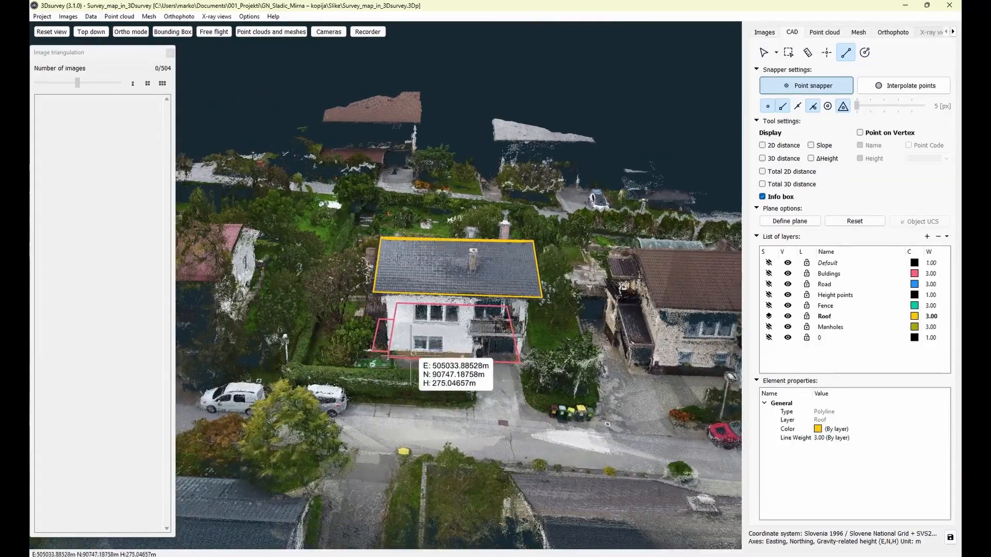
# Examine the two roof outlines and the adjoining street in the point cloud from several angles.
pyautogui.scroll(3, 402, 362)
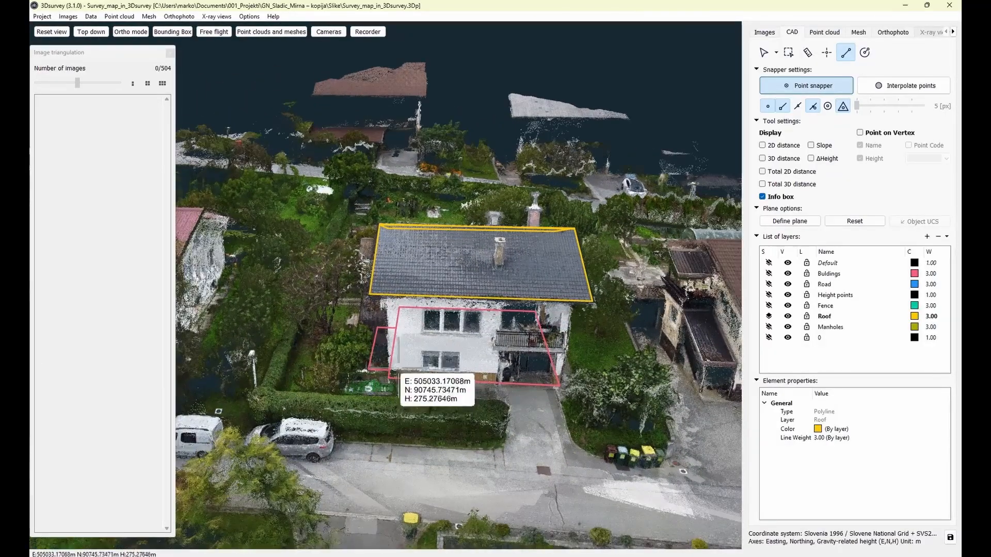
pyautogui.moveTo(452, 413); pyautogui.dragTo(502, 431)
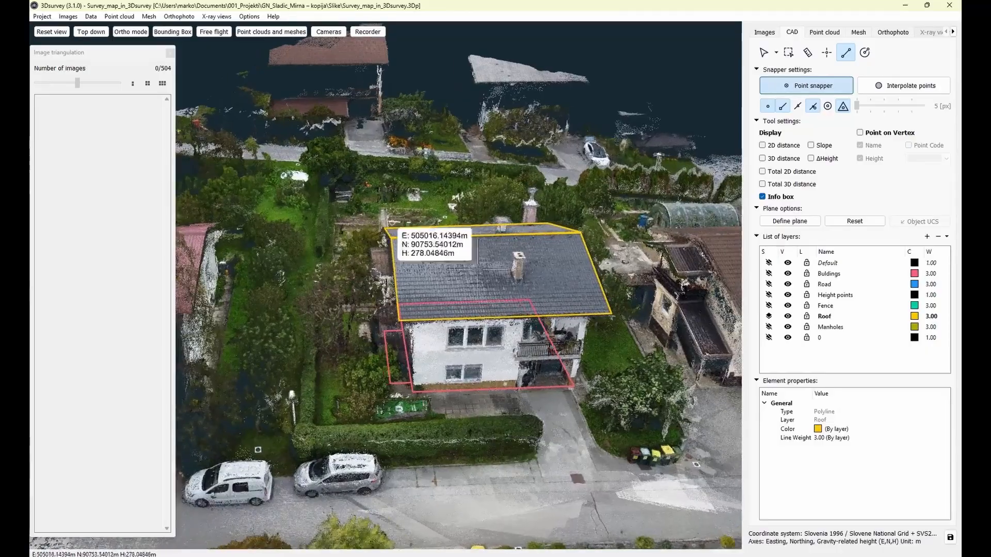
pyautogui.scroll(-3, 468, 285)
pyautogui.moveTo(486, 359); pyautogui.dragTo(537, 273, button='middle')
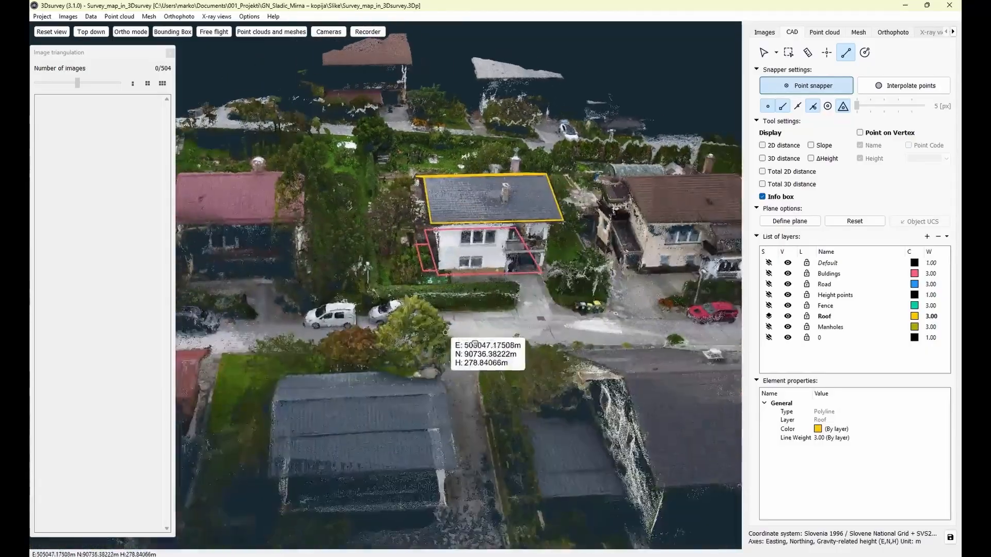
pyautogui.moveTo(443, 327); pyautogui.dragTo(538, 371)
pyautogui.moveTo(537, 372); pyautogui.dragTo(489, 388, button='middle')
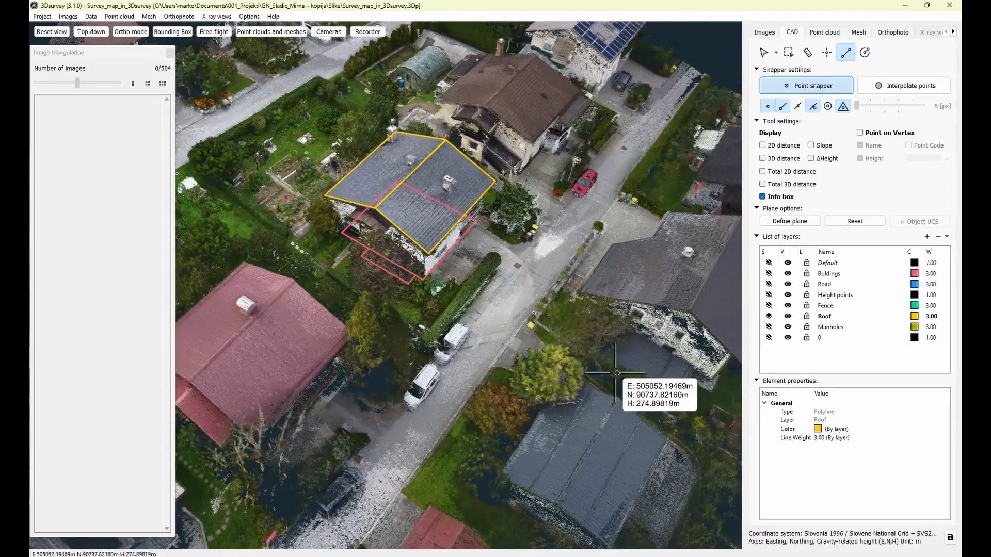
pyautogui.scroll(3, 555, 335)
pyautogui.moveTo(647, 350); pyautogui.dragTo(501, 357, button='middle')
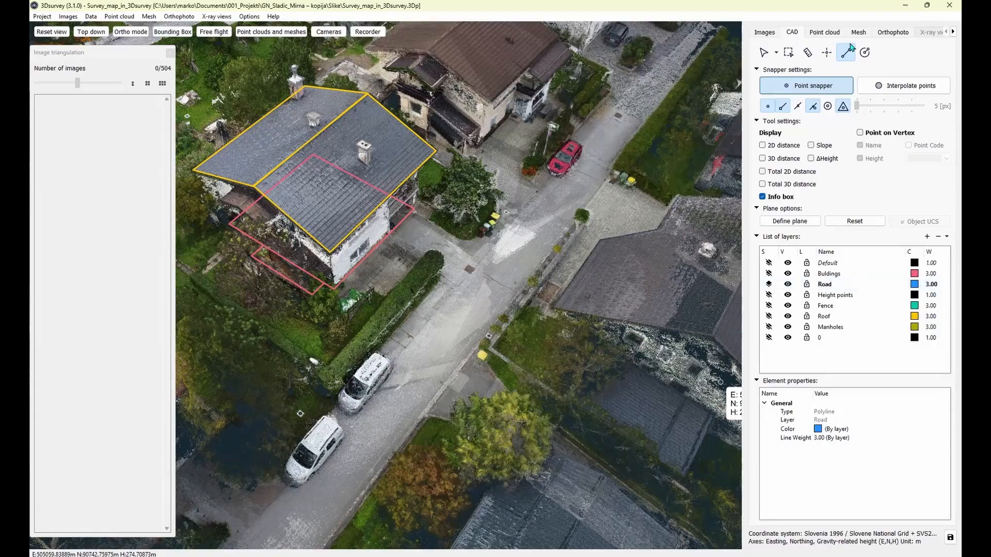
# Start a polyline on the Road layer at the street's edge and refine its first vertex in images DJI_0327 and DJI_0544.
pyautogui.scroll(-3, 502, 304)
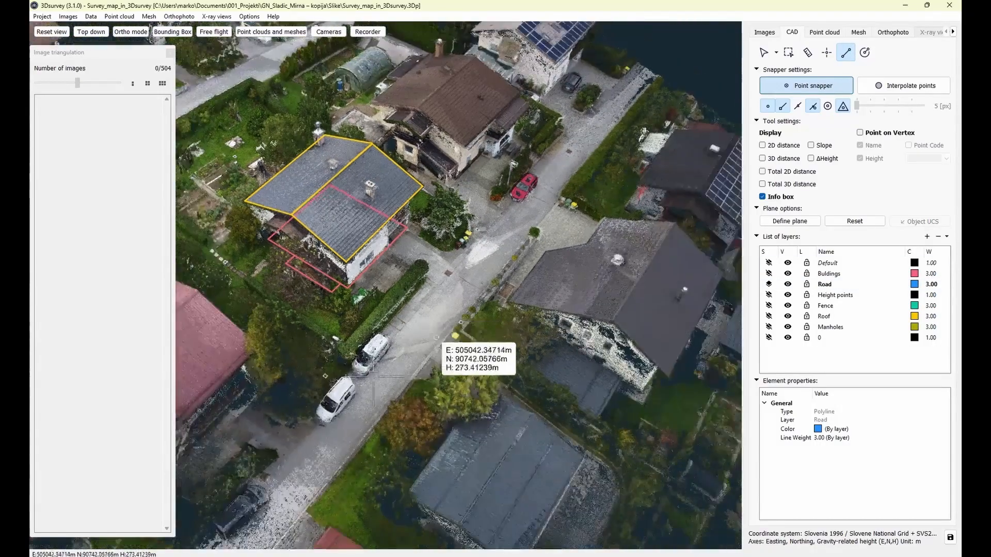
pyautogui.moveTo(360, 373); pyautogui.dragTo(427, 255, button='middle')
pyautogui.moveTo(330, 400); pyautogui.dragTo(412, 399)
pyautogui.scroll(6, 413, 399)
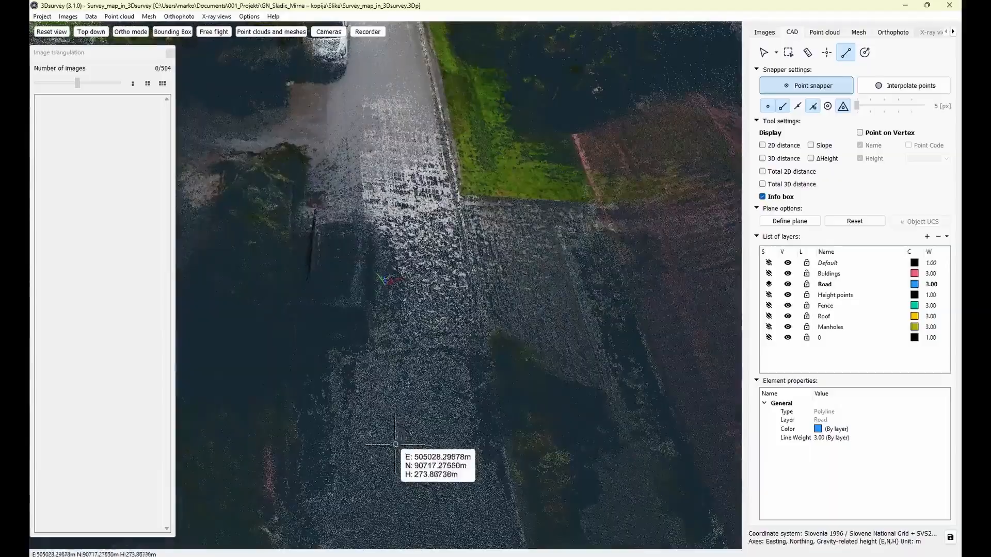
pyautogui.moveTo(447, 448); pyautogui.dragTo(442, 325, button='middle')
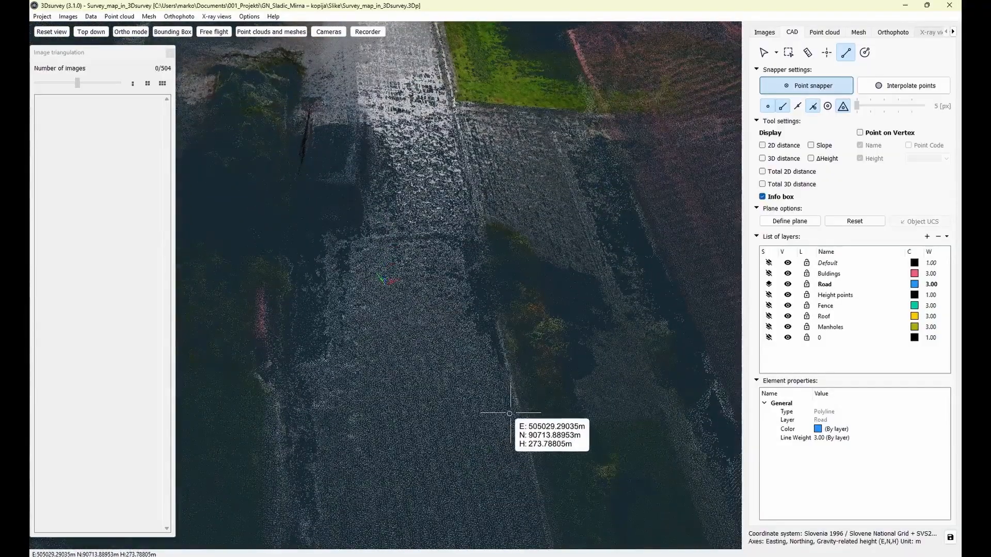
pyautogui.click(515, 416)
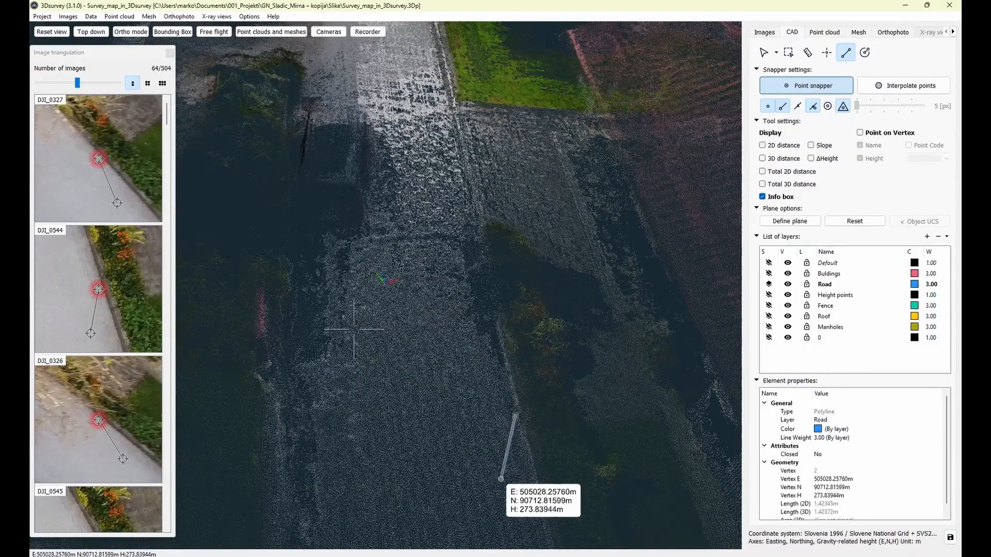
pyautogui.click(103, 156)
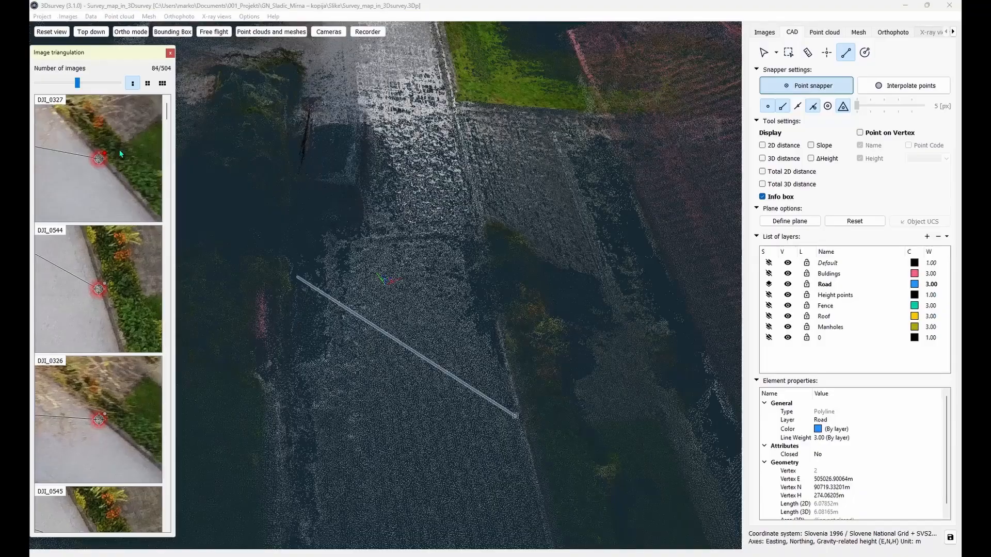
pyautogui.click(100, 286)
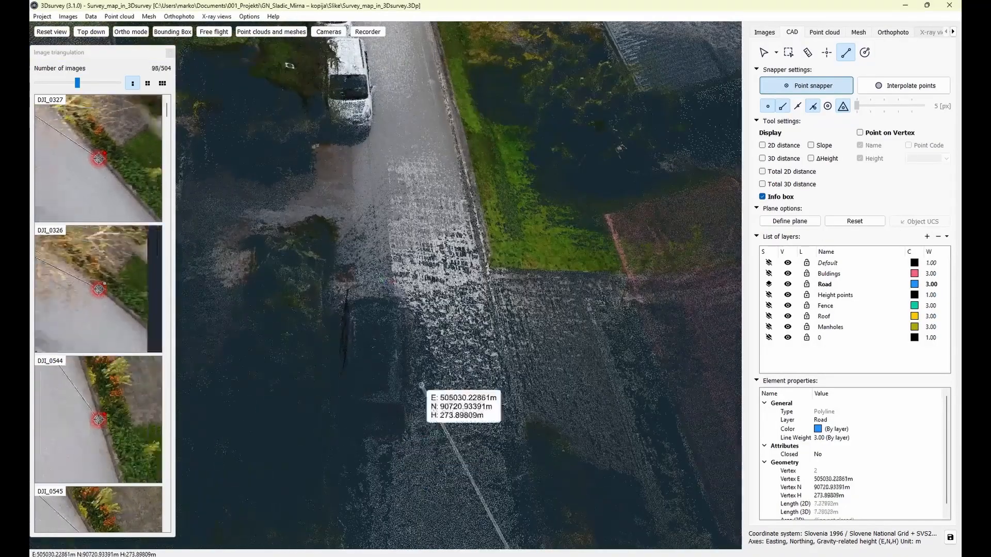
# Extend the road edge polyline about 11 m to the corner between the grass and the paving, and finish it there.
pyautogui.click(485, 262)
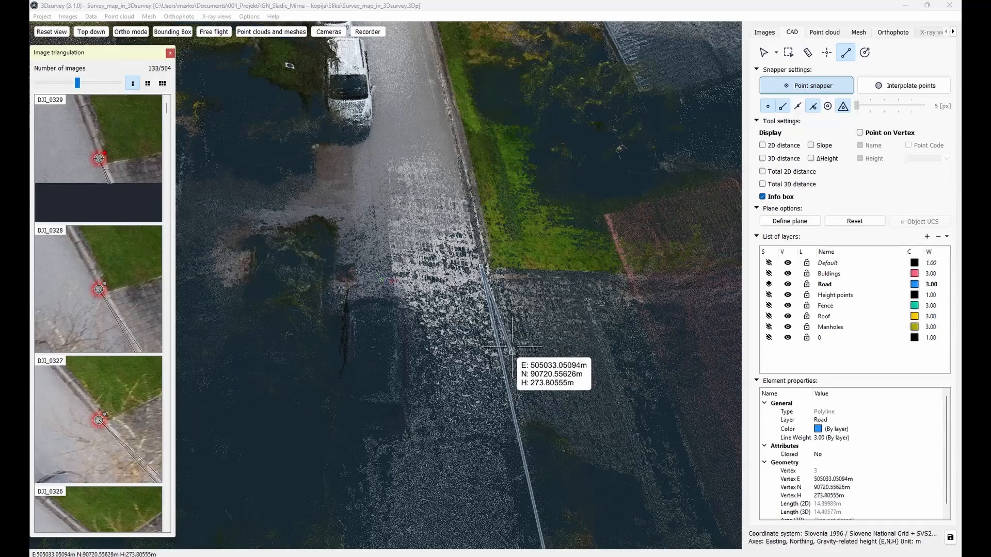
pyautogui.moveTo(409, 135); pyautogui.dragTo(464, 270, button='middle')
pyautogui.moveTo(464, 269); pyautogui.dragTo(420, 243)
pyautogui.scroll(3, 432, 312)
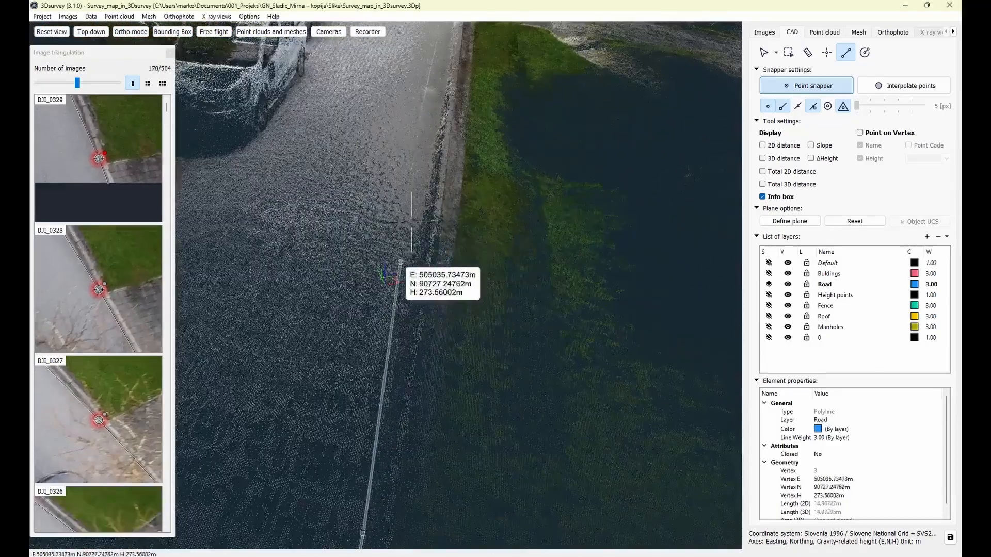
pyautogui.scroll(2, 406, 233)
pyautogui.moveTo(407, 232); pyautogui.dragTo(414, 274, button='middle')
pyautogui.scroll(3, 413, 275)
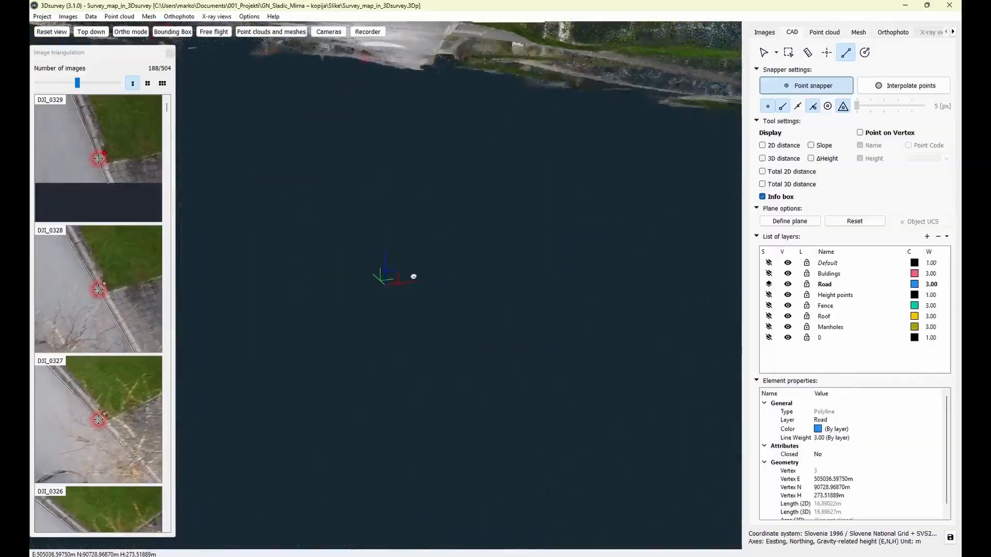
pyautogui.scroll(-3, 414, 276)
pyautogui.rightClick(440, 132)
# Hide the point cloud PointCloud_2024_09_24-00_30_45 and display the textured mesh for the CAD drawing.
pyautogui.moveTo(433, 145); pyautogui.dragTo(431, 227)
pyautogui.moveTo(428, 331); pyautogui.dragTo(430, 293)
pyautogui.moveTo(382, 236); pyautogui.dragTo(365, 261)
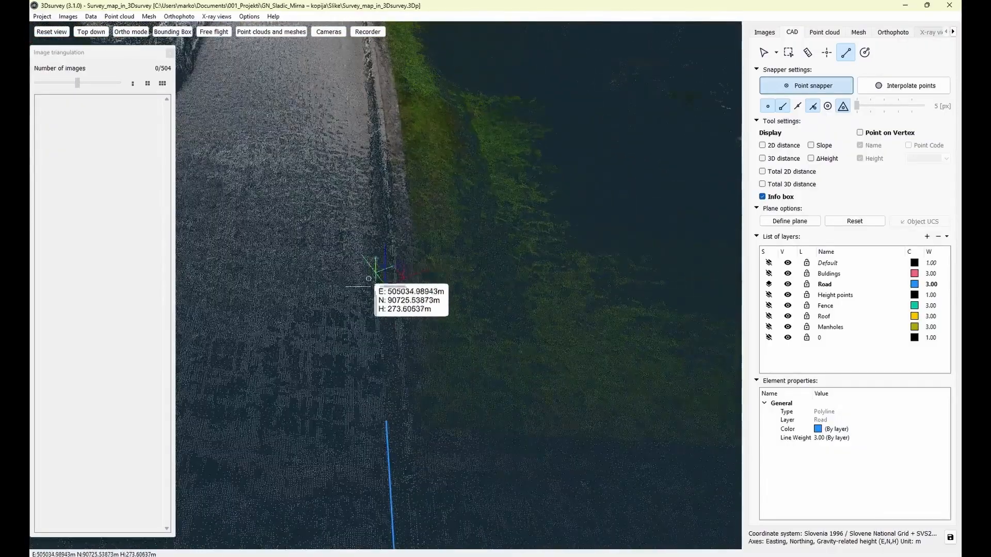
pyautogui.scroll(3, 387, 405)
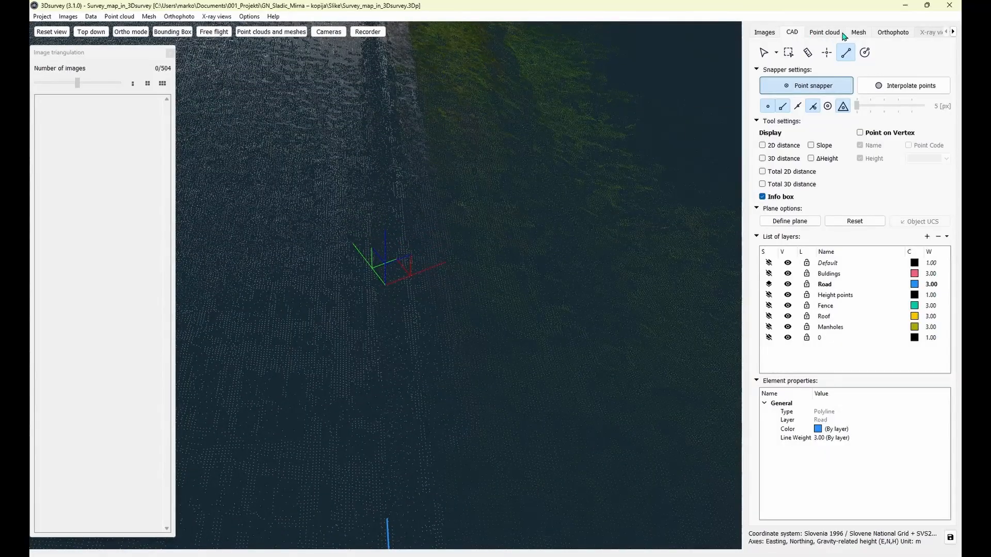
pyautogui.click(833, 34)
pyautogui.click(778, 68)
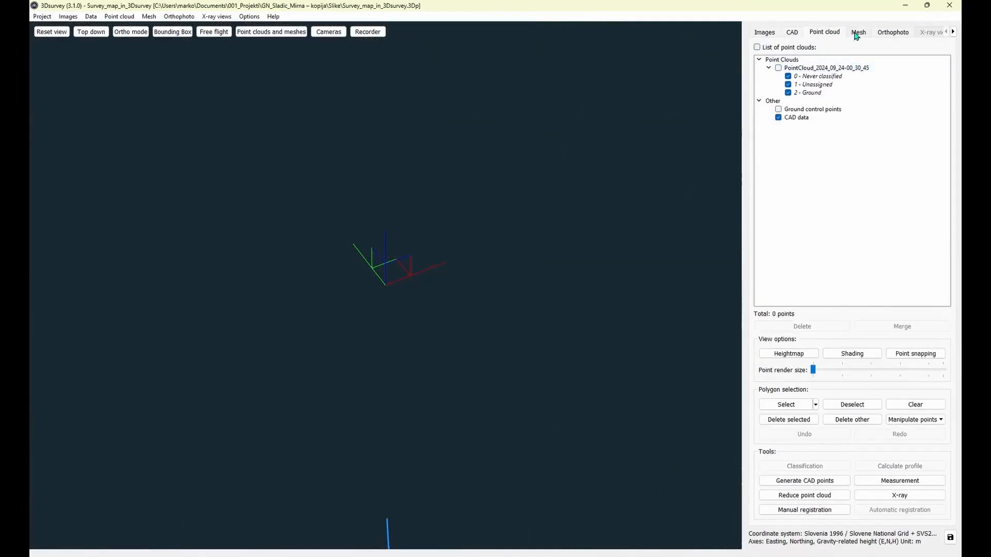
pyautogui.click(857, 33)
pyautogui.click(793, 33)
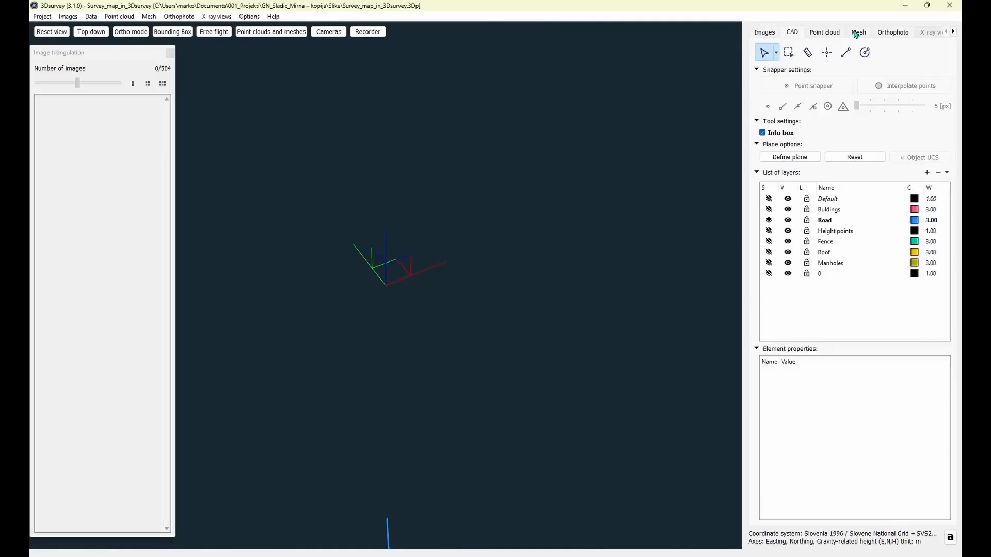
pyautogui.click(857, 32)
pyautogui.click(779, 86)
pyautogui.click(790, 33)
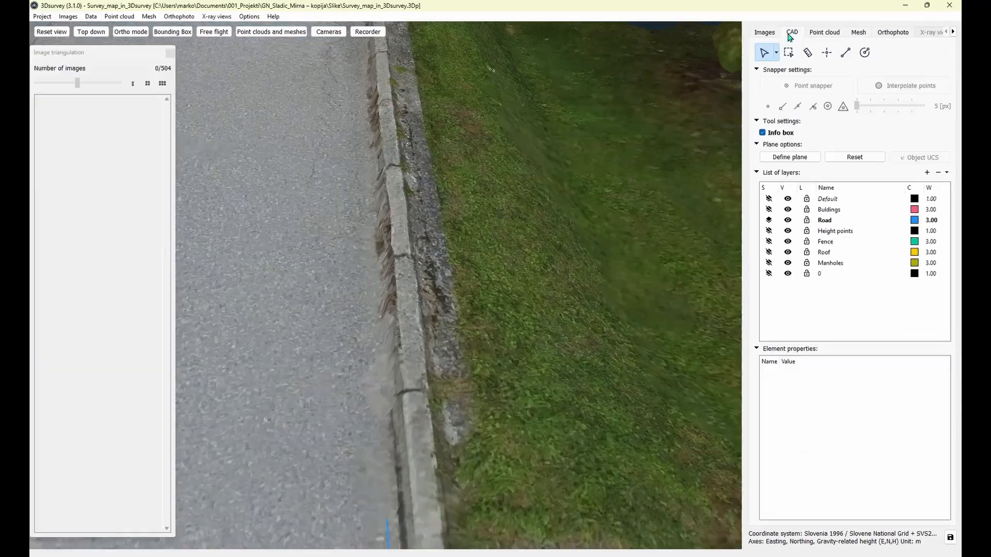
# Move the road polyline's end vertex onto the foot of the curb in the mesh.
pyautogui.moveTo(423, 382); pyautogui.dragTo(369, 196, button='middle')
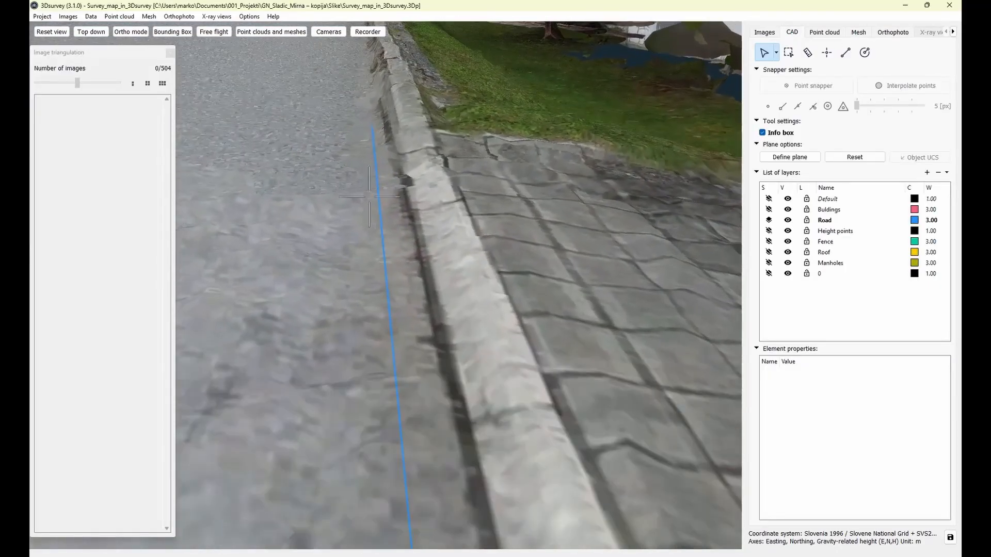
pyautogui.click(372, 128)
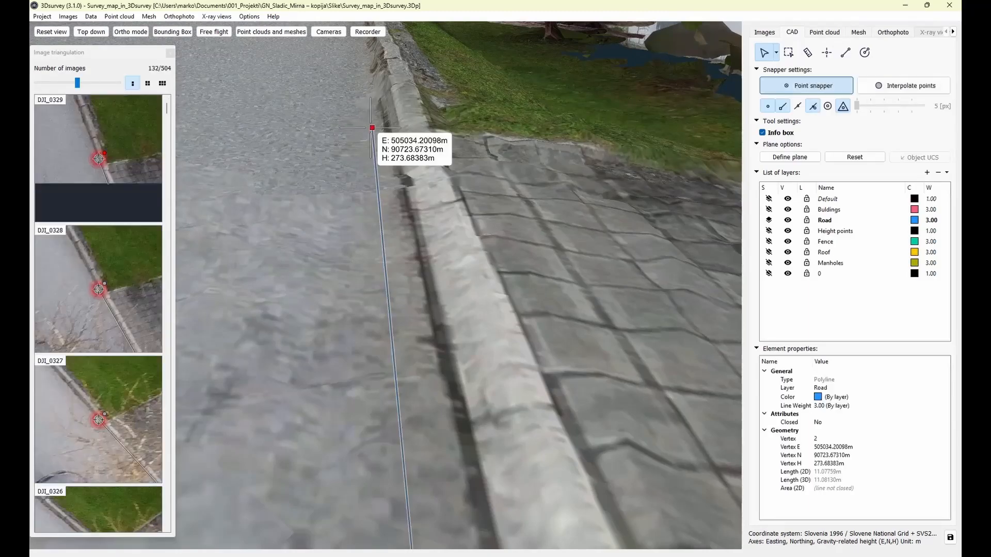
pyautogui.moveTo(371, 128); pyautogui.dragTo(390, 132)
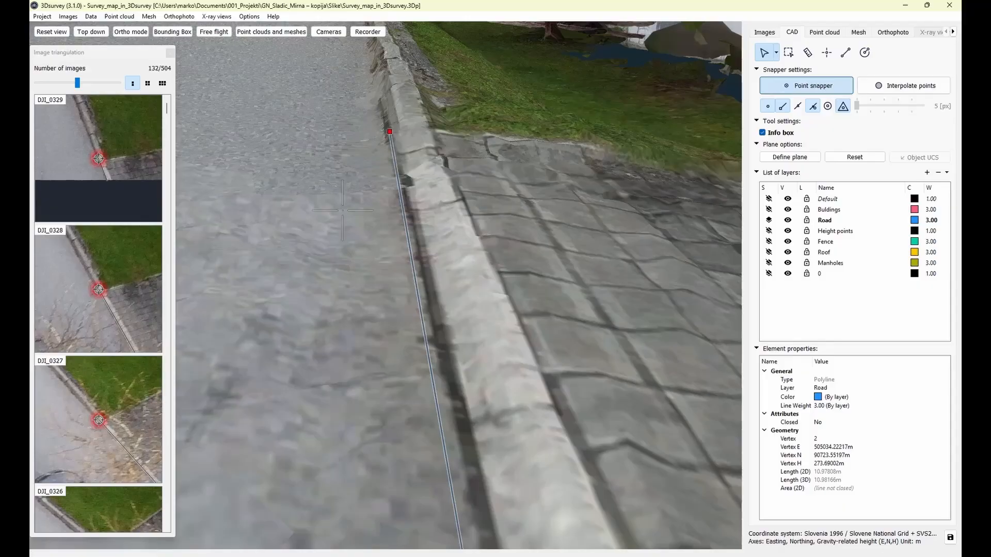
pyautogui.moveTo(342, 210); pyautogui.dragTo(367, 243, button='middle')
pyautogui.scroll(5, 401, 217)
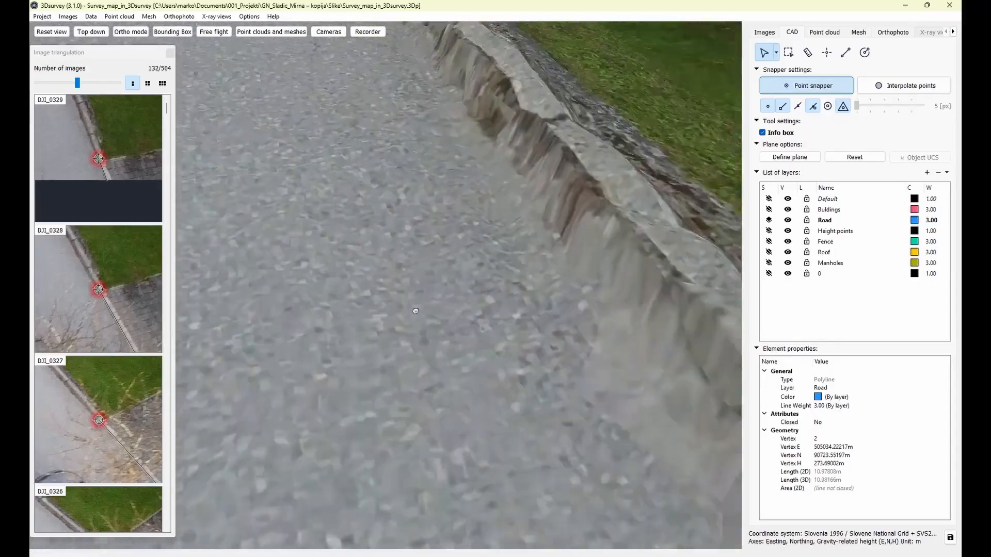
# Start a new Road layer polyline from the existing road polyline's end vertex at the corner between grass and paving.
pyautogui.click(443, 242)
pyautogui.moveTo(459, 253); pyautogui.dragTo(427, 211)
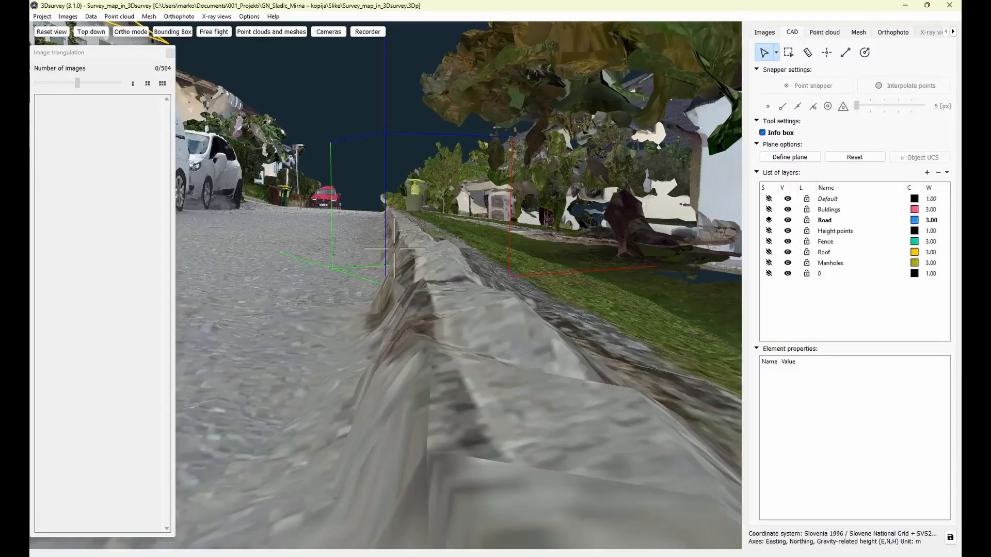
pyautogui.moveTo(394, 248); pyautogui.dragTo(420, 362)
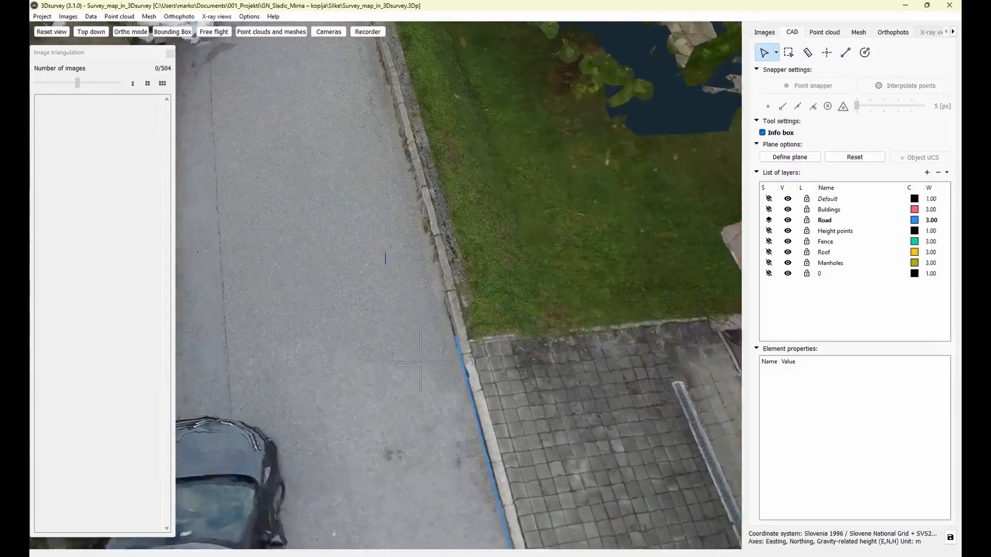
pyautogui.scroll(2, 414, 250)
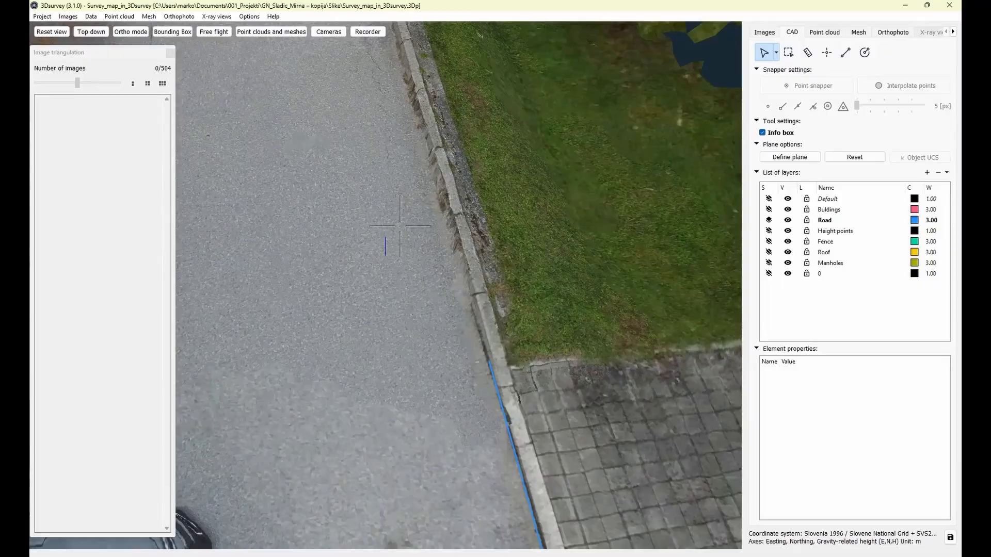
pyautogui.click(847, 52)
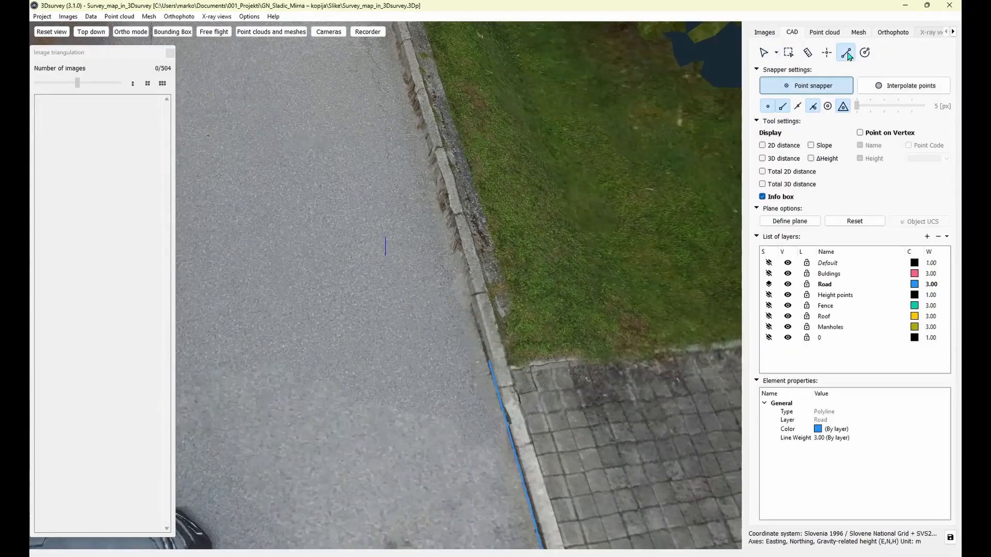
pyautogui.click(489, 361)
# Place the next road edge vertex at the foot of the curb about 5.7 m along, using a horizontal plane at road surface height.
pyautogui.moveTo(385, 137); pyautogui.dragTo(377, 181, button='middle')
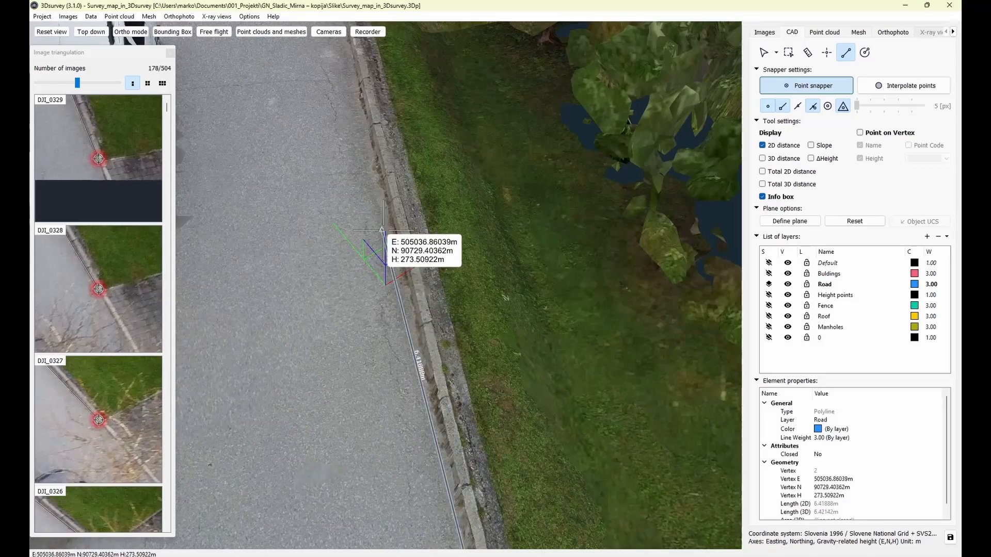
pyautogui.scroll(1, 375, 216)
pyautogui.scroll(1, 377, 203)
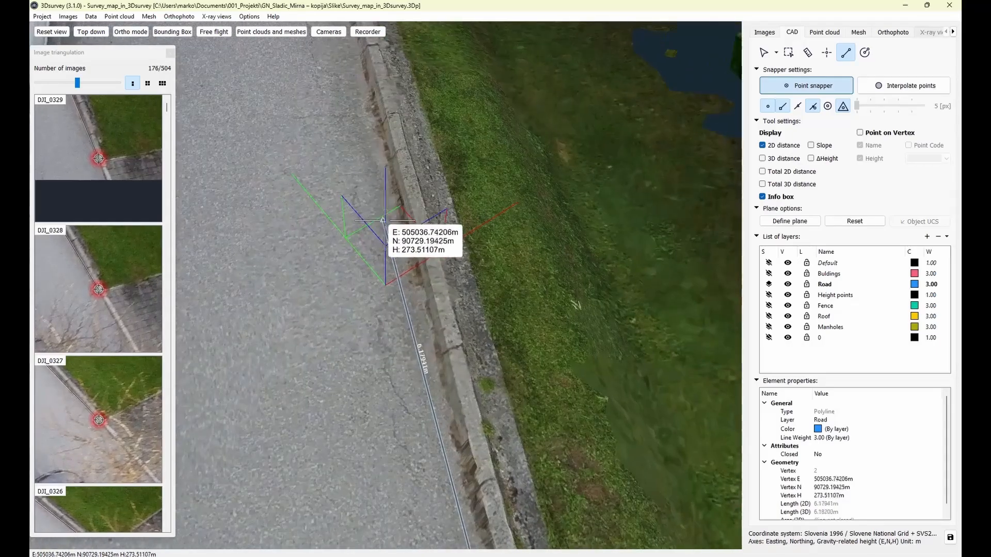
pyautogui.scroll(3, 403, 254)
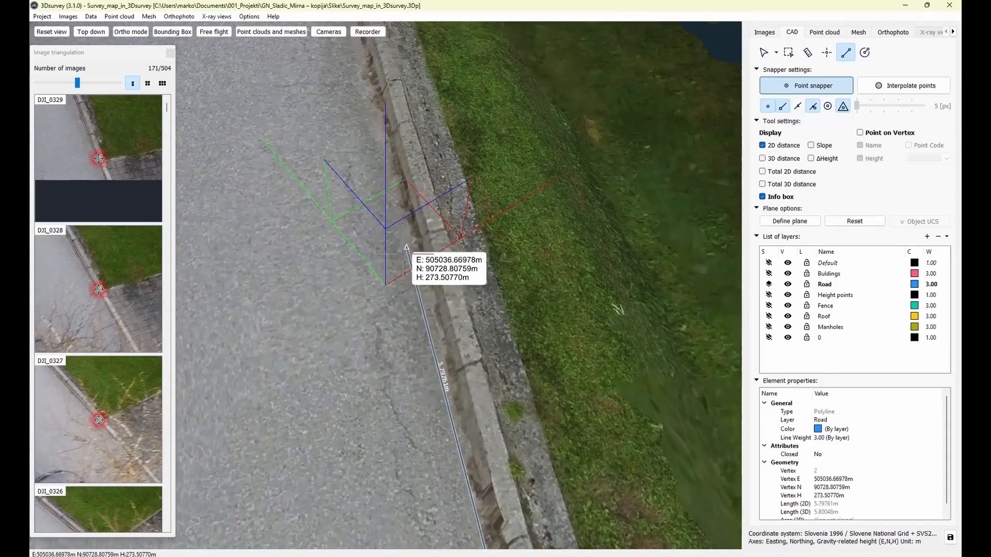
pyautogui.moveTo(395, 246); pyautogui.dragTo(396, 232)
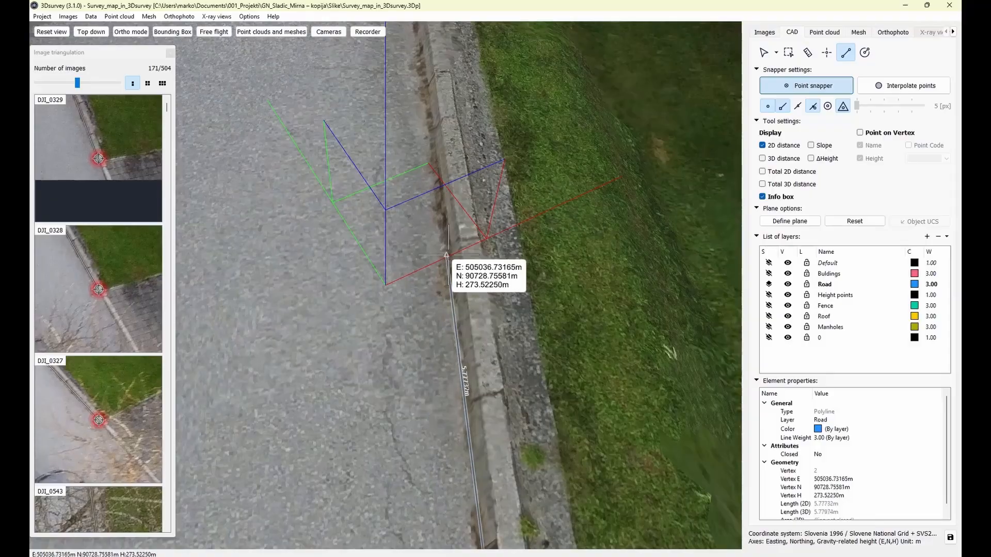
pyautogui.moveTo(446, 252); pyautogui.dragTo(458, 175)
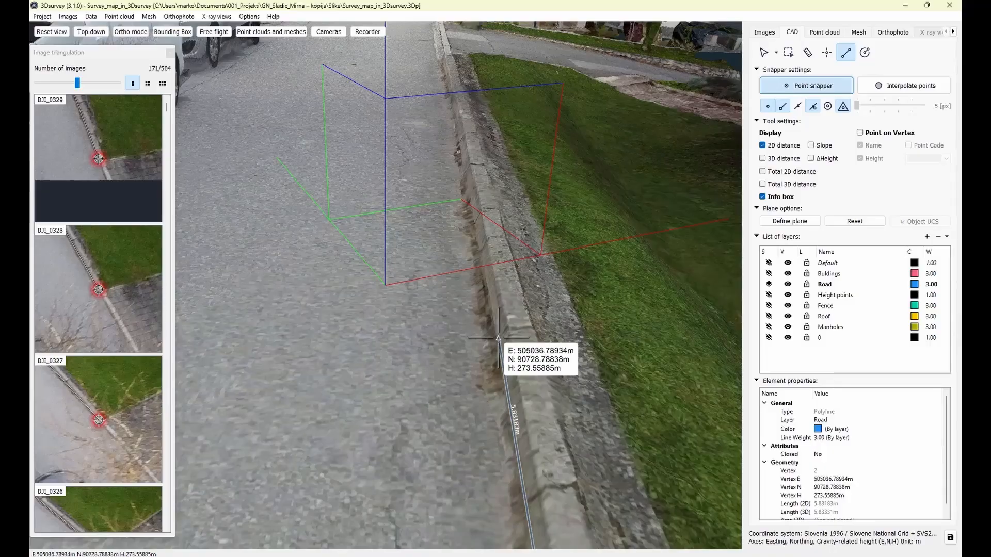
pyautogui.click(441, 356)
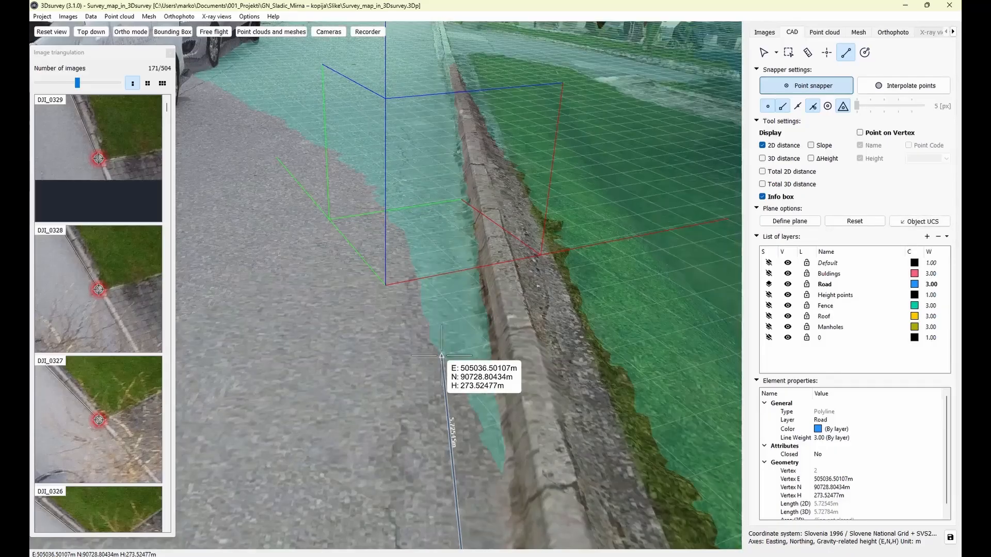
pyautogui.click(499, 358)
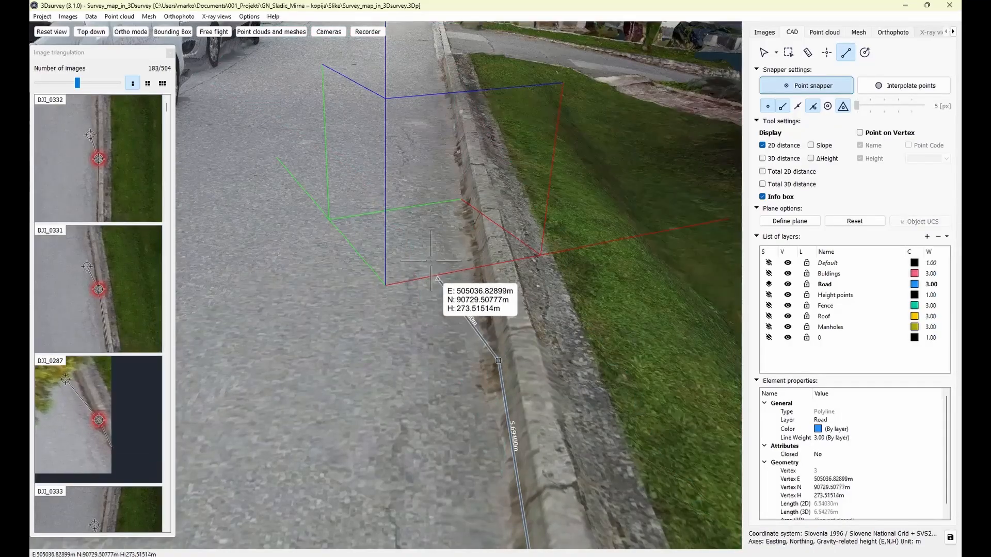
# Extend the road edge with segments of about 3.3 m and 3.7 m, and finish the polyline where the grass strip meets the driveway.
pyautogui.scroll(3, 433, 263)
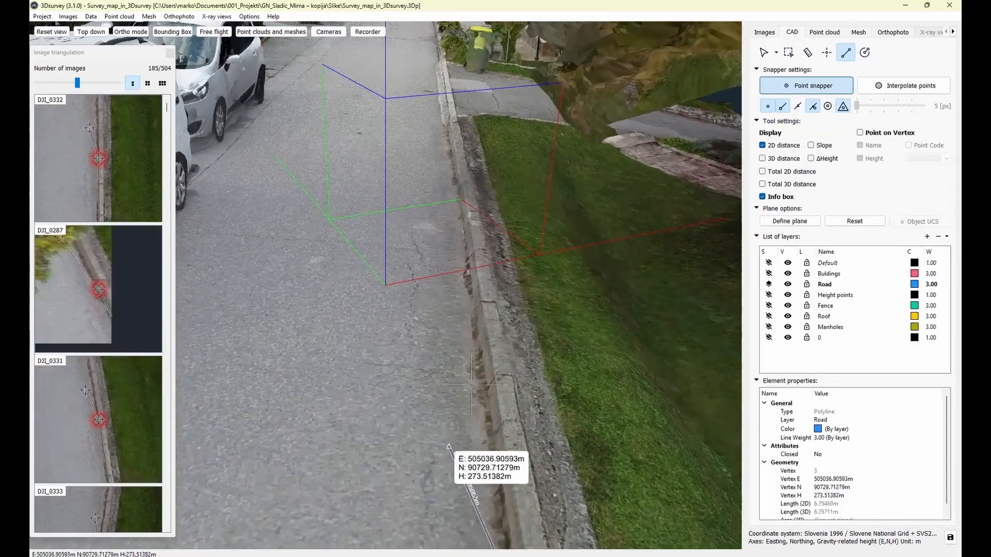
pyautogui.click(472, 278)
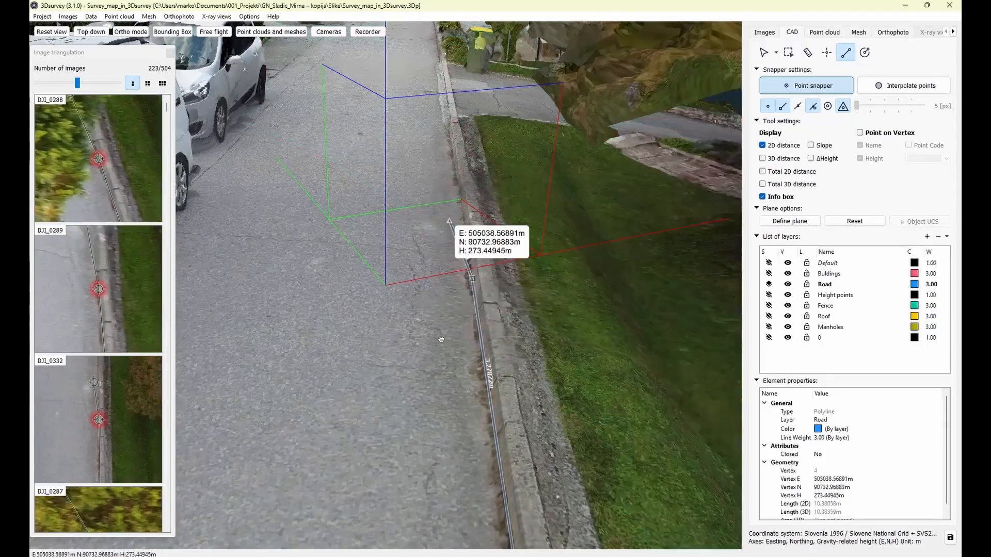
pyautogui.moveTo(441, 339); pyautogui.dragTo(449, 348, button='middle')
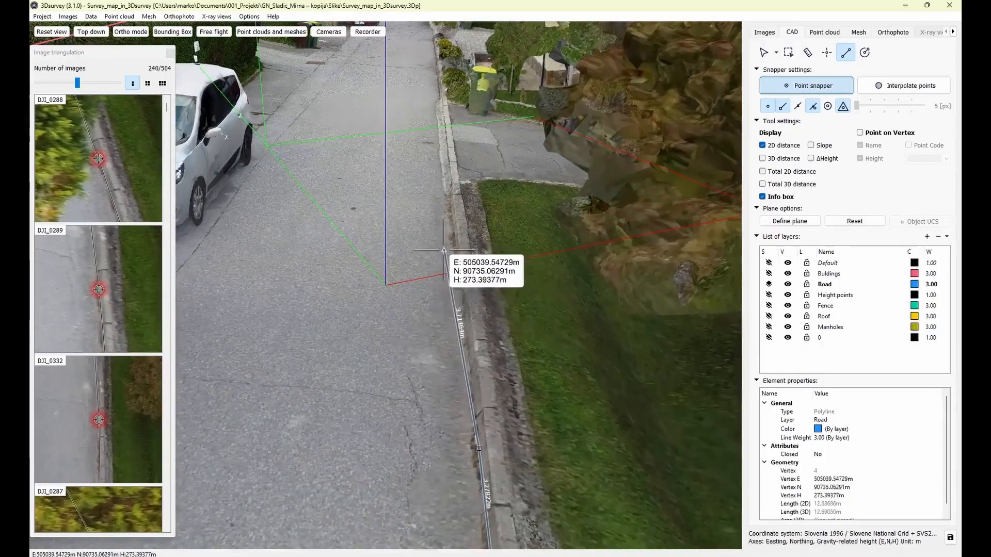
pyautogui.press('p')
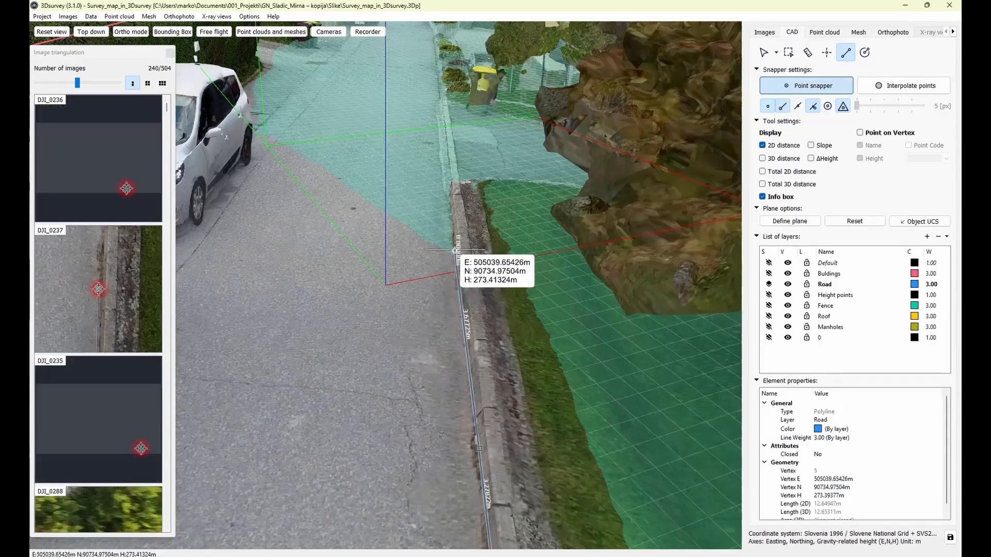
pyautogui.click(455, 251)
pyautogui.scroll(3, 454, 251)
pyautogui.moveTo(344, 364); pyautogui.dragTo(362, 510, button='middle')
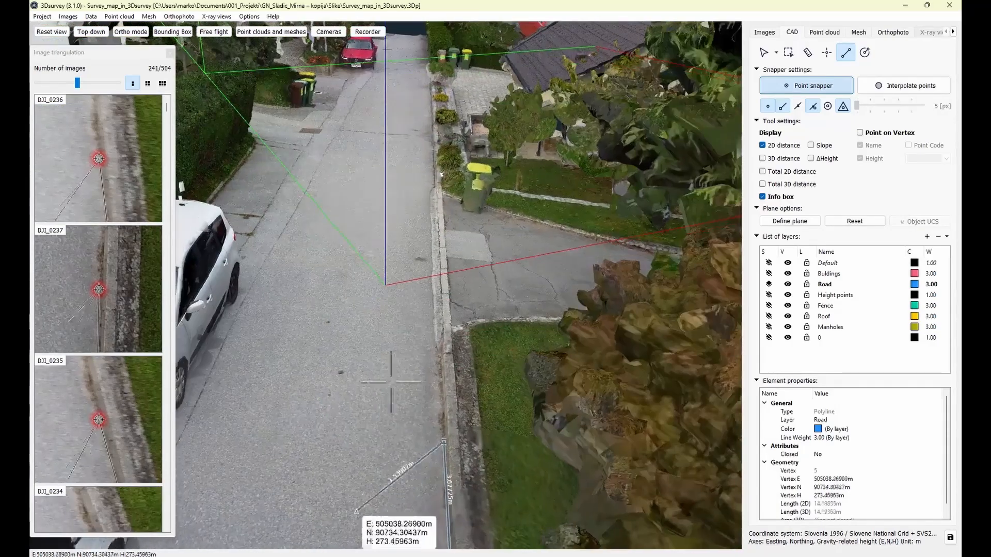
pyautogui.click(443, 329)
pyautogui.rightClick(442, 329)
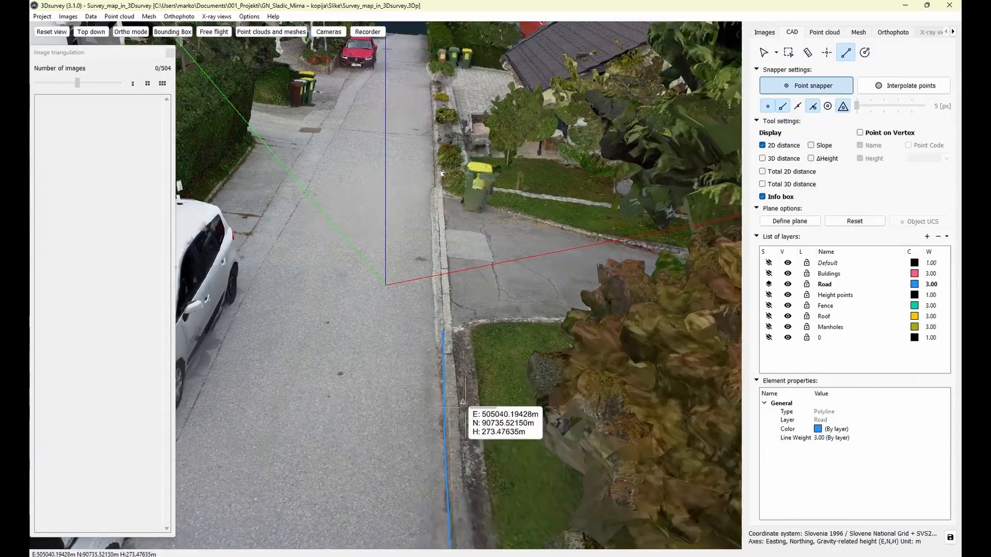
# Start another Road polyline at the finished line's end and add a curb vertex beside the light patch in the driveway.
pyautogui.moveTo(445, 404)
pyautogui.mouseDown()
pyautogui.moveTo(443, 384)
pyautogui.moveTo(412, 352)
pyautogui.moveTo(465, 393)
pyautogui.moveTo(485, 444)
pyautogui.moveTo(382, 393)
pyautogui.moveTo(370, 327)
pyautogui.moveTo(432, 415)
pyautogui.mouseUp()
pyautogui.doubleClick(443, 384)
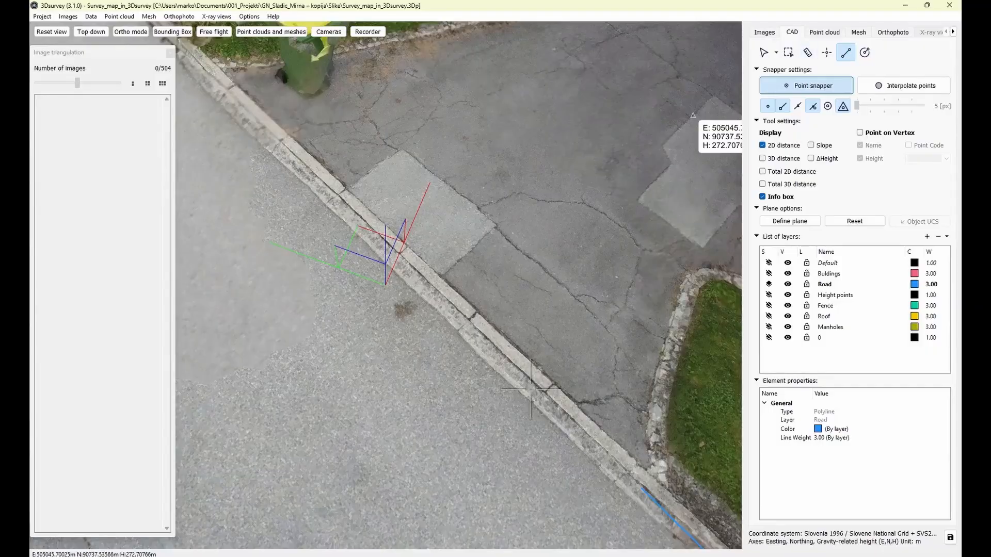
pyautogui.click(640, 488)
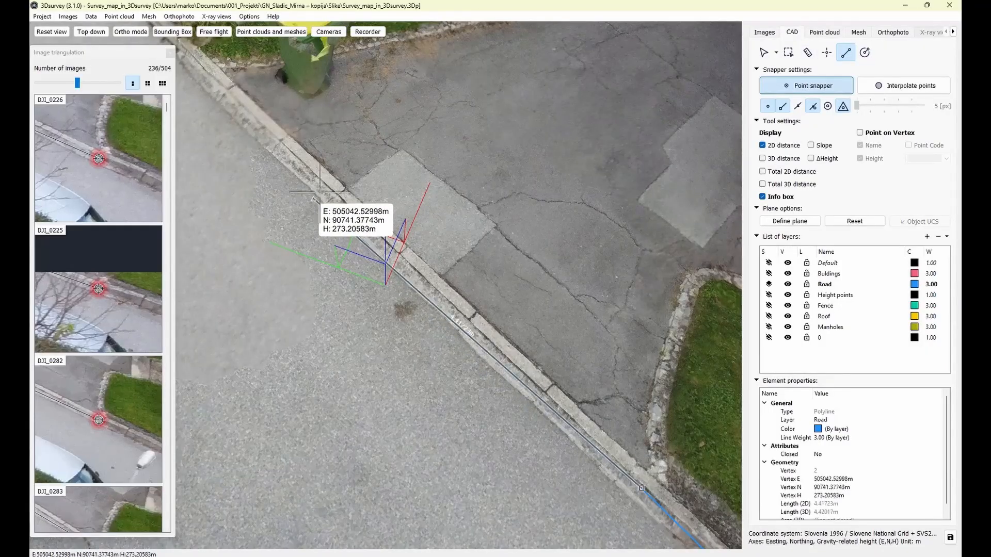
pyautogui.click(336, 194)
# Examine from street level how the newly placed road vertex sits on the flat curb.
pyautogui.moveTo(307, 244); pyautogui.dragTo(393, 344, button='middle')
pyautogui.scroll(3, 273, 135)
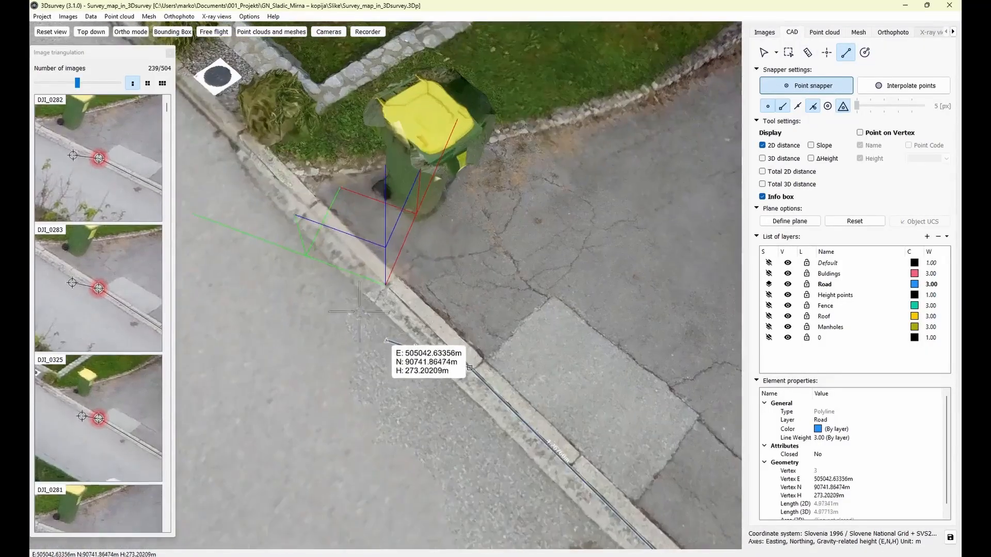
pyautogui.moveTo(281, 105); pyautogui.dragTo(342, 305, button='middle')
pyautogui.moveTo(356, 393); pyautogui.dragTo(361, 276, button='middle')
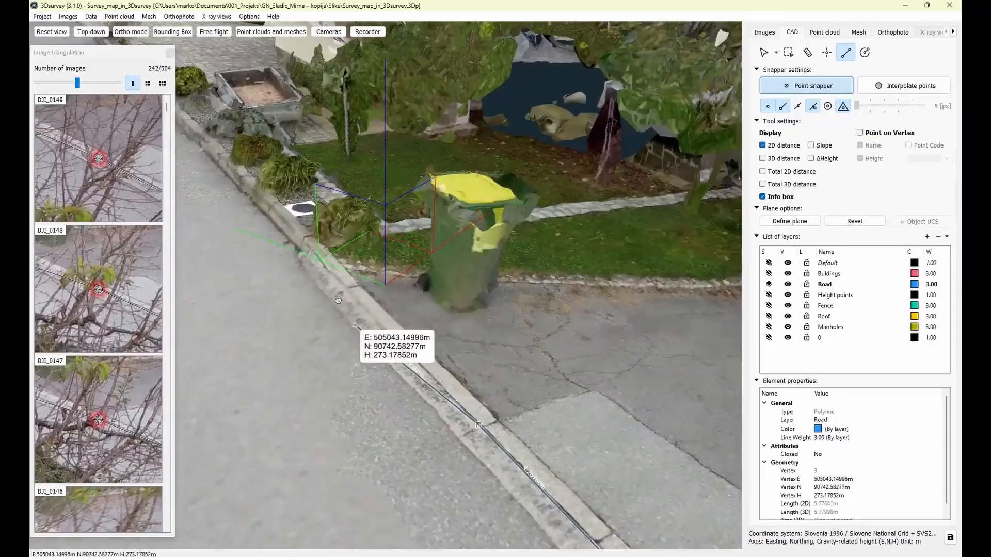
pyautogui.moveTo(480, 459); pyautogui.dragTo(367, 350)
pyautogui.moveTo(481, 458); pyautogui.dragTo(378, 286, button='middle')
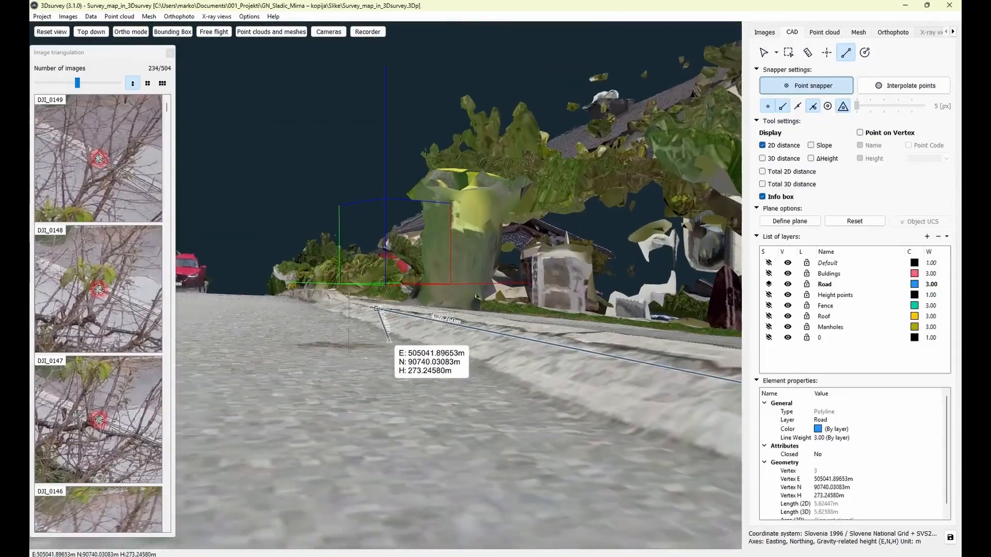
pyautogui.moveTo(312, 281); pyautogui.dragTo(320, 354, button='middle')
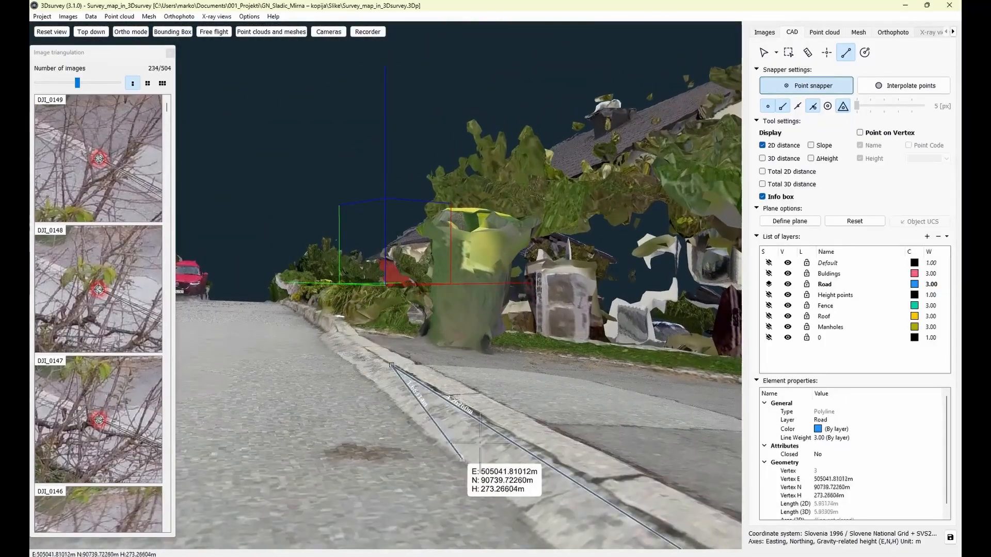
# Add a curb vertex near the circular target marker, about 7.3 m from the polyline's start, using a horizontal plane at road height.
pyautogui.scroll(3, 393, 372)
pyautogui.moveTo(340, 295); pyautogui.dragTo(367, 412, button='middle')
pyautogui.moveTo(340, 369); pyautogui.dragTo(447, 533, button='middle')
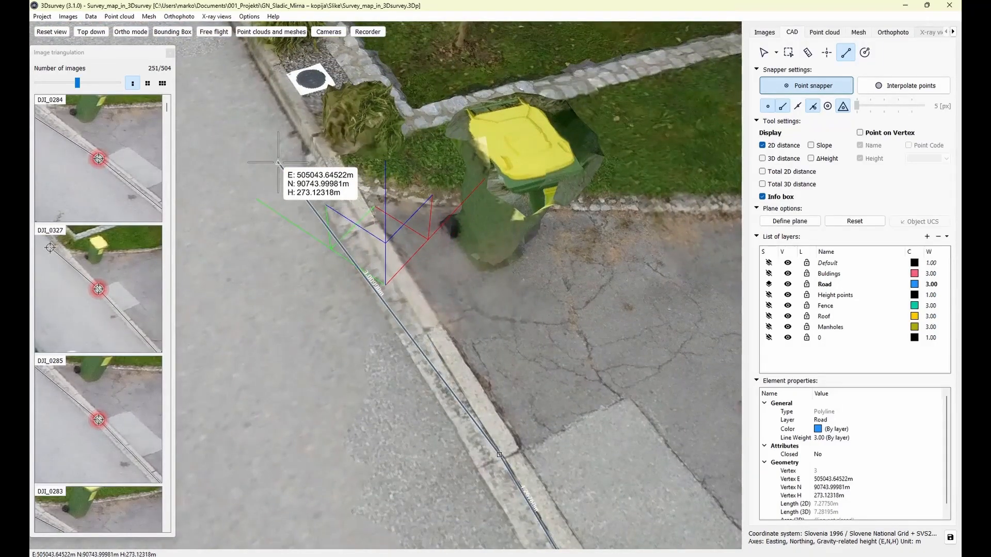
pyautogui.press('h')
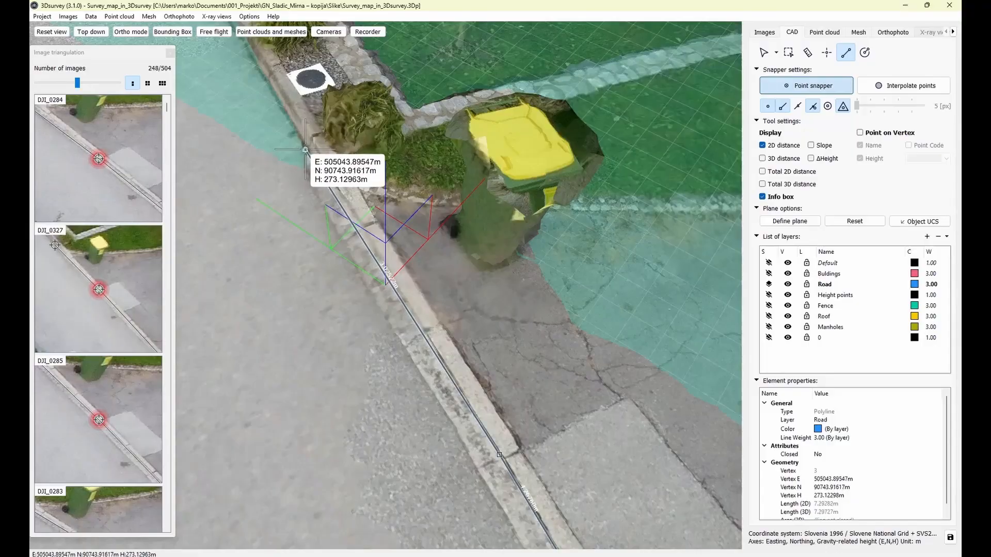
pyautogui.press('h')
pyautogui.press('h')
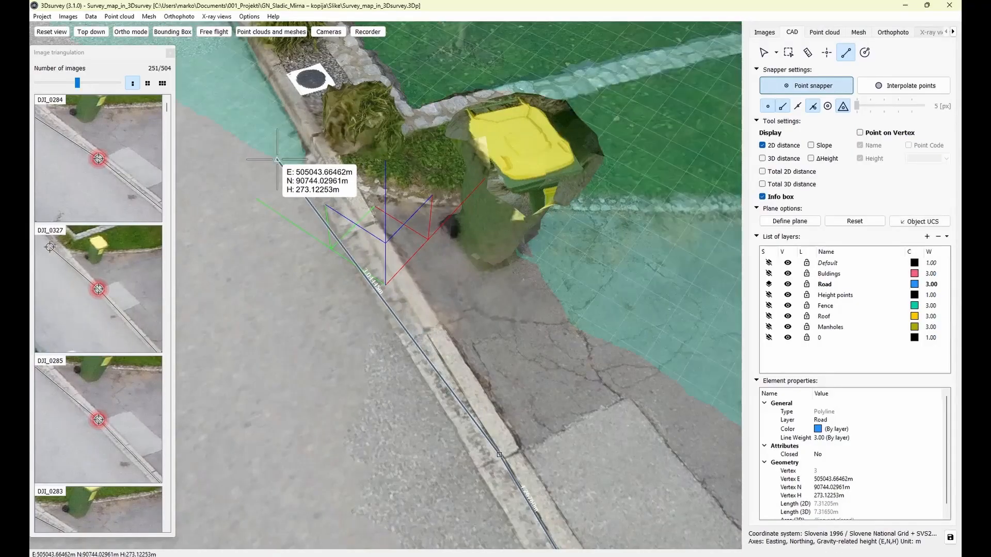
pyautogui.click(306, 149)
pyautogui.press('h')
# Continue the road edge along the planting strip with segments of about 6.1 m and 7 m, each placed on a horizontal plane at road height.
pyautogui.moveTo(260, 166); pyautogui.dragTo(406, 508, button='middle')
pyautogui.moveTo(294, 274); pyautogui.dragTo(349, 364, button='middle')
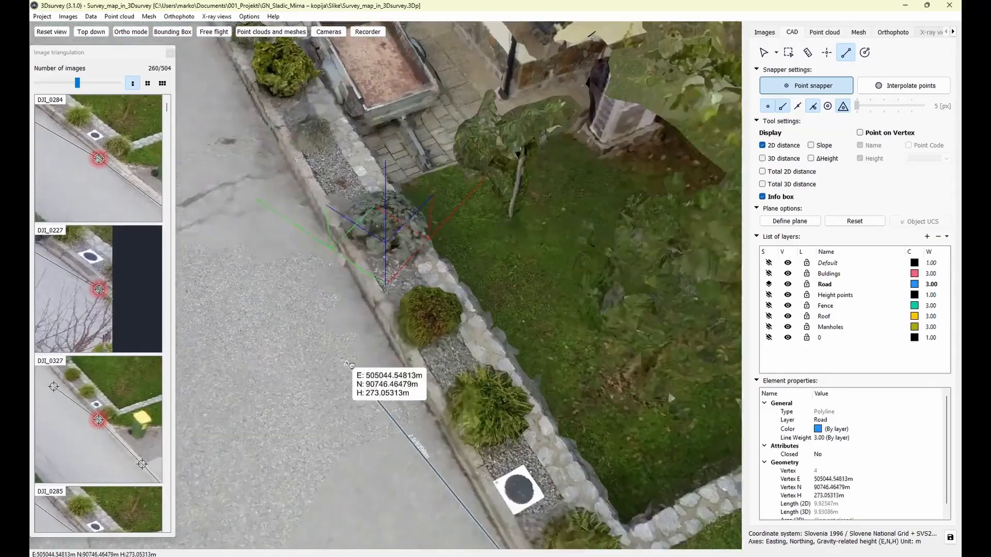
pyautogui.press('h')
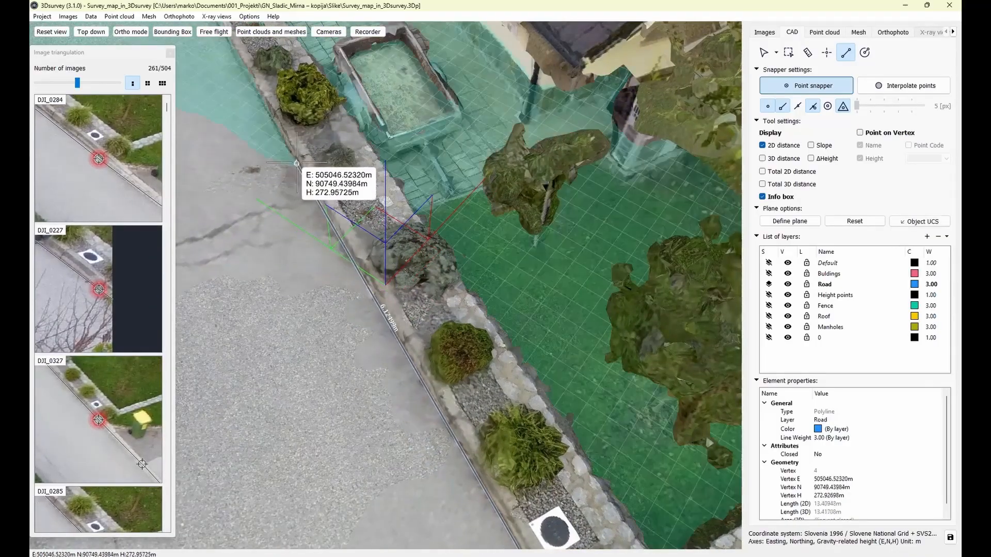
pyautogui.click(296, 163)
pyautogui.press('h')
pyautogui.moveTo(297, 163); pyautogui.dragTo(382, 443, button='middle')
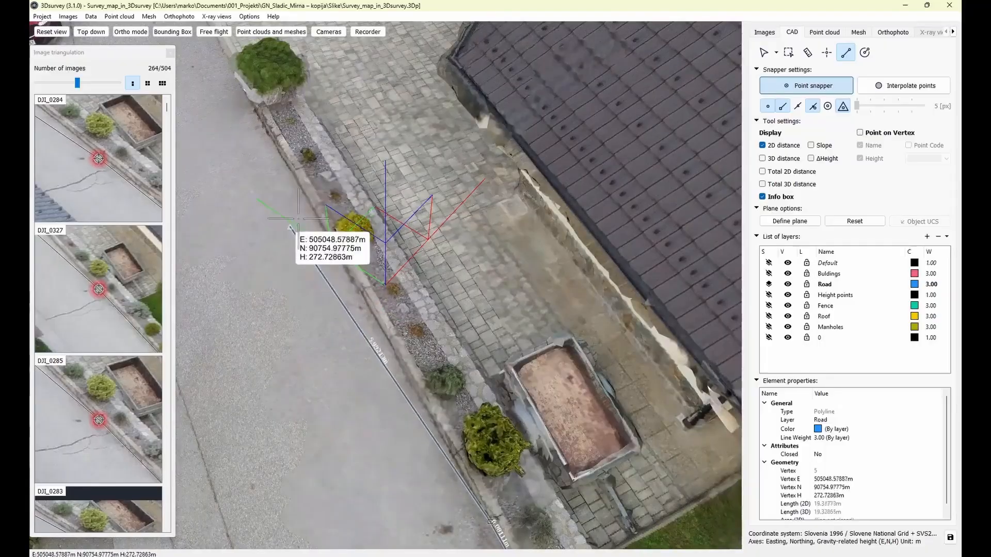
pyautogui.press('h')
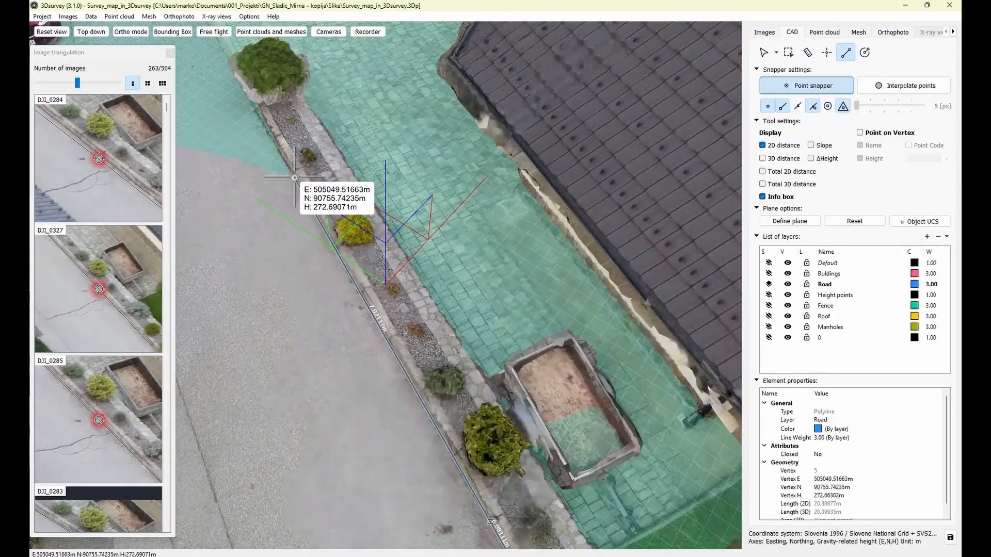
pyautogui.click(295, 177)
pyautogui.press('h')
# Add road edge vertices at the end of the planting strip and at the driveway corner beside the waste bins.
pyautogui.moveTo(295, 177); pyautogui.dragTo(409, 442, button='middle')
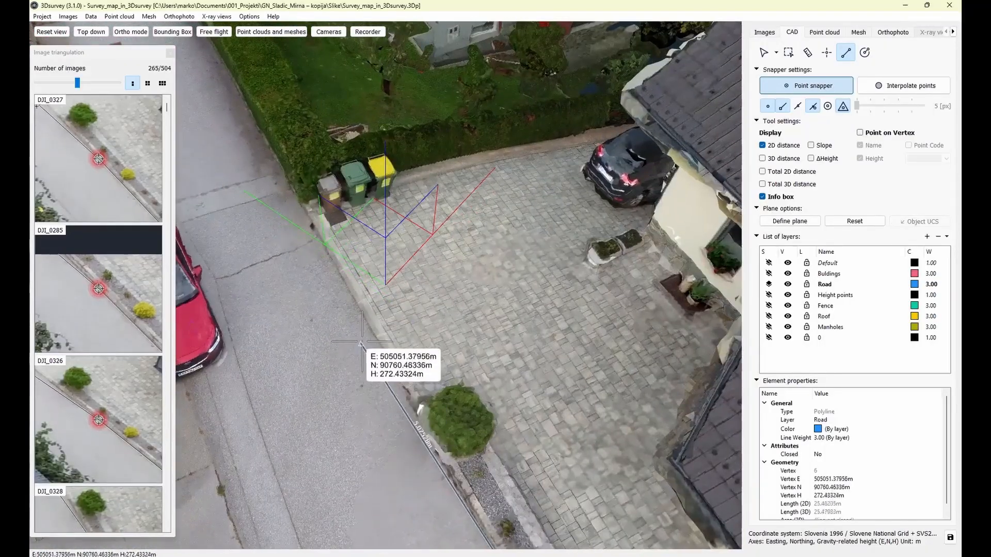
pyautogui.press('h')
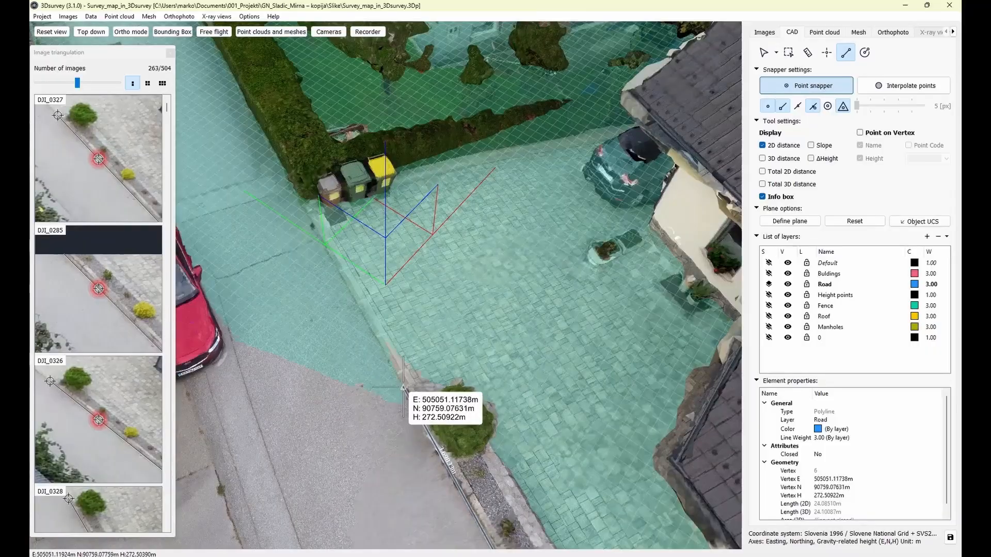
pyautogui.click(403, 387)
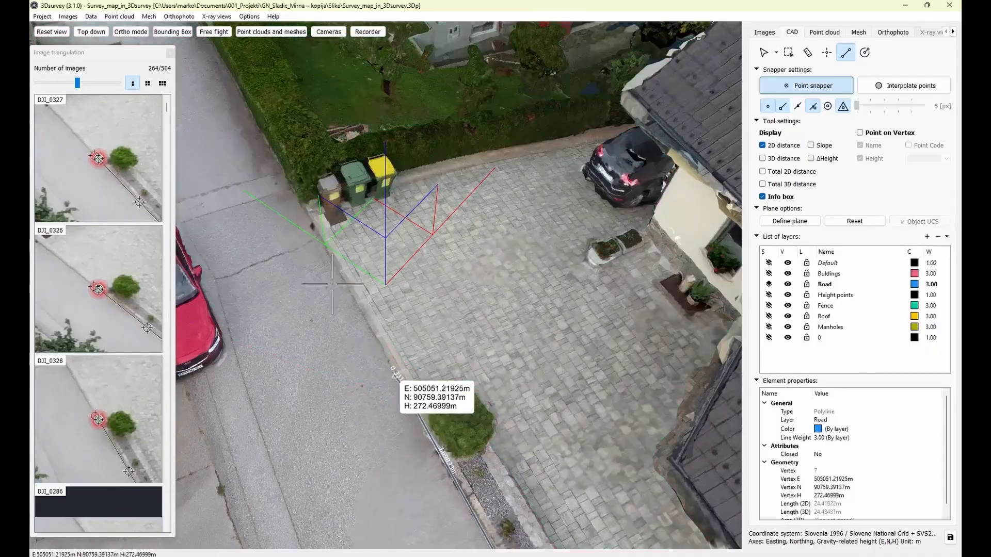
pyautogui.press('h')
pyautogui.click(304, 211)
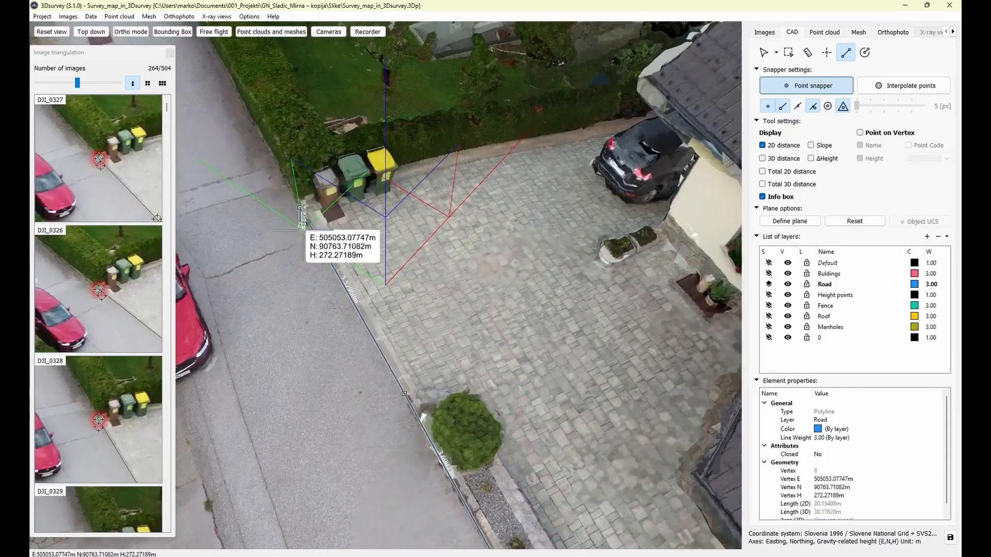
pyautogui.moveTo(307, 255); pyautogui.dragTo(564, 511, button='middle')
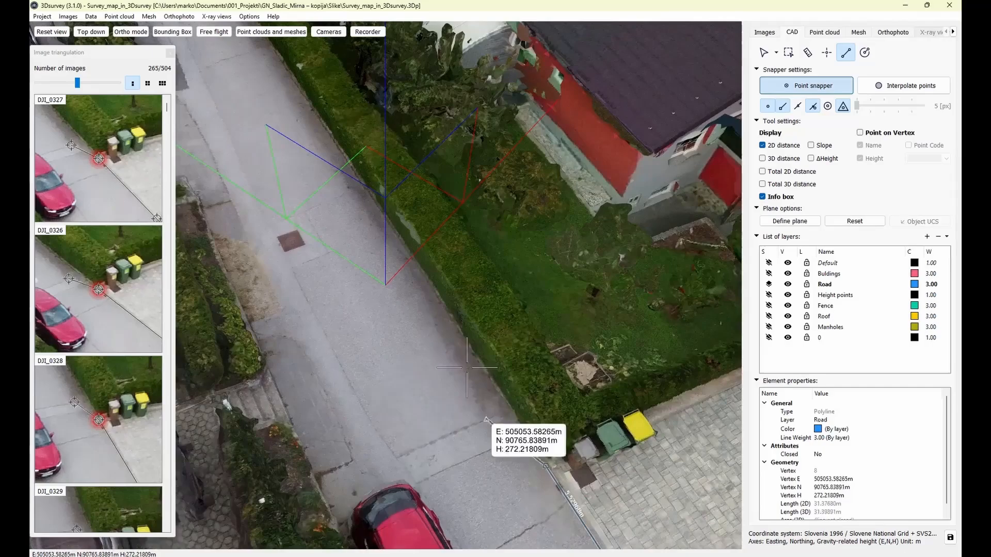
# Extend the road edge along the hedge with segments of about 5.6 m and 6.1 m, and finish the polyline.
pyautogui.click(434, 291)
pyautogui.scroll(3, 392, 289)
pyautogui.click(354, 180)
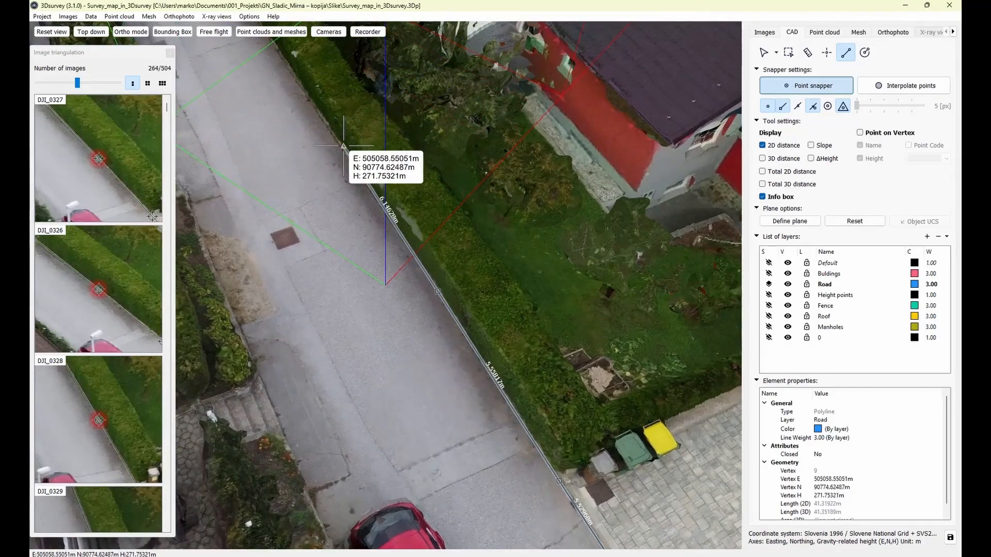
pyautogui.scroll(1, 434, 309)
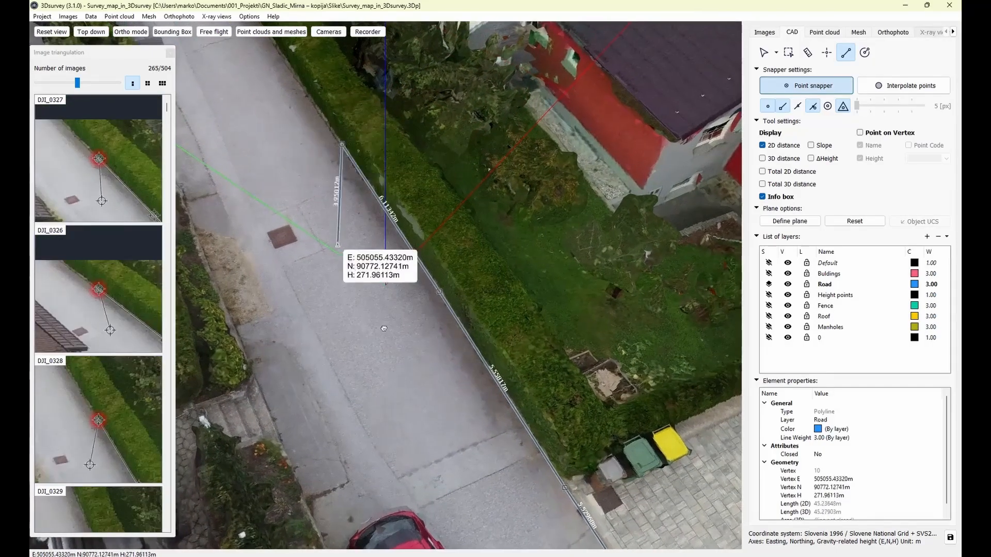
pyautogui.moveTo(337, 245); pyautogui.dragTo(476, 471, button='middle')
pyautogui.rightClick(447, 437)
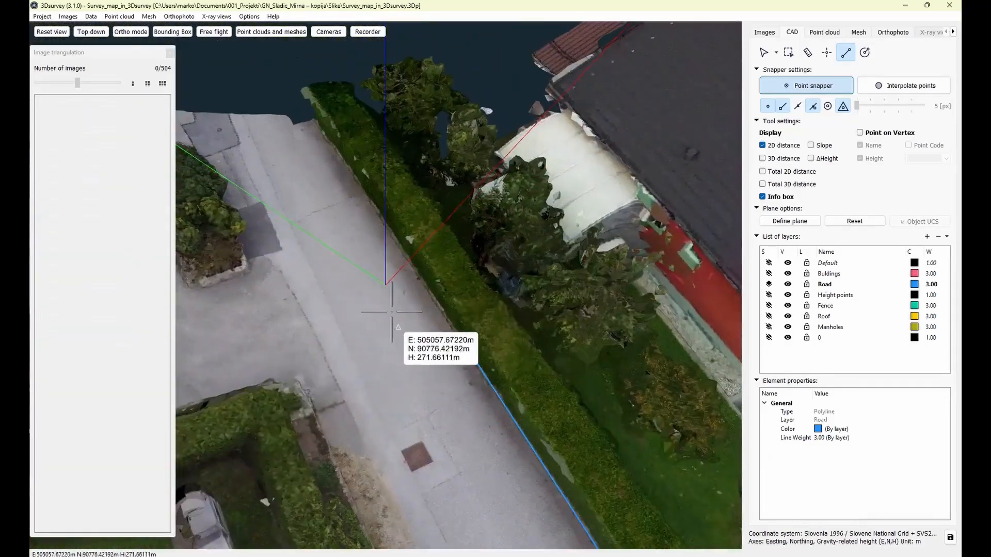
# Start a new road edge polyline at the previous endpoint, continue it about 7.6 m along the hedge, and finish it.
pyautogui.doubleClick(421, 335)
pyautogui.moveTo(435, 378); pyautogui.dragTo(509, 334)
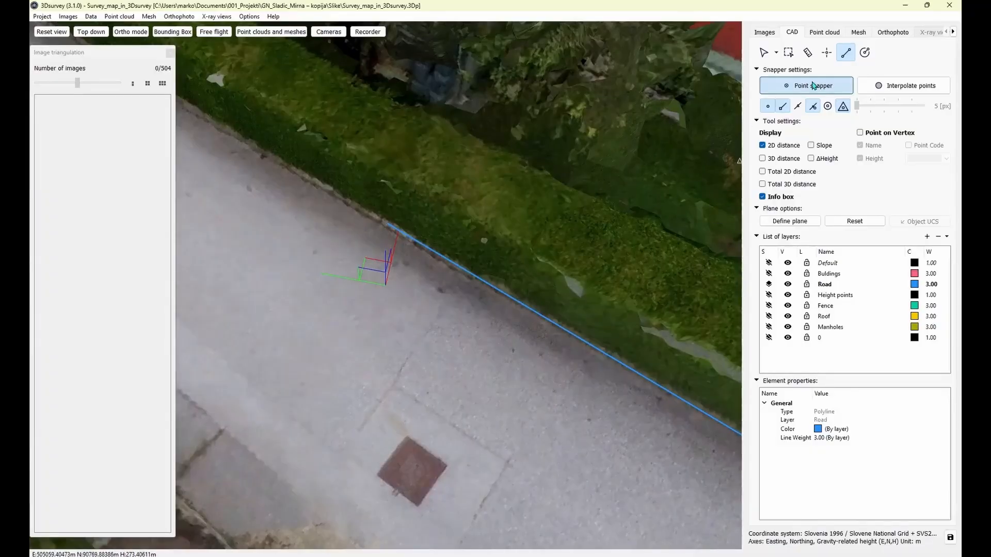
pyautogui.click(386, 226)
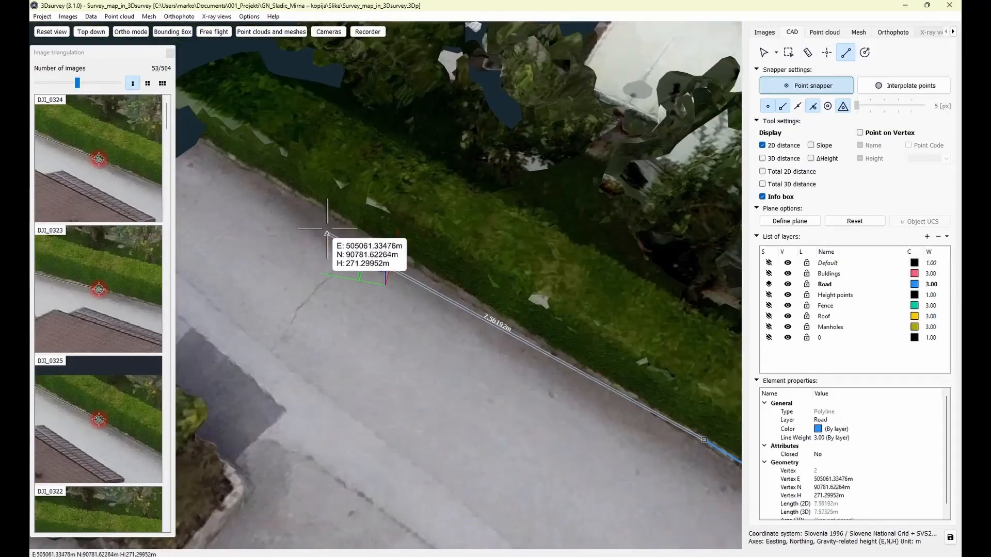
pyautogui.rightClick(326, 243)
# Start a road edge polyline on the opposite side of the street, at the base of the stone wall's corner.
pyautogui.scroll(-2, 382, 414)
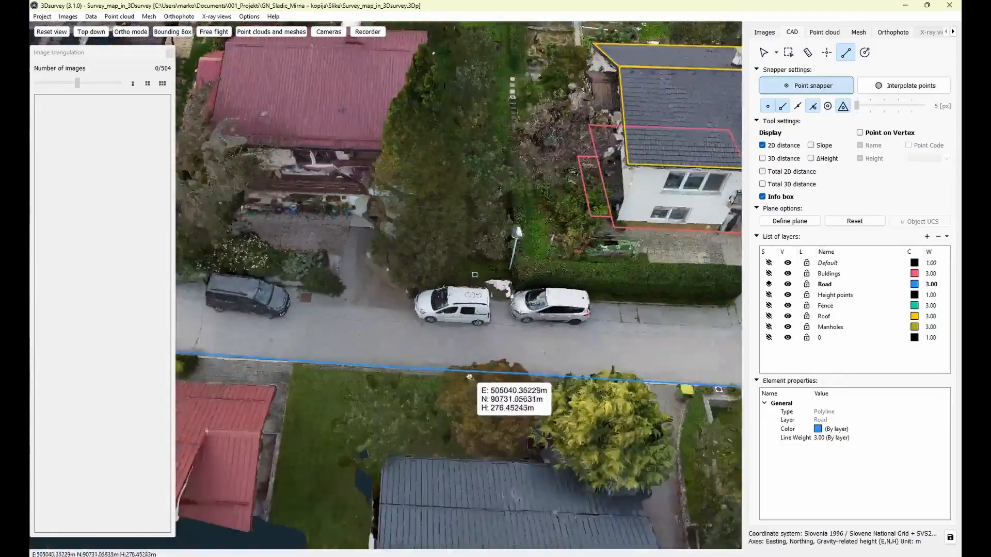
pyautogui.moveTo(469, 377); pyautogui.dragTo(331, 439, button='middle')
pyautogui.scroll(2, 331, 439)
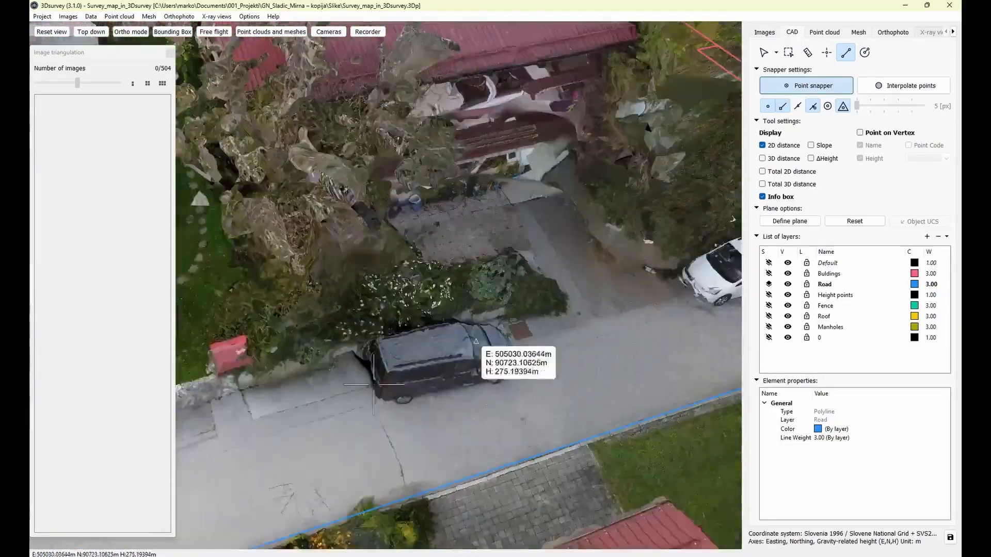
pyautogui.moveTo(373, 384); pyautogui.dragTo(449, 360, button='middle')
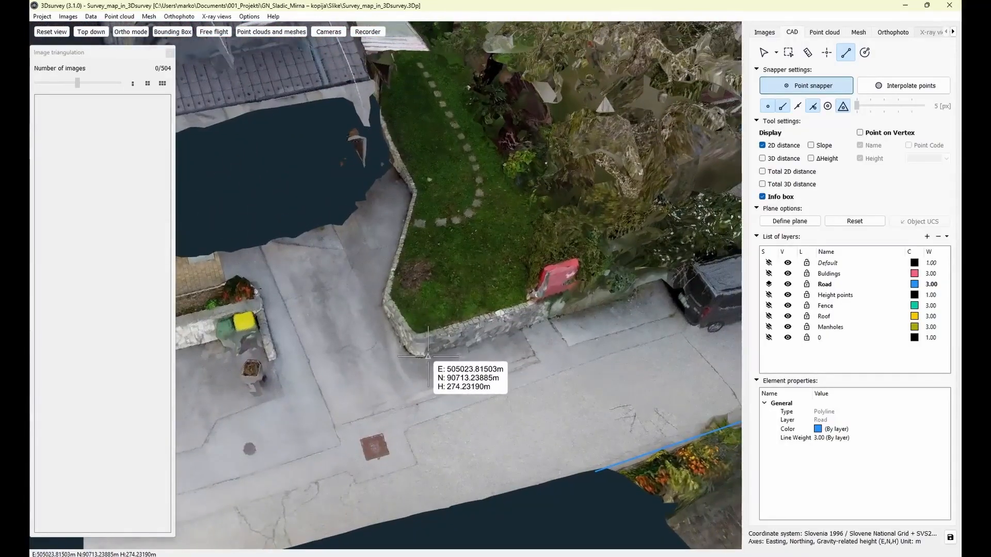
pyautogui.scroll(5, 427, 356)
pyautogui.scroll(-3, 571, 475)
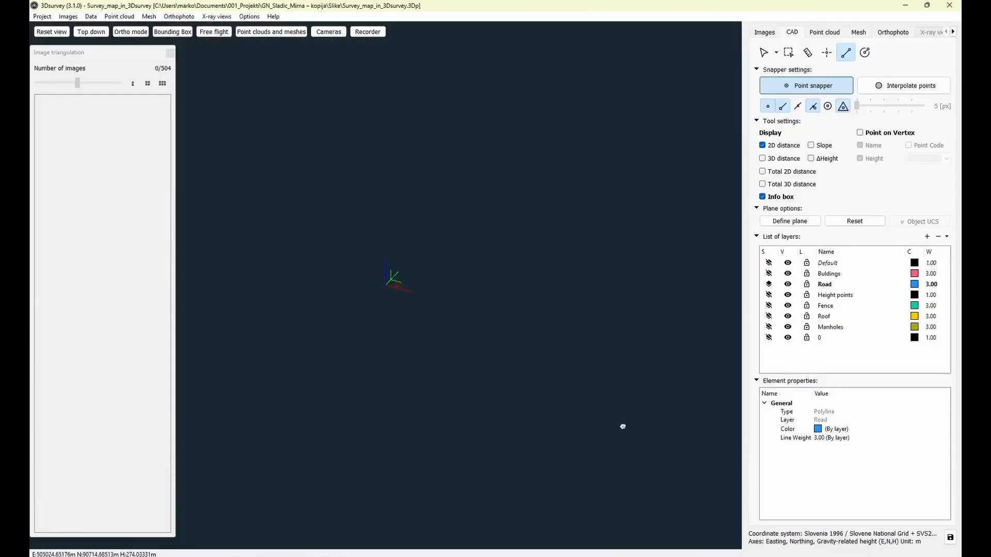
pyautogui.moveTo(635, 197); pyautogui.dragTo(453, 359)
pyautogui.click(847, 51)
pyautogui.click(848, 52)
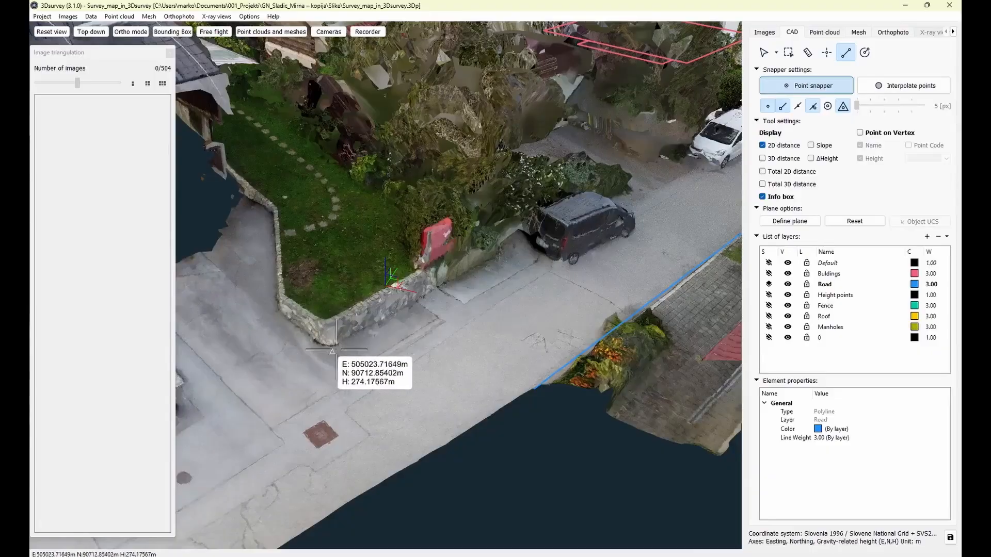
pyautogui.click(337, 344)
pyautogui.click(321, 325)
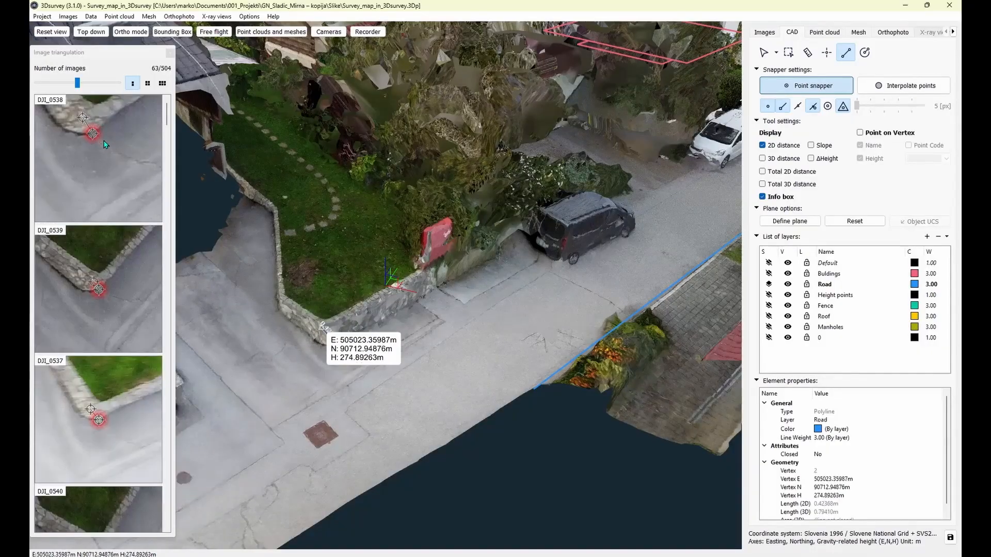
# Refine the stone wall corner vertex to the wall's base in photos DJI_0538 and DJI_0539.
pyautogui.scroll(1, 97, 122)
pyautogui.scroll(6, 98, 294)
pyautogui.moveTo(117, 288); pyautogui.dragTo(115, 283)
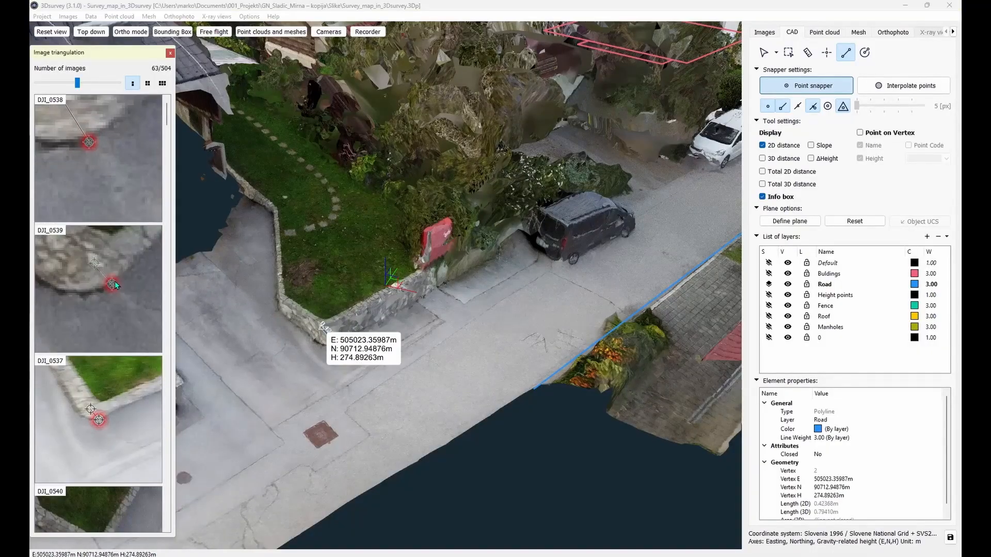
pyautogui.scroll(-1, 371, 352)
# Add a vertex behind the dark van, about 7.2 m from the wall corner, and refine it in photo DJI_0341.
pyautogui.moveTo(483, 283); pyautogui.dragTo(456, 305)
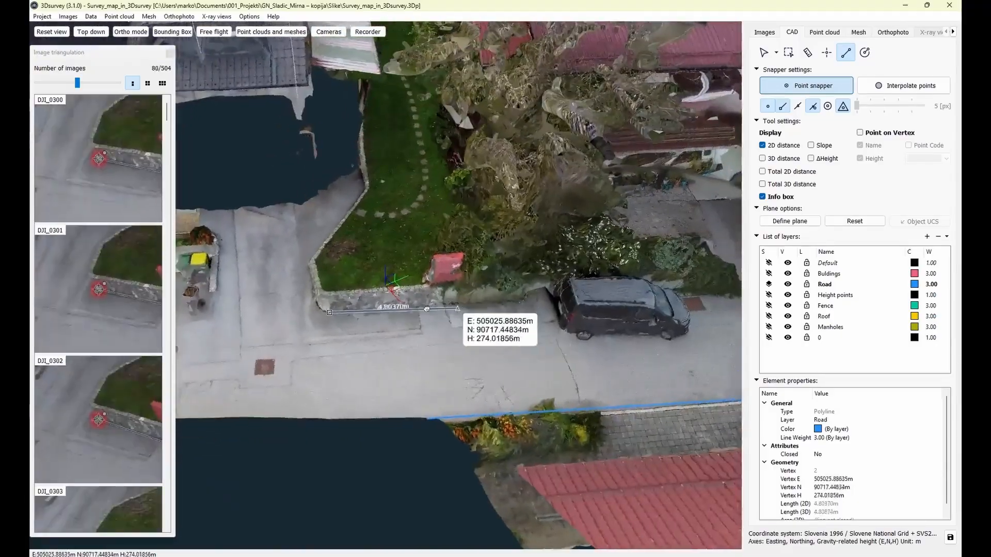
pyautogui.moveTo(455, 305); pyautogui.dragTo(423, 333, button='middle')
pyautogui.scroll(3, 423, 333)
pyautogui.click(453, 324)
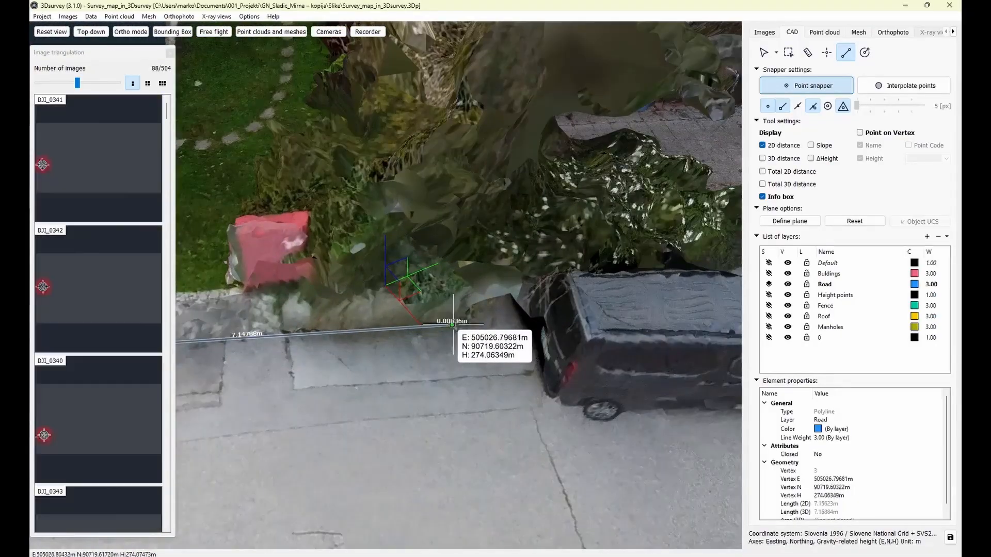
pyautogui.scroll(4, 102, 157)
pyautogui.moveTo(117, 129); pyautogui.dragTo(125, 131)
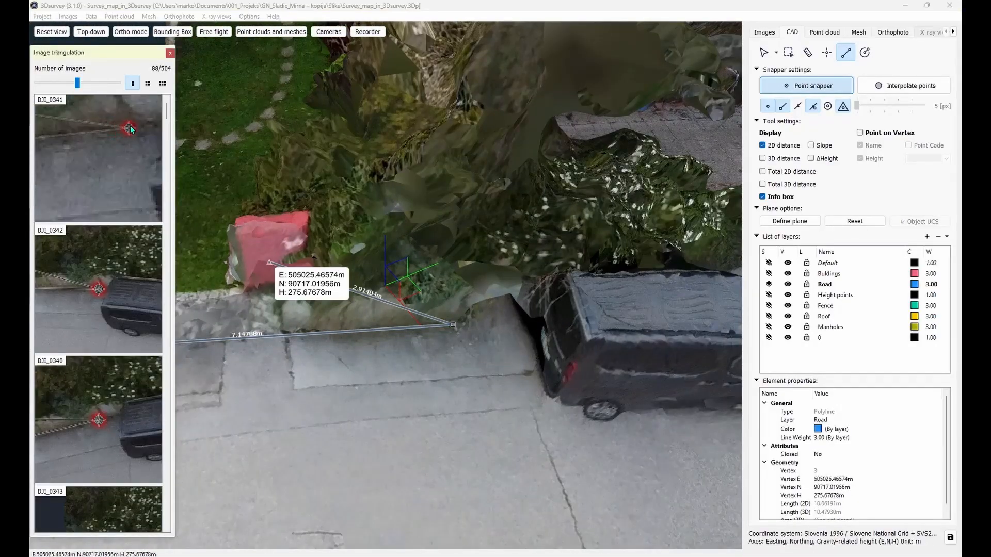
pyautogui.scroll(2, 97, 293)
# Try to add a road edge vertex at the wall base ahead of the dark van, adjusting it in photo DJI_0186.
pyautogui.moveTo(374, 365); pyautogui.dragTo(389, 363)
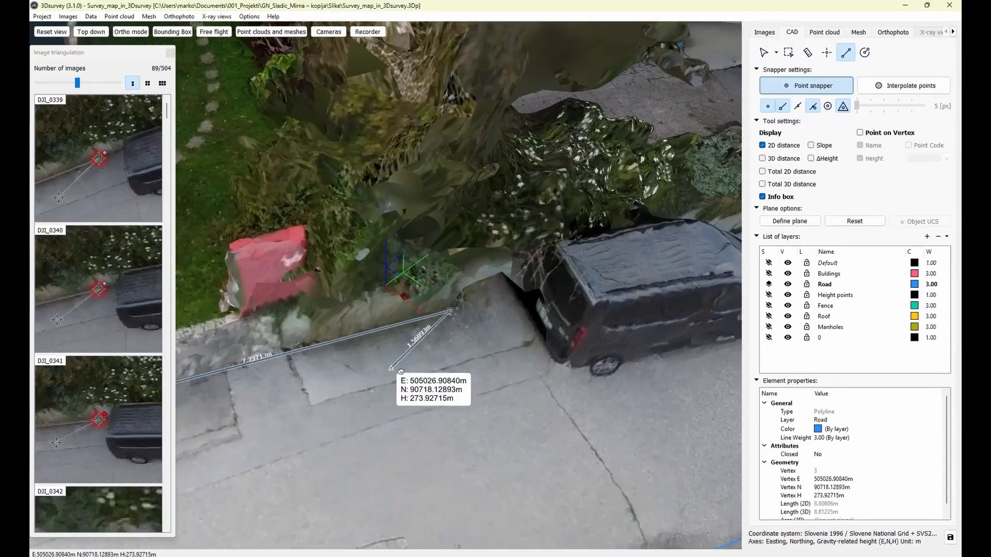
pyautogui.scroll(-3, 503, 338)
pyautogui.scroll(-2, 503, 338)
pyautogui.moveTo(479, 369); pyautogui.dragTo(367, 388, button='middle')
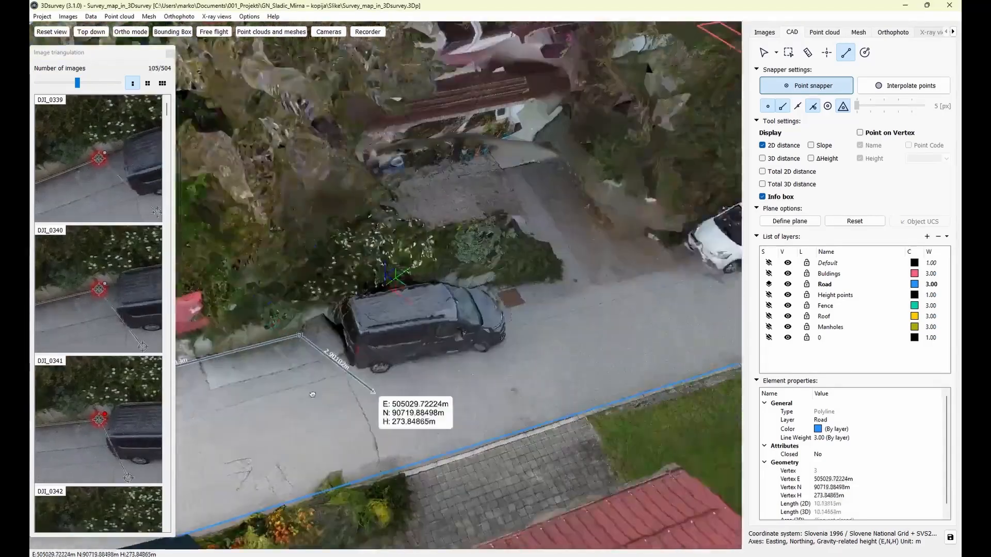
pyautogui.scroll(1, 516, 341)
pyautogui.moveTo(516, 340); pyautogui.dragTo(365, 349, button='middle')
pyautogui.moveTo(365, 349); pyautogui.dragTo(325, 345)
pyautogui.scroll(1, 387, 295)
pyautogui.scroll(3, 388, 298)
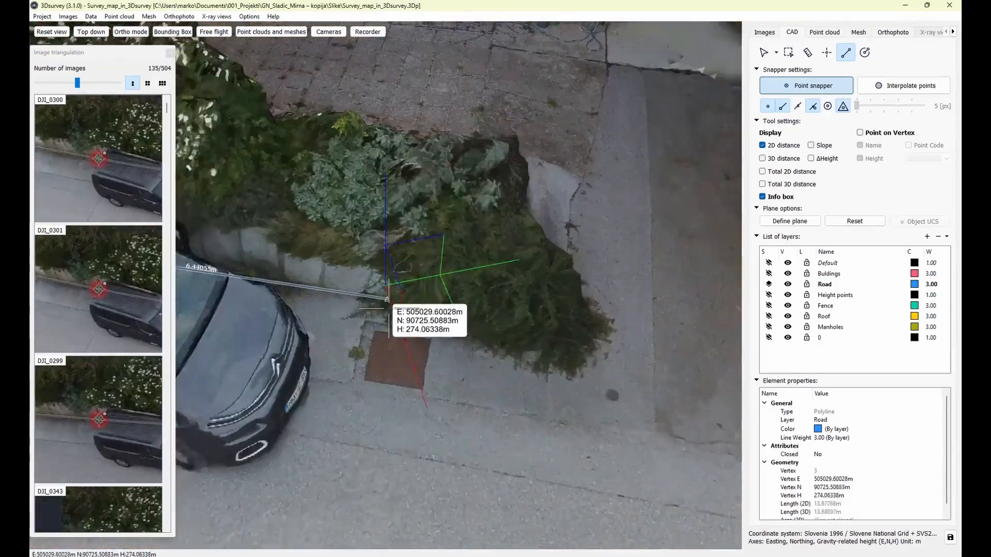
pyautogui.click(356, 298)
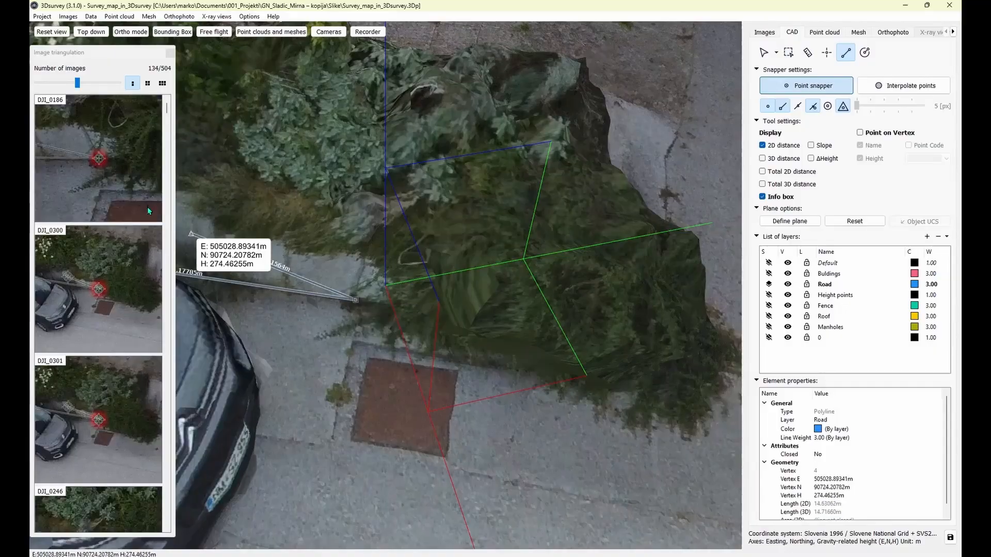
pyautogui.click(88, 156)
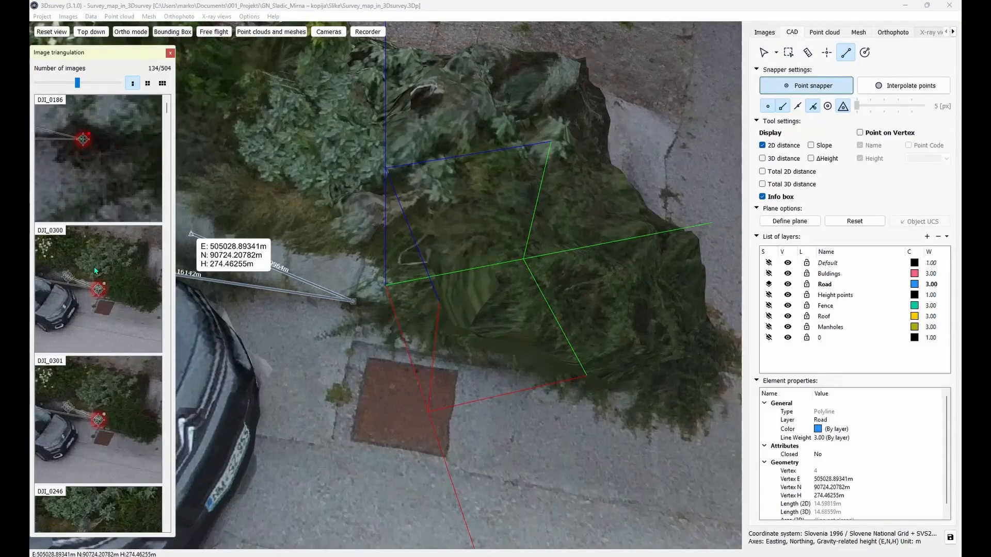
pyautogui.scroll(3, 98, 288)
pyautogui.scroll(-3, 206, 324)
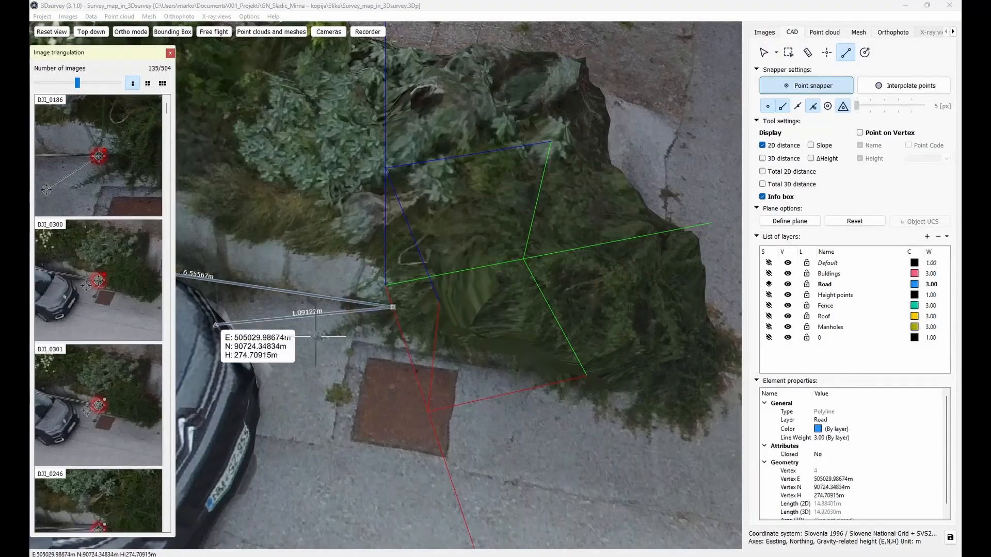
# Add a vertex beside the square manhole ahead of the van, with a segment of about 6.1 m, using a horizontal plane at road height.
pyautogui.moveTo(411, 344); pyautogui.dragTo(542, 428)
pyautogui.scroll(-3, 543, 428)
pyautogui.moveTo(542, 428); pyautogui.dragTo(470, 315, button='middle')
pyautogui.moveTo(470, 315); pyautogui.dragTo(498, 291)
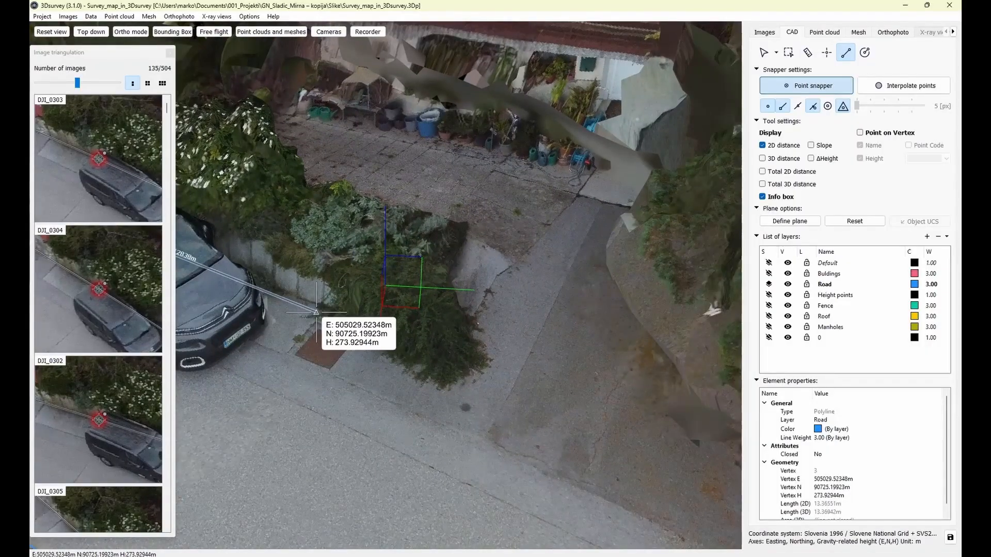
pyautogui.press('p')
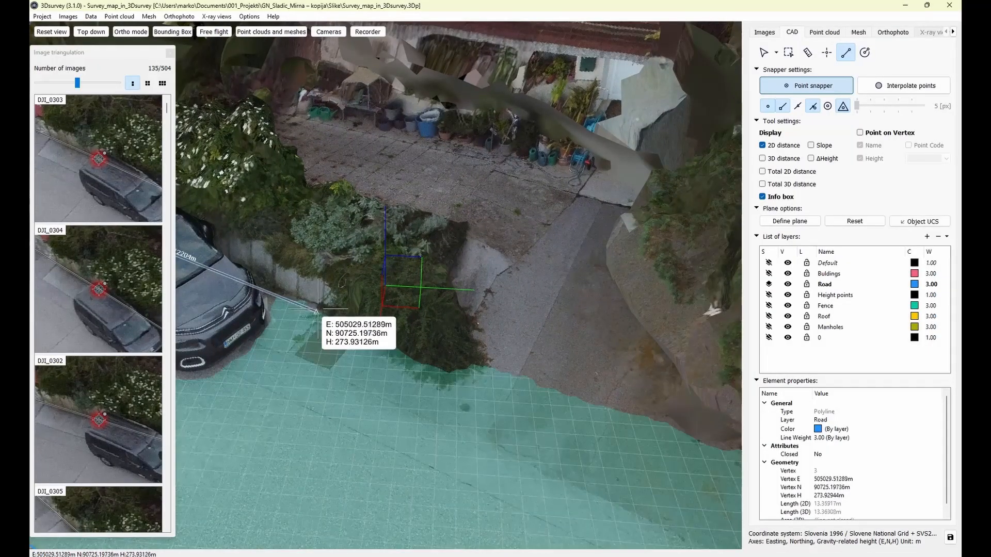
pyautogui.click(322, 306)
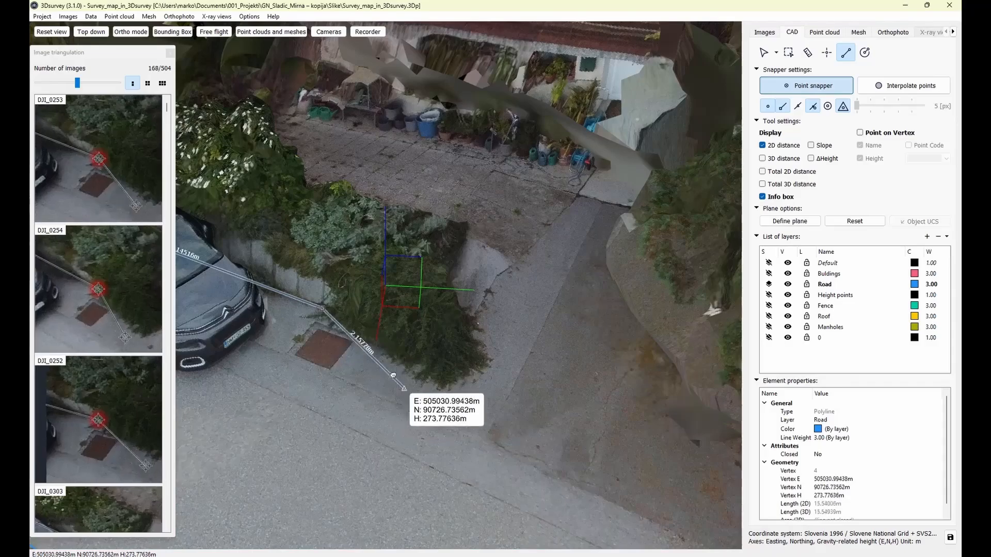
# Extend the road edge past the driveway to a vertex at the pavement edge between the two parked white cars.
pyautogui.moveTo(393, 375); pyautogui.dragTo(449, 428)
pyautogui.moveTo(235, 336); pyautogui.dragTo(600, 363, button='middle')
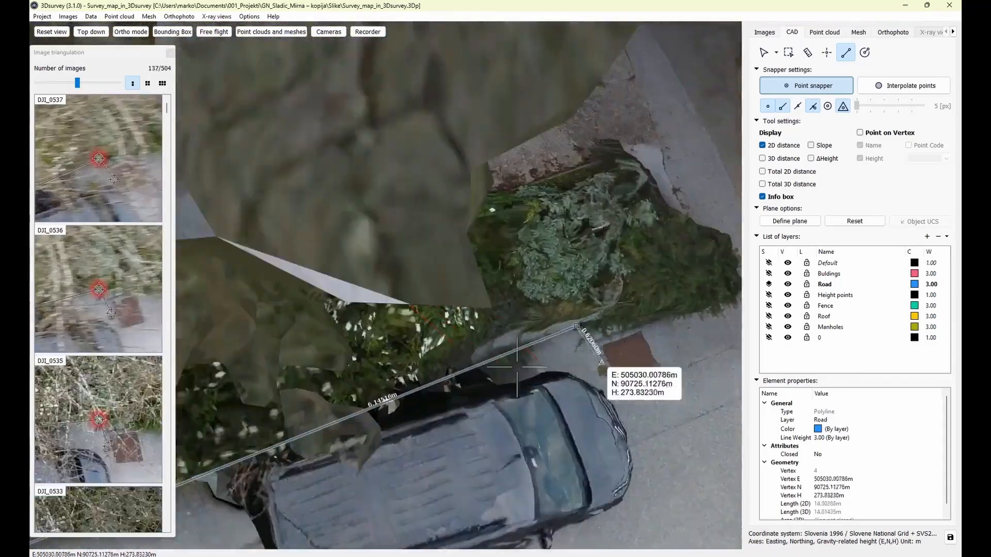
pyautogui.scroll(-2, 517, 367)
pyautogui.moveTo(517, 367); pyautogui.dragTo(439, 382, button='middle')
pyautogui.scroll(2, 438, 382)
pyautogui.moveTo(560, 361); pyautogui.dragTo(363, 360, button='middle')
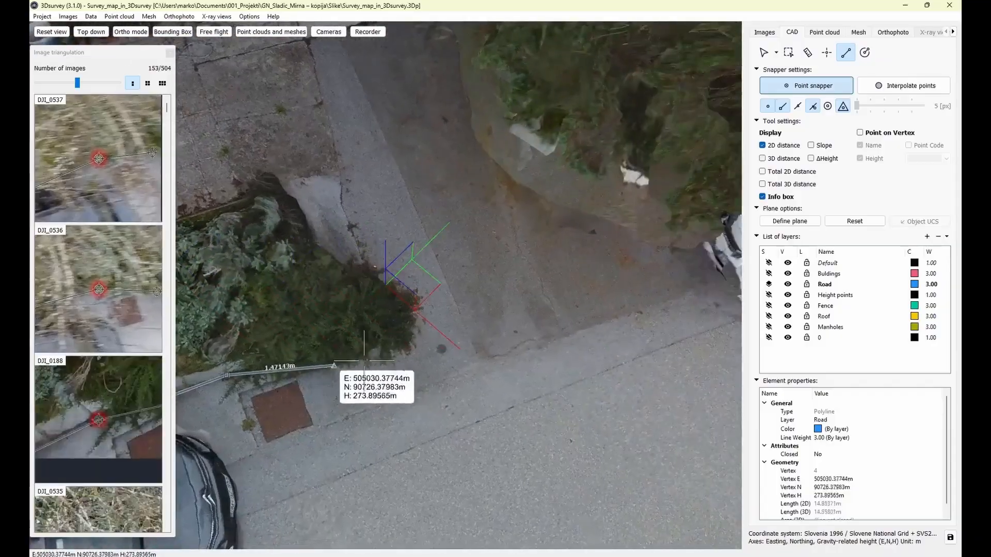
pyautogui.scroll(-2, 364, 361)
pyautogui.scroll(2, 555, 315)
pyautogui.moveTo(555, 314); pyautogui.dragTo(349, 341, button='middle')
pyautogui.moveTo(387, 356); pyautogui.dragTo(360, 324)
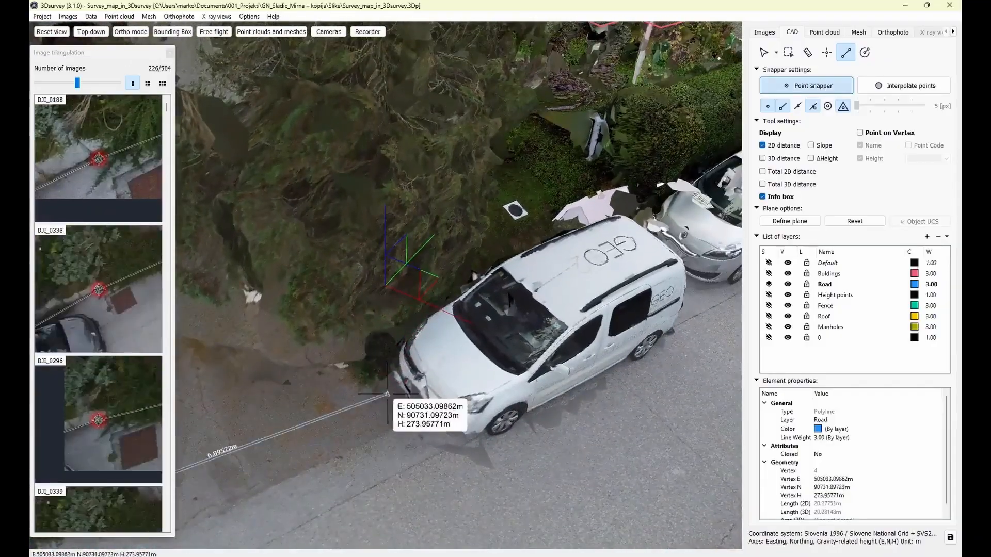
pyautogui.scroll(-2, 387, 394)
pyautogui.moveTo(390, 388); pyautogui.dragTo(515, 422)
pyautogui.moveTo(429, 355); pyautogui.dragTo(319, 346, button='middle')
pyautogui.moveTo(511, 374); pyautogui.dragTo(393, 374, button='middle')
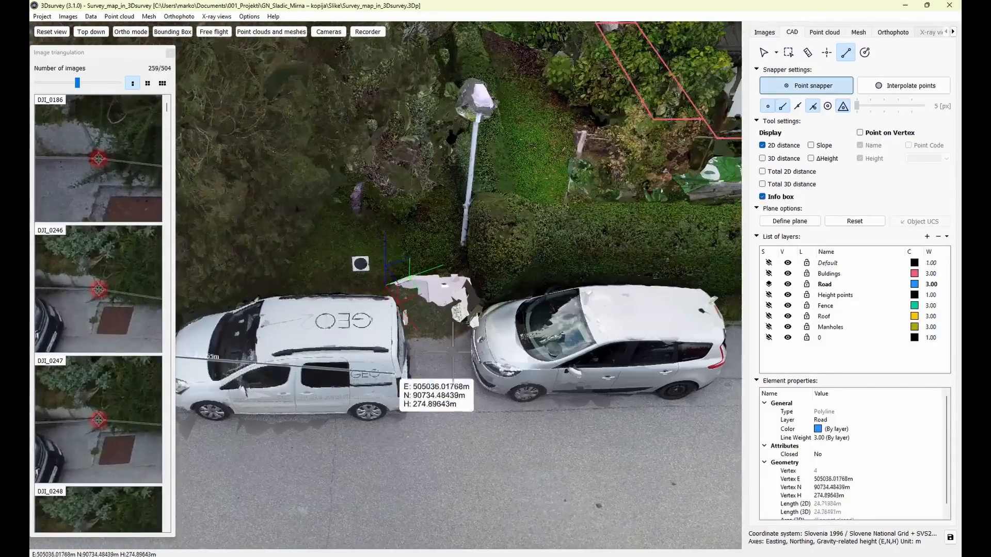
pyautogui.click(444, 336)
# Add a curb vertex behind the second white car, refine it in photo DJI_0184, and finish the polyline.
pyautogui.moveTo(574, 347); pyautogui.dragTo(264, 348, button='middle')
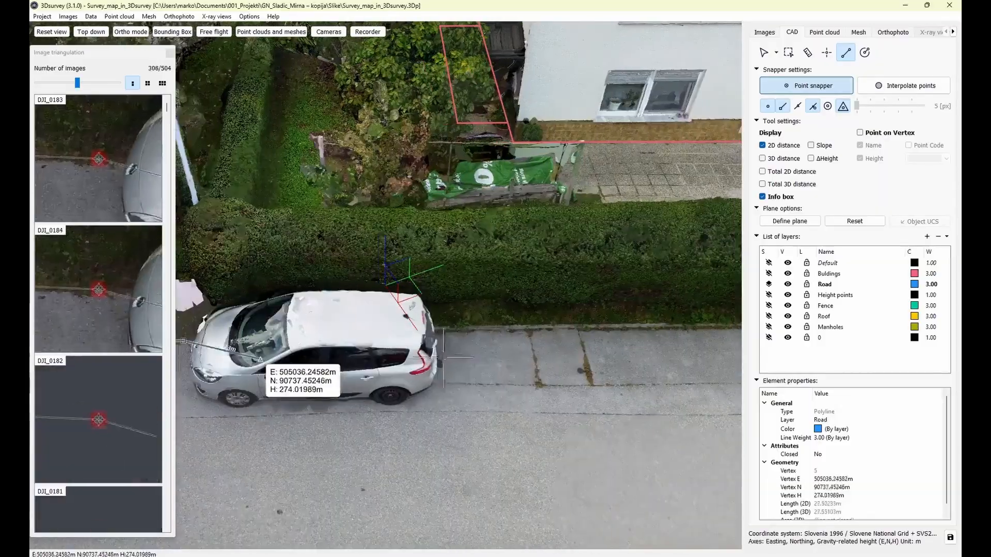
pyautogui.click(453, 331)
pyautogui.scroll(2, 99, 159)
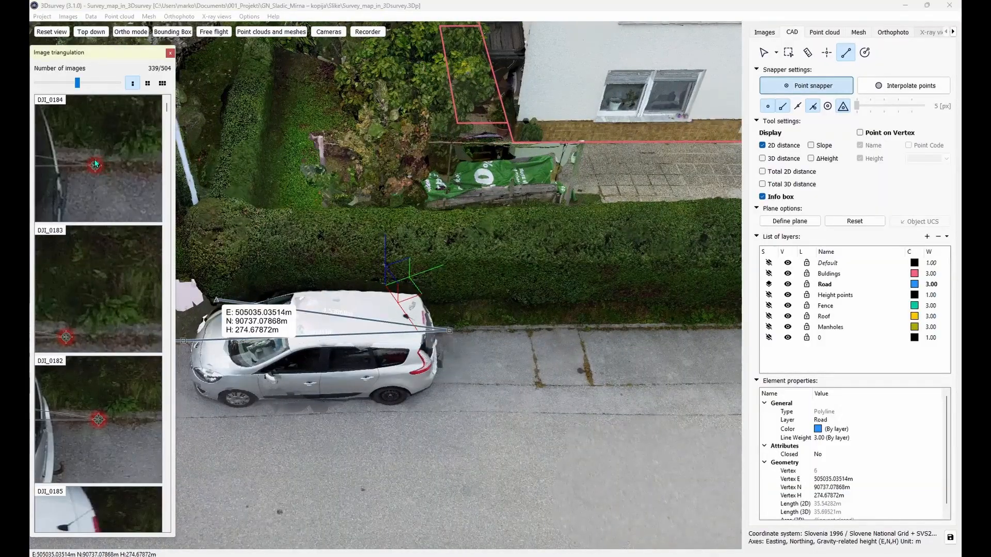
pyautogui.click(94, 163)
pyautogui.moveTo(493, 346); pyautogui.dragTo(318, 233)
pyautogui.scroll(1, 428, 463)
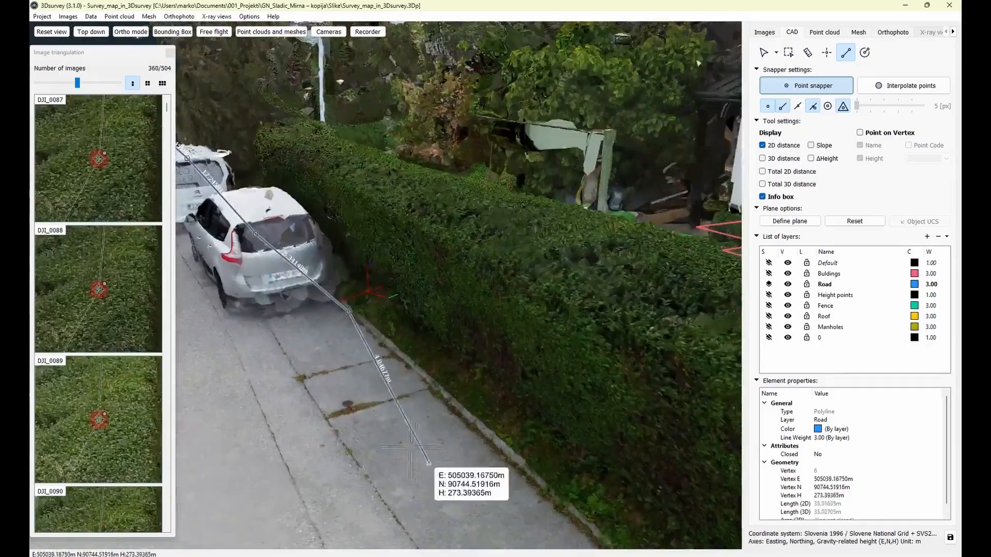
pyautogui.moveTo(411, 448); pyautogui.dragTo(320, 407)
pyautogui.rightClick(453, 337)
# Start a new polyline at the previous endpoint and trace the curb below the hedge with segments of about 4 m and 2.3 m.
pyautogui.scroll(5, 453, 338)
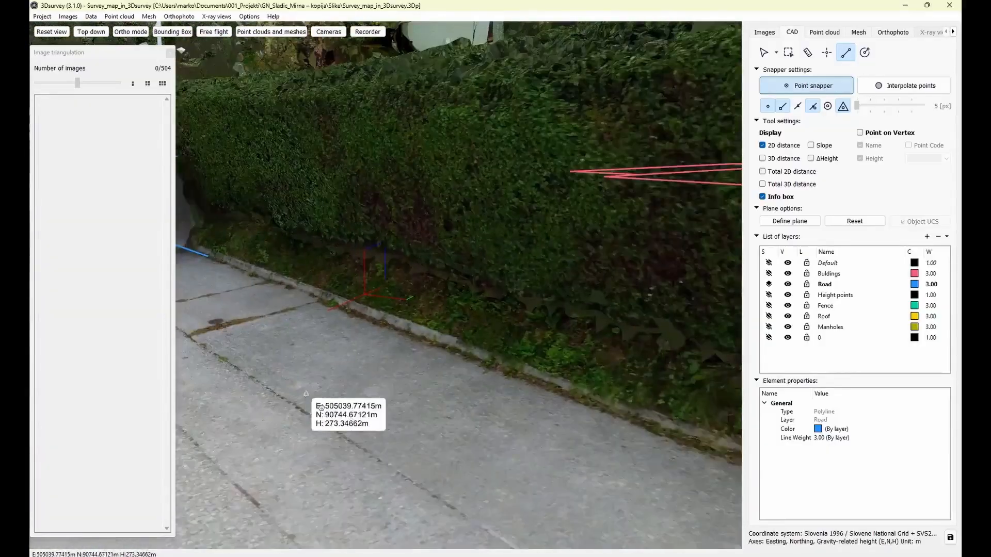
pyautogui.moveTo(321, 407); pyautogui.dragTo(345, 427, button='middle')
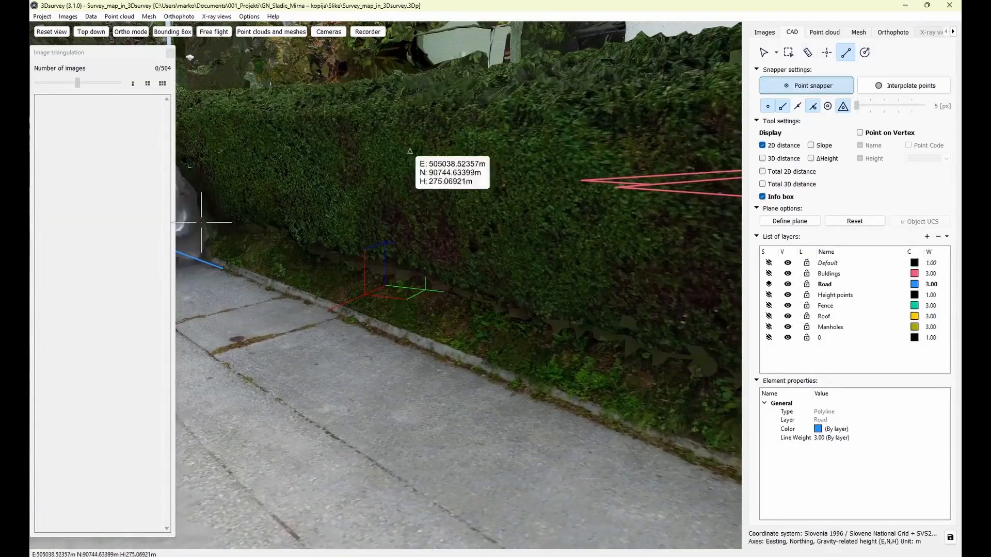
pyautogui.click(222, 268)
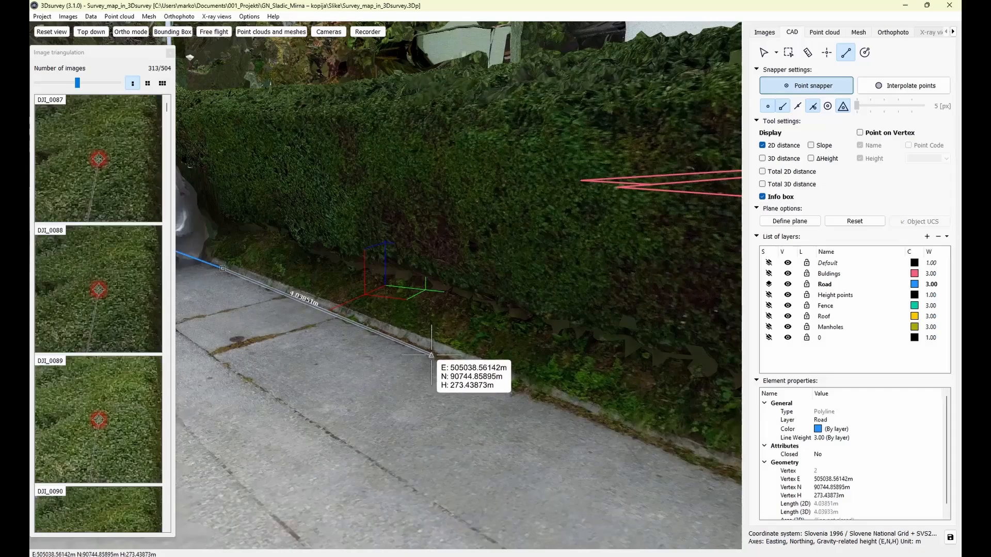
pyautogui.click(431, 354)
pyautogui.click(707, 460)
pyautogui.moveTo(685, 490); pyautogui.dragTo(294, 318, button='middle')
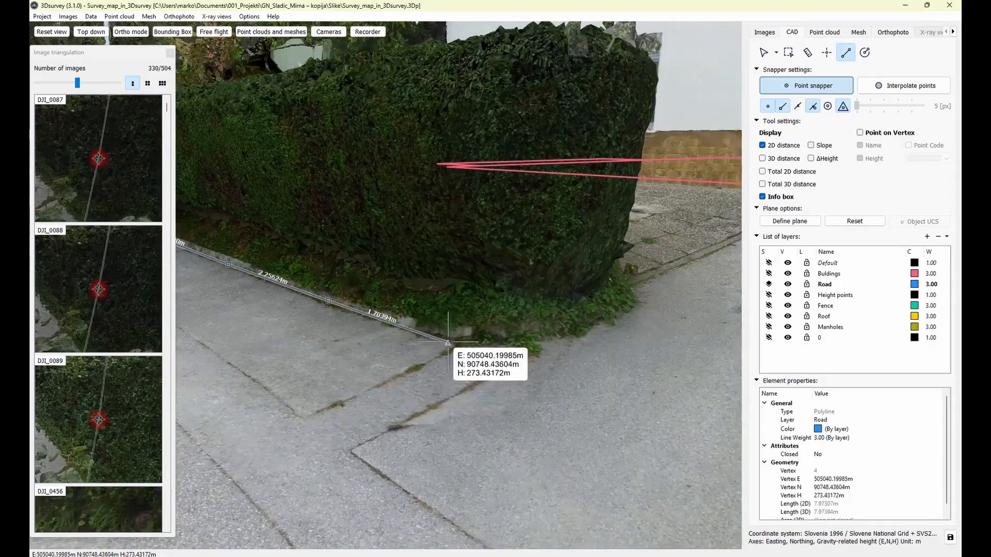
# Extend the road edge around the hedge corner with segments of about 1.6 m, 0.9 m and 0.5 m.
pyautogui.click(439, 337)
pyautogui.moveTo(438, 336); pyautogui.dragTo(403, 396, button='middle')
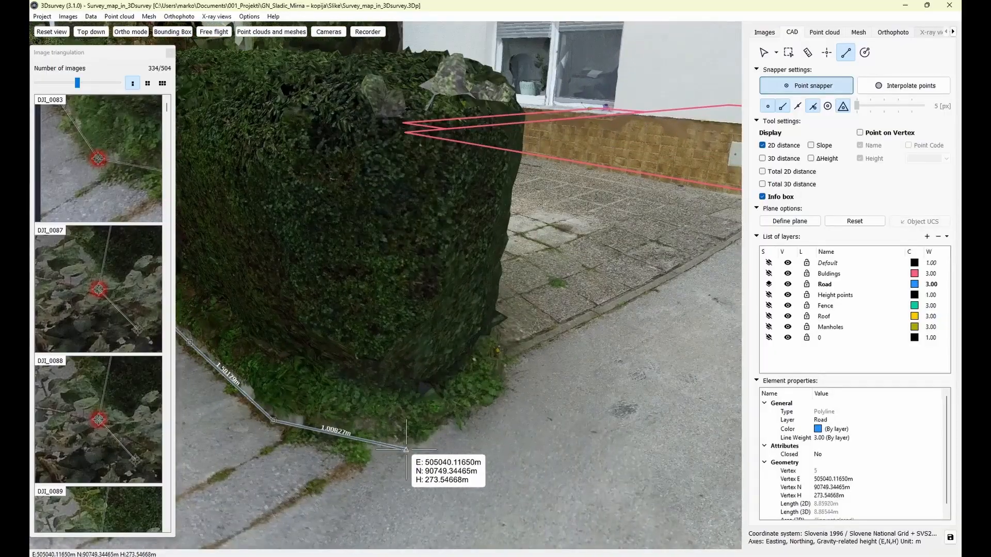
pyautogui.press('shift')
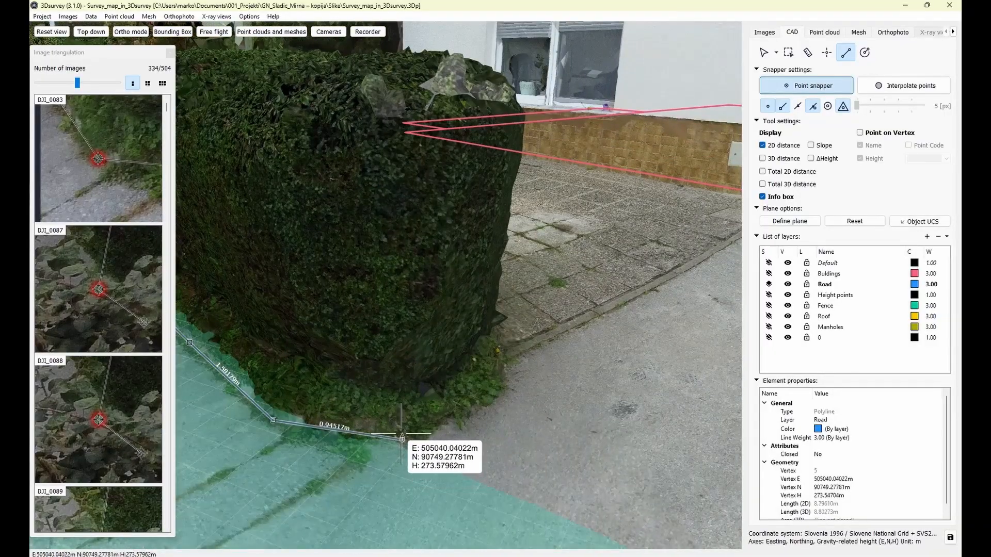
pyautogui.keyDown('shift'); pyautogui.click(400, 437); pyautogui.keyUp('shift')
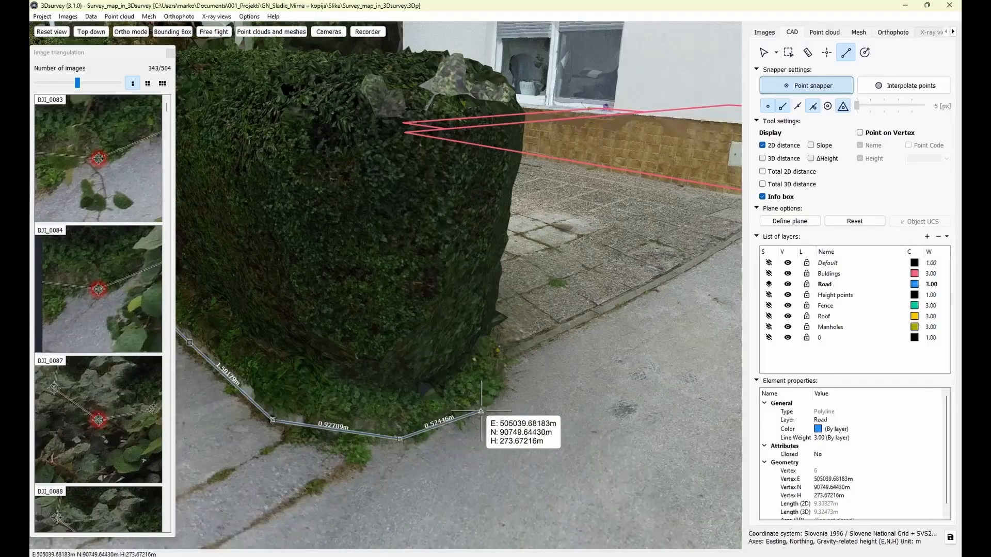
pyautogui.keyDown('shift'); pyautogui.click(474, 407); pyautogui.keyUp('shift')
pyautogui.moveTo(483, 404); pyautogui.dragTo(514, 395, button='middle')
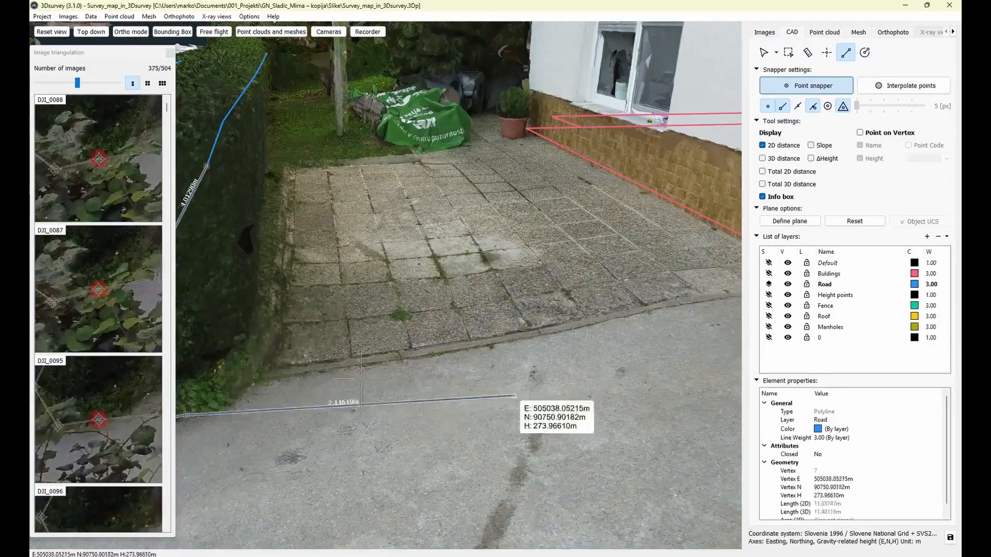
# Continue the road edge along the front of the paved yard to the house corner, with a first segment of about 2 m, and finish it.
pyautogui.click(262, 377)
pyautogui.moveTo(298, 376); pyautogui.dragTo(452, 431, button='middle')
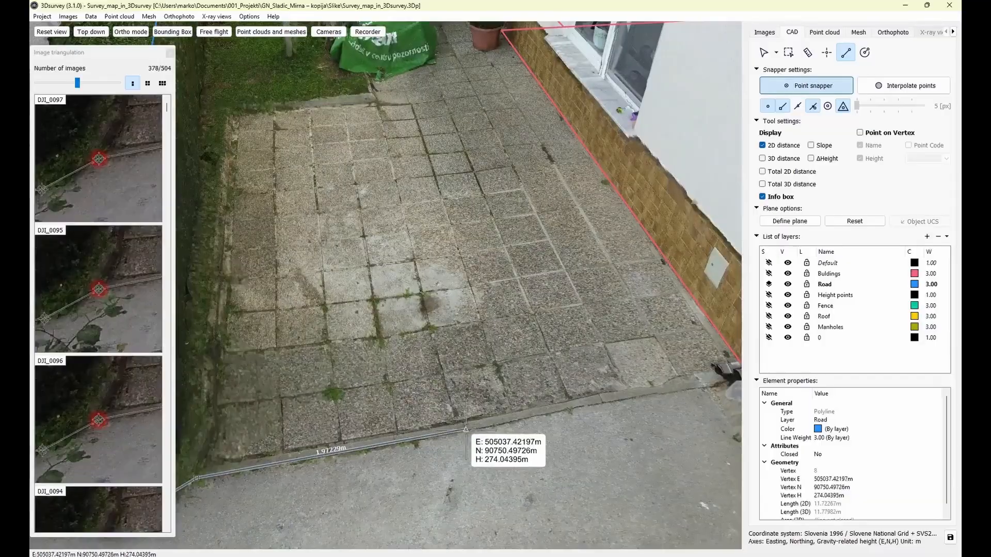
pyautogui.click(466, 429)
pyautogui.moveTo(594, 413); pyautogui.dragTo(556, 388, button='middle')
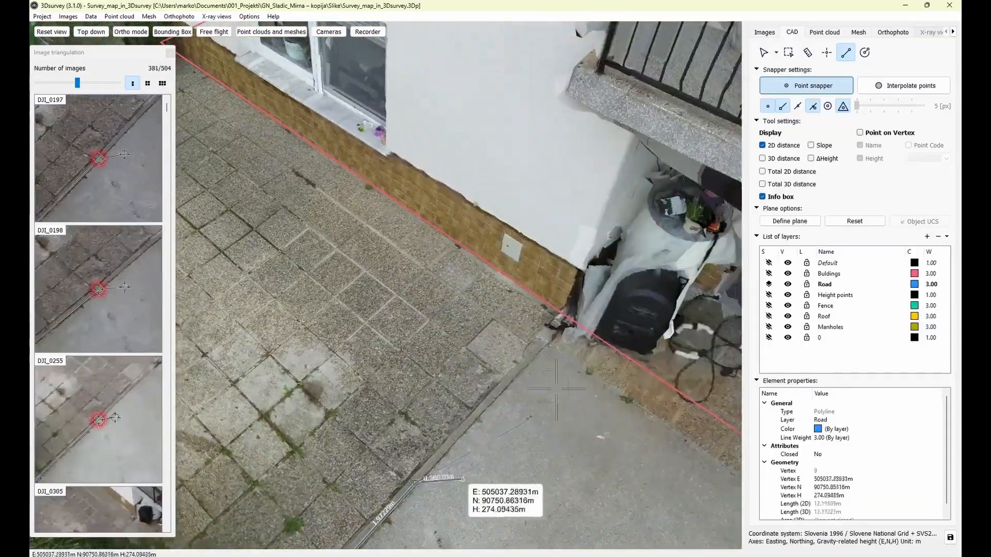
pyautogui.click(570, 318)
pyautogui.rightClick(569, 318)
# Start a new road polyline at the yard edge's house end and run it about 3.4 m across the front of the garage.
pyautogui.scroll(-3, 485, 354)
pyautogui.moveTo(484, 354); pyautogui.dragTo(349, 336, button='middle')
pyautogui.scroll(-1, 378, 330)
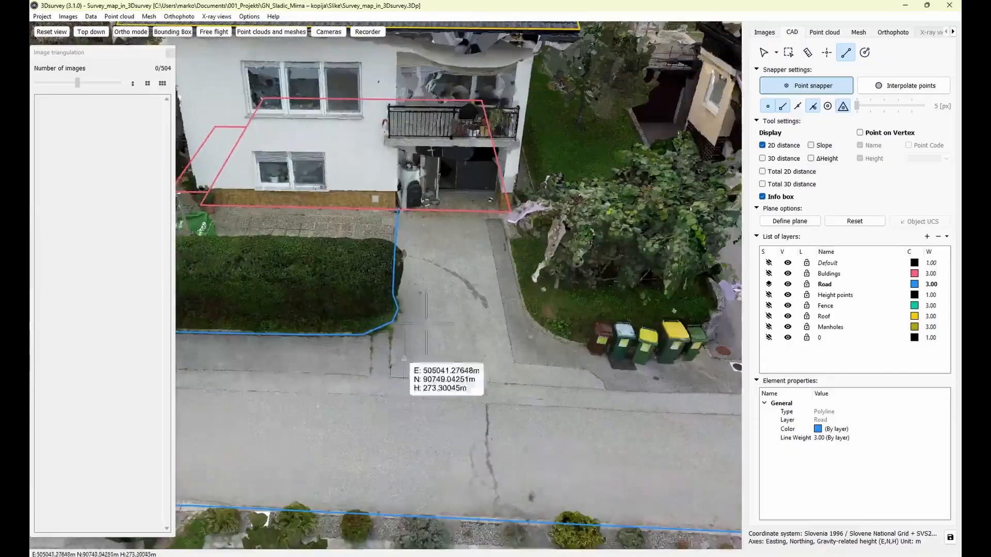
pyautogui.moveTo(426, 324); pyautogui.dragTo(486, 437, button='middle')
pyautogui.scroll(4, 435, 305)
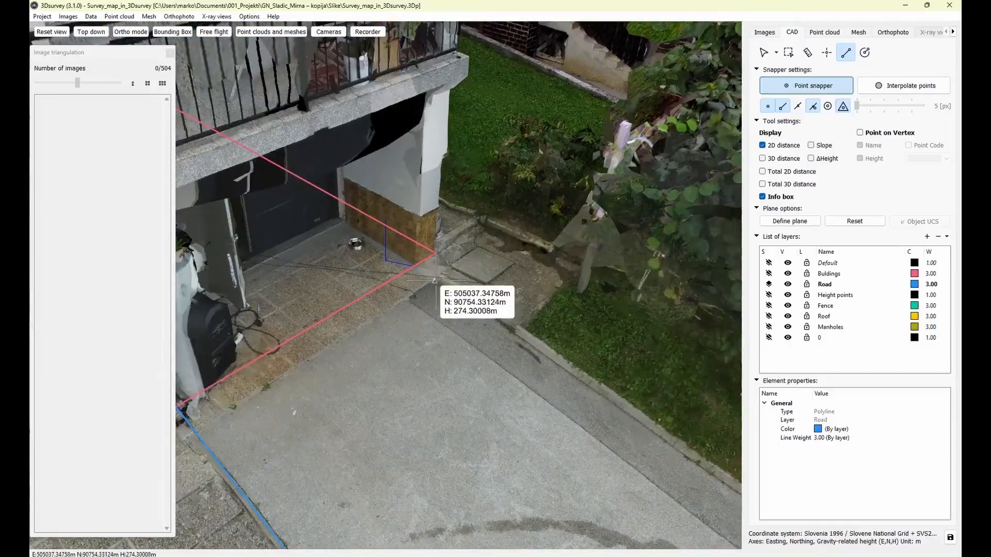
pyautogui.click(195, 431)
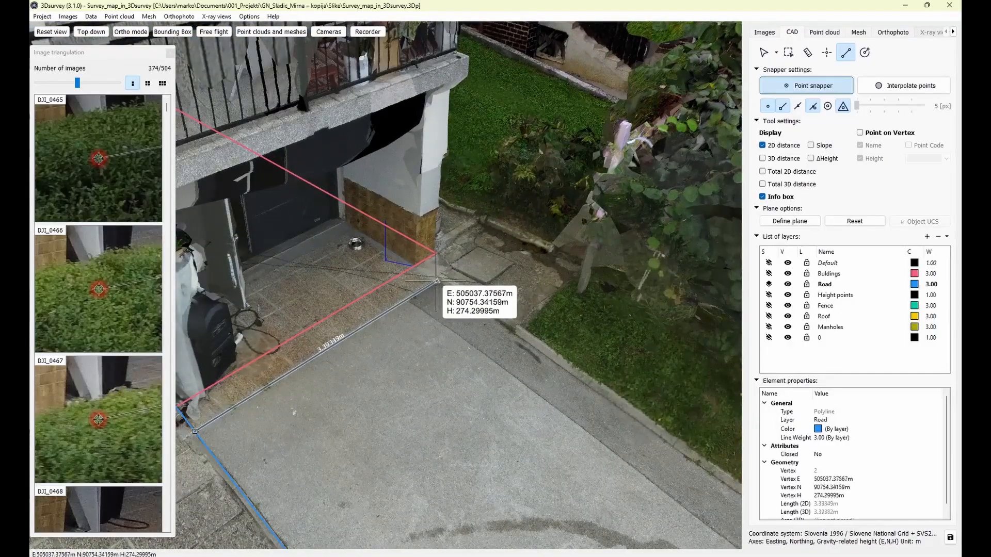
pyautogui.click(436, 281)
# Trace the driveway's grass-side curb with a segment of about 3.1 m and short segments around the curve towards the bins.
pyautogui.moveTo(631, 423); pyautogui.dragTo(510, 349, button='middle')
pyautogui.click(550, 372)
pyautogui.moveTo(626, 431); pyautogui.dragTo(489, 380, button='middle')
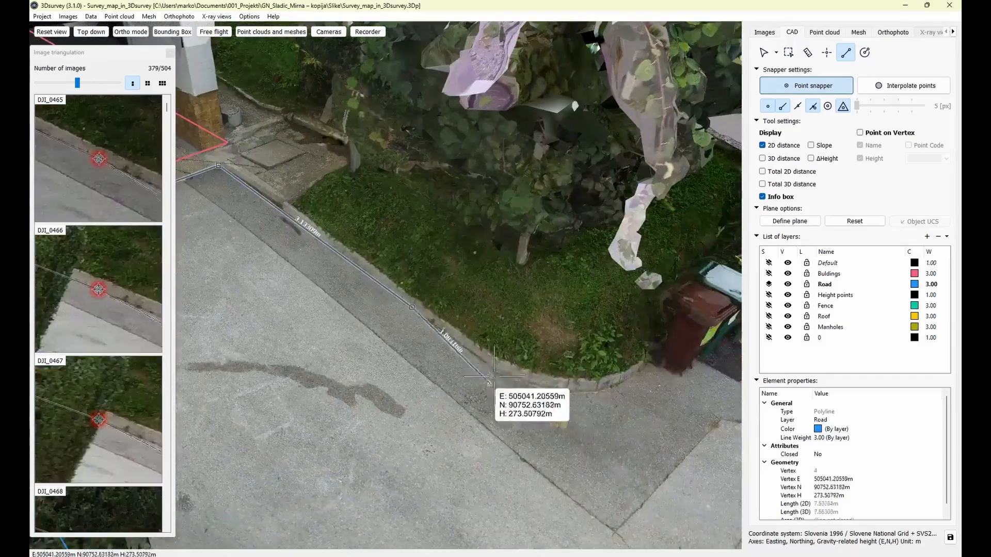
pyautogui.click(490, 381)
pyautogui.click(533, 387)
pyautogui.click(573, 396)
pyautogui.click(614, 385)
# Extend the curb line past the bins to the base of the concrete wall, using a horizontal plane at ground height, and finish it.
pyautogui.scroll(2, 460, 345)
pyautogui.moveTo(460, 345); pyautogui.dragTo(362, 380, button='middle')
pyautogui.click(477, 391)
pyautogui.press('p')
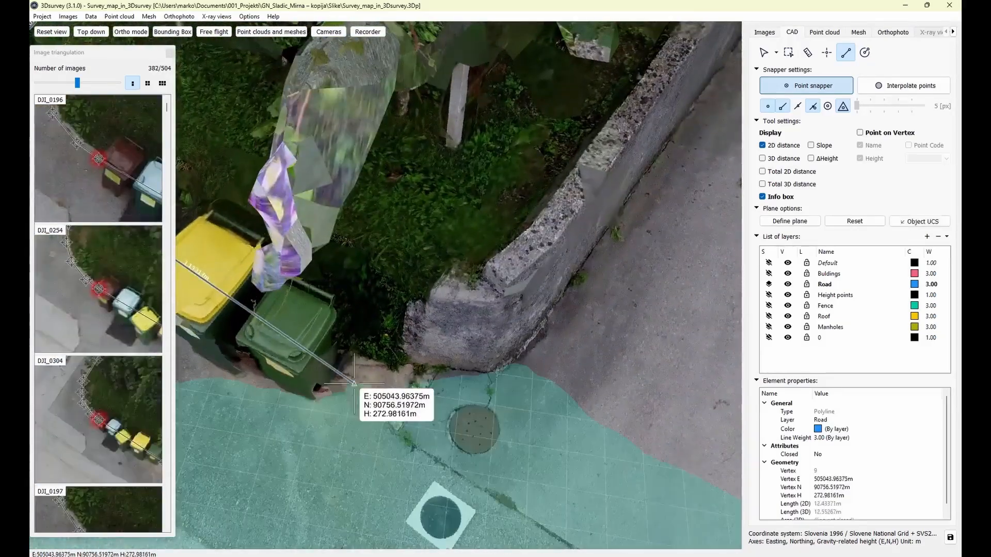
pyautogui.click(349, 368)
pyautogui.click(416, 368)
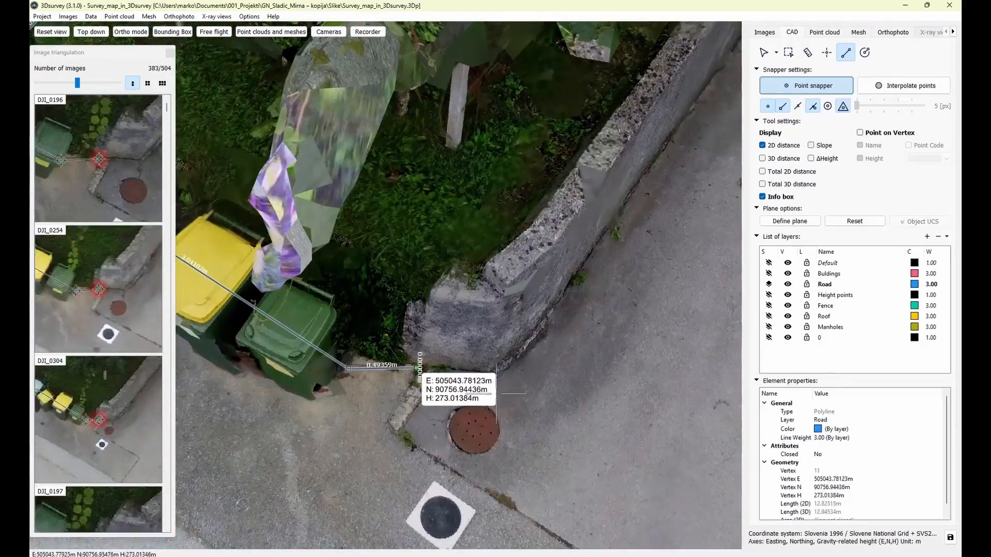
pyautogui.click(443, 368)
pyautogui.scroll(-4, 443, 368)
pyautogui.rightClick(478, 399)
# Start a road polyline at the flower bed wall's corner and add a vertex behind the red car, with a segment of about 7.8 m.
pyautogui.moveTo(479, 399); pyautogui.dragTo(280, 447, button='middle')
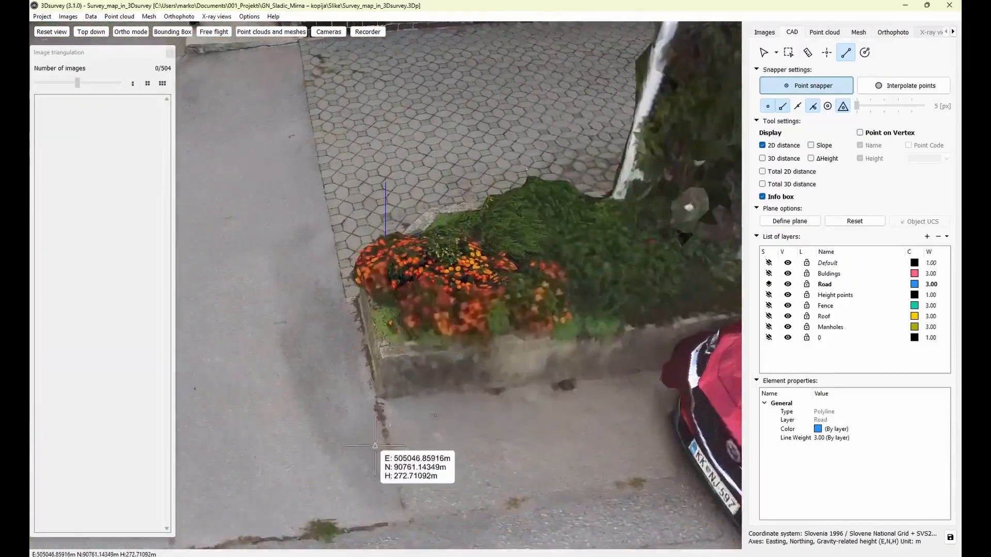
pyautogui.click(379, 399)
pyautogui.scroll(-3, 379, 399)
pyautogui.moveTo(712, 413); pyautogui.dragTo(524, 467, button='middle')
pyautogui.scroll(3, 524, 467)
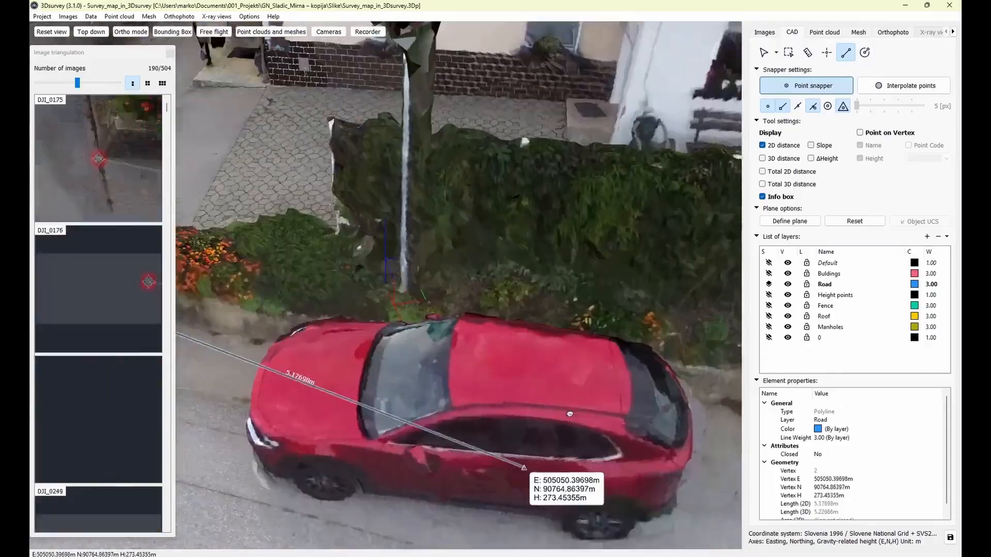
pyautogui.moveTo(638, 395); pyautogui.dragTo(341, 384, button='middle')
pyautogui.click(478, 406)
pyautogui.scroll(-2, 478, 405)
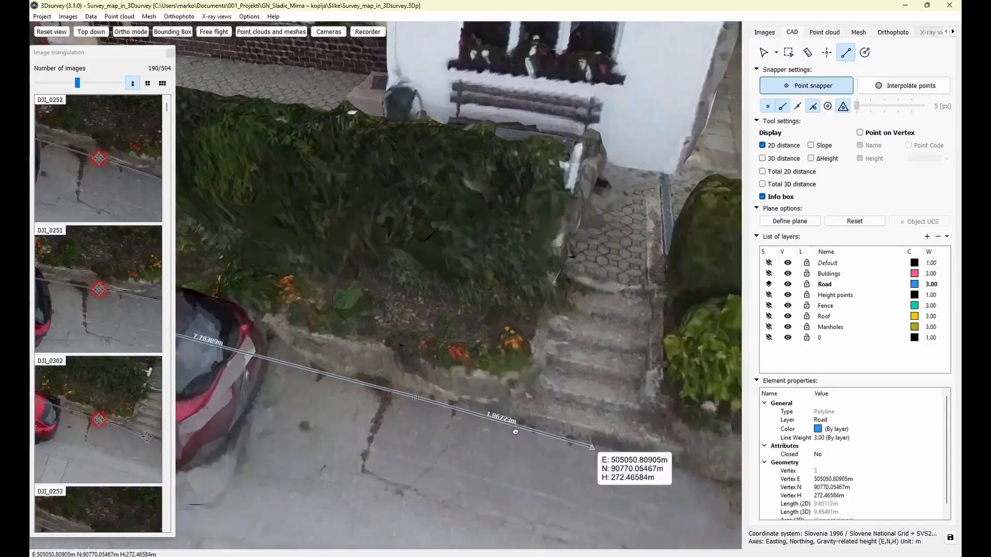
# Extend the road edge past the stairs and along the low wall with segments of about 3.3 m and 4 m.
pyautogui.moveTo(671, 462); pyautogui.dragTo(518, 450, button='middle')
pyautogui.click(517, 450)
pyautogui.scroll(-2, 518, 451)
pyautogui.scroll(2, 671, 479)
pyautogui.moveTo(671, 479); pyautogui.dragTo(513, 421, button='middle')
pyautogui.click(512, 421)
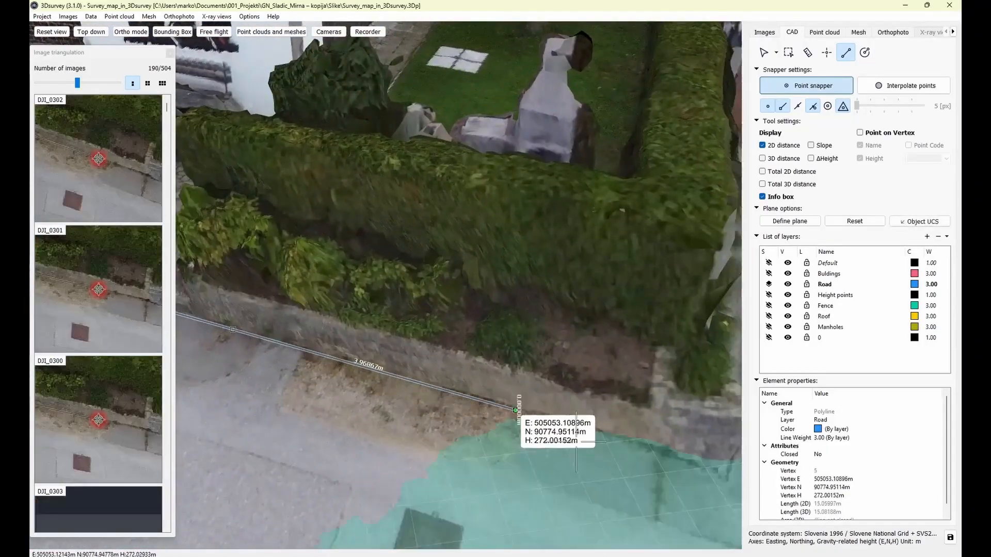
# Add a vertex at the low wall's corner by the next driveway, refine it in an aerial photo, and finish the polyline.
pyautogui.moveTo(712, 495); pyautogui.dragTo(428, 396, button='middle')
pyautogui.click(404, 375)
pyautogui.scroll(-2, 556, 412)
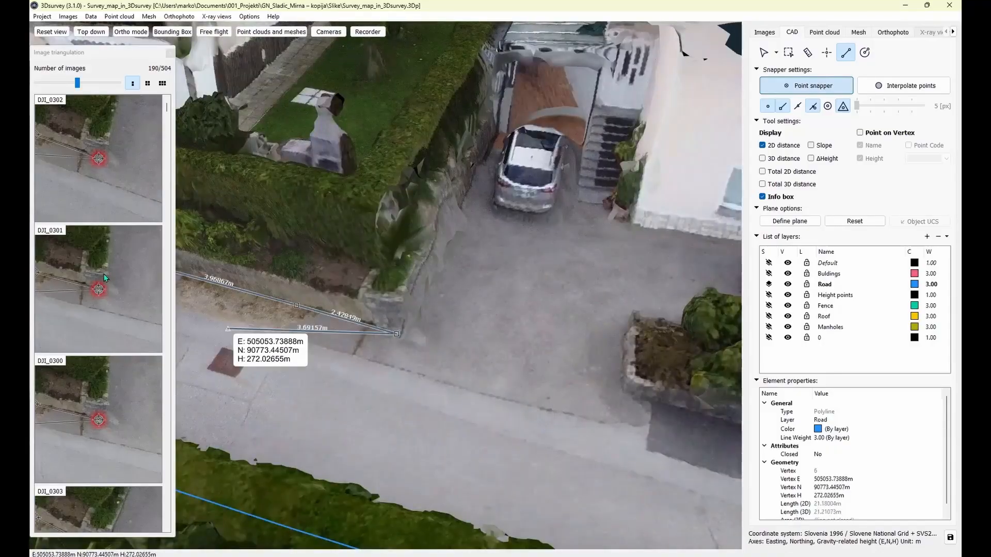
pyautogui.scroll(2, 122, 309)
pyautogui.scroll(2, 108, 168)
pyautogui.click(118, 154)
pyautogui.moveTo(549, 377); pyautogui.dragTo(501, 388, button='middle')
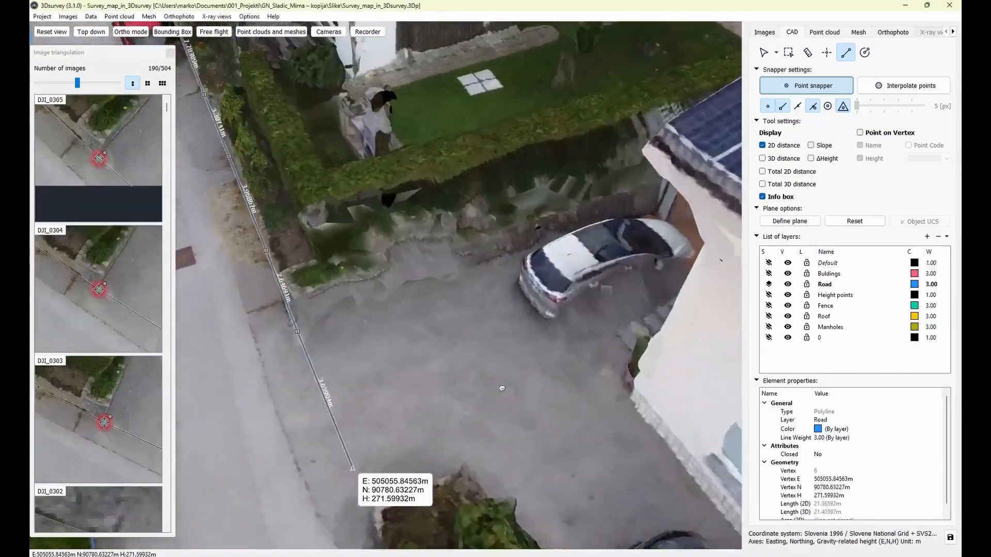
pyautogui.rightClick(452, 341)
# Examine the traced road edges from above, from the parked white cars to the flower bed beside the red car.
pyautogui.scroll(-4, 452, 341)
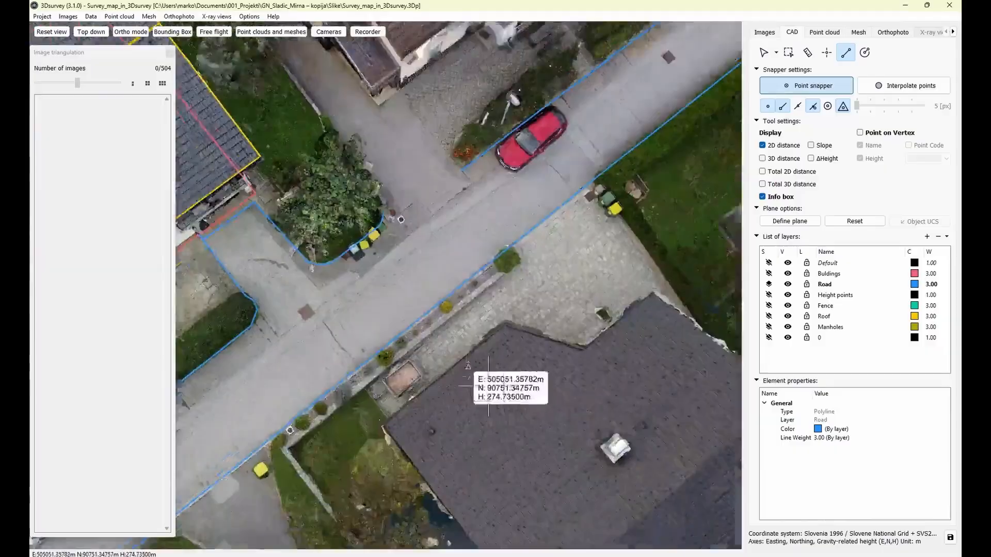
pyautogui.scroll(-2, 488, 386)
pyautogui.moveTo(371, 408); pyautogui.dragTo(514, 297, button='middle')
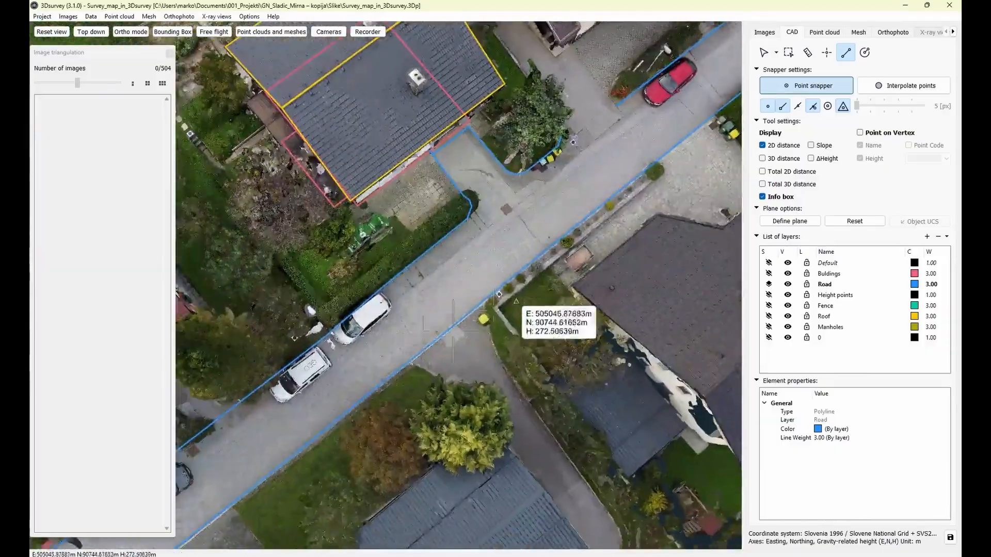
pyautogui.moveTo(392, 360); pyautogui.dragTo(415, 352, button='middle')
pyautogui.moveTo(373, 387); pyautogui.dragTo(310, 439, button='middle')
pyautogui.moveTo(594, 217); pyautogui.dragTo(461, 326, button='middle')
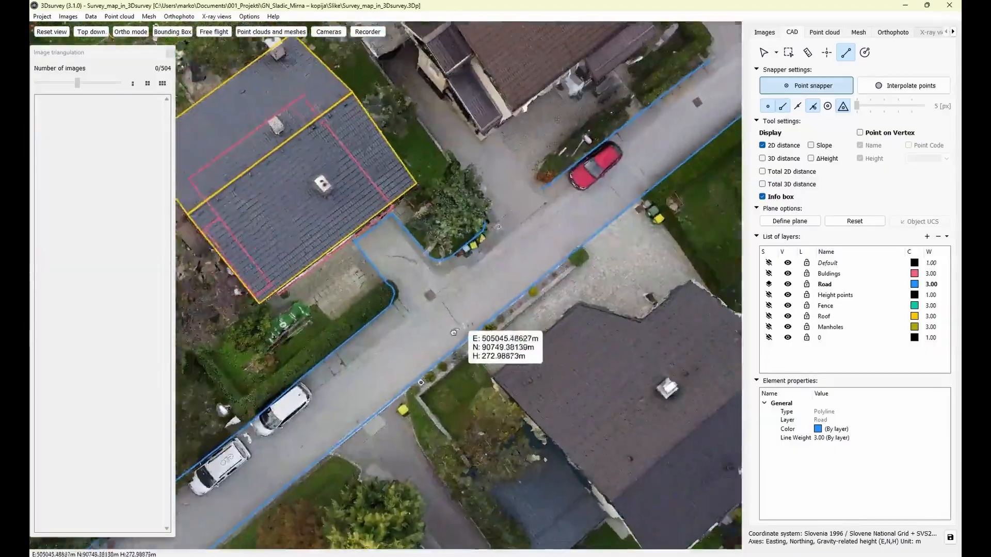
pyautogui.scroll(5, 489, 237)
pyautogui.moveTo(365, 388); pyautogui.dragTo(300, 500, button='middle')
pyautogui.scroll(2, 543, 266)
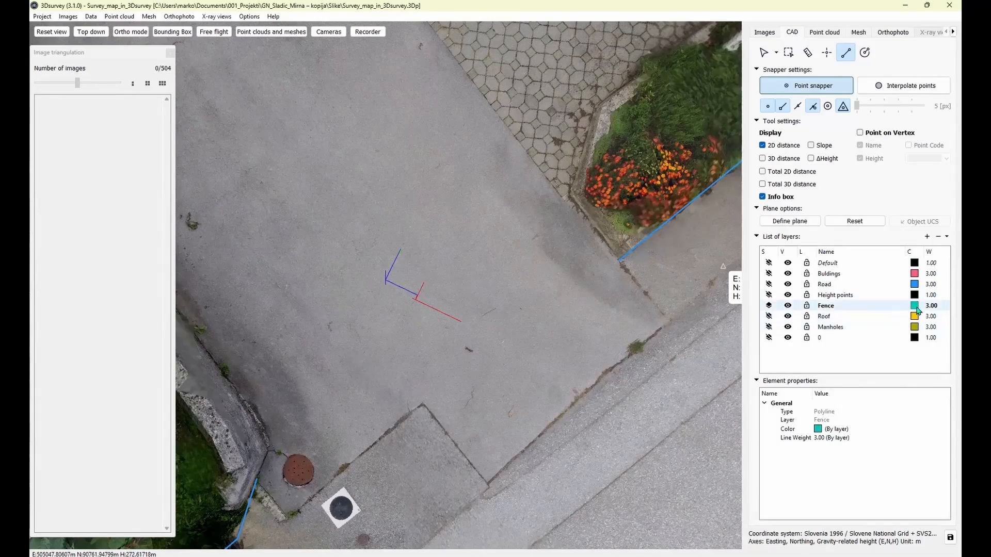
# On the Fence layer, trace the base of the concrete wall from the curb endpoint along the neighbour's driveway and finish the polyline.
pyautogui.moveTo(456, 384); pyautogui.dragTo(422, 290)
pyautogui.moveTo(422, 289); pyautogui.dragTo(602, 315, button='middle')
pyautogui.scroll(2, 601, 316)
pyautogui.moveTo(601, 316); pyautogui.dragTo(495, 336)
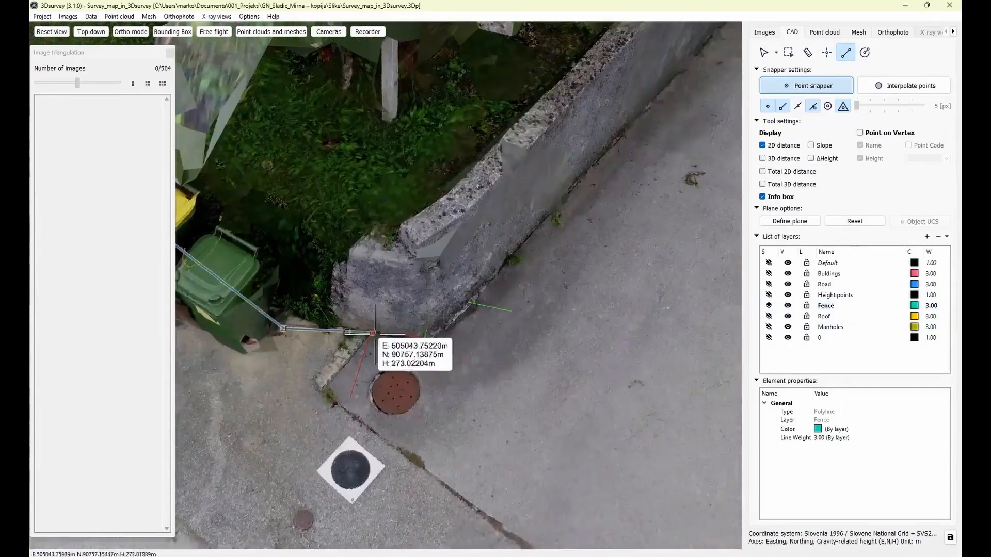
pyautogui.click(372, 333)
pyautogui.click(424, 338)
pyautogui.click(623, 134)
pyautogui.moveTo(623, 135); pyautogui.dragTo(442, 310)
pyautogui.click(656, 175)
pyautogui.click(474, 195)
pyautogui.scroll(-2, 472, 201)
pyautogui.rightClick(472, 201)
# Start a fence polyline at the road edge's endpoint by the flower bed and add a segment of about 1.1 m along the bed's end.
pyautogui.scroll(-3, 419, 408)
pyautogui.scroll(-3, 419, 407)
pyautogui.moveTo(419, 407); pyautogui.dragTo(505, 421)
pyautogui.scroll(2, 505, 421)
pyautogui.click(514, 370)
pyautogui.moveTo(515, 370); pyautogui.dragTo(477, 343)
pyautogui.scroll(4, 477, 344)
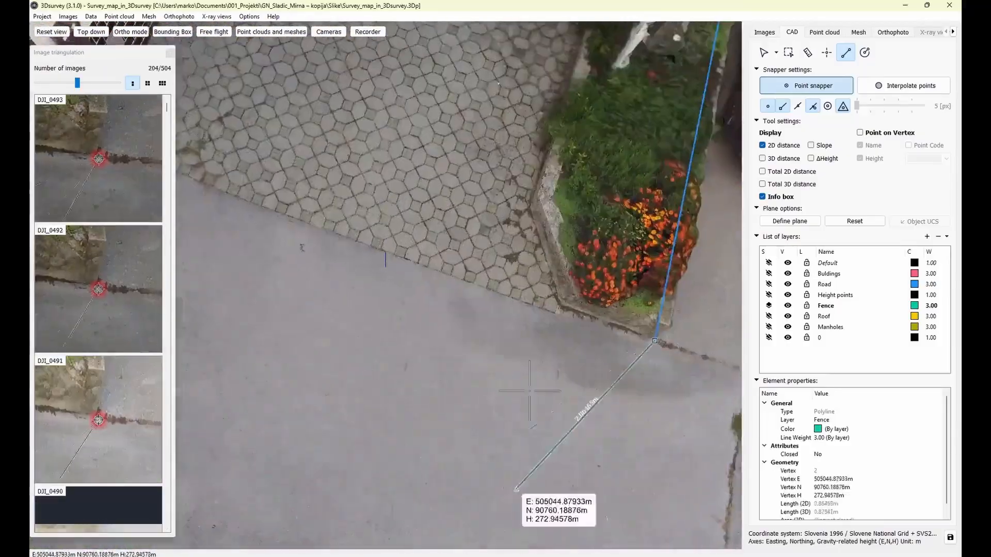
pyautogui.moveTo(570, 304); pyautogui.dragTo(432, 253, button='middle')
pyautogui.click(443, 222)
# Trace the flower bed's border along the paved yard to beside the tall shrubs and finish the fence polyline.
pyautogui.moveTo(367, 189); pyautogui.dragTo(464, 352, button='middle')
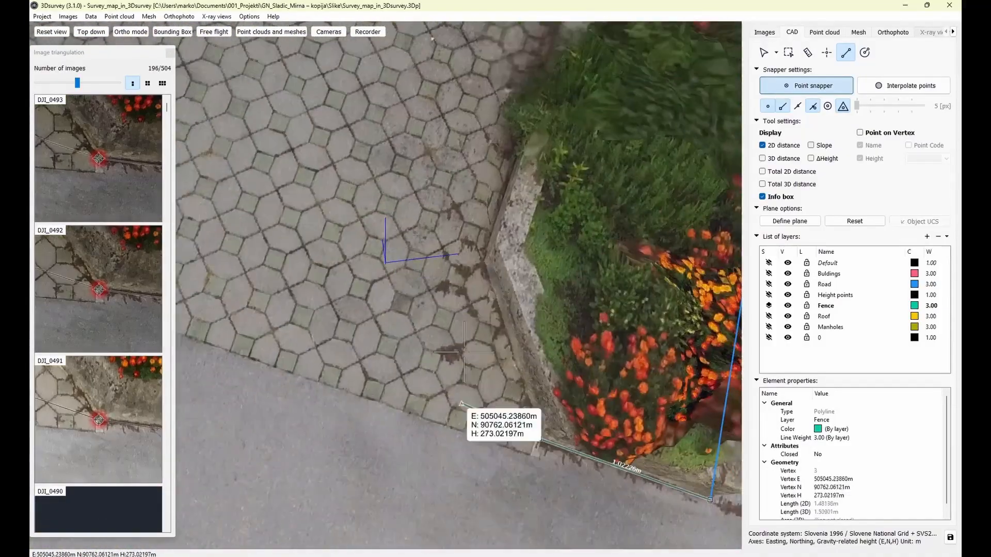
pyautogui.click(479, 267)
pyautogui.moveTo(434, 258); pyautogui.dragTo(376, 409, button='middle')
pyautogui.moveTo(376, 409); pyautogui.dragTo(479, 496)
pyautogui.click(288, 106)
pyautogui.rightClick(291, 101)
pyautogui.scroll(-5, 289, 155)
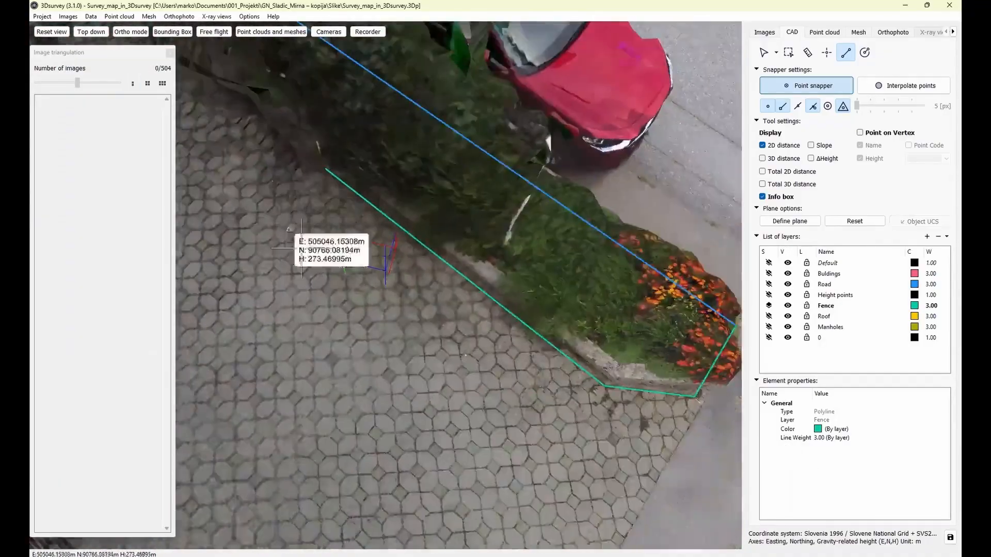
# Examine the road, fence, roof and building lines around the surveyed house from several angles.
pyautogui.moveTo(288, 227); pyautogui.dragTo(354, 278)
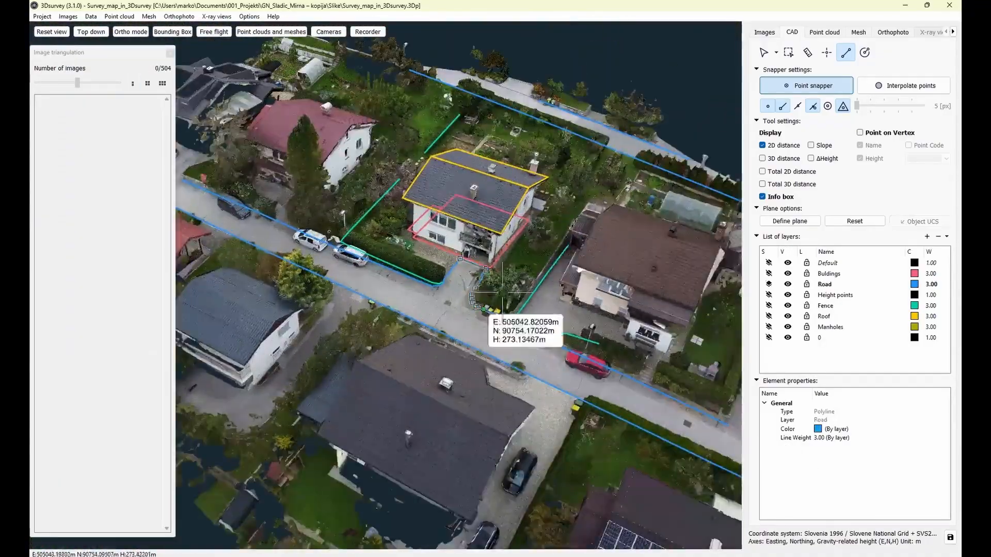
pyautogui.moveTo(487, 305); pyautogui.dragTo(447, 317)
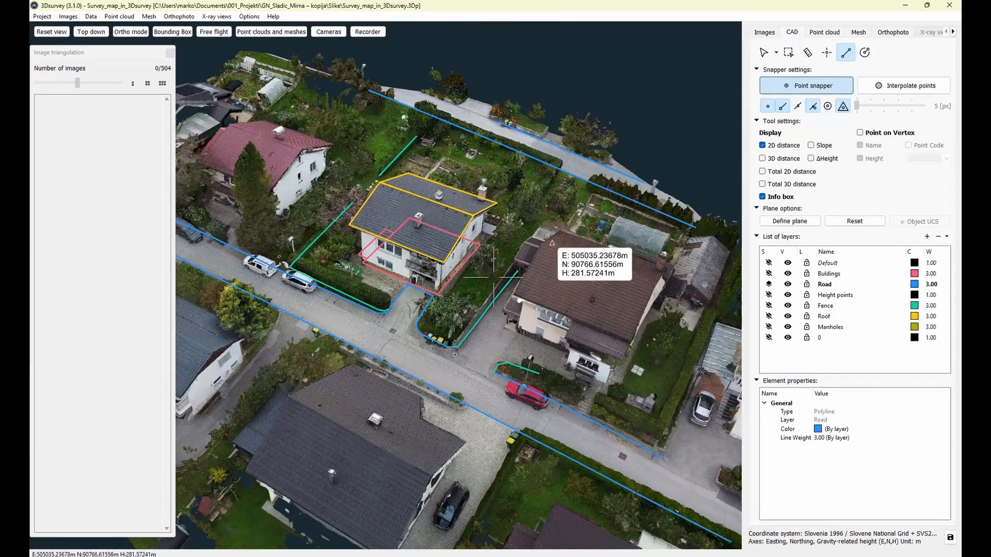
pyautogui.scroll(2, 371, 332)
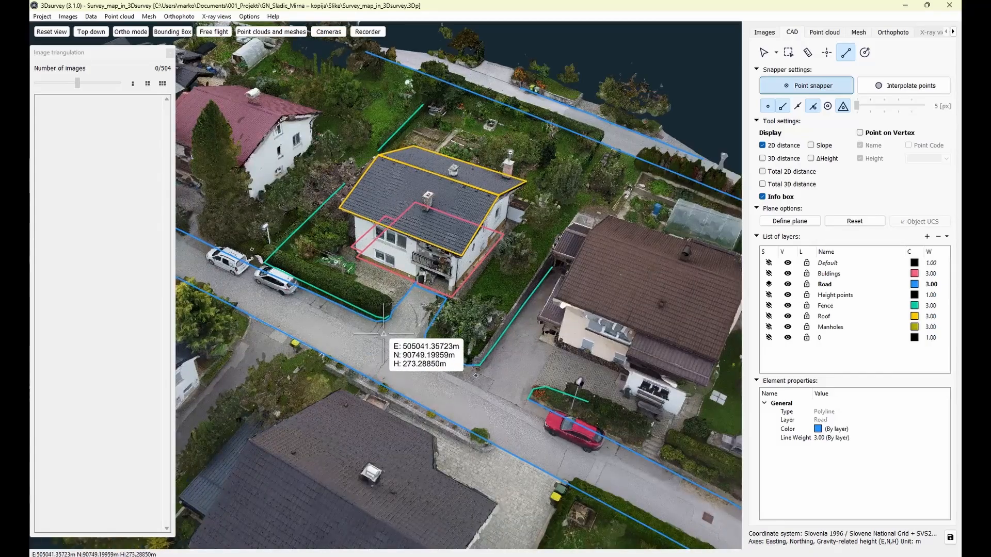
pyautogui.moveTo(374, 366); pyautogui.dragTo(484, 273, button='middle')
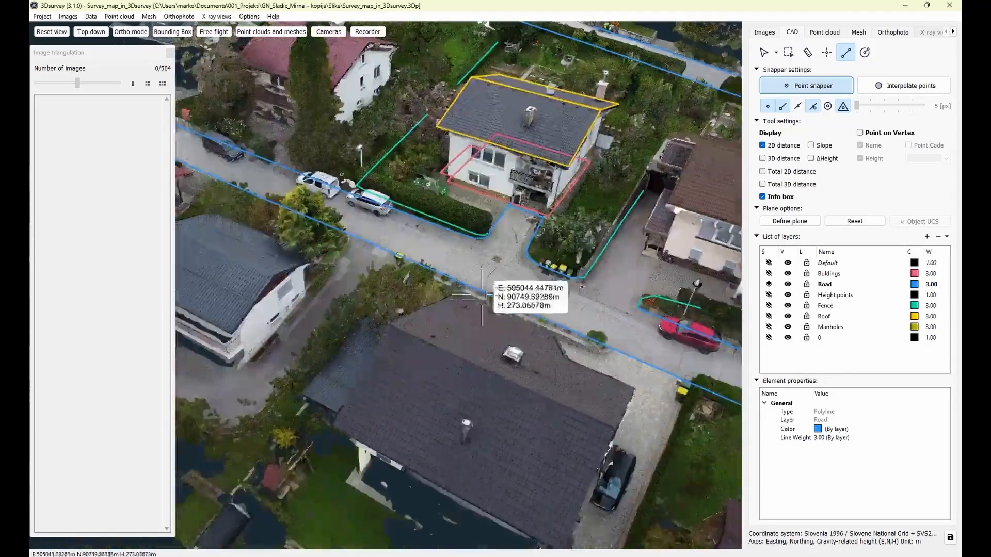
pyautogui.moveTo(454, 293); pyautogui.dragTo(398, 358)
pyautogui.moveTo(394, 293); pyautogui.dragTo(392, 331, button='middle')
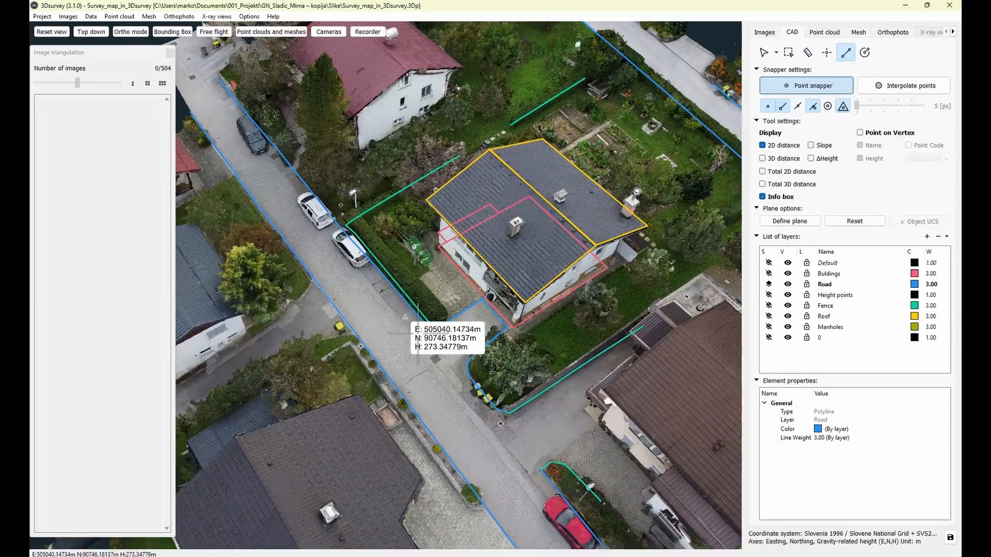
pyautogui.scroll(-1, 537, 333)
pyautogui.moveTo(505, 316); pyautogui.dragTo(461, 352, button='middle')
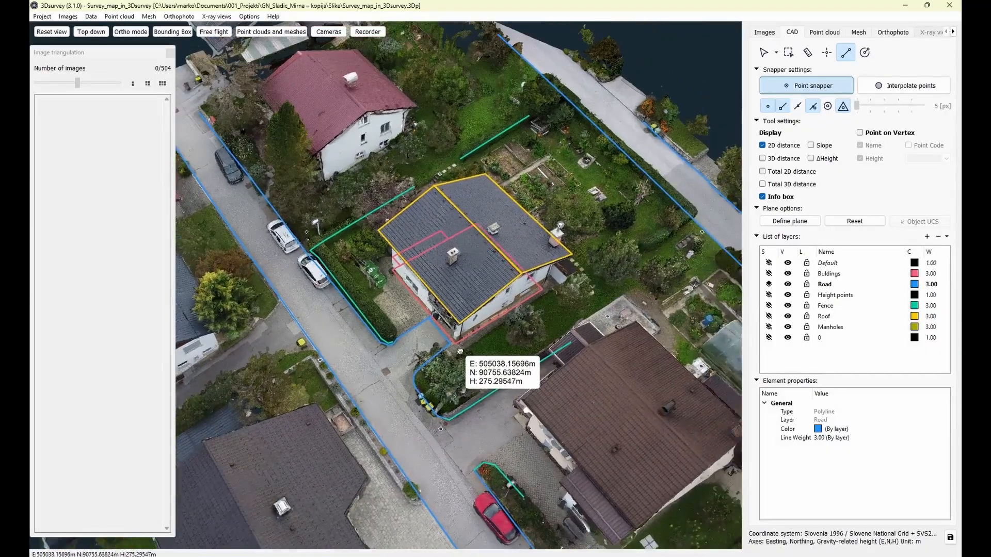
# Start a polyline on the Buldings layer and define a drawing plane on the paved yard in front of the neighbour's house.
pyautogui.scroll(10, 527, 355)
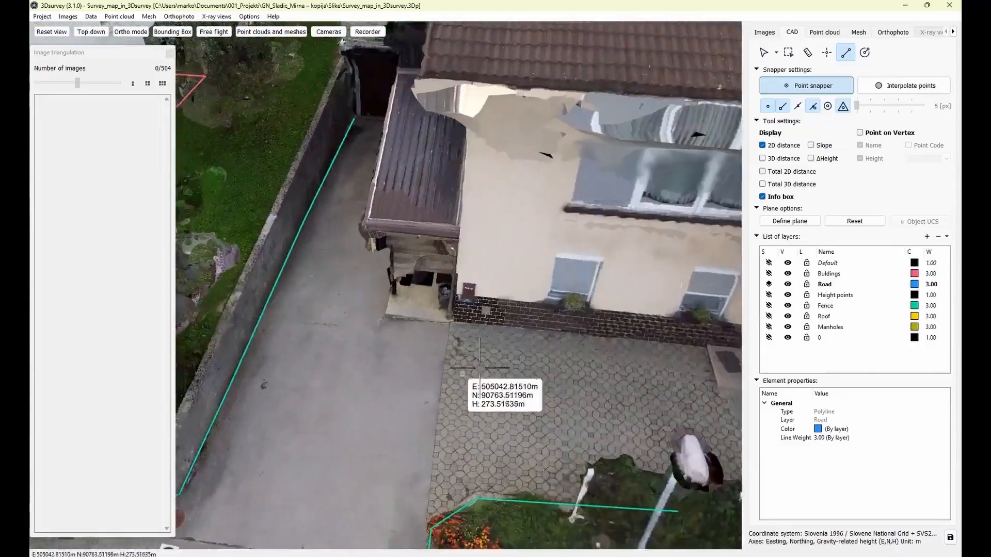
pyautogui.moveTo(479, 368); pyautogui.dragTo(628, 292)
pyautogui.scroll(-7, 421, 309)
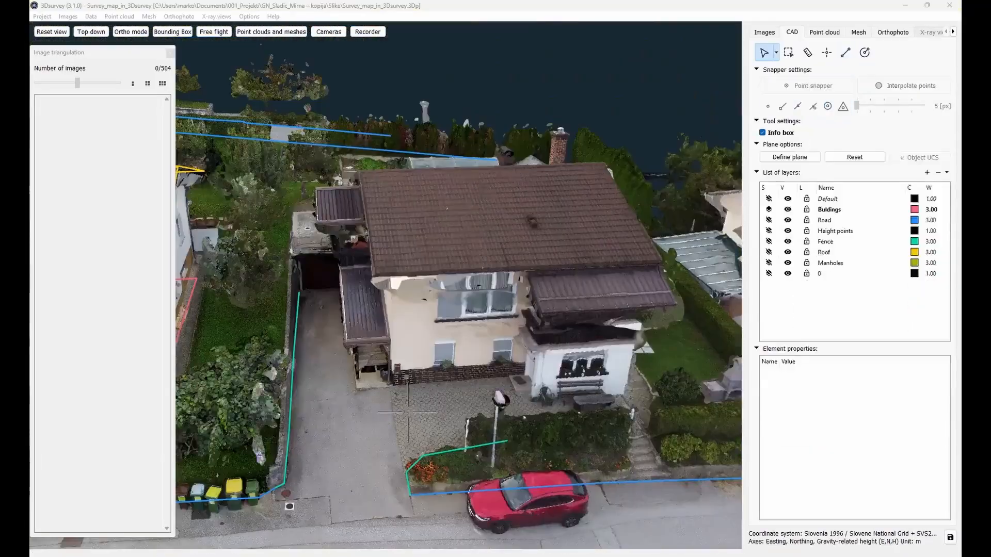
pyautogui.click(847, 54)
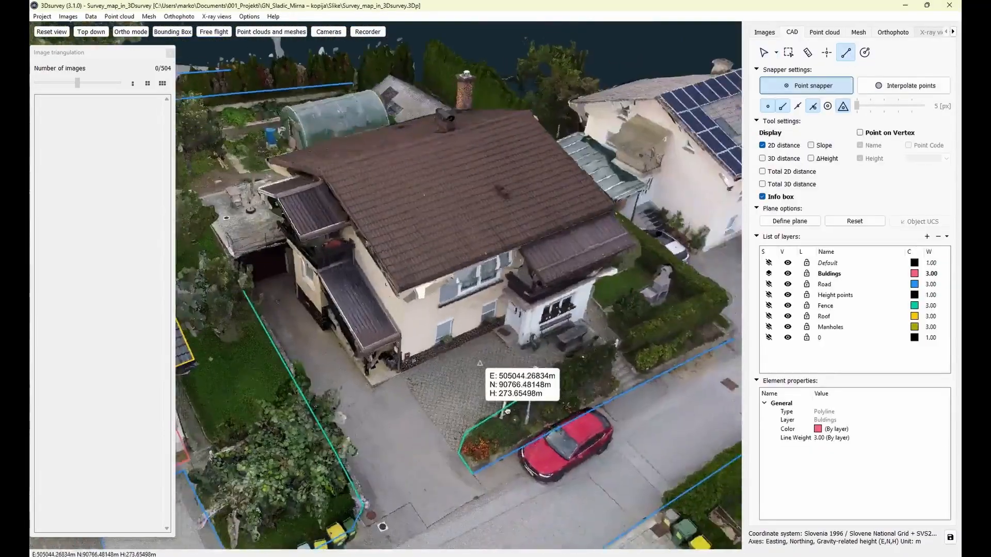
pyautogui.scroll(5, 477, 368)
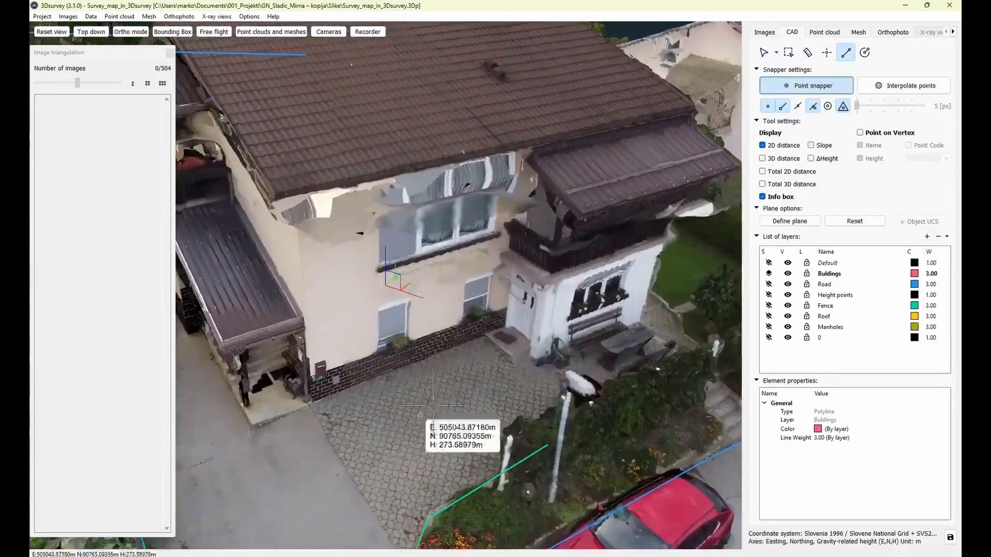
pyautogui.click(780, 223)
pyautogui.click(790, 221)
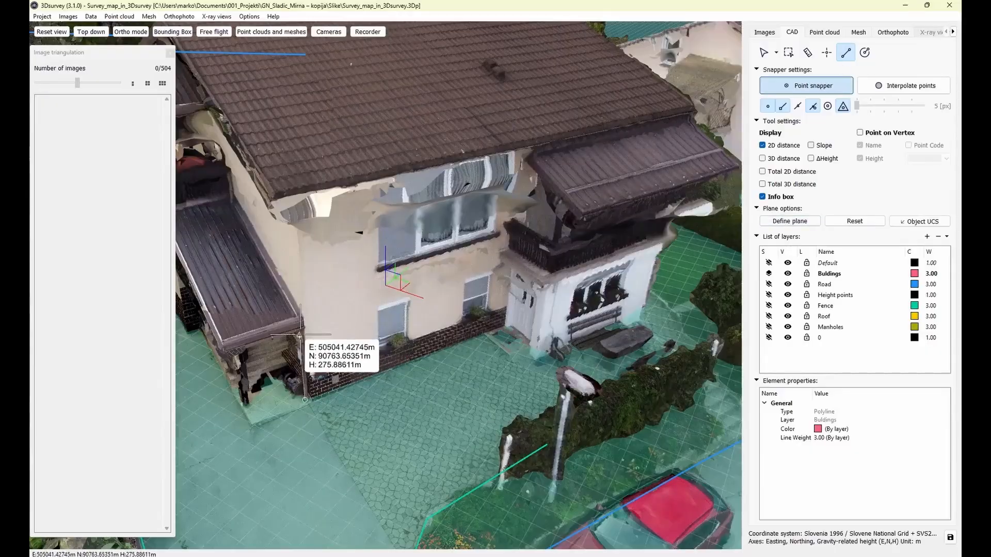
# Trace the neighbour's house footprint along the front wall from the driveway corner to the far corner, about 4.2 m and 6.1 m, using Object UCS.
pyautogui.click(306, 330)
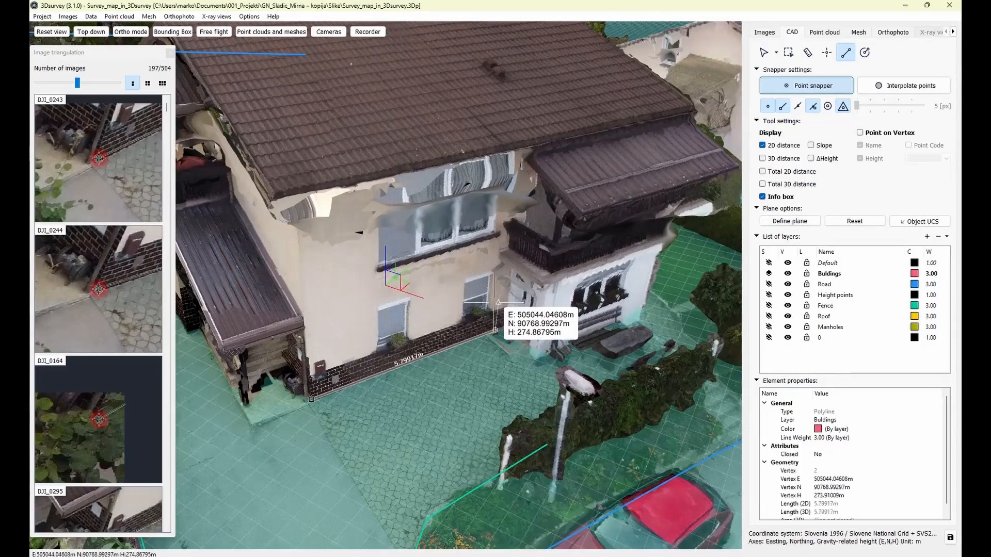
pyautogui.click(459, 317)
pyautogui.moveTo(459, 317); pyautogui.dragTo(397, 362)
pyautogui.scroll(3, 397, 362)
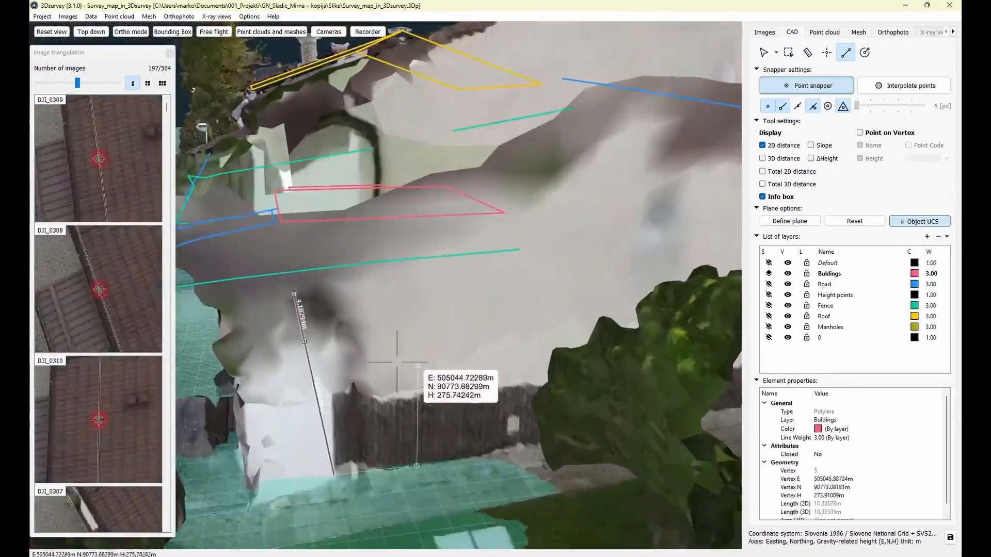
pyautogui.moveTo(339, 336); pyautogui.dragTo(415, 356)
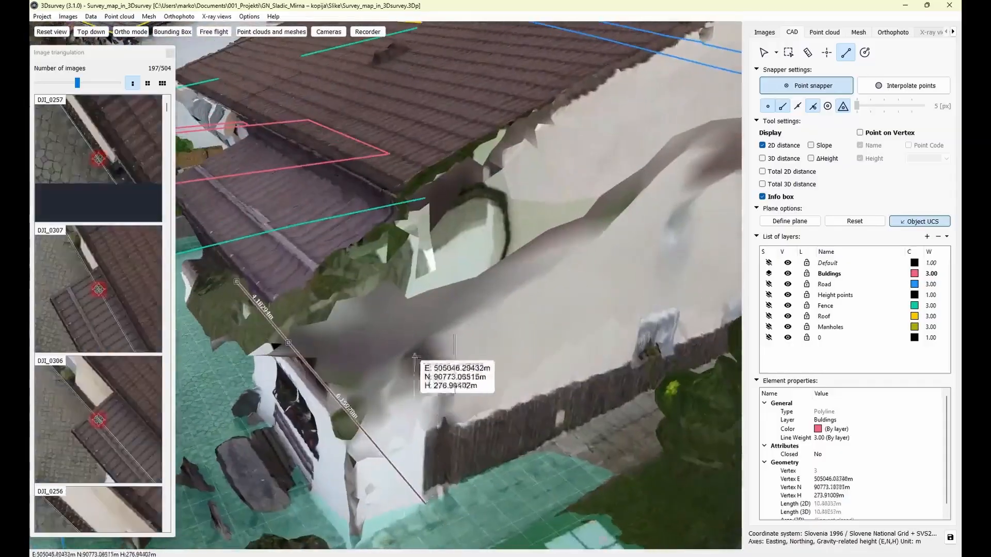
pyautogui.click(588, 361)
# Trace the footprint's remaining side and rear walls back to the driveway corner and finish the building polyline.
pyautogui.moveTo(589, 360); pyautogui.dragTo(185, 351)
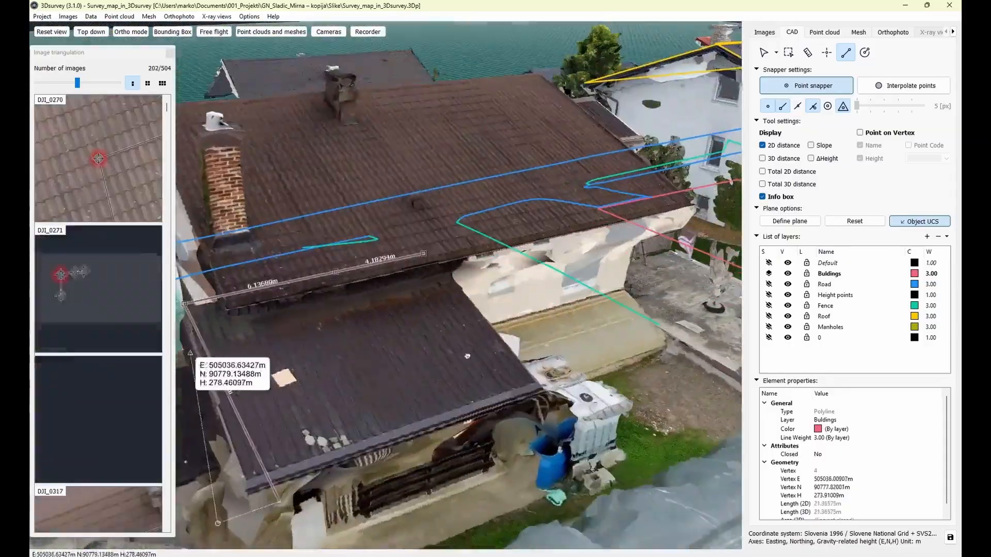
pyautogui.moveTo(519, 301); pyautogui.dragTo(317, 266)
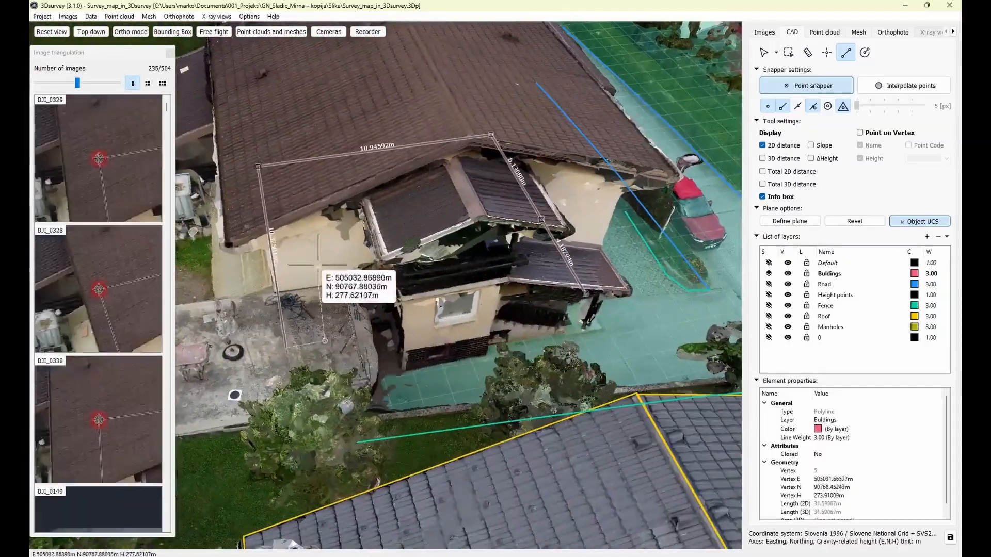
pyautogui.click(400, 292)
pyautogui.click(588, 289)
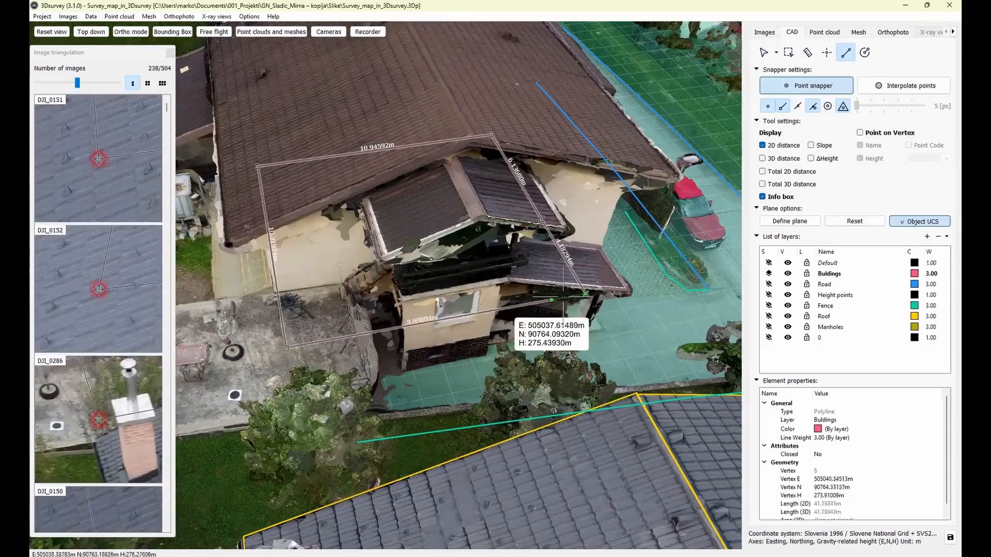
pyautogui.rightClick(608, 335)
# Trace the base of the brick-footed annex on the driveway side out from the house wall line and back, and finish the polyline.
pyautogui.moveTo(604, 336); pyautogui.dragTo(547, 340)
pyautogui.scroll(5, 416, 317)
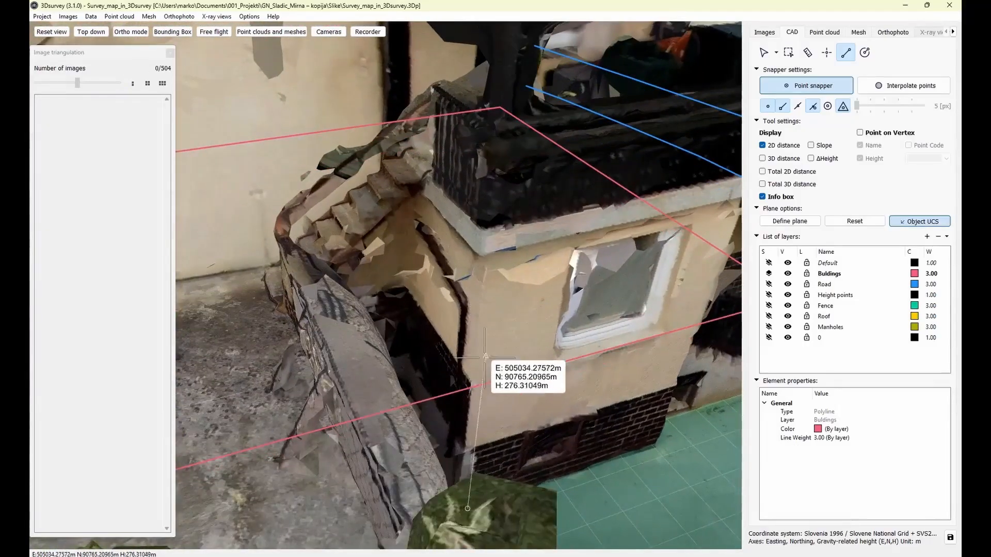
pyautogui.click(475, 360)
pyautogui.moveTo(606, 397); pyautogui.dragTo(615, 461)
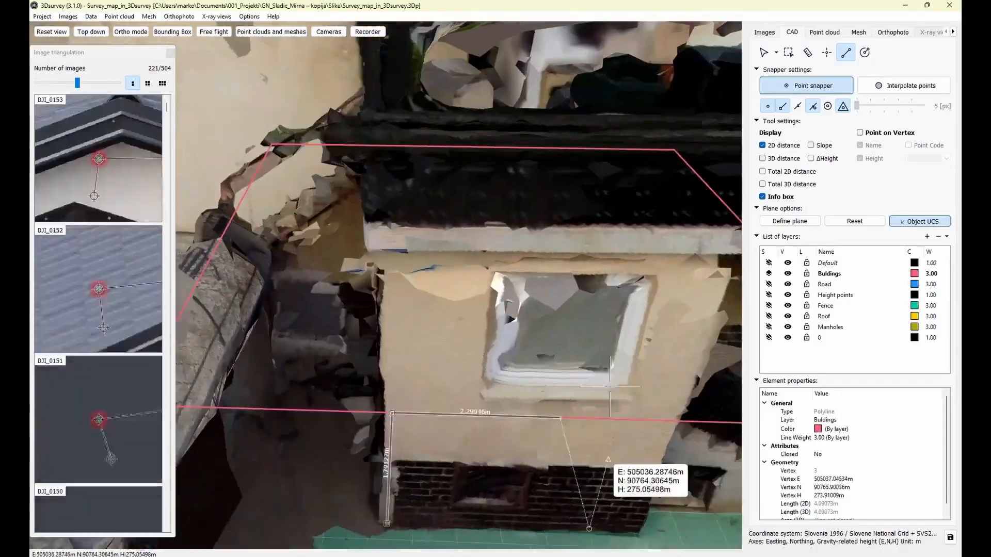
pyautogui.rightClick(615, 462)
pyautogui.click(387, 523)
pyautogui.scroll(-2, 618, 410)
pyautogui.moveTo(618, 411)
pyautogui.mouseDown()
pyautogui.moveTo(540, 398)
pyautogui.moveTo(537, 418)
pyautogui.moveTo(594, 422)
pyautogui.moveTo(453, 450)
pyautogui.mouseUp()
pyautogui.click(436, 426)
pyautogui.click(456, 416)
pyautogui.rightClick(459, 416)
# Trace the base of the entrance staircase from the annex to the house's front driveway corner.
pyautogui.scroll(-3, 464, 420)
pyautogui.scroll(4, 453, 451)
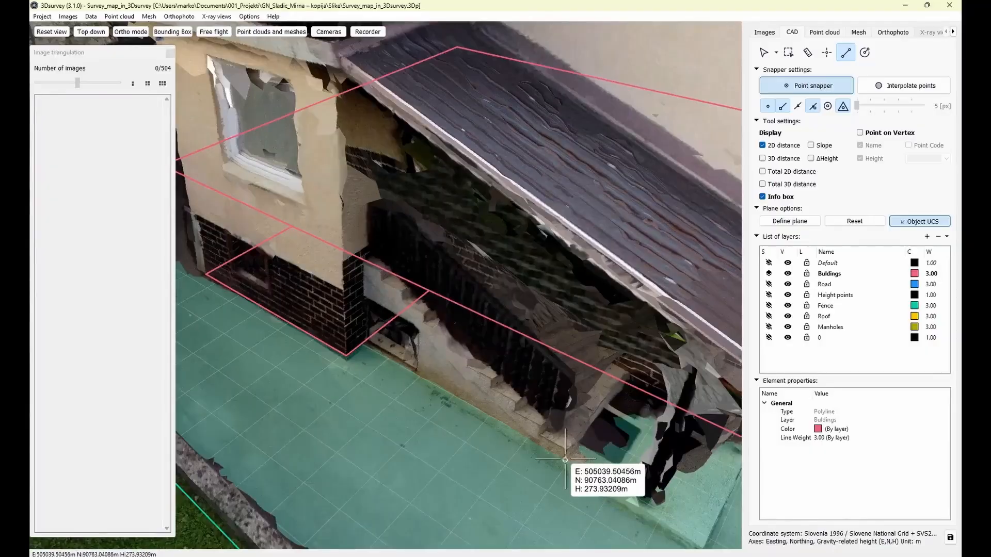
pyautogui.scroll(-5, 565, 459)
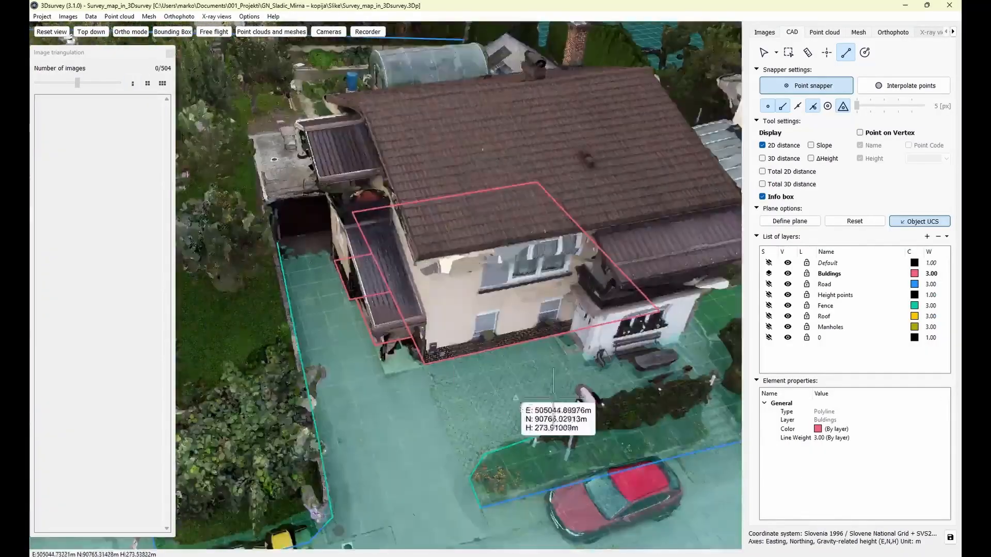
# Outline the white front porch from the wall by the door, with a front about 4.2 m long, to the house's far corner.
pyautogui.scroll(5, 553, 398)
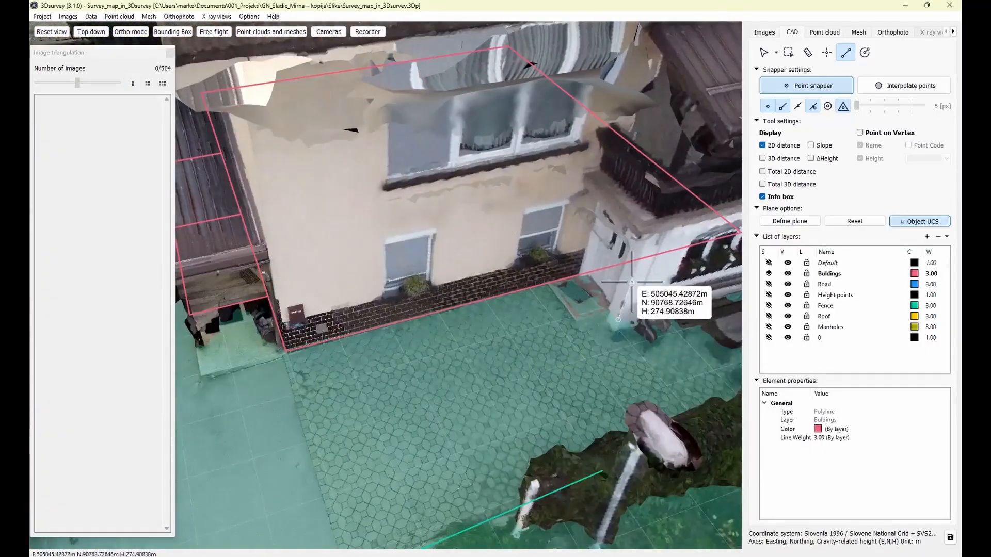
pyautogui.click(616, 317)
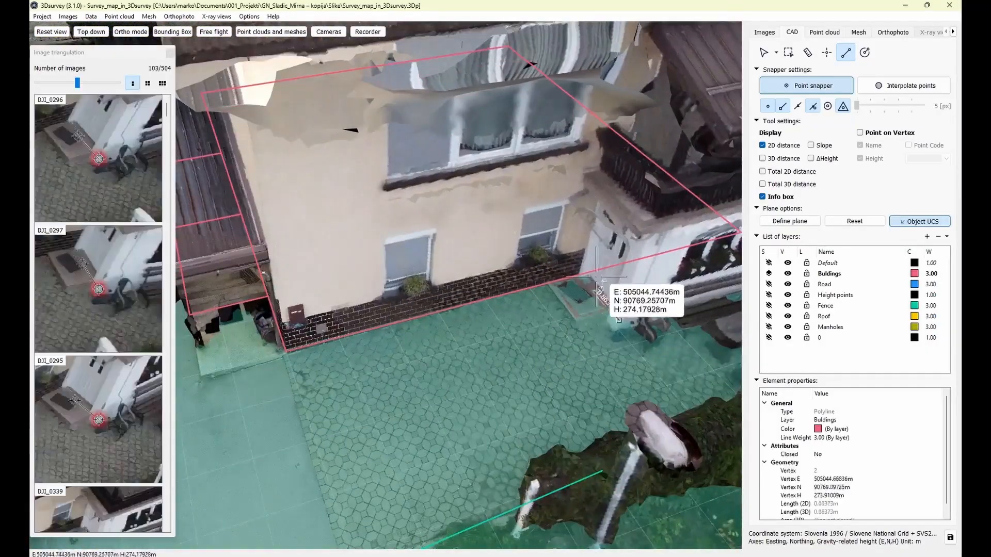
pyautogui.scroll(-4, 597, 277)
pyautogui.scroll(5, 500, 362)
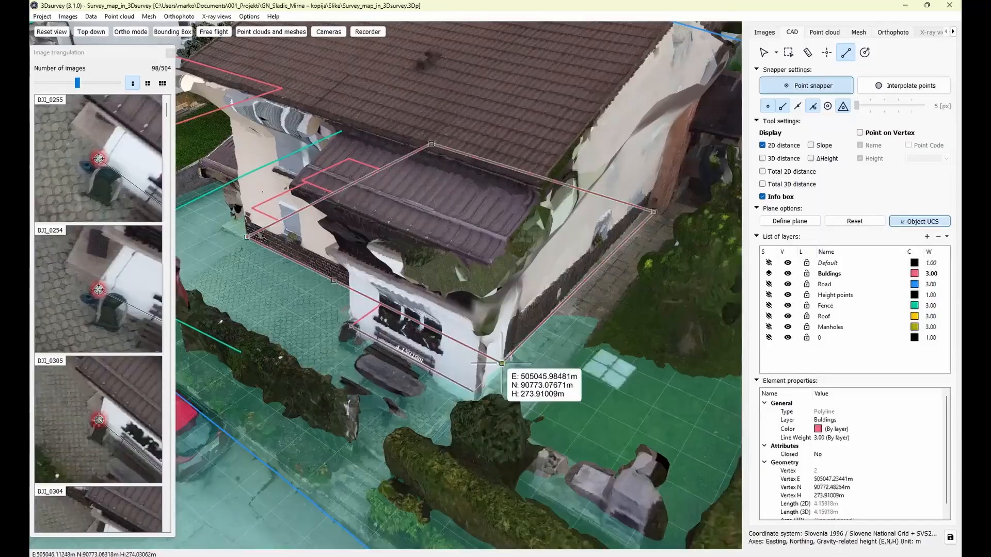
pyautogui.click(501, 363)
pyautogui.scroll(-4, 502, 363)
pyautogui.rightClick(502, 364)
# Switch to the Roof layer and define a plane from points on the street-side slope of the neighbour's main roof.
pyautogui.moveTo(501, 363); pyautogui.dragTo(709, 308)
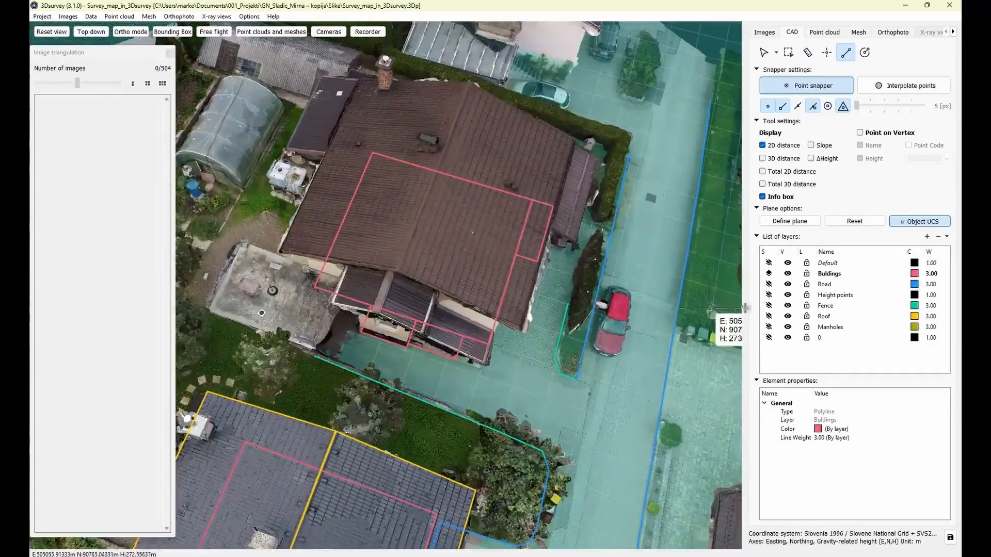
pyautogui.click(794, 220)
pyautogui.click(535, 219)
pyautogui.click(433, 210)
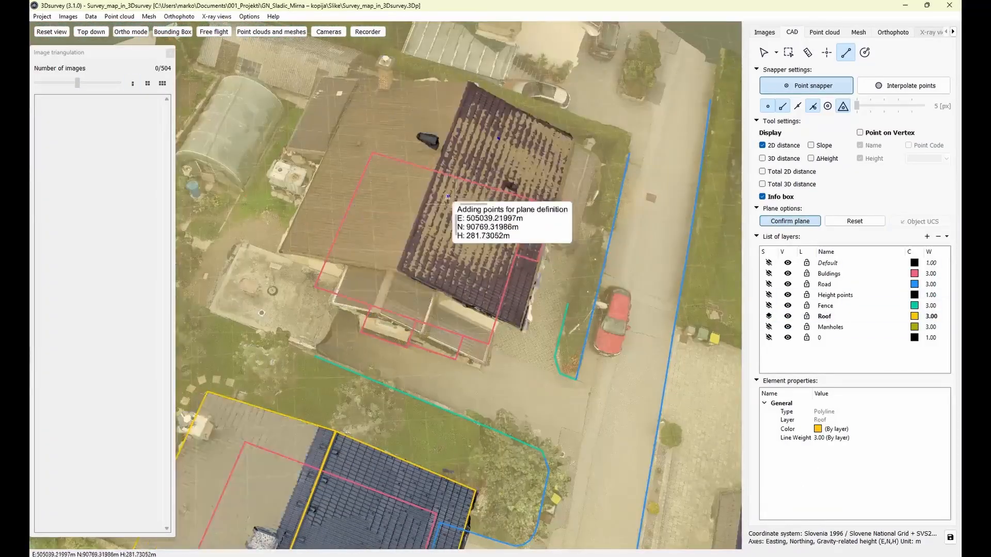
pyautogui.click(794, 221)
# Start the street-side roof outline by tracing the ridge, about 11.9 m long, from one gable to the other.
pyautogui.scroll(2, 423, 243)
pyautogui.moveTo(433, 243); pyautogui.dragTo(407, 261)
pyautogui.scroll(2, 407, 260)
pyautogui.click(432, 308)
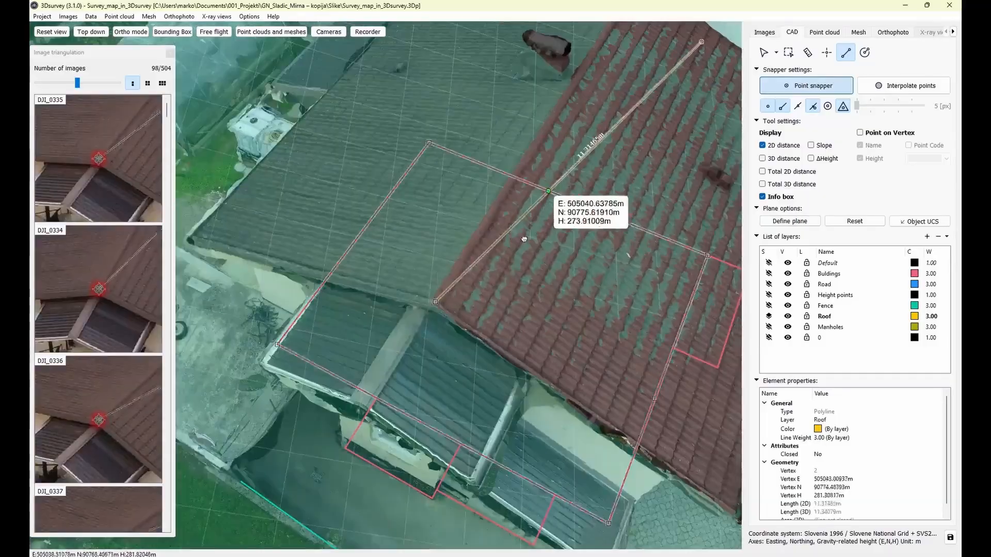
pyautogui.moveTo(524, 239); pyautogui.dragTo(379, 337)
pyautogui.scroll(-2, 389, 347)
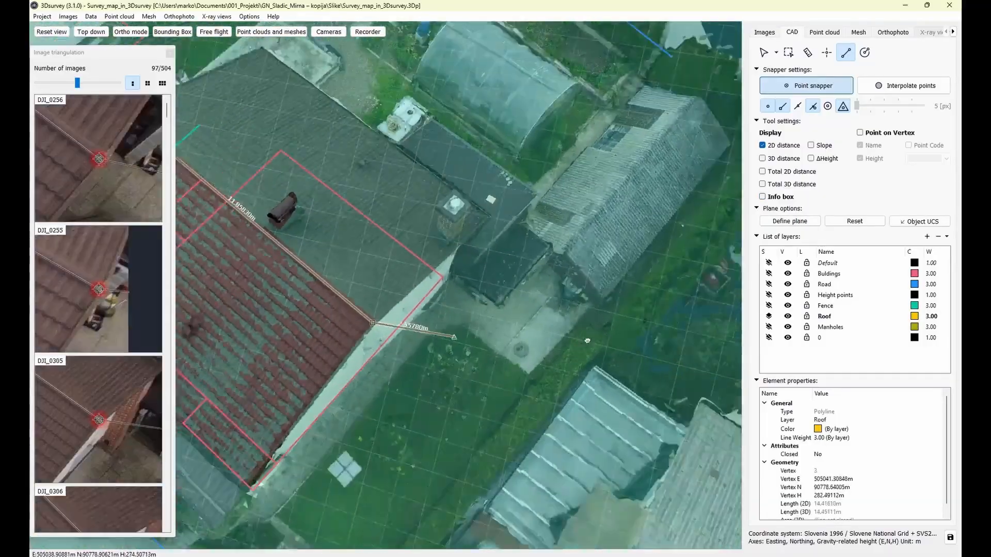
# Trace the street-side slope's gable and eaves edges back to the ridge's starting point with Object UCS and close the outline.
pyautogui.moveTo(586, 338); pyautogui.dragTo(671, 309)
pyautogui.click(919, 221)
pyautogui.scroll(2, 480, 258)
pyautogui.click(506, 448)
pyautogui.click(506, 449)
pyautogui.moveTo(278, 139); pyautogui.dragTo(568, 237, button='middle')
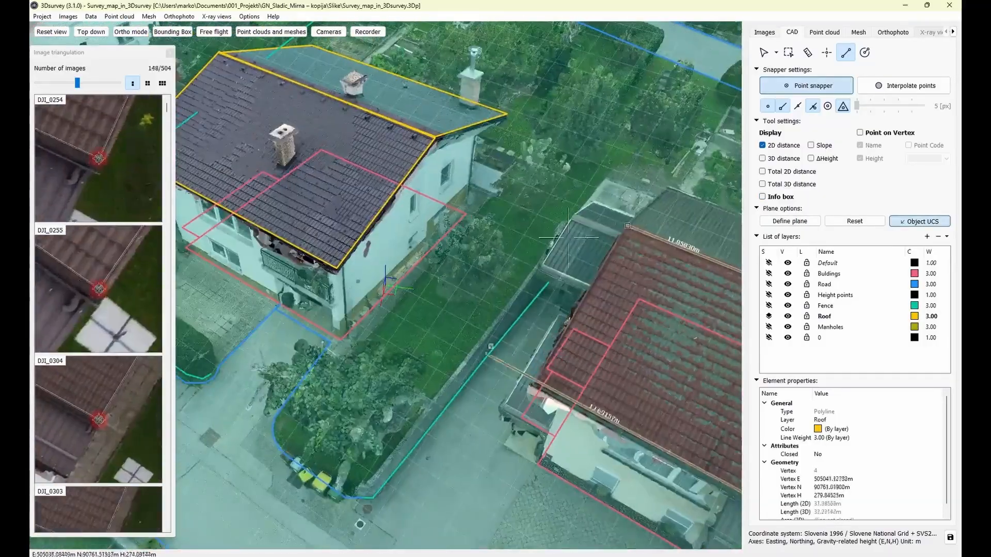
pyautogui.click(627, 225)
# Define a new plane from points on the garden-side slope of the neighbour's main roof.
pyautogui.scroll(-2, 608, 322)
pyautogui.moveTo(608, 322); pyautogui.dragTo(392, 330)
pyautogui.click(854, 220)
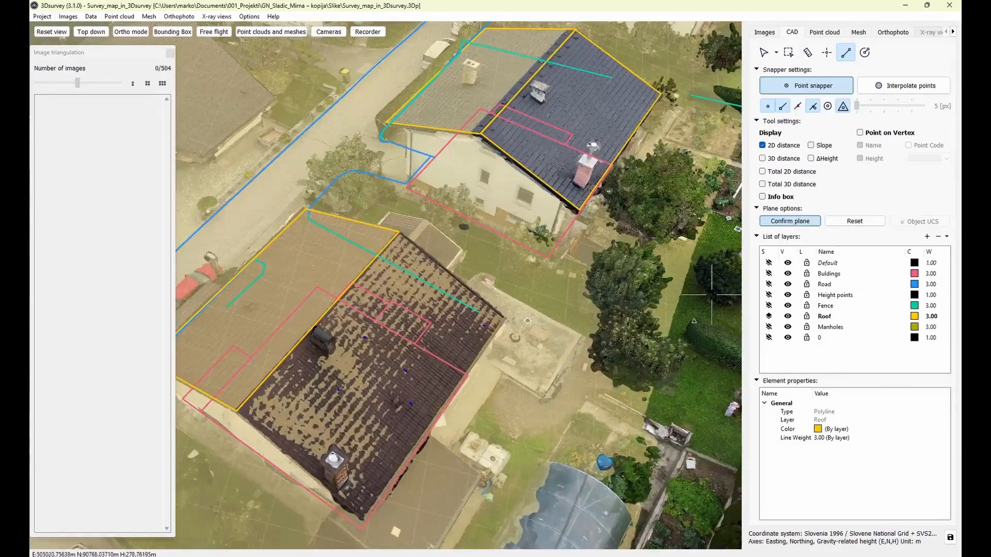
pyautogui.click(812, 222)
# Outline the garden-side roof slope from the ridge endpoints along the gable and eaves edges, and finish the polyline.
pyautogui.click(254, 406)
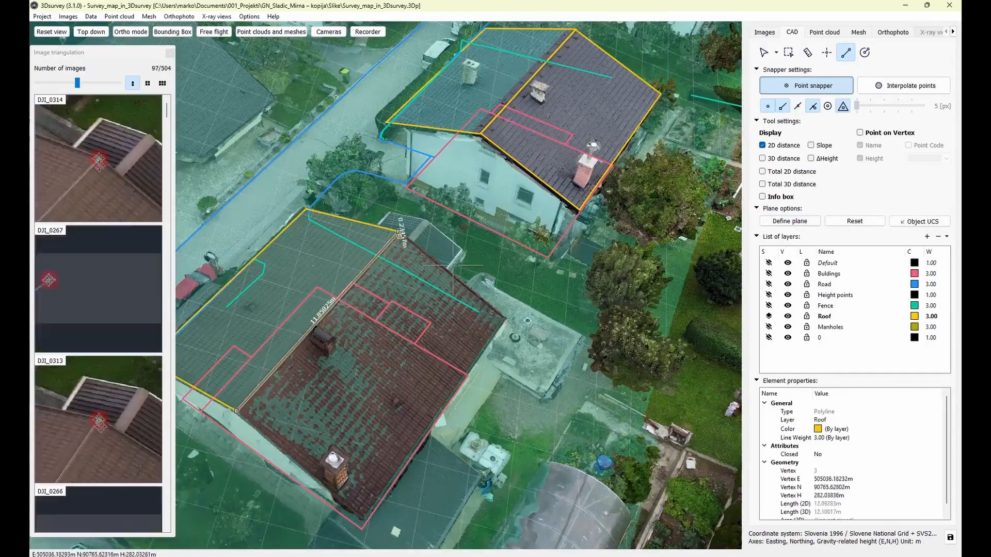
pyautogui.scroll(3, 425, 288)
pyautogui.click(490, 277)
pyautogui.scroll(-3, 490, 279)
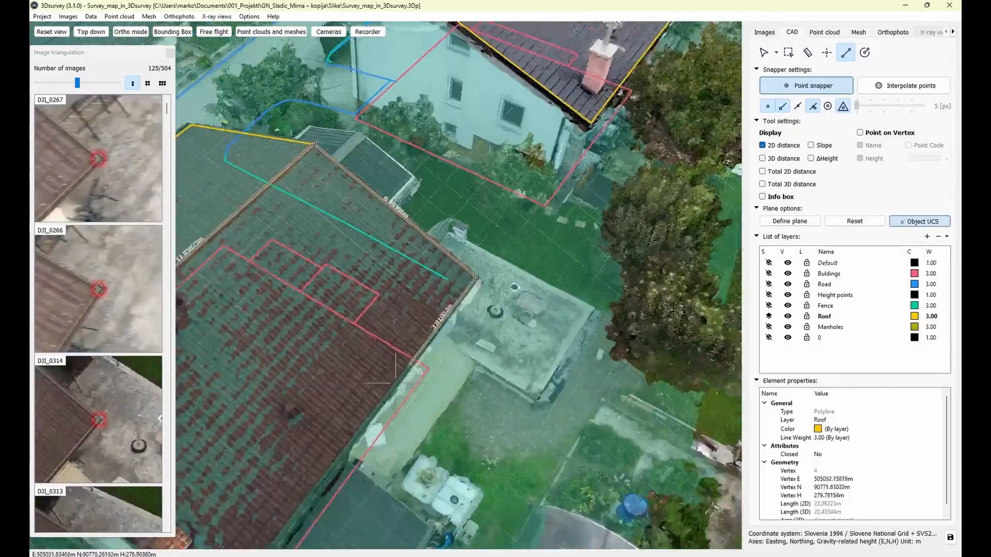
pyautogui.scroll(3, 330, 412)
pyautogui.scroll(-3, 297, 286)
pyautogui.rightClick(296, 287)
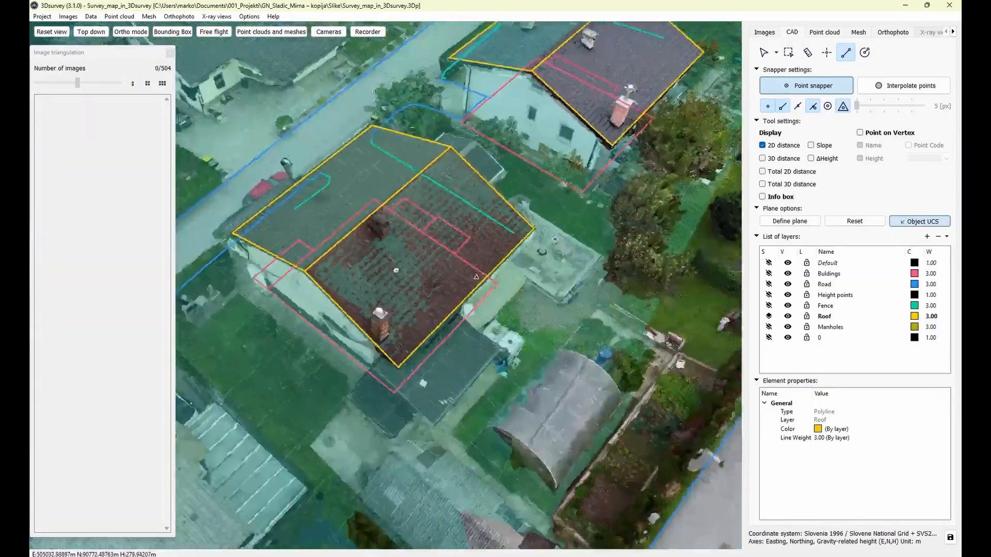
# Define a plane on the street-facing slope of the small gabled roof above the annex and outline that slope.
pyautogui.moveTo(297, 286); pyautogui.dragTo(567, 268, button='right')
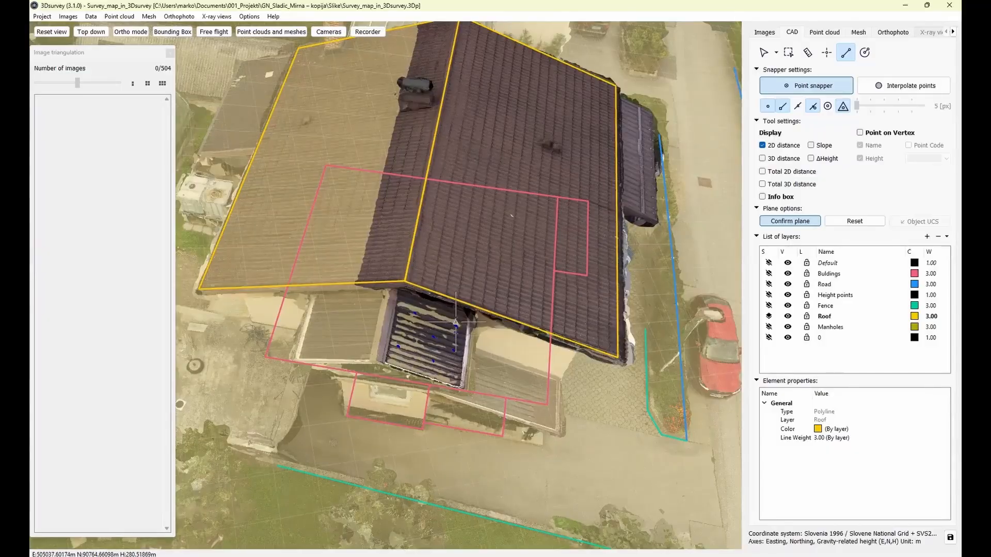
pyautogui.click(789, 221)
pyautogui.scroll(3, 374, 323)
pyautogui.moveTo(375, 323); pyautogui.dragTo(385, 278)
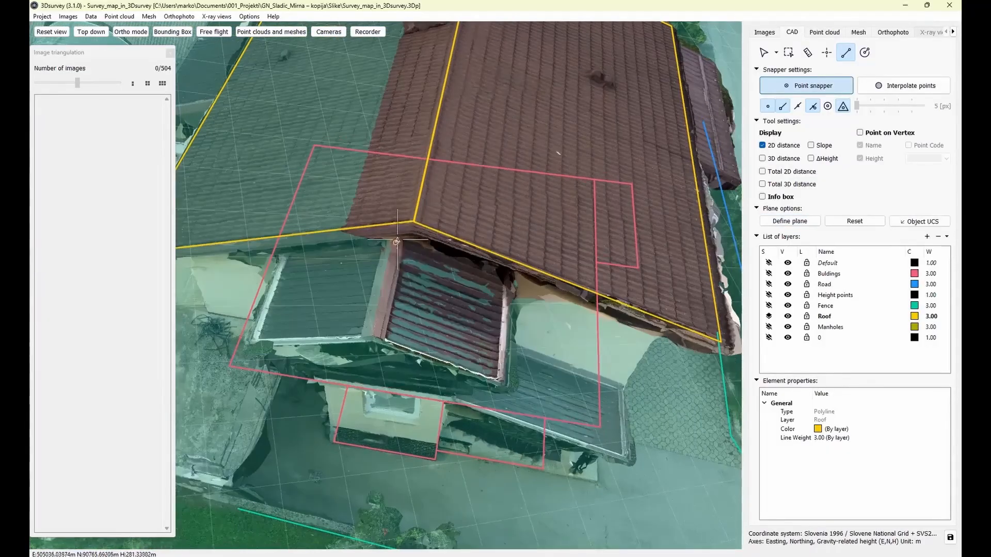
pyautogui.click(397, 241)
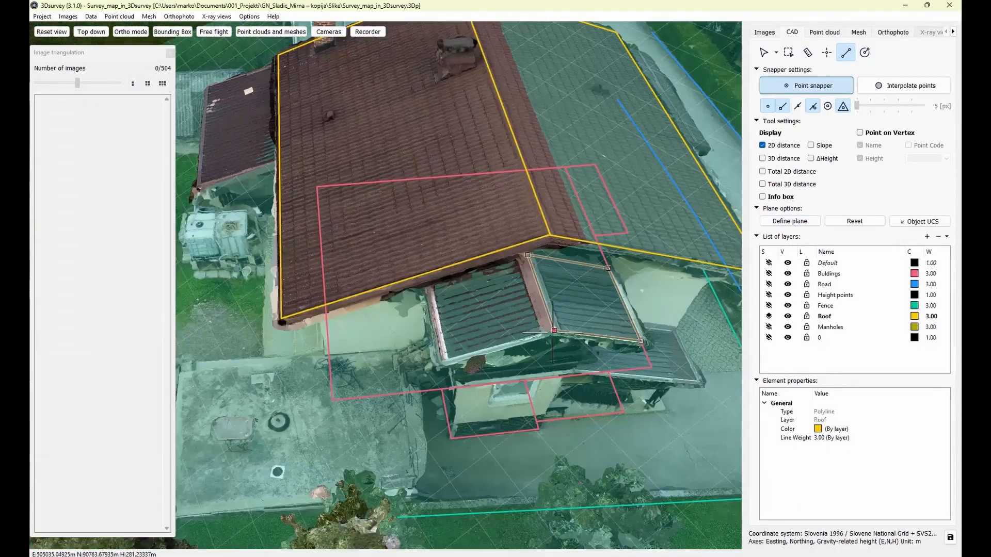
# Outline the small gabled roof's other slope from the shared ridge, with an upper edge about 2.4 m long, and close it.
pyautogui.click(554, 330)
pyautogui.click(528, 253)
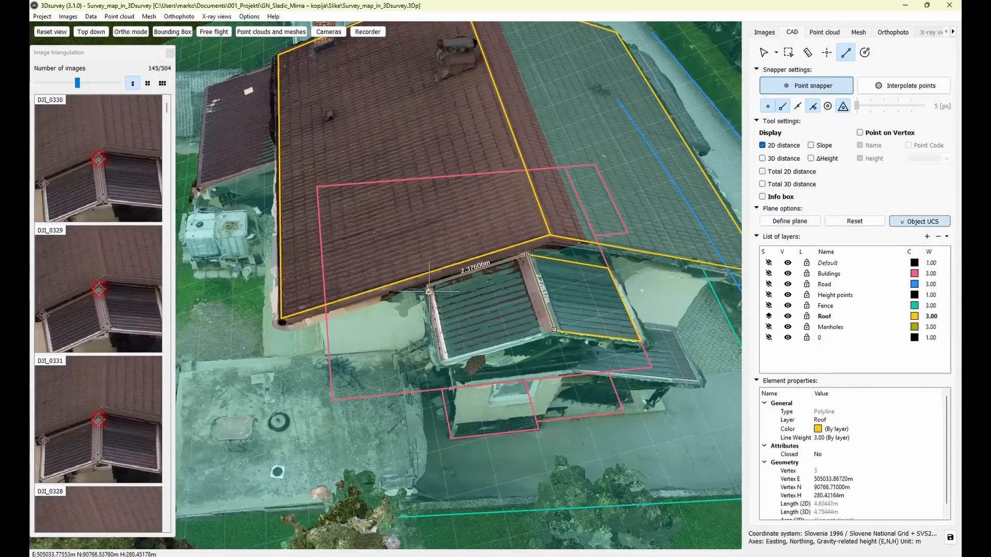
pyautogui.click(430, 285)
pyautogui.click(445, 357)
pyautogui.click(554, 329)
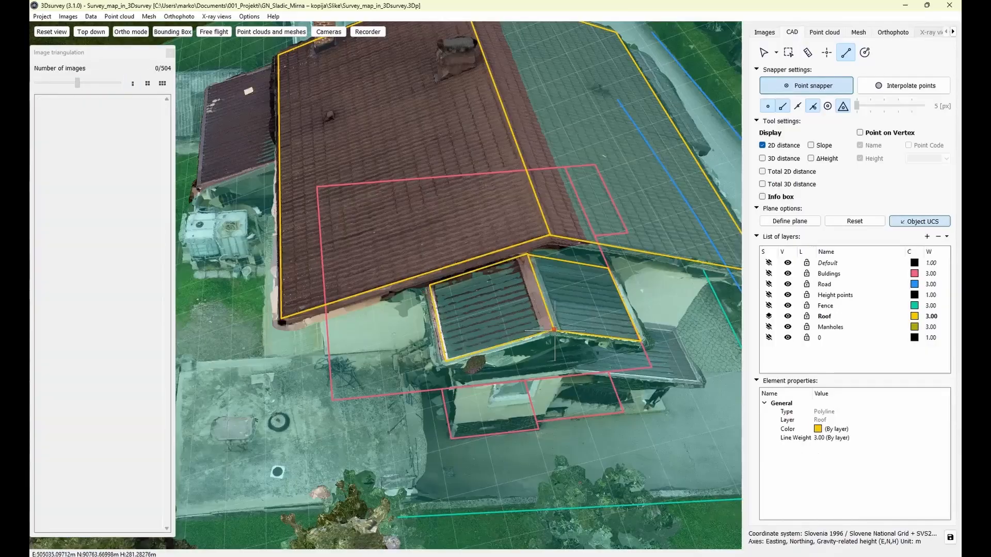
# Define a plane on the lean-to roof over the entrance stairs and outline its four edges, about 4.1 by 1.7 m.
pyautogui.moveTo(554, 330); pyautogui.dragTo(367, 328)
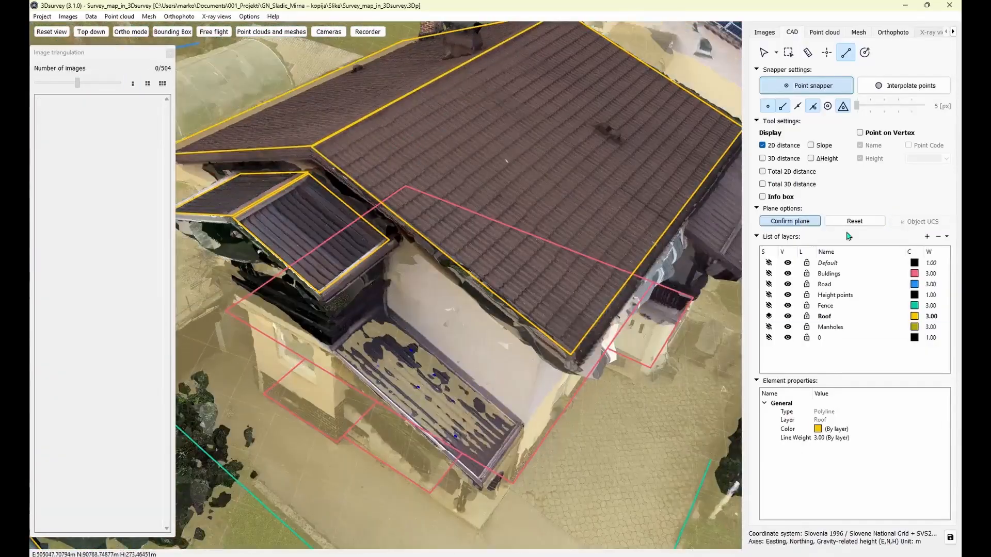
pyautogui.click(333, 351)
pyautogui.click(480, 483)
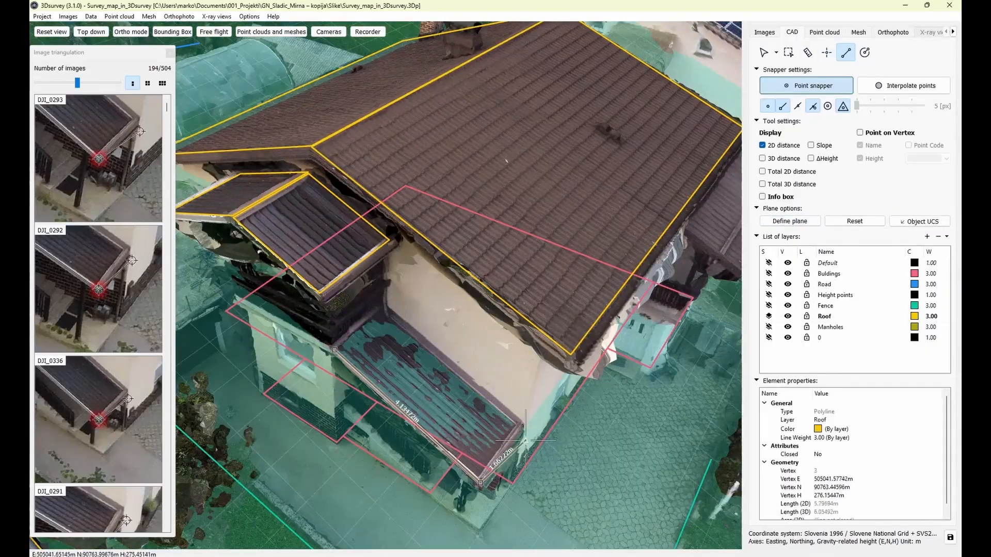
pyautogui.click(522, 428)
pyautogui.click(384, 310)
pyautogui.click(334, 350)
# Define a plane on the metal lean-to roof just below the main brown roof's eaves.
pyautogui.scroll(-5, 334, 350)
pyautogui.moveTo(334, 350); pyautogui.dragTo(433, 310)
pyautogui.scroll(4, 500, 396)
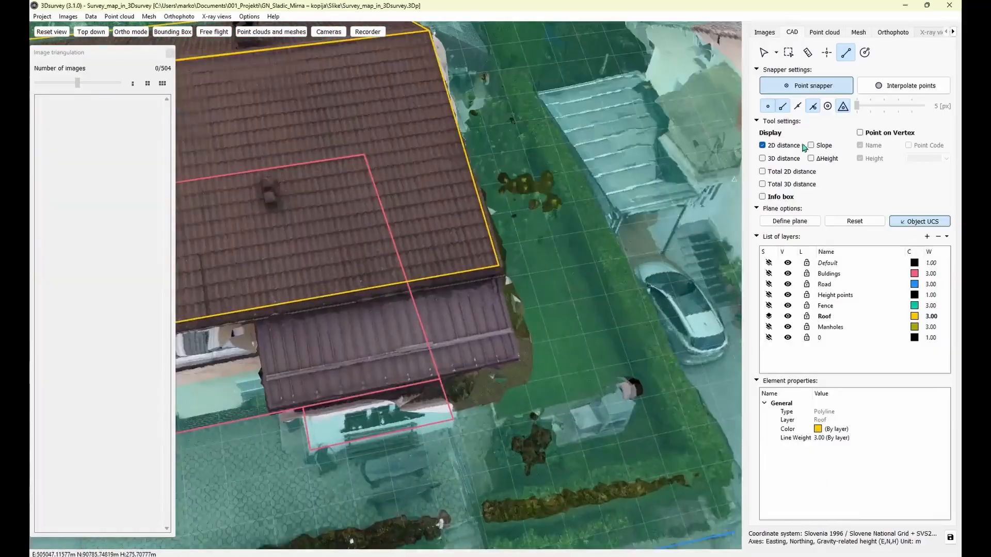
pyautogui.click(806, 221)
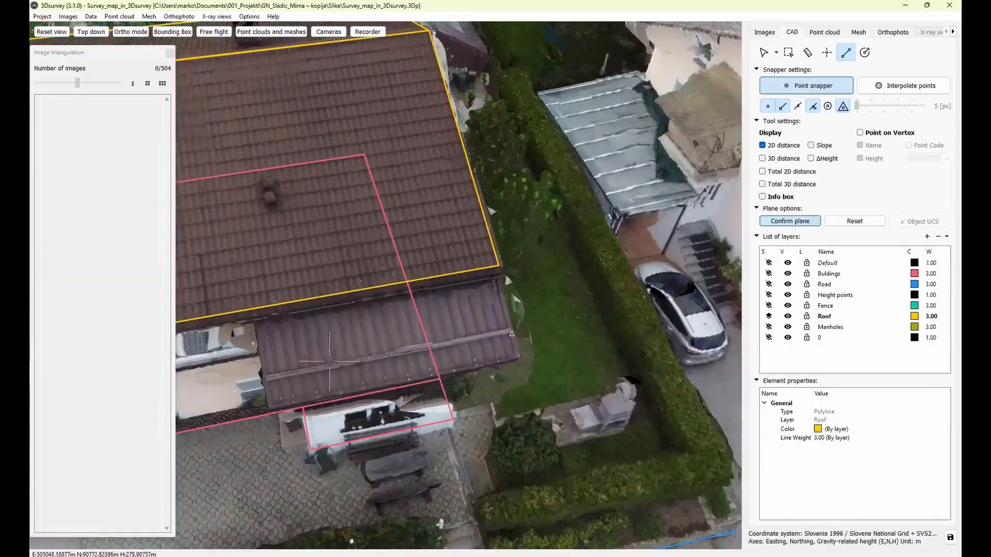
pyautogui.click(806, 224)
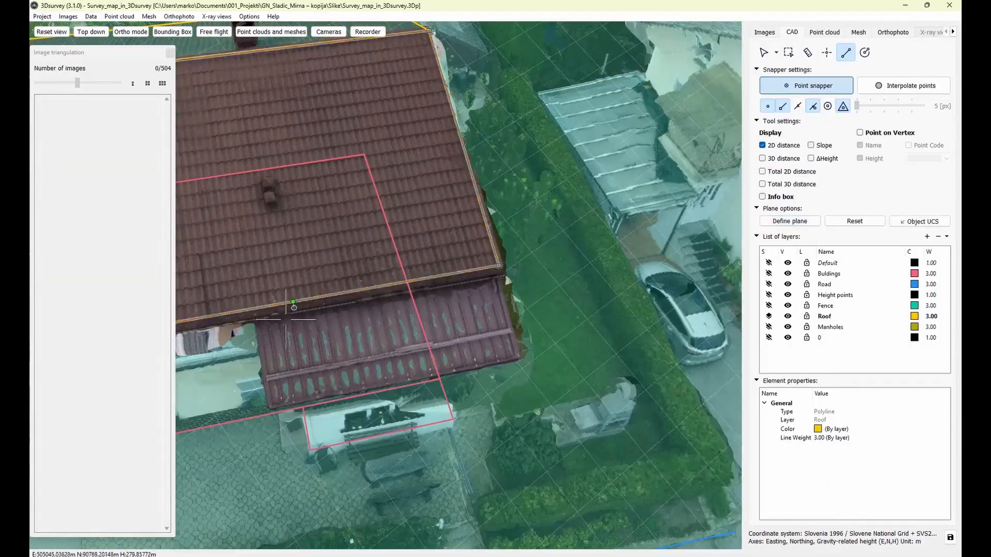
# Outline the lean-to roof's four edges on the plane, about 5.5 by 1.7 m, and finish the polyline.
pyautogui.click(271, 407)
pyautogui.click(518, 358)
pyautogui.scroll(3, 508, 284)
pyautogui.click(657, 274)
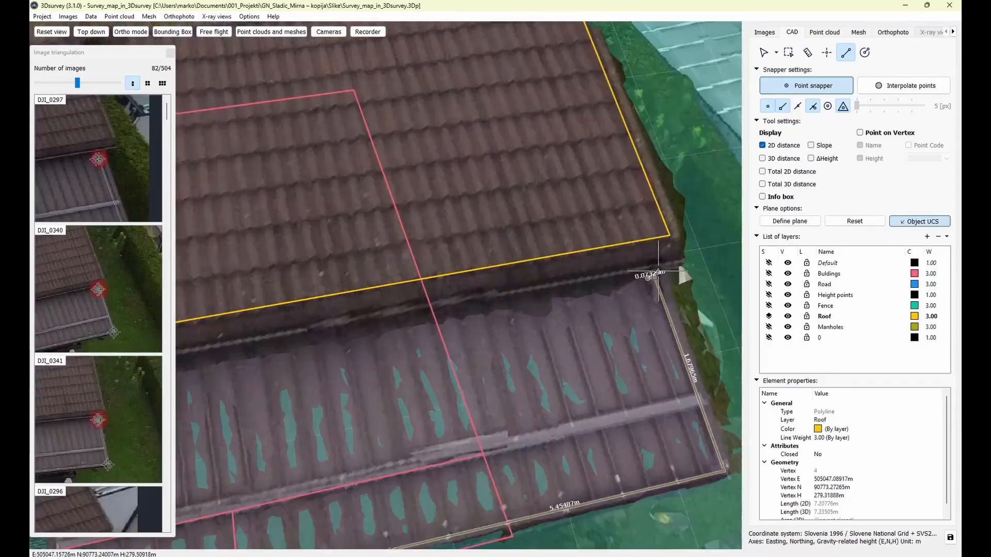
pyautogui.scroll(-3, 657, 275)
pyautogui.click(248, 327)
pyautogui.click(260, 413)
# Reset the drawing plane and turn off the 2D distance display for the polyline tool.
pyautogui.scroll(-4, 390, 293)
pyautogui.moveTo(390, 293); pyautogui.dragTo(722, 330, button='middle')
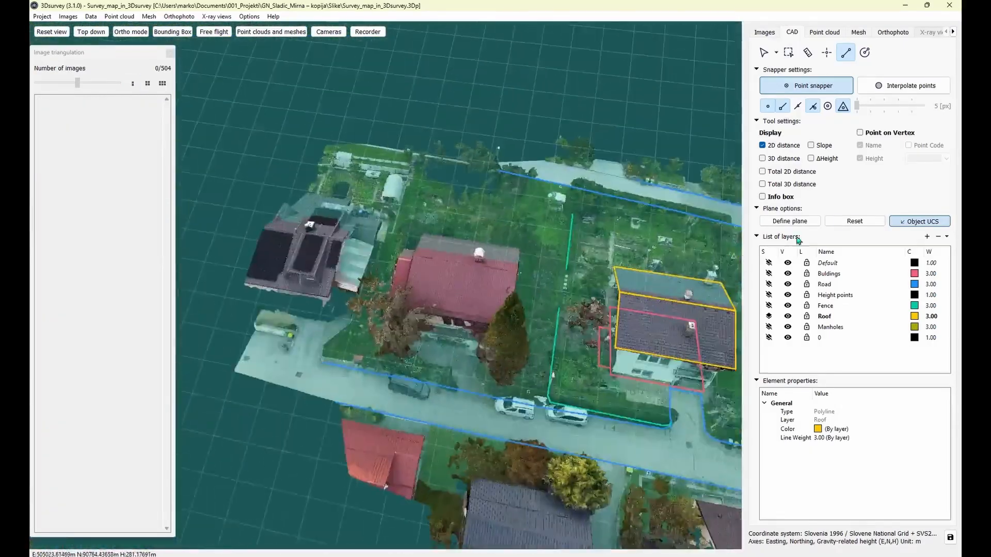
pyautogui.click(853, 221)
pyautogui.scroll(4, 418, 318)
pyautogui.moveTo(495, 315); pyautogui.dragTo(452, 433, button='middle')
pyautogui.scroll(3, 579, 255)
pyautogui.click(764, 52)
pyautogui.click(789, 157)
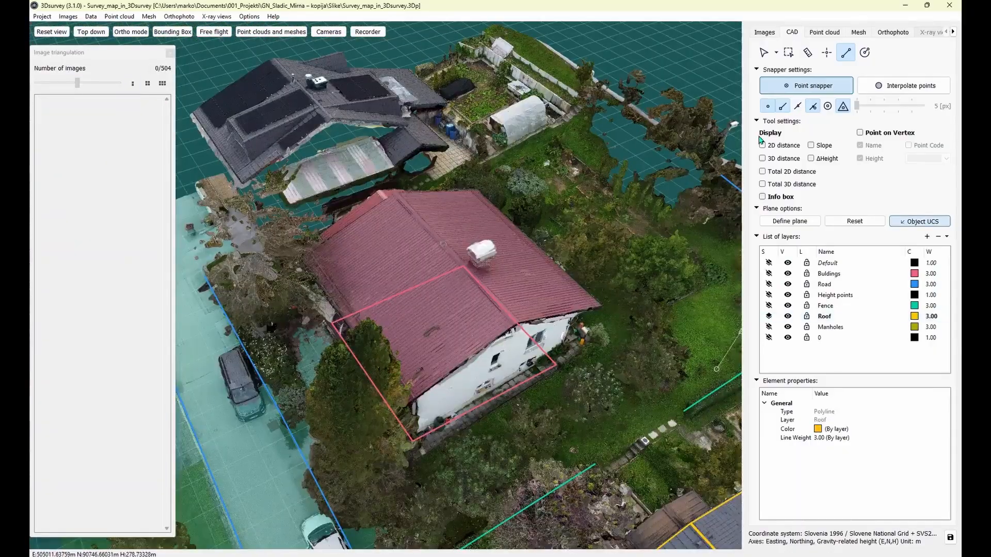
# Outline the red roof's street-side and garden-side slopes along their shared ridge, and reset the drawing plane.
pyautogui.scroll(5, 563, 363)
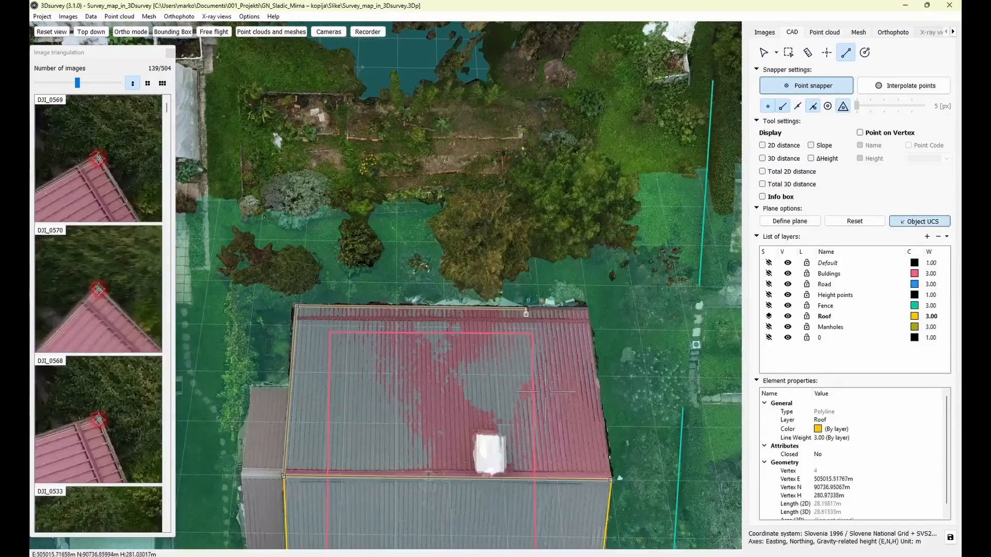
pyautogui.click(589, 309)
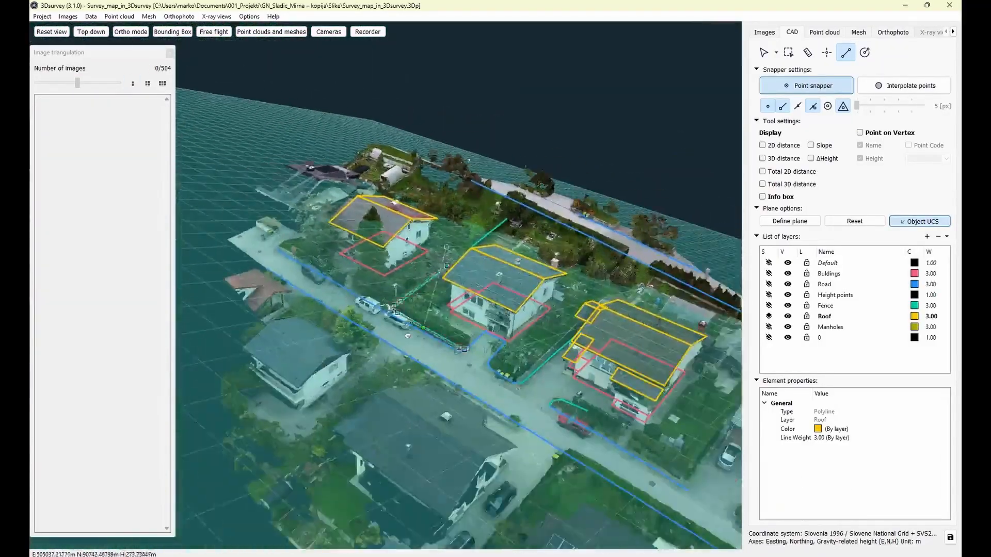
pyautogui.moveTo(408, 336); pyautogui.dragTo(289, 356)
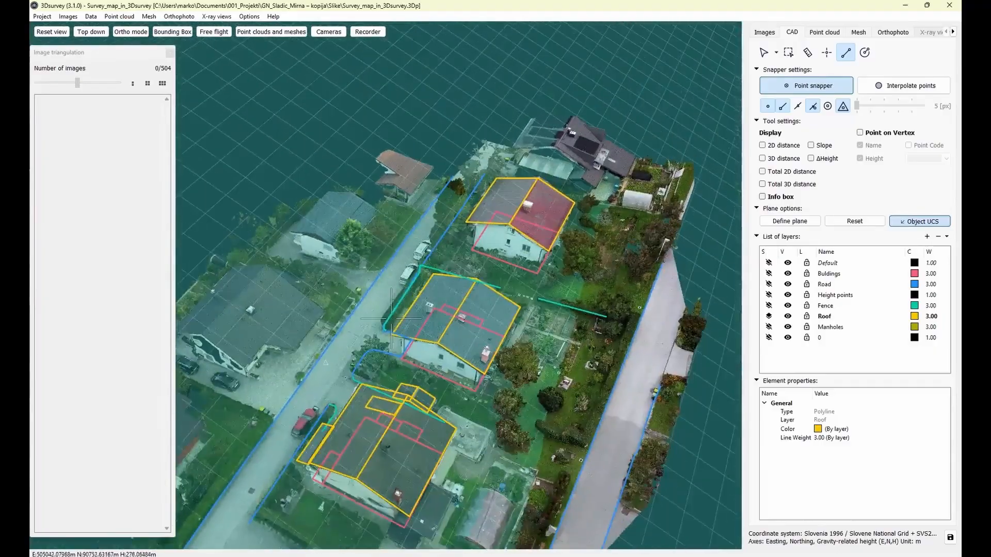
pyautogui.click(854, 221)
# Outline both slopes of the small gabled house's roof across the street, sharing the ridge line.
pyautogui.moveTo(392, 380); pyautogui.dragTo(196, 495, button='right')
pyautogui.scroll(4, 498, 374)
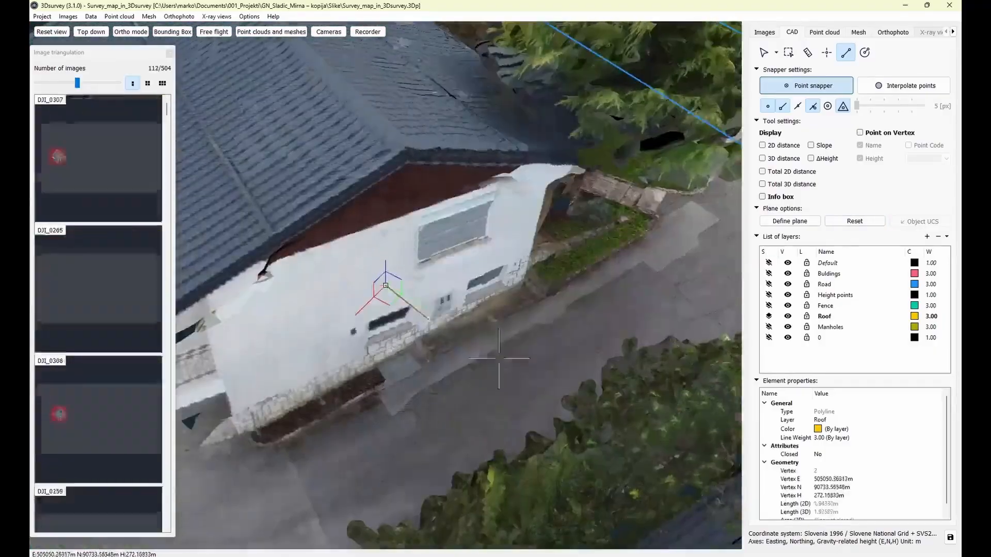
pyautogui.moveTo(359, 345); pyautogui.dragTo(222, 312)
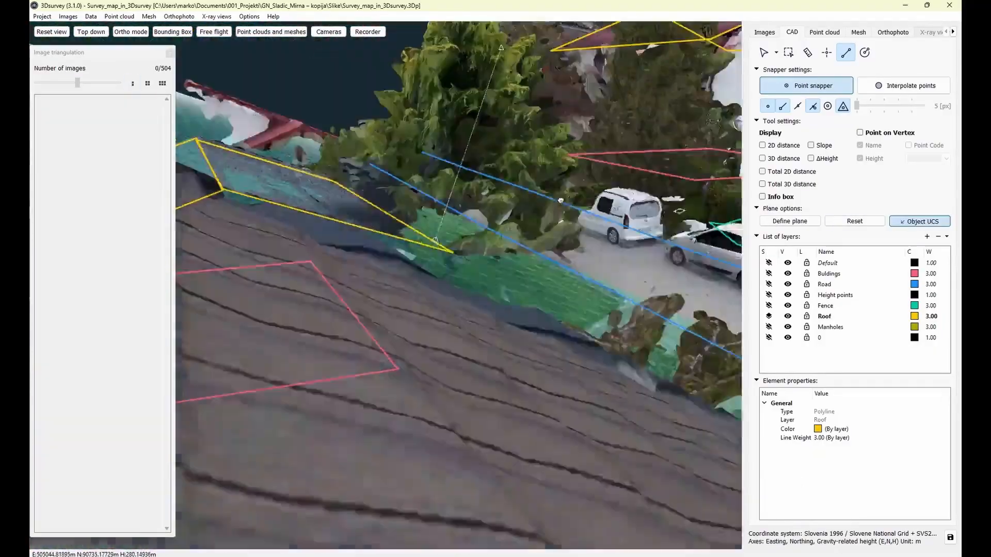
pyautogui.moveTo(560, 200); pyautogui.dragTo(516, 335)
pyautogui.scroll(-4, 516, 289)
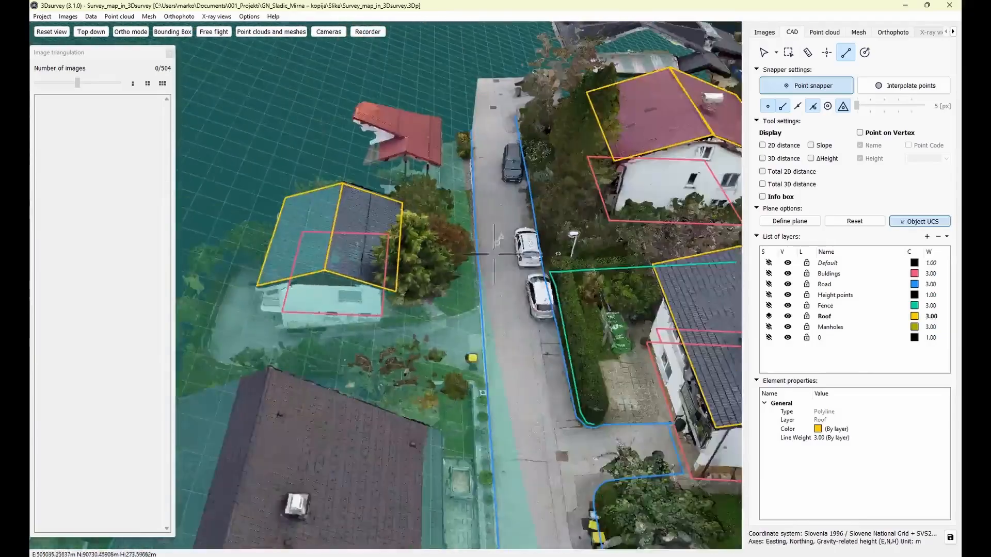
# Define a plane from points spread over the street-facing slope of the large brown roof with the notched corner.
pyautogui.moveTo(516, 289); pyautogui.dragTo(361, 310)
pyautogui.moveTo(361, 310); pyautogui.dragTo(635, 276, button='right')
pyautogui.scroll(2, 636, 276)
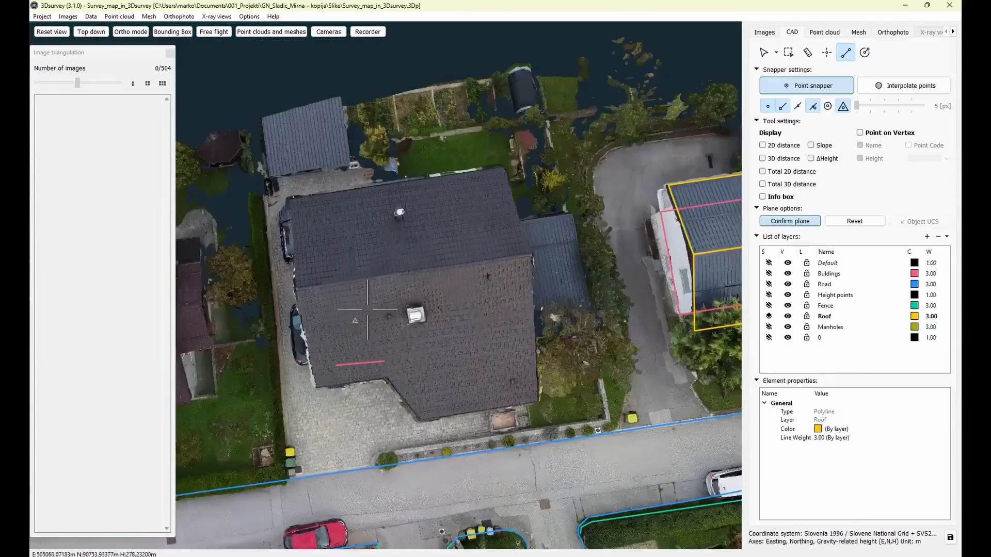
pyautogui.click(503, 372)
pyautogui.click(503, 372)
pyautogui.click(486, 293)
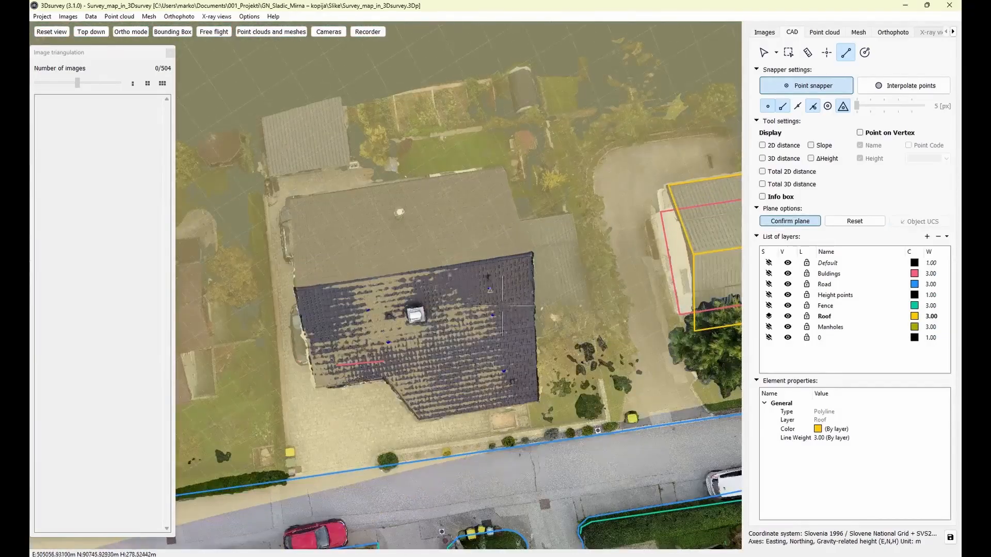
pyautogui.moveTo(487, 293); pyautogui.dragTo(412, 194)
pyautogui.moveTo(413, 194); pyautogui.dragTo(426, 248, button='right')
pyautogui.scroll(2, 427, 248)
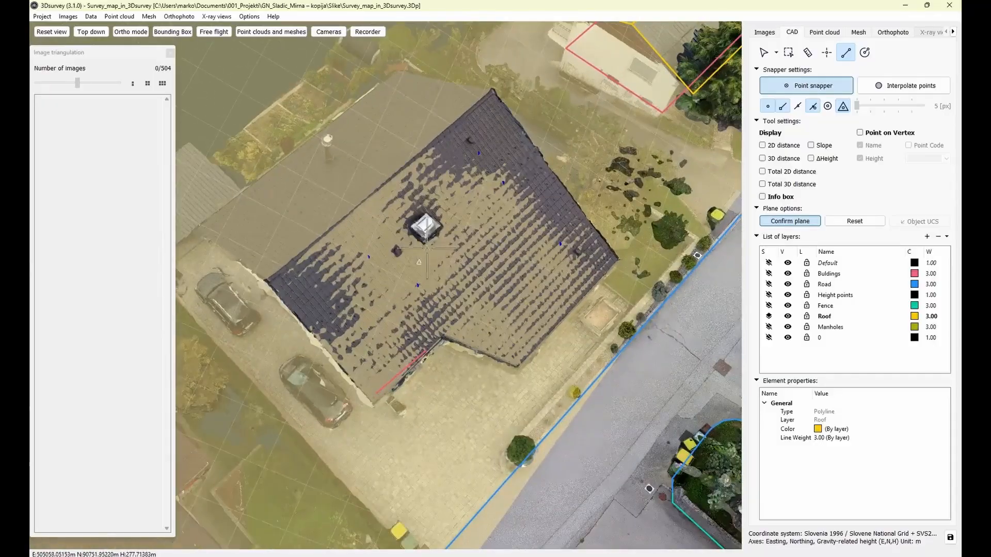
pyautogui.moveTo(520, 240); pyautogui.dragTo(503, 201)
pyautogui.scroll(1, 503, 200)
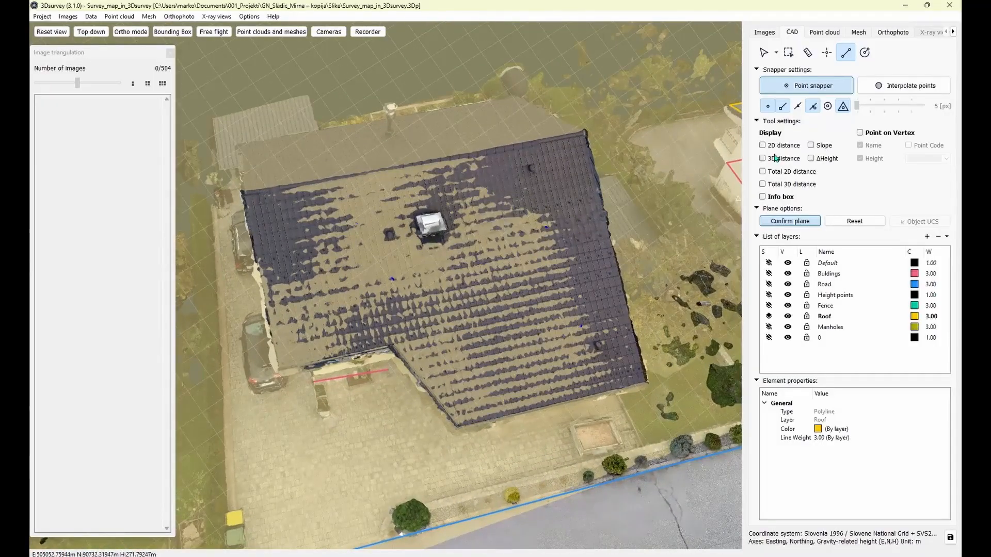
pyautogui.moveTo(447, 260); pyautogui.dragTo(397, 355)
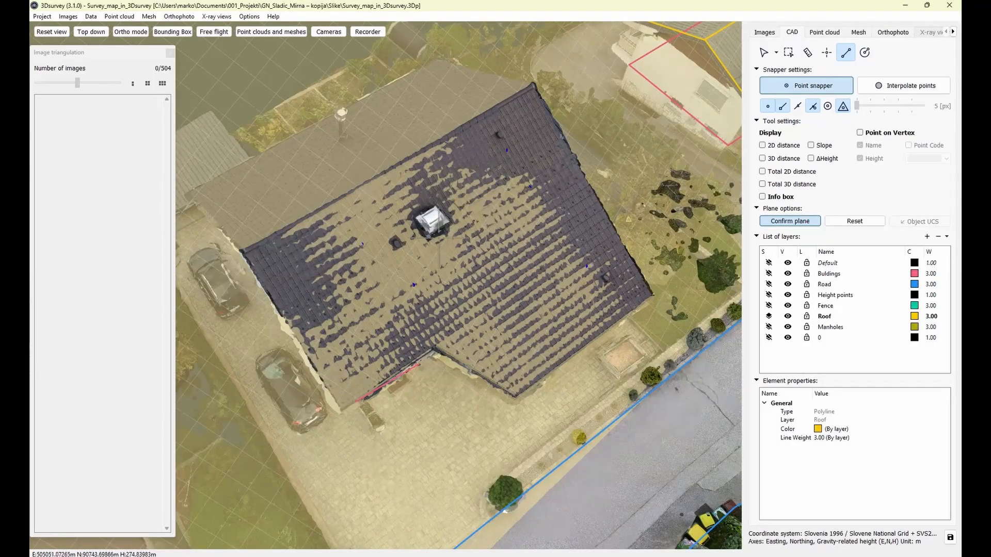
# Start the large slope's outline with its ridge, about 14.7 m long, from the driveway end to the opposite gable.
pyautogui.moveTo(285, 271); pyautogui.dragTo(263, 312)
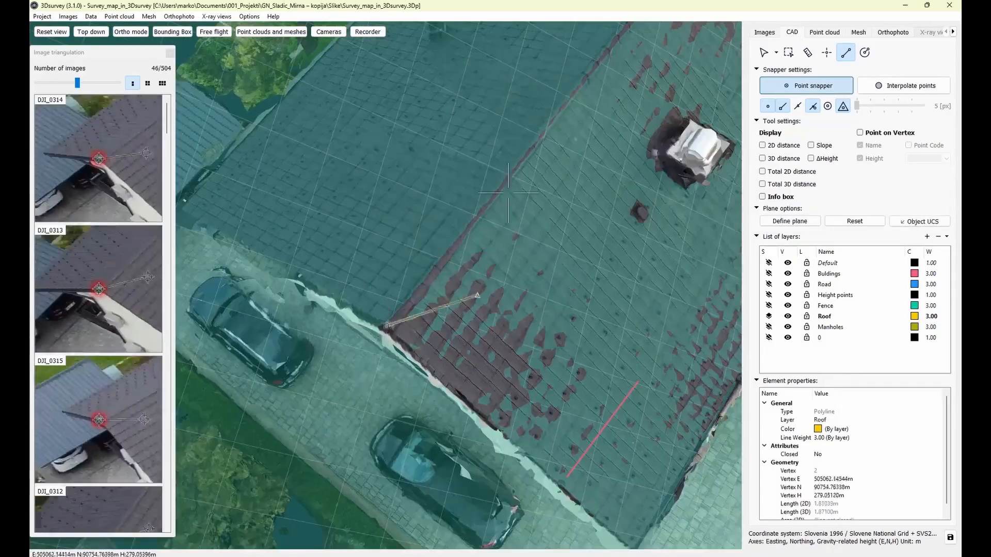
pyautogui.moveTo(599, 108); pyautogui.dragTo(517, 234, button='middle')
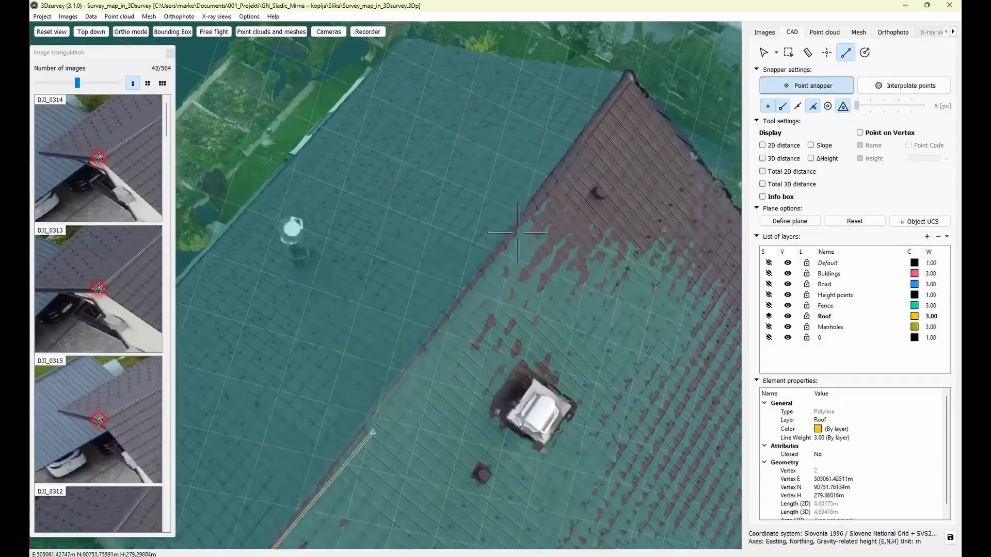
pyautogui.moveTo(648, 104); pyautogui.dragTo(515, 232, button='middle')
pyautogui.click(515, 216)
pyautogui.moveTo(516, 217); pyautogui.dragTo(460, 288)
pyautogui.moveTo(491, 294); pyautogui.dragTo(334, 232, button='middle')
pyautogui.scroll(1, 368, 278)
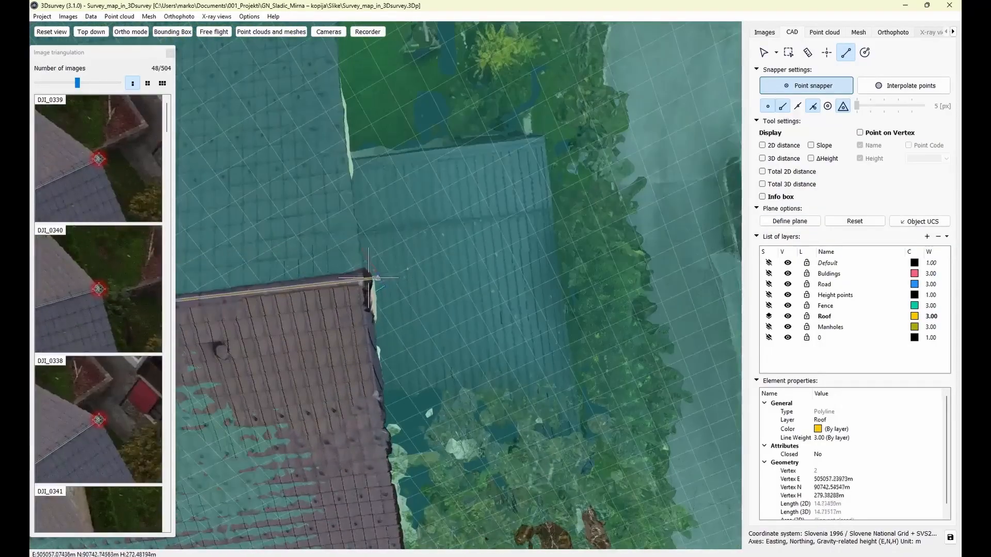
pyautogui.click(361, 281)
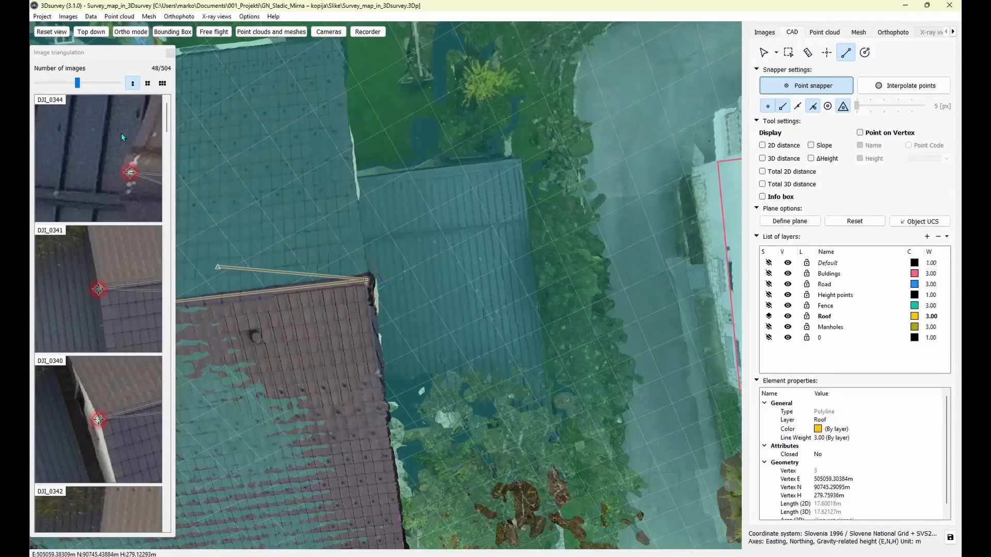
# Continue the outline down the gable edge to the eaves corner and along the street-side eaves to the angled edge.
pyautogui.scroll(-4, 386, 263)
pyautogui.moveTo(387, 260); pyautogui.dragTo(516, 181, button='middle')
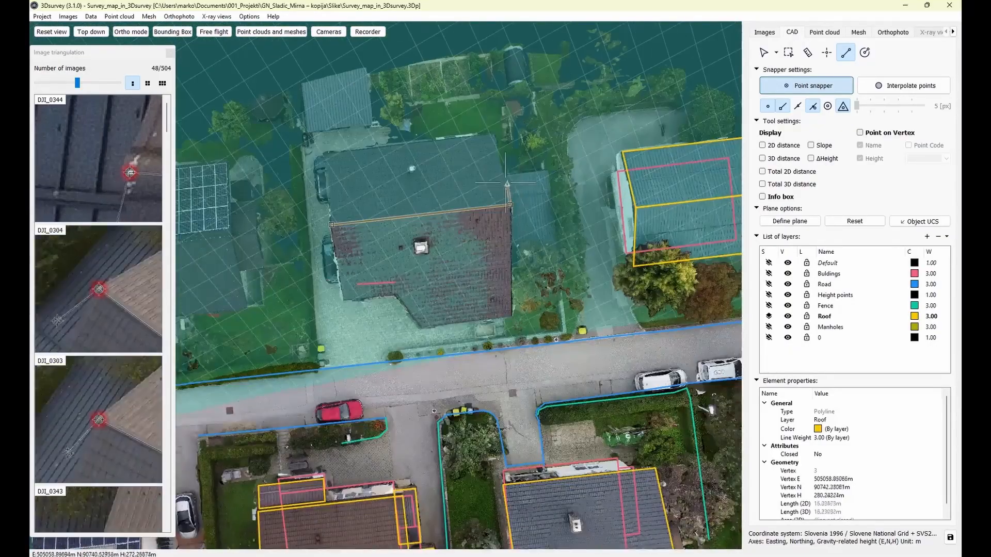
pyautogui.scroll(5, 413, 254)
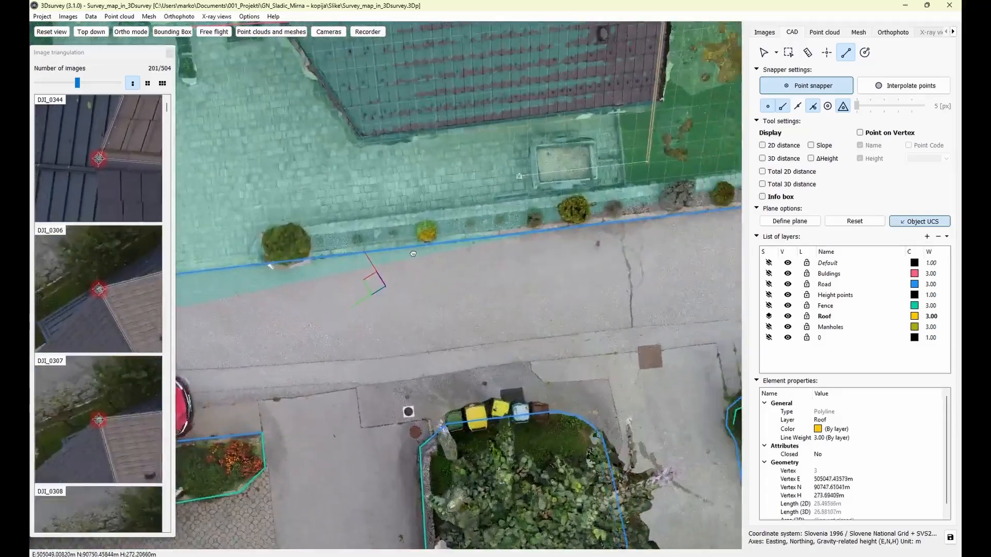
pyautogui.moveTo(413, 253); pyautogui.dragTo(269, 356, button='middle')
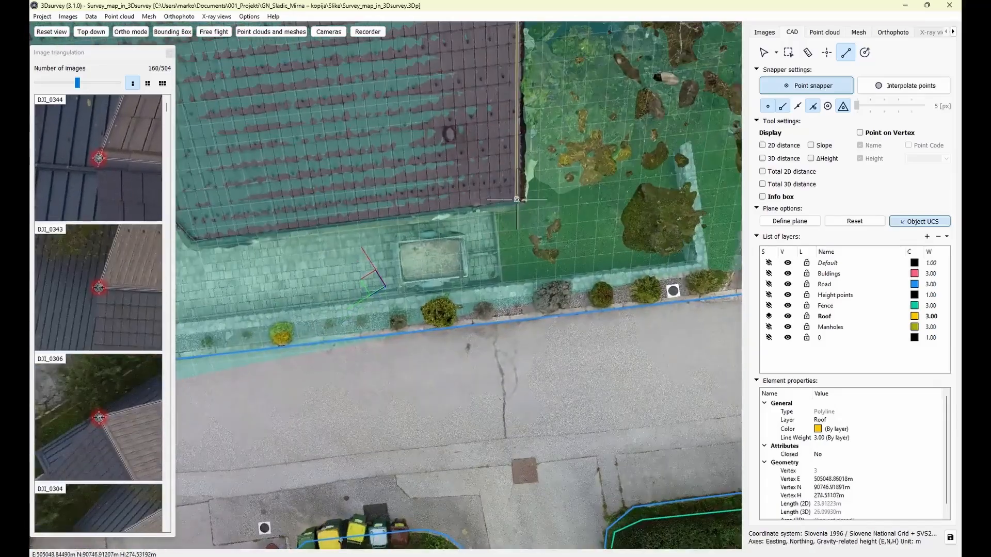
pyautogui.moveTo(274, 244); pyautogui.dragTo(436, 215, button='middle')
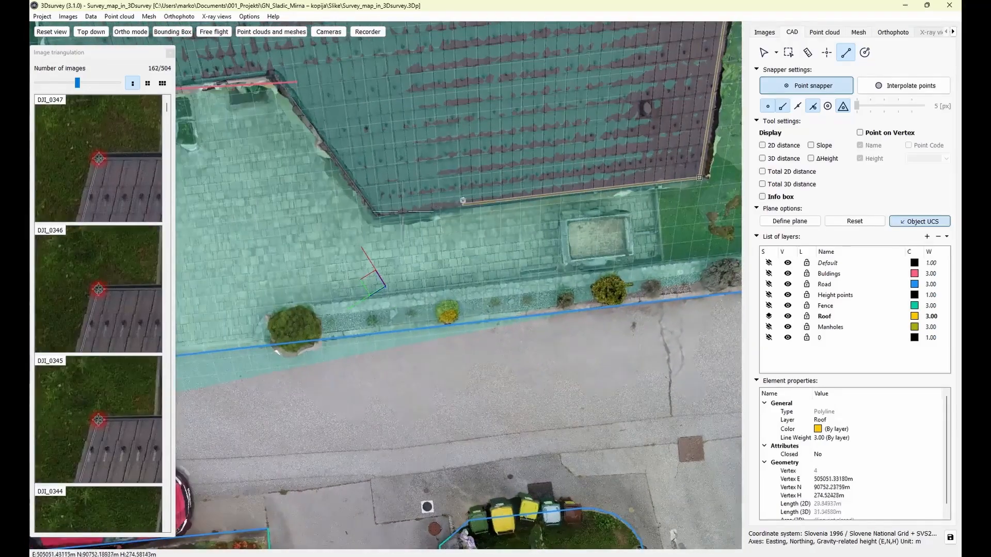
pyautogui.scroll(1, 384, 216)
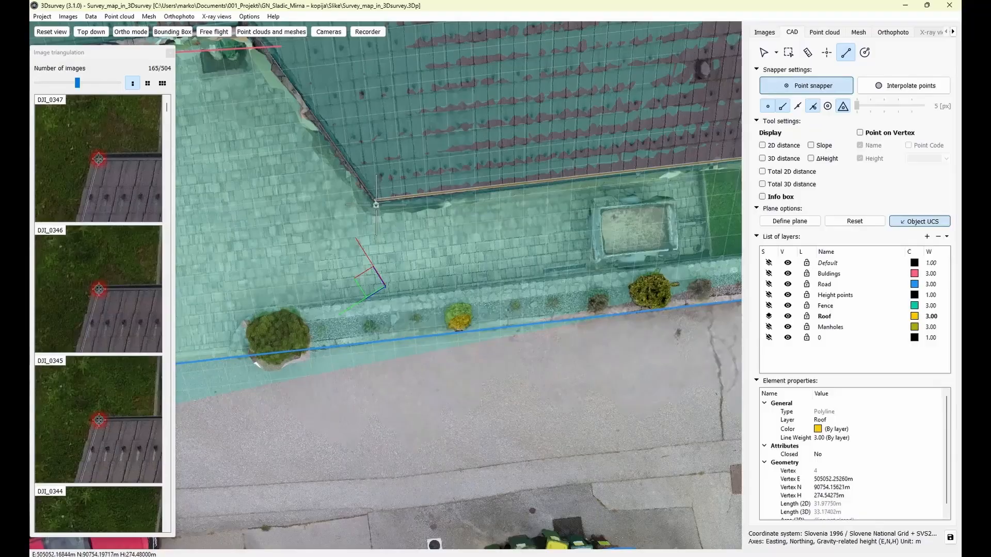
pyautogui.click(377, 205)
# Extend the outline along the angled roof edge to the inner corner of the notch.
pyautogui.scroll(-1, 320, 93)
pyautogui.moveTo(320, 81); pyautogui.dragTo(375, 134, button='middle')
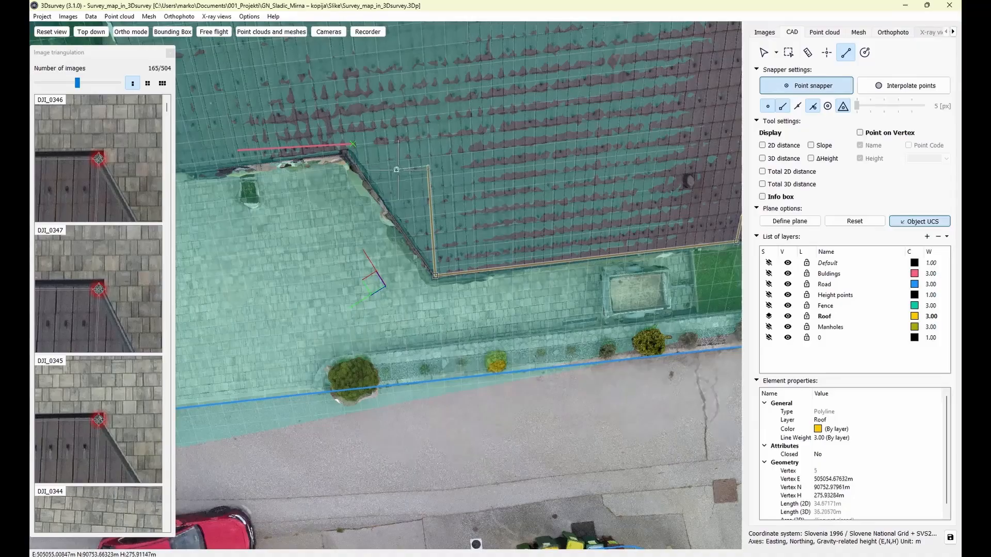
pyautogui.scroll(-1, 397, 170)
pyautogui.moveTo(375, 186); pyautogui.dragTo(415, 274, button='middle')
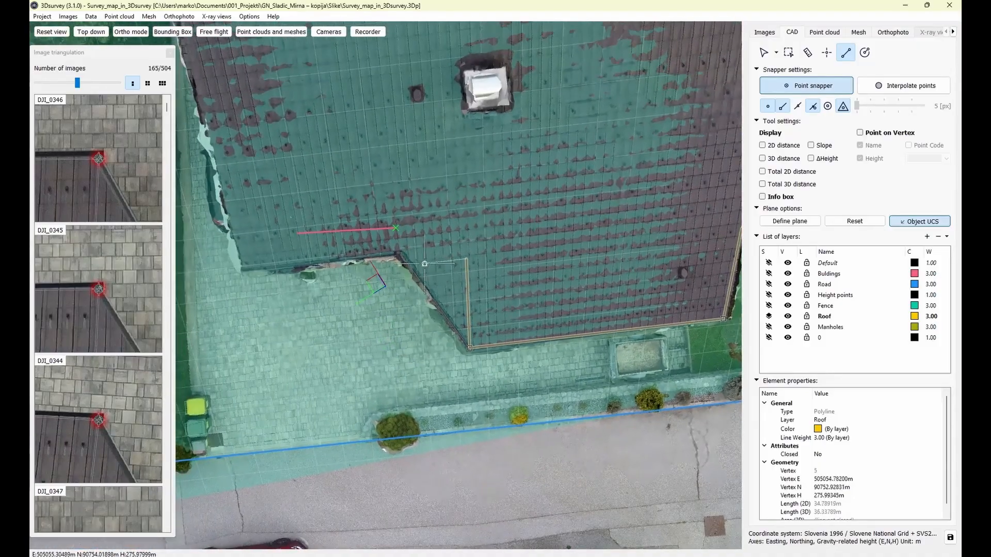
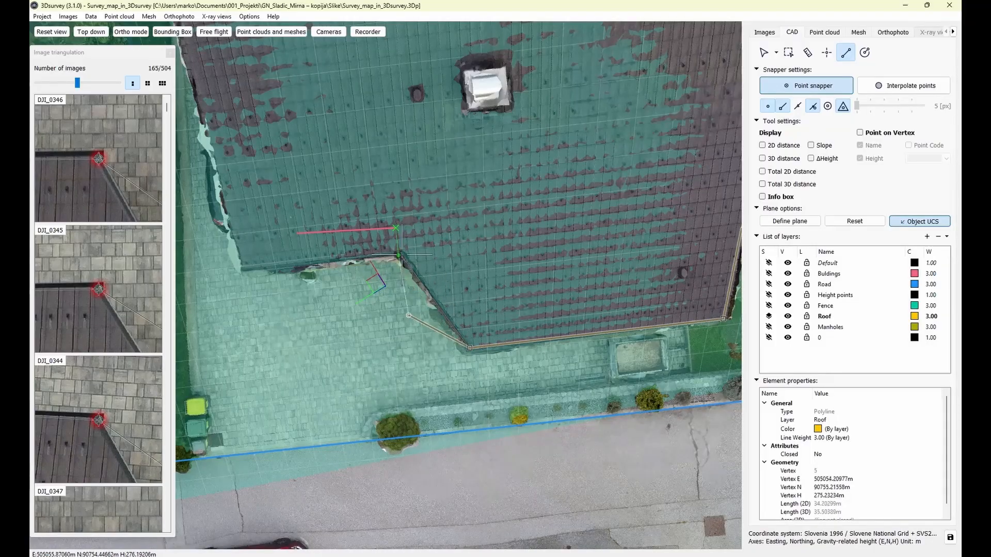
pyautogui.scroll(5, 433, 239)
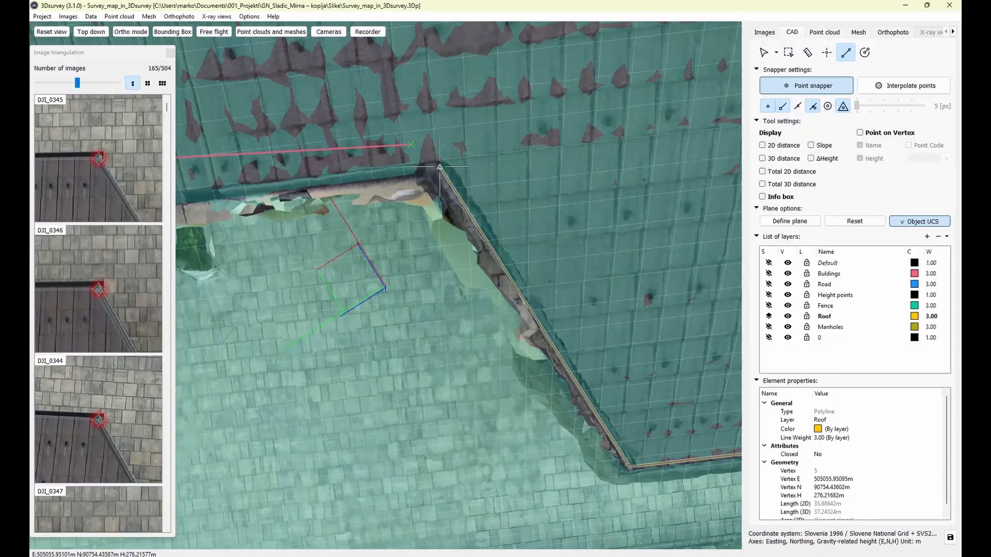
pyautogui.click(439, 166)
# Trace the short eaves to the driveway-side corner and close the outline at the ridge's starting point.
pyautogui.scroll(-5, 569, 288)
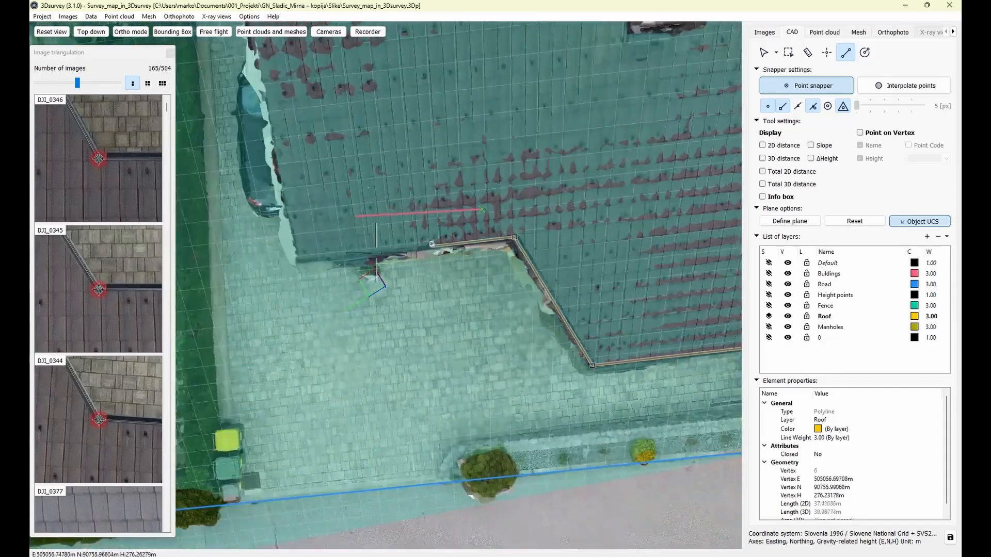
pyautogui.scroll(-2, 311, 247)
pyautogui.moveTo(325, 129); pyautogui.dragTo(387, 242, button='middle')
pyautogui.scroll(-1, 387, 243)
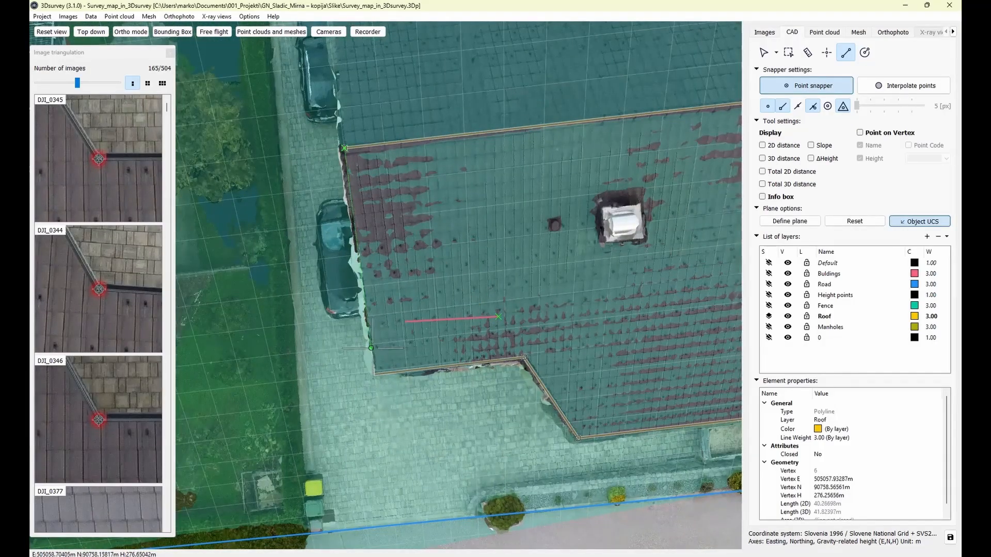
pyautogui.click(374, 372)
pyautogui.click(344, 148)
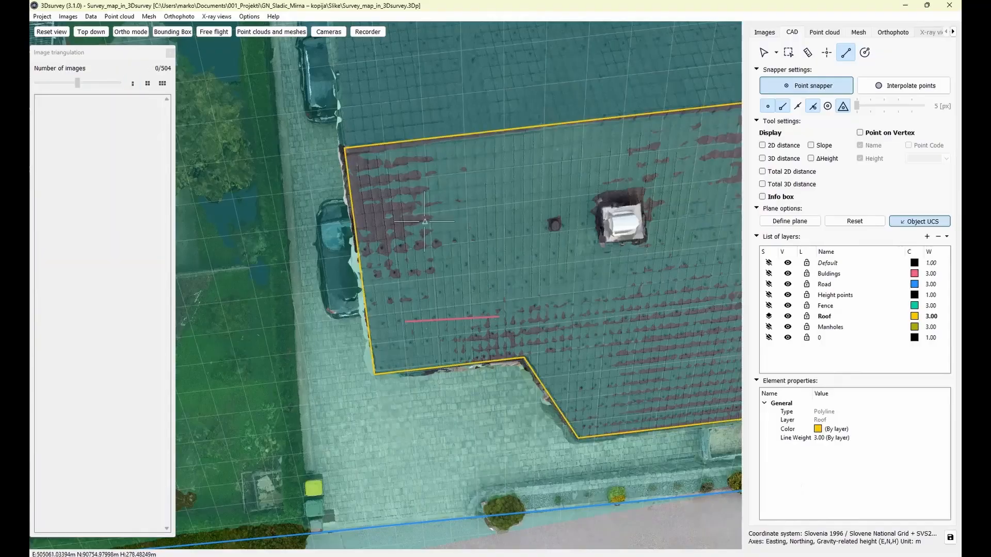
pyautogui.scroll(-3, 570, 318)
pyautogui.moveTo(569, 319)
pyautogui.mouseDown()
pyautogui.moveTo(590, 258)
pyautogui.moveTo(580, 237)
pyautogui.moveTo(486, 382)
pyautogui.mouseUp()
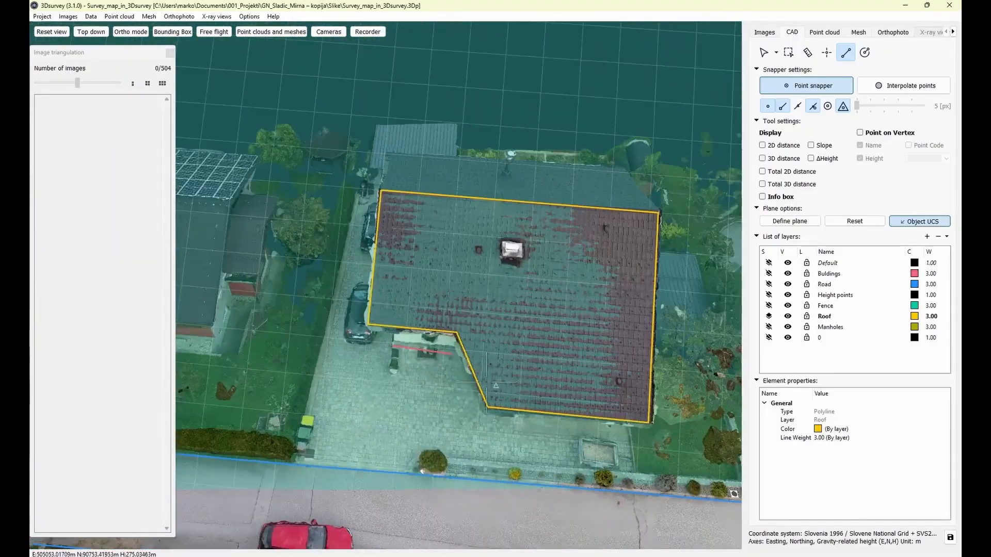
pyautogui.scroll(2, 416, 277)
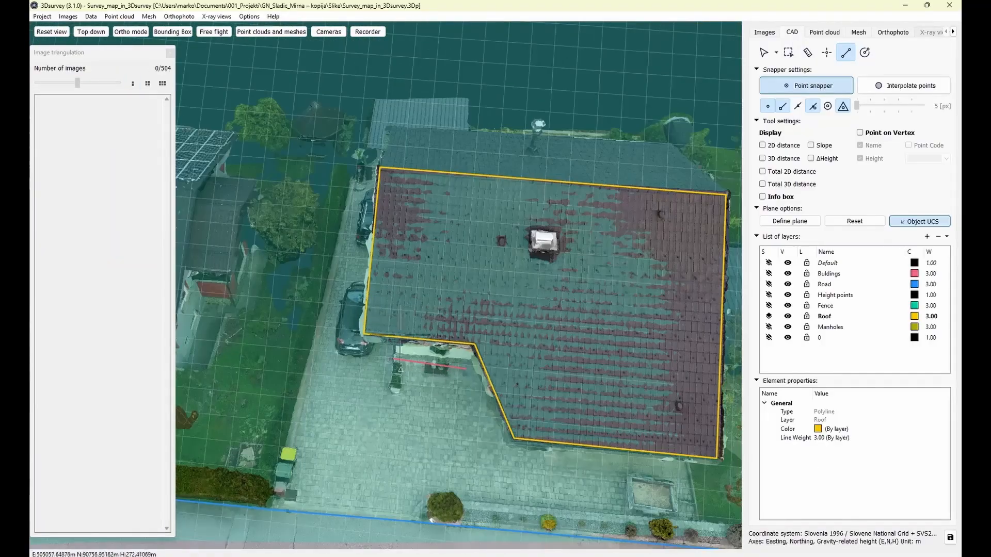
# Reset the previous drawing plane and define a new one from points picked across the rear roof slope.
pyautogui.moveTo(414, 254); pyautogui.dragTo(491, 297)
pyautogui.click(850, 222)
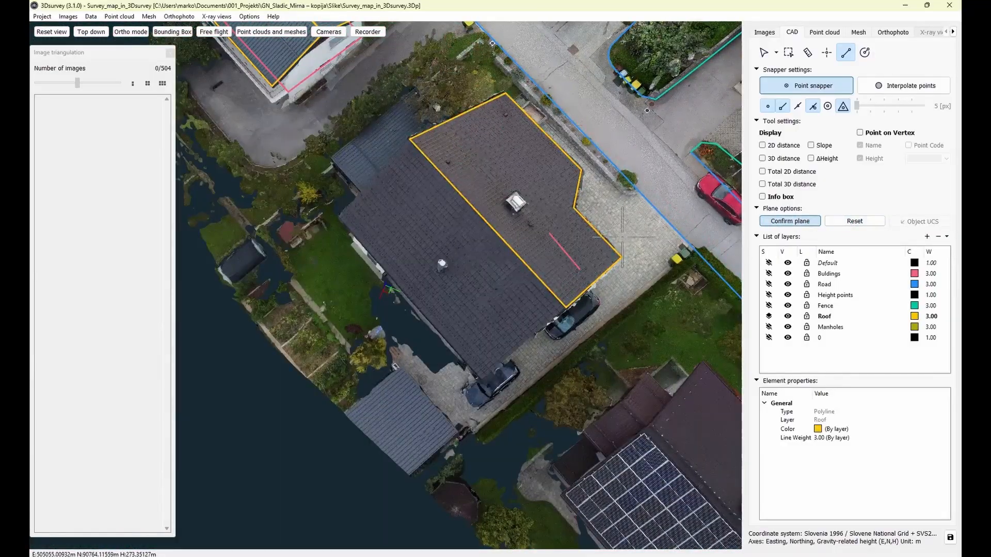
pyautogui.click(492, 248)
pyautogui.click(489, 309)
pyautogui.click(422, 239)
pyautogui.click(398, 200)
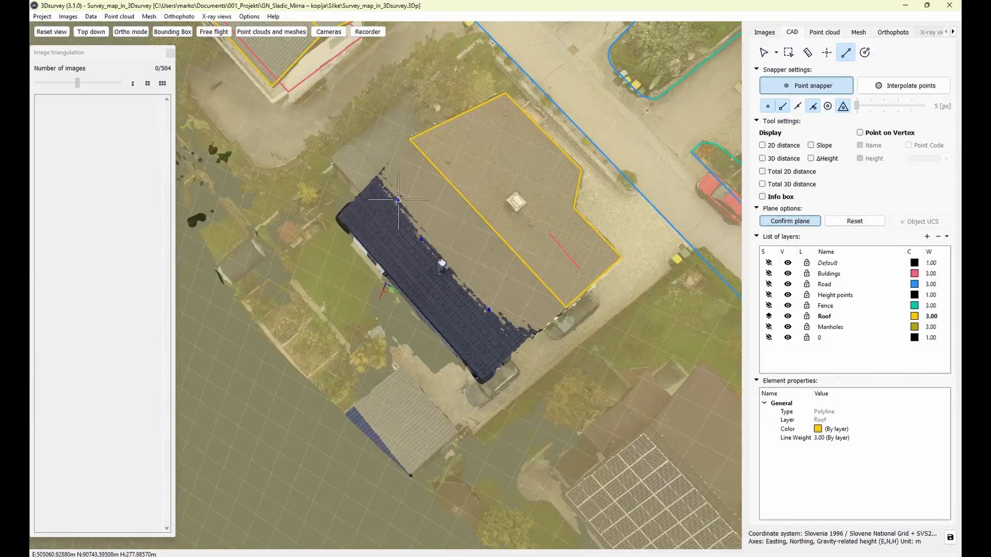
pyautogui.click(443, 211)
pyautogui.click(454, 296)
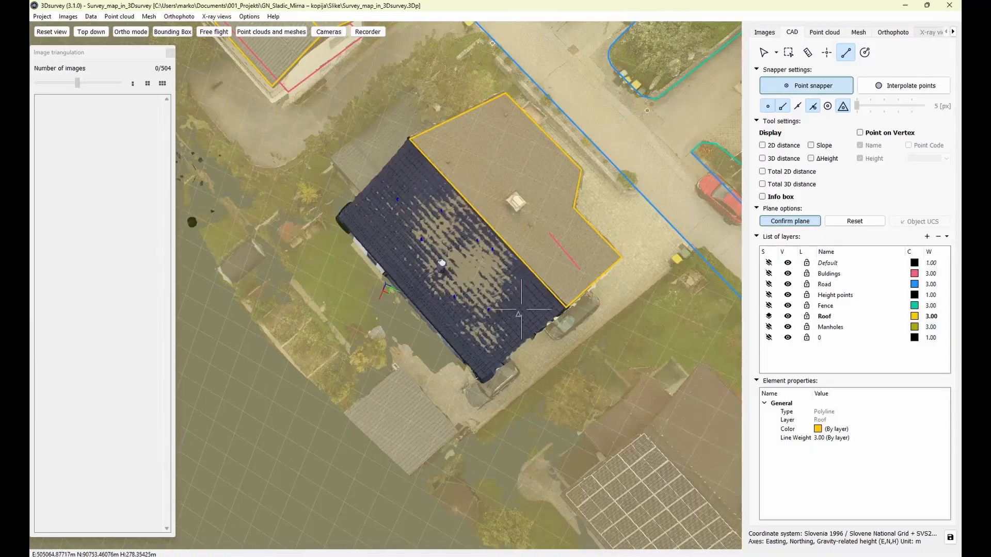
pyautogui.click(786, 222)
# Trace the rear slope's closed roof outline from the ridge's driveway end around both eaves corners, then reset the drawing plane.
pyautogui.click(567, 307)
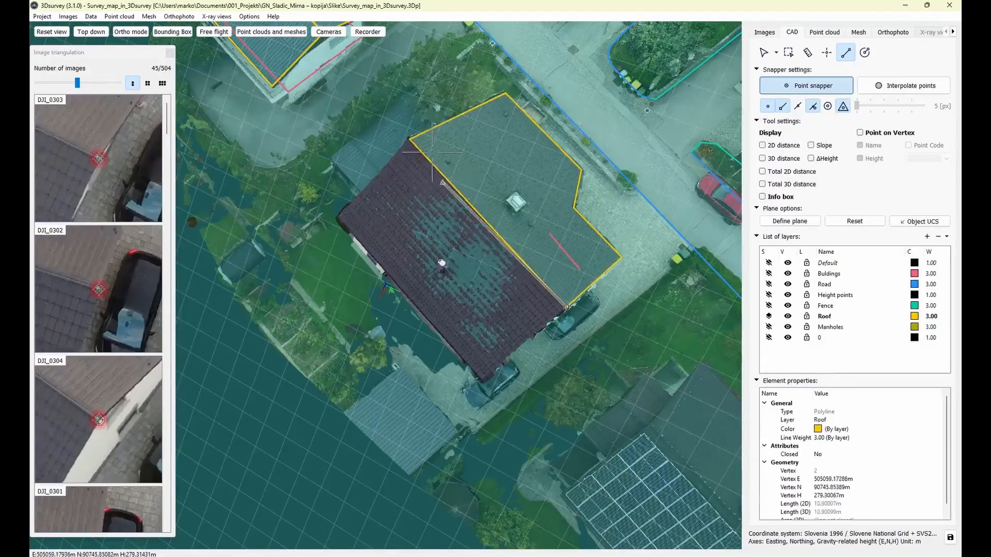
pyautogui.click(409, 140)
pyautogui.scroll(6, 348, 192)
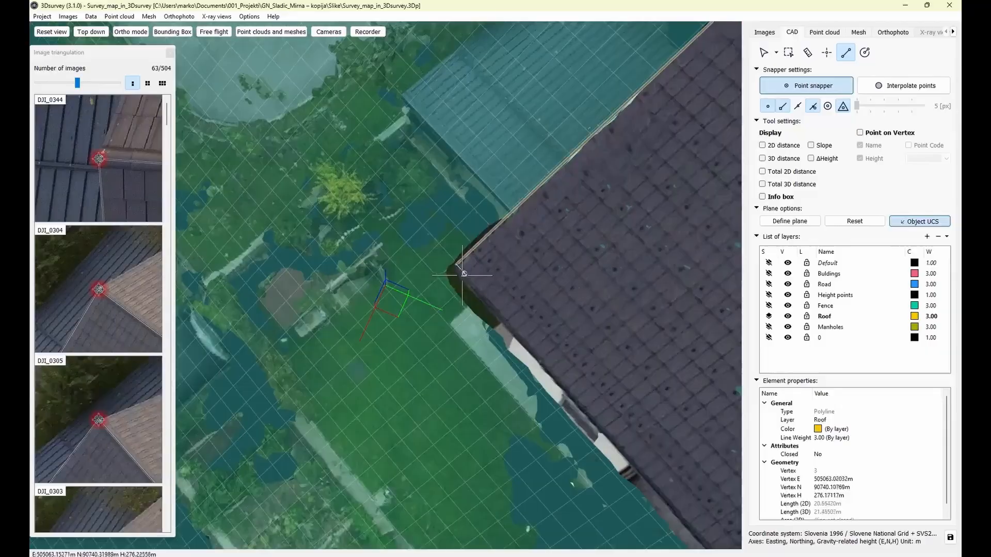
pyautogui.click(464, 273)
pyautogui.scroll(-6, 464, 273)
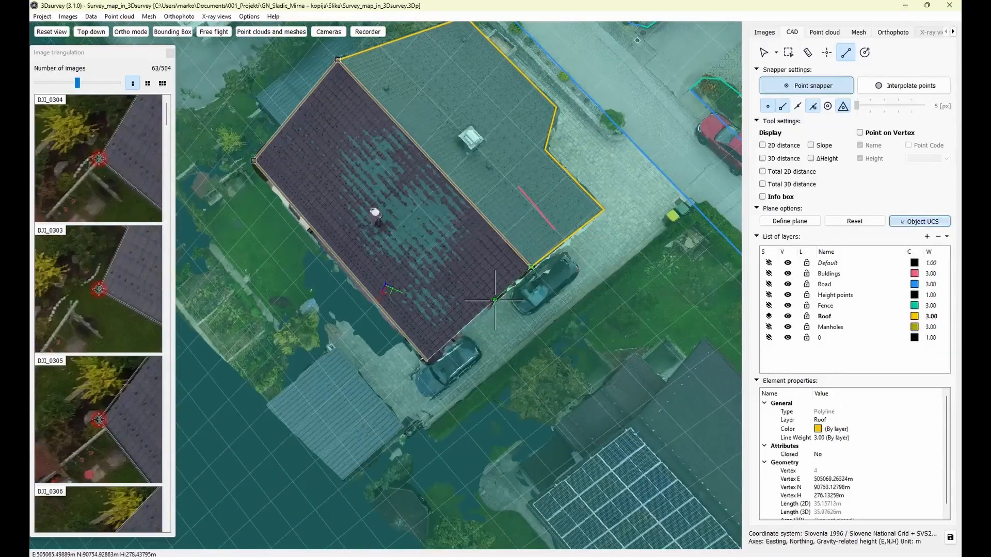
pyautogui.click(518, 282)
pyautogui.rightClick(531, 268)
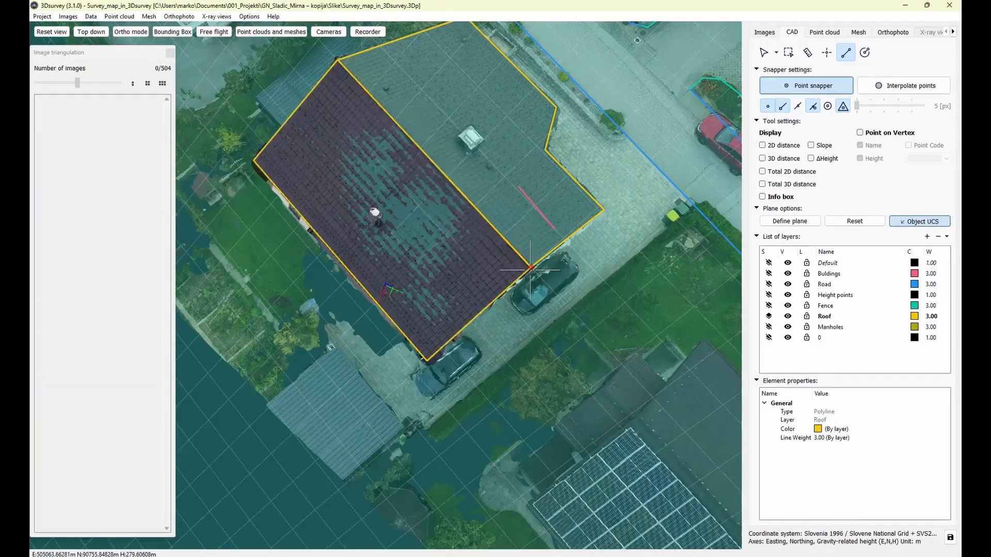
pyautogui.scroll(-3, 531, 270)
pyautogui.moveTo(511, 325); pyautogui.dragTo(801, 255)
pyautogui.click(840, 223)
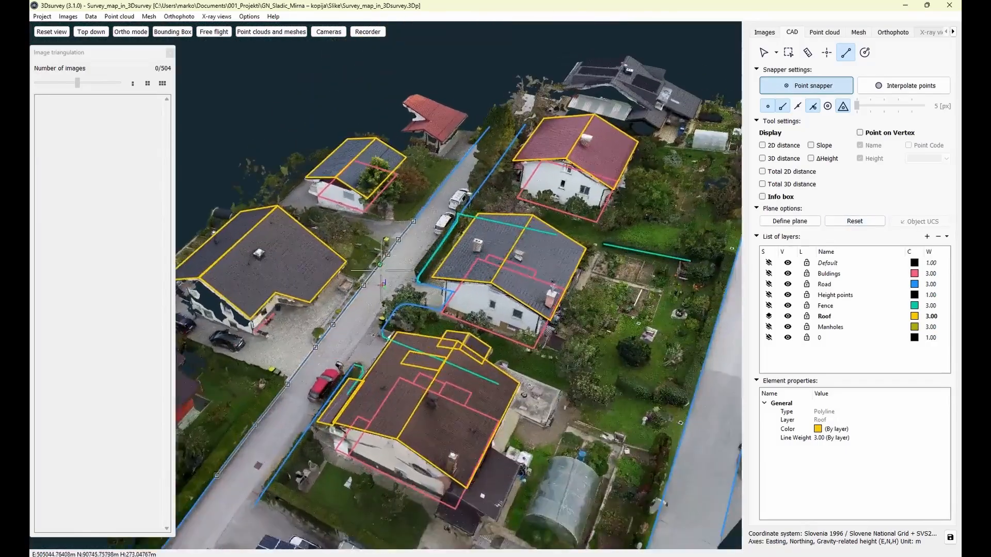
# On the Buldings layer, draw the street-side base line of the house wall, about 5.3 m long, ending at the garden-side corner.
pyautogui.moveTo(381, 270); pyautogui.dragTo(511, 243, button='middle')
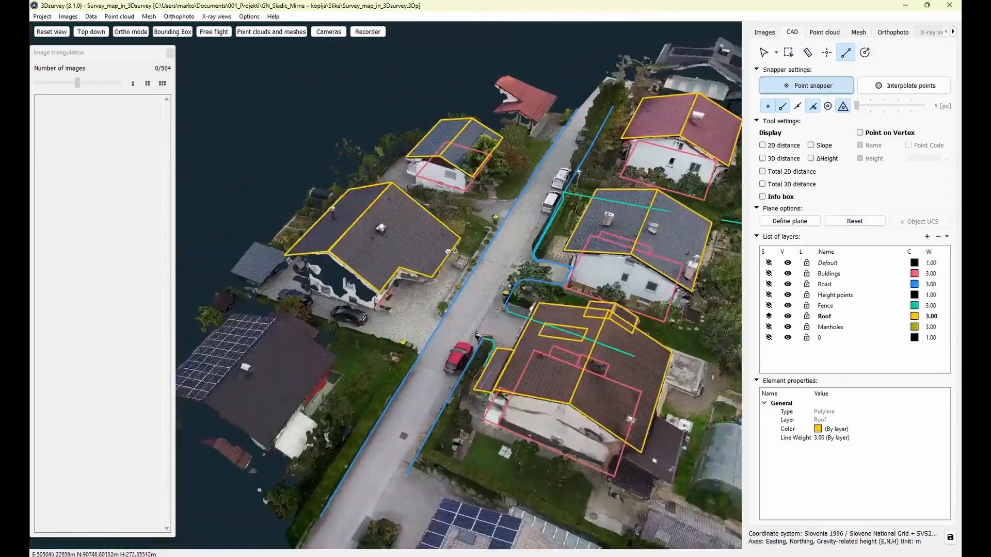
pyautogui.scroll(3, 431, 323)
pyautogui.moveTo(453, 282); pyautogui.dragTo(355, 270)
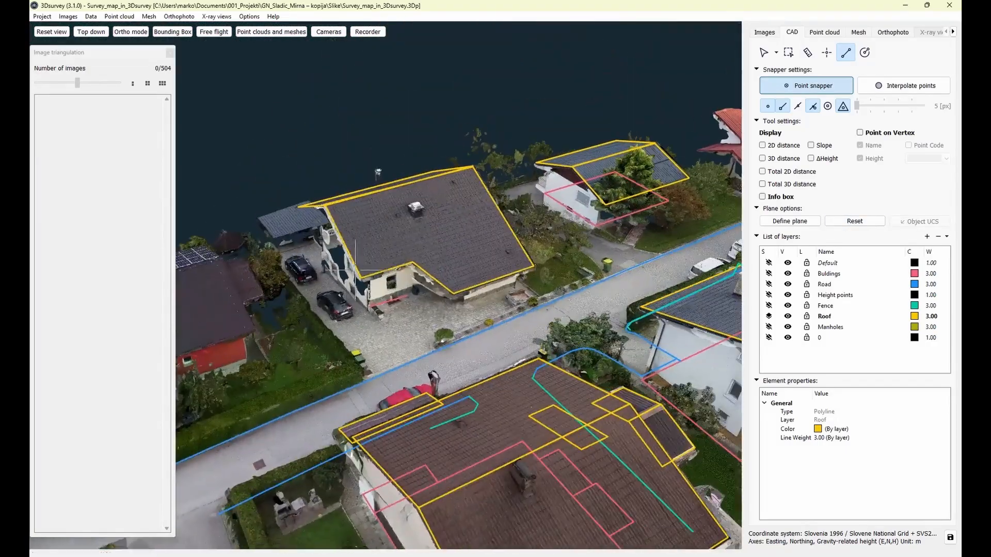
pyautogui.scroll(2, 490, 300)
pyautogui.moveTo(521, 302); pyautogui.dragTo(433, 320)
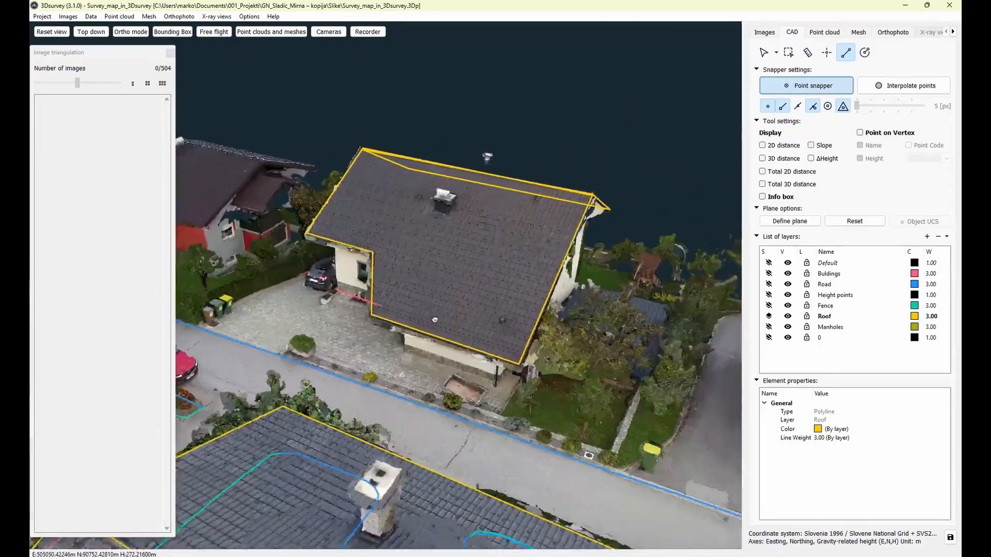
pyautogui.scroll(3, 490, 393)
pyautogui.scroll(5, 489, 392)
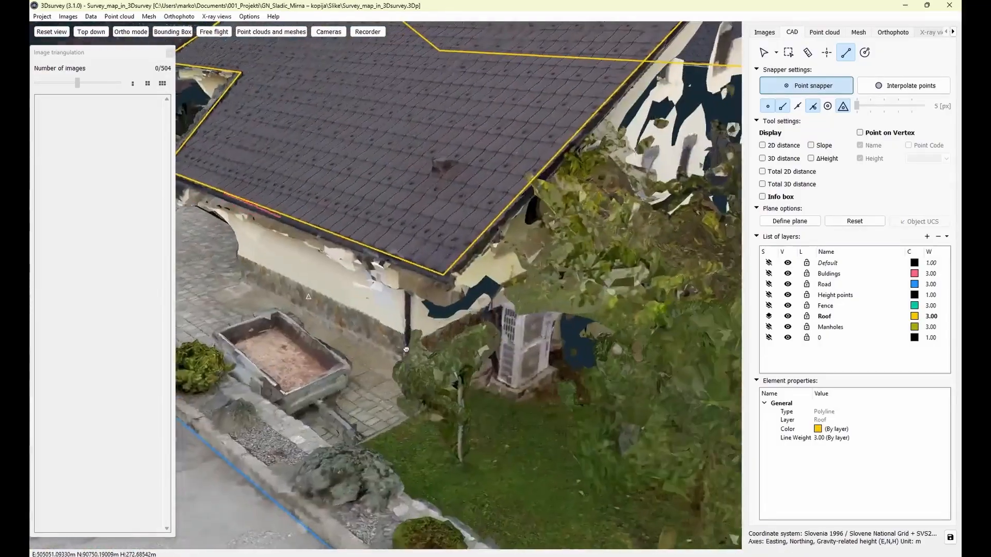
pyautogui.scroll(-3, 430, 352)
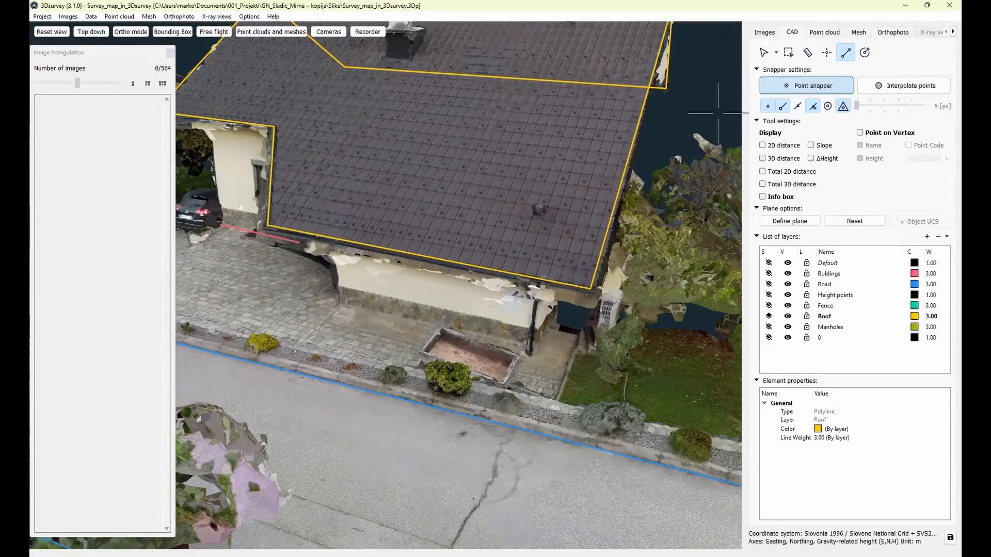
pyautogui.click(768, 274)
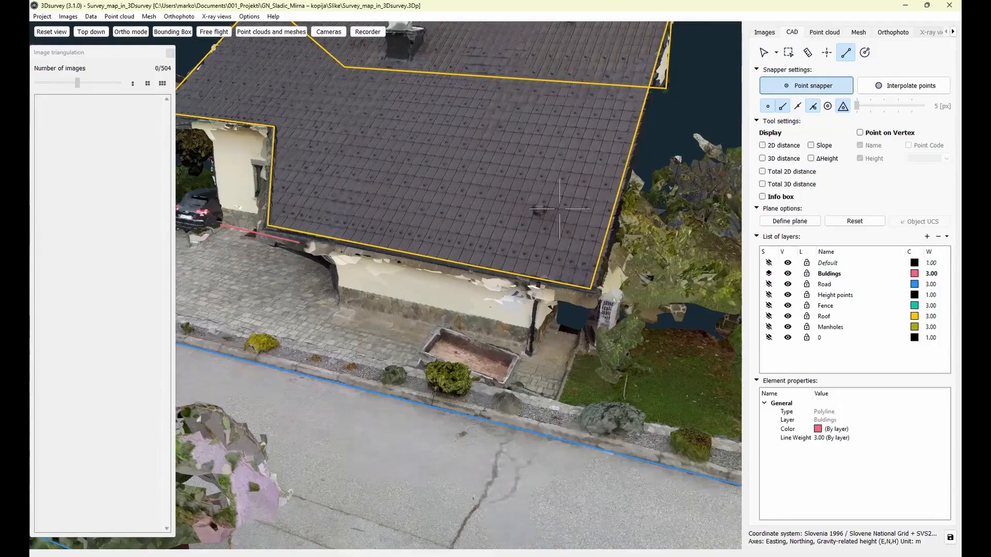
pyautogui.click(339, 303)
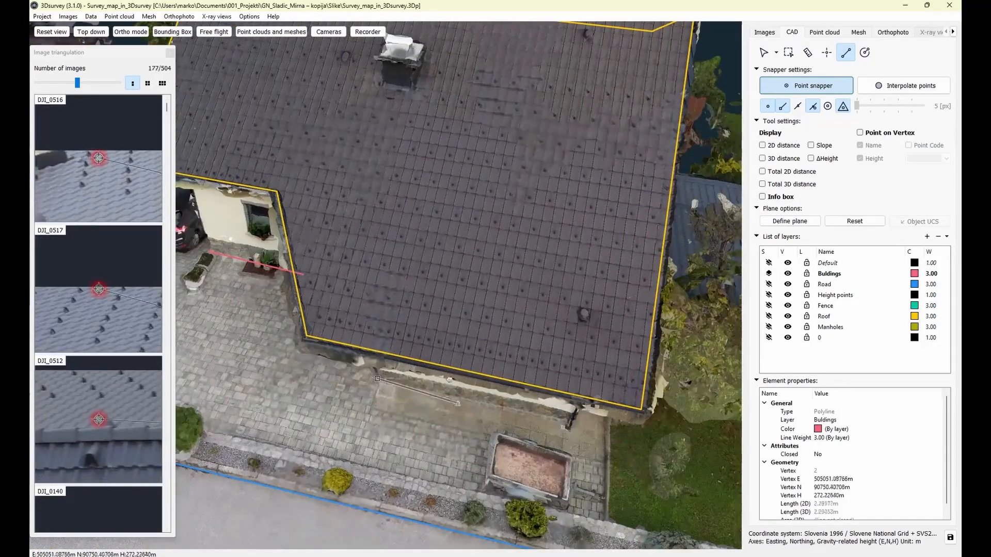
pyautogui.moveTo(516, 392); pyautogui.dragTo(444, 329)
pyautogui.click(448, 322)
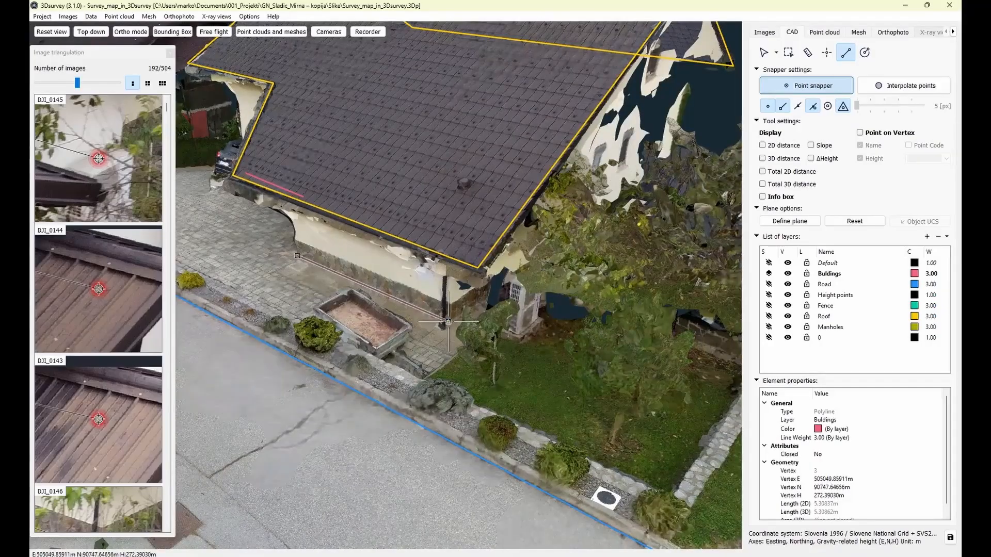
pyautogui.rightClick(448, 322)
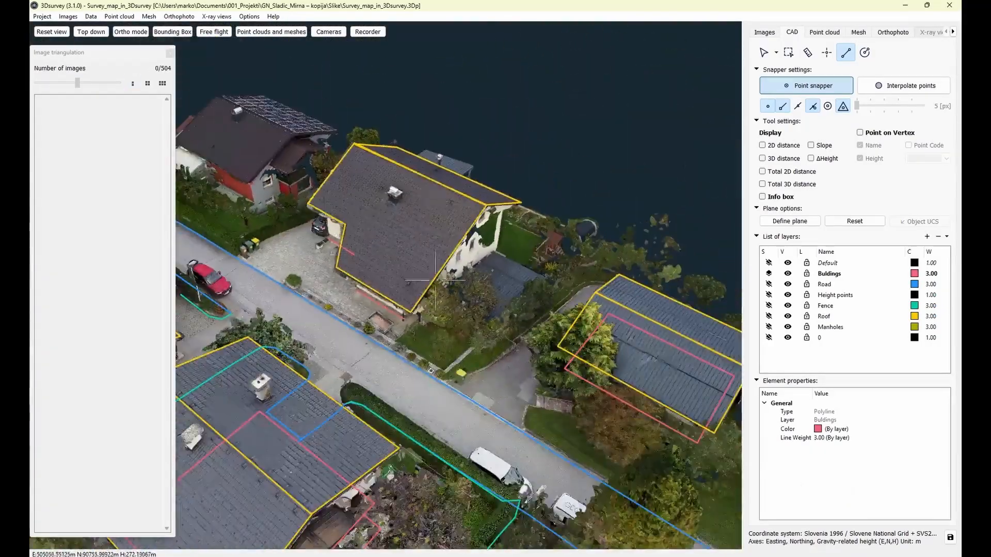
# View the whole survey area from a distance with the camera positions shown.
pyautogui.scroll(-3, 441, 310)
pyautogui.moveTo(441, 310); pyautogui.dragTo(327, 267)
pyautogui.scroll(-2, 389, 308)
pyautogui.scroll(-2, 389, 309)
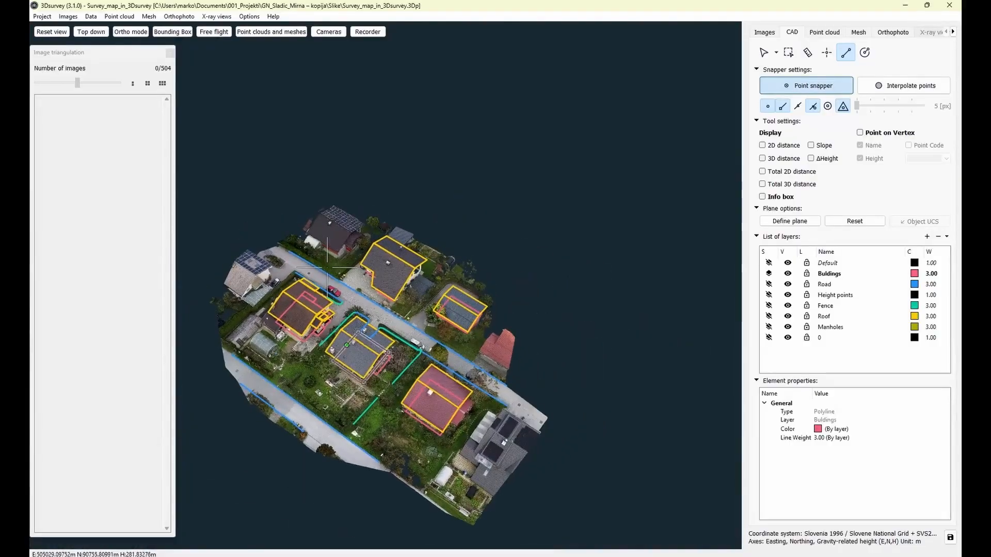
pyautogui.click(330, 35)
pyautogui.moveTo(388, 218); pyautogui.dragTo(199, 253)
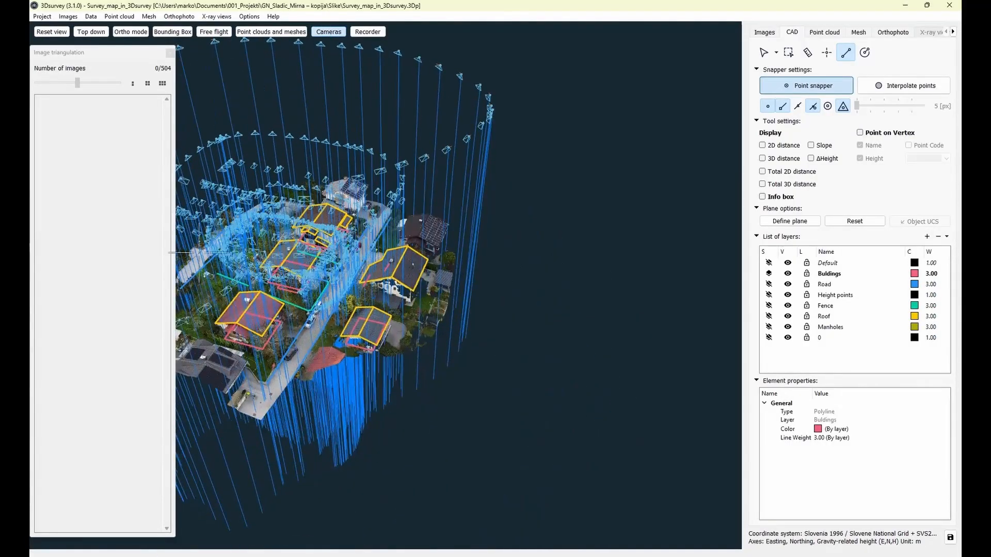
# Hide the camera positions and examine the roof, building, road and fence outlines along the street.
pyautogui.click(325, 35)
pyautogui.scroll(4, 379, 283)
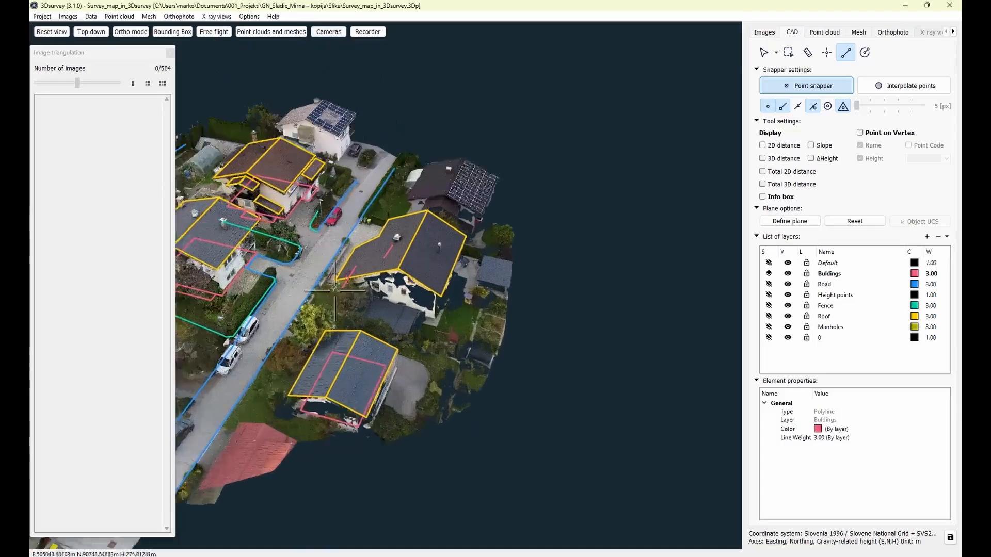
pyautogui.moveTo(297, 281); pyautogui.dragTo(428, 285, button='middle')
pyautogui.scroll(3, 428, 285)
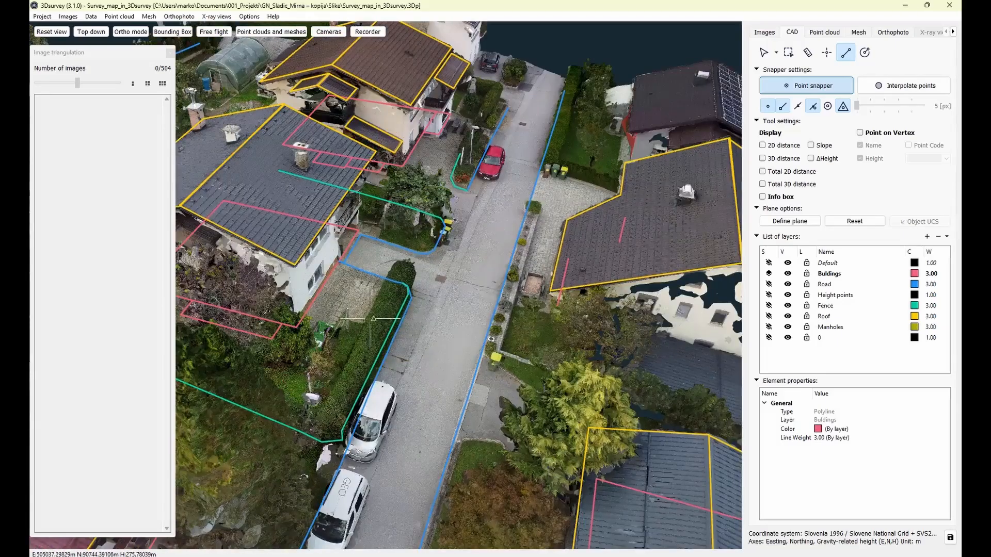
pyautogui.scroll(-3, 377, 316)
pyautogui.moveTo(378, 316); pyautogui.dragTo(459, 312, button='middle')
pyautogui.moveTo(459, 312); pyautogui.dragTo(432, 270)
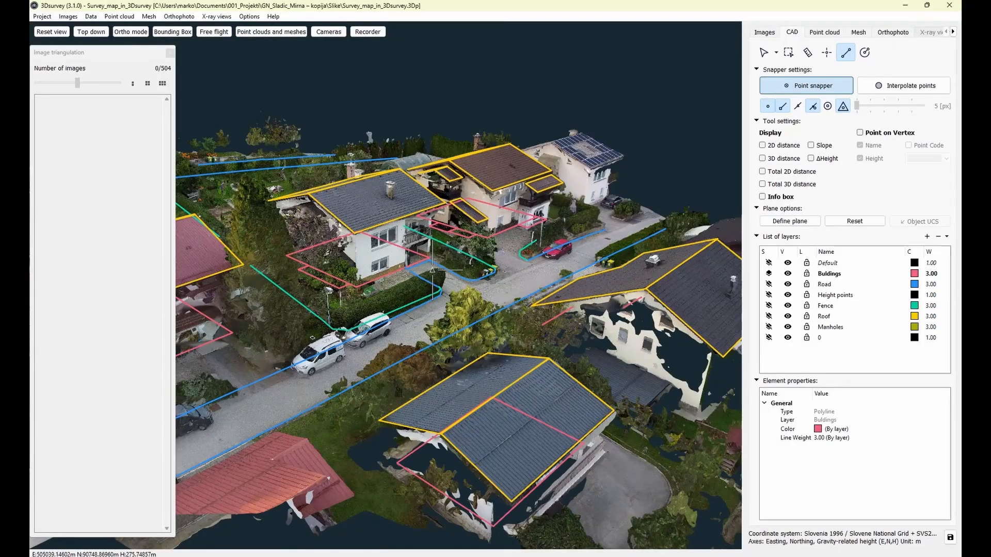
pyautogui.moveTo(440, 273); pyautogui.dragTo(385, 166)
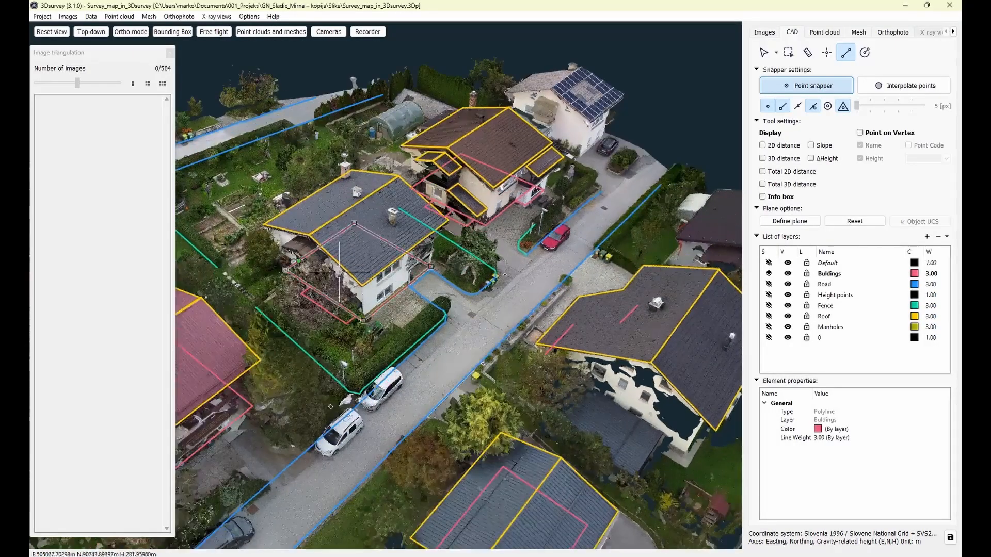
pyautogui.scroll(4, 339, 271)
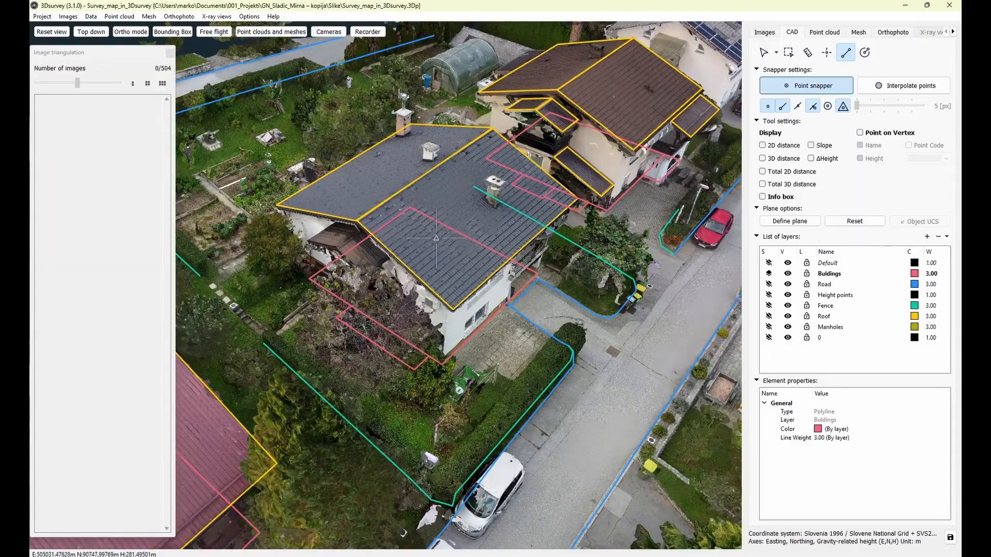
pyautogui.scroll(-2, 436, 237)
pyautogui.moveTo(436, 238); pyautogui.dragTo(372, 315)
# Show the camera positions again, examine the flight pattern above the houses from the side, and hide them.
pyautogui.click(327, 32)
pyautogui.scroll(-3, 448, 335)
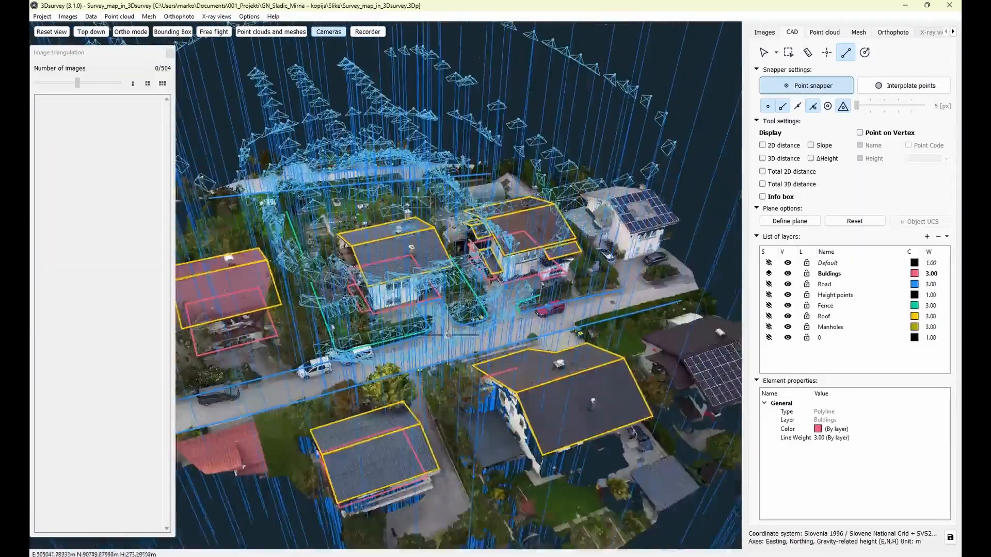
pyautogui.scroll(-2, 447, 335)
pyautogui.moveTo(447, 335); pyautogui.dragTo(335, 128)
pyautogui.scroll(-3, 361, 276)
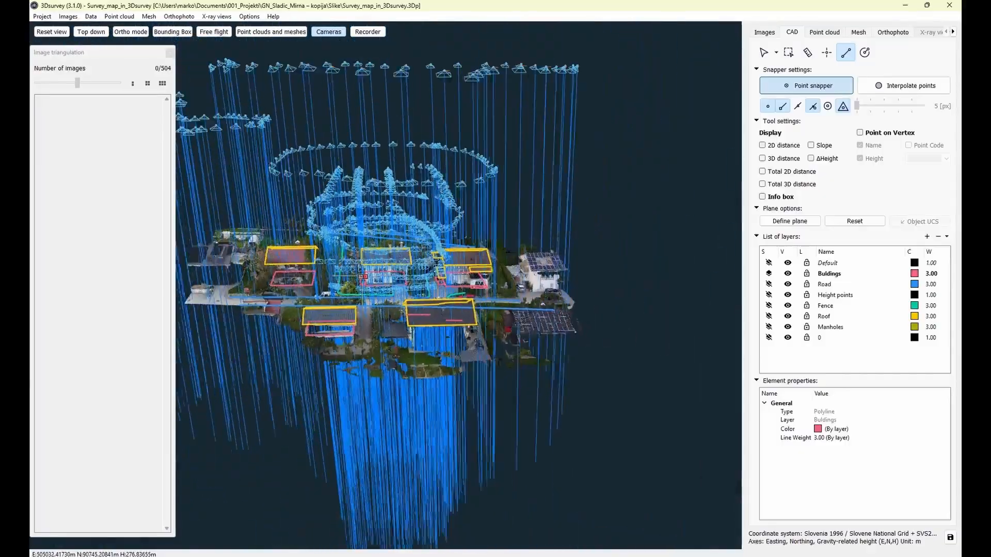
pyautogui.scroll(3, 397, 237)
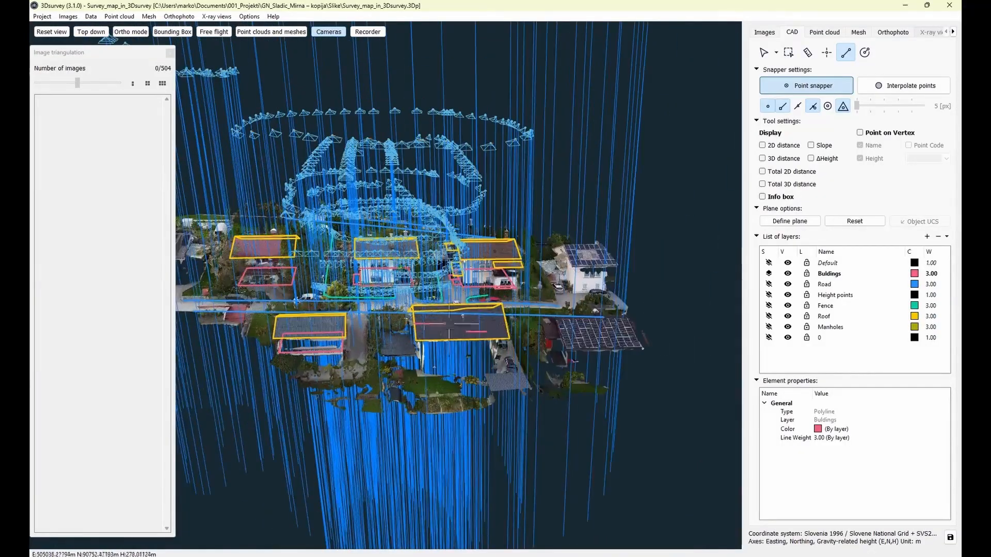
pyautogui.click(328, 31)
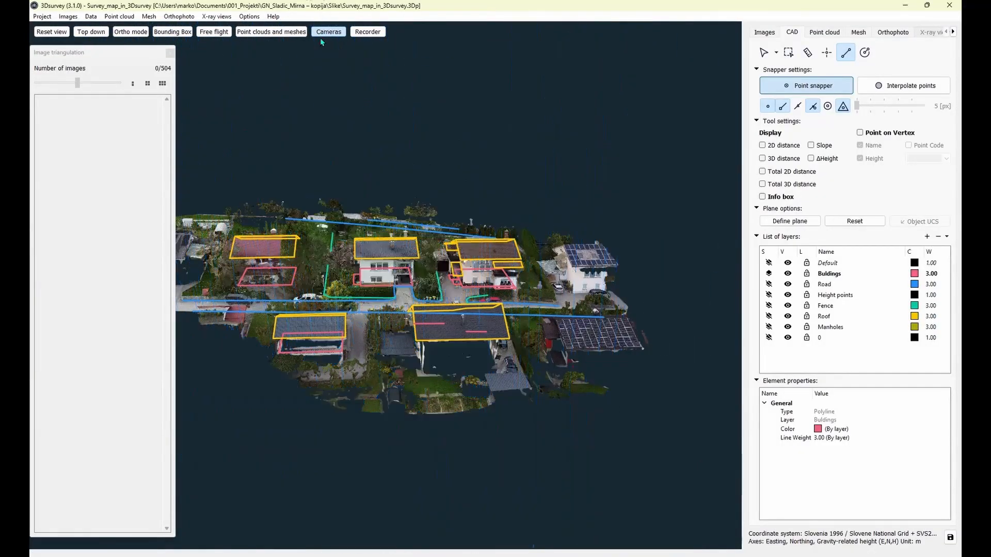
# Examine the traced outlines from the red-roofed house to the brown-roofed house from several angles.
pyautogui.scroll(5, 638, 380)
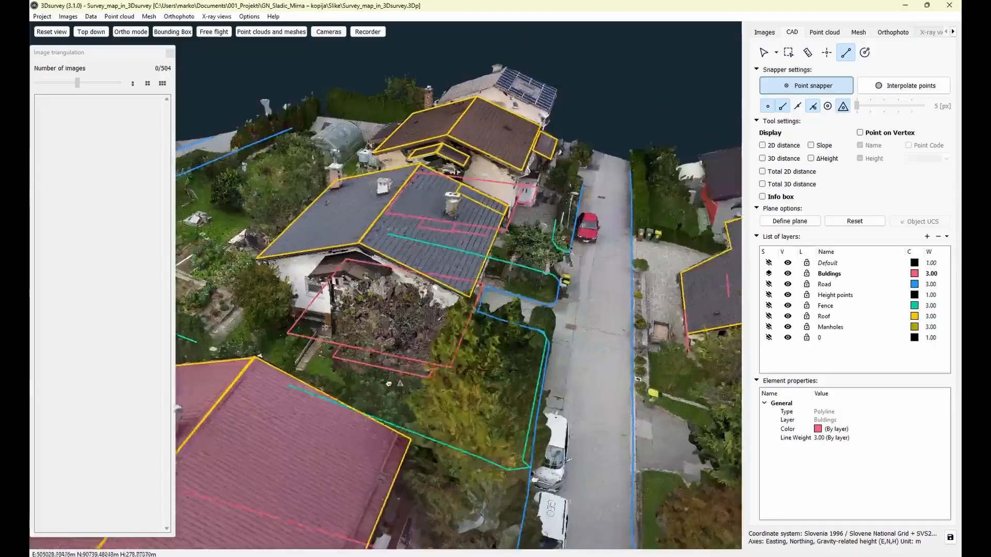
pyautogui.moveTo(389, 384); pyautogui.dragTo(506, 532)
pyautogui.moveTo(506, 532); pyautogui.dragTo(217, 313, button='middle')
pyautogui.moveTo(216, 313); pyautogui.dragTo(173, 301)
pyautogui.scroll(-2, 271, 300)
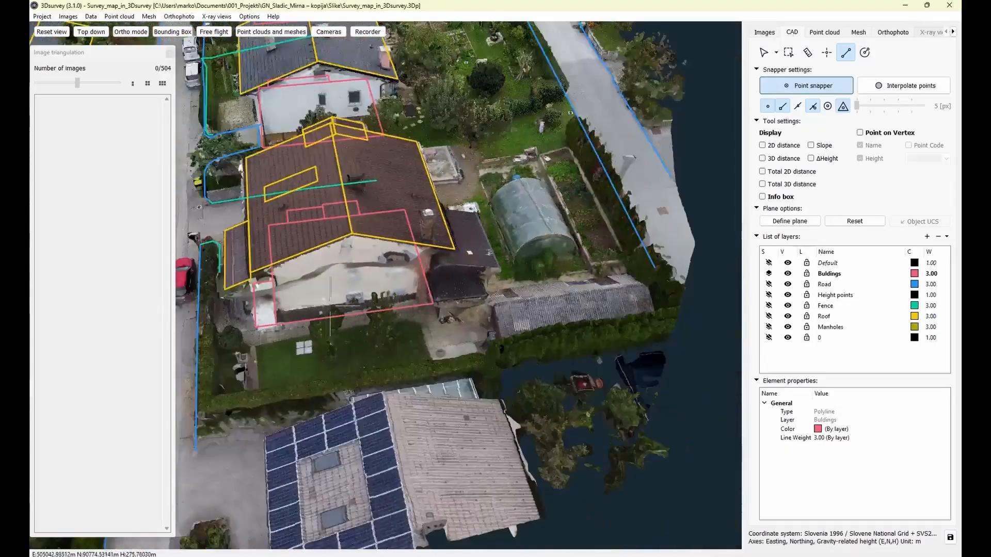
pyautogui.moveTo(271, 300); pyautogui.dragTo(459, 341)
pyautogui.moveTo(206, 377); pyautogui.dragTo(325, 326, button='middle')
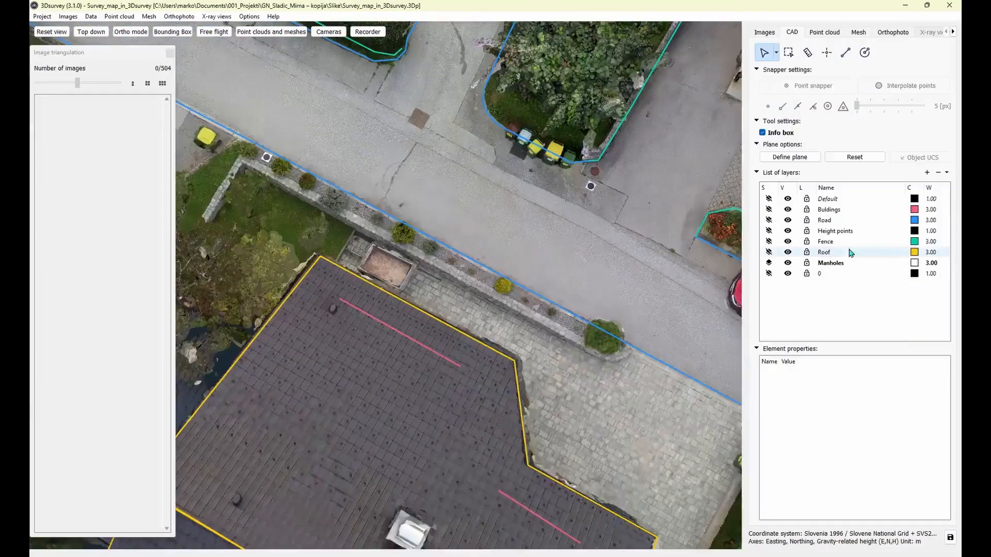
# On the Fence layer, start a fence line at the road edge beside the driveway and trace it around the round shrub.
pyautogui.click(632, 324)
pyautogui.scroll(3, 633, 324)
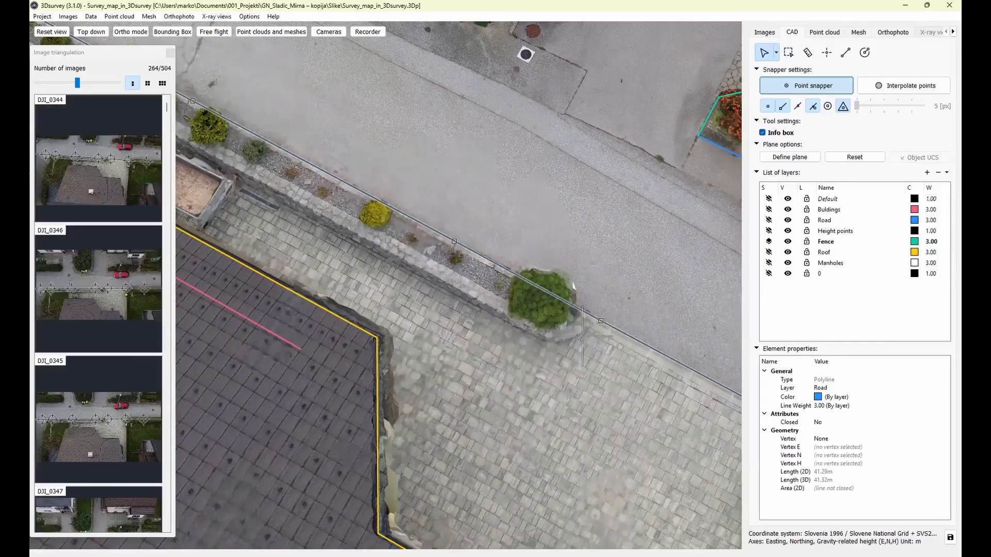
pyautogui.press('l')
pyautogui.click(597, 320)
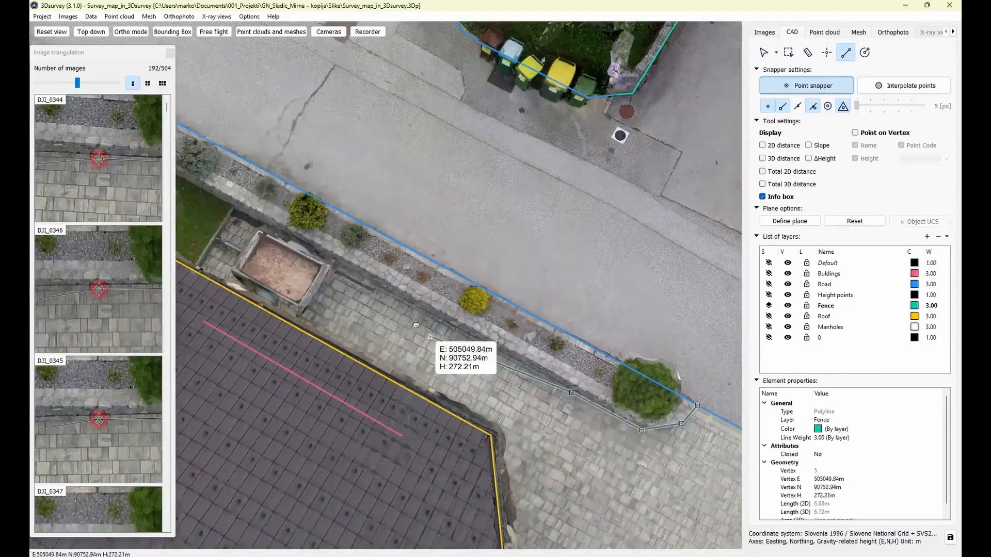
# Continue the fence line along the low wall past the stone planter to the garden wall's corner, reaching about 17.4 m in total.
pyautogui.moveTo(416, 325); pyautogui.dragTo(514, 388, button='middle')
pyautogui.scroll(3, 320, 266)
pyautogui.click(346, 293)
pyautogui.moveTo(346, 293); pyautogui.dragTo(737, 449, button='middle')
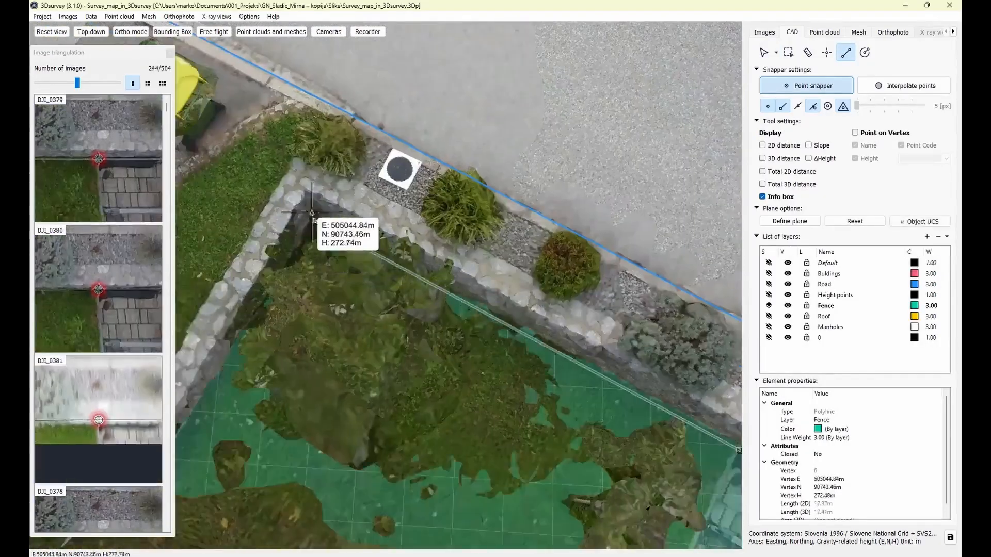
pyautogui.scroll(-3, 313, 212)
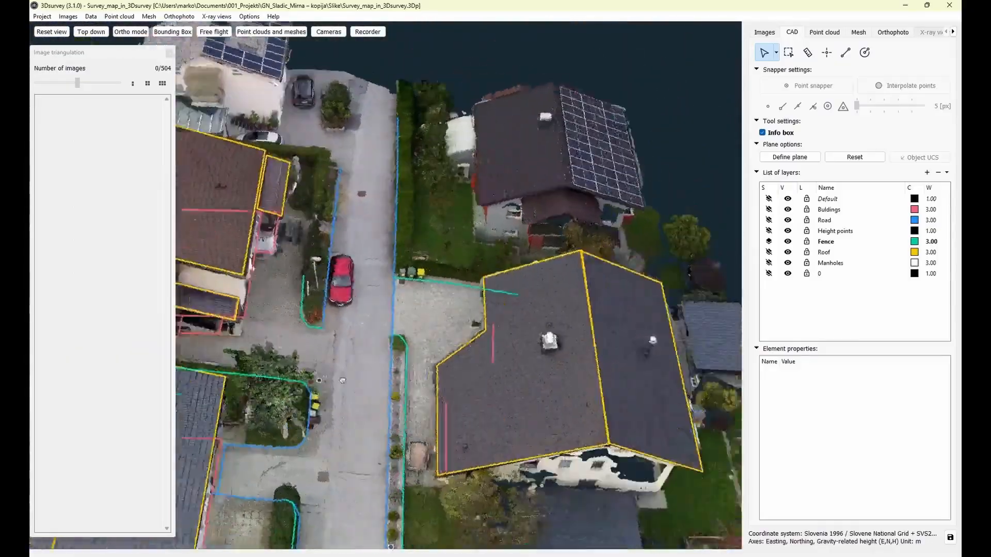
# Examine the driveway entrance beside the trimmed hedge and its square manhole cover from several angles.
pyautogui.moveTo(343, 380); pyautogui.dragTo(336, 268)
pyautogui.moveTo(337, 268); pyautogui.dragTo(568, 335, button='middle')
pyautogui.moveTo(568, 336); pyautogui.dragTo(469, 314)
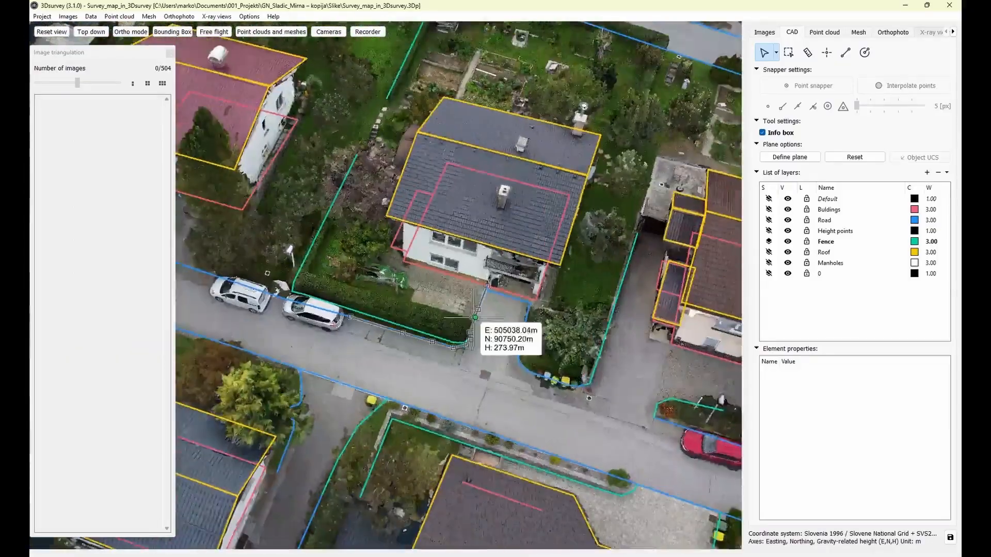
pyautogui.scroll(2, 469, 315)
pyautogui.moveTo(469, 309); pyautogui.dragTo(397, 259, button='middle')
pyautogui.scroll(3, 483, 396)
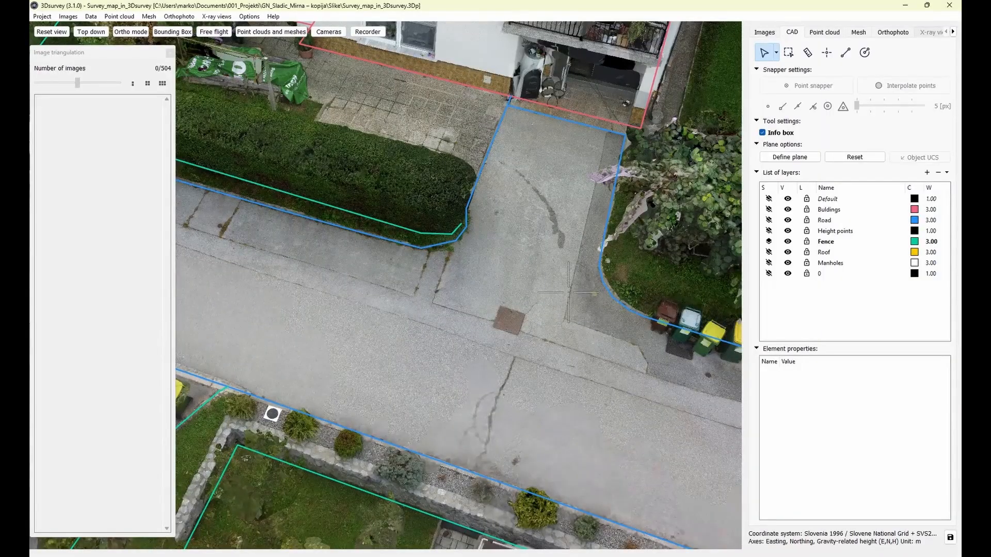
pyautogui.moveTo(568, 292); pyautogui.dragTo(445, 322, button='middle')
pyautogui.scroll(-1, 446, 321)
pyautogui.moveTo(445, 322); pyautogui.dragTo(483, 334)
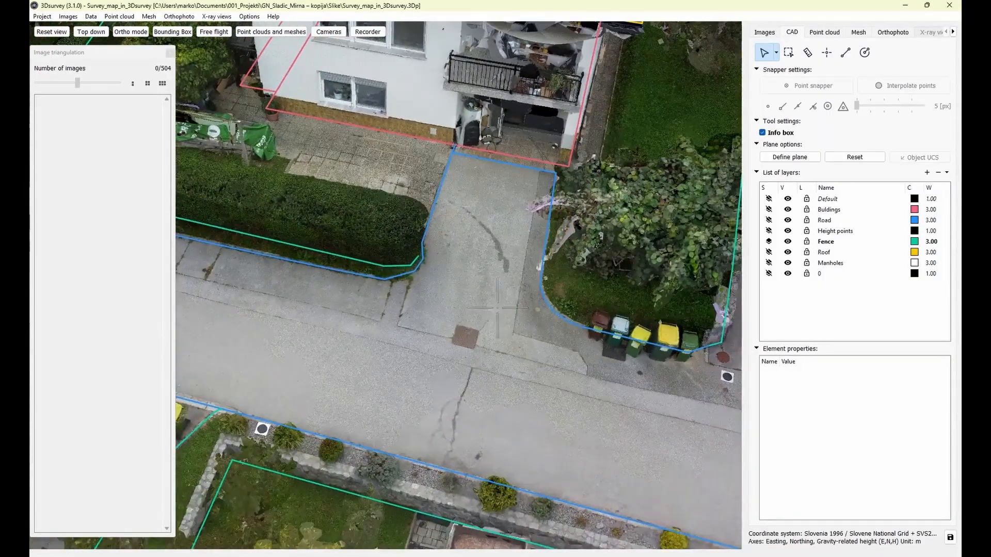
pyautogui.moveTo(484, 329); pyautogui.dragTo(503, 409, button='right')
pyautogui.moveTo(586, 371); pyautogui.dragTo(555, 357, button='middle')
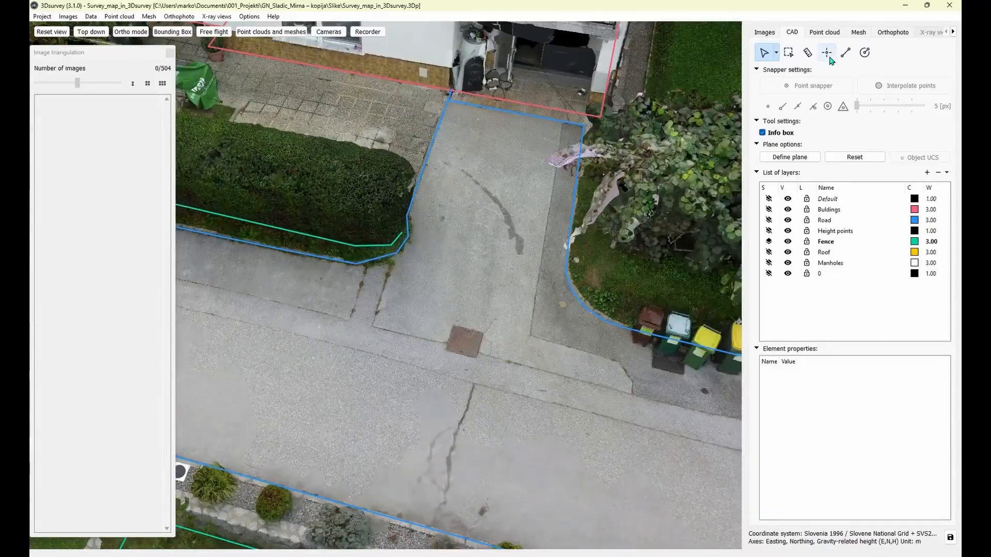
pyautogui.moveTo(386, 337); pyautogui.dragTo(456, 368, button='middle')
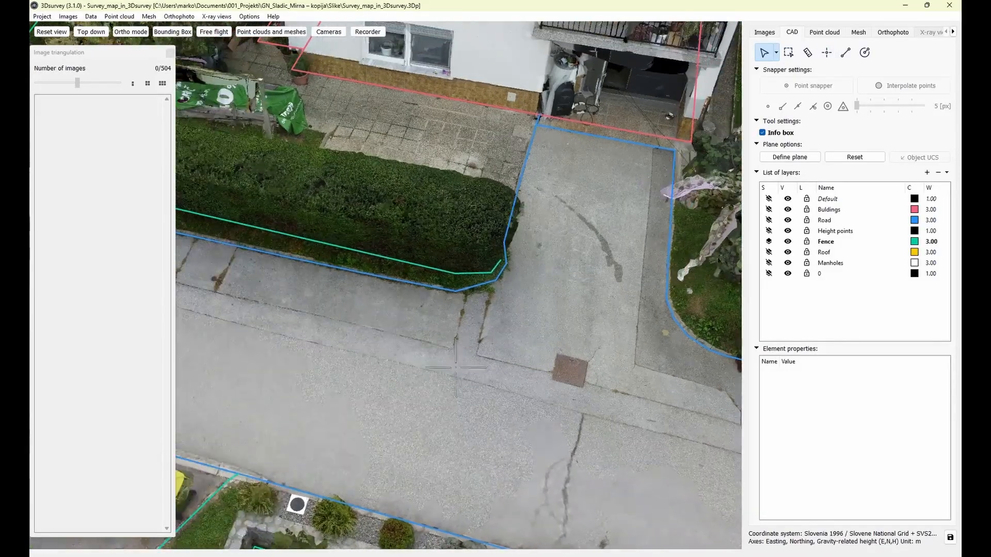
pyautogui.scroll(-3, 381, 302)
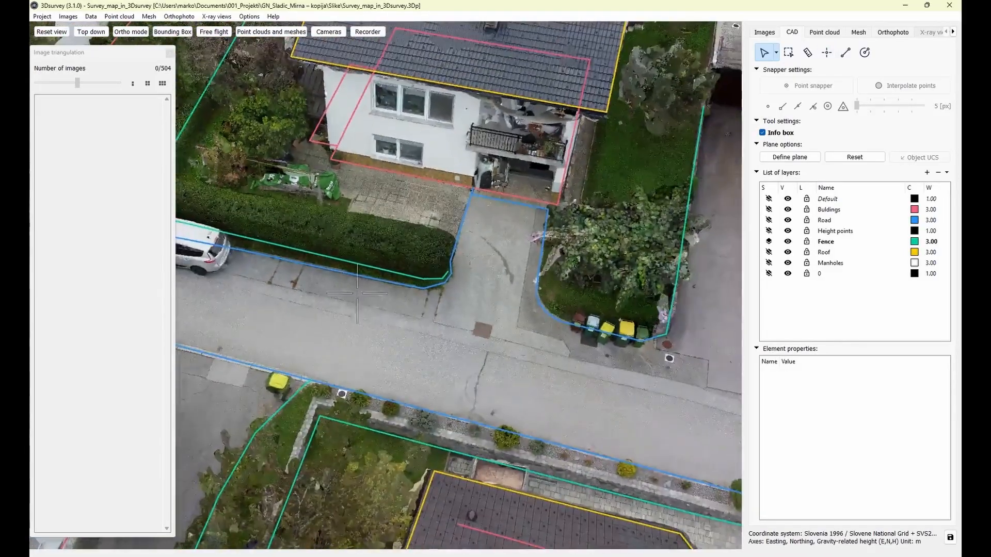
pyautogui.moveTo(381, 302); pyautogui.dragTo(376, 327)
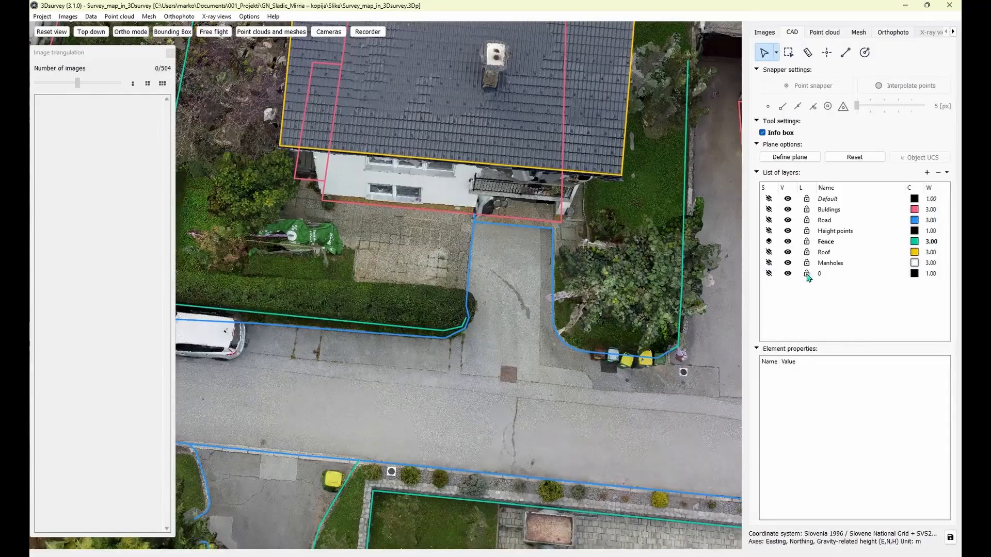
# On the Manholes layer, place a point coded Electricity at the centre of the square cover at the driveway entrance.
pyautogui.click(769, 264)
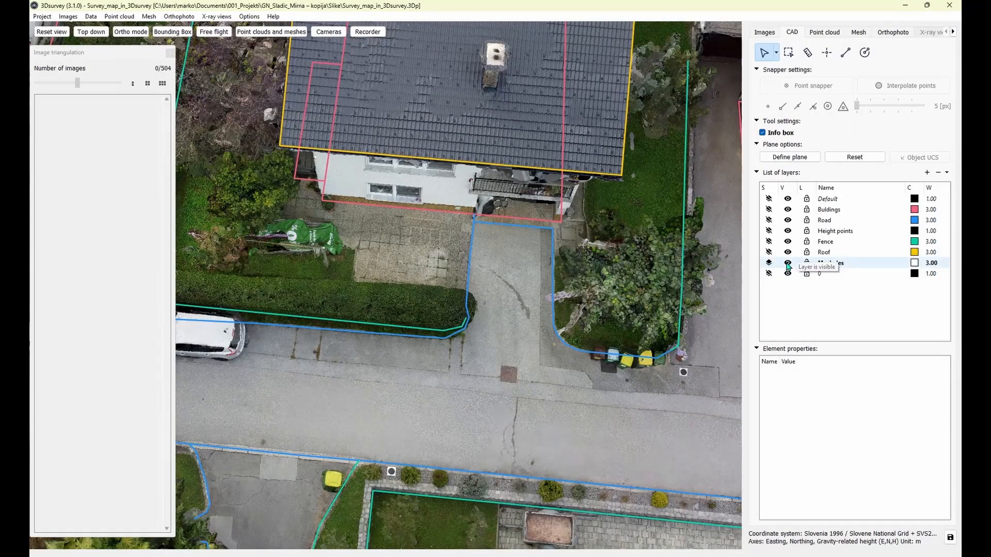
pyautogui.click(827, 57)
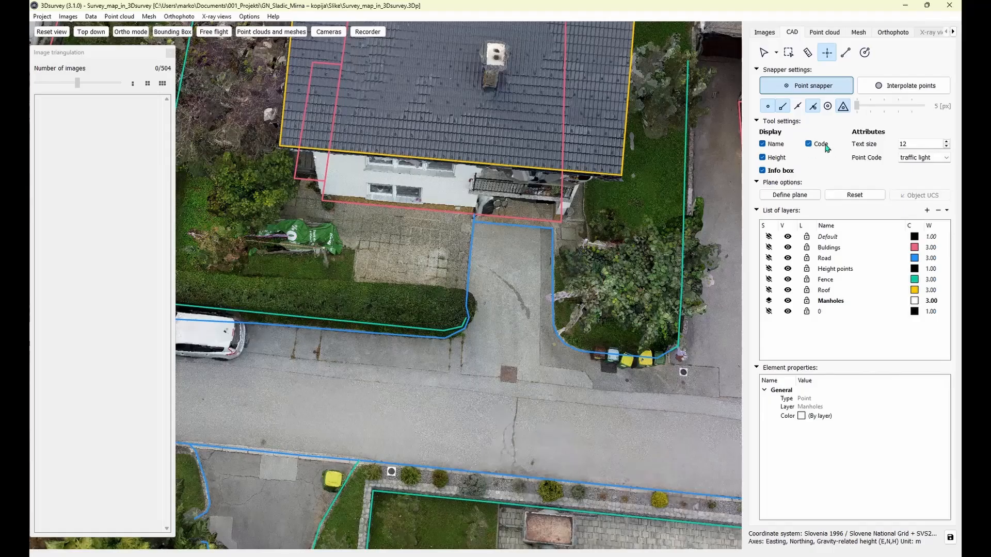
pyautogui.click(946, 157)
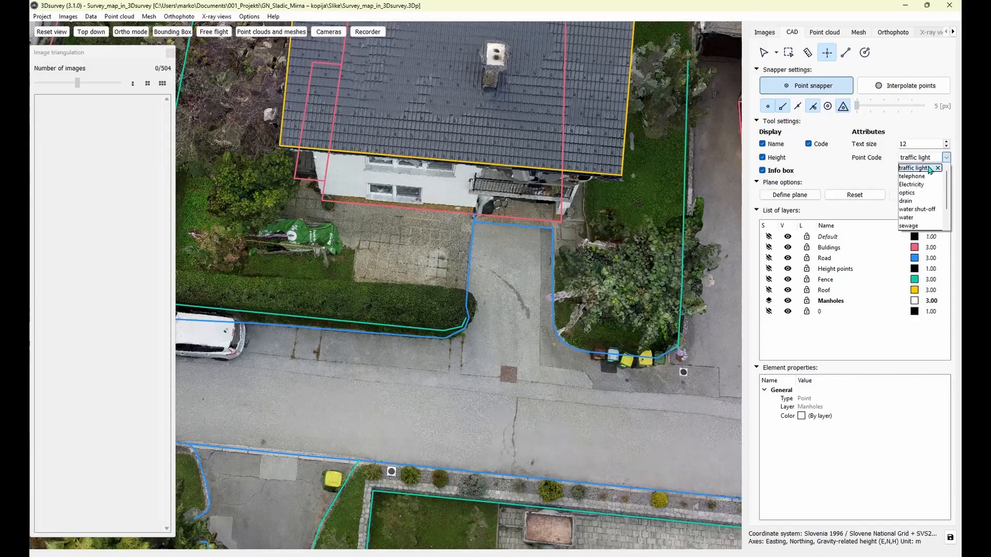
pyautogui.click(925, 185)
pyautogui.scroll(5, 503, 369)
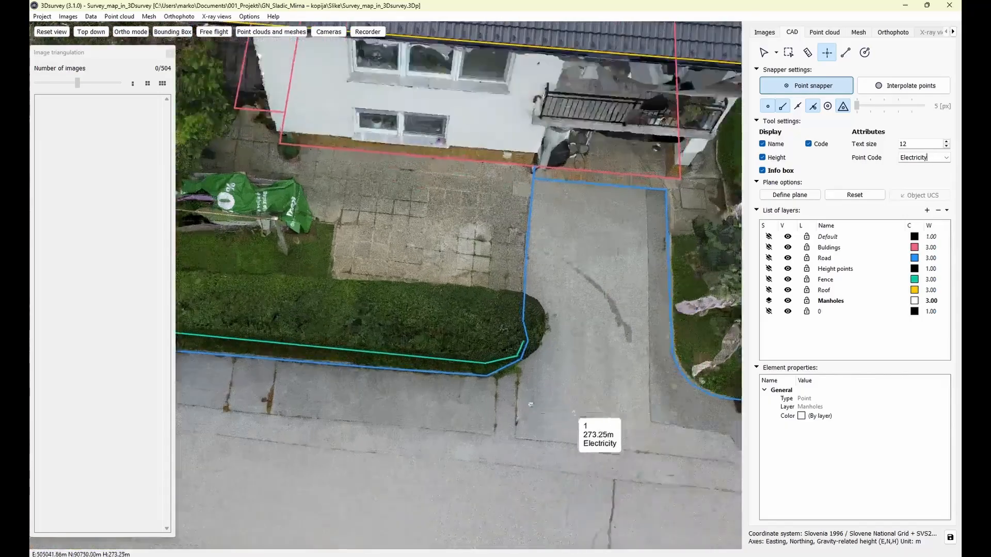
pyautogui.scroll(3, 369, 362)
pyautogui.scroll(-3, 361, 393)
pyautogui.moveTo(409, 364); pyautogui.dragTo(556, 293, button='middle')
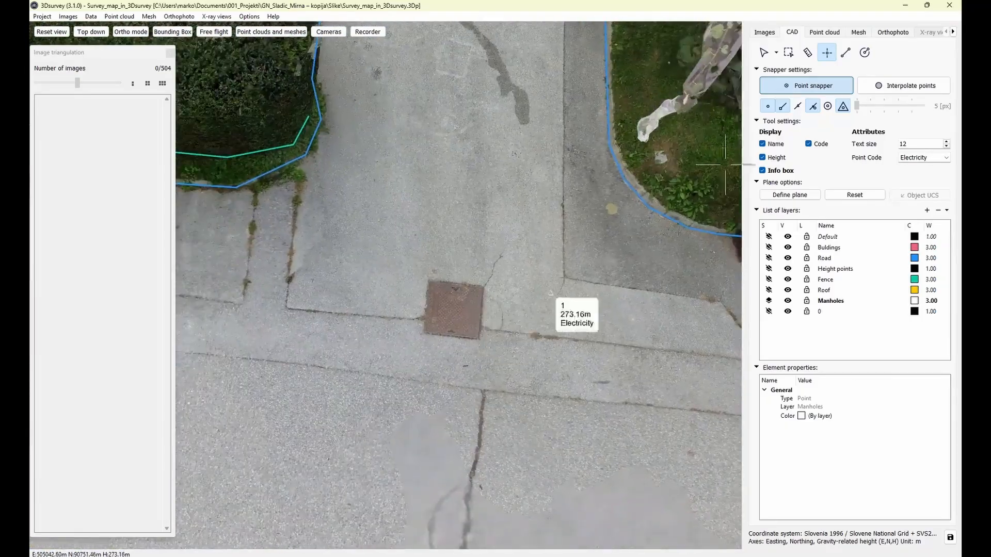
pyautogui.scroll(2, 453, 309)
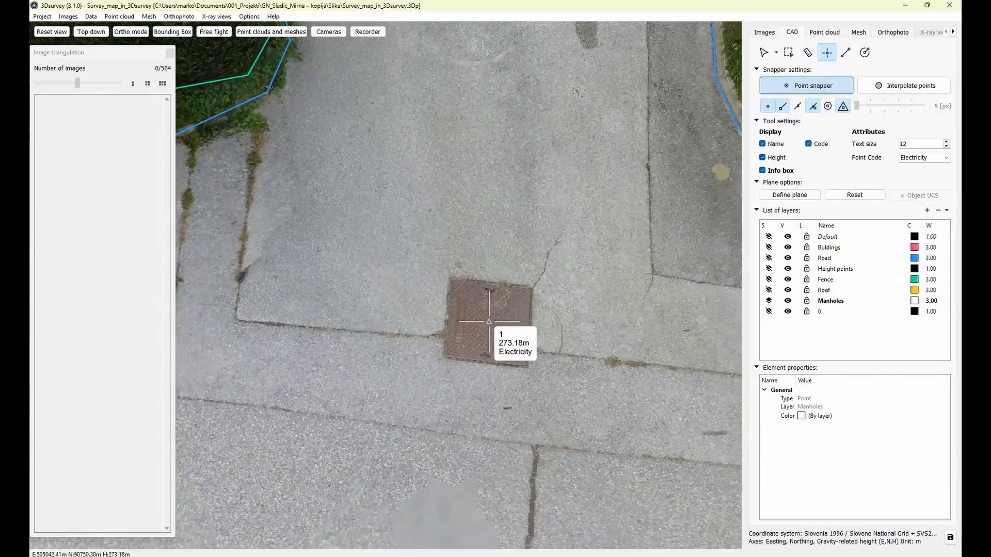
pyautogui.click(489, 321)
# Place an Electricity point on the rusty square cover beside the dark parked car, farther along the street.
pyautogui.scroll(-1, 539, 227)
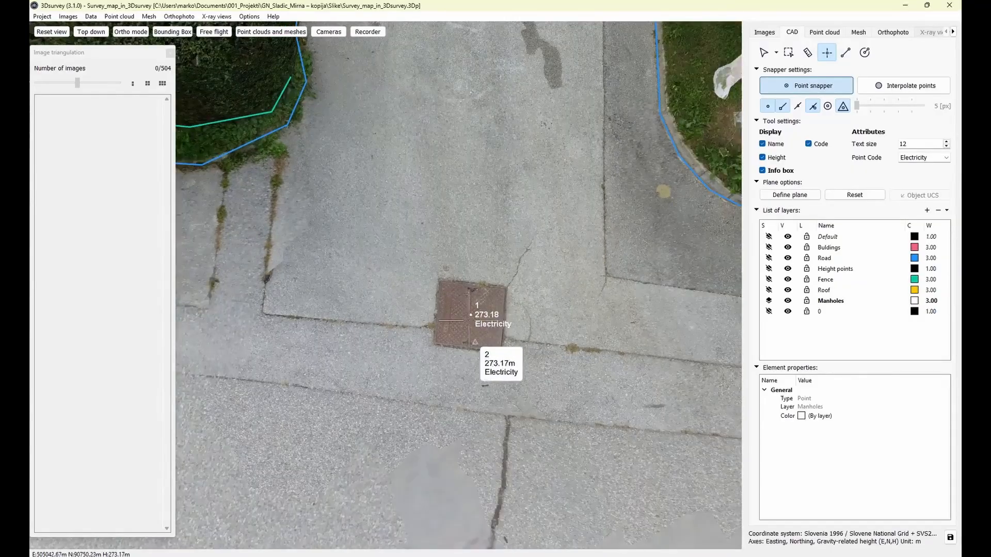
pyautogui.scroll(-3, 413, 324)
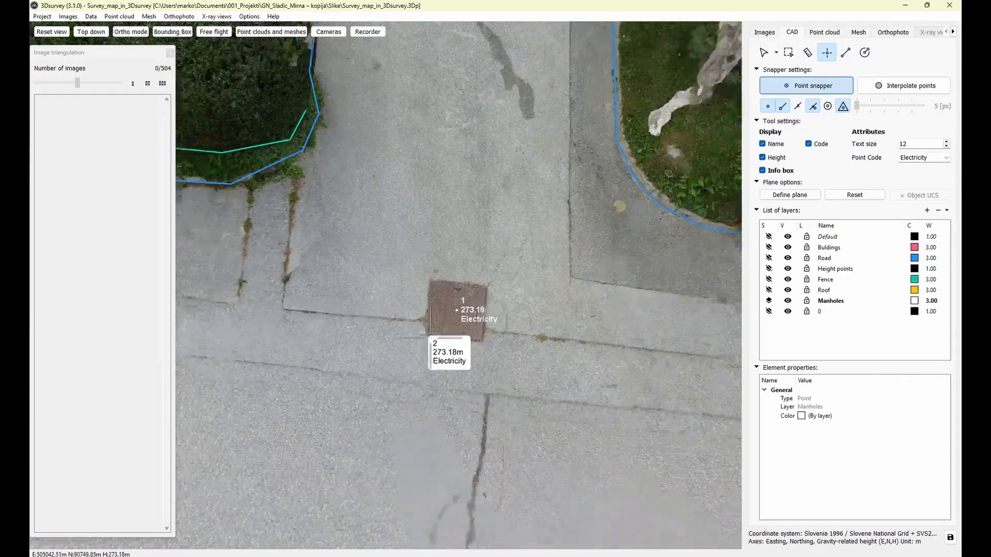
pyautogui.moveTo(361, 350); pyautogui.dragTo(489, 337, button='middle')
pyautogui.moveTo(273, 315); pyautogui.dragTo(575, 308, button='middle')
pyautogui.moveTo(279, 335); pyautogui.dragTo(573, 376, button='middle')
pyautogui.moveTo(312, 302); pyautogui.dragTo(665, 311, button='middle')
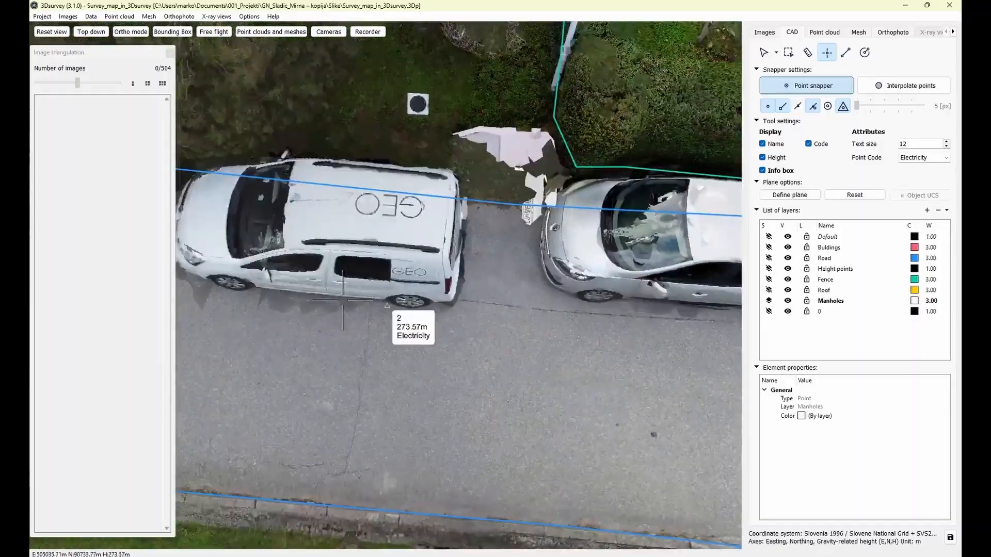
pyautogui.moveTo(248, 304); pyautogui.dragTo(578, 308, button='middle')
pyautogui.scroll(-3, 361, 310)
pyautogui.moveTo(351, 320); pyautogui.dragTo(626, 371, button='middle')
pyautogui.scroll(4, 568, 333)
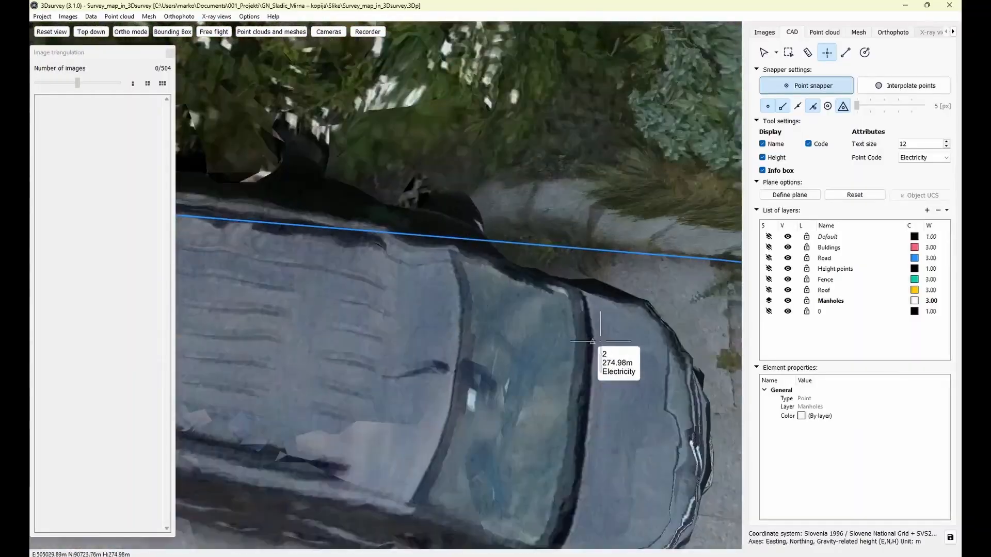
pyautogui.moveTo(588, 335); pyautogui.dragTo(214, 279, button='middle')
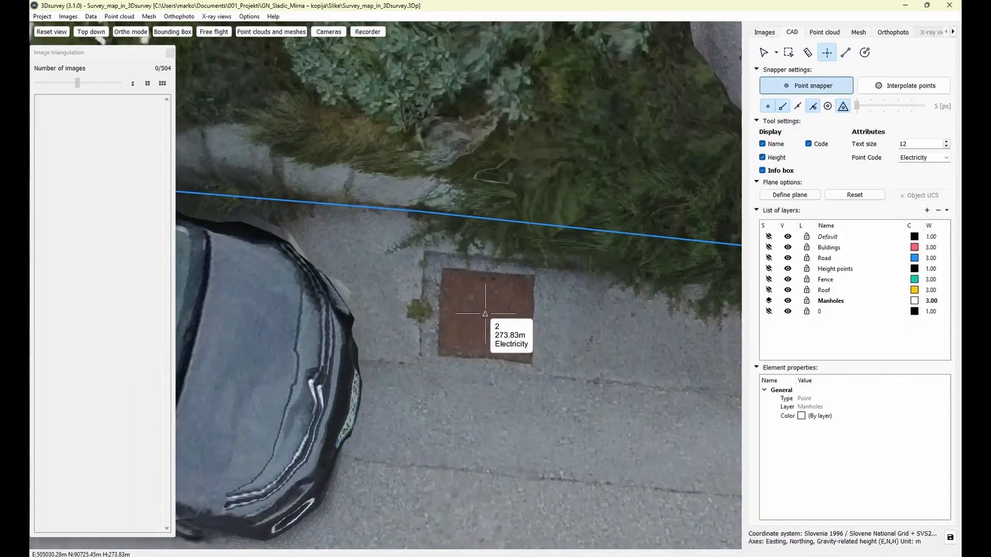
# Place an Electricity point on the square cover in the road junction near the end of the mesh.
pyautogui.scroll(-5, 531, 344)
pyautogui.moveTo(245, 369); pyautogui.dragTo(559, 345, button='middle')
pyautogui.moveTo(317, 308); pyautogui.dragTo(567, 345, button='middle')
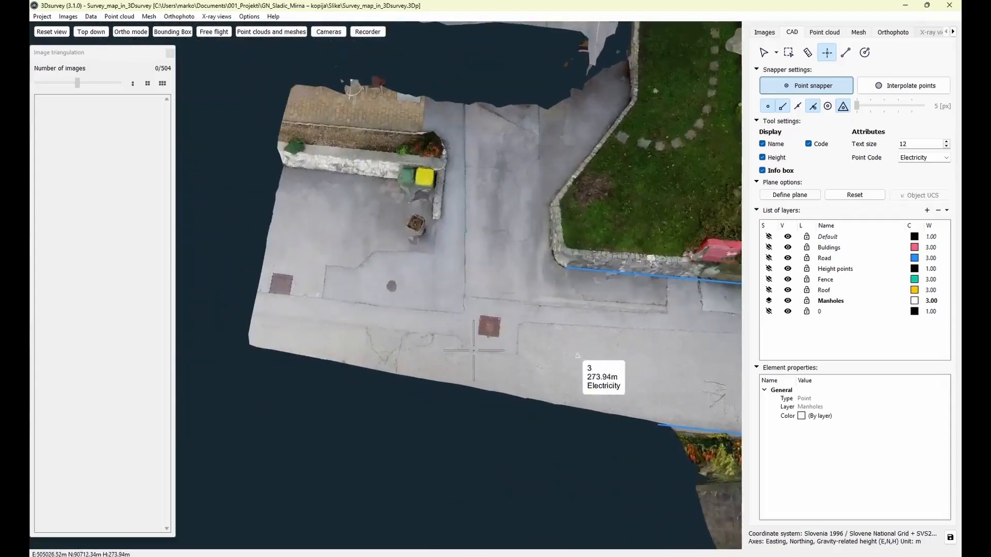
pyautogui.moveTo(463, 334); pyautogui.dragTo(493, 277, button='middle')
pyautogui.scroll(3, 494, 277)
pyautogui.moveTo(627, 345); pyautogui.dragTo(388, 308, button='middle')
pyautogui.scroll(7, 387, 320)
pyautogui.moveTo(380, 253); pyautogui.dragTo(498, 473, button='middle')
pyautogui.scroll(-5, 439, 268)
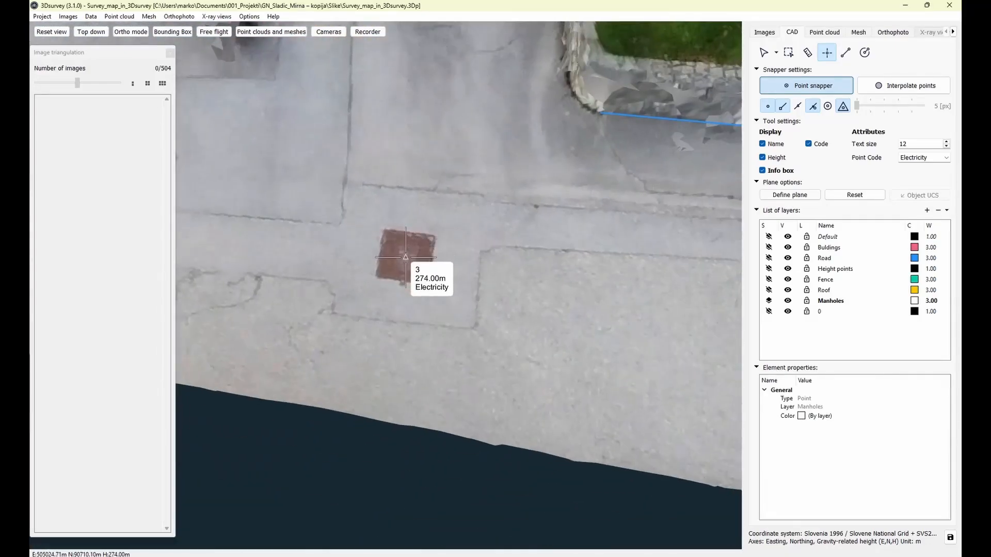
pyautogui.click(414, 258)
# Place an Electricity point on the other square cover at the outer edge of the junction's paved area.
pyautogui.scroll(-3, 413, 258)
pyautogui.moveTo(439, 289); pyautogui.dragTo(567, 346, button='middle')
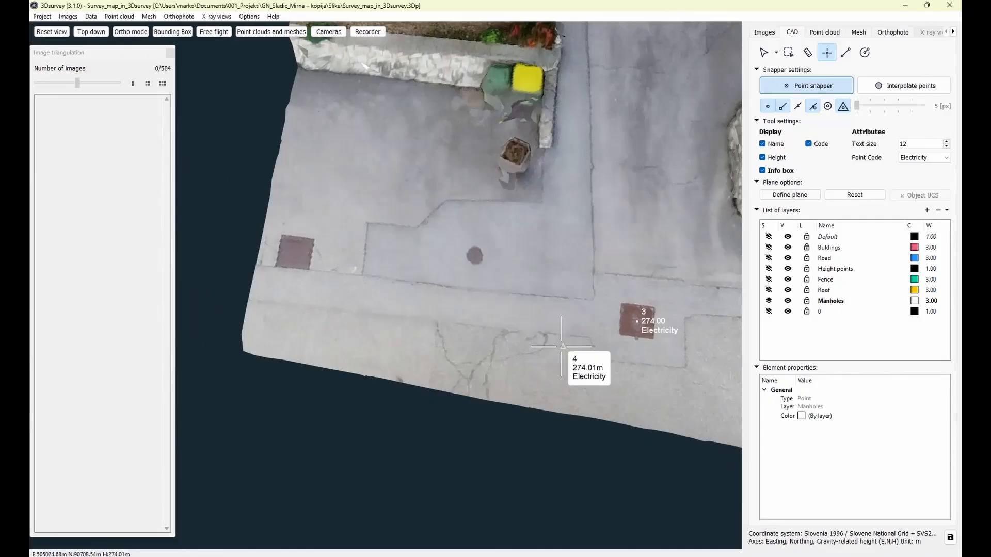
pyautogui.click(295, 252)
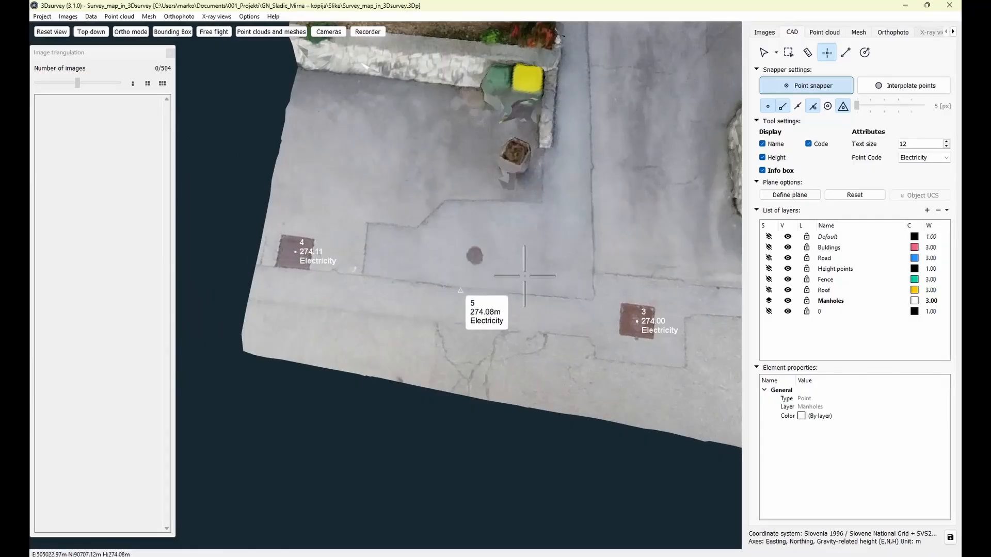
# Switch the point code to water and place a point on the round cover between the two square covers.
pyautogui.scroll(2, 467, 299)
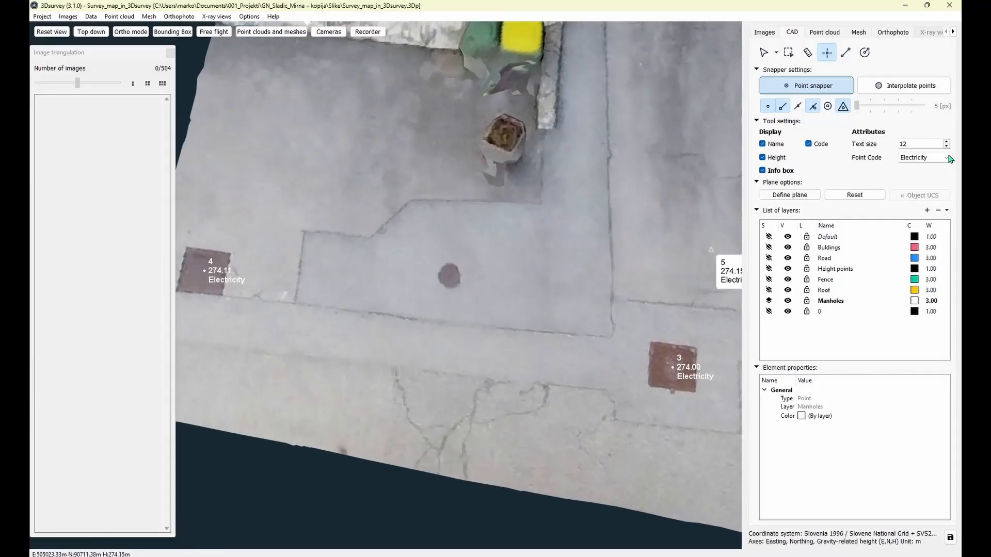
pyautogui.click(946, 158)
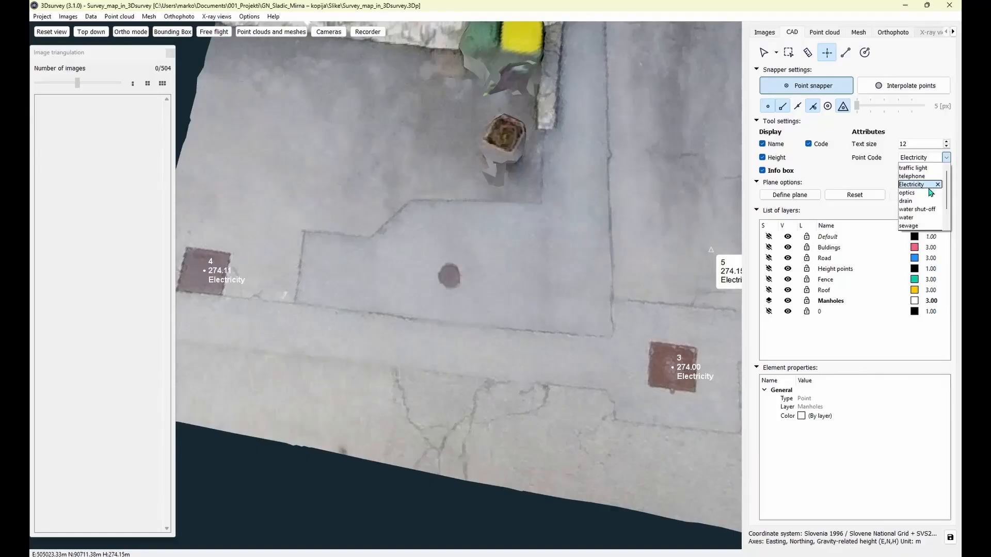
pyautogui.click(912, 217)
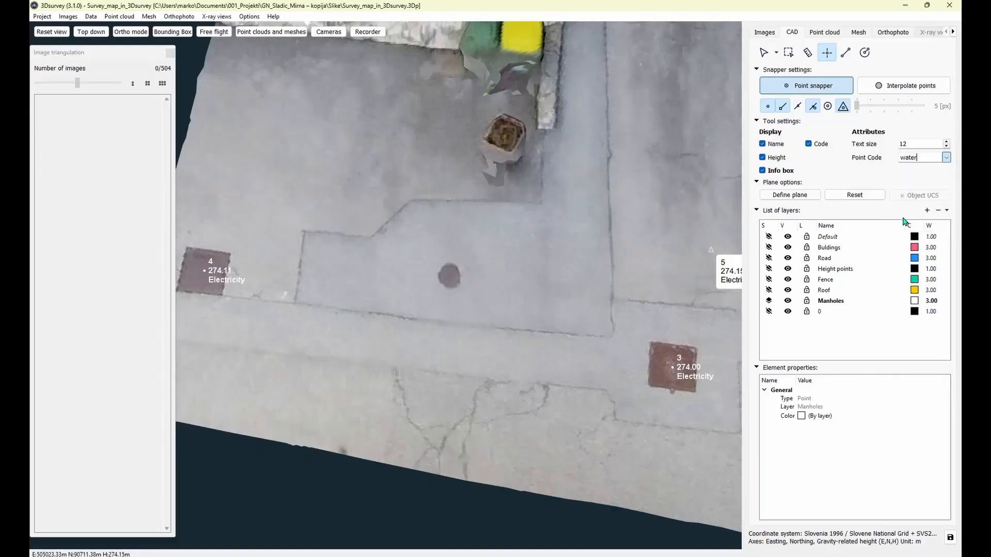
pyautogui.click(449, 276)
# Set the point code to water shut-off and place a point on the small round cap near the cover beside the dark car.
pyautogui.scroll(-2, 449, 275)
pyautogui.moveTo(594, 295); pyautogui.dragTo(258, 278, button='middle')
pyautogui.moveTo(650, 313); pyautogui.dragTo(349, 282, button='middle')
pyautogui.moveTo(612, 306); pyautogui.dragTo(444, 314, button='middle')
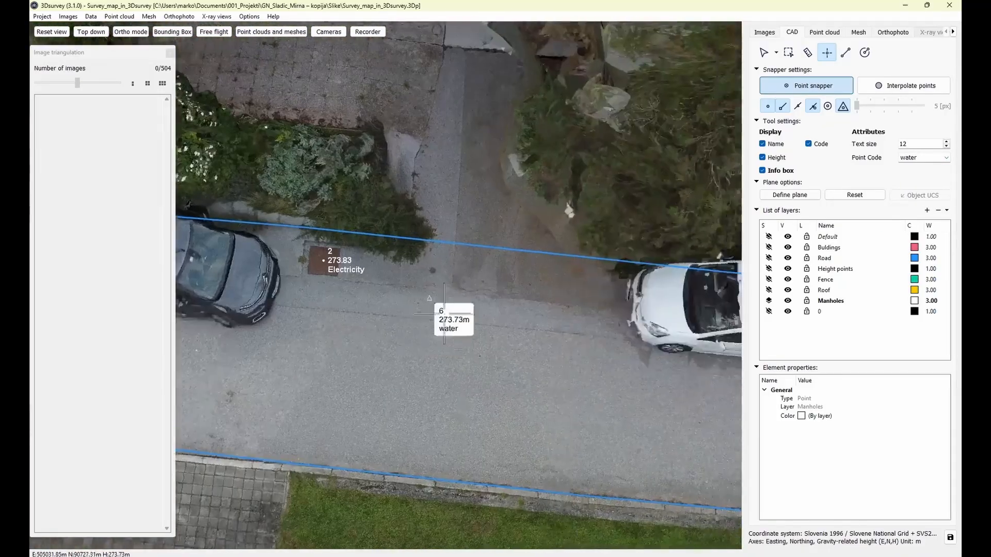
pyautogui.scroll(3, 444, 313)
pyautogui.scroll(-2, 536, 338)
pyautogui.scroll(2, 499, 285)
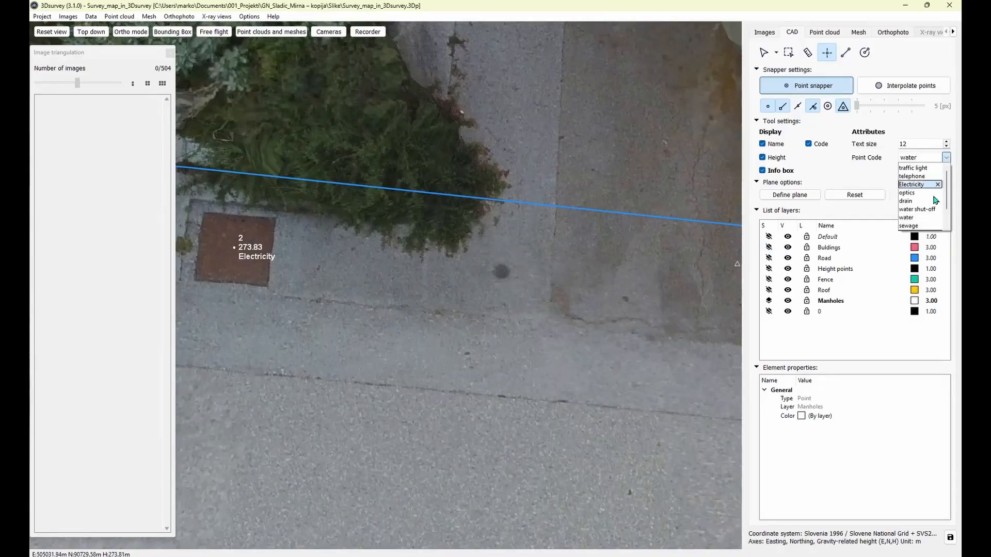
pyautogui.click(923, 208)
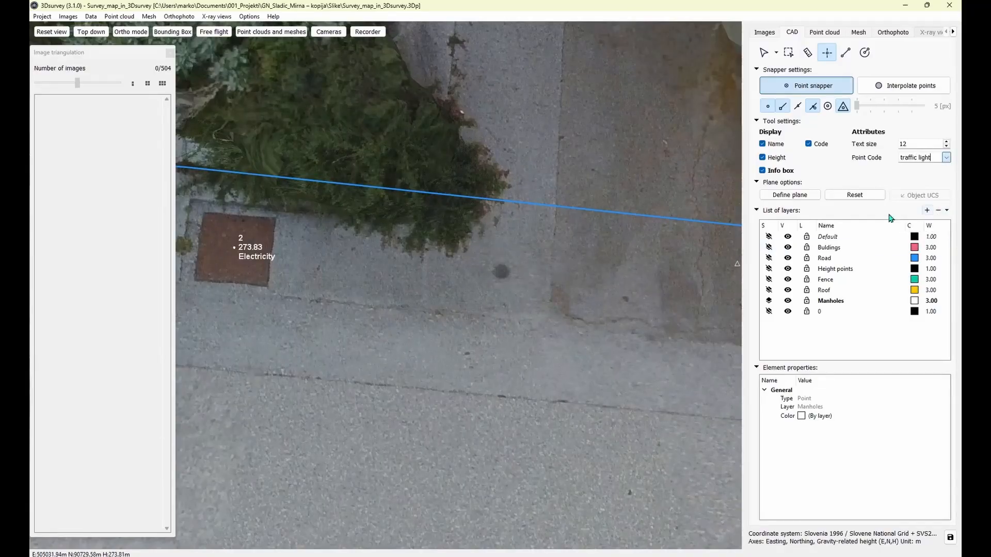
pyautogui.click(949, 156)
pyautogui.click(924, 212)
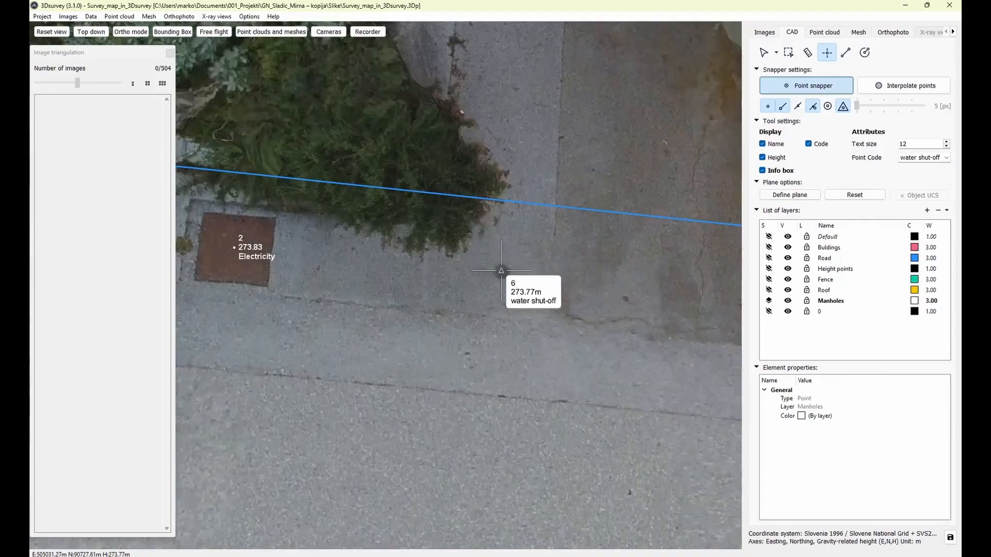
# Place a water shut-off point on the small round cap in the pavement alongside the hedge, near the white car.
pyautogui.scroll(-3, 548, 312)
pyautogui.moveTo(548, 312)
pyautogui.mouseDown(button='middle')
pyautogui.moveTo(436, 267)
pyautogui.moveTo(373, 222)
pyautogui.mouseUp(button='middle')
pyautogui.moveTo(615, 263)
pyautogui.mouseDown(button='middle')
pyautogui.moveTo(371, 266)
pyautogui.moveTo(398, 255)
pyautogui.mouseUp(button='middle')
pyautogui.scroll(2, 539, 390)
pyautogui.scroll(2, 439, 255)
pyautogui.scroll(3, 547, 268)
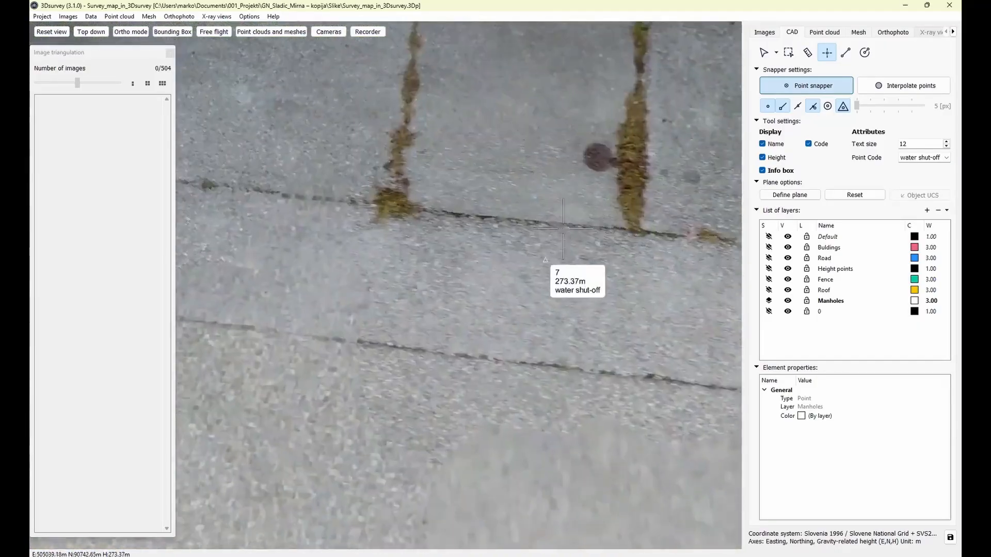
pyautogui.scroll(2, 481, 222)
# Place a water shut-off point on the small round cap in front of the waste bins.
pyautogui.scroll(-6, 397, 266)
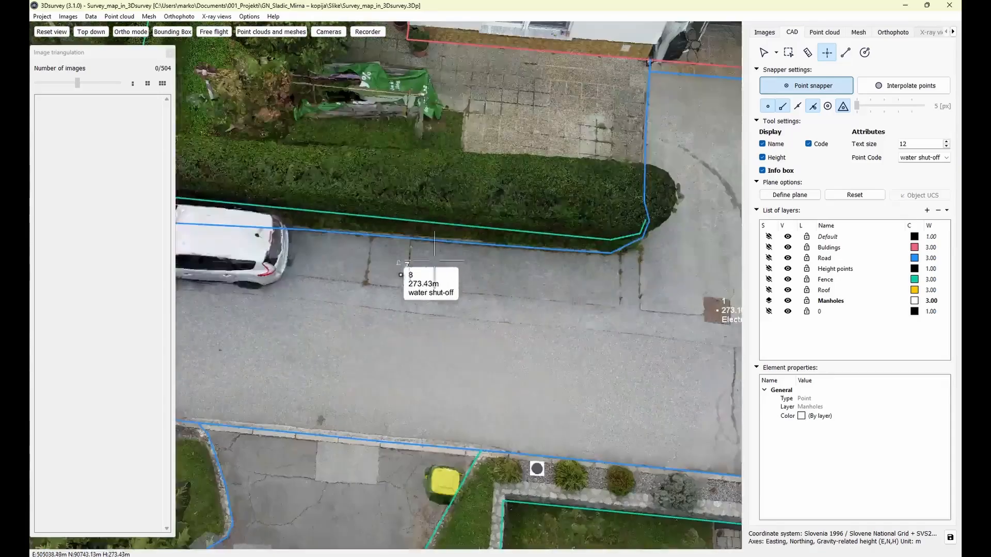
pyautogui.moveTo(583, 284); pyautogui.dragTo(356, 254, button='middle')
pyautogui.moveTo(655, 331); pyautogui.dragTo(463, 315, button='middle')
pyautogui.scroll(6, 516, 282)
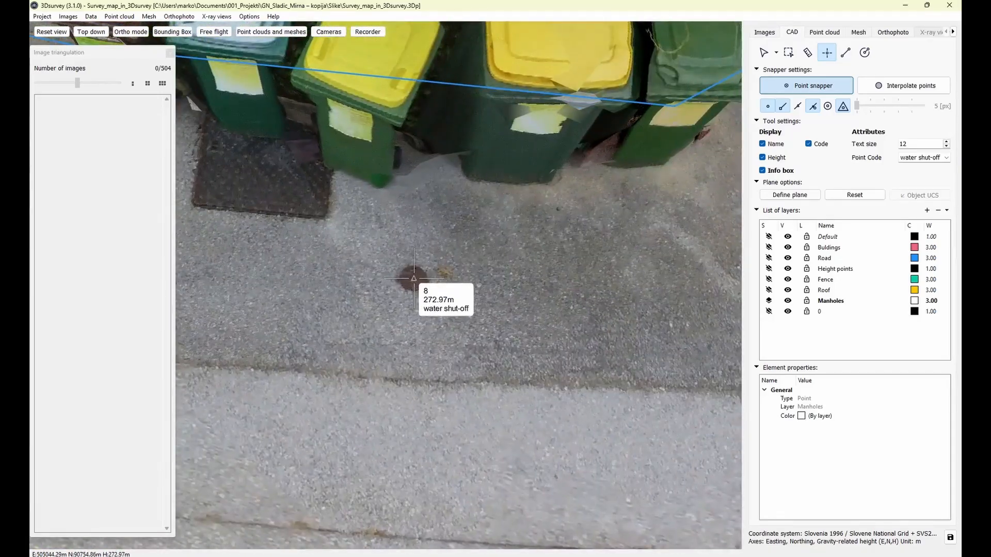
pyautogui.click(413, 278)
# Place a water shut-off point on the small round cap next to the black-and-white ground target.
pyautogui.moveTo(514, 308); pyautogui.dragTo(288, 277, button='middle')
pyautogui.moveTo(662, 283); pyautogui.dragTo(550, 301, button='middle')
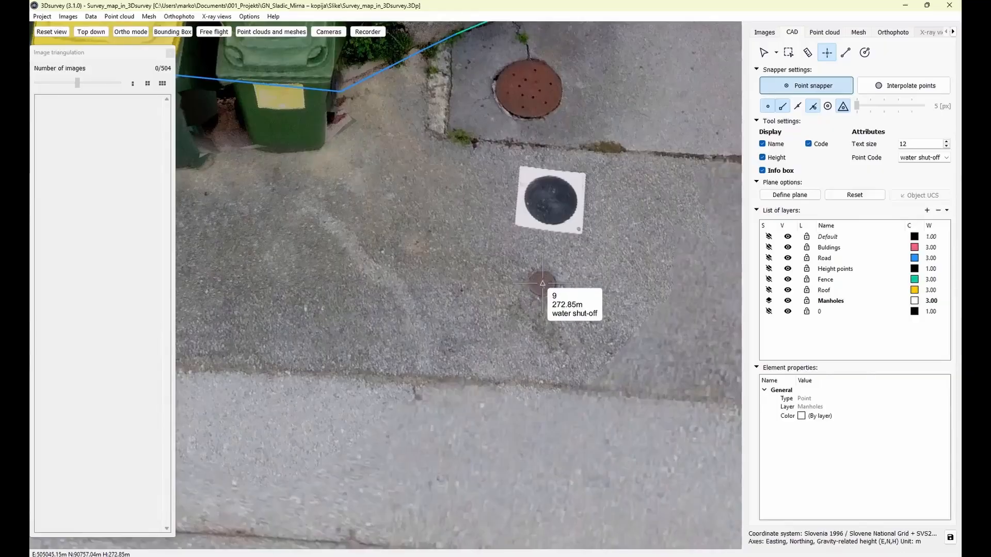
pyautogui.click(542, 283)
# Switch the point code to drain and place a point on the perforated round cover by the wall's end.
pyautogui.scroll(-3, 543, 283)
pyautogui.moveTo(500, 240); pyautogui.dragTo(563, 296, button='middle')
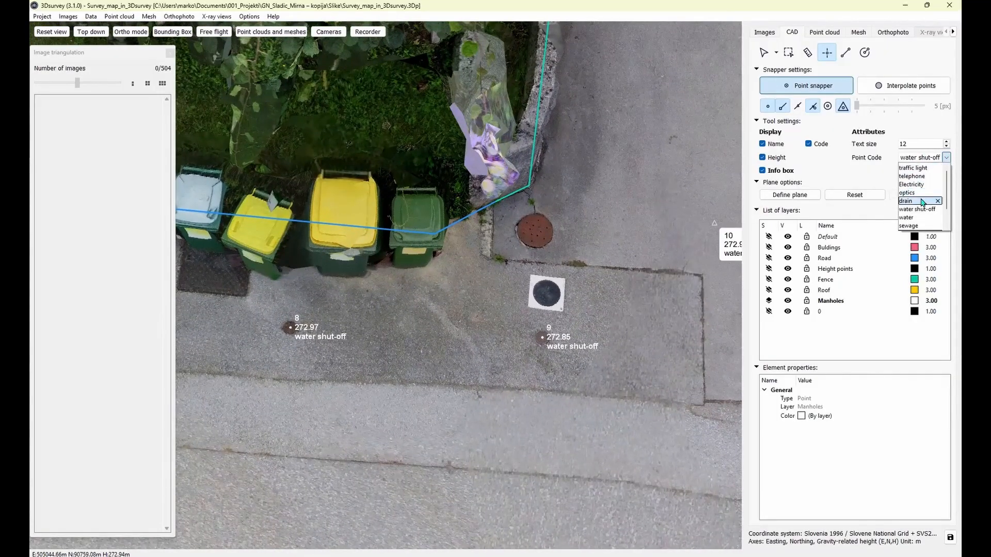
pyautogui.click(922, 201)
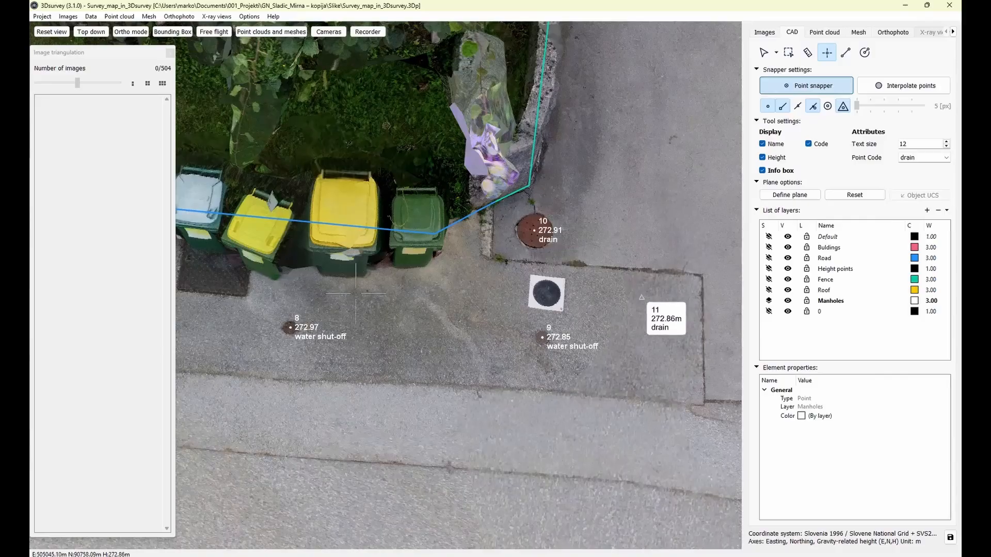
# Switch the point code to optics and place a point on the dark rectangular cover in front of the waste bins.
pyautogui.moveTo(356, 294); pyautogui.dragTo(595, 338, button='middle')
pyautogui.click(946, 158)
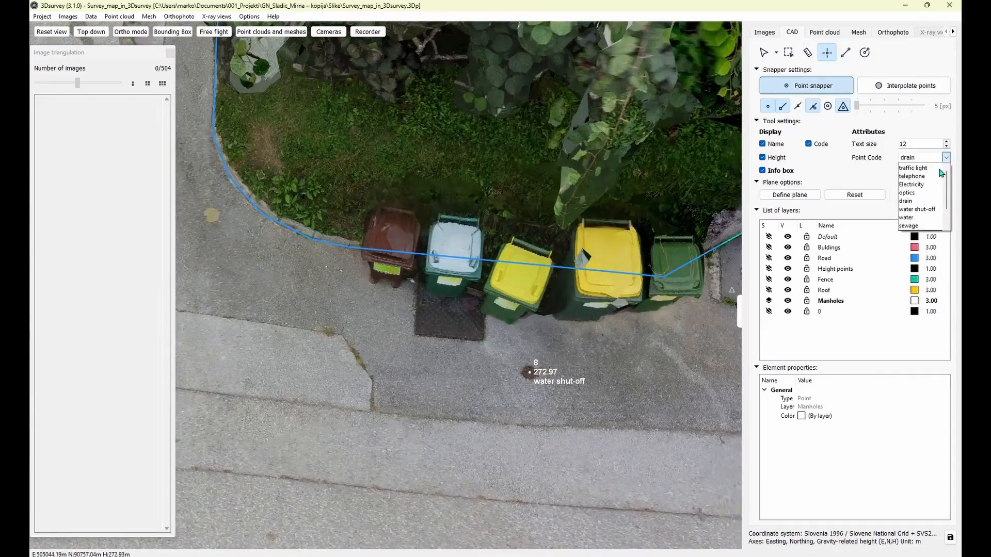
pyautogui.click(927, 194)
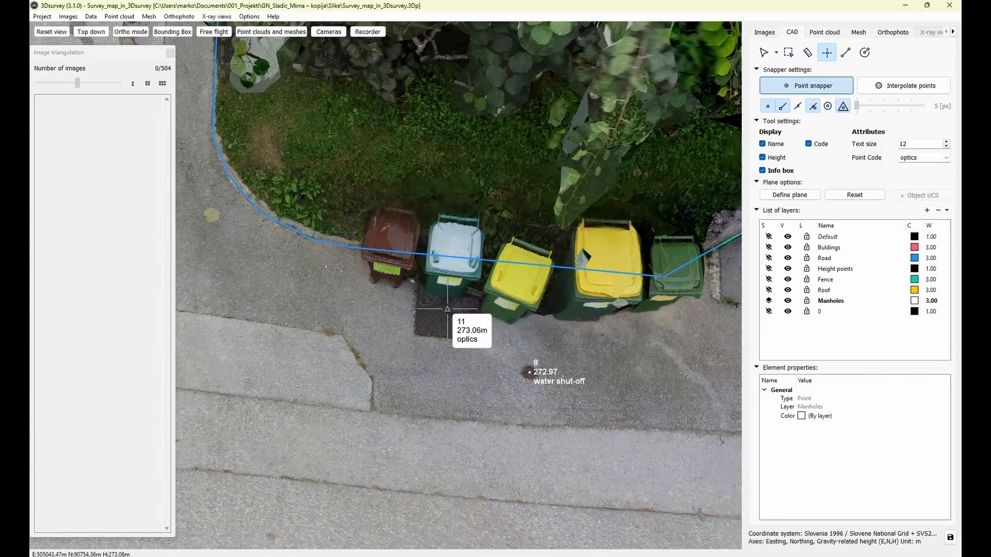
# Switch the point code to Electricity and place a point on the square cover in the road past the red car.
pyautogui.scroll(-5, 449, 308)
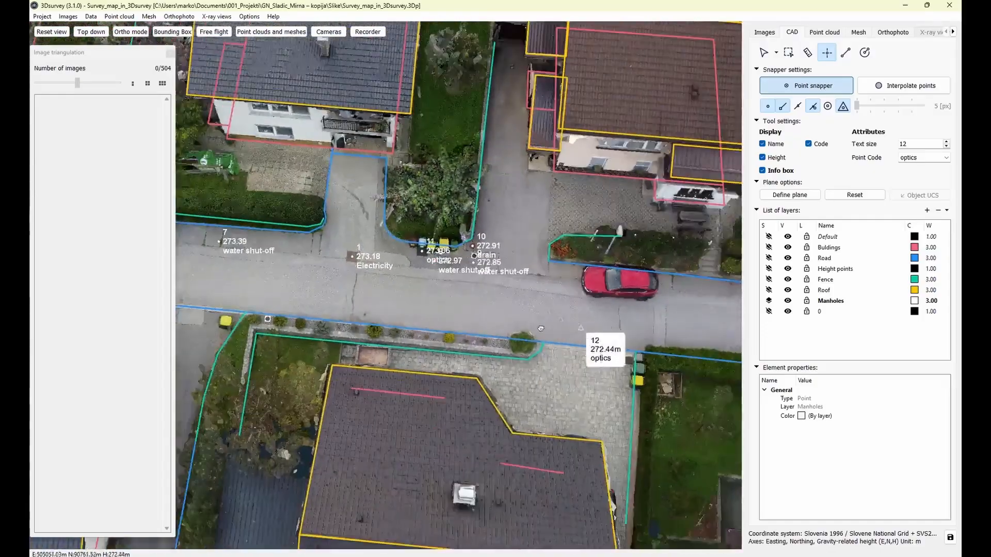
pyautogui.moveTo(541, 328); pyautogui.dragTo(241, 328, button='middle')
pyautogui.scroll(5, 454, 320)
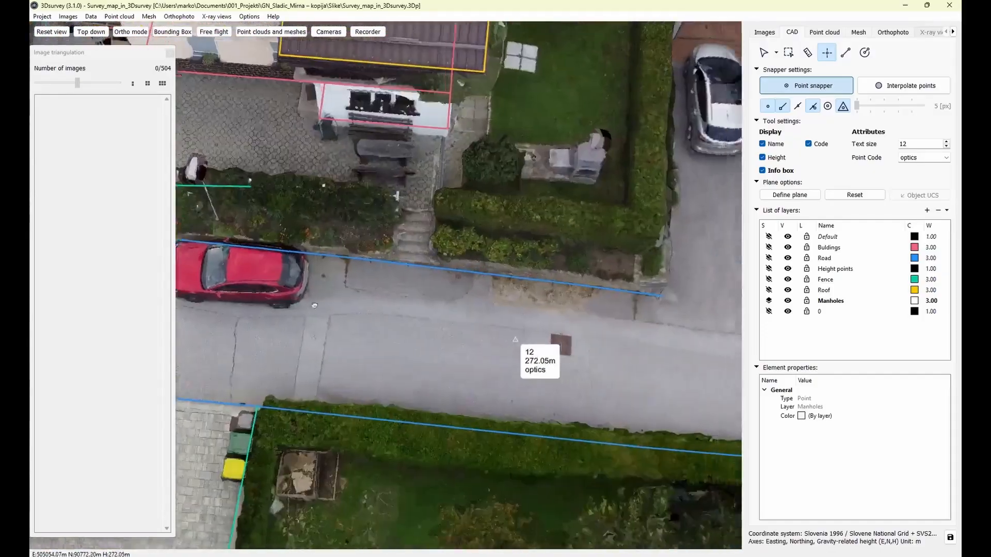
pyautogui.moveTo(588, 345); pyautogui.dragTo(529, 315, button='middle')
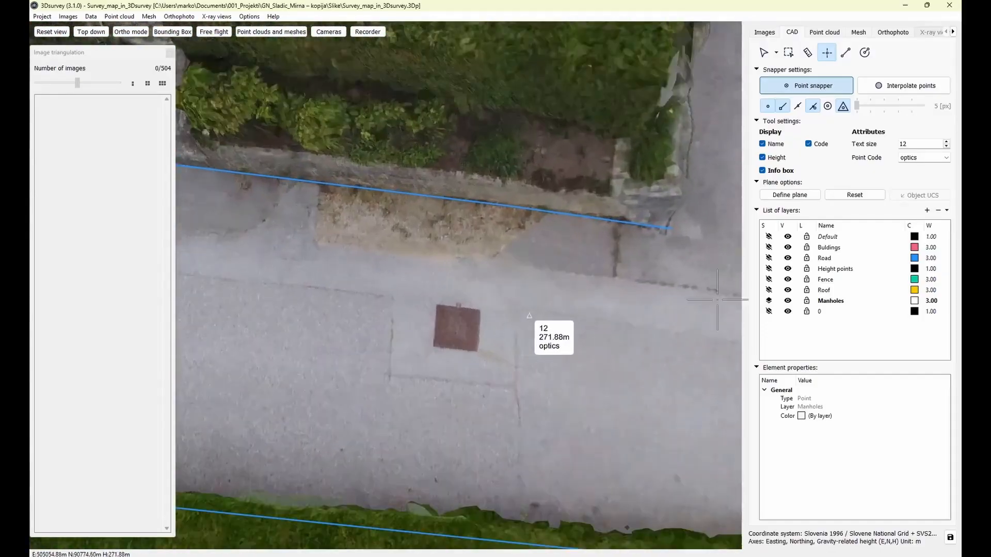
pyautogui.click(946, 157)
pyautogui.click(911, 184)
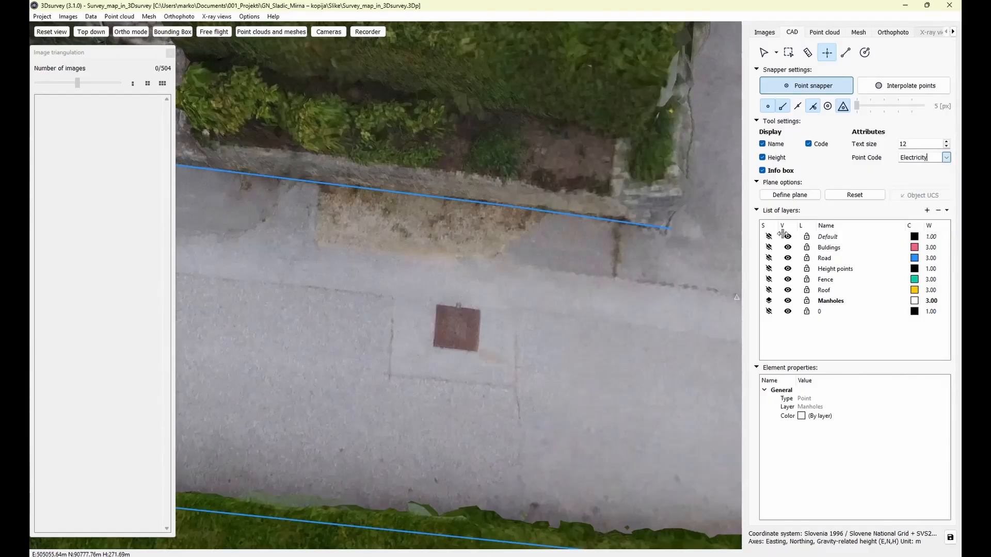
pyautogui.click(457, 328)
# Place an Electricity point on the square cover in the upper road, near the edge of the mesh.
pyautogui.scroll(-6, 457, 328)
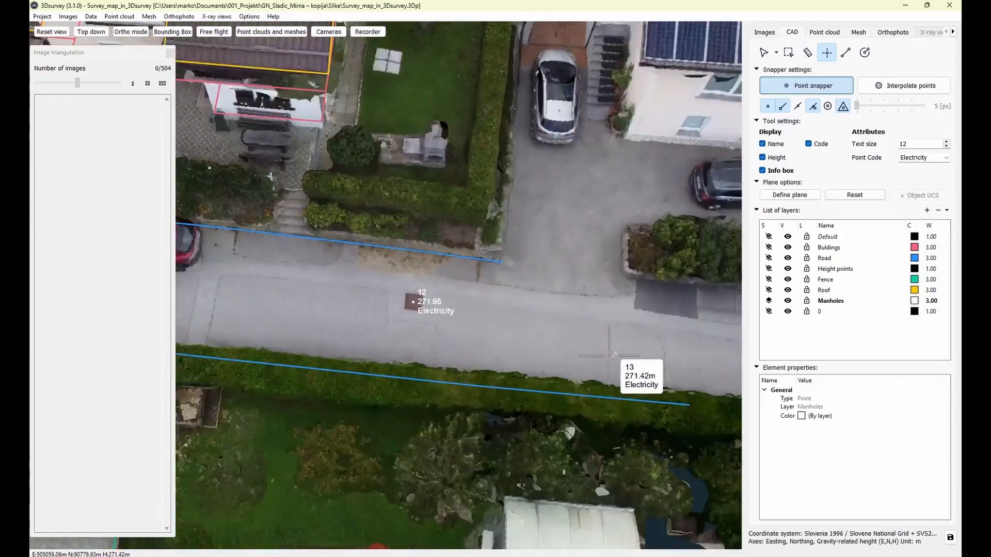
pyautogui.scroll(1, 465, 325)
pyautogui.moveTo(474, 324); pyautogui.dragTo(619, 317, button='middle')
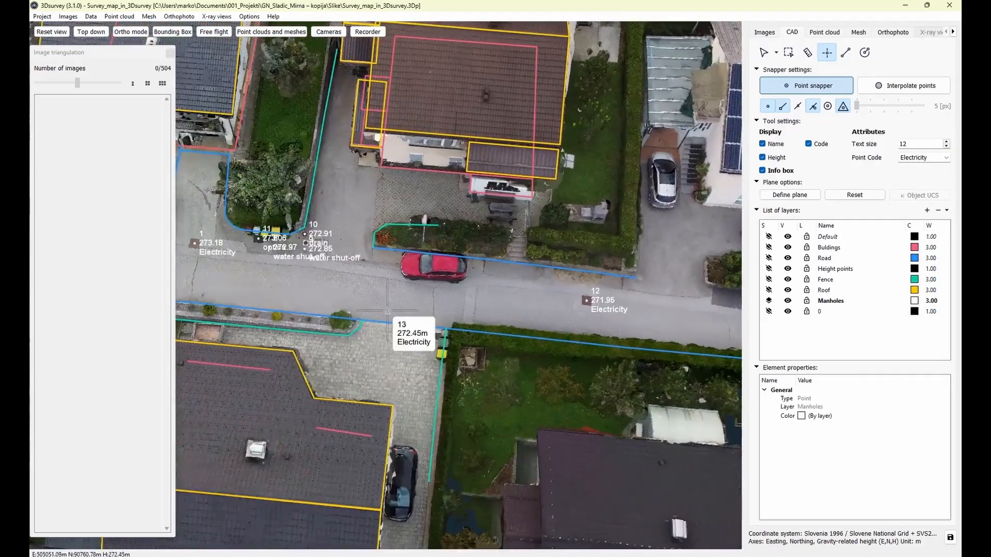
pyautogui.moveTo(389, 311); pyautogui.dragTo(658, 322, button='middle')
pyautogui.moveTo(331, 296); pyautogui.dragTo(541, 256, button='middle')
pyautogui.scroll(1, 541, 256)
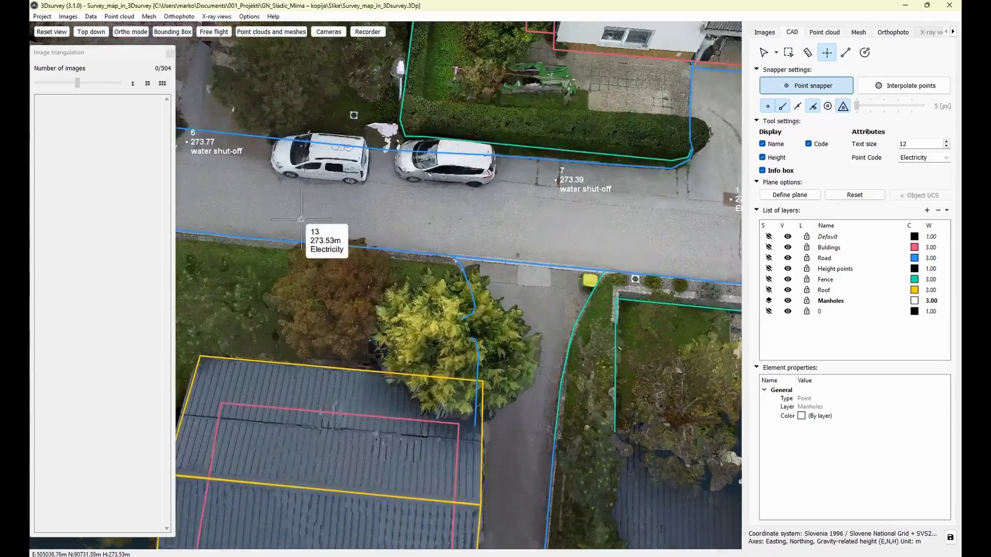
pyautogui.moveTo(303, 216); pyautogui.dragTo(520, 325, button='middle')
pyautogui.moveTo(319, 248); pyautogui.dragTo(652, 311, button='middle')
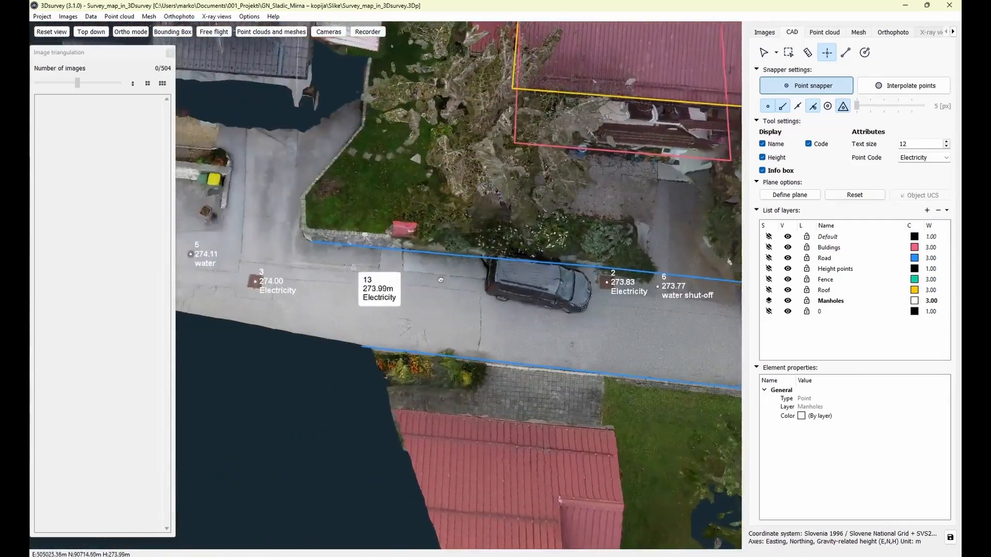
pyautogui.moveTo(351, 266); pyautogui.dragTo(478, 313, button='middle')
pyautogui.moveTo(687, 227); pyautogui.dragTo(170, 353, button='middle')
pyautogui.moveTo(546, 171); pyautogui.dragTo(383, 414, button='middle')
pyautogui.moveTo(529, 97); pyautogui.dragTo(419, 235, button='middle')
pyautogui.scroll(-1, 419, 235)
pyautogui.moveTo(570, 226); pyautogui.dragTo(343, 152, button='middle')
pyautogui.moveTo(479, 160); pyautogui.dragTo(386, 282, button='middle')
pyautogui.scroll(1, 385, 283)
pyautogui.scroll(5, 516, 243)
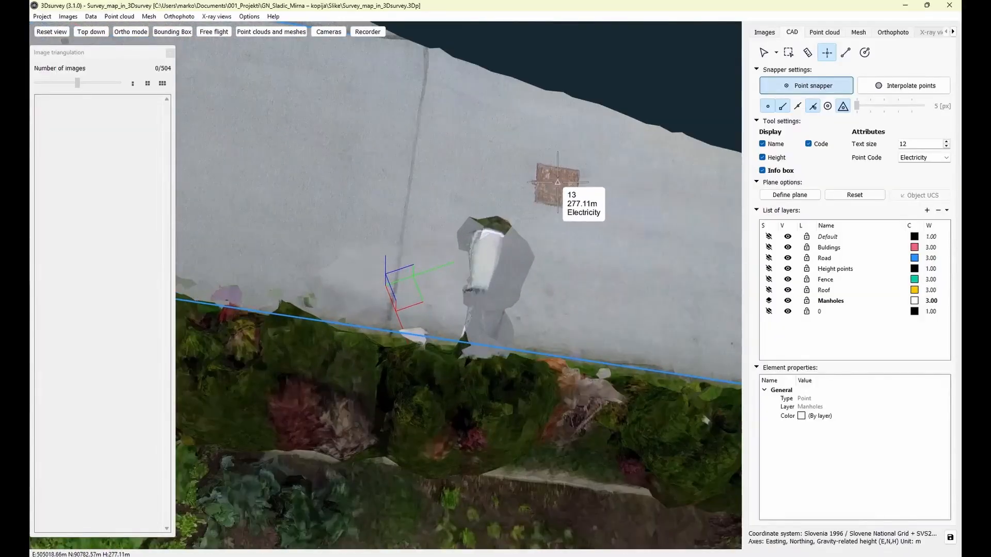
pyautogui.click(556, 185)
# Place an Electricity point on the square brown cover beside the planted border, just off the upper road.
pyautogui.moveTo(299, 189); pyautogui.dragTo(636, 272, button='middle')
pyautogui.moveTo(233, 147); pyautogui.dragTo(691, 294, button='middle')
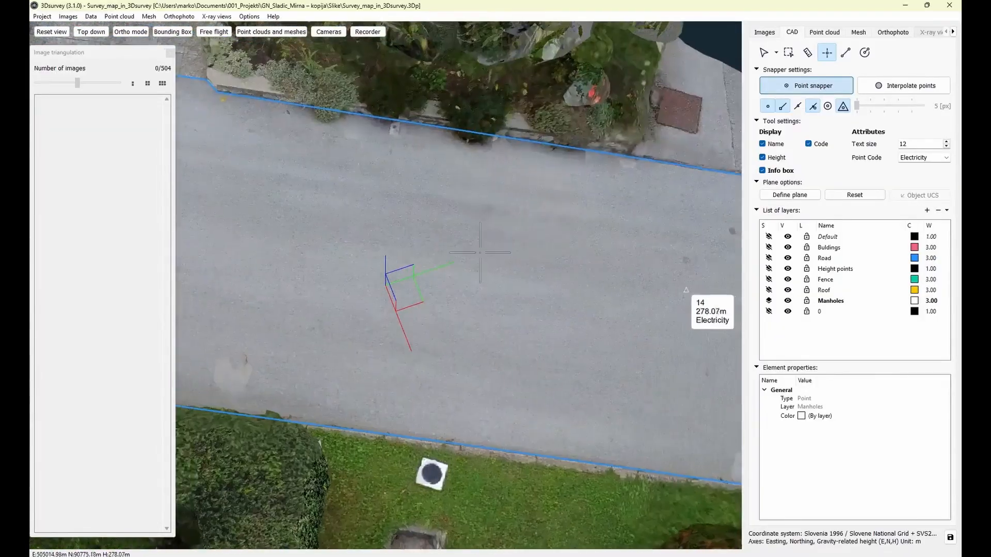
pyautogui.moveTo(480, 250); pyautogui.dragTo(141, 347, button='middle')
pyautogui.click(479, 238)
# Switch the point code to sewage and place a point on the round cover beside the yellow and green bins.
pyautogui.moveTo(296, 289); pyautogui.dragTo(542, 266, button='middle')
pyautogui.scroll(-2, 424, 270)
pyautogui.moveTo(349, 276); pyautogui.dragTo(625, 285, button='middle')
pyautogui.moveTo(347, 257); pyautogui.dragTo(387, 287, button='middle')
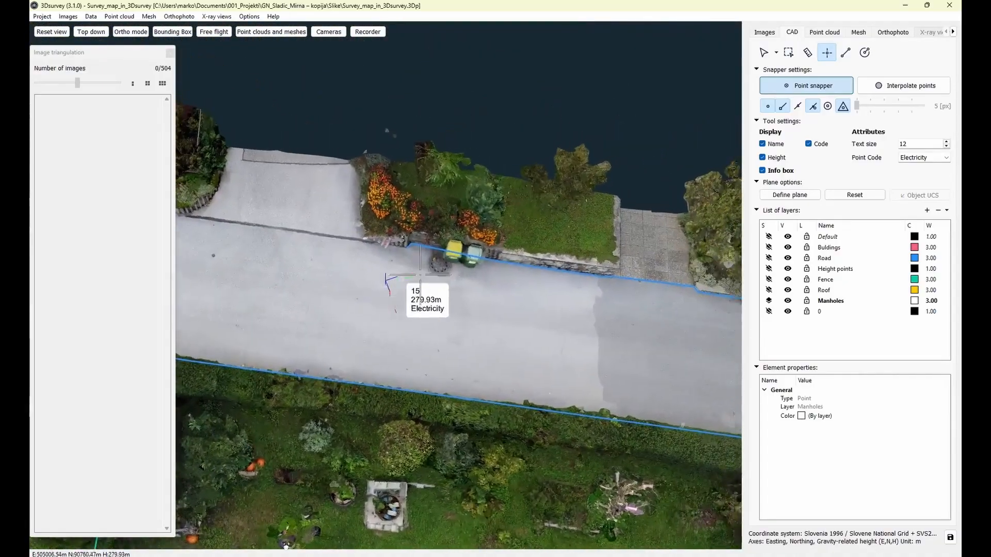
pyautogui.scroll(5, 387, 279)
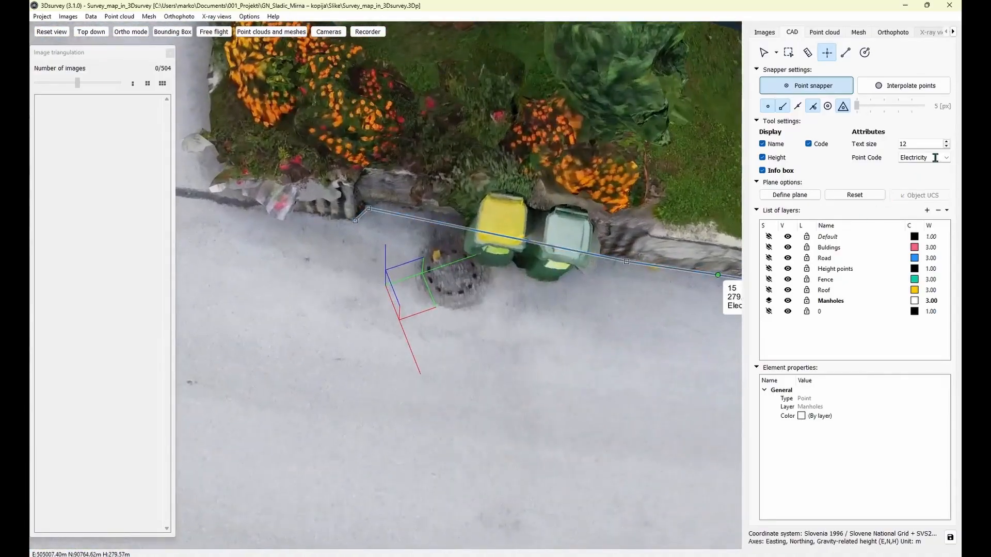
pyautogui.click(946, 158)
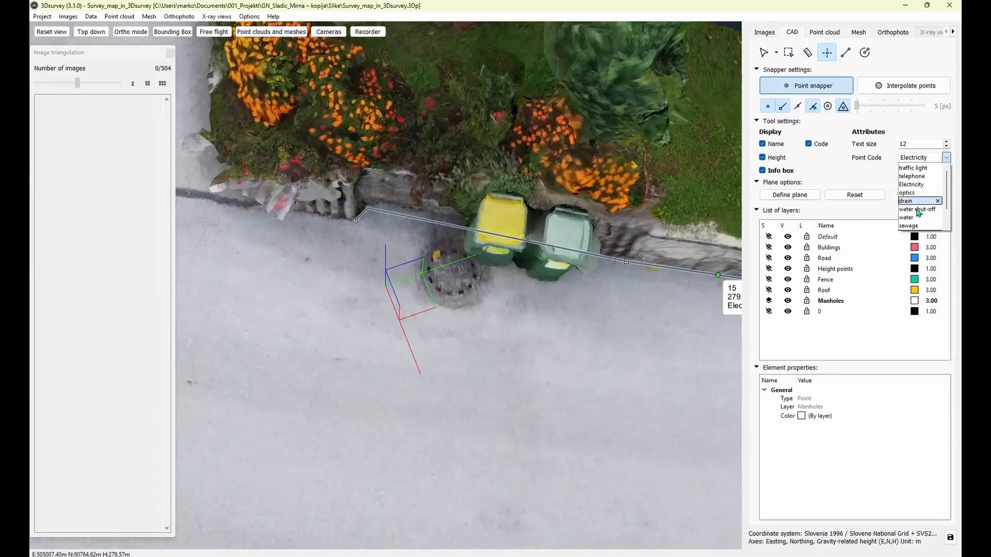
pyautogui.click(919, 226)
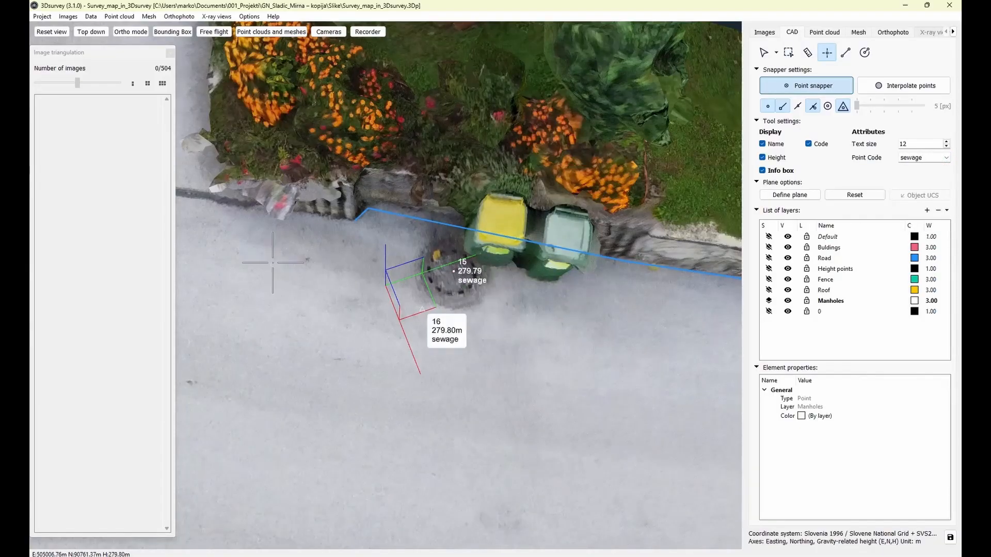
# Switch the point code to water shut-off and place a point on the small round cap near the dark pavement seam.
pyautogui.moveTo(272, 263); pyautogui.dragTo(553, 237, button='middle')
pyautogui.scroll(-5, 553, 237)
pyautogui.moveTo(292, 258); pyautogui.dragTo(435, 260, button='middle')
pyautogui.scroll(6, 435, 258)
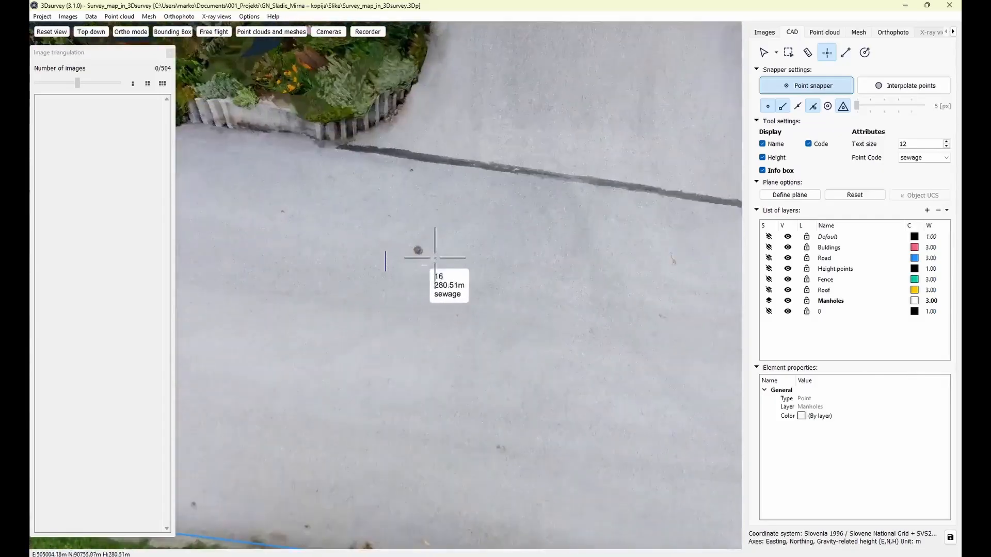
pyautogui.scroll(3, 435, 258)
pyautogui.click(946, 158)
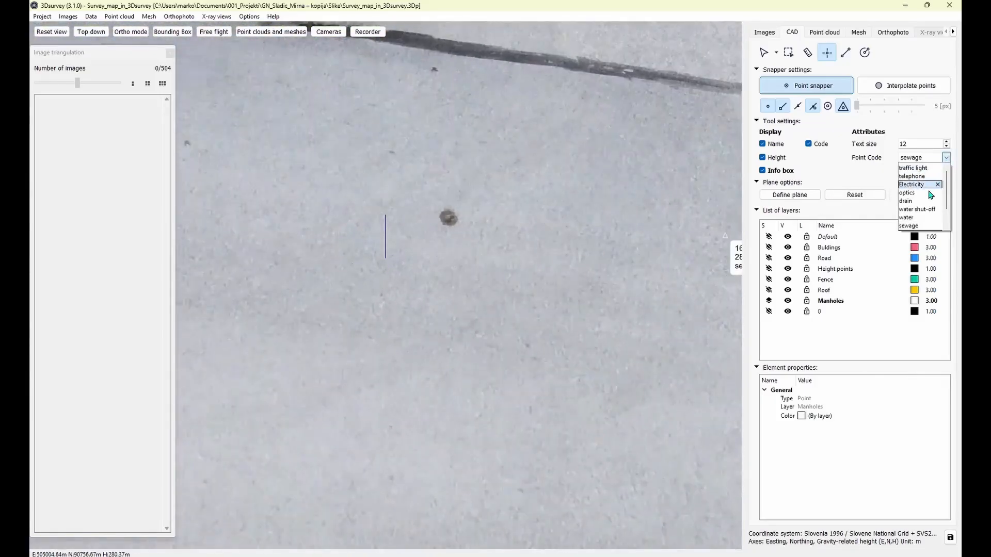
pyautogui.click(913, 209)
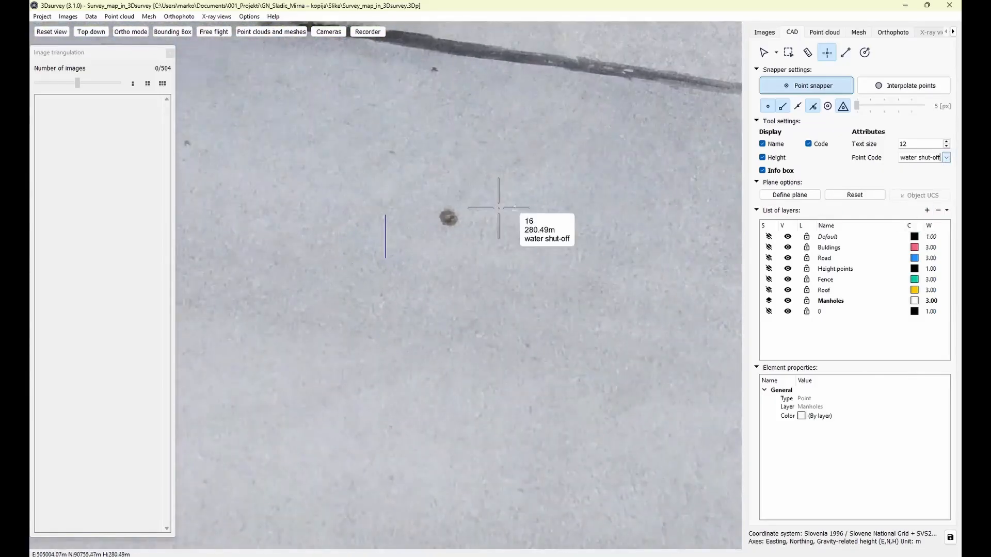
pyautogui.click(448, 217)
# Examine the gardens and yards between the upper road and the houses for further manhole covers.
pyautogui.scroll(-5, 521, 266)
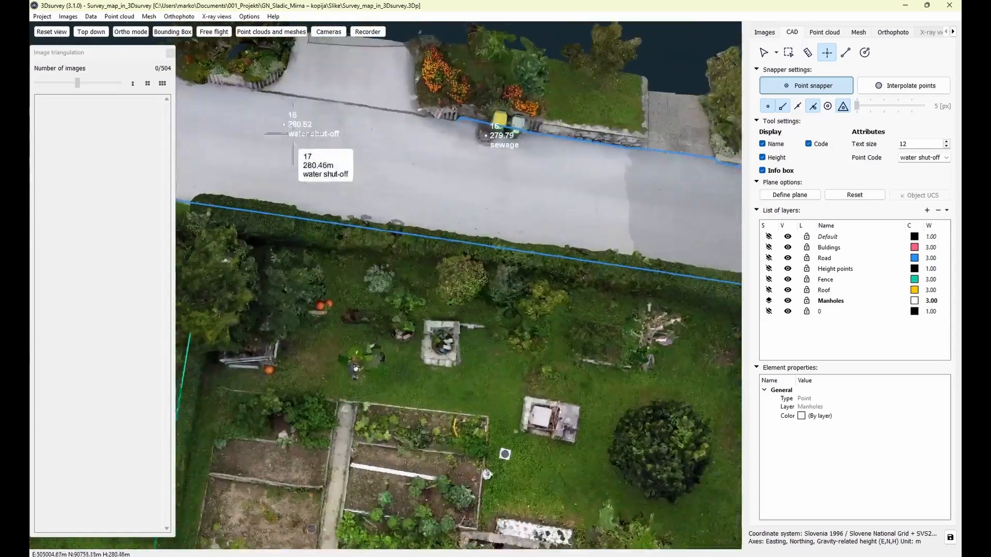
pyautogui.moveTo(293, 133); pyautogui.dragTo(289, 122, button='middle')
pyautogui.moveTo(482, 346); pyautogui.dragTo(421, 123, button='middle')
pyautogui.moveTo(472, 253); pyautogui.dragTo(562, 122, button='middle')
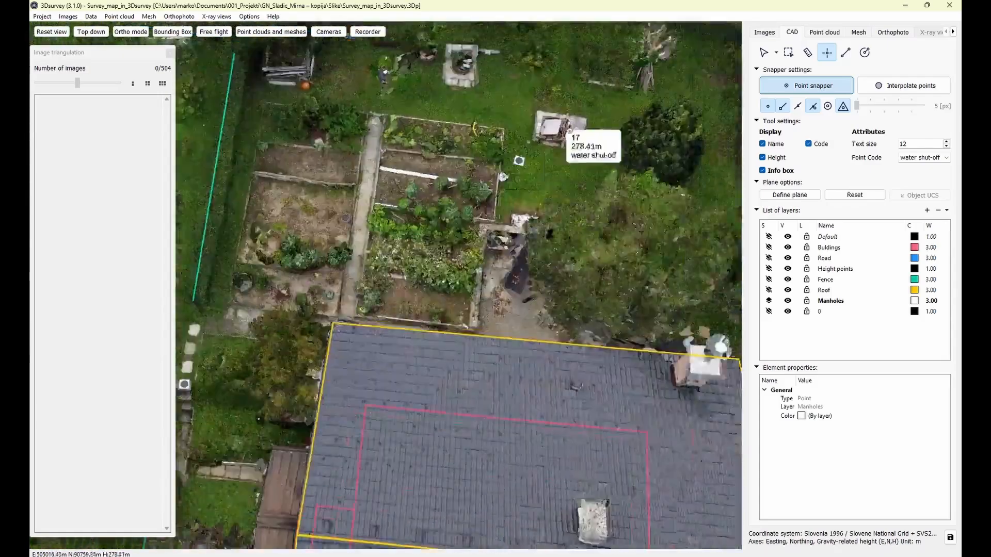
pyautogui.moveTo(330, 325); pyautogui.dragTo(421, 160, button='middle')
pyautogui.moveTo(358, 248); pyautogui.dragTo(358, 402, button='middle')
pyautogui.moveTo(340, 135); pyautogui.dragTo(343, 238, button='middle')
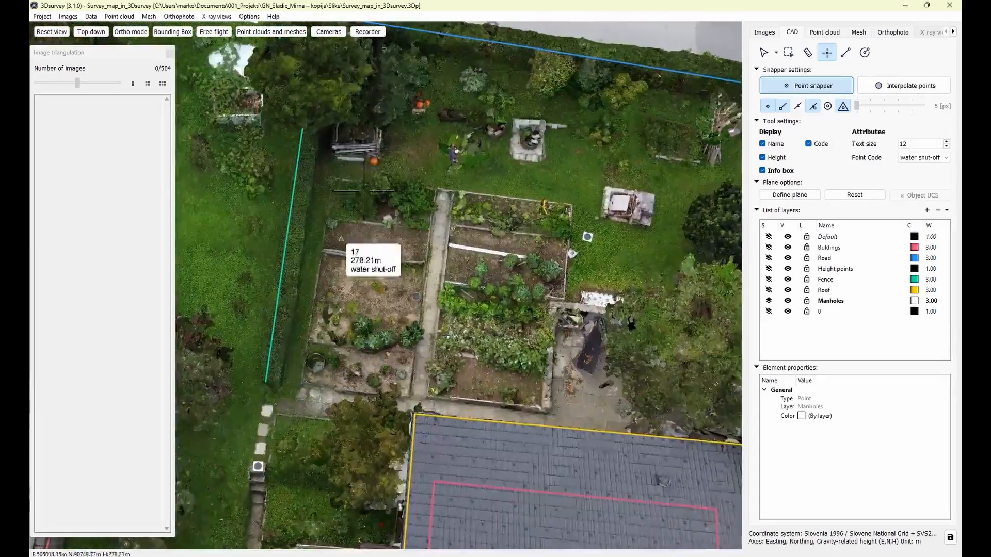
pyautogui.scroll(2, 345, 239)
pyautogui.moveTo(459, 229); pyautogui.dragTo(192, 194, button='middle')
pyautogui.moveTo(364, 276); pyautogui.dragTo(199, 121)
pyautogui.scroll(-2, 363, 298)
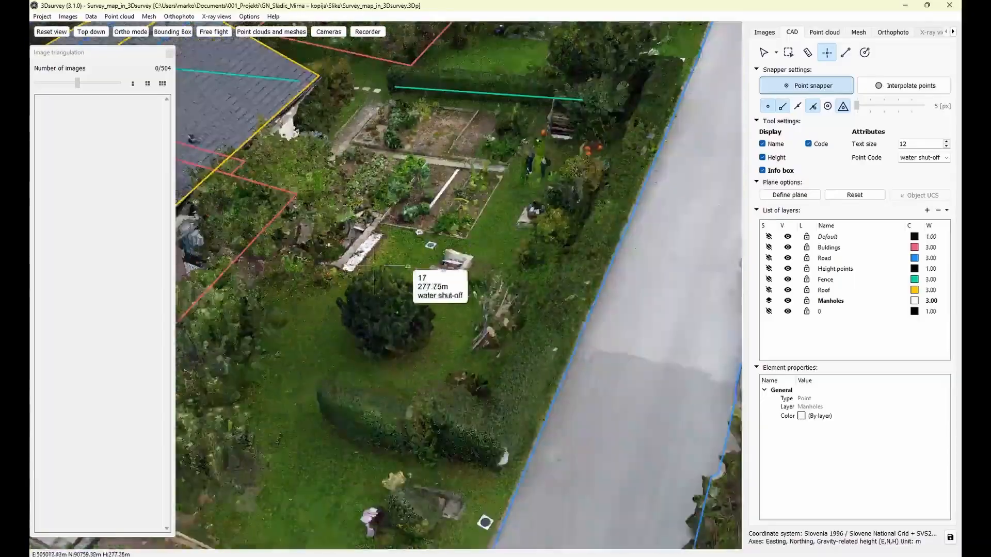
pyautogui.moveTo(364, 298); pyautogui.dragTo(513, 196, button='middle')
pyautogui.moveTo(513, 196); pyautogui.dragTo(415, 239)
pyautogui.moveTo(310, 207); pyautogui.dragTo(504, 227, button='middle')
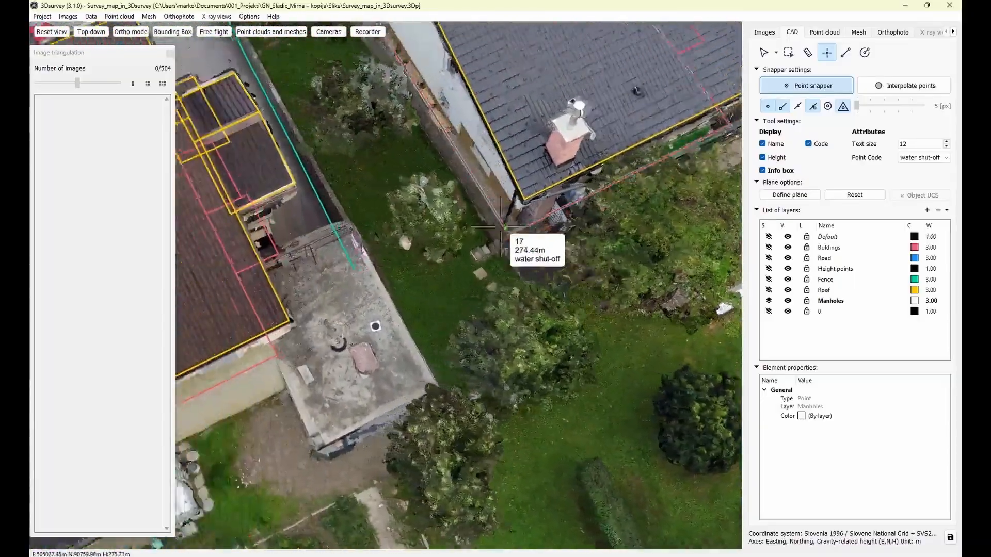
# Switch the point code to drain for the cover on the paved area by the house corner.
pyautogui.moveTo(399, 210); pyautogui.dragTo(436, 261, button='middle')
pyautogui.scroll(2, 436, 260)
pyautogui.moveTo(447, 308); pyautogui.dragTo(476, 407, button='middle')
pyautogui.moveTo(341, 133); pyautogui.dragTo(464, 309, button='middle')
pyautogui.scroll(2, 434, 212)
pyautogui.moveTo(463, 309); pyautogui.dragTo(226, 253)
pyautogui.moveTo(267, 284); pyautogui.dragTo(392, 209, button='middle')
pyautogui.scroll(3, 330, 302)
pyautogui.moveTo(387, 235); pyautogui.dragTo(299, 221)
pyautogui.click(947, 158)
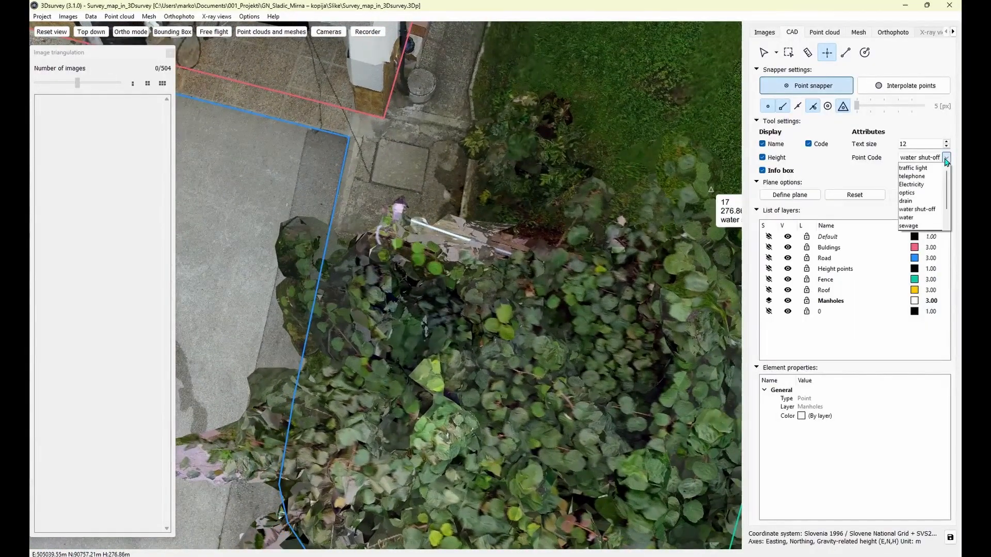
pyautogui.click(918, 201)
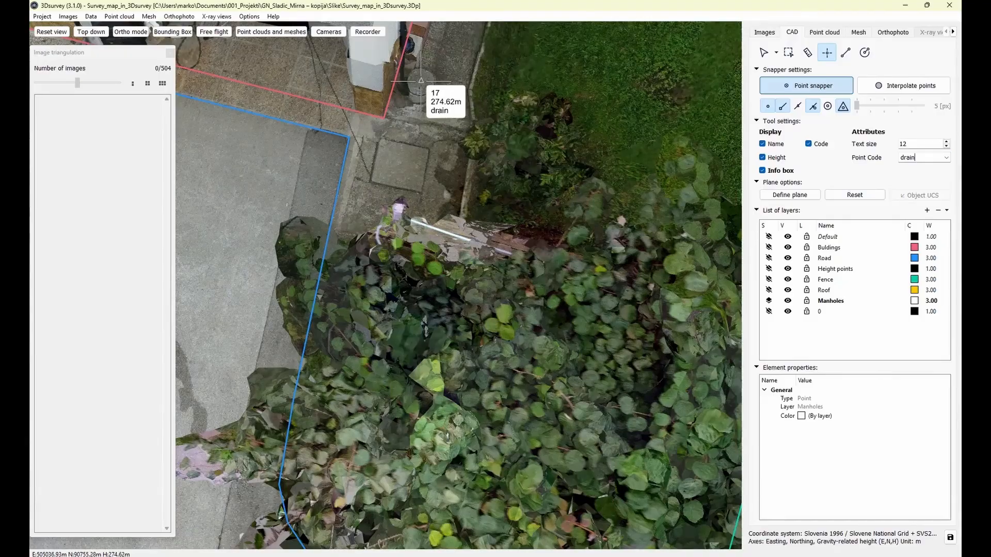
# Set the point code to sewage and place a point on the square manhole cover near the drain point.
pyautogui.click(945, 158)
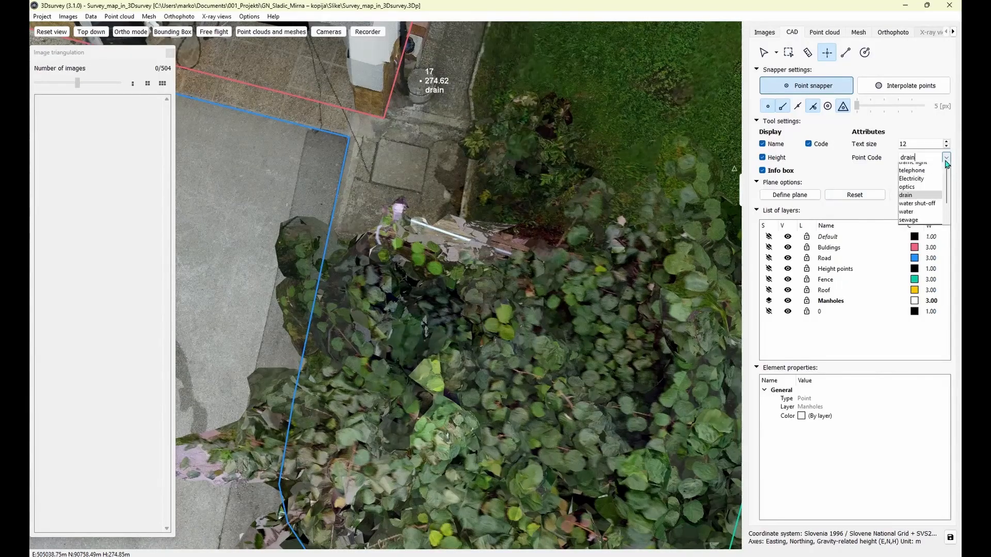
pyautogui.click(914, 227)
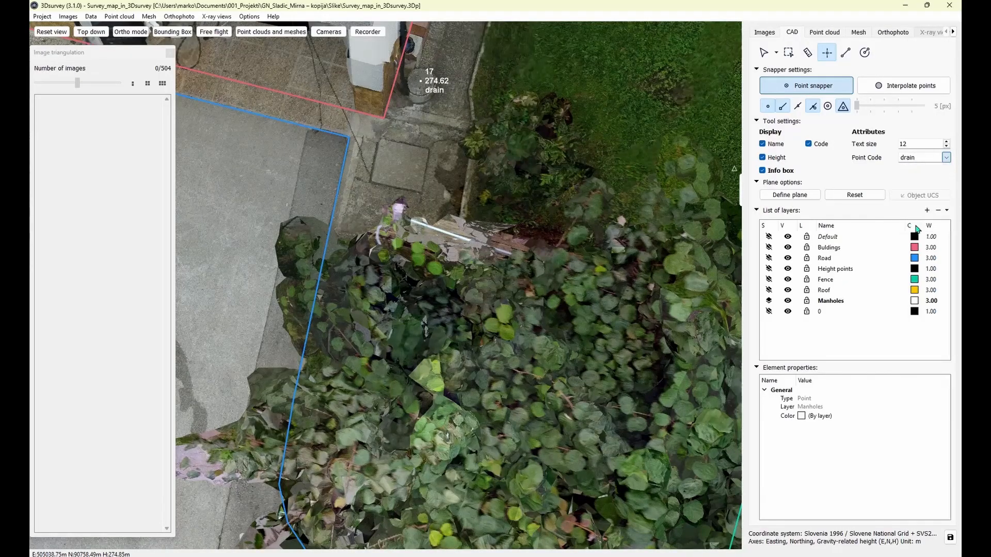
pyautogui.click(400, 164)
# Set the point code to telephone and place a point on the small utility box on the house's brick base.
pyautogui.scroll(-2, 491, 126)
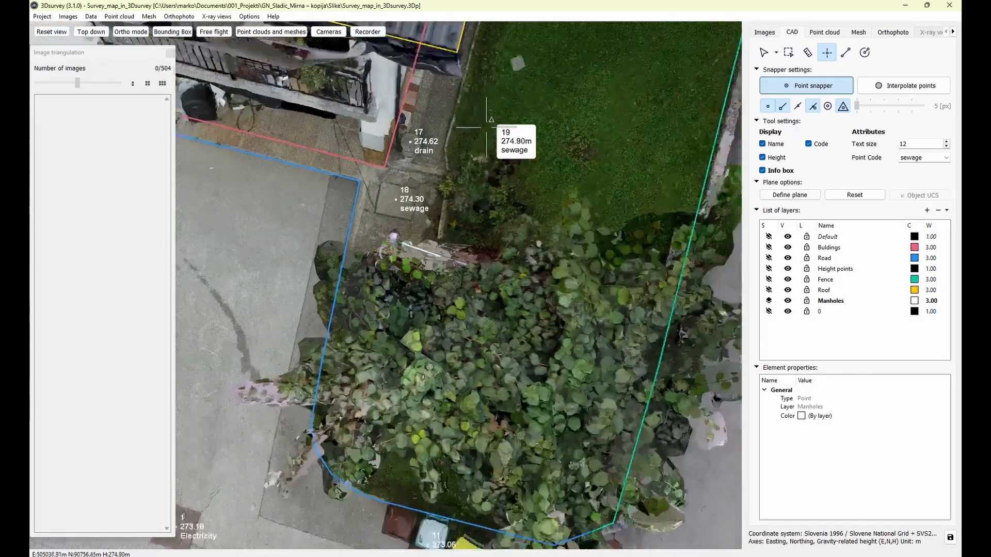
pyautogui.moveTo(258, 211); pyautogui.dragTo(442, 203, button='middle')
pyautogui.moveTo(442, 203); pyautogui.dragTo(365, 221)
pyautogui.moveTo(262, 166); pyautogui.dragTo(407, 196, button='middle')
pyautogui.scroll(3, 513, 164)
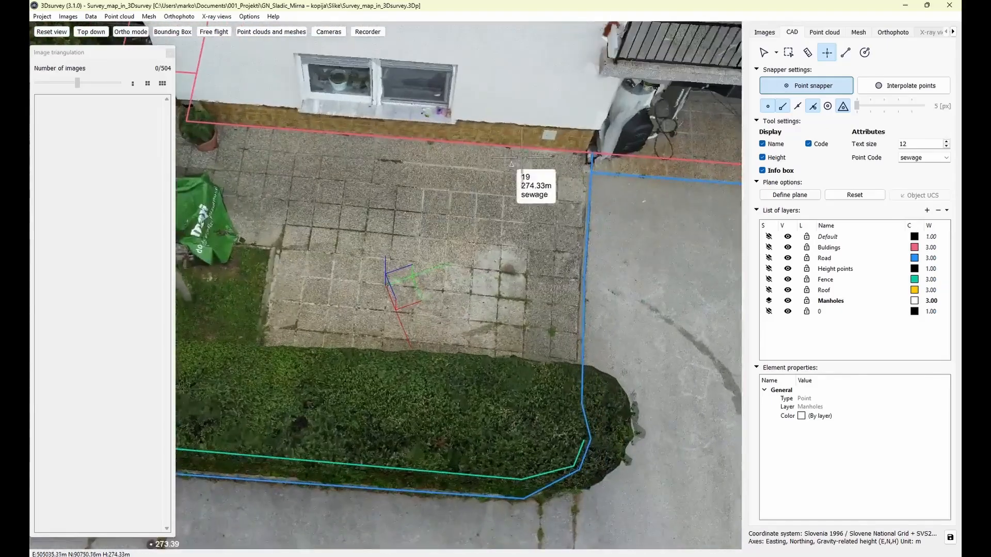
pyautogui.moveTo(514, 164); pyautogui.dragTo(413, 240, button='middle')
pyautogui.moveTo(484, 212); pyautogui.dragTo(476, 198)
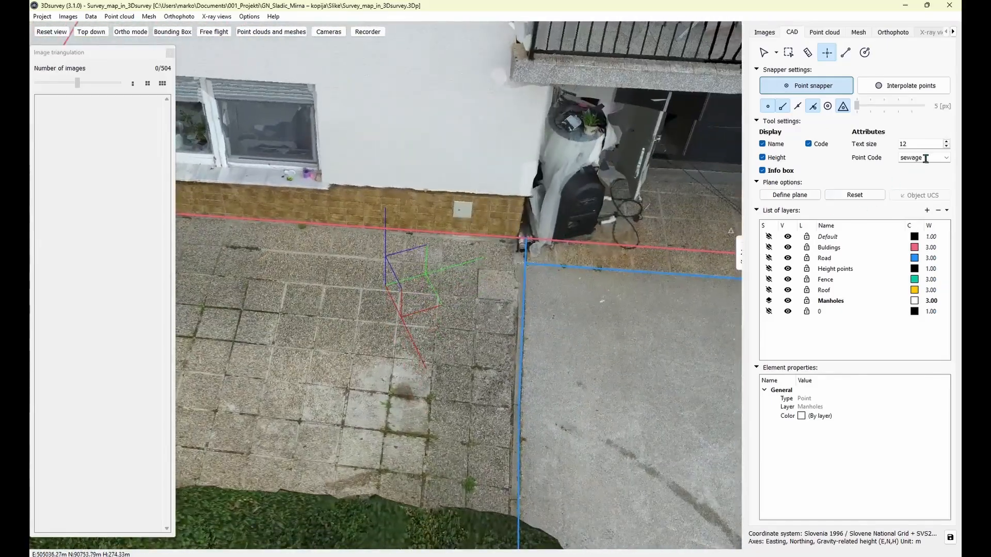
pyautogui.click(946, 158)
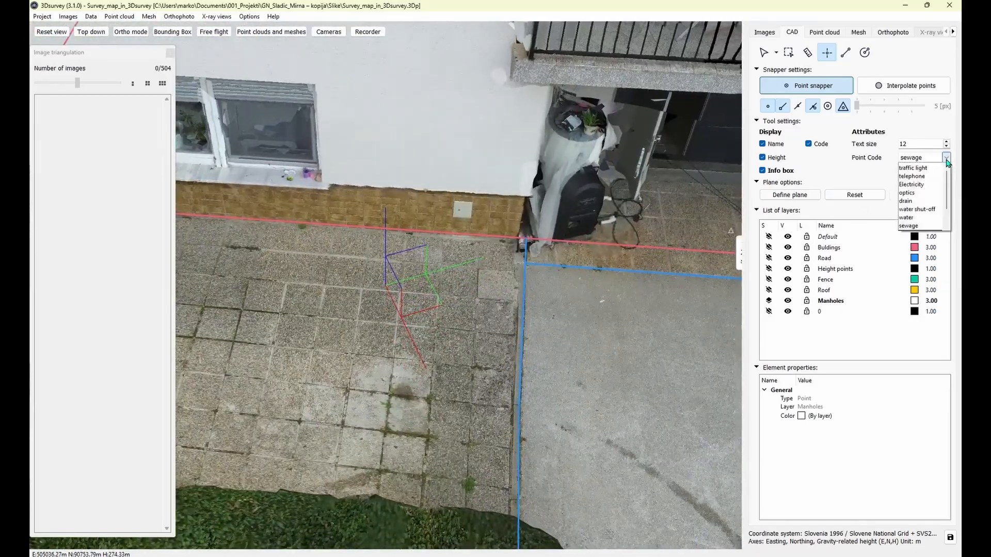
pyautogui.click(924, 176)
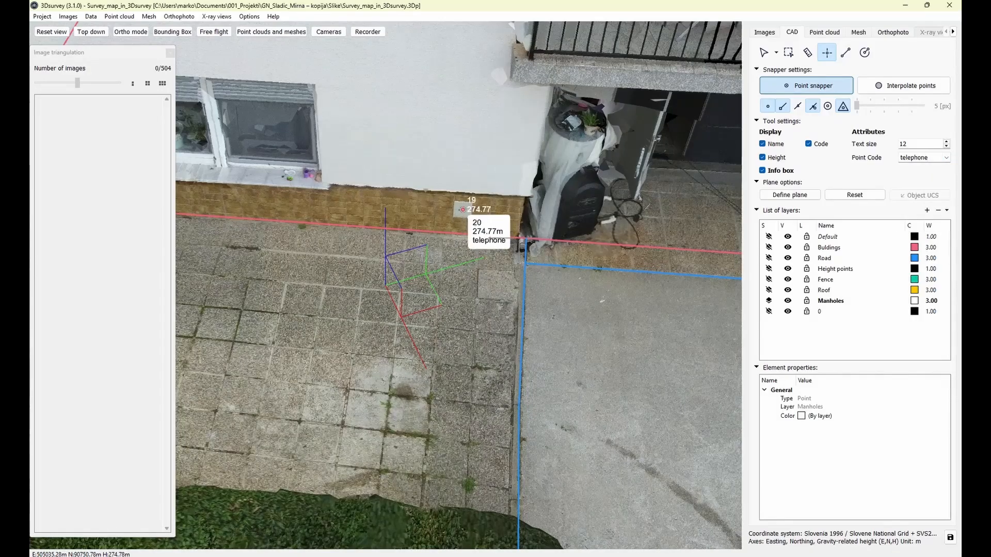
# Set the point code to traffic light.
pyautogui.scroll(-2, 417, 284)
pyautogui.moveTo(417, 285); pyautogui.dragTo(537, 248, button='middle')
pyautogui.moveTo(379, 269); pyautogui.dragTo(691, 309, button='middle')
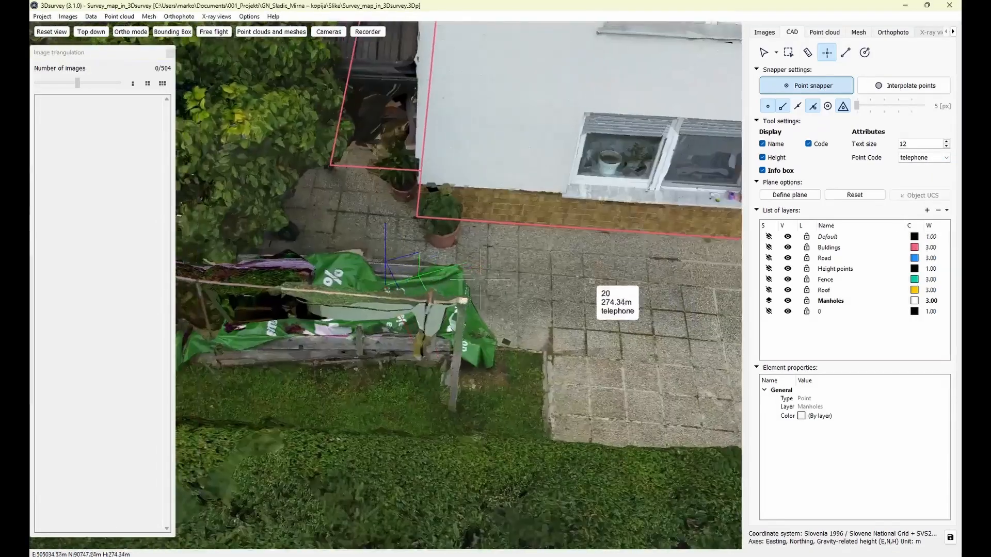
pyautogui.scroll(-6, 480, 279)
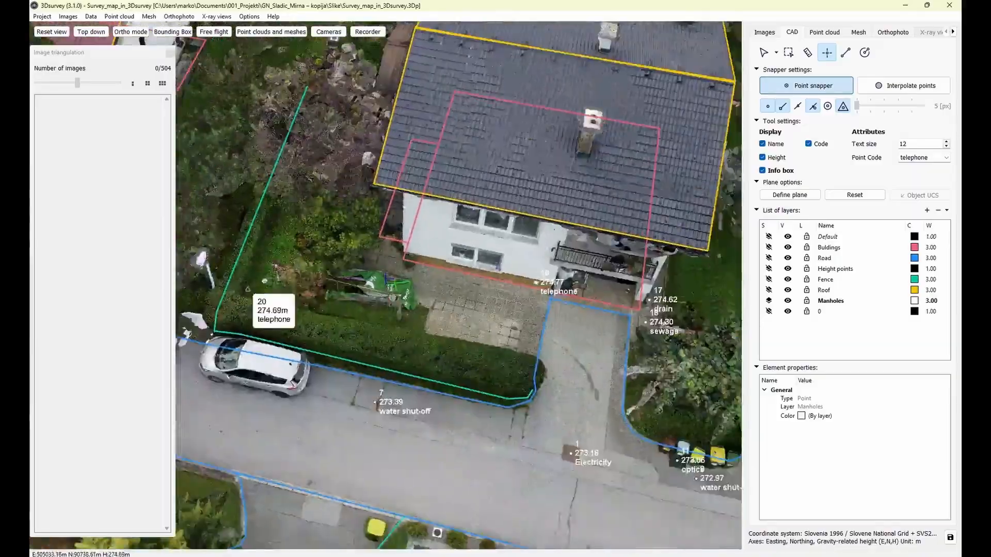
pyautogui.moveTo(247, 289); pyautogui.dragTo(299, 302)
pyautogui.moveTo(300, 302); pyautogui.dragTo(482, 176, button='middle')
pyautogui.moveTo(444, 315); pyautogui.dragTo(413, 227, button='middle')
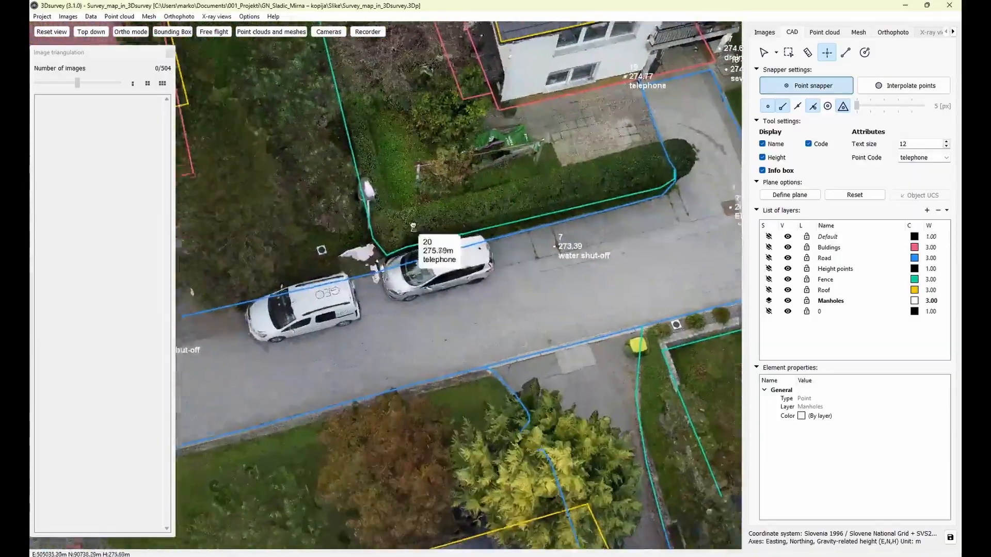
pyautogui.scroll(-4, 438, 250)
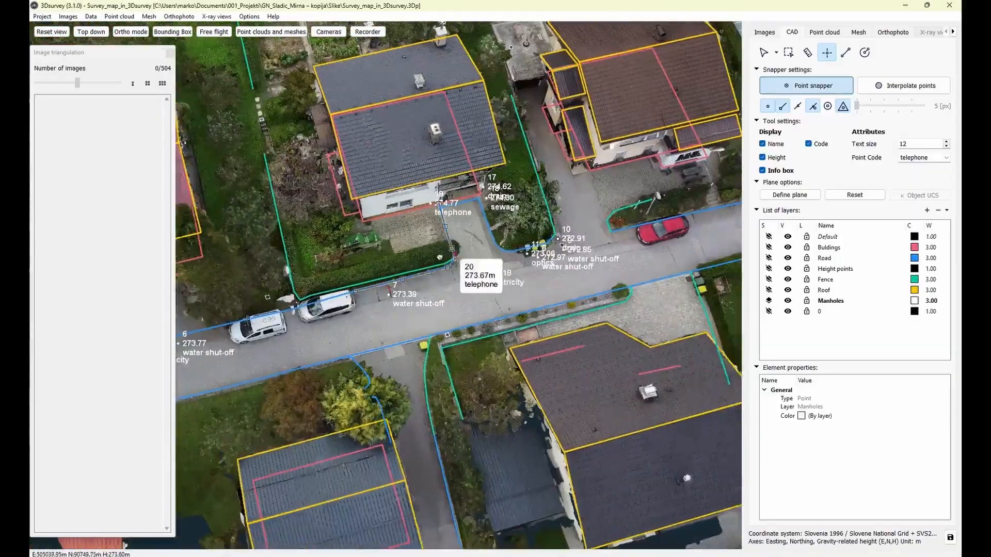
pyautogui.moveTo(439, 256); pyautogui.dragTo(382, 290, button='middle')
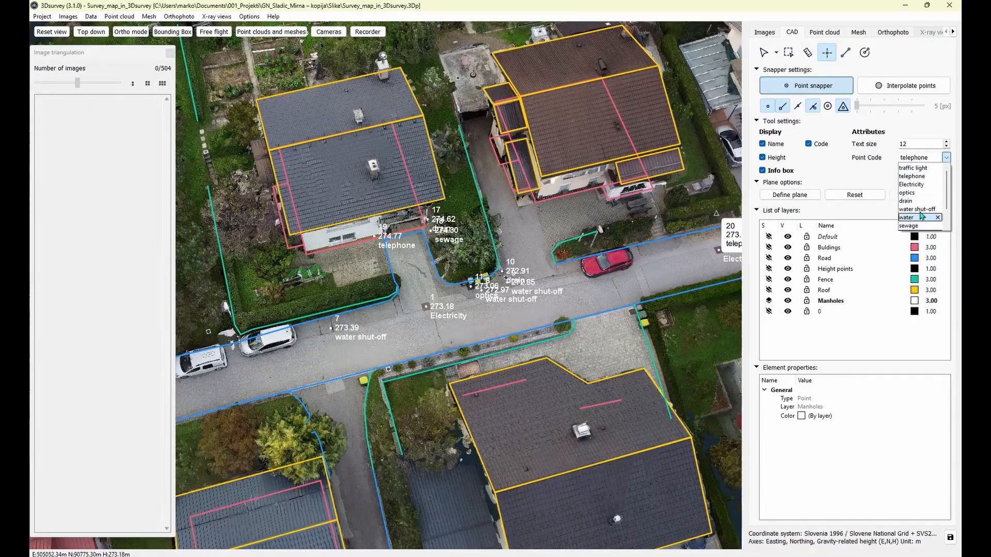
pyautogui.click(924, 168)
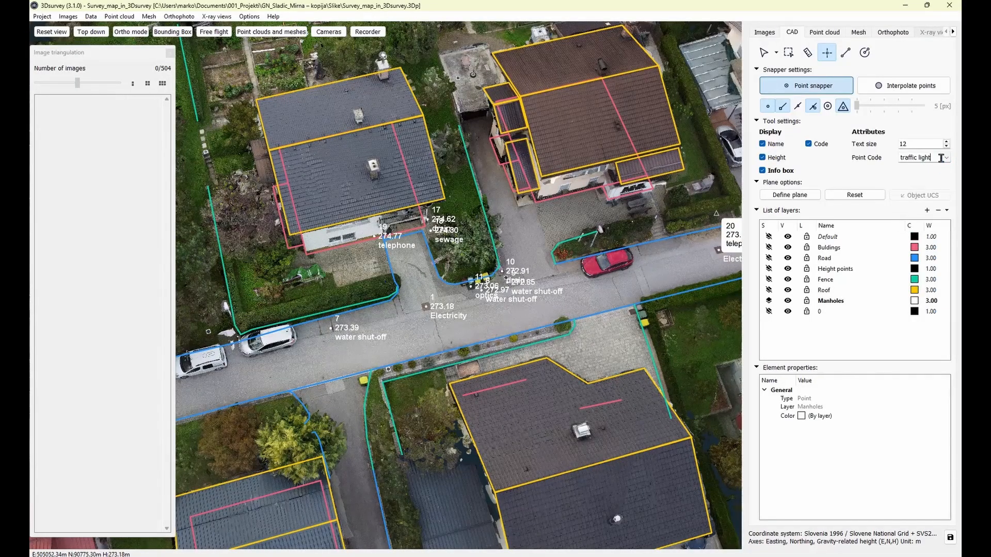
pyautogui.click(946, 158)
pyautogui.scroll(-2, 936, 209)
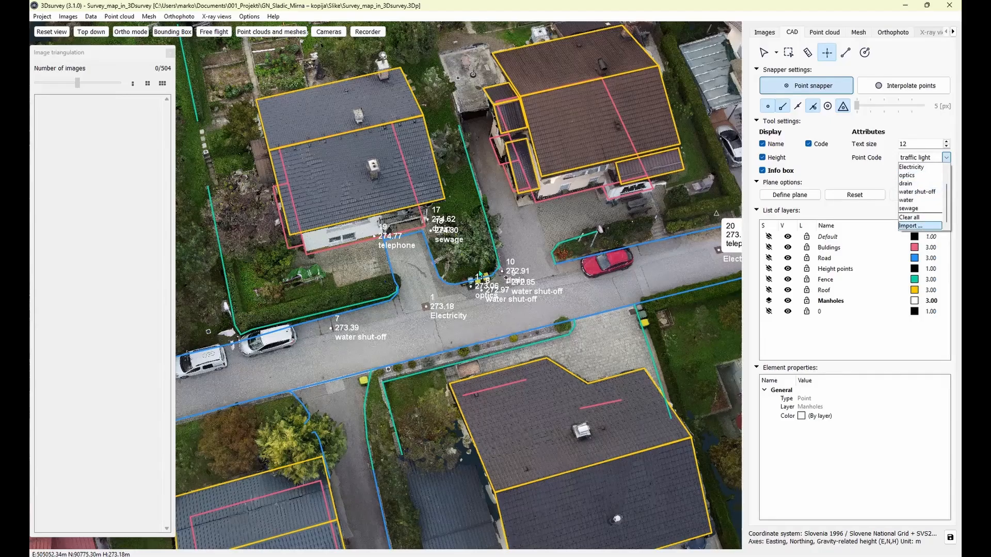
pyautogui.click(479, 273)
# Define a plane on the ground and place a traffic light point at the lamp post's base beside the red car.
pyautogui.scroll(3, 479, 274)
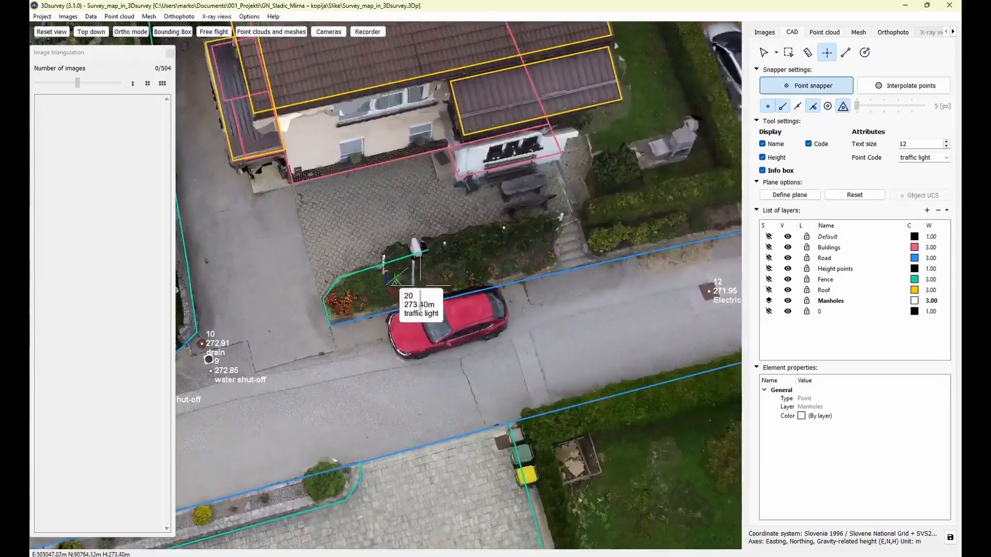
pyautogui.scroll(5, 471, 331)
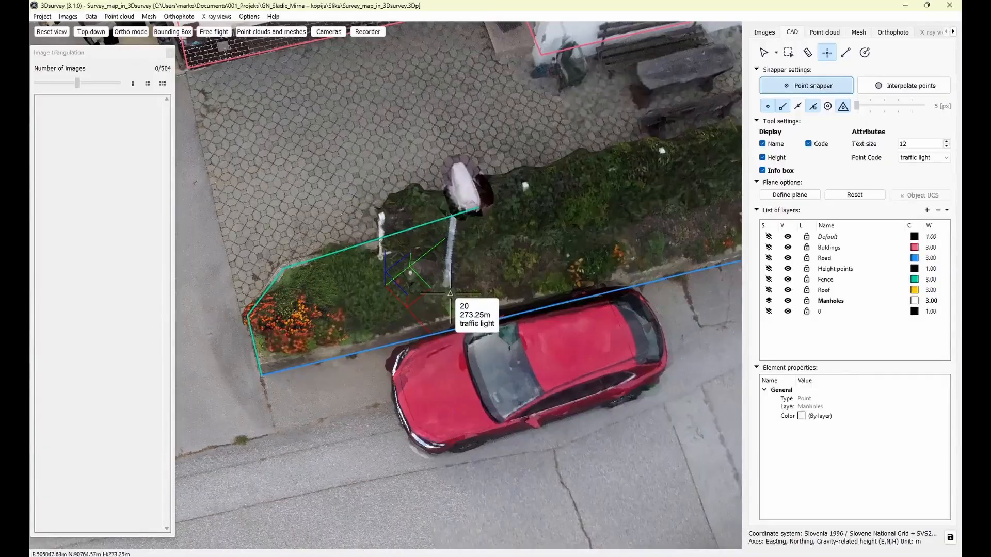
pyautogui.press('p')
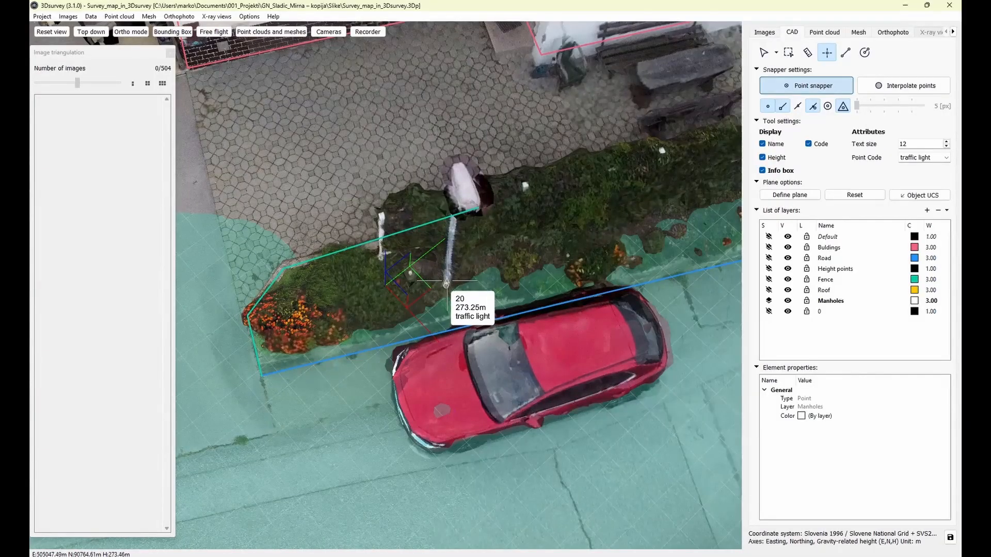
# Place a traffic light point at the base of the lamp post behind the white cars, using a plane defined on the ground.
pyautogui.scroll(-3, 502, 271)
pyautogui.moveTo(502, 271); pyautogui.dragTo(299, 356, button='middle')
pyautogui.moveTo(299, 356); pyautogui.dragTo(296, 304)
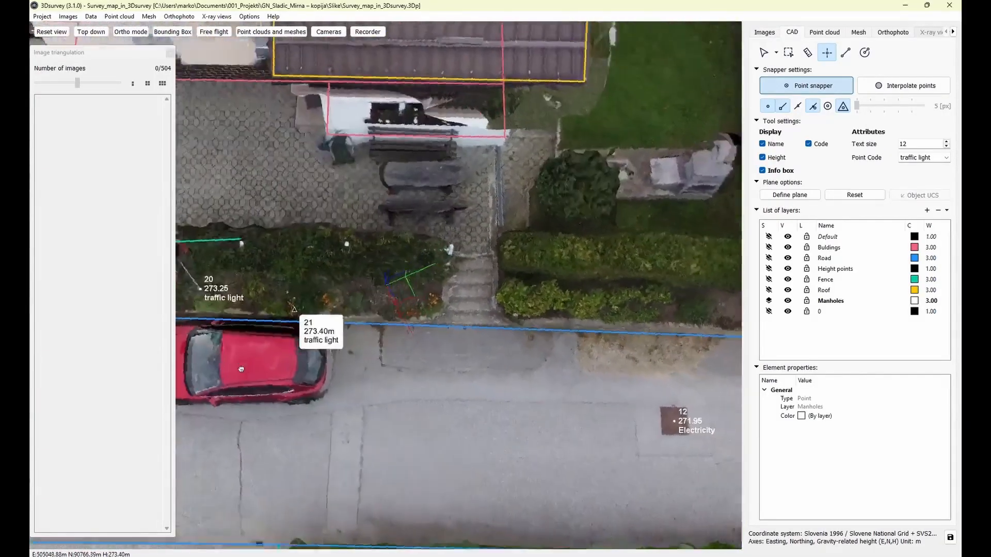
pyautogui.moveTo(296, 304); pyautogui.dragTo(673, 374, button='middle')
pyautogui.moveTo(361, 227); pyautogui.dragTo(677, 421, button='middle')
pyautogui.moveTo(537, 344); pyautogui.dragTo(513, 441)
pyautogui.moveTo(295, 333); pyautogui.dragTo(613, 320, button='middle')
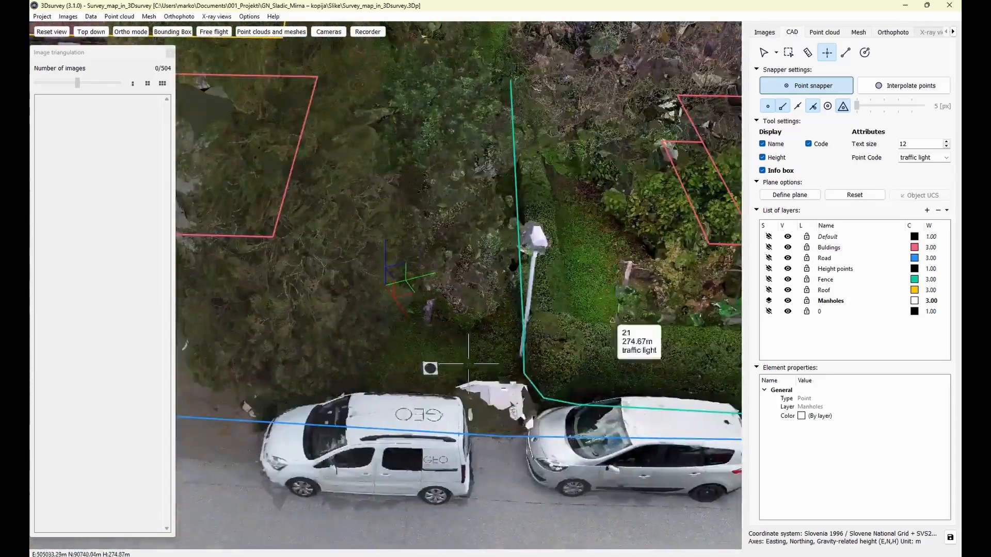
pyautogui.scroll(2, 524, 370)
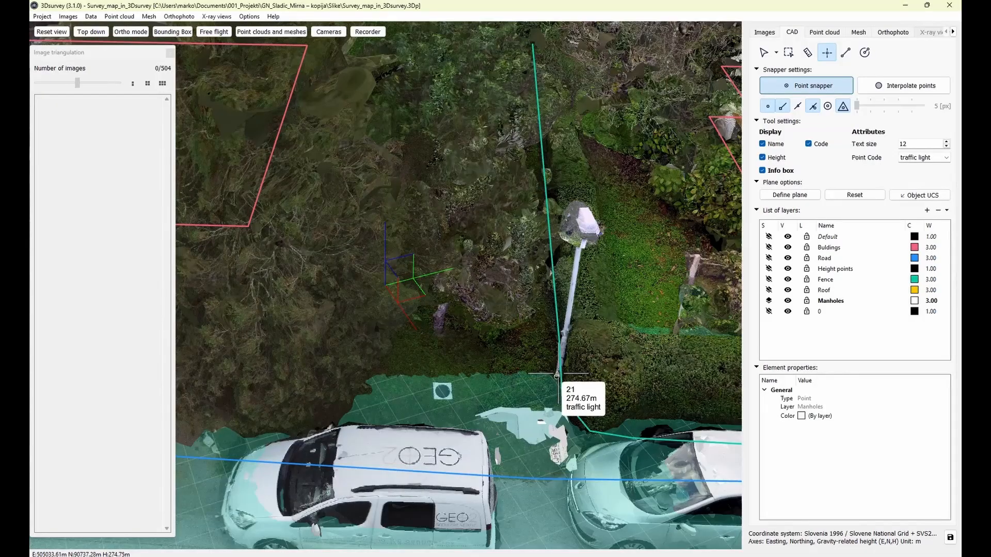
# Examine the whole surveyed area, including both roads, for manholes, utility covers and lamp posts still missing a point.
pyautogui.scroll(-3, 428, 371)
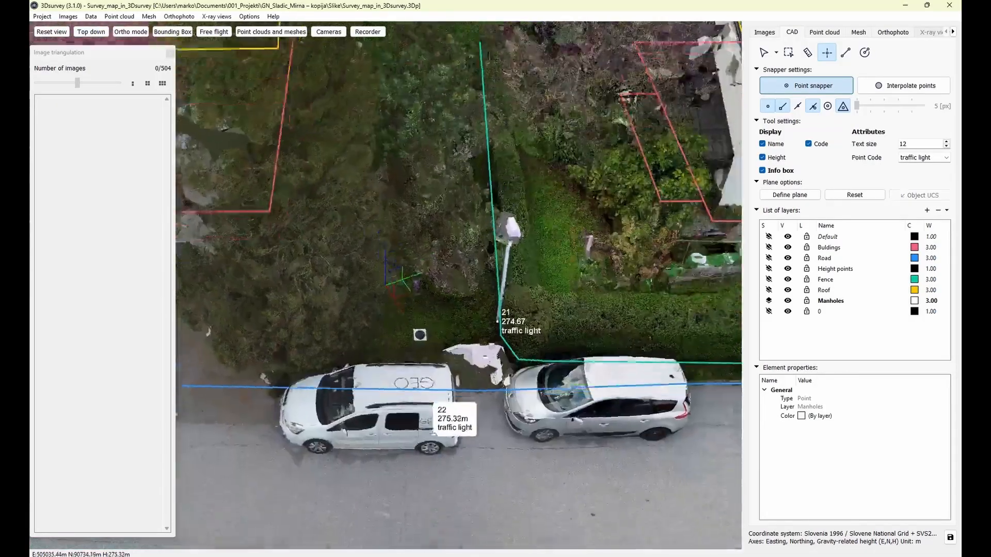
pyautogui.moveTo(429, 396); pyautogui.dragTo(632, 364, button='middle')
pyautogui.moveTo(408, 319); pyautogui.dragTo(711, 330, button='middle')
pyautogui.scroll(-7, 436, 310)
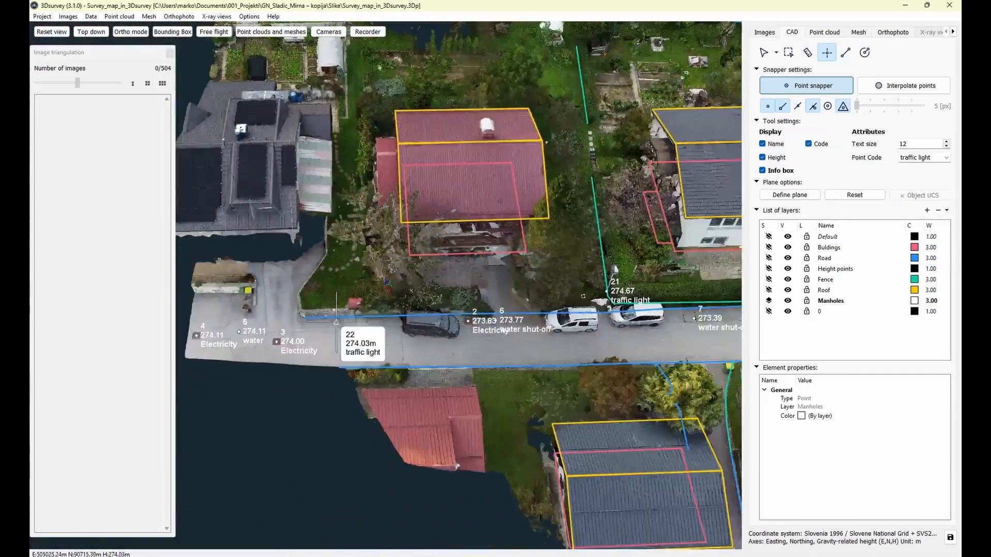
pyautogui.moveTo(334, 321); pyautogui.dragTo(225, 347, button='middle')
pyautogui.scroll(-1, 509, 200)
pyautogui.moveTo(509, 200); pyautogui.dragTo(289, 317, button='middle')
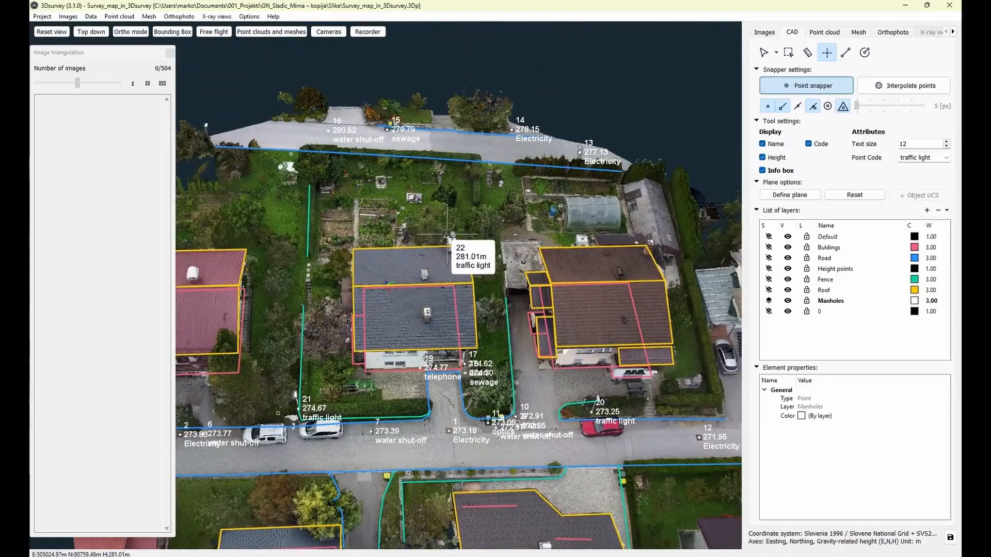
pyautogui.moveTo(304, 204); pyautogui.dragTo(459, 258, button='middle')
pyautogui.scroll(-1, 533, 251)
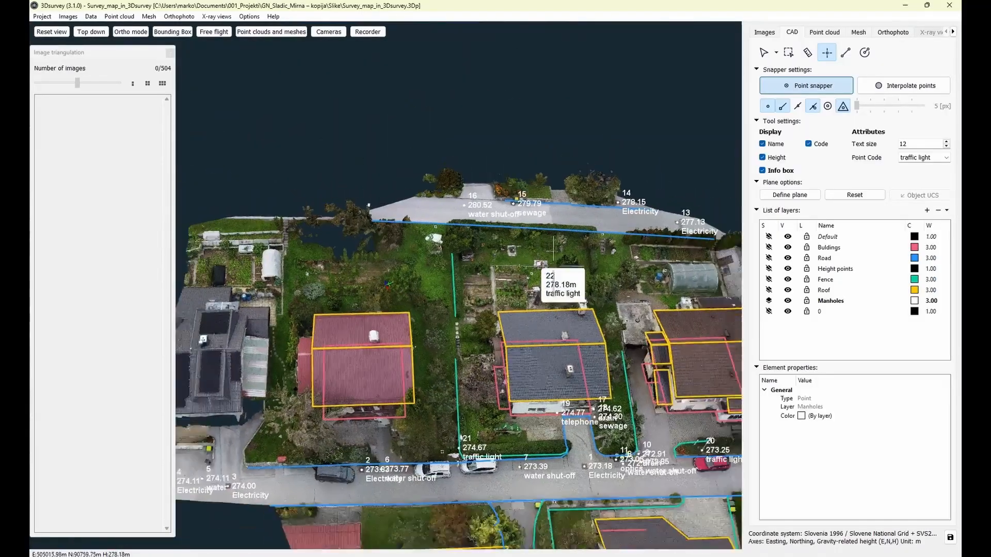
pyautogui.moveTo(533, 251); pyautogui.dragTo(458, 202, button='middle')
pyautogui.scroll(-1, 458, 203)
pyautogui.moveTo(504, 257); pyautogui.dragTo(287, 217, button='middle')
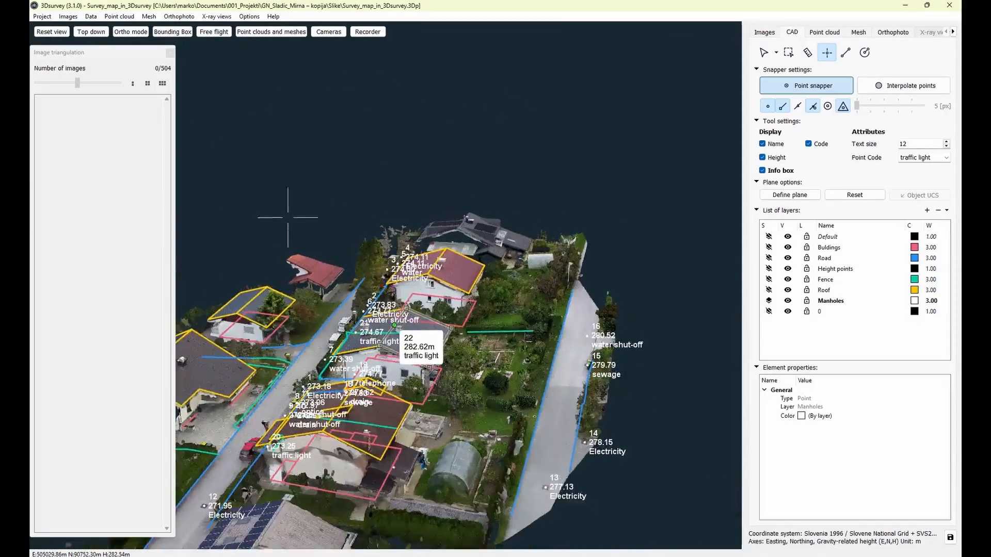
pyautogui.moveTo(294, 253); pyautogui.dragTo(415, 275, button='middle')
pyautogui.scroll(2, 450, 320)
pyautogui.scroll(-1, 479, 269)
pyautogui.scroll(-2, 465, 268)
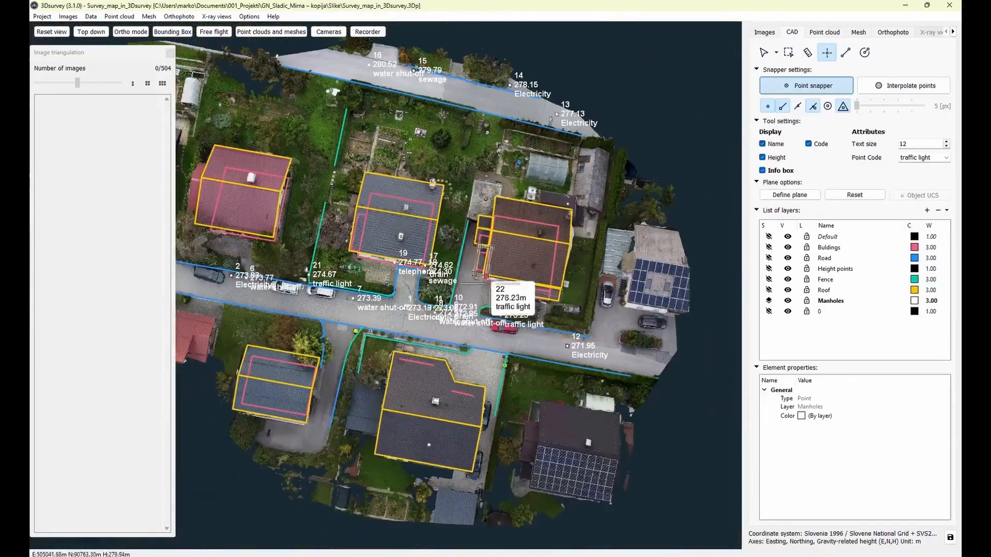
pyautogui.scroll(1, 443, 399)
pyautogui.scroll(1, 442, 399)
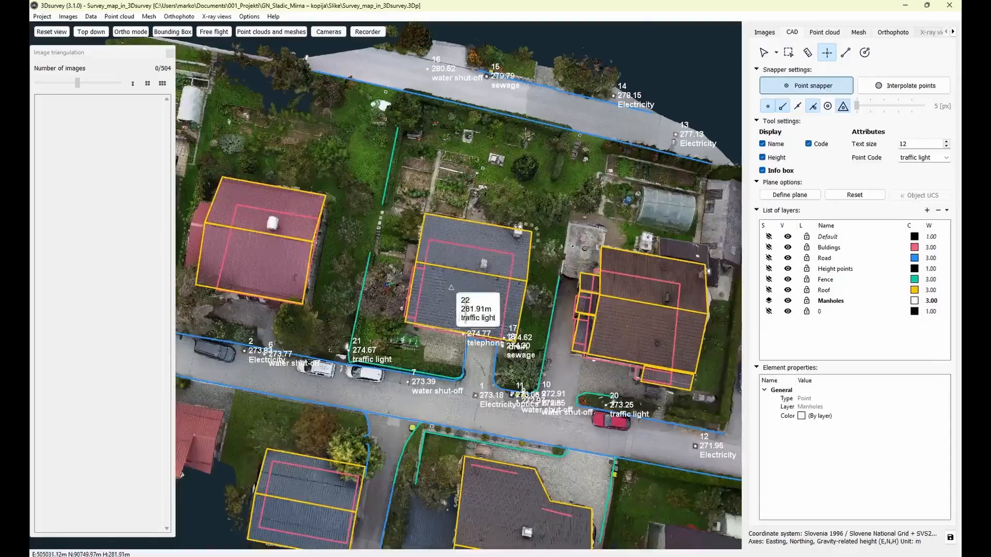
pyautogui.scroll(1, 452, 285)
pyautogui.moveTo(515, 407); pyautogui.dragTo(453, 407, button='middle')
pyautogui.scroll(-1, 471, 293)
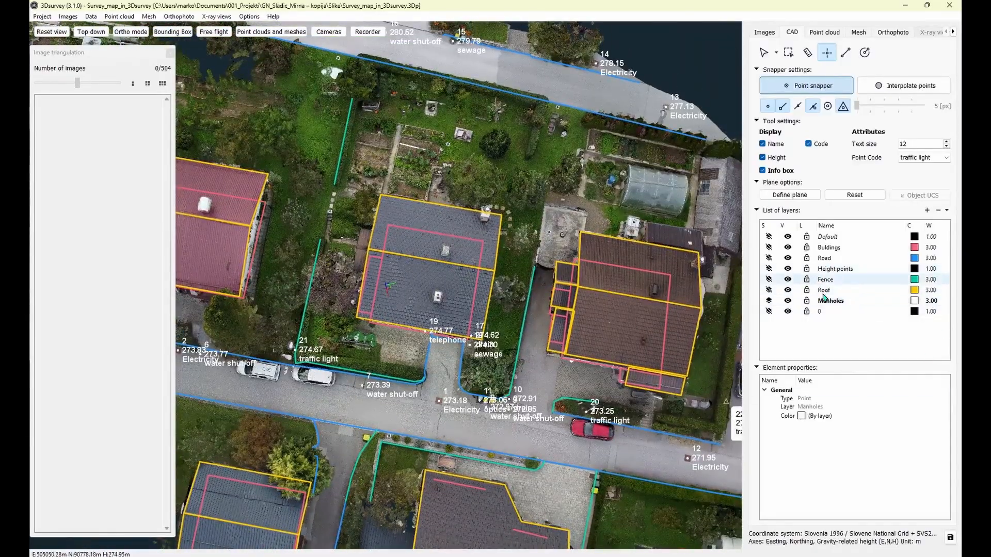
# Activate the Height points layer with only the Height label displayed and place a point on the ground between the two houses.
pyautogui.click(768, 269)
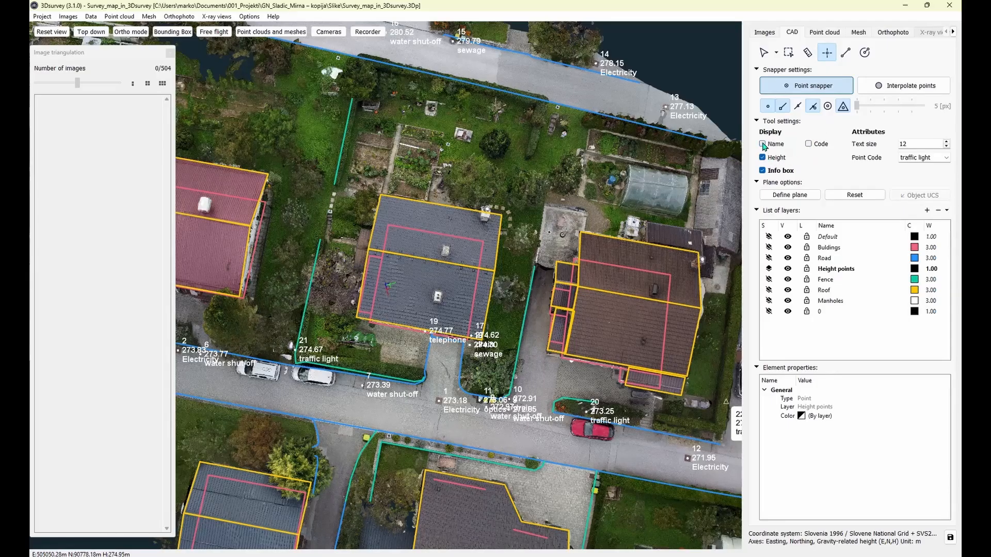
pyautogui.moveTo(517, 239); pyautogui.dragTo(519, 181, button='middle')
pyautogui.click(514, 272)
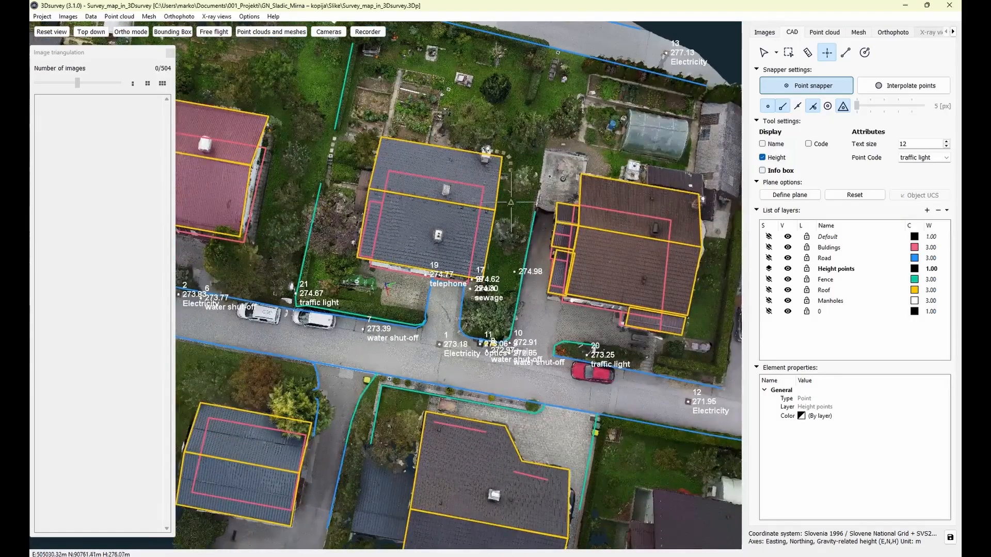
# Place height points across the grass between the houses and up the lawn behind them, around the round tree and hedge.
pyautogui.scroll(5, 511, 201)
pyautogui.moveTo(661, 111); pyautogui.dragTo(439, 202, button='middle')
pyautogui.click(440, 201)
pyautogui.moveTo(487, 107); pyautogui.dragTo(425, 348, button='middle')
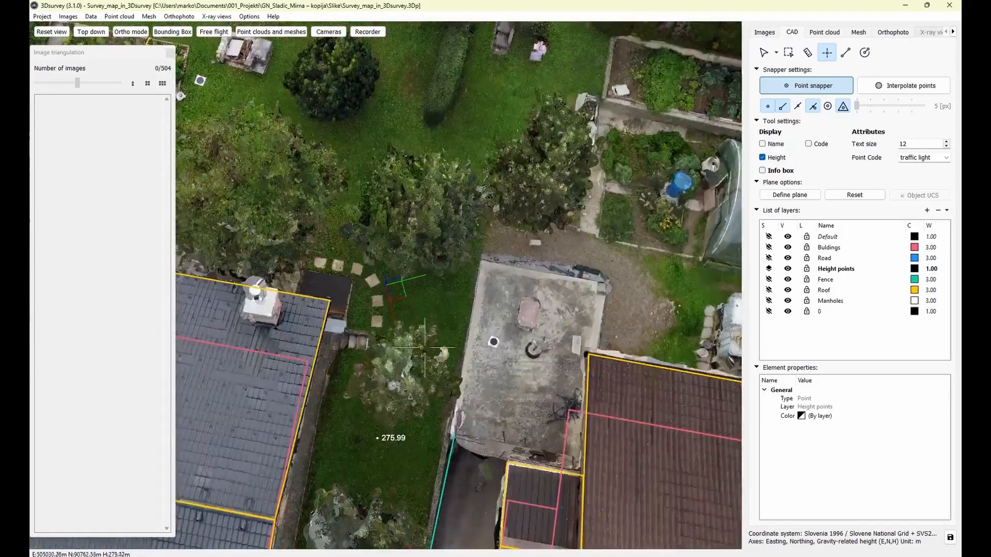
pyautogui.moveTo(448, 313); pyautogui.dragTo(437, 462, button='middle')
pyautogui.click(364, 283)
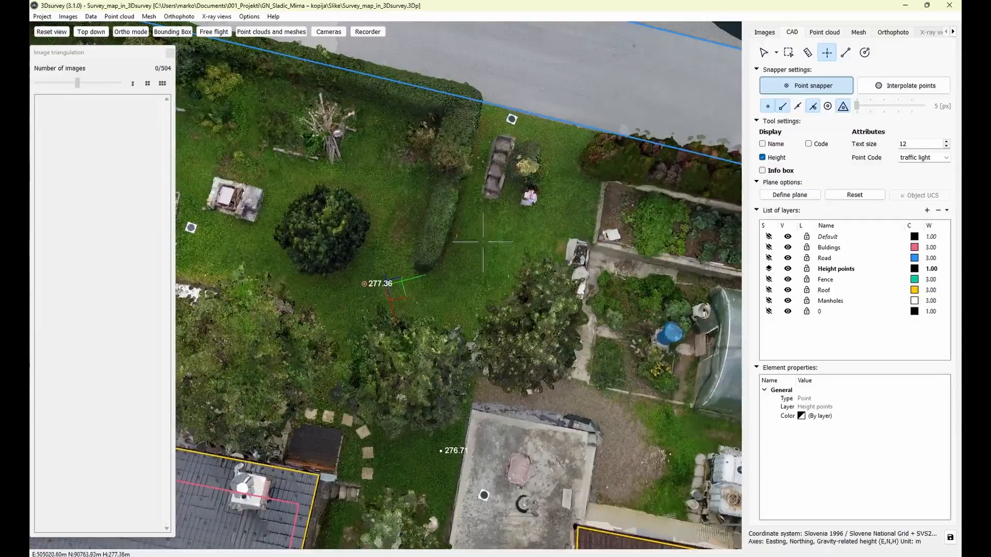
pyautogui.click(513, 228)
# Add height points on the upper lawn beside the stone structures and at the corner of the vegetable bed.
pyautogui.moveTo(326, 241); pyautogui.dragTo(547, 321, button='middle')
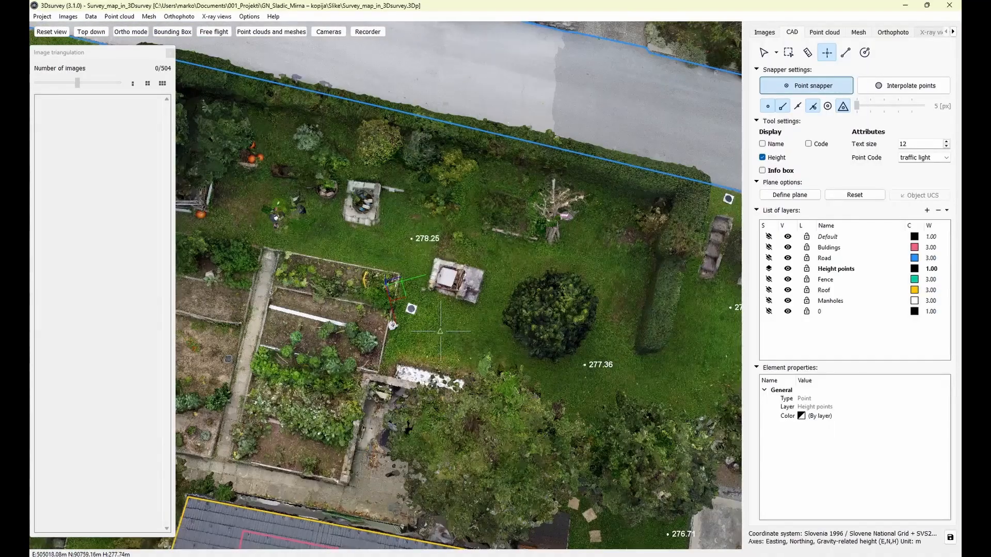
pyautogui.scroll(3, 405, 282)
pyautogui.click(418, 285)
pyautogui.scroll(-3, 418, 285)
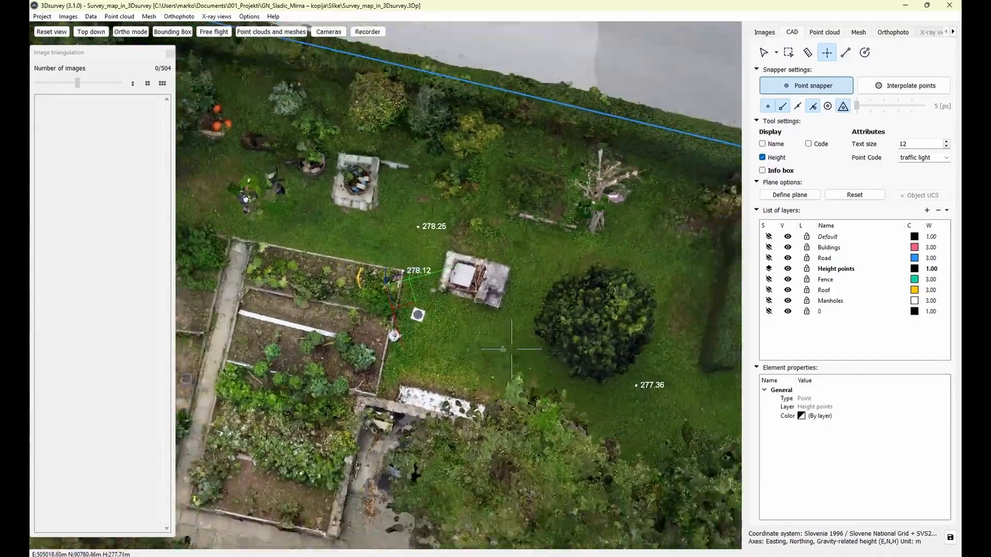
pyautogui.click(594, 254)
pyautogui.scroll(1, 622, 358)
pyautogui.moveTo(288, 221); pyautogui.dragTo(437, 237, button='middle')
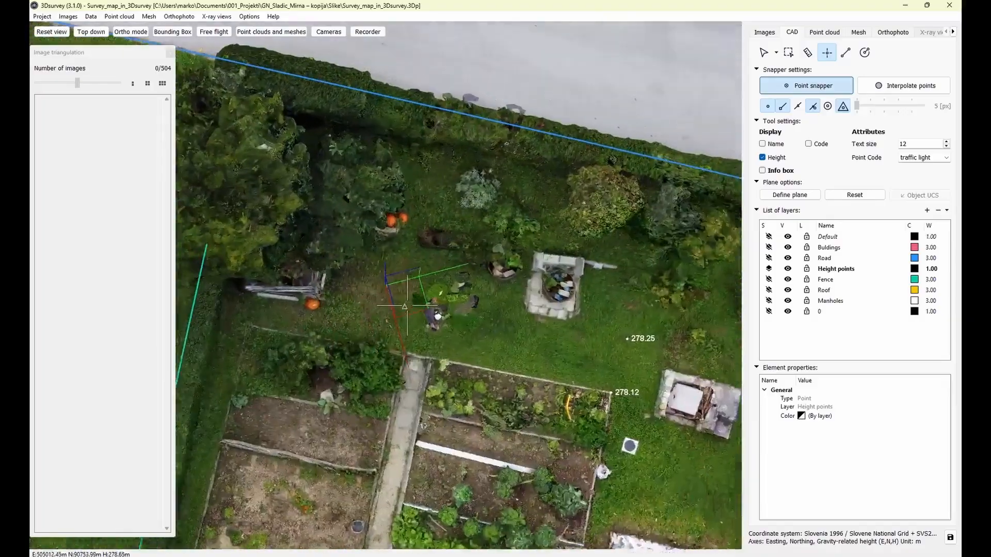
# Place height points on the upper lawn beside the grey bush and between the fence hedge and the vegetable bed near the log pile.
pyautogui.scroll(1, 433, 234)
pyautogui.moveTo(433, 235); pyautogui.dragTo(465, 418)
pyautogui.moveTo(465, 418); pyautogui.dragTo(446, 260, button='middle')
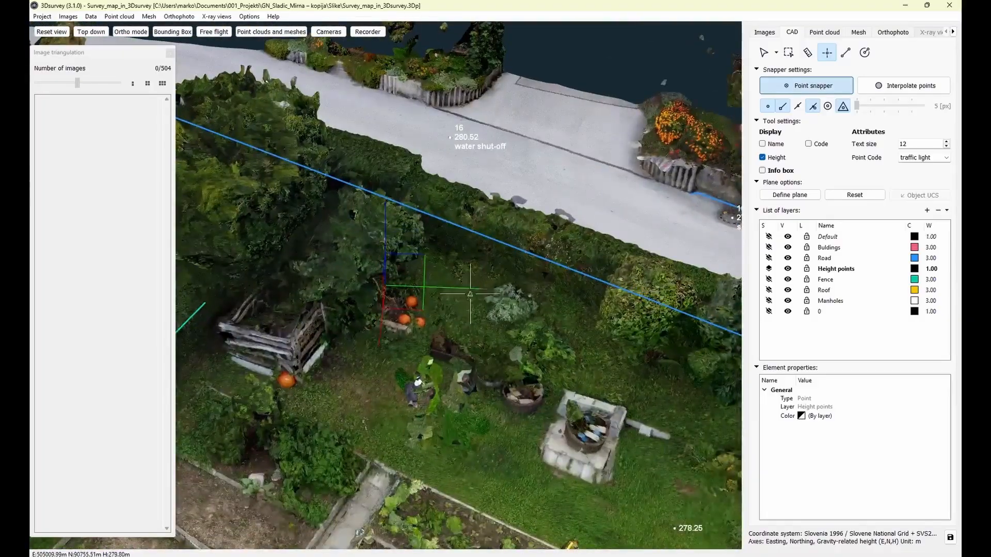
pyautogui.click(463, 303)
pyautogui.moveTo(345, 428); pyautogui.dragTo(454, 341, button='middle')
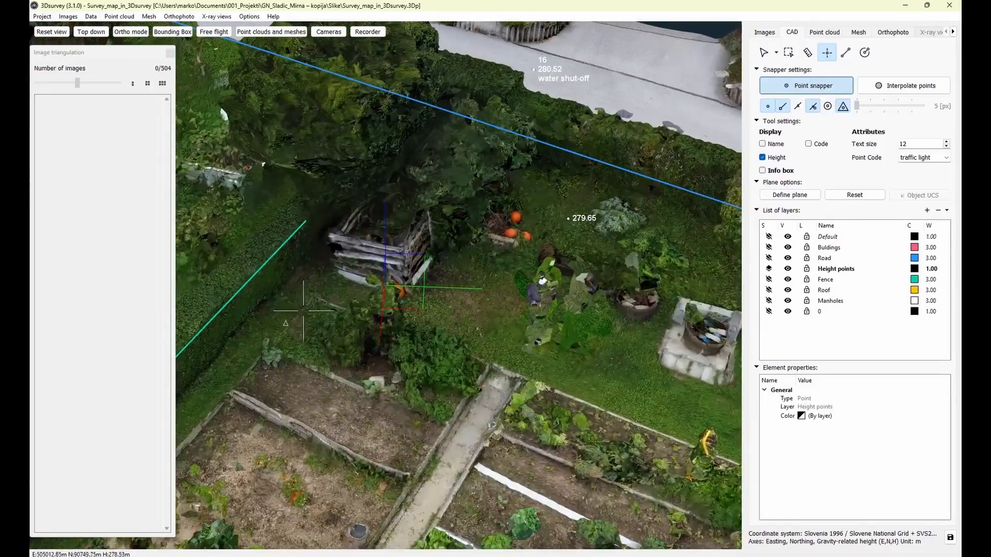
pyautogui.moveTo(229, 446); pyautogui.dragTo(452, 322, button='middle')
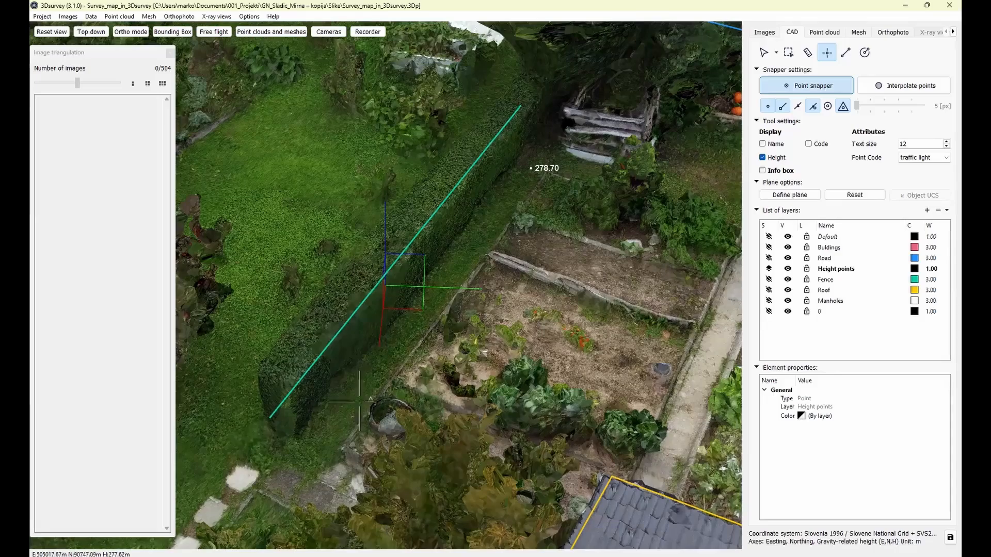
# Place height points on the neighbouring lawn across the hedge and on the grass beside the red-roofed house.
pyautogui.moveTo(271, 134); pyautogui.dragTo(327, 243, button='middle')
pyautogui.click(327, 243)
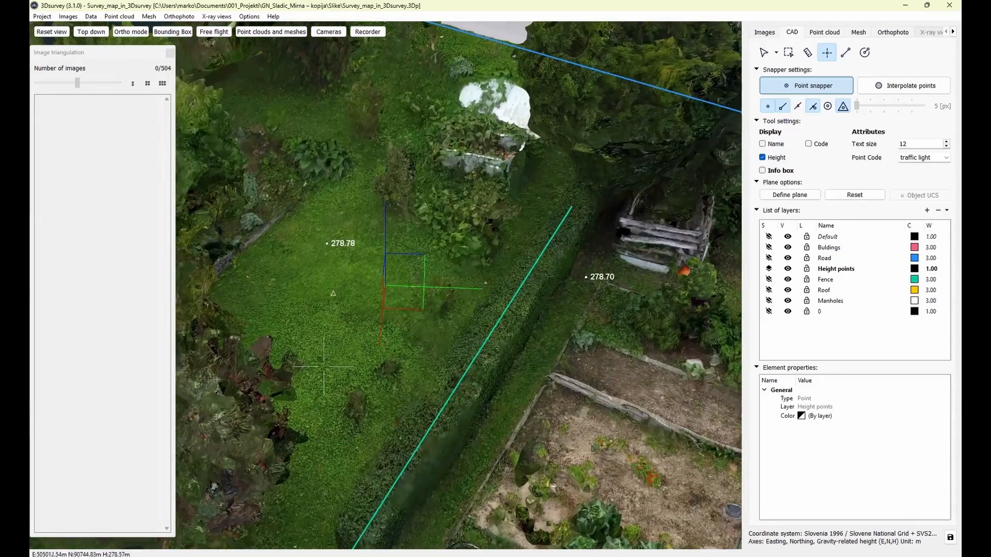
pyautogui.scroll(-4, 366, 353)
pyautogui.moveTo(401, 392); pyautogui.dragTo(477, 299, button='middle')
pyautogui.moveTo(361, 197); pyautogui.dragTo(396, 256)
pyautogui.scroll(4, 413, 256)
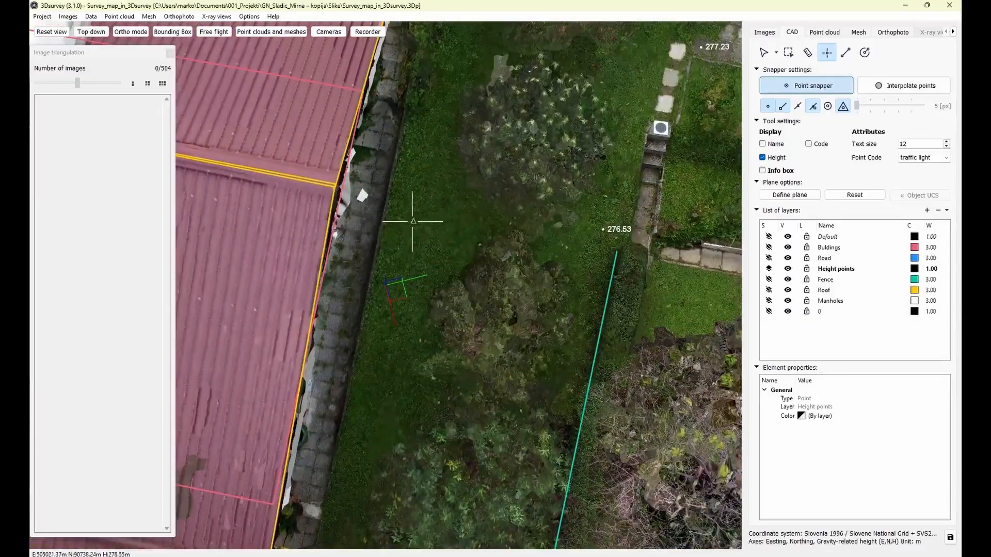
pyautogui.click(413, 221)
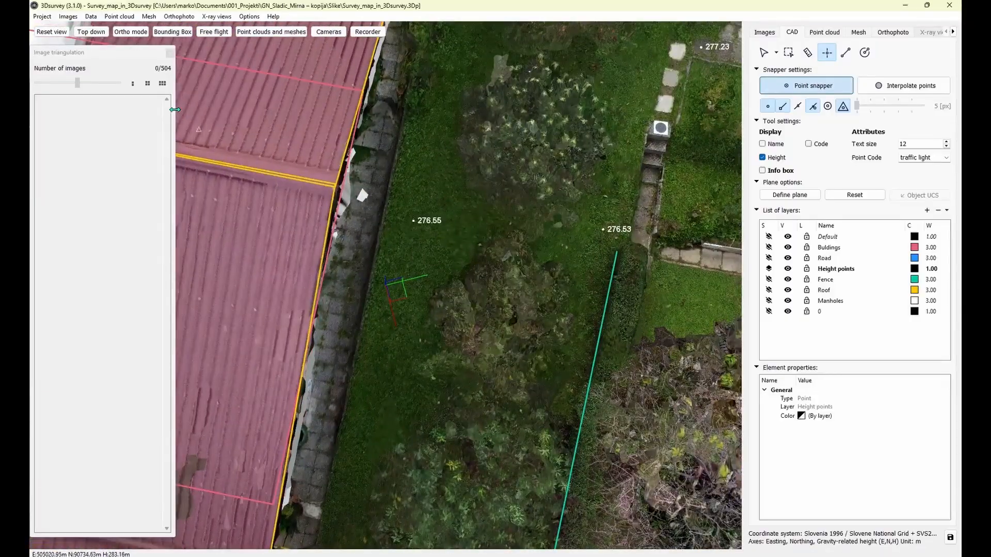
# Place another height point on the grass strip nearer the road, alongside the red-roofed house.
pyautogui.click(169, 53)
pyautogui.scroll(-3, 392, 304)
pyautogui.moveTo(392, 304); pyautogui.dragTo(357, 114, button='middle')
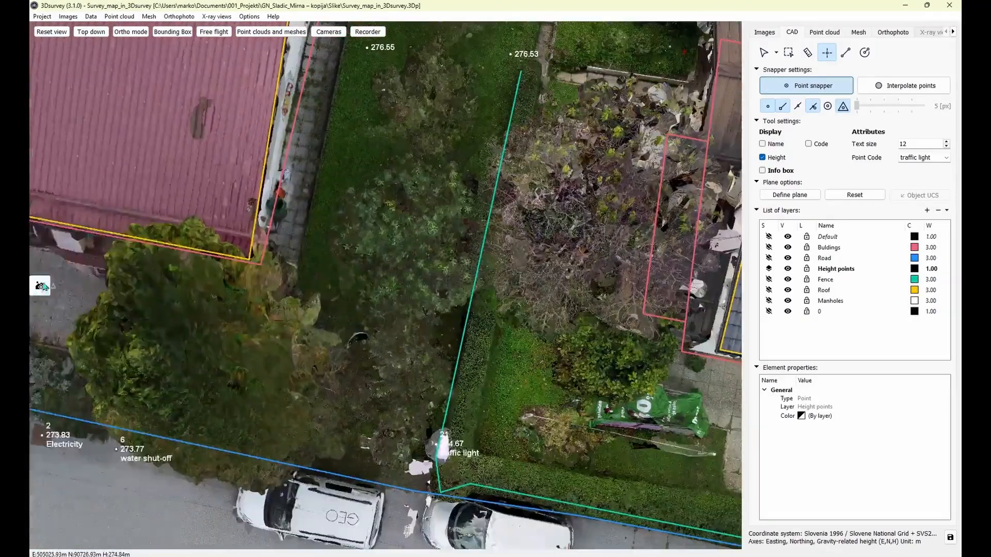
pyautogui.click(42, 285)
pyautogui.scroll(2, 392, 278)
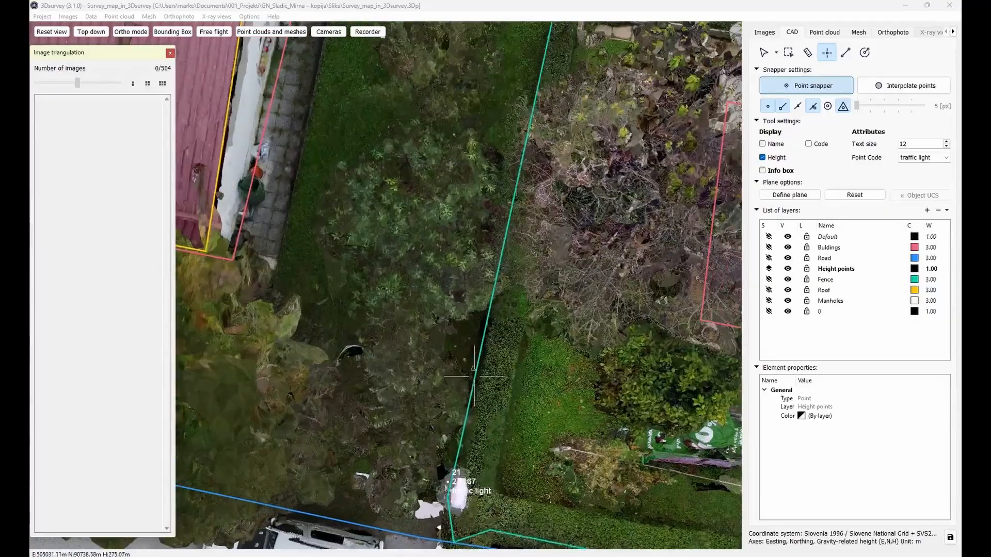
pyautogui.moveTo(381, 344); pyautogui.dragTo(468, 476, button='middle')
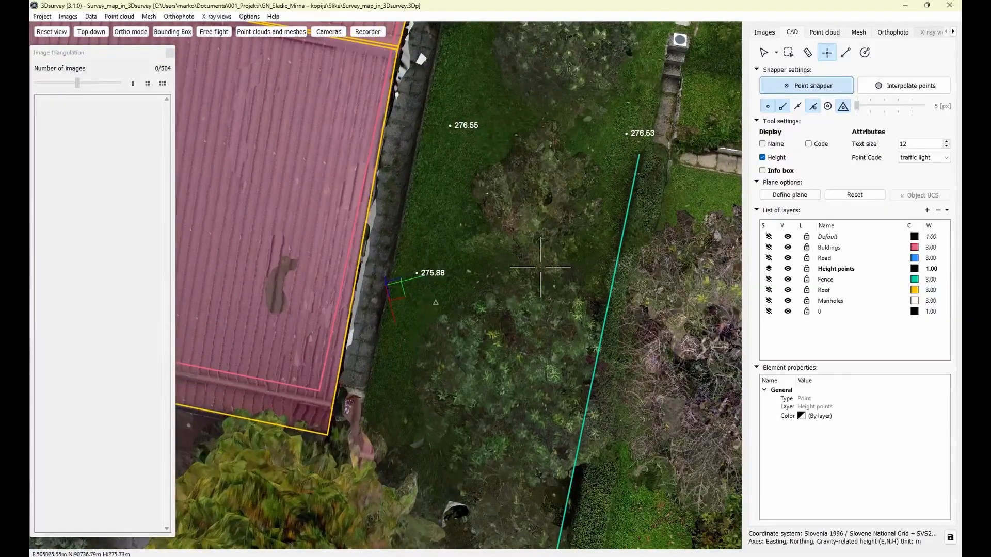
# Select the newest height point beside the red-roofed house, check its position in the source images and close the image triangulation window.
pyautogui.click(765, 54)
pyautogui.click(426, 274)
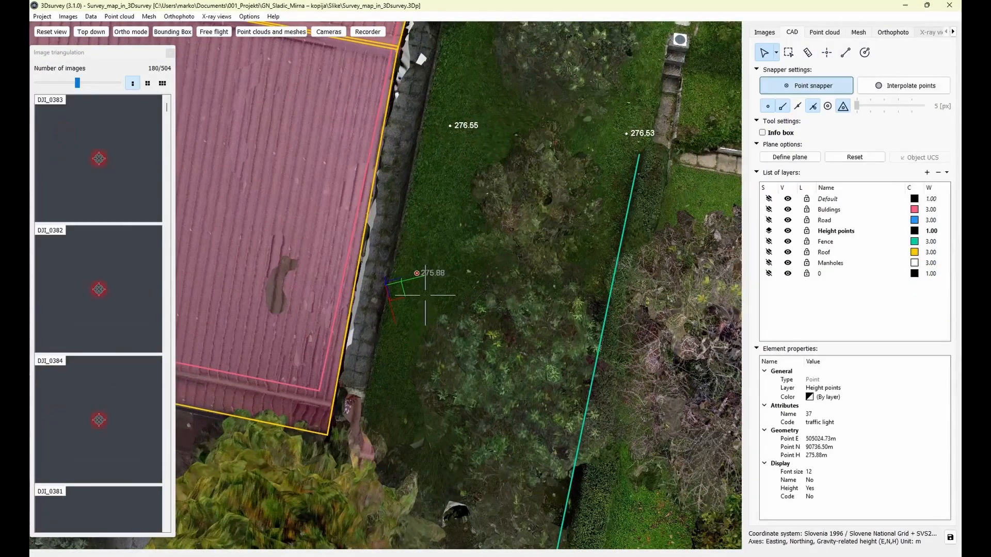
pyautogui.scroll(-3, 134, 290)
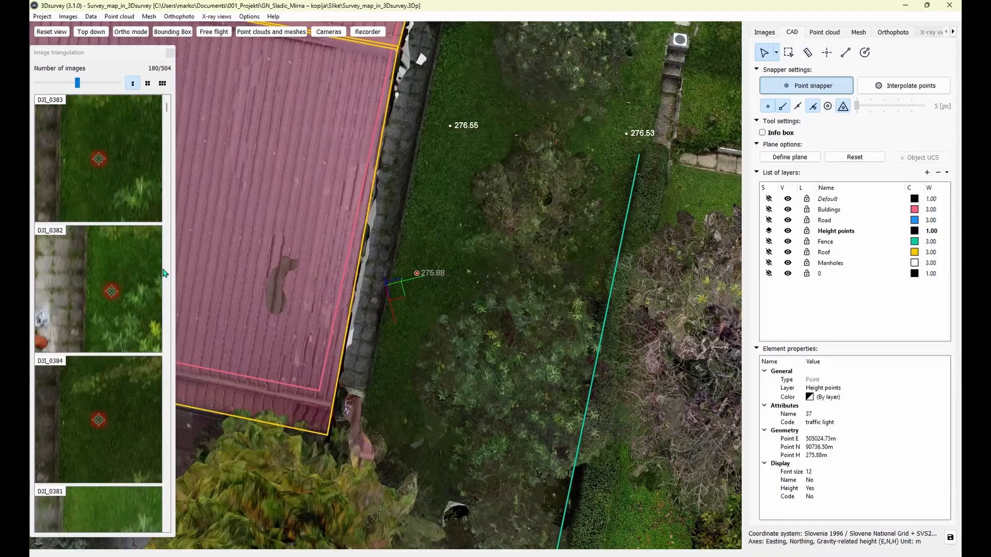
pyautogui.click(170, 53)
pyautogui.scroll(-6, 437, 334)
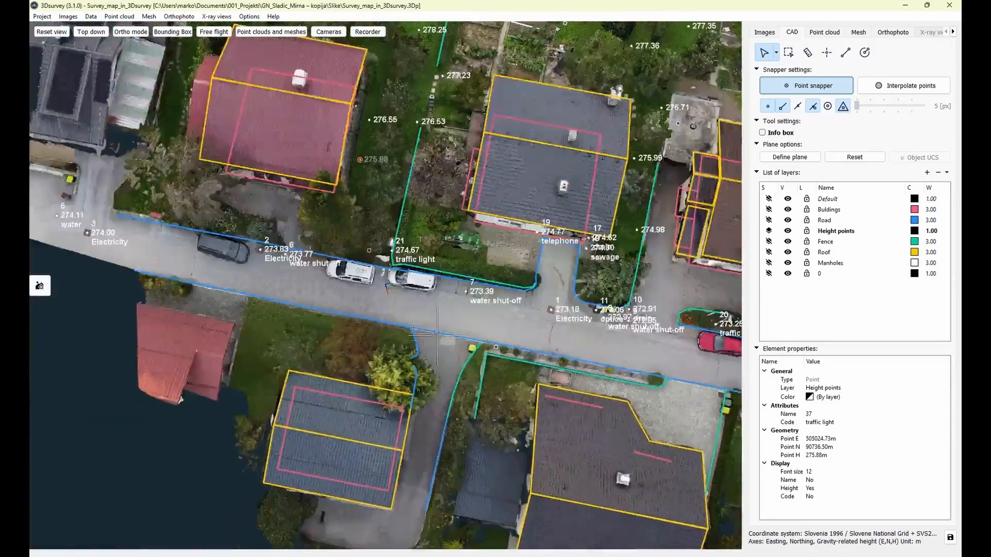
# Reactivate the point tool for the lower road and limit snapping to line vertices only.
pyautogui.scroll(5, 437, 333)
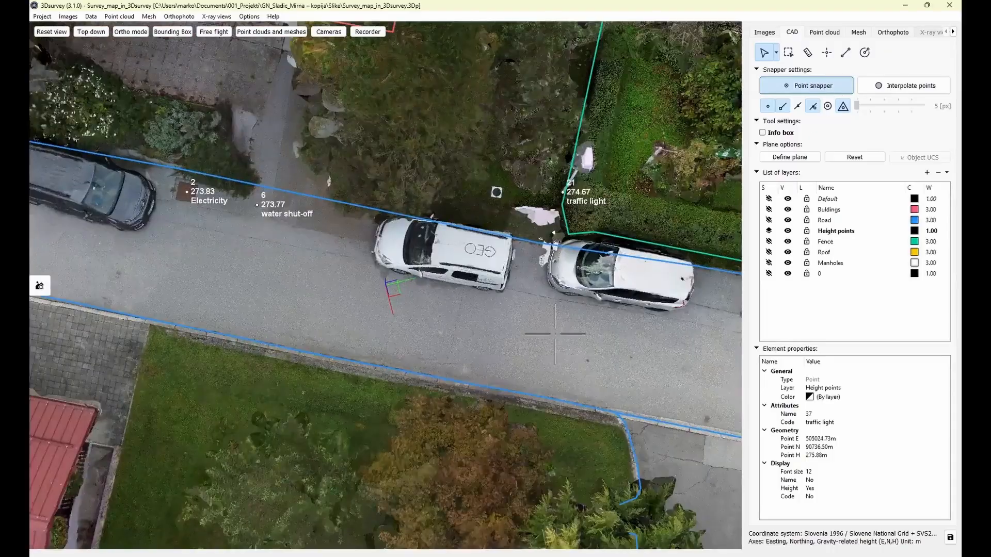
pyautogui.scroll(2, 555, 334)
pyautogui.moveTo(555, 333); pyautogui.dragTo(425, 333, button='middle')
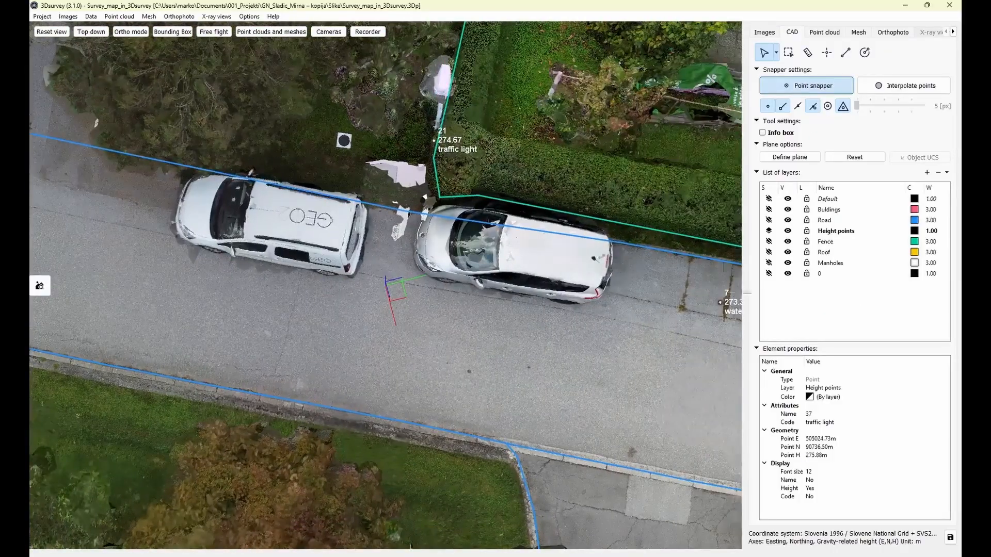
pyautogui.moveTo(269, 350); pyautogui.dragTo(542, 354)
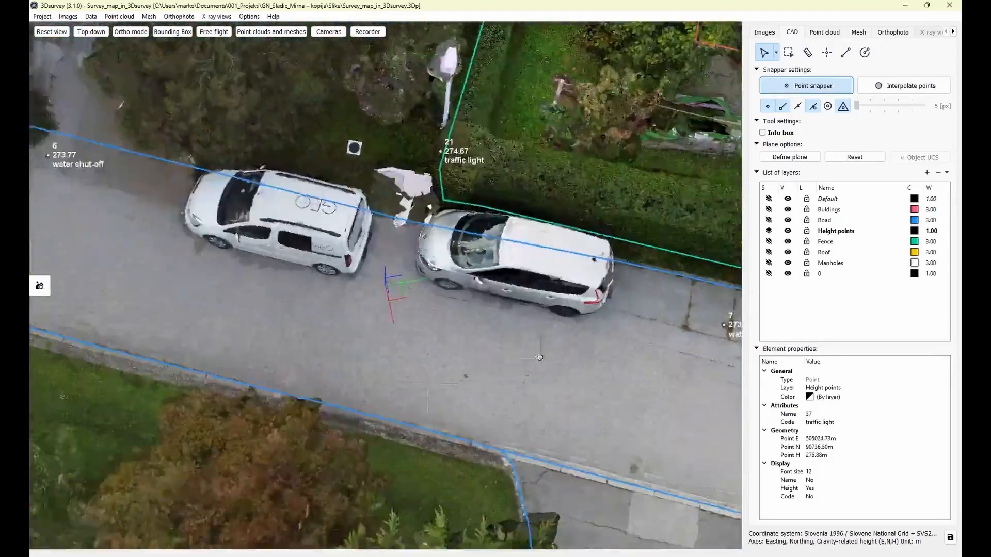
pyautogui.scroll(-2, 744, 221)
pyautogui.click(826, 53)
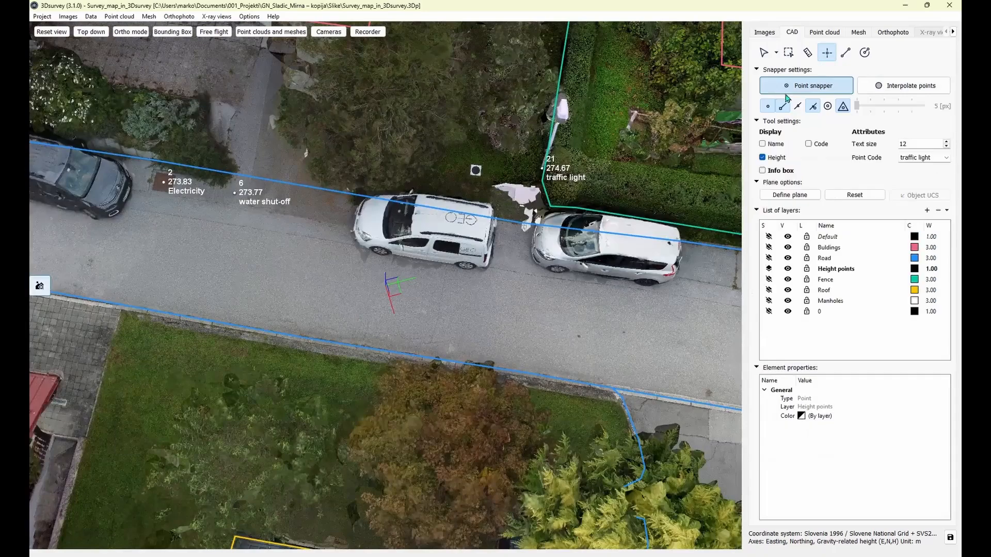
pyautogui.click(768, 106)
pyautogui.click(812, 108)
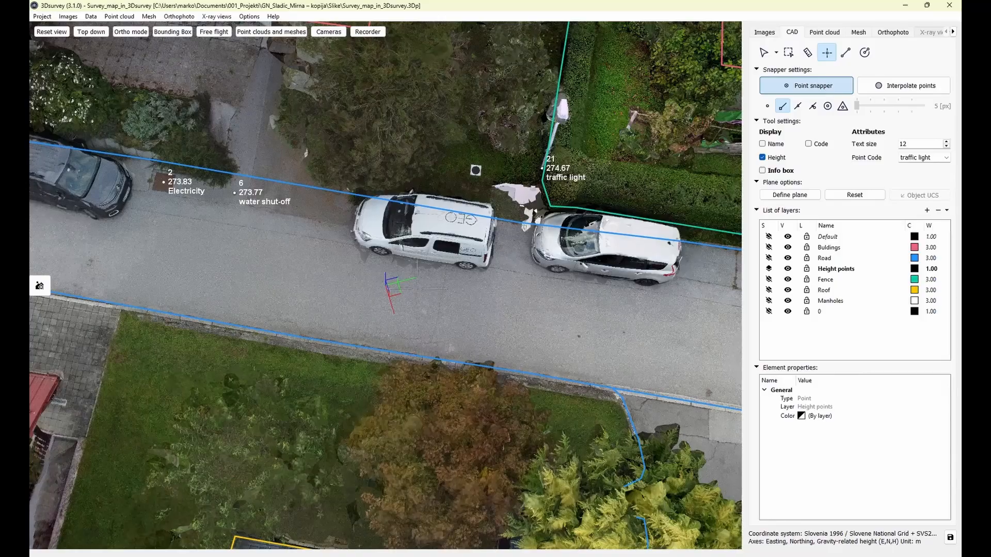
# Place height points on three vertices of the lower road's edge line along the lawn opposite the parked white cars.
pyautogui.click(411, 355)
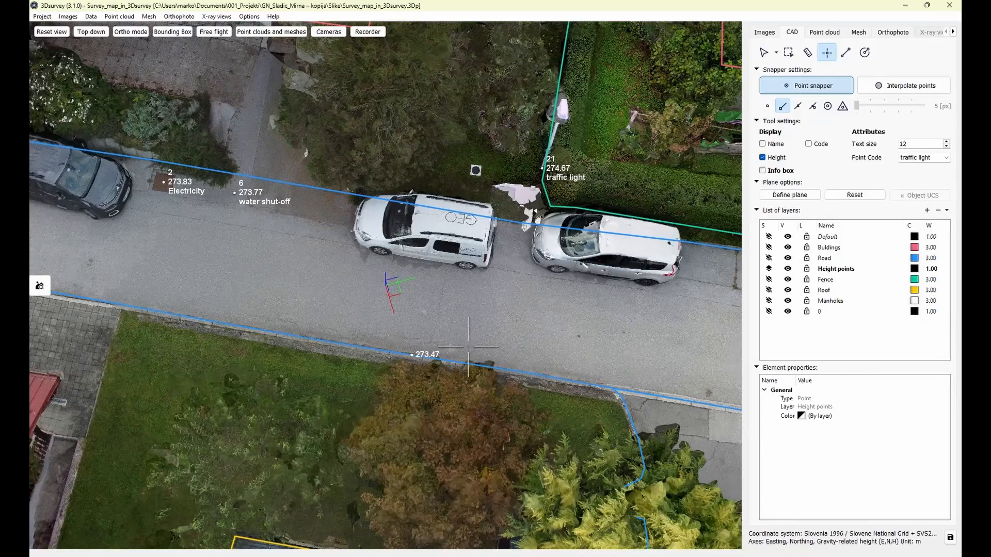
pyautogui.click(617, 388)
pyautogui.scroll(-2, 418, 336)
pyautogui.moveTo(418, 336); pyautogui.dragTo(506, 358, button='middle')
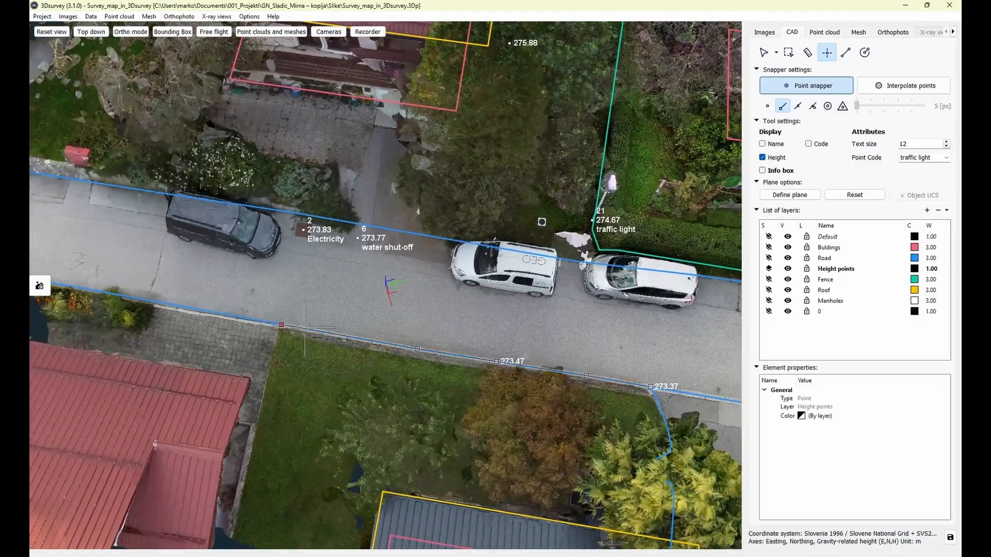
pyautogui.click(281, 324)
# Place height points on the road edge by the planted strip and at both corners of the paved courtyard entrance.
pyautogui.scroll(-3, 666, 387)
pyautogui.moveTo(666, 387); pyautogui.dragTo(410, 310, button='middle')
pyautogui.scroll(5, 410, 309)
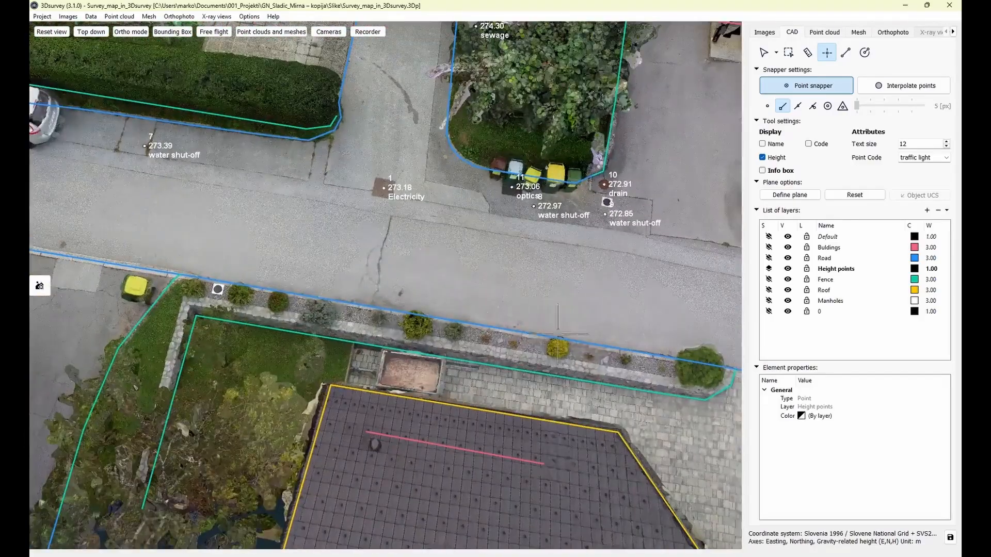
pyautogui.click(392, 309)
pyautogui.moveTo(695, 348); pyautogui.dragTo(372, 302, button='middle')
pyautogui.click(411, 320)
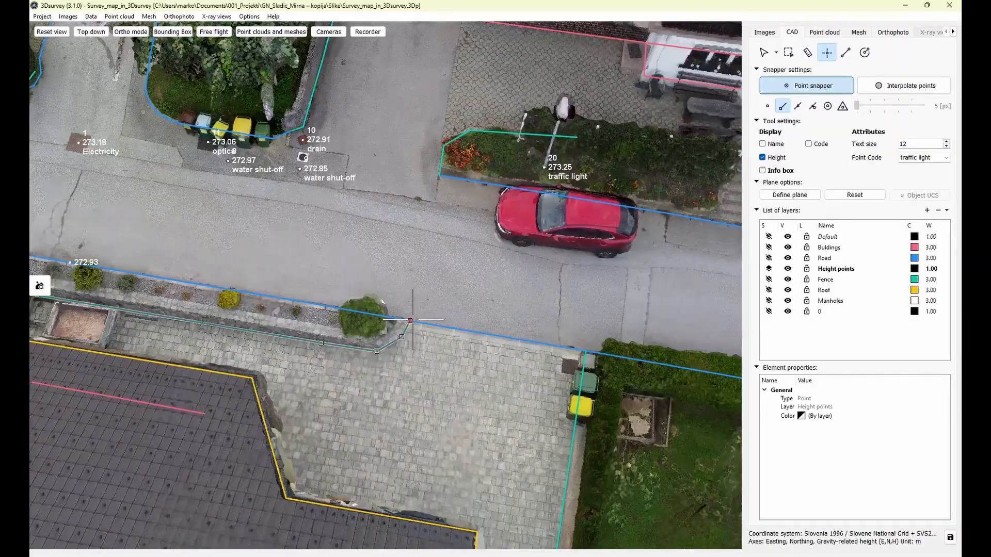
pyautogui.click(581, 345)
# Place height points at the end vertices of both edge lines where the lower road's drawn edges stop beyond the red car.
pyautogui.scroll(-2, 704, 367)
pyautogui.moveTo(704, 367); pyautogui.dragTo(239, 257, button='middle')
pyautogui.click(577, 309)
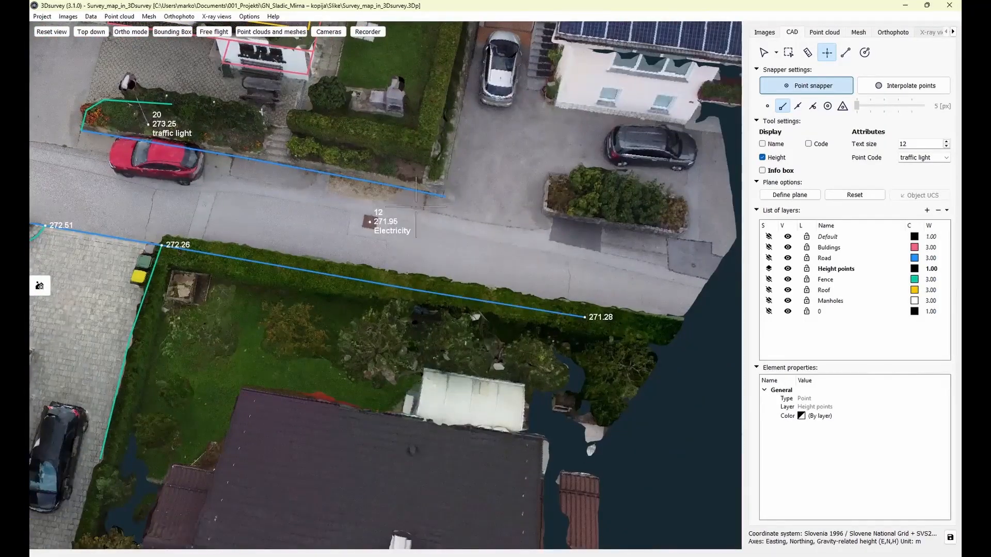
pyautogui.click(442, 196)
pyautogui.moveTo(443, 196); pyautogui.dragTo(511, 324, button='middle')
pyautogui.scroll(2, 388, 292)
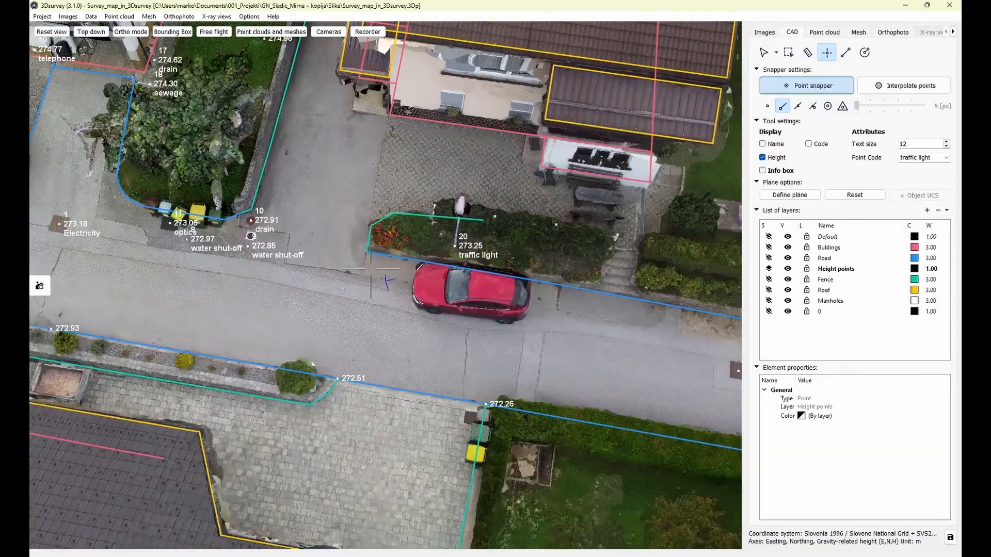
# Place height points on the flower bed corner by the red car and the upper end of the driveway fence line.
pyautogui.click(366, 253)
pyautogui.moveTo(62, 252); pyautogui.dragTo(331, 458, button='middle')
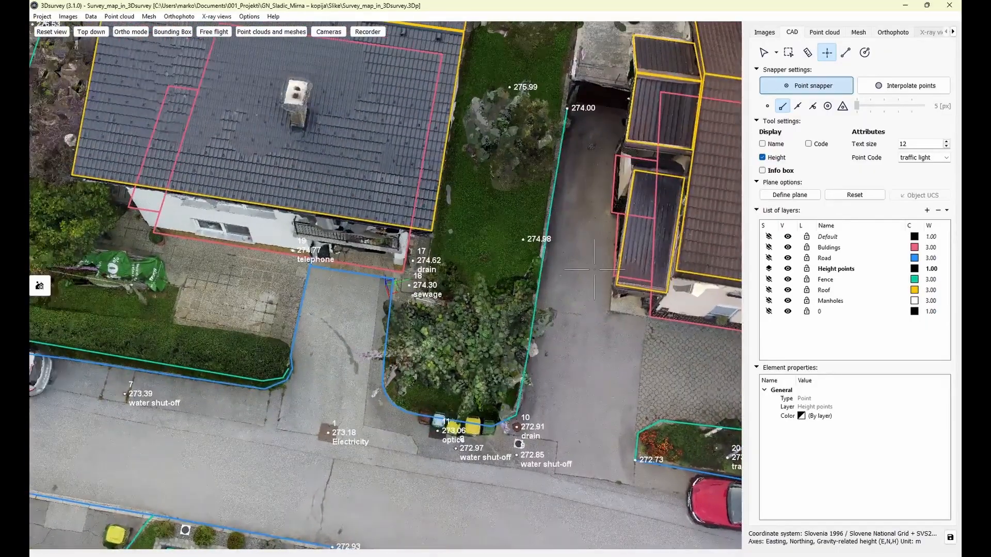
pyautogui.scroll(-2, 601, 160)
pyautogui.moveTo(601, 160); pyautogui.dragTo(422, 139, button='middle')
# Place a height point on the building outline corner beside the house entrance above the paved yard.
pyautogui.scroll(5, 433, 346)
pyautogui.moveTo(574, 275); pyautogui.dragTo(453, 273, button='middle')
pyautogui.scroll(4, 578, 243)
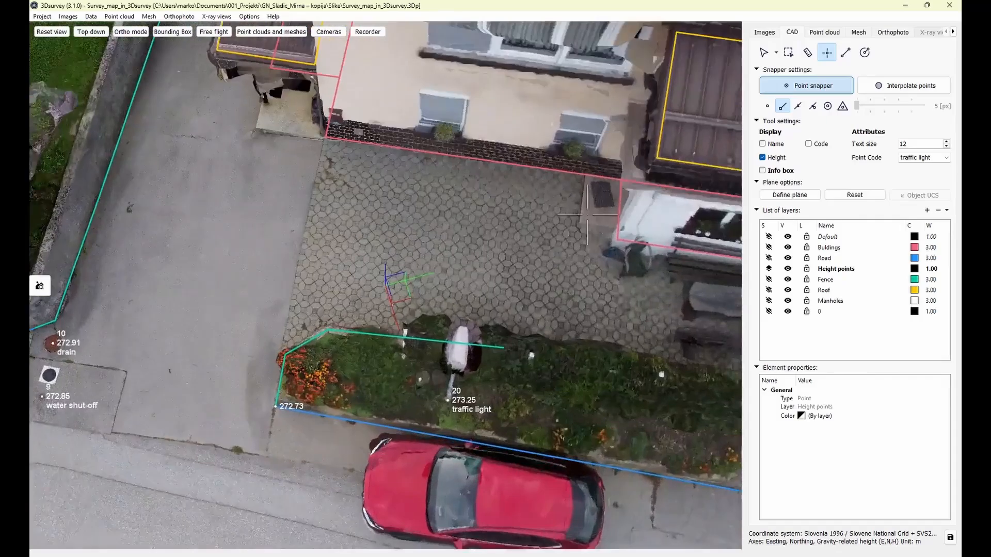
pyautogui.moveTo(617, 209); pyautogui.dragTo(382, 280, button='middle')
pyautogui.click(520, 188)
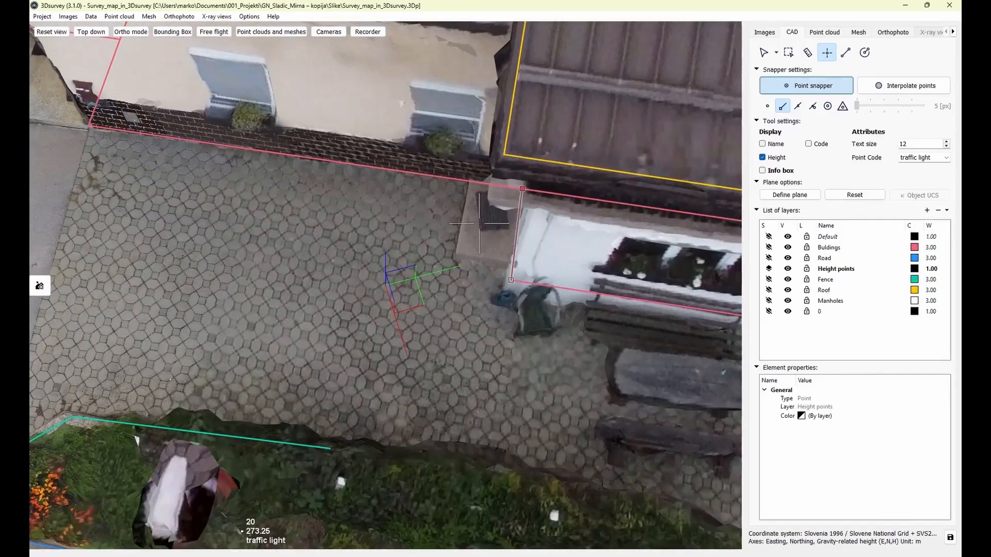
pyautogui.scroll(-3, 479, 224)
pyautogui.moveTo(155, 356); pyautogui.dragTo(240, 279)
pyautogui.scroll(-5, 599, 201)
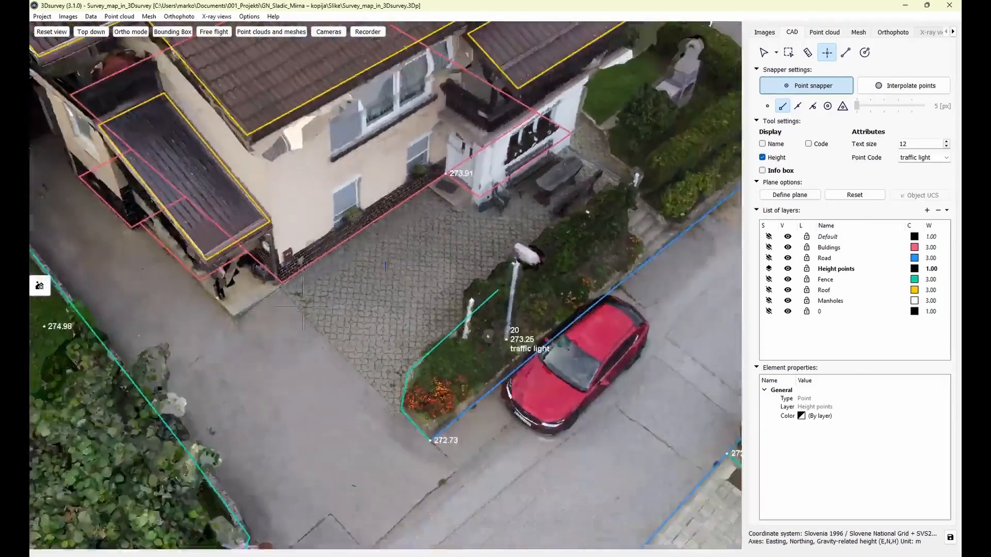
# Place height points on both upper corners of the concrete driveway below the balcony.
pyautogui.scroll(3, 389, 403)
pyautogui.moveTo(389, 403); pyautogui.dragTo(645, 393, button='middle')
pyautogui.scroll(3, 527, 313)
pyautogui.moveTo(322, 415); pyautogui.dragTo(219, 424)
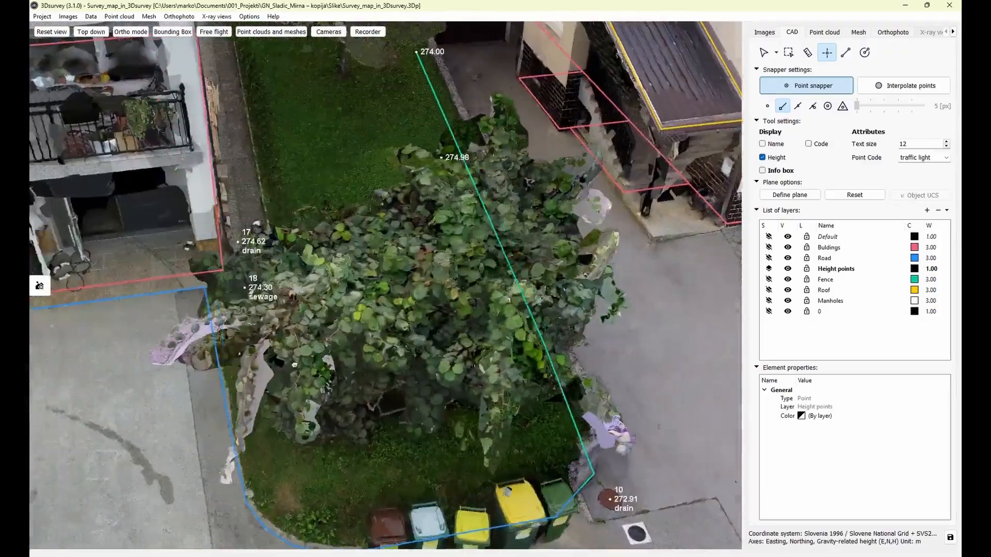
pyautogui.scroll(2, 116, 315)
pyautogui.moveTo(116, 314); pyautogui.dragTo(262, 357, button='middle')
pyautogui.click(115, 373)
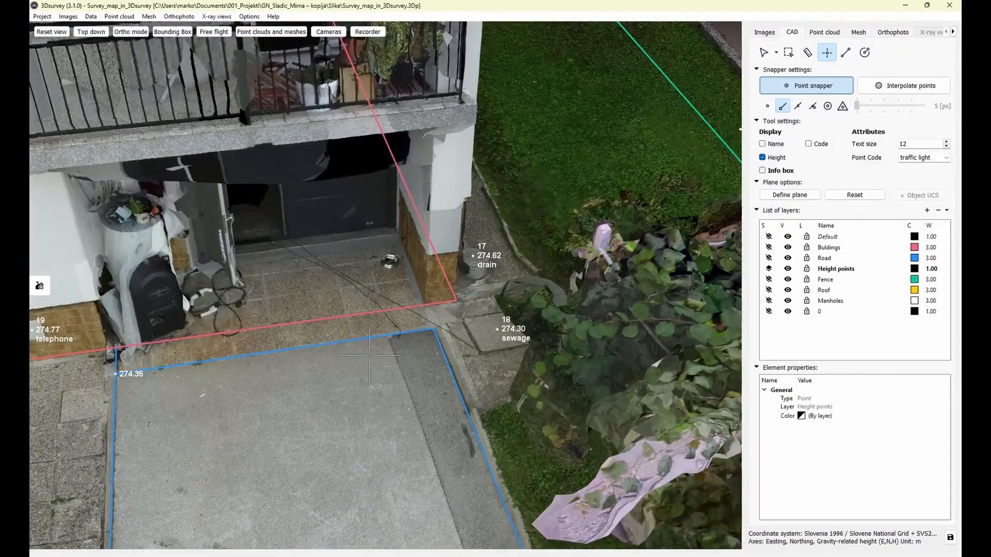
pyautogui.scroll(-2, 387, 253)
pyautogui.moveTo(393, 248); pyautogui.dragTo(429, 317, button='middle')
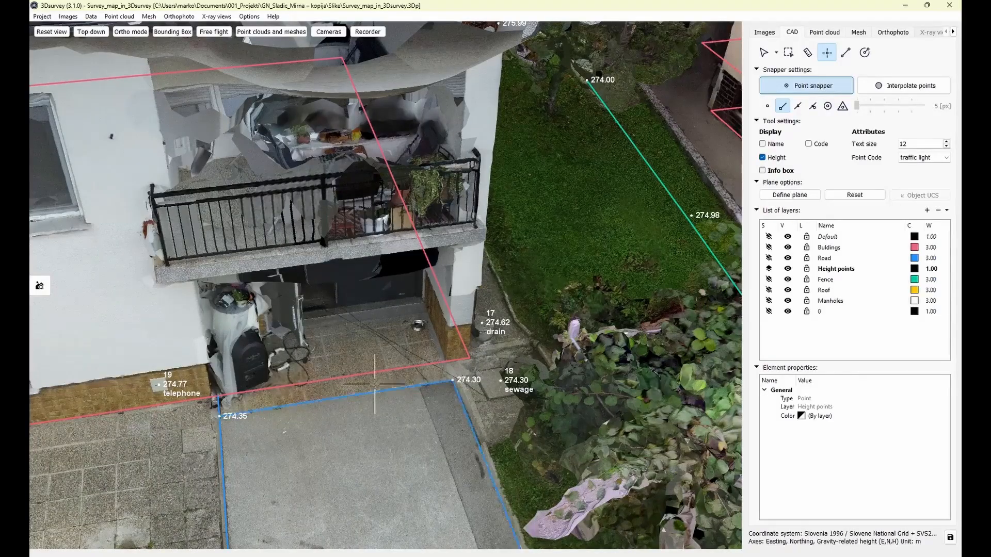
# Place a height point on a line vertex farther along the lower road beyond the concrete driveway.
pyautogui.scroll(-5, 375, 384)
pyautogui.moveTo(108, 411); pyautogui.dragTo(285, 356, button='middle')
pyautogui.moveTo(79, 404); pyautogui.dragTo(381, 387, button='middle')
pyautogui.click(273, 338)
# Place a height point on the end vertex of the upper road's garden-side edge, near the road's narrow end.
pyautogui.scroll(-3, 323, 392)
pyautogui.moveTo(274, 453); pyautogui.dragTo(185, 465, button='middle')
pyautogui.scroll(-3, 184, 465)
pyautogui.moveTo(216, 170); pyautogui.dragTo(206, 243)
pyautogui.moveTo(256, 205); pyautogui.dragTo(385, 284, button='middle')
pyautogui.scroll(5, 385, 284)
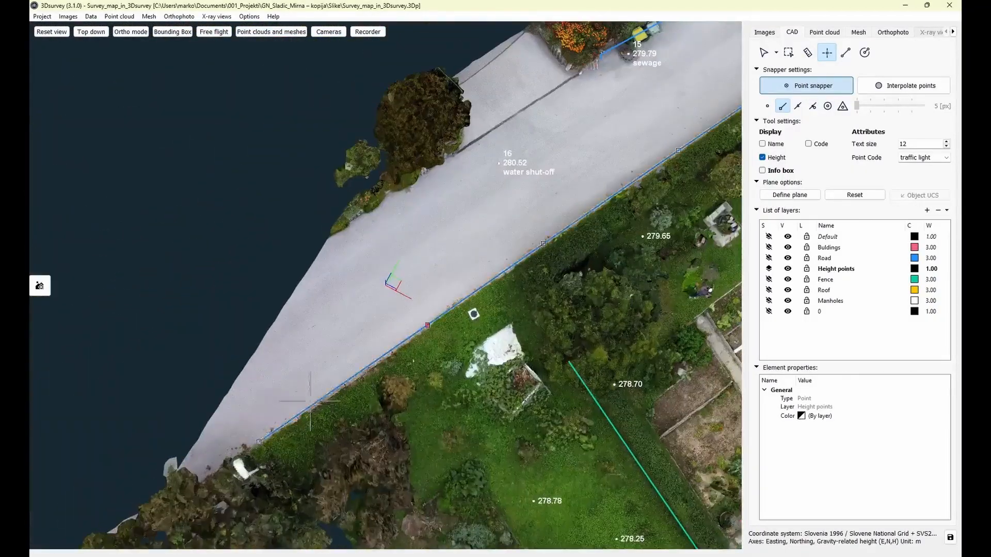
pyautogui.click(259, 442)
# Place height points on a middle vertex of the upper road's garden-side edge and on the opposite edge by the paved entrance.
pyautogui.moveTo(532, 239); pyautogui.dragTo(361, 388, button='middle')
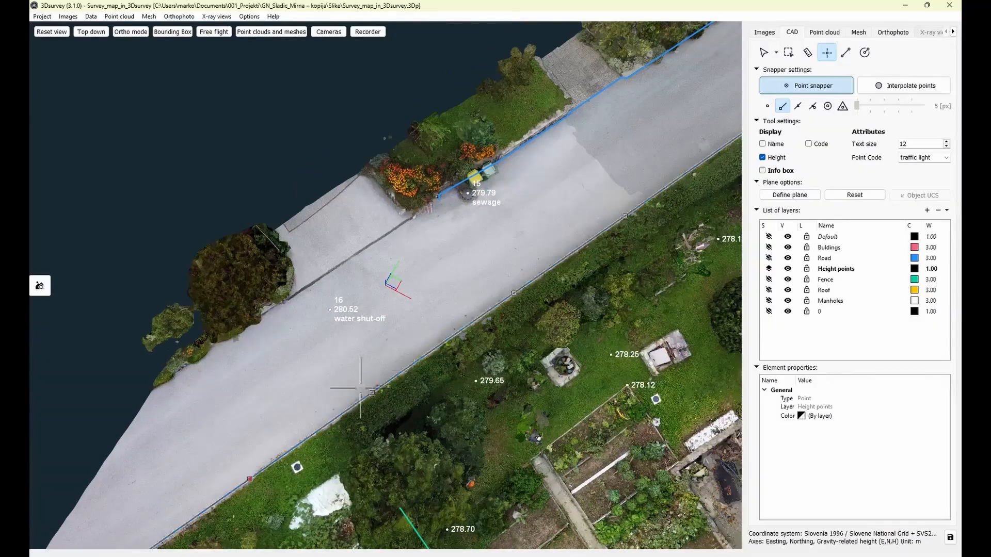
pyautogui.click(514, 293)
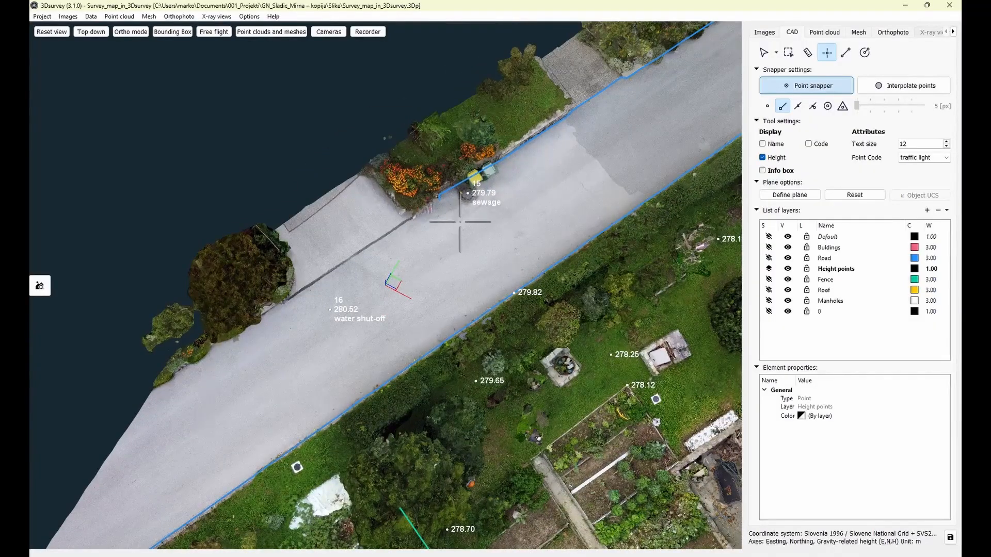
pyautogui.moveTo(579, 108); pyautogui.dragTo(400, 245, button='middle')
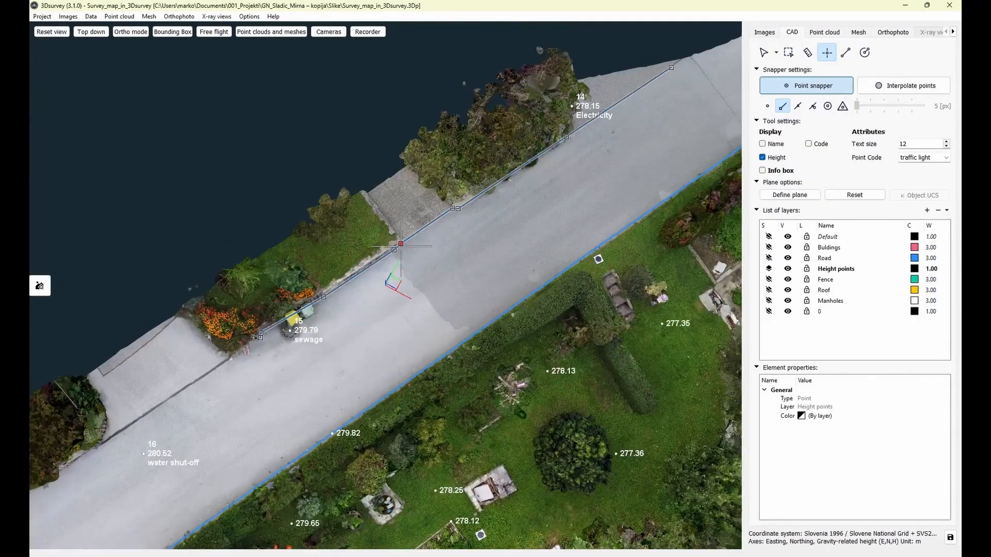
pyautogui.click(401, 243)
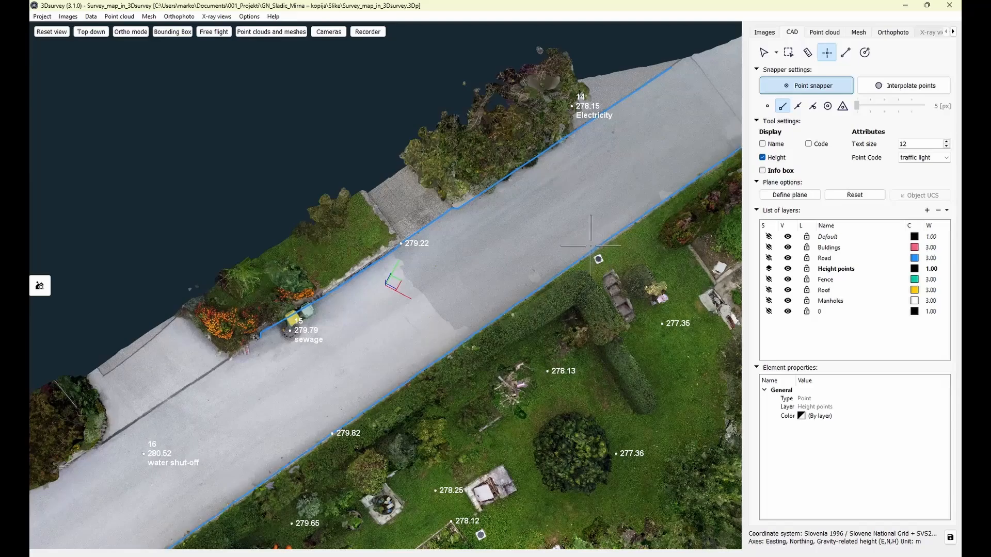
# Place a height point on the far end vertex of the upper road's garden-side edge, beyond the greenhouse.
pyautogui.moveTo(597, 244); pyautogui.dragTo(475, 289, button='middle')
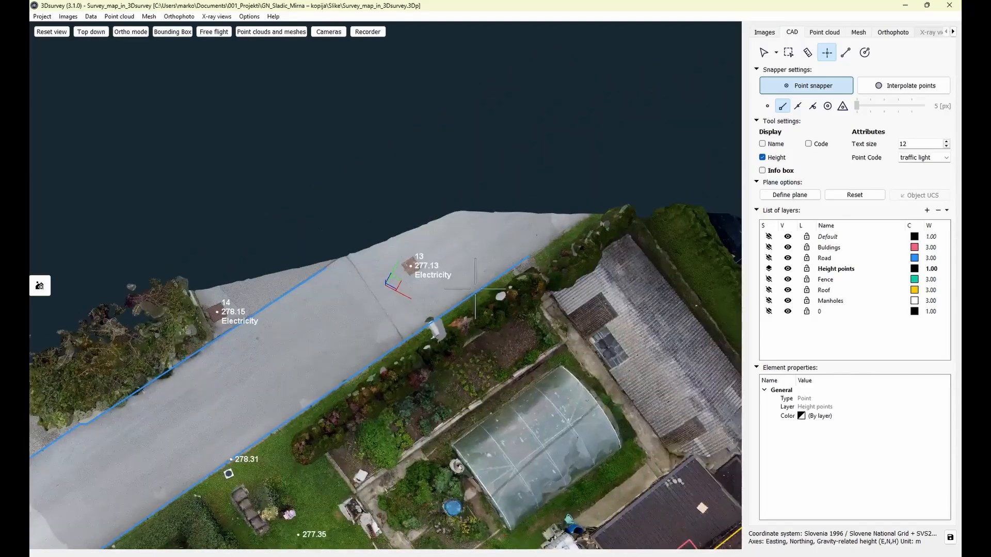
pyautogui.click(526, 255)
pyautogui.moveTo(262, 355); pyautogui.dragTo(427, 255, button='middle')
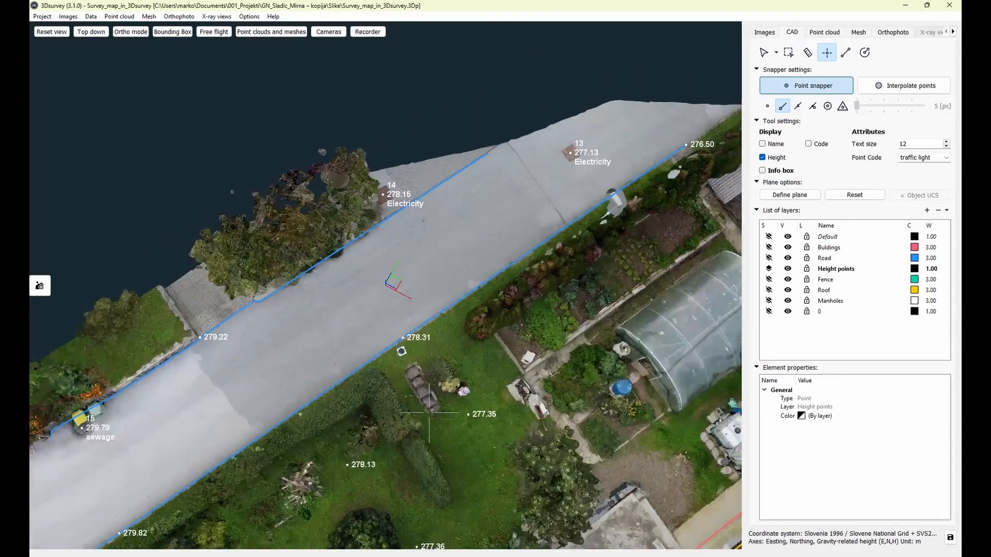
# Examine the height point coverage over the gardens, road edges and houses across the whole survey area.
pyautogui.moveTo(429, 413); pyautogui.dragTo(443, 299, button='middle')
pyautogui.scroll(3, 442, 299)
pyautogui.moveTo(507, 316); pyautogui.dragTo(533, 435)
pyautogui.moveTo(533, 435); pyautogui.dragTo(498, 237, button='middle')
pyautogui.moveTo(497, 237); pyautogui.dragTo(449, 340)
pyautogui.moveTo(491, 384); pyautogui.dragTo(320, 395)
pyautogui.moveTo(321, 394); pyautogui.dragTo(360, 306, button='middle')
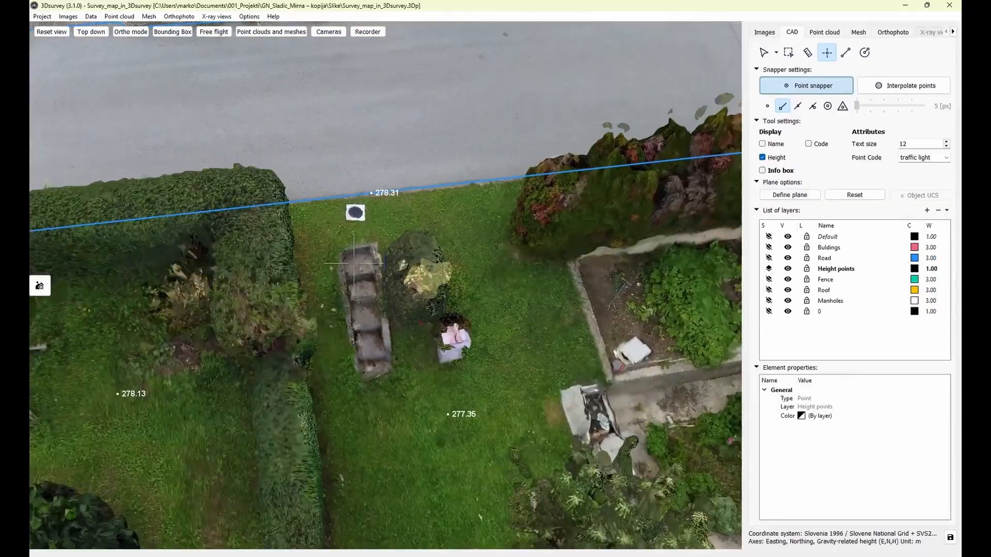
pyautogui.scroll(-2, 398, 318)
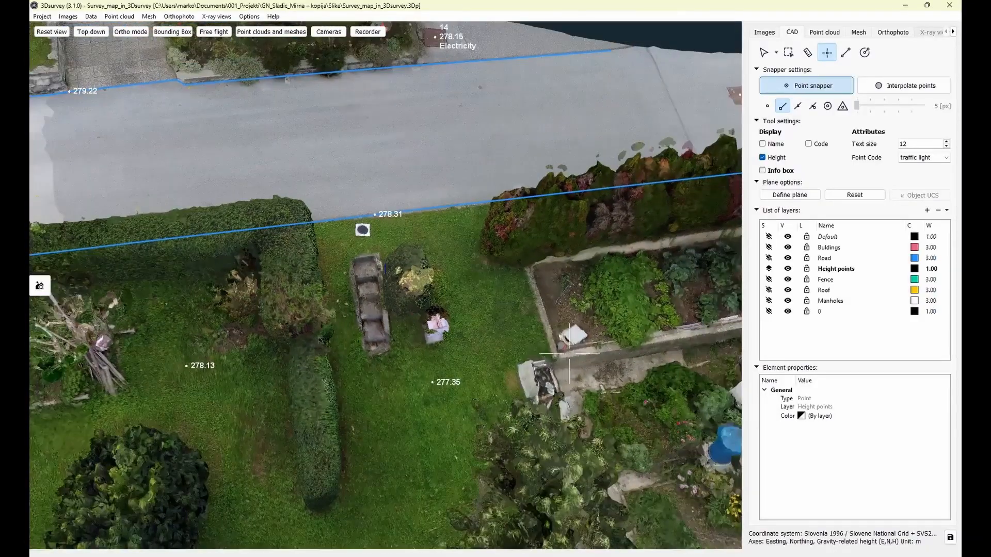
pyautogui.moveTo(689, 325); pyautogui.dragTo(505, 321, button='middle')
pyautogui.scroll(-3, 371, 263)
pyautogui.moveTo(454, 343); pyautogui.dragTo(957, 253, button='middle')
pyautogui.moveTo(376, 441); pyautogui.dragTo(390, 338, button='middle')
pyautogui.scroll(-3, 512, 295)
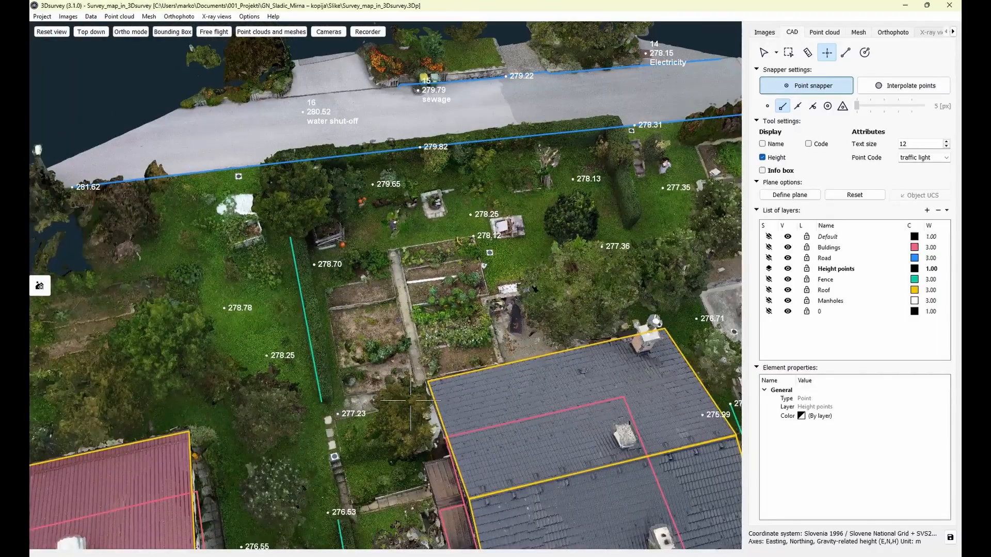
pyautogui.scroll(-6, 410, 400)
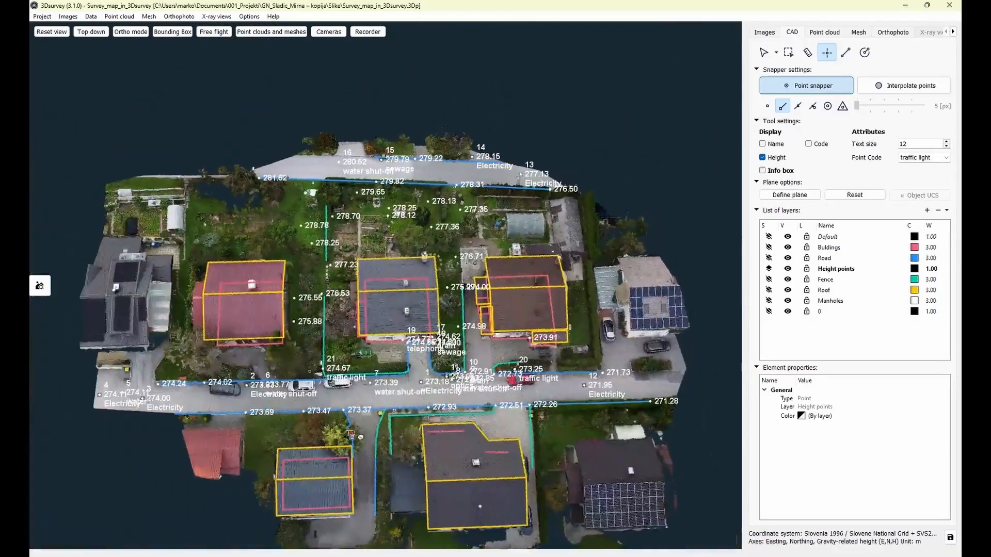
pyautogui.scroll(2, 393, 438)
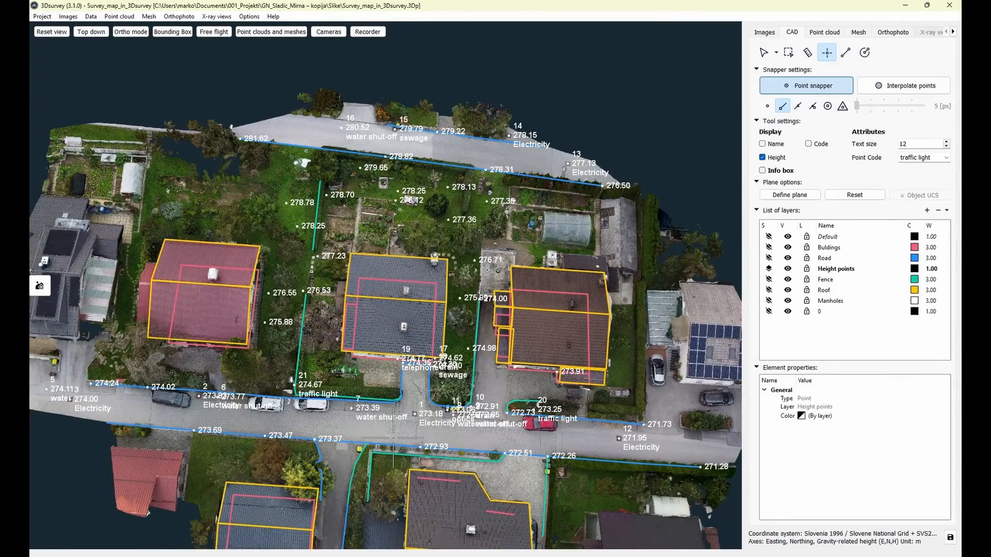
pyautogui.scroll(-1, 395, 312)
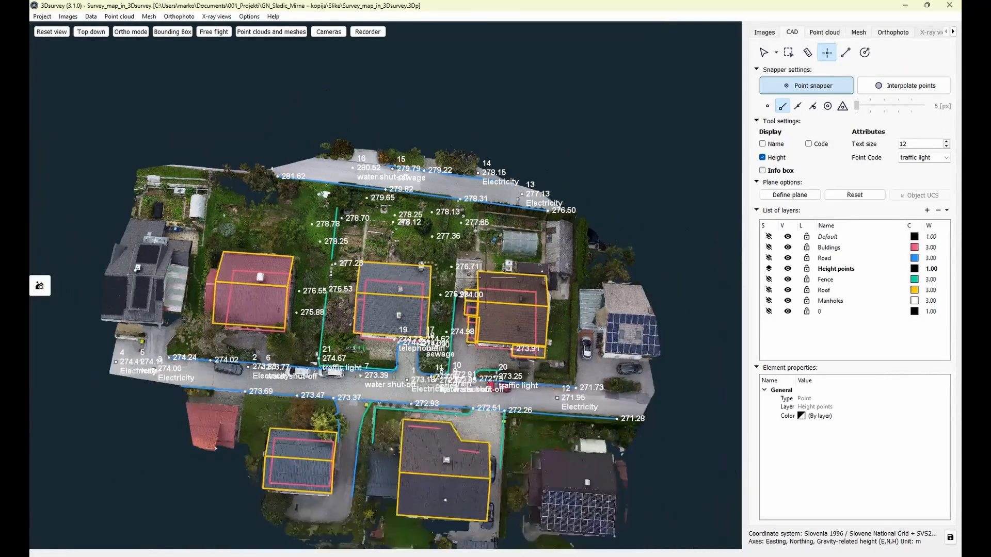
pyautogui.scroll(3, 395, 311)
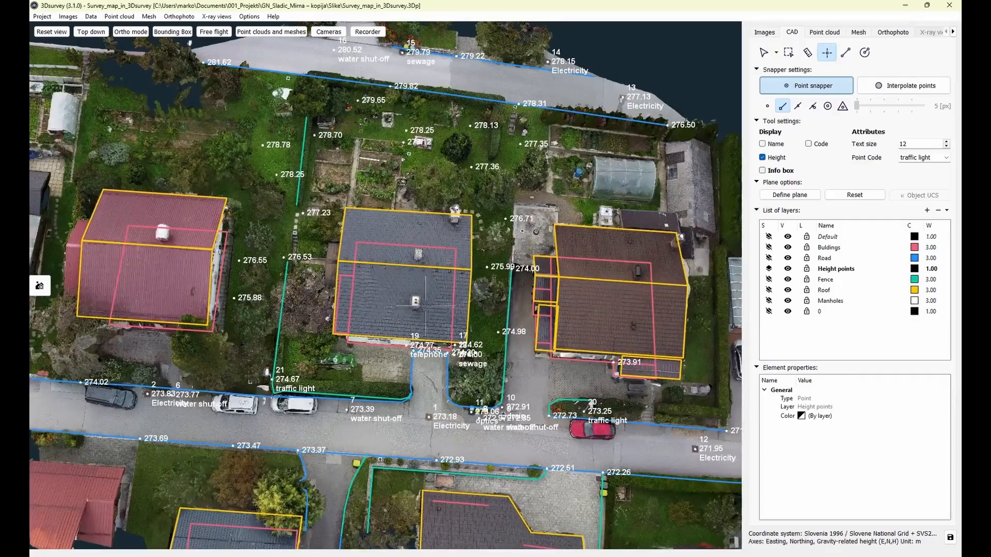
# Show the contour lines Contour Lines_1-simplified together with the CAD drawing.
pyautogui.click(953, 32)
pyautogui.click(953, 31)
pyautogui.click(953, 32)
pyautogui.click(916, 32)
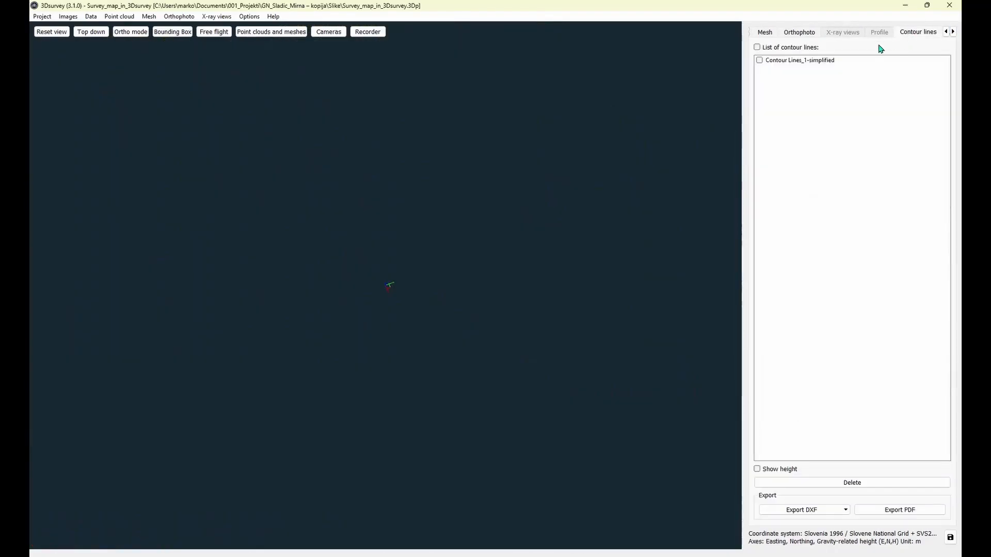
pyautogui.click(759, 60)
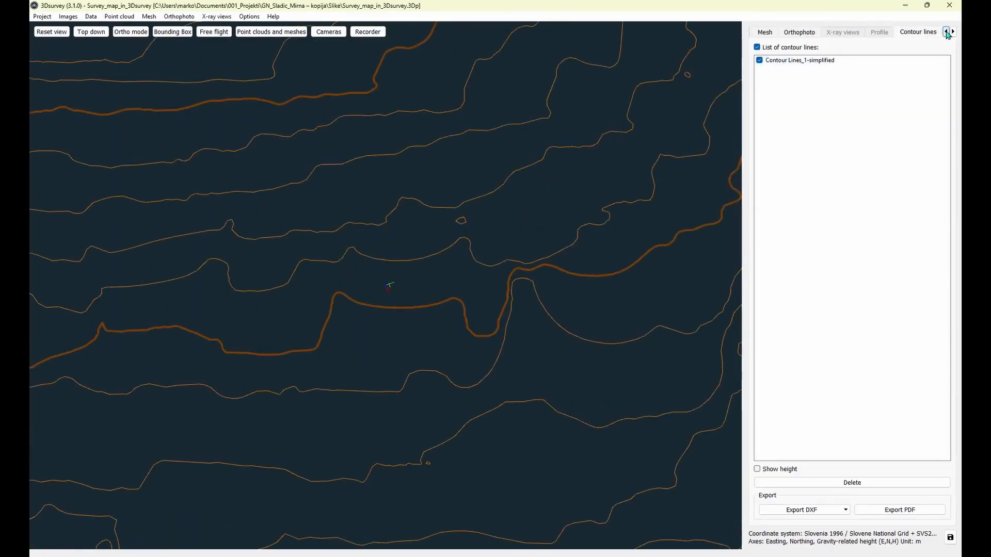
pyautogui.click(946, 32)
pyautogui.click(946, 32)
pyautogui.click(792, 32)
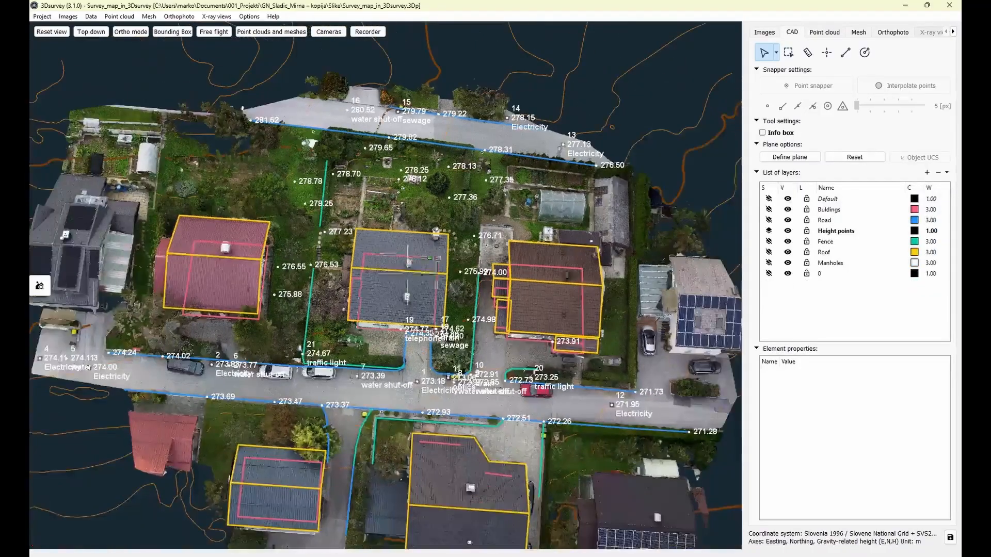
# Hide the full 3D mesh PointCloud_2025_03_19-07_01_00_clip, keeping the CAD data and contour lines displayed.
pyautogui.moveTo(408, 258); pyautogui.dragTo(402, 263)
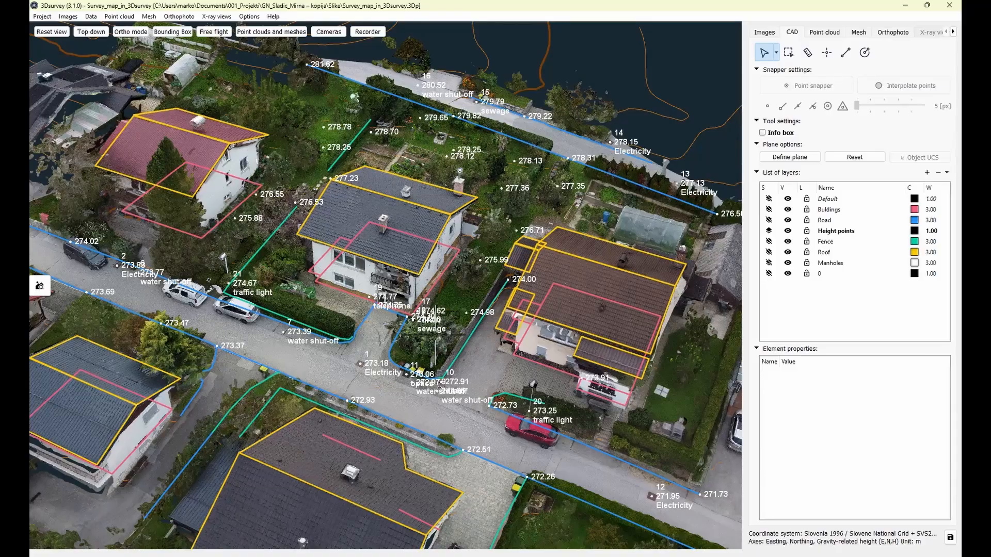
pyautogui.scroll(-3, 439, 389)
pyautogui.moveTo(439, 389); pyautogui.dragTo(460, 317)
pyautogui.scroll(3, 444, 392)
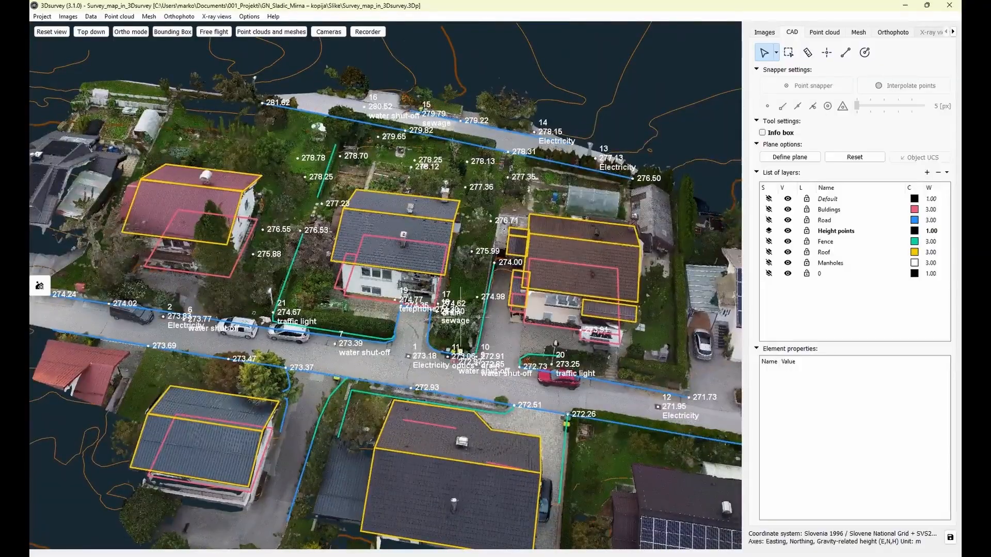
pyautogui.click(858, 31)
pyautogui.click(778, 85)
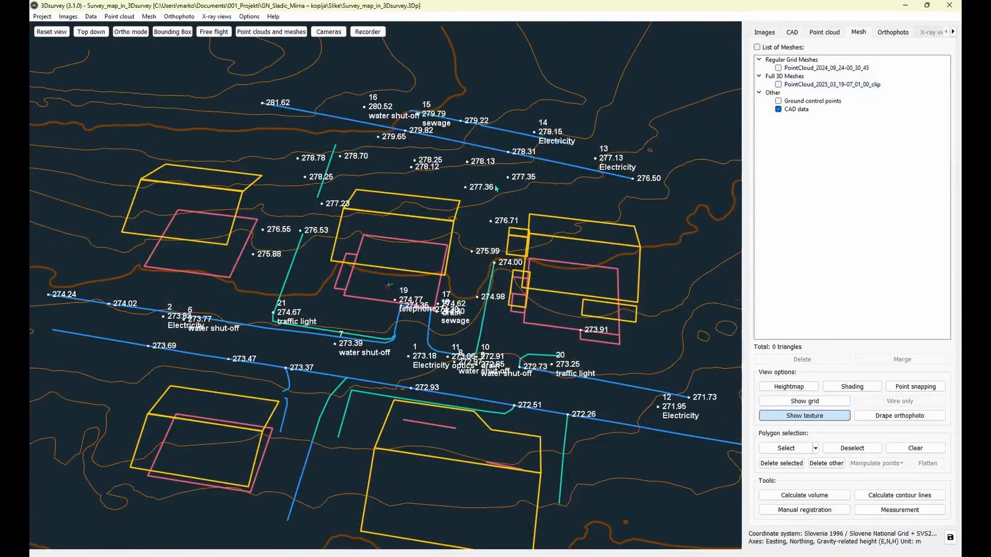
pyautogui.moveTo(266, 286); pyautogui.dragTo(396, 340)
pyautogui.scroll(5, 419, 408)
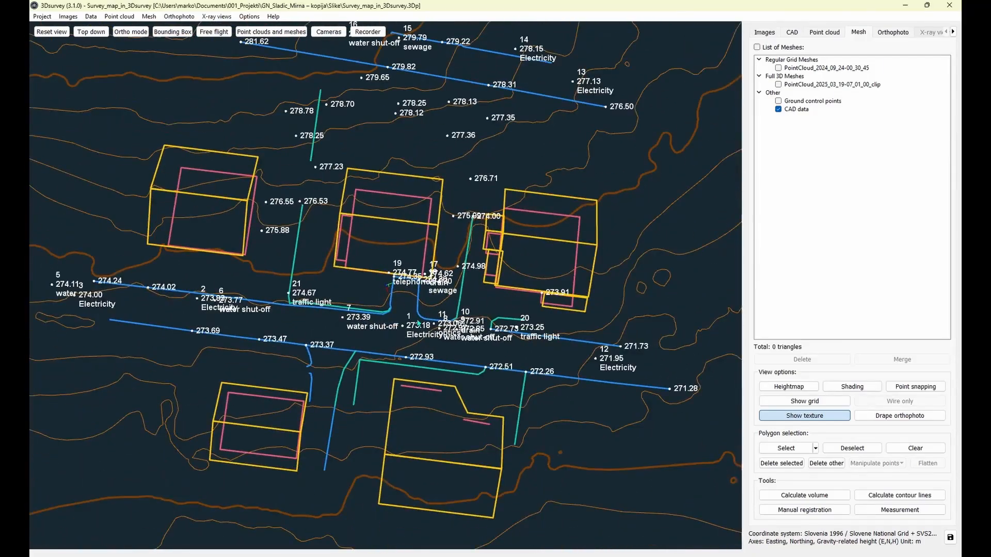
# Select all points similar to one height point and set their font size to 10.
pyautogui.click(791, 32)
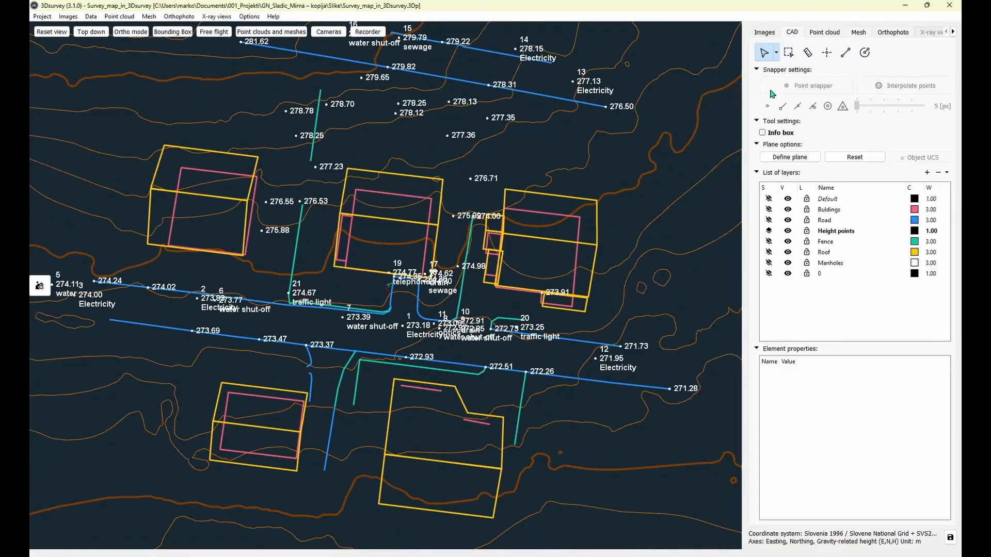
pyautogui.click(500, 115)
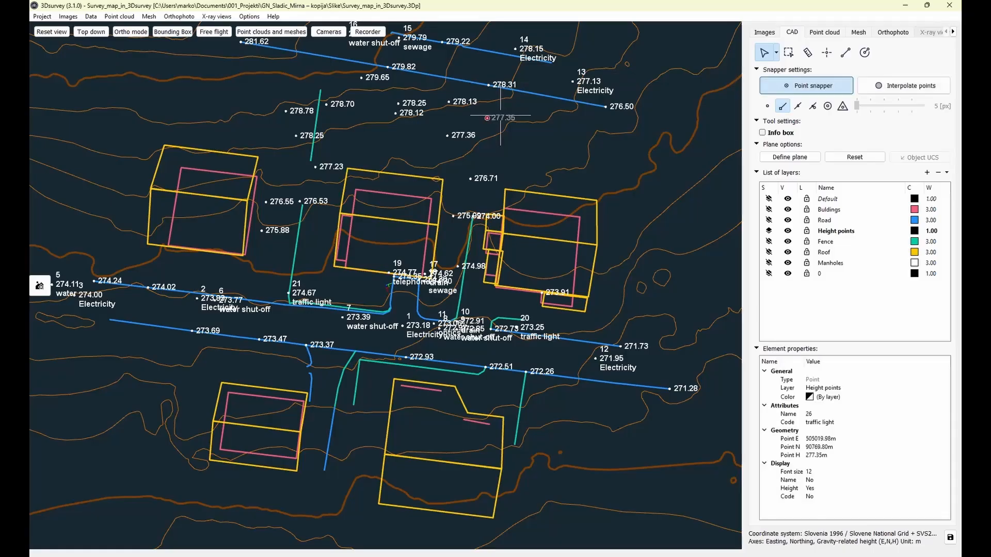
pyautogui.click(777, 54)
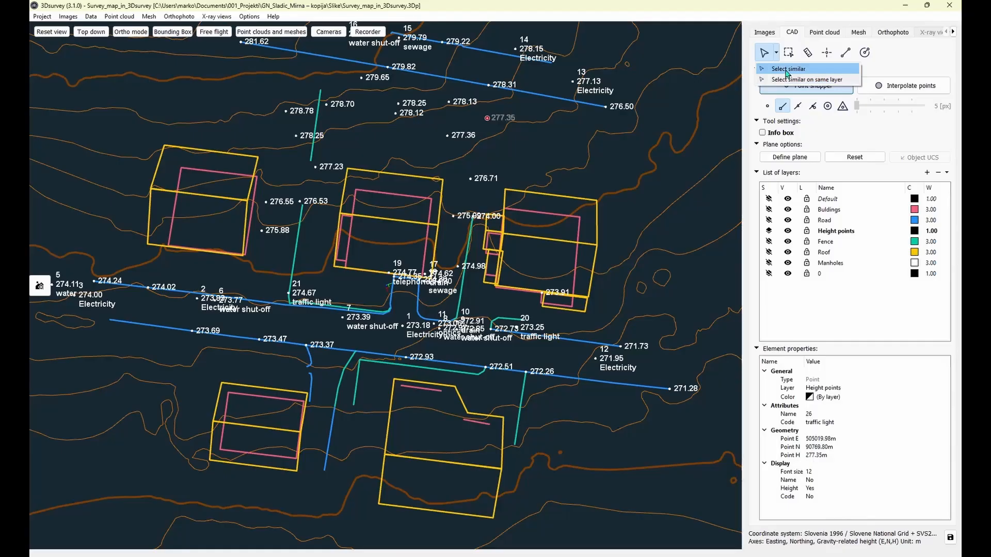
pyautogui.click(787, 71)
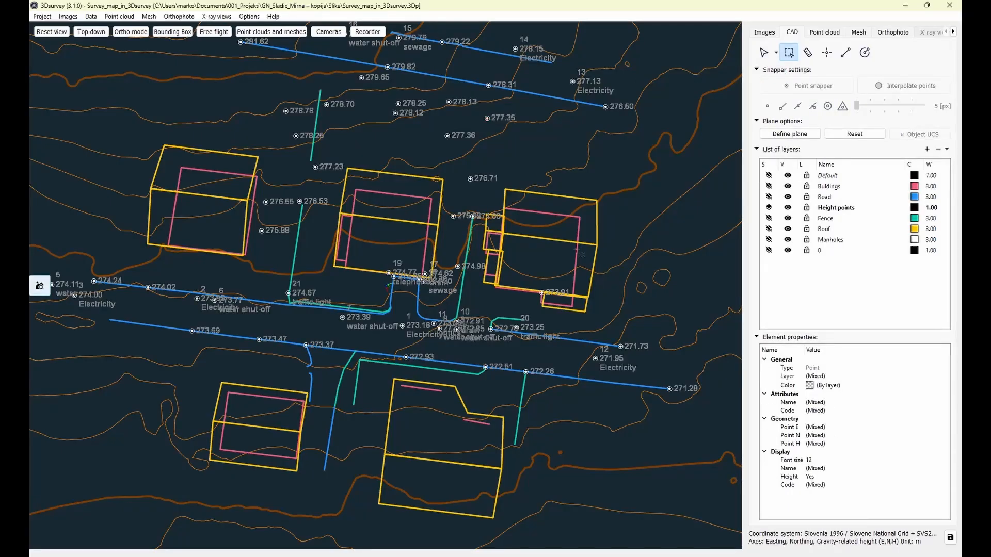
pyautogui.doubleClick(822, 458)
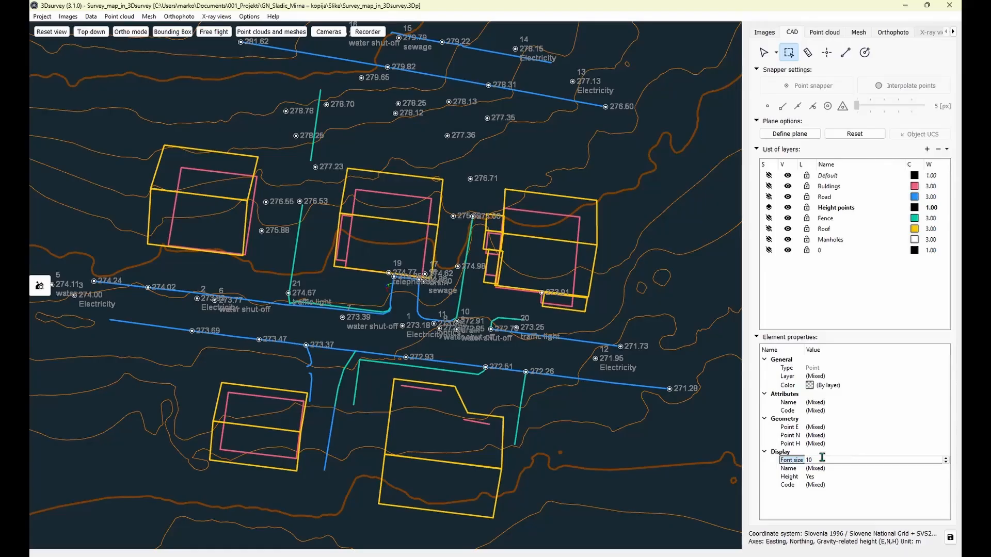
pyautogui.press('Return')
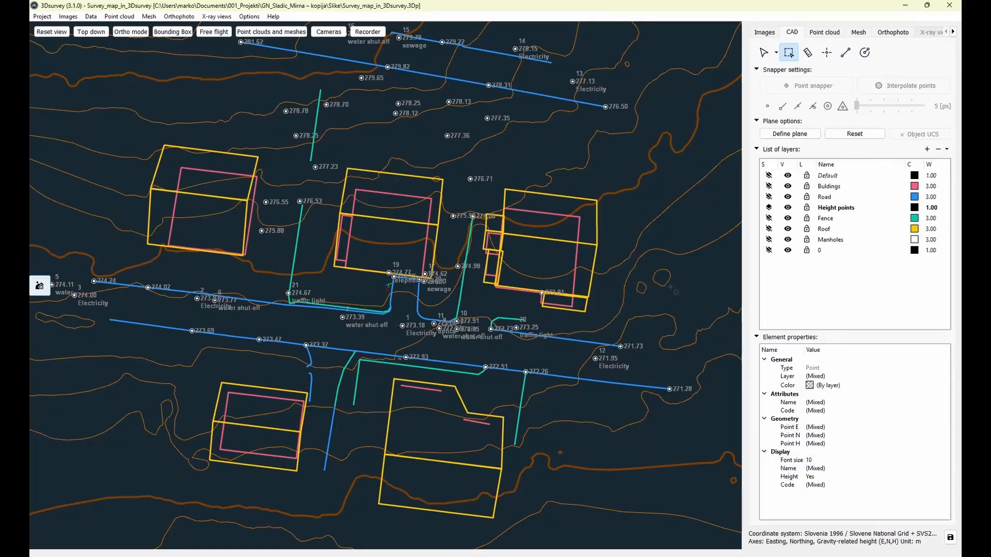
pyautogui.press('Escape')
pyautogui.press('Escape')
# Review the drawing with the resized point labels and save the project.
pyautogui.scroll(-1, 323, 336)
pyautogui.moveTo(290, 332); pyautogui.dragTo(396, 359, button='middle')
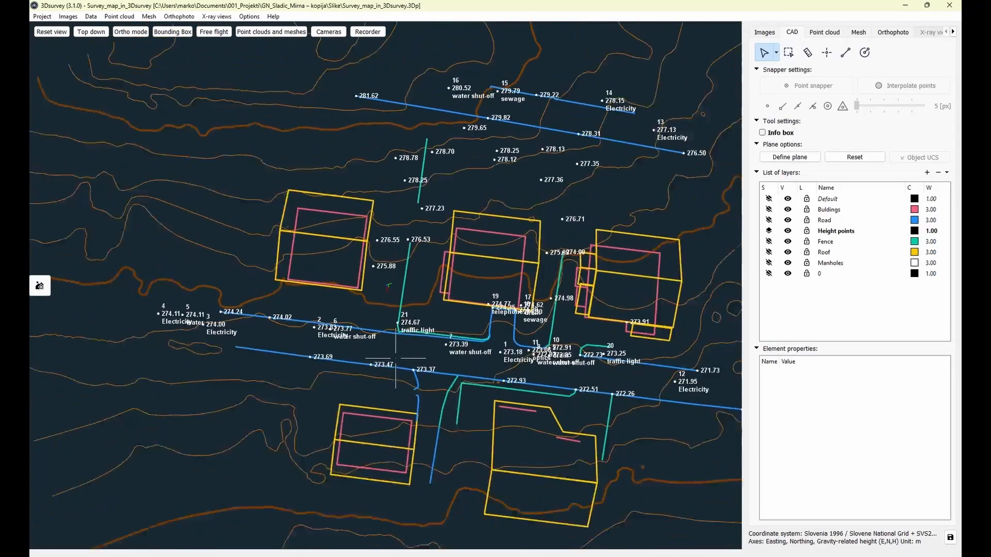
pyautogui.scroll(5, 395, 358)
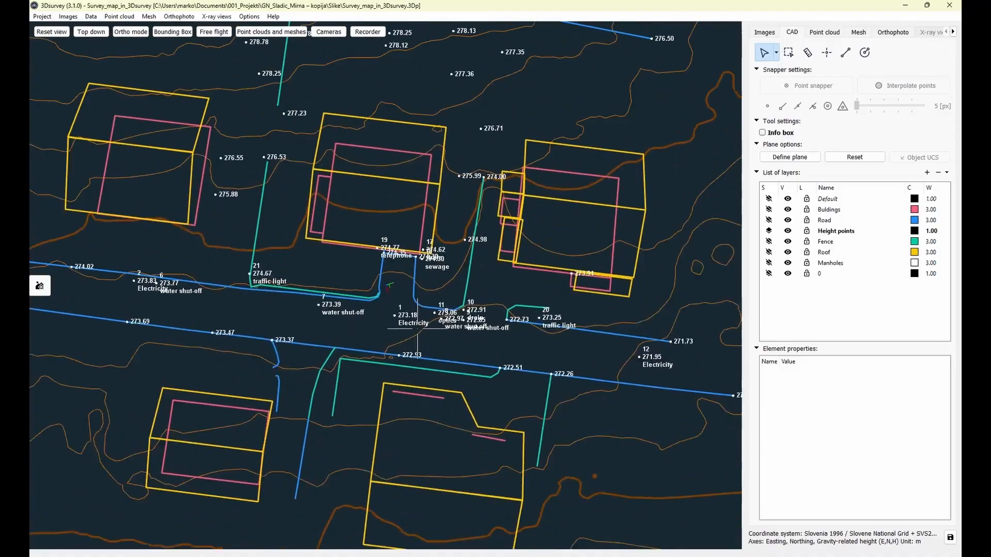
pyautogui.scroll(-3, 416, 328)
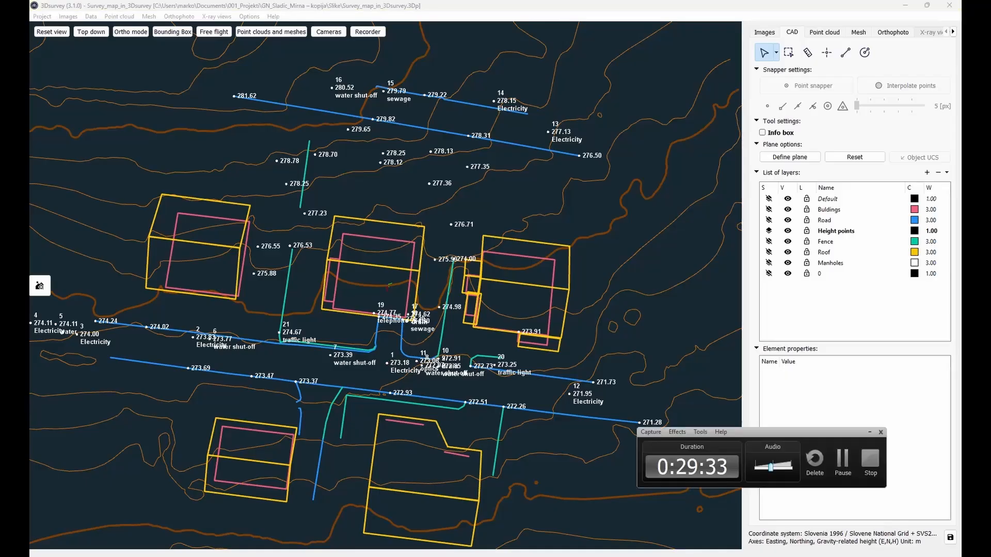
pyautogui.click(845, 467)
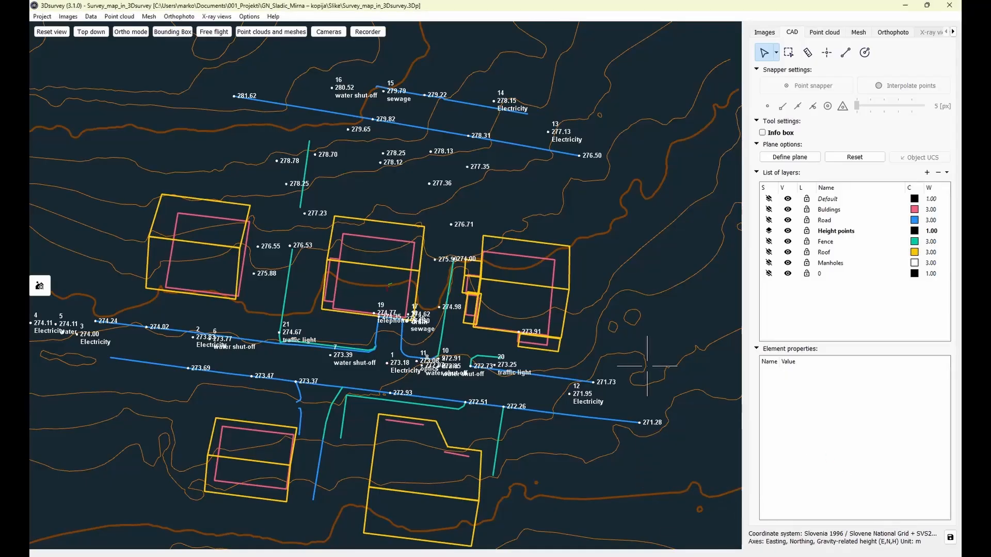
pyautogui.scroll(-3, 647, 366)
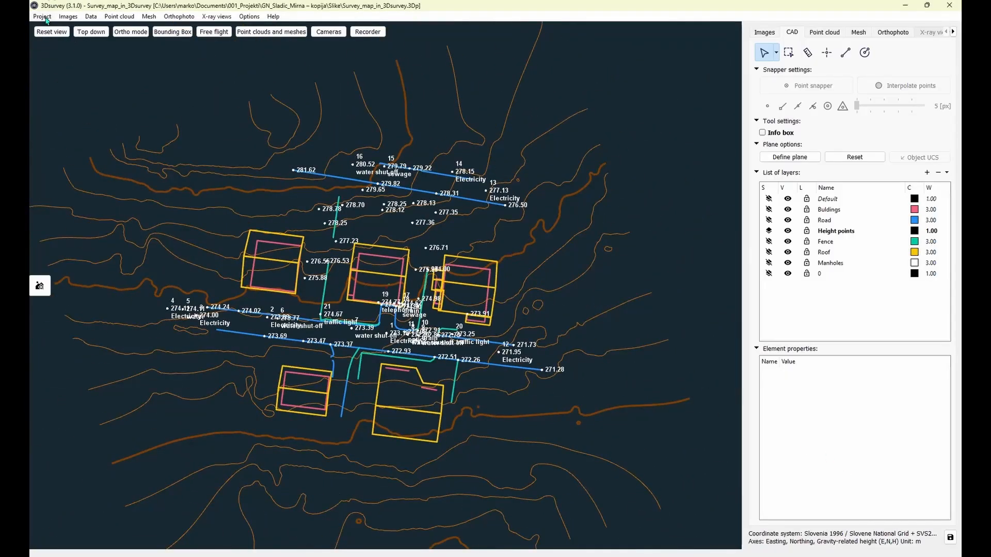
pyautogui.click(46, 16)
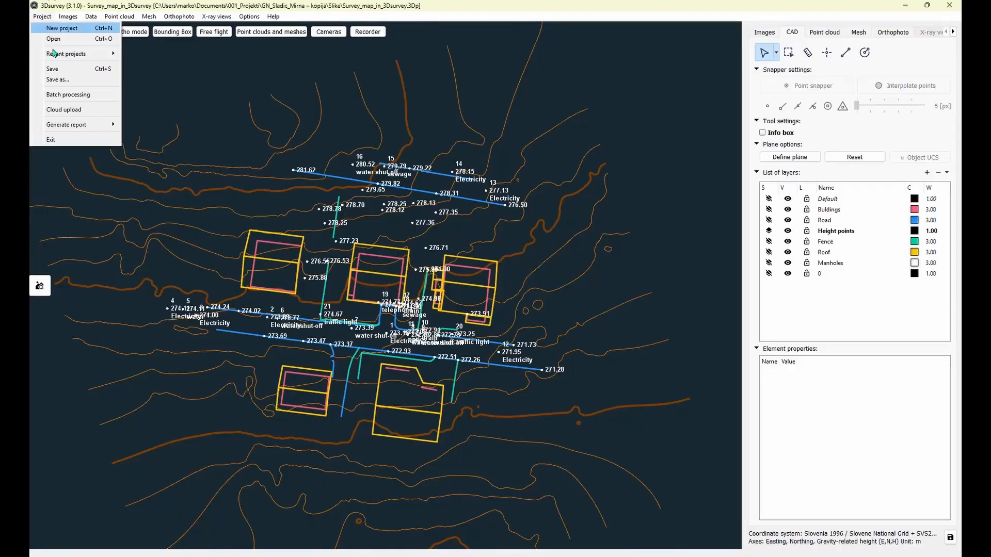
pyautogui.click(65, 69)
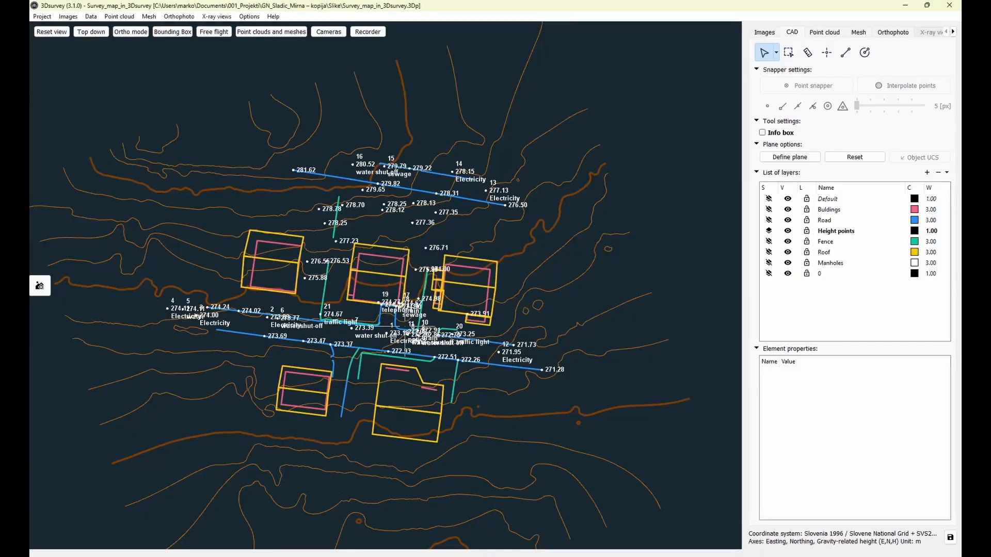
# Load an external CAD file into the survey drawing.
pyautogui.moveTo(423, 310); pyautogui.dragTo(432, 357)
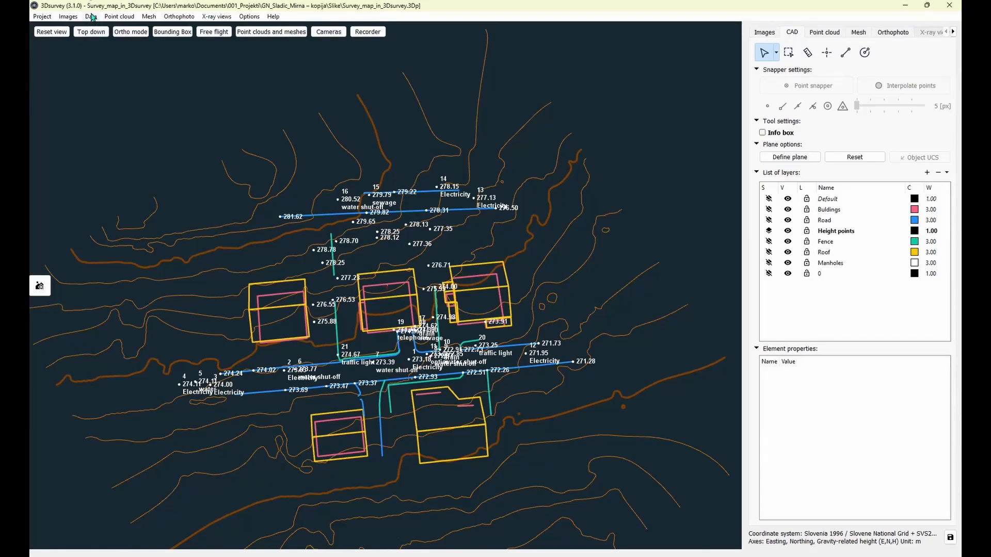
pyautogui.click(92, 17)
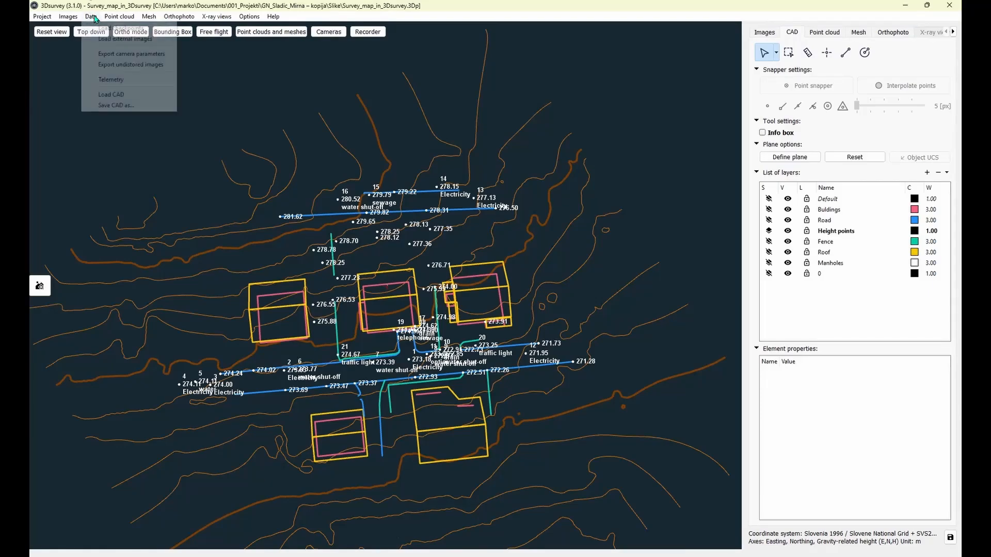
pyautogui.click(109, 95)
pyautogui.doubleClick(279, 162)
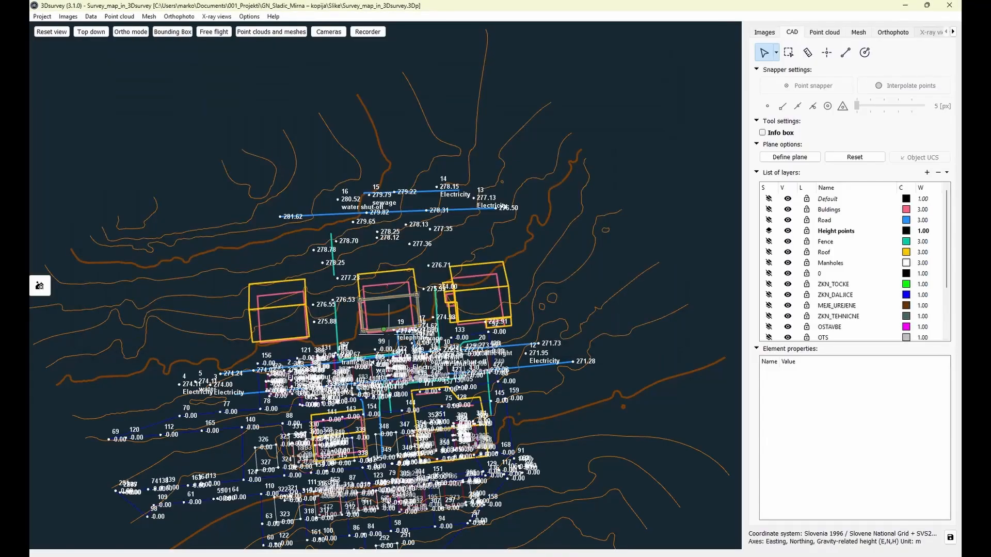
# Examine from the side how the imported CAD data sits in height relative to the survey drawing.
pyautogui.scroll(-5, 388, 310)
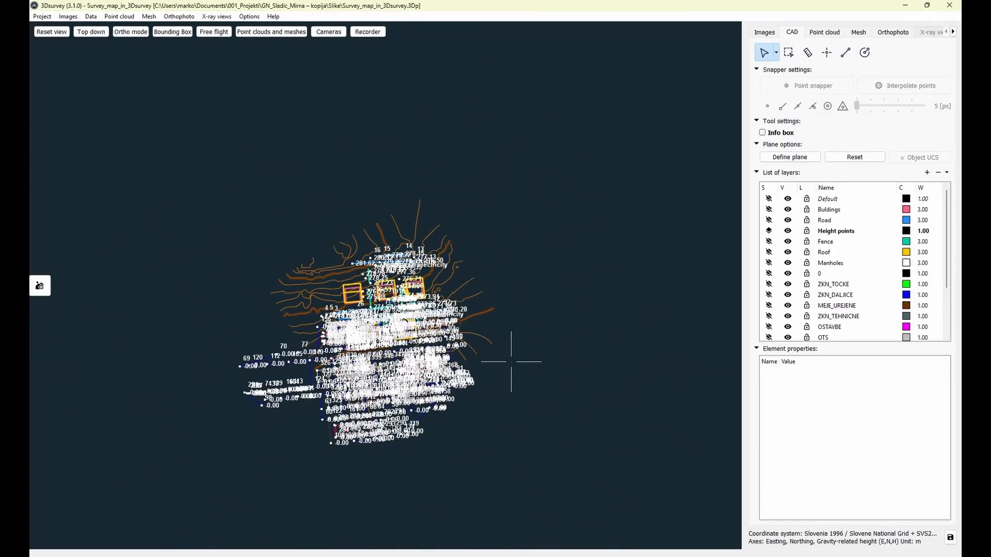
pyautogui.scroll(-2, 511, 361)
pyautogui.moveTo(497, 387); pyautogui.dragTo(467, 280)
pyautogui.moveTo(418, 405); pyautogui.dragTo(436, 340, button='middle')
pyautogui.scroll(4, 435, 340)
pyautogui.scroll(-2, 423, 387)
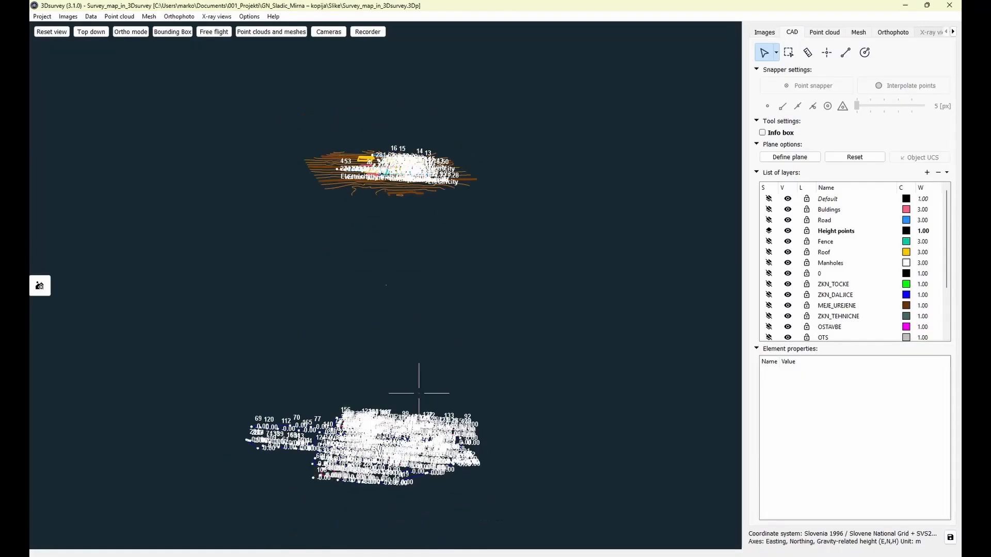
pyautogui.scroll(-3, 419, 393)
pyautogui.scroll(5, 419, 394)
pyautogui.moveTo(413, 427); pyautogui.dragTo(420, 327, button='middle')
pyautogui.scroll(6, 427, 445)
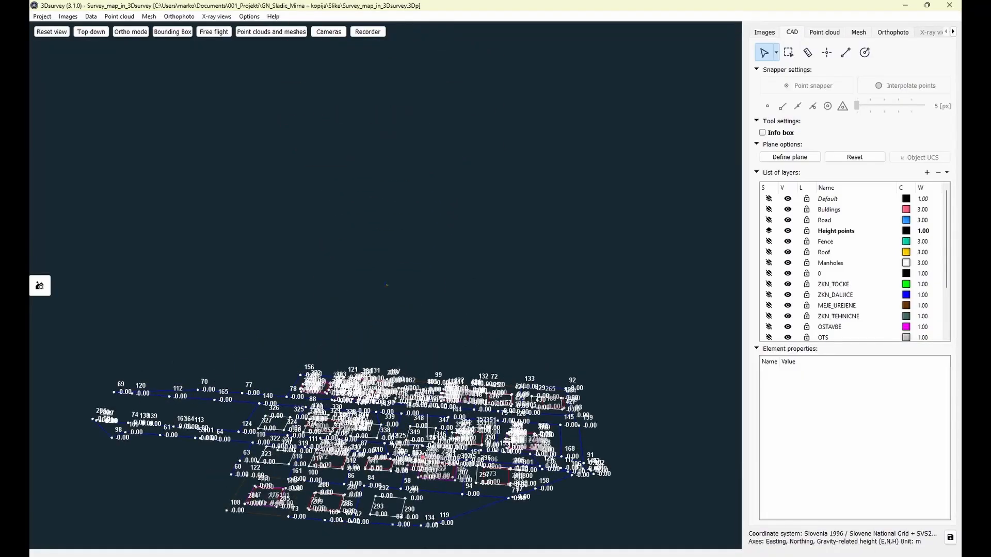
# Hide the imported layers ZKN_TOCKE, ZKN_TEHNICNE and OTS, toggling layer visibility to check what each one contains.
pyautogui.scroll(-4, 378, 459)
pyautogui.moveTo(443, 422); pyautogui.dragTo(445, 522)
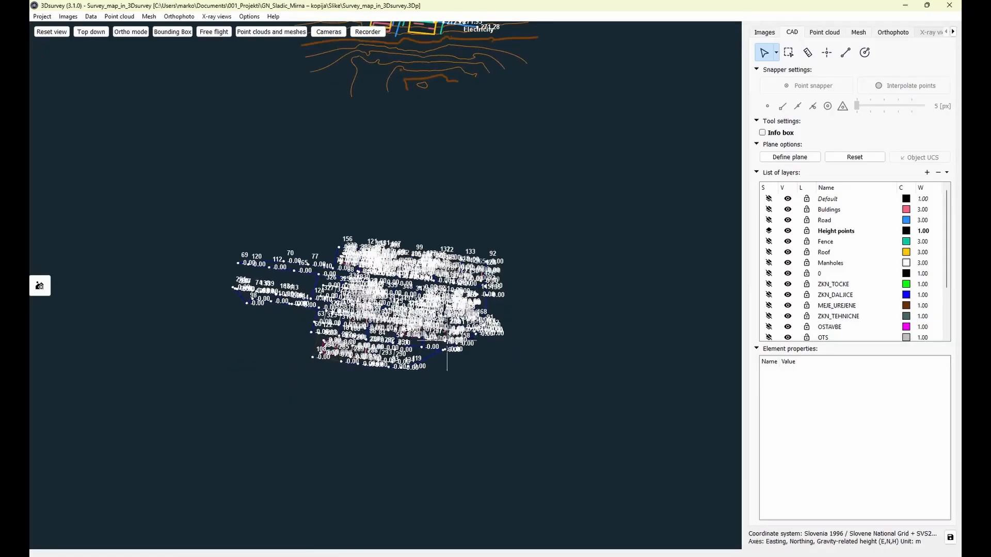
pyautogui.scroll(-2, 871, 286)
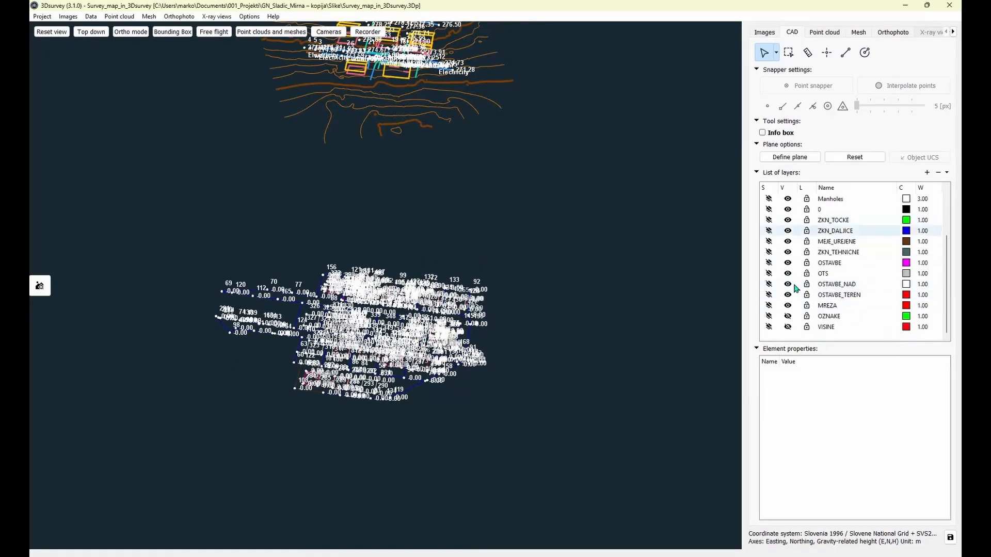
pyautogui.click(788, 221)
pyautogui.click(788, 231)
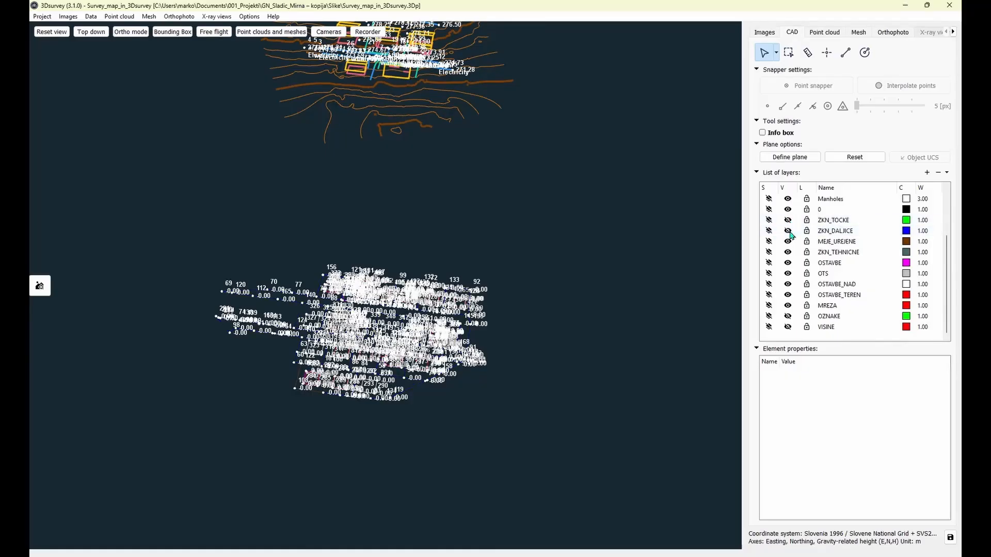
pyautogui.click(788, 232)
pyautogui.click(789, 243)
pyautogui.click(788, 242)
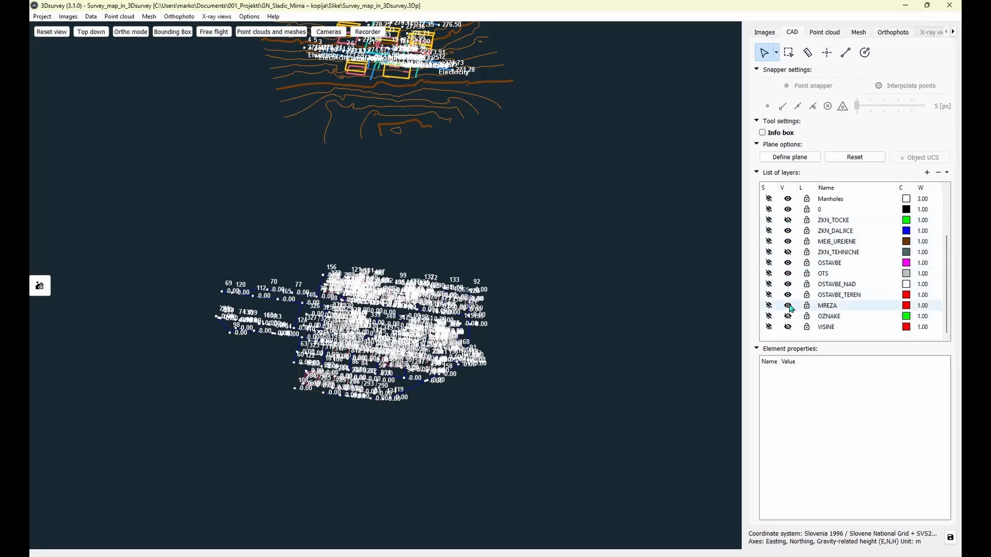
pyautogui.click(786, 274)
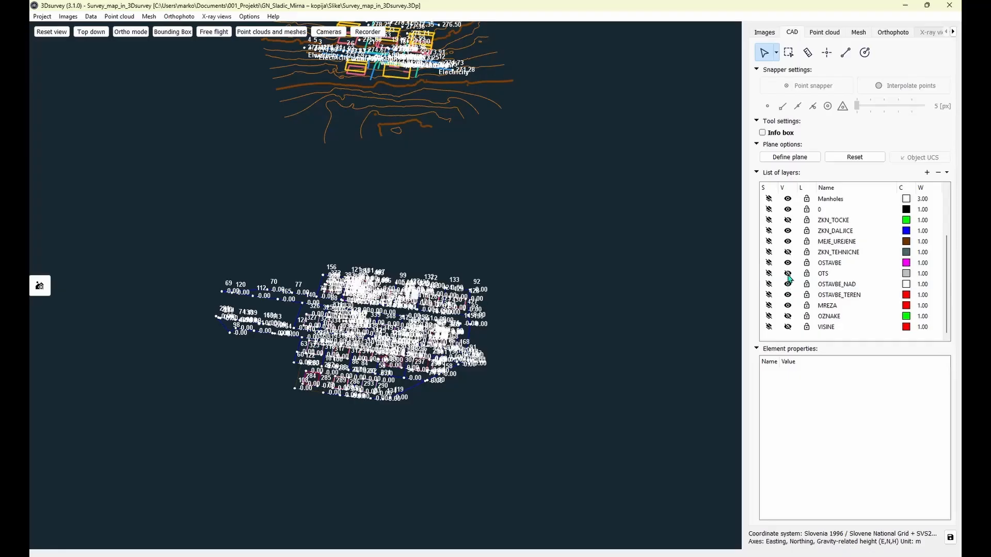
pyautogui.click(786, 275)
pyautogui.click(787, 274)
# Check the contents of ZKN_DALJICE and OSTAVBE_TEREN, and hide the layers OSTAVBE_NAD, MREZA and 0.
pyautogui.scroll(5, 490, 379)
pyautogui.scroll(4, 490, 379)
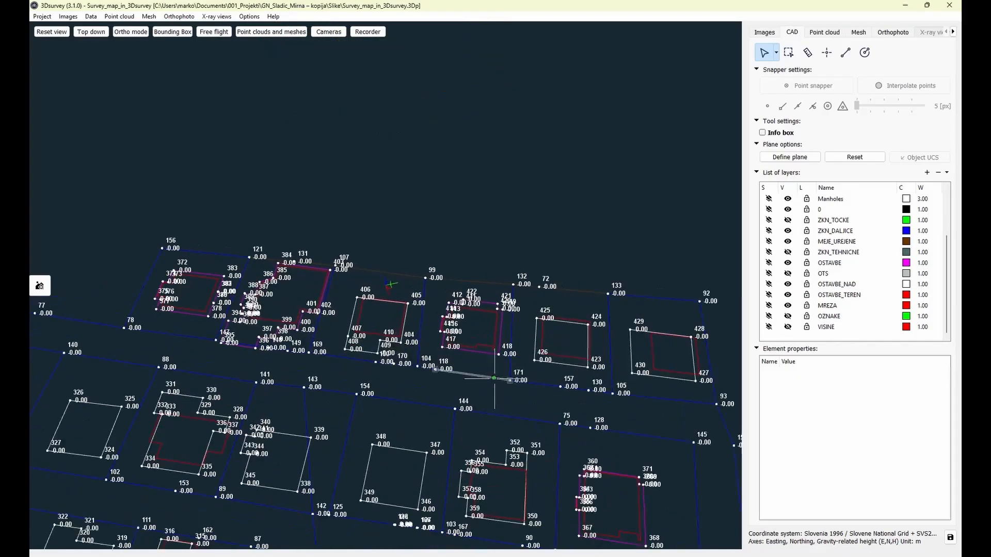
pyautogui.click(787, 232)
pyautogui.click(787, 232)
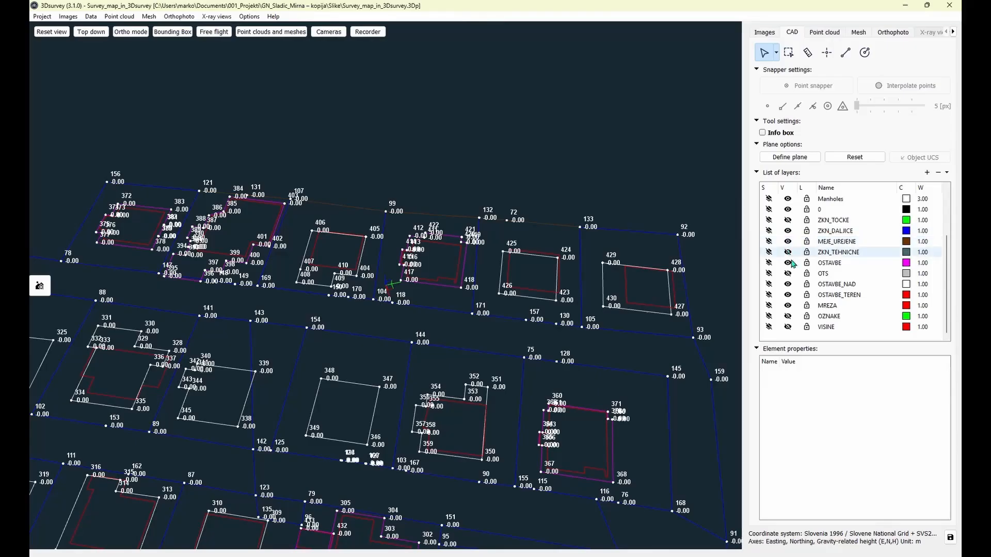
pyautogui.click(788, 273)
pyautogui.click(787, 285)
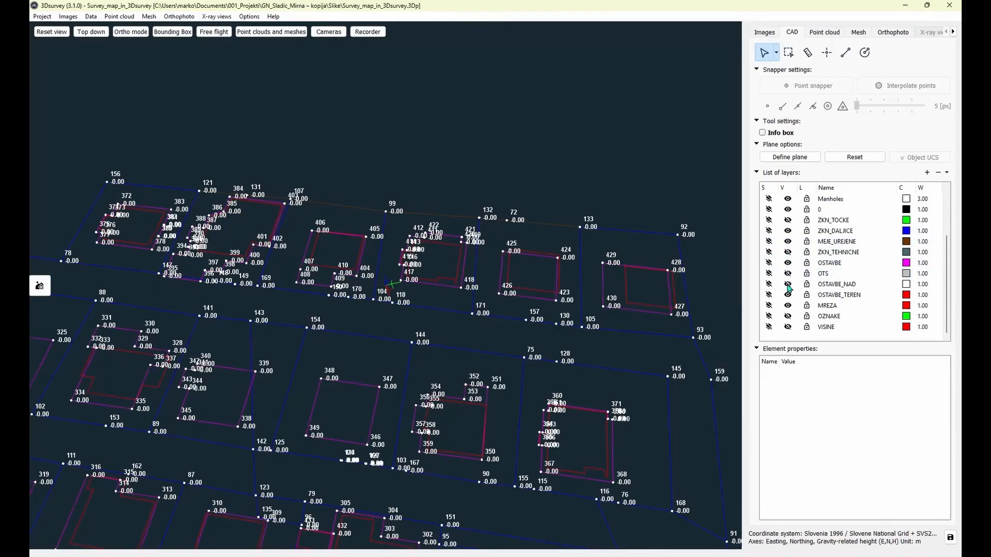
pyautogui.click(787, 296)
pyautogui.click(788, 296)
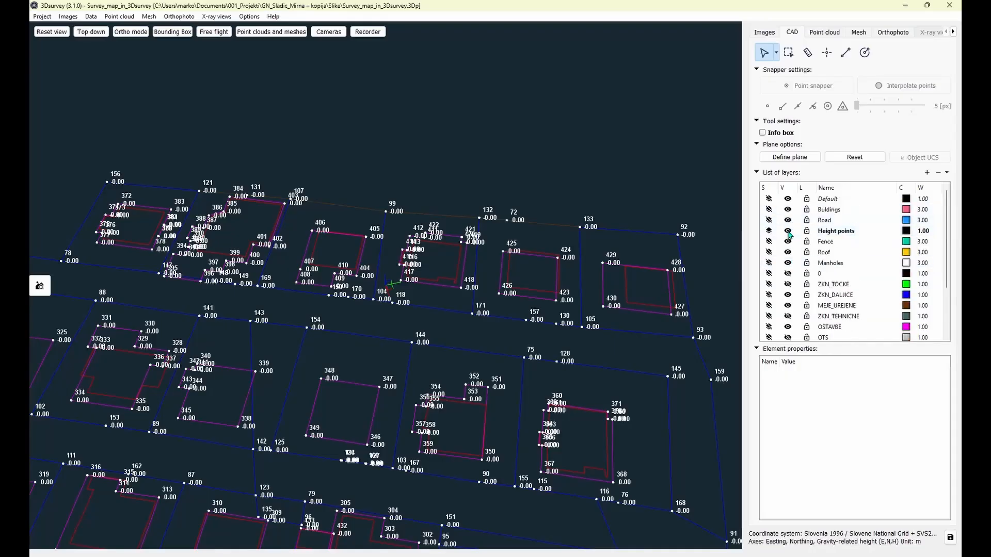
# Identify which layer the imported numbered points belong to by selecting point 92, and hide the Default layer.
pyautogui.scroll(-1, 790, 234)
pyautogui.click(689, 234)
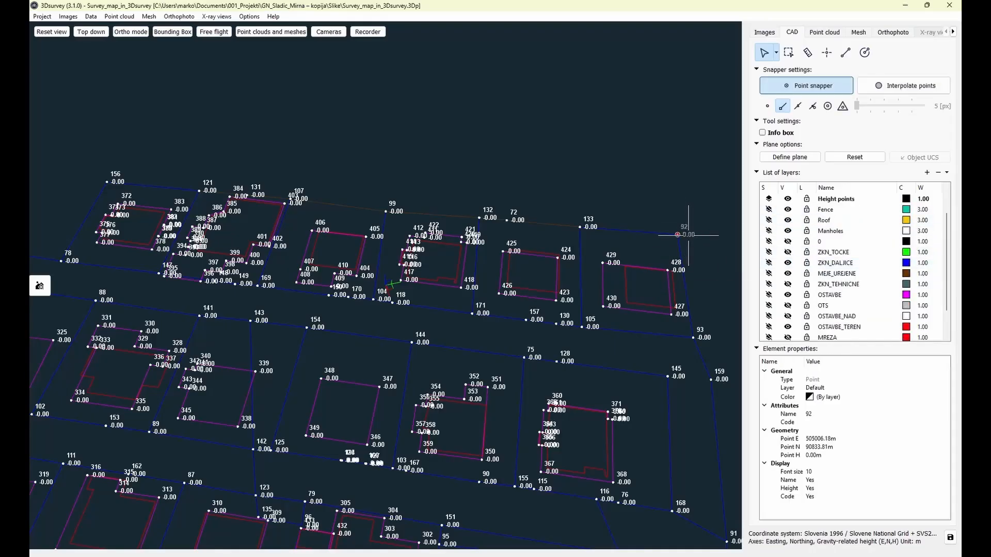
pyautogui.scroll(1, 800, 238)
pyautogui.click(787, 199)
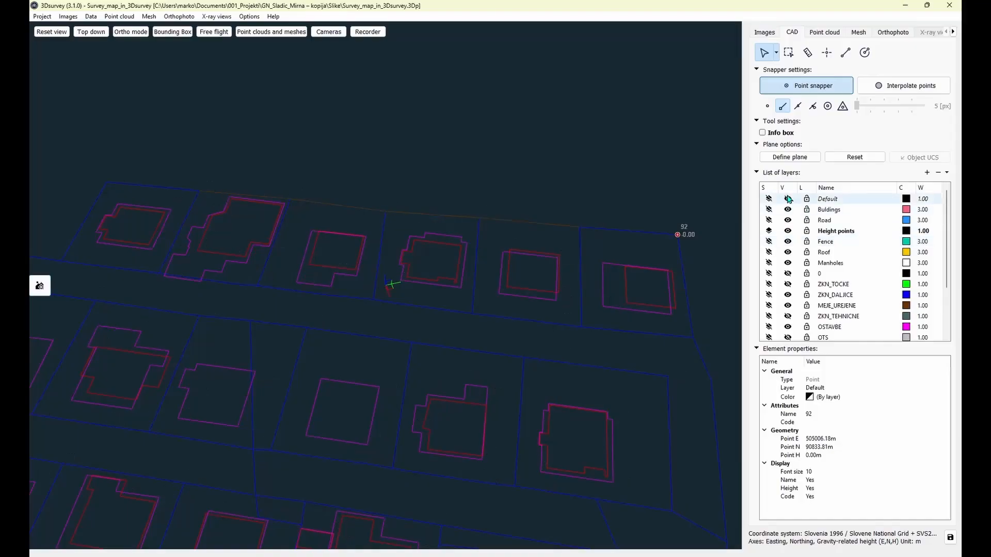
pyautogui.scroll(-1, 706, 186)
pyautogui.press('Escape')
# Change the line color of the ZKN_DALJICE layer to light magenta.
pyautogui.scroll(-2, 429, 230)
pyautogui.moveTo(437, 253); pyautogui.dragTo(314, 356)
pyautogui.moveTo(381, 337); pyautogui.dragTo(309, 298, button='middle')
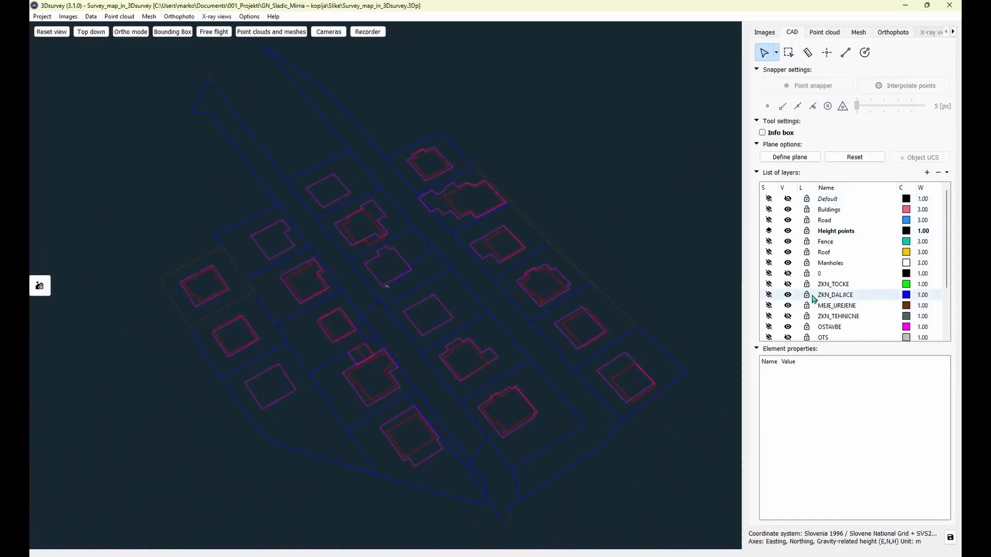
pyautogui.click(906, 295)
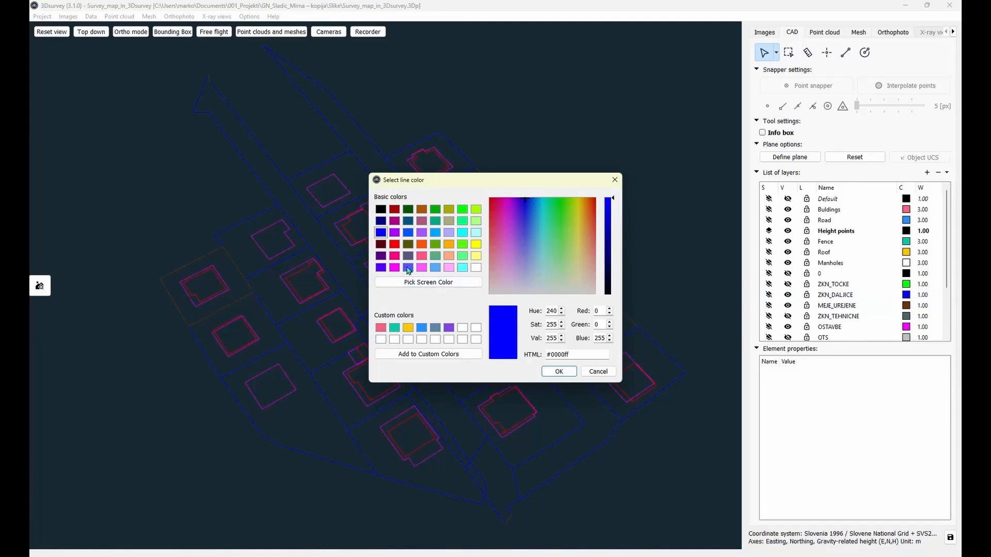
pyautogui.click(424, 269)
pyautogui.click(558, 372)
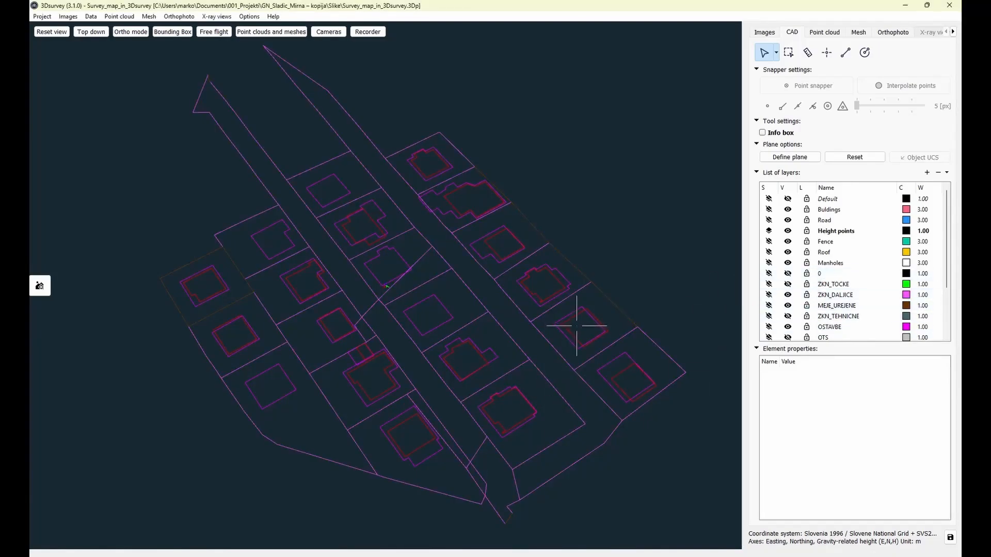
# Set the line width of the OSTAVBE layer to 3.00.
pyautogui.scroll(-2, 842, 292)
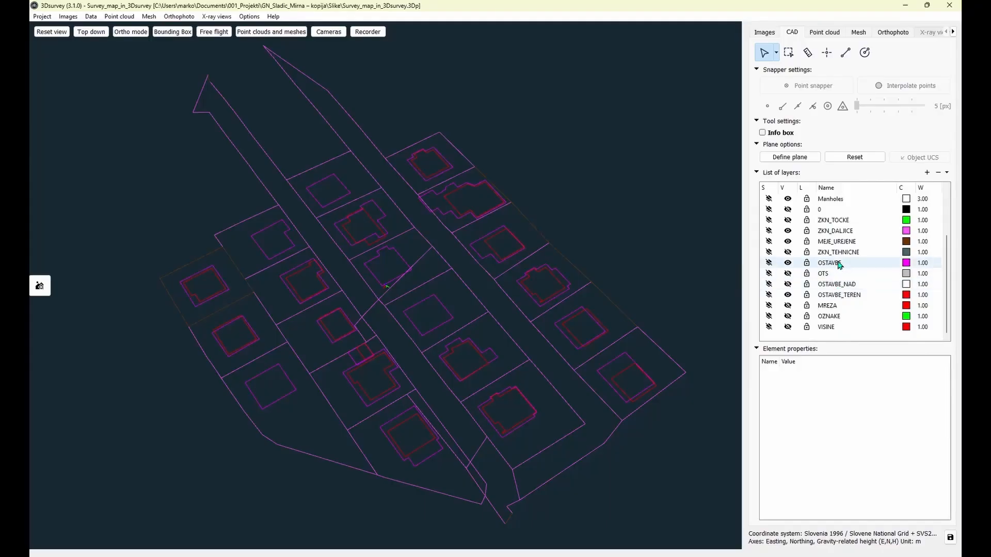
pyautogui.click(788, 264)
pyautogui.doubleClick(922, 264)
pyautogui.click(937, 261)
pyautogui.click(937, 261)
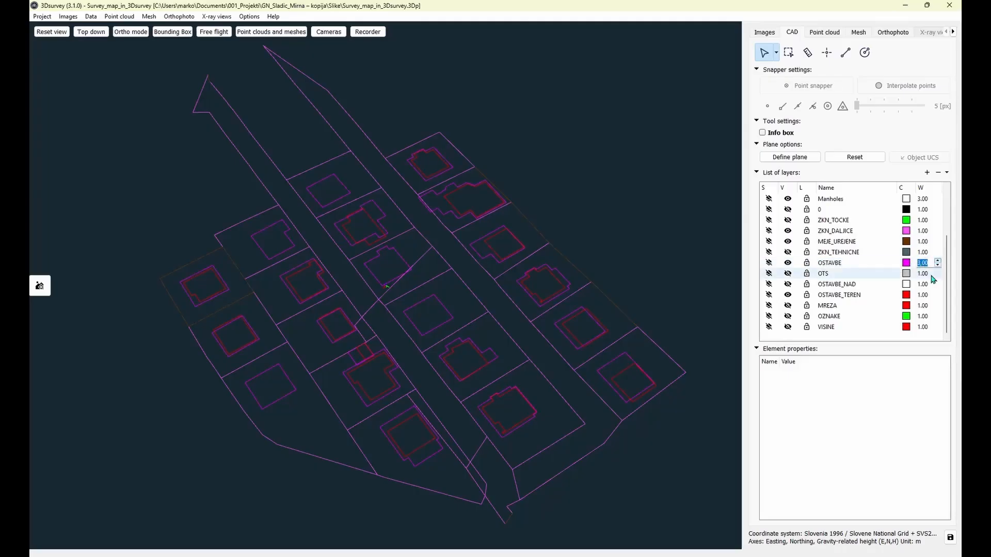
pyautogui.click(931, 275)
# Examine from above how the imported parcel and building outlines overlay the survey drawing.
pyautogui.scroll(1, 511, 323)
pyautogui.moveTo(493, 342); pyautogui.dragTo(312, 183, button='middle')
pyautogui.click(91, 32)
pyautogui.scroll(5, 192, 82)
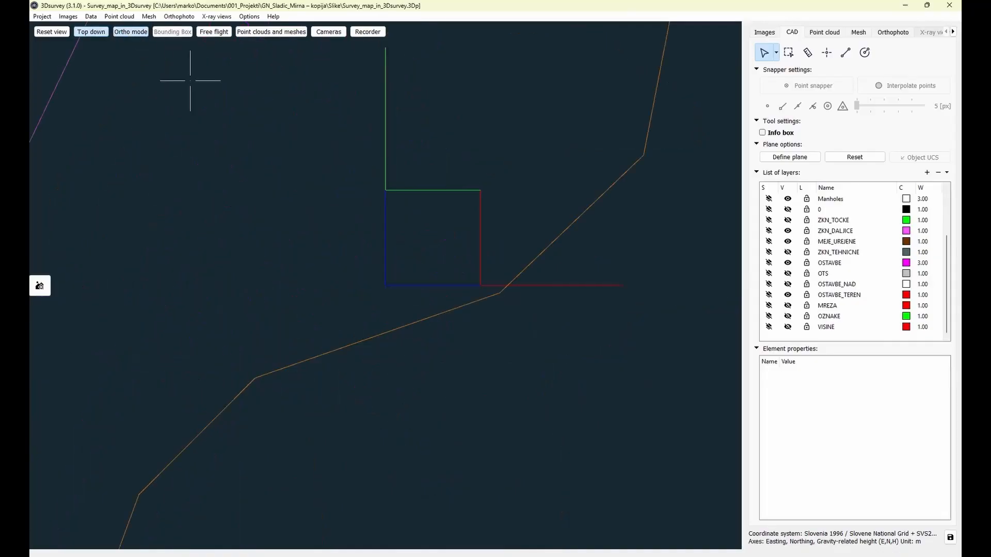
pyautogui.scroll(3, 354, 276)
pyautogui.scroll(-6, 322, 318)
pyautogui.scroll(4, 454, 340)
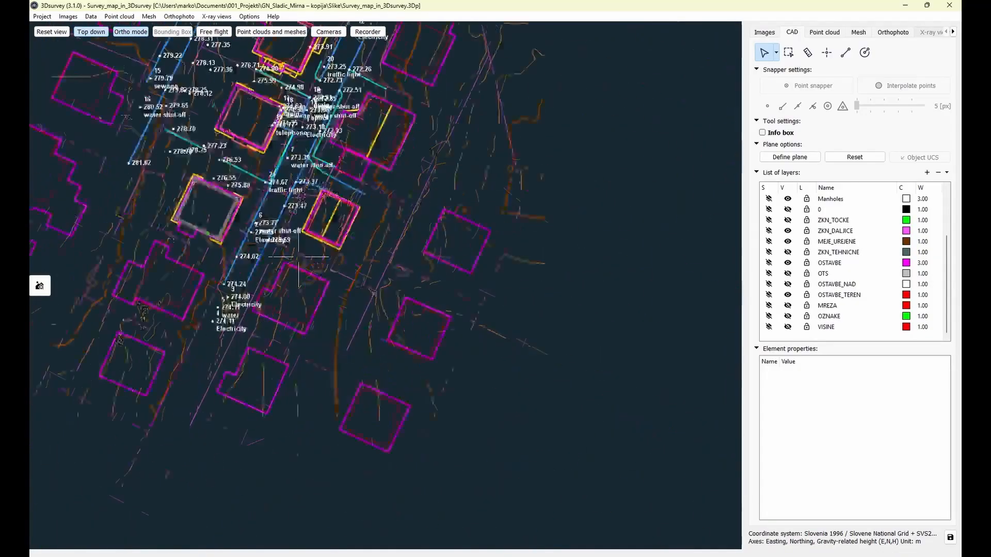
pyautogui.scroll(-1, 394, 261)
pyautogui.moveTo(395, 252); pyautogui.dragTo(412, 319, button='middle')
# Show the PointCloud_2025_03_19-07_01_00_clip mesh and compare its buildings and parcels with the CAD lines.
pyautogui.click(858, 32)
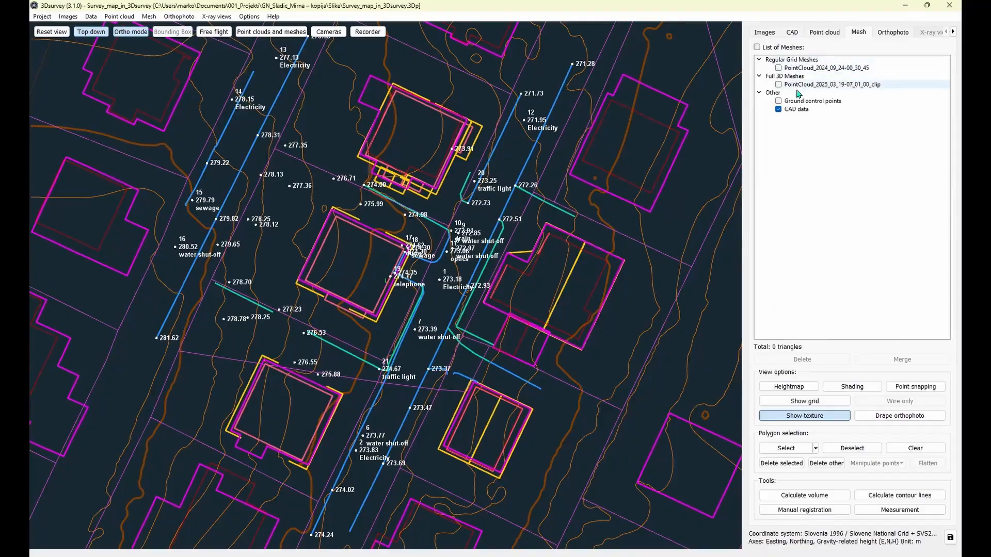
pyautogui.scroll(5, 293, 143)
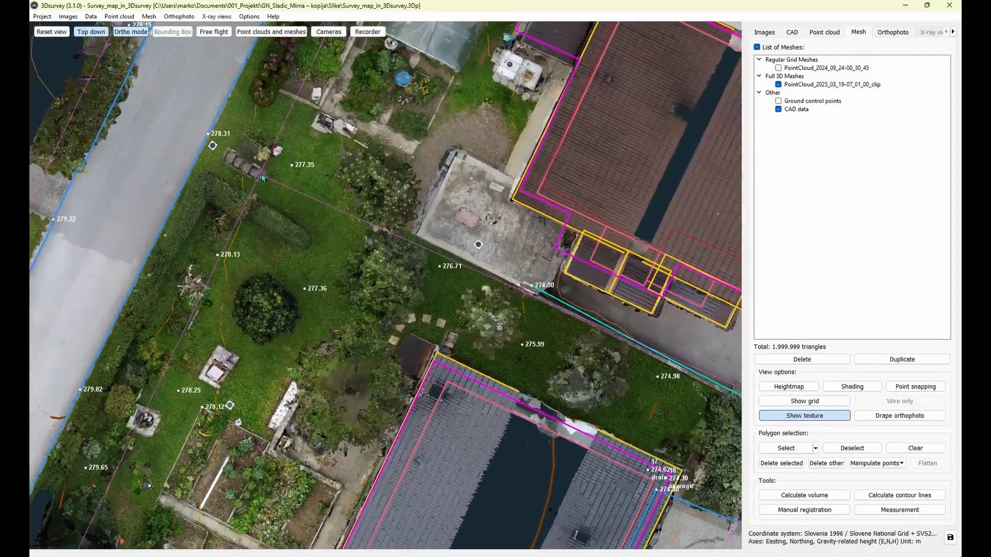
pyautogui.scroll(-4, 269, 220)
pyautogui.scroll(2, 304, 309)
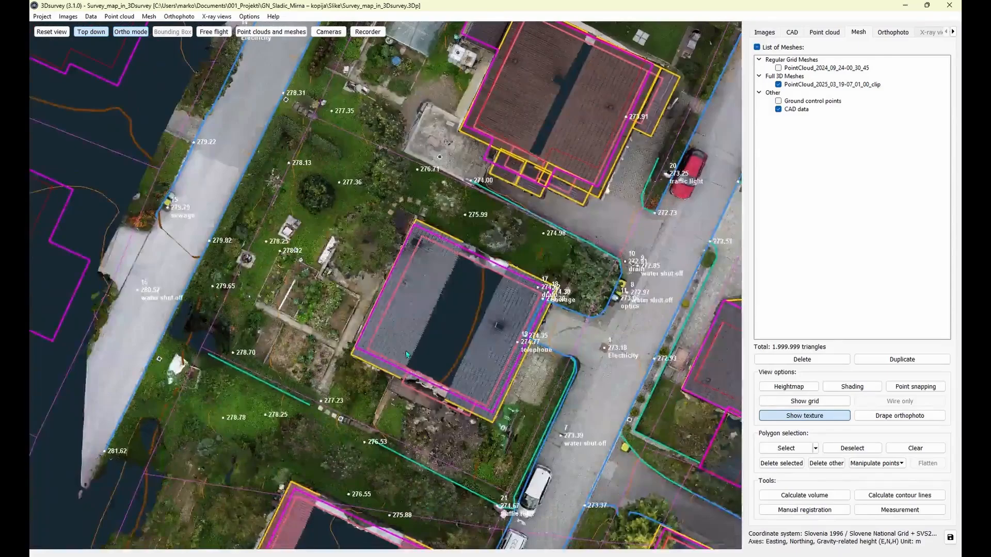
pyautogui.scroll(-5, 361, 286)
pyautogui.scroll(2, 386, 299)
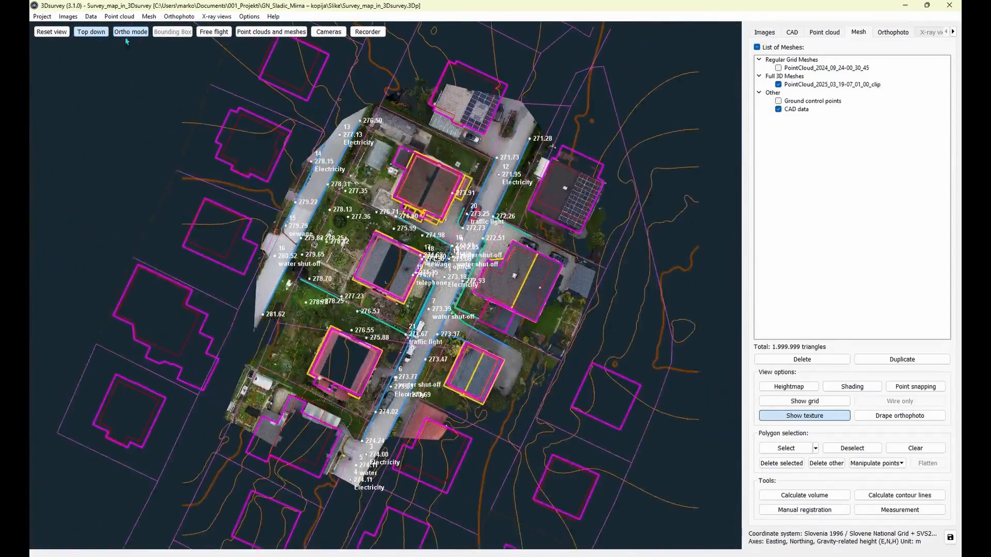
# Leave the top-down orthographic view and inspect the height gap between the imported drawing and the survey data.
pyautogui.moveTo(127, 42); pyautogui.dragTo(103, 94)
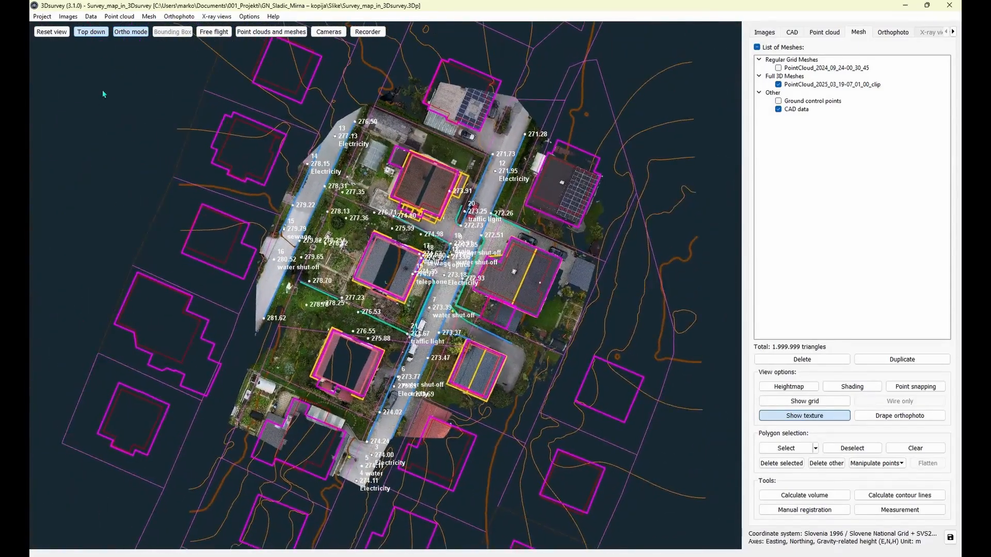
pyautogui.click(121, 34)
pyautogui.click(92, 32)
pyautogui.scroll(-4, 316, 271)
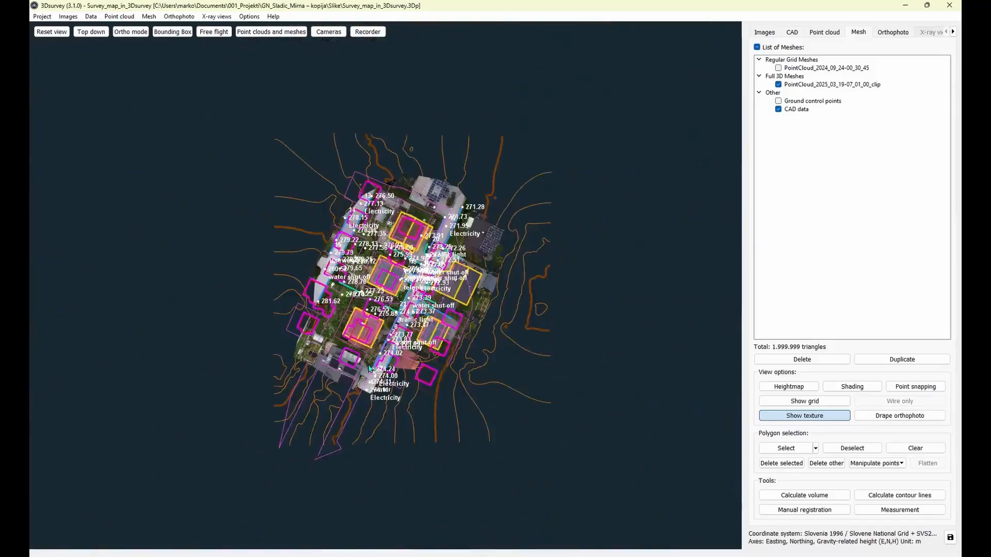
pyautogui.moveTo(369, 369); pyautogui.dragTo(407, 306)
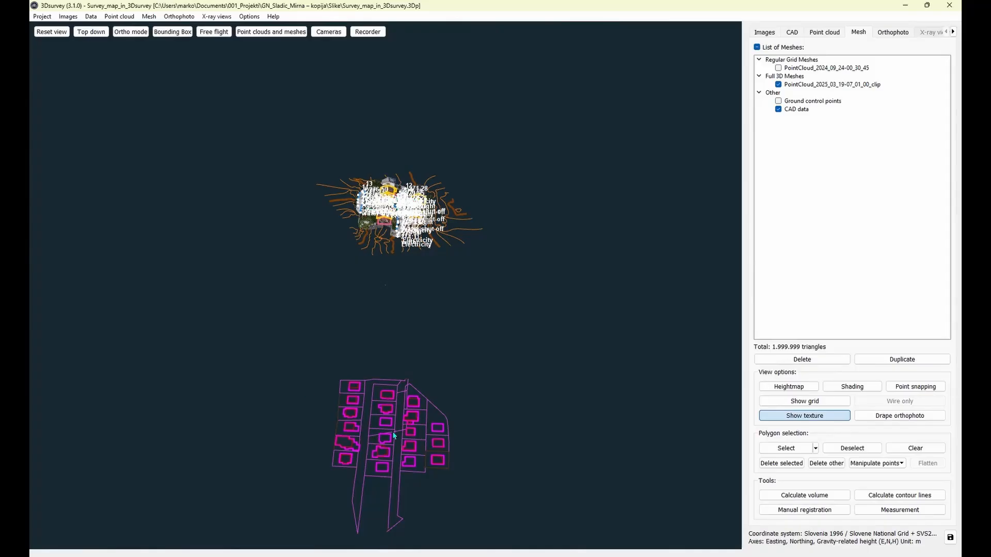
# Hide the full 3D mesh and show the regular grid mesh PointCloud_2024_09_24-00_30_45 instead.
pyautogui.click(779, 85)
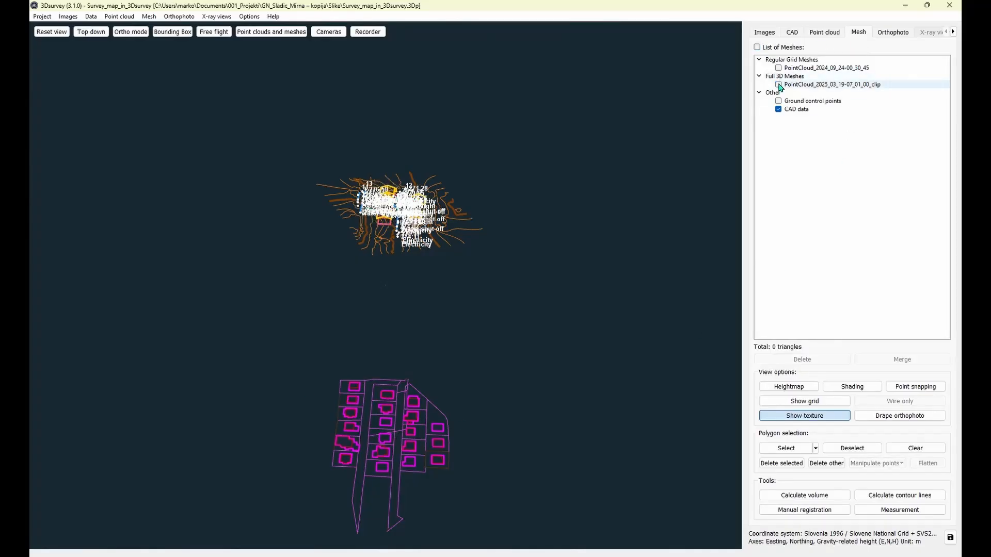
pyautogui.click(779, 68)
pyautogui.scroll(5, 453, 286)
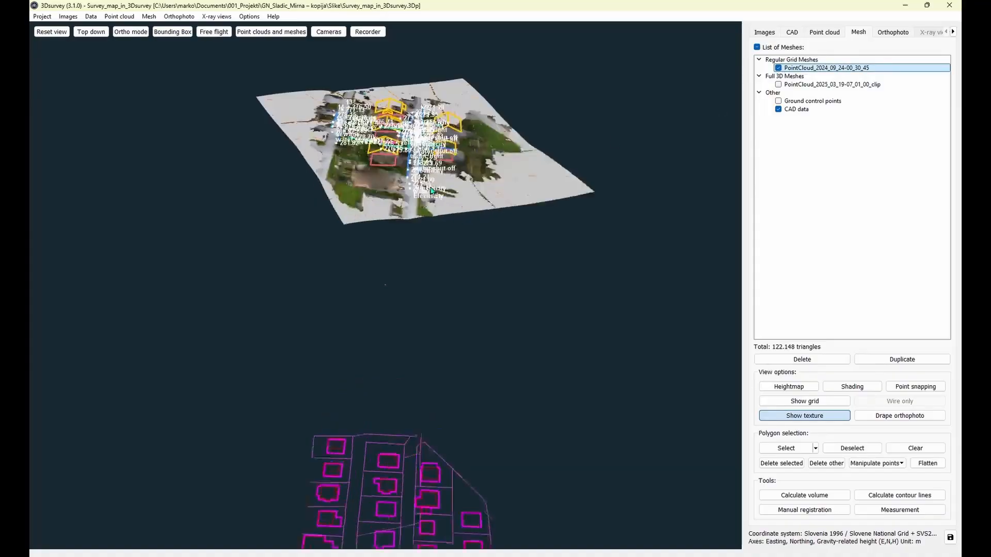
pyautogui.moveTo(454, 285); pyautogui.dragTo(443, 465)
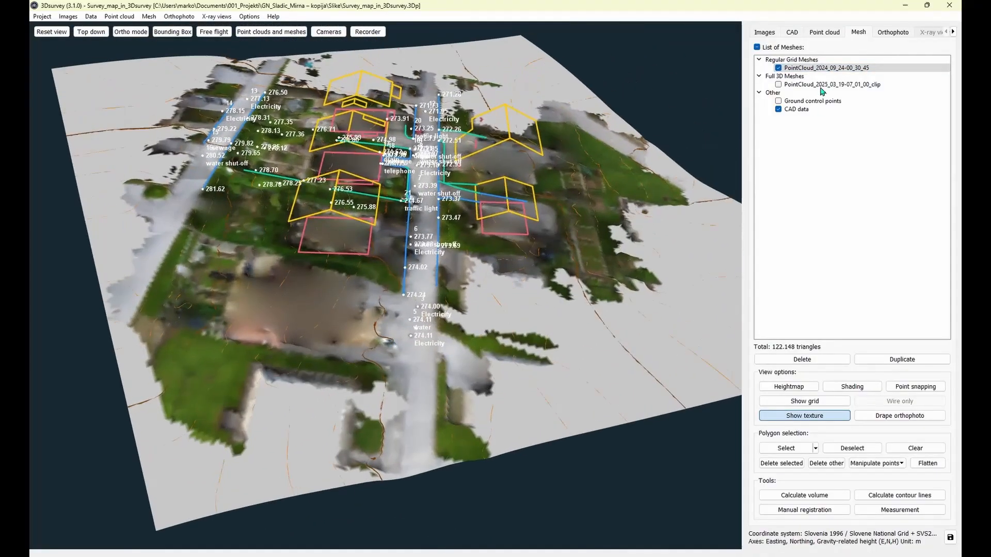
# Hide the survey layers Buldings, Road, Height points, Fence, Roof and Manholes, keeping the imported drawing and grid mesh in view.
pyautogui.click(793, 33)
pyautogui.scroll(2, 837, 222)
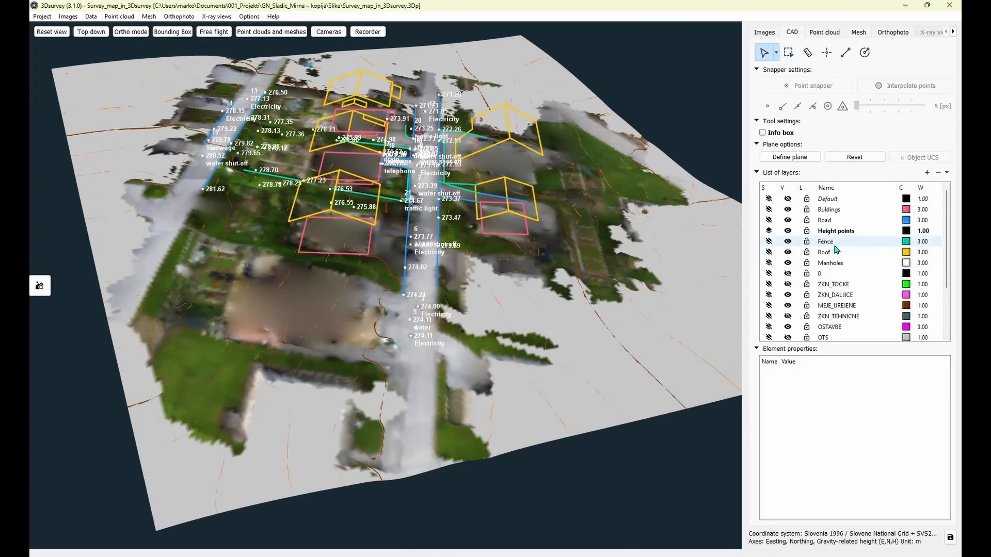
pyautogui.click(787, 209)
pyautogui.click(788, 220)
pyautogui.click(787, 231)
pyautogui.click(787, 241)
pyautogui.click(788, 252)
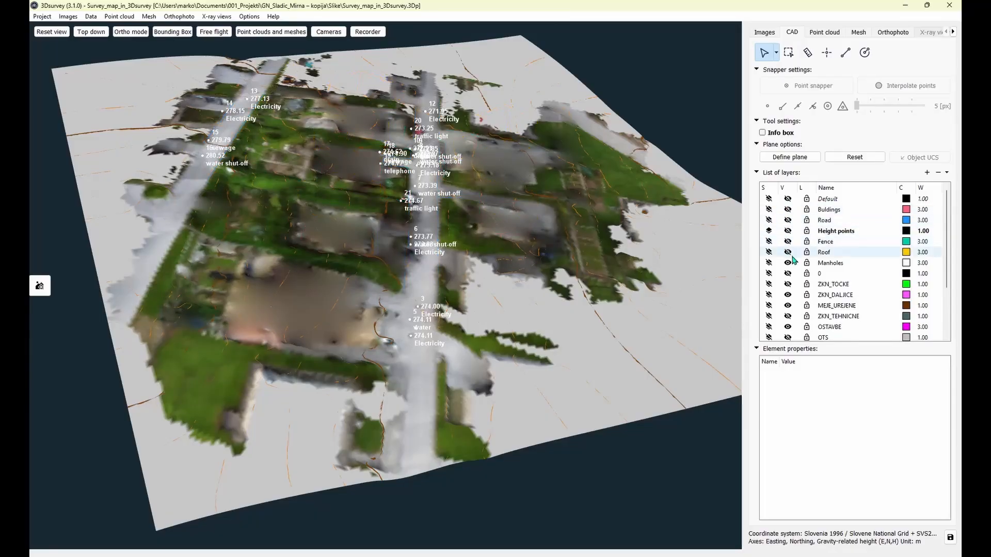
pyautogui.click(788, 263)
pyautogui.scroll(-5, 730, 276)
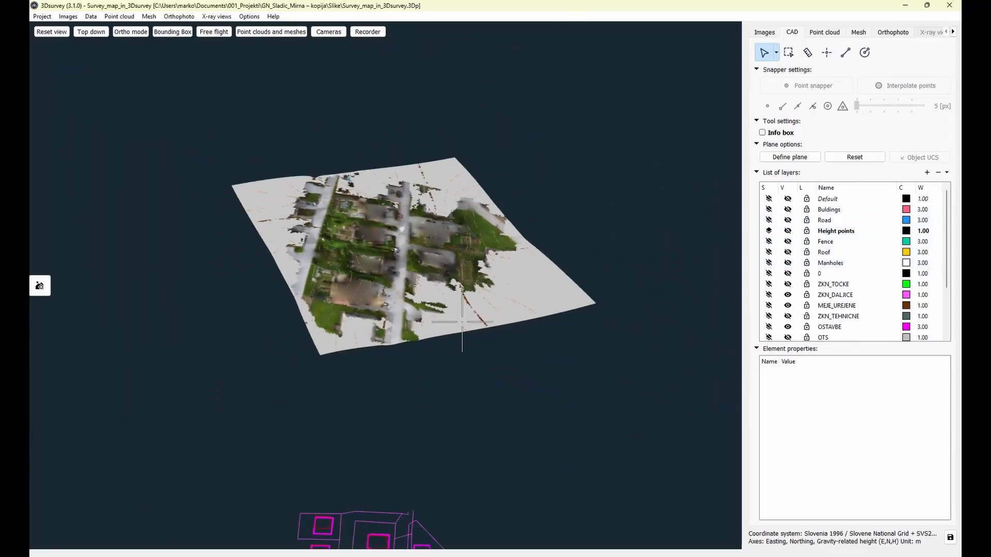
pyautogui.moveTo(516, 336); pyautogui.dragTo(458, 416)
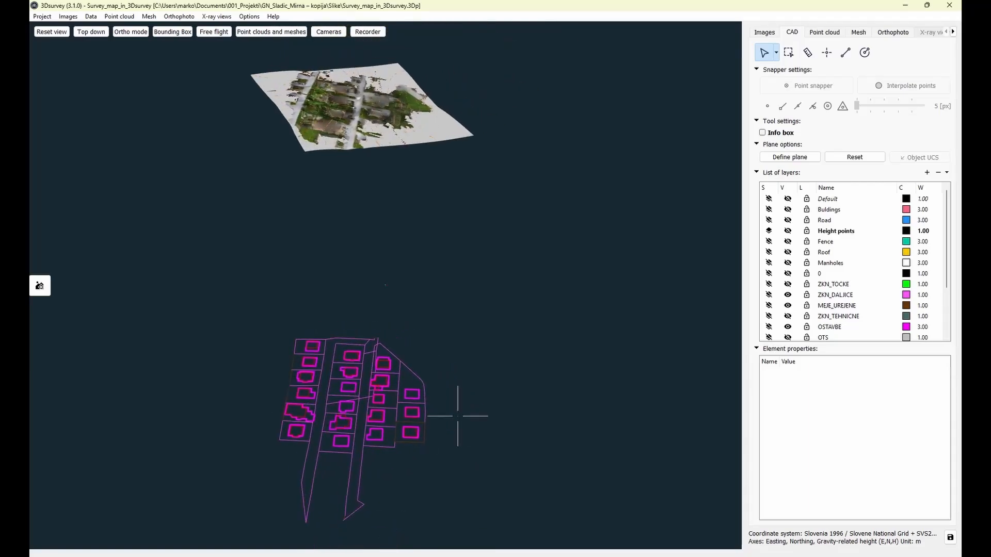
# Project the ZKN_DALJICE, MEJE_UREJENE, OSTAVBE and OSTAVBE_TEREN layers onto the regular grid mesh PointCloud_2024_09_24-00_30_45, using the lowest point.
pyautogui.click(858, 32)
pyautogui.rightClick(835, 68)
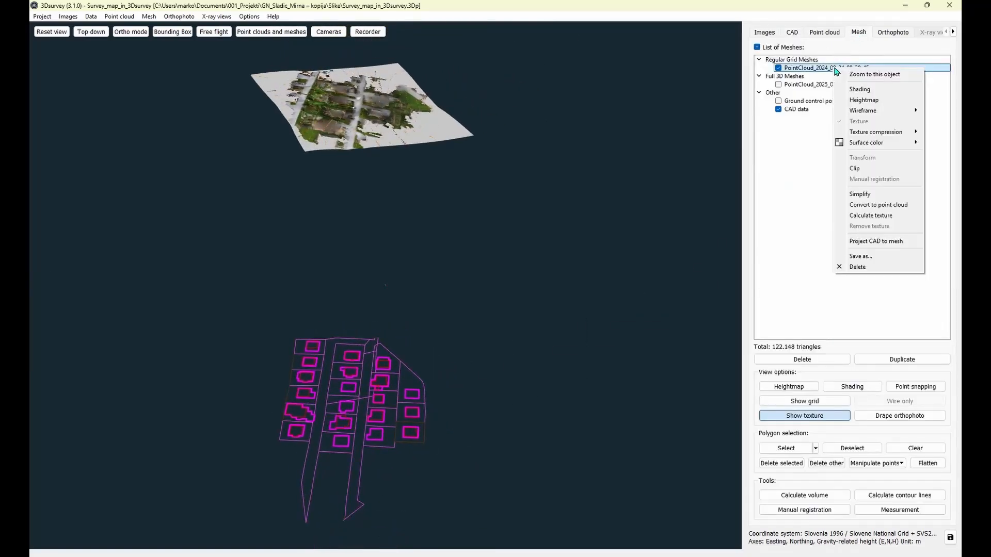
pyautogui.click(861, 242)
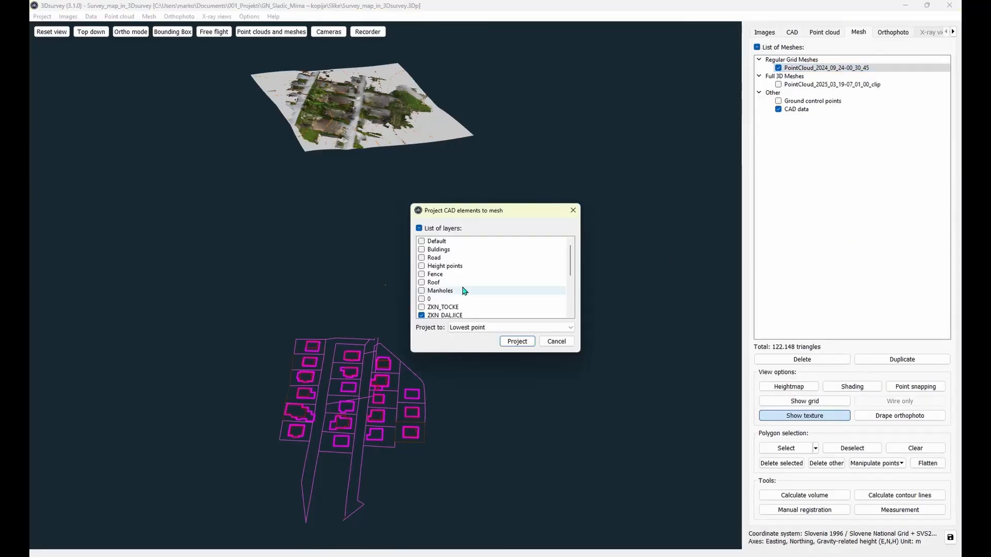
pyautogui.scroll(-5, 462, 287)
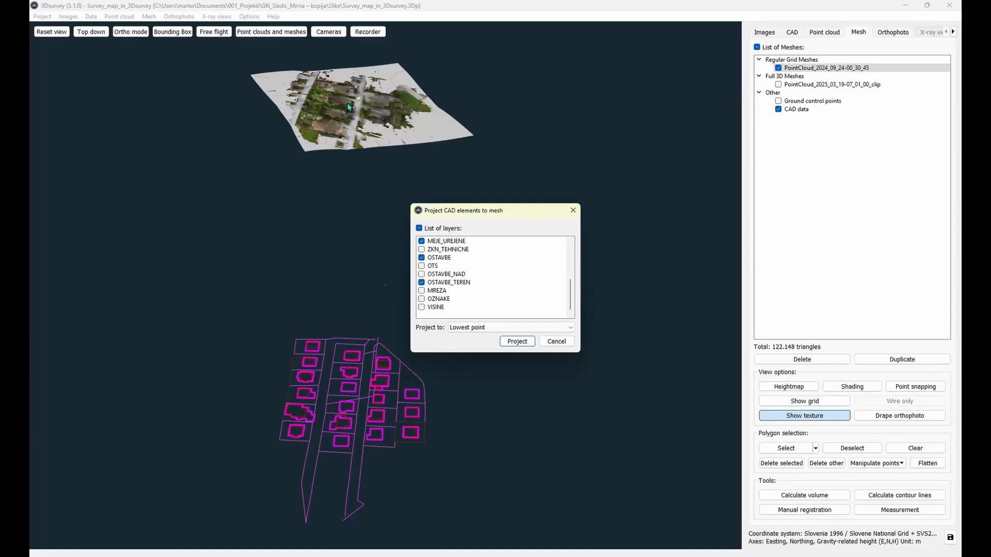
pyautogui.click(514, 341)
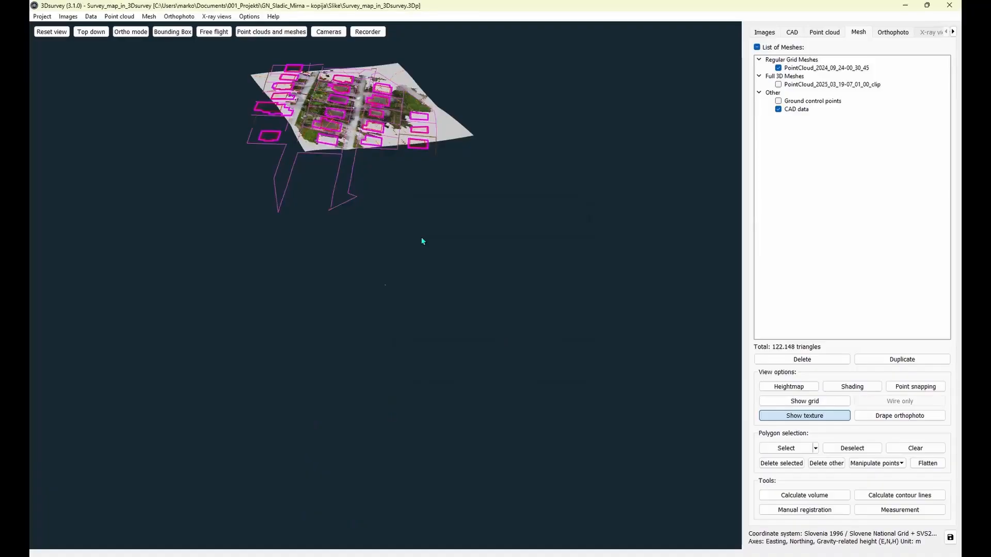
# Check the projected lines on the terrain and replace the regular grid mesh with the full 3D mesh PointCloud_2025_03_19-07_01_00_clip.
pyautogui.scroll(1, 421, 237)
pyautogui.moveTo(359, 105); pyautogui.dragTo(381, 206, button='middle')
pyautogui.moveTo(382, 206); pyautogui.dragTo(440, 286)
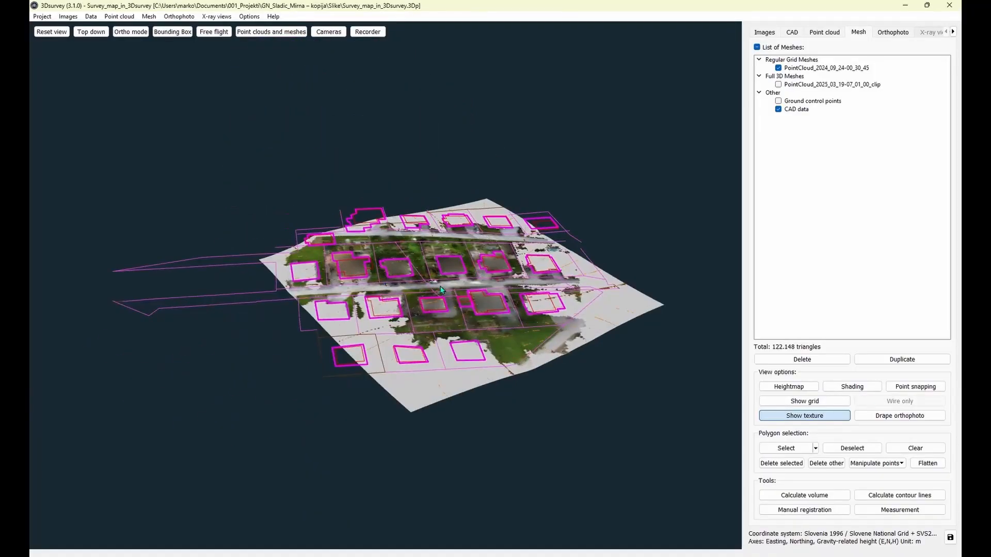
pyautogui.scroll(6, 440, 290)
pyautogui.moveTo(564, 440); pyautogui.dragTo(261, 318, button='middle')
pyautogui.moveTo(261, 318); pyautogui.dragTo(572, 270)
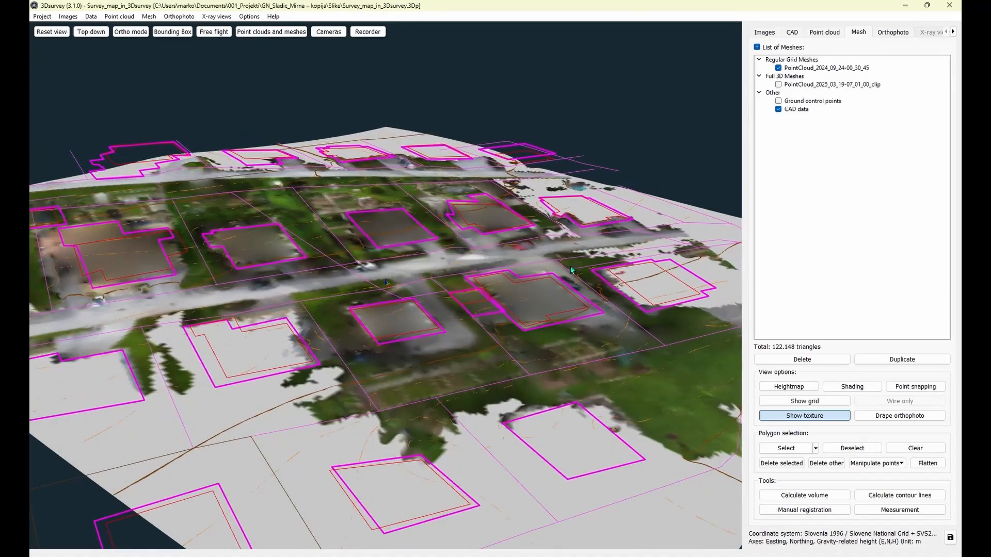
pyautogui.click(778, 68)
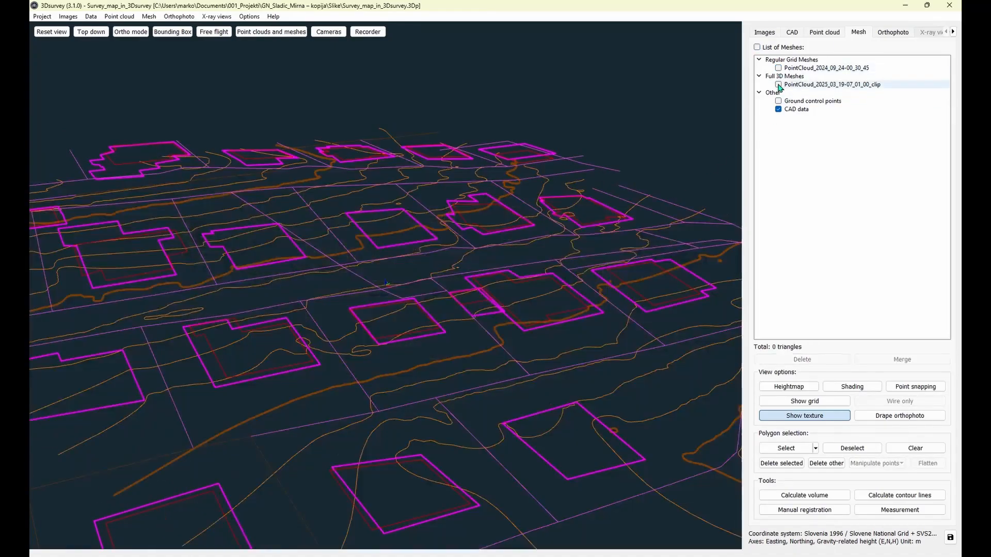
pyautogui.click(779, 84)
pyautogui.scroll(3, 498, 239)
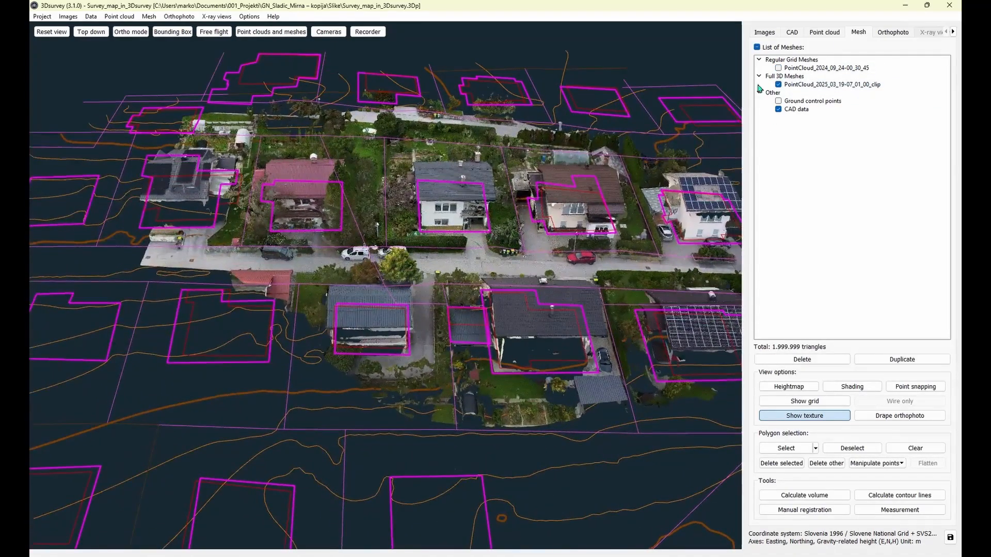
# Show the layers Default, Buldings, Road, Height points, Fence, Roof and Manholes together with the imported drawing.
pyautogui.click(798, 34)
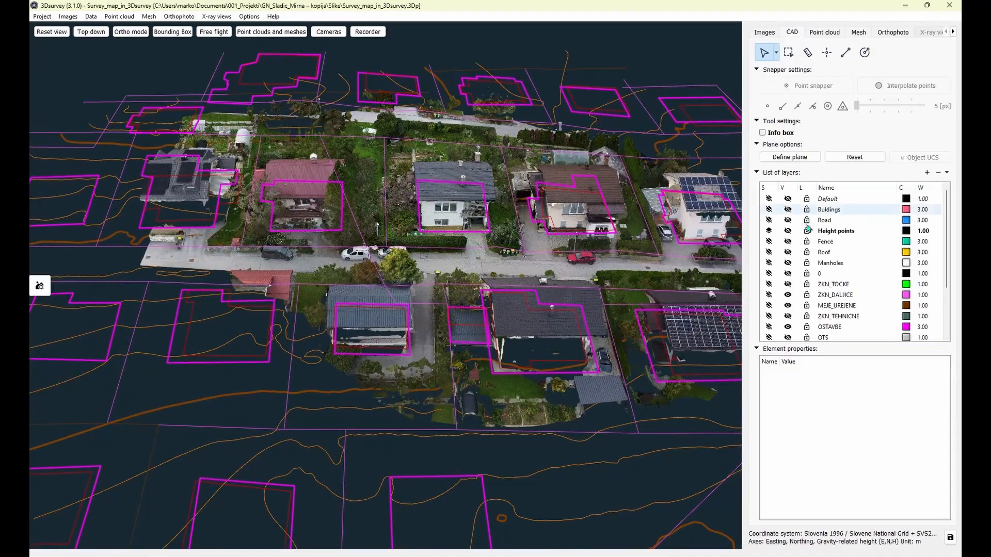
pyautogui.click(788, 199)
pyautogui.click(788, 209)
pyautogui.click(788, 220)
pyautogui.click(788, 231)
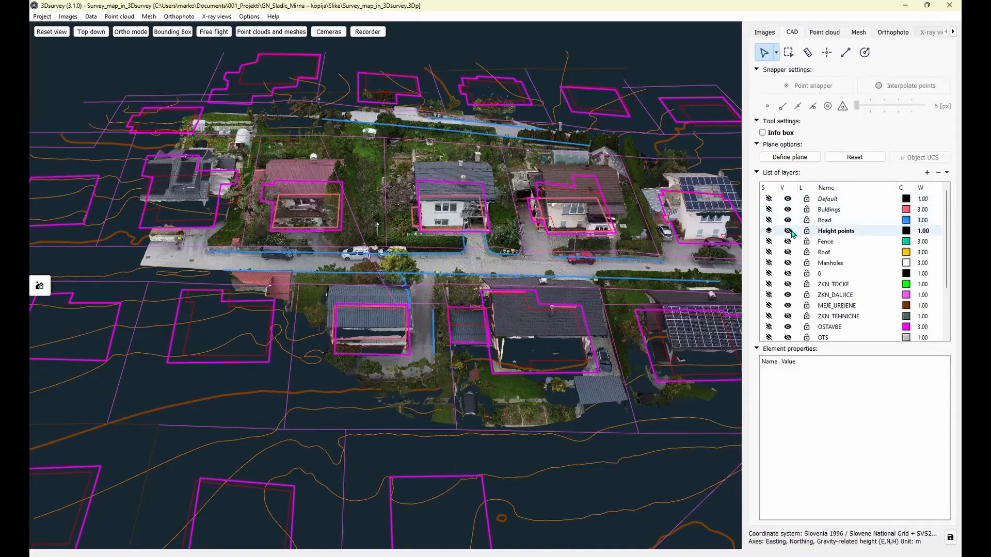
pyautogui.click(787, 241)
pyautogui.click(787, 252)
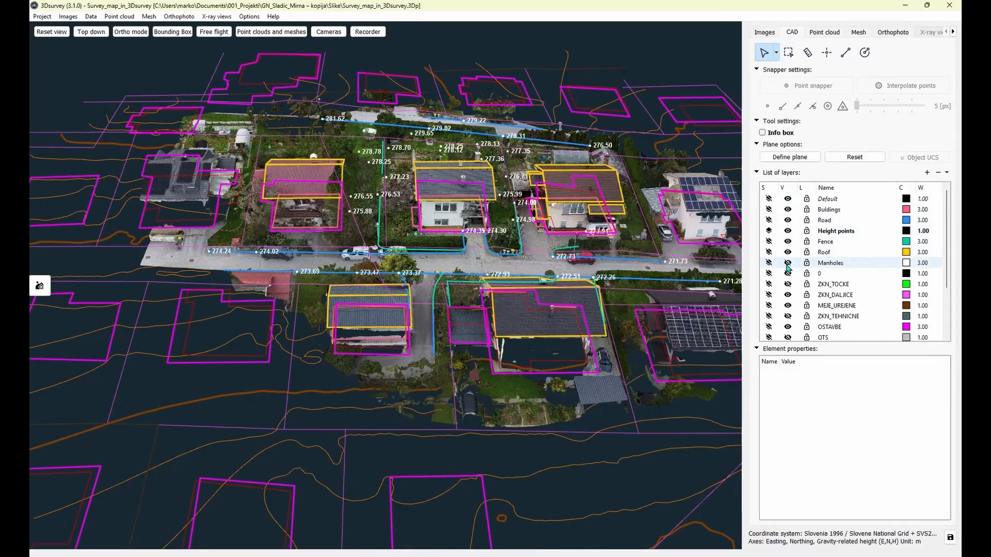
pyautogui.click(787, 263)
pyautogui.scroll(-2, 403, 281)
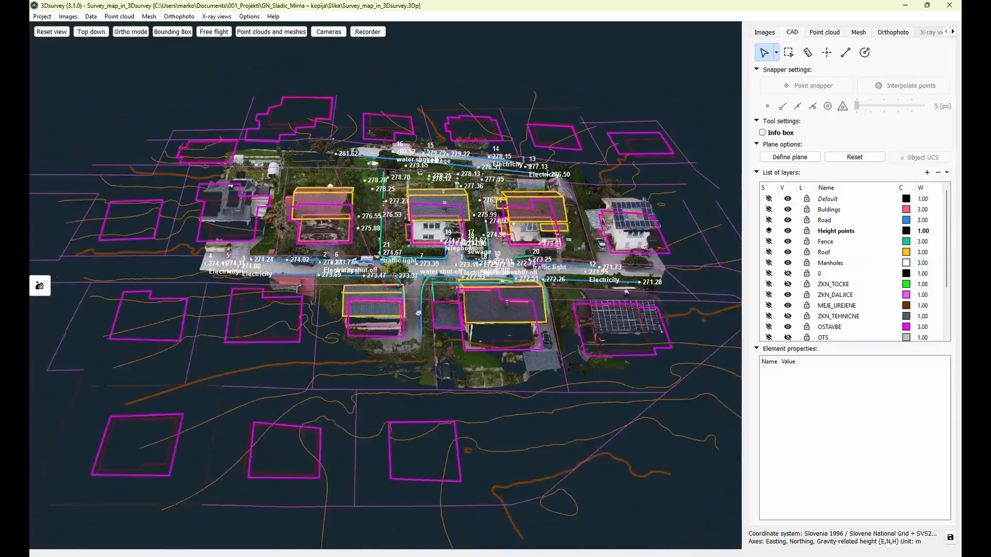
# Hide the Default layer to remove its stray points lying far below the survey map.
pyautogui.moveTo(402, 281); pyautogui.dragTo(356, 250)
pyautogui.click(364, 258)
pyautogui.scroll(-10, 351, 229)
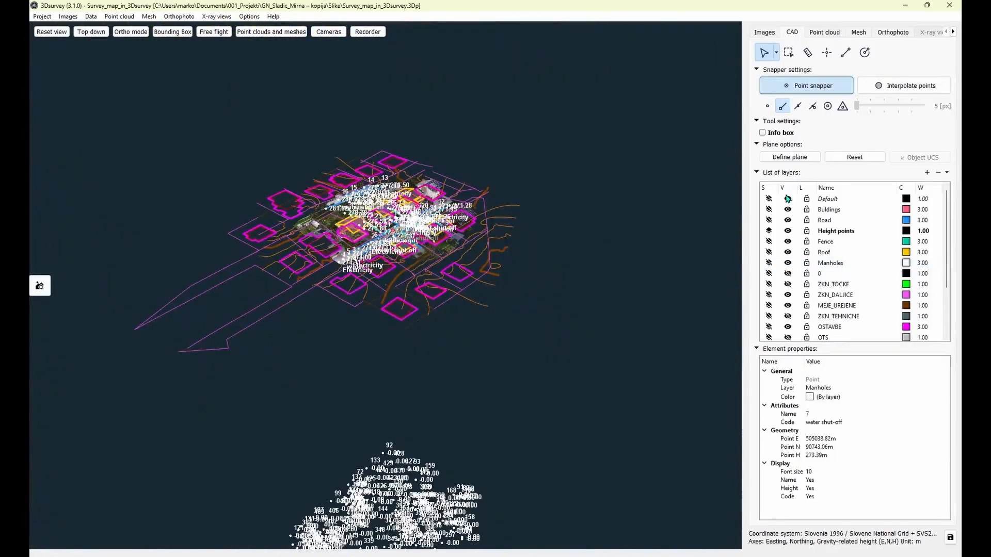
pyautogui.click(787, 198)
pyautogui.click(383, 200)
# Compare the imported building outlines with the surveyed roofs and buildings on the 3D mesh, and clear the selection.
pyautogui.scroll(7, 382, 180)
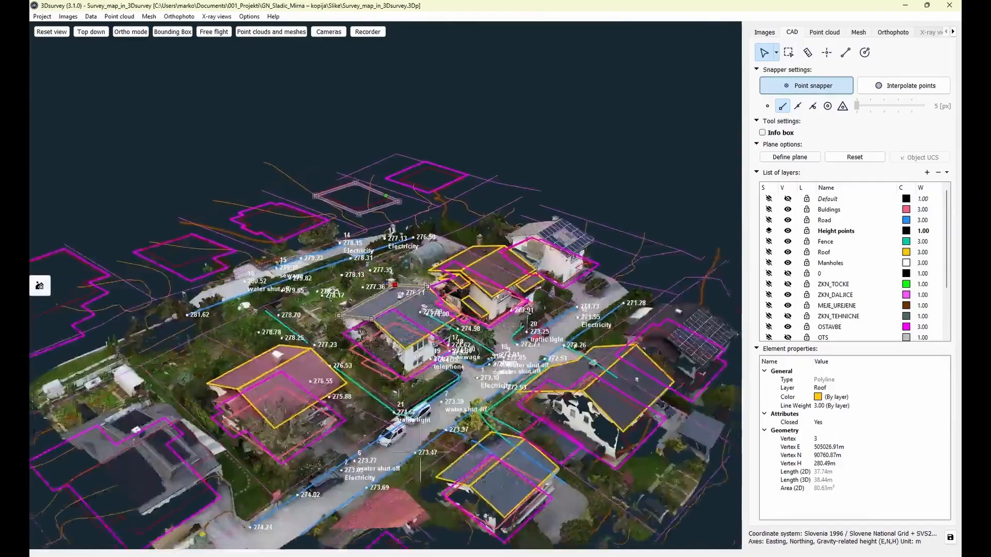
pyautogui.scroll(3, 421, 453)
pyautogui.moveTo(480, 279); pyautogui.dragTo(323, 316)
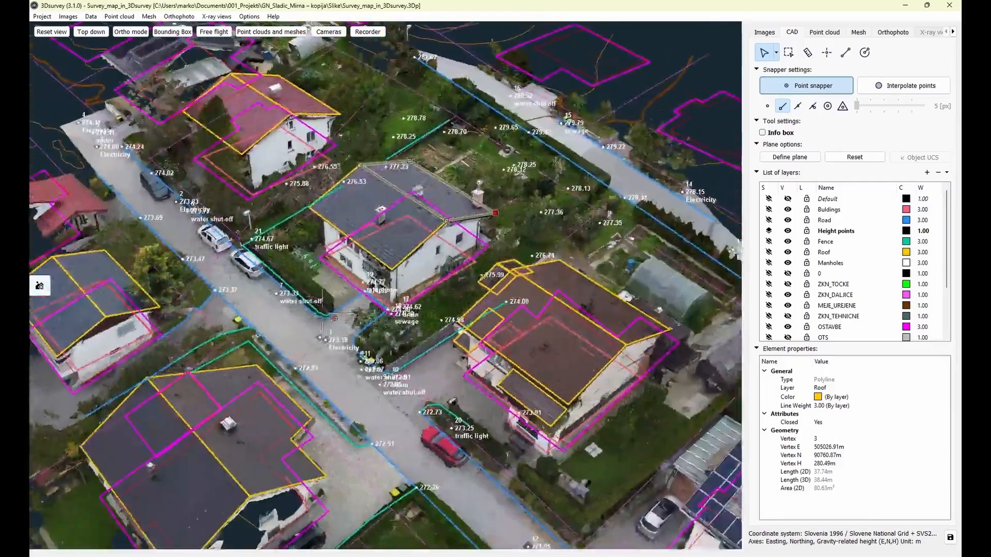
pyautogui.scroll(3, 323, 316)
pyautogui.moveTo(362, 287); pyautogui.dragTo(335, 325)
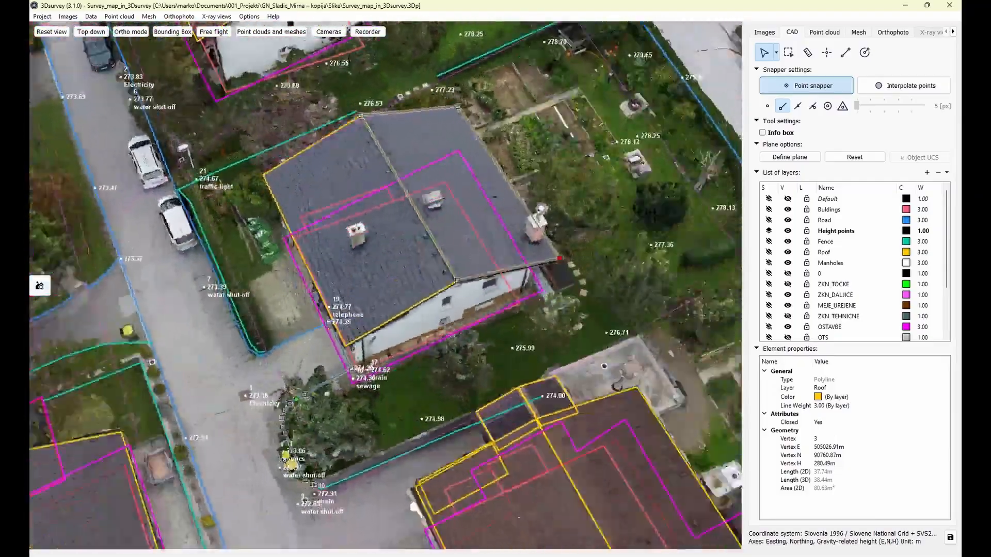
pyautogui.moveTo(296, 398); pyautogui.dragTo(449, 289)
pyautogui.scroll(3, 449, 279)
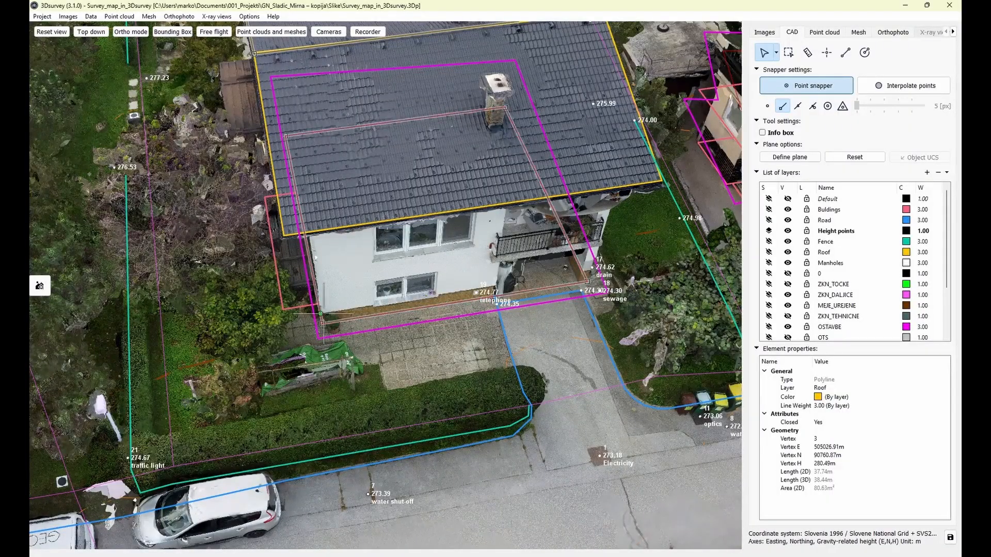
pyautogui.scroll(-3, 350, 320)
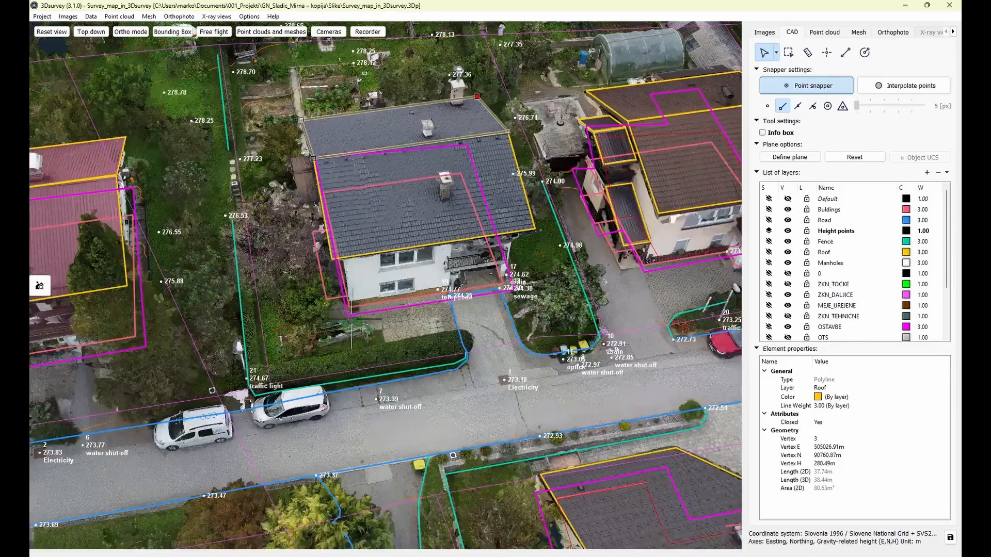
pyautogui.scroll(3, 407, 319)
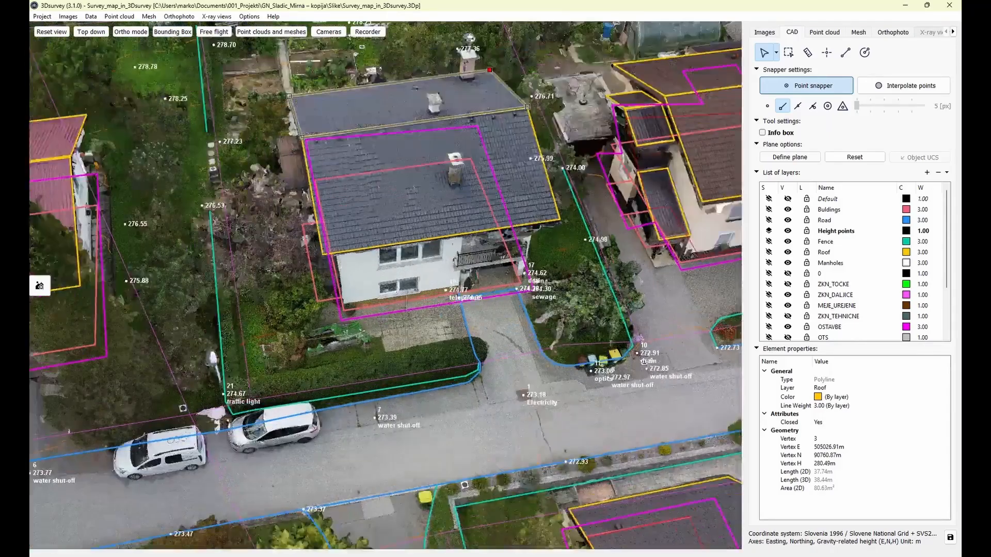
pyautogui.scroll(-5, 407, 319)
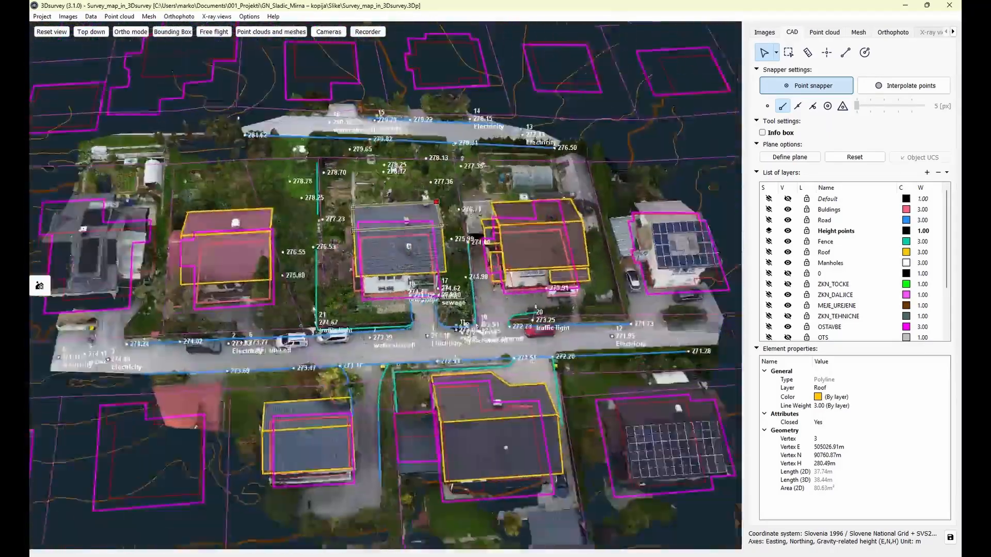
pyautogui.moveTo(435, 299); pyautogui.dragTo(412, 336)
pyautogui.press('Escape')
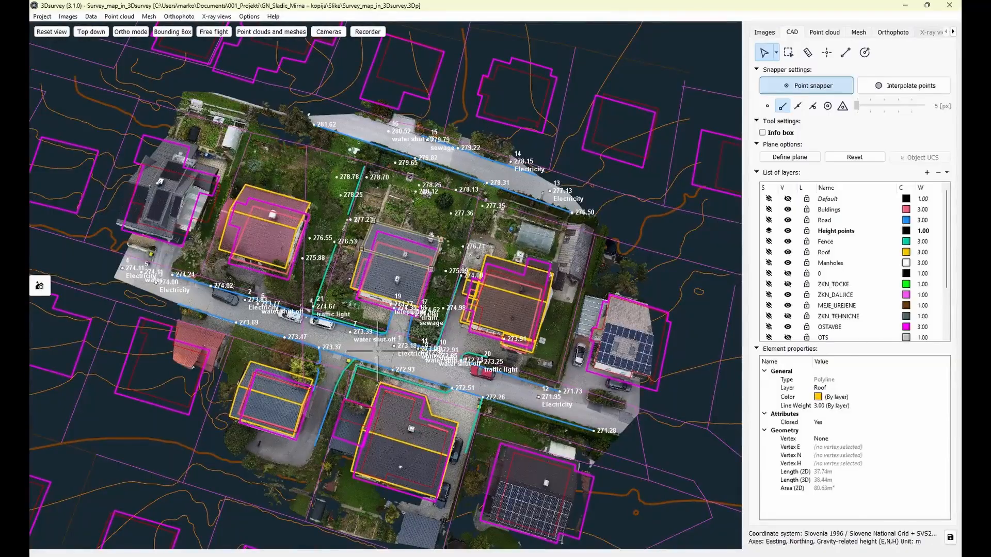
pyautogui.press('Escape')
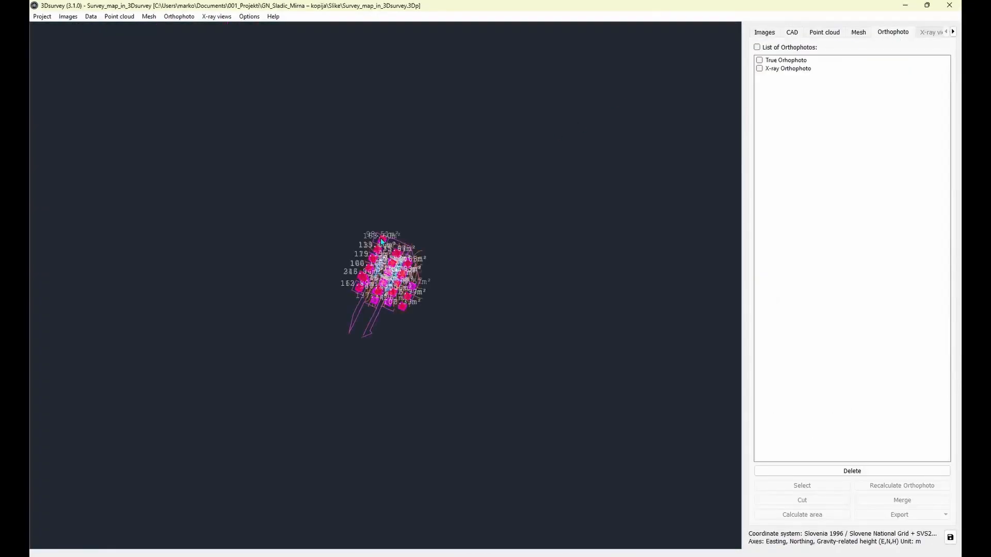
# Display the X-ray Orthophoto under the combined CAD map, focused on the central house.
pyautogui.scroll(8, 383, 240)
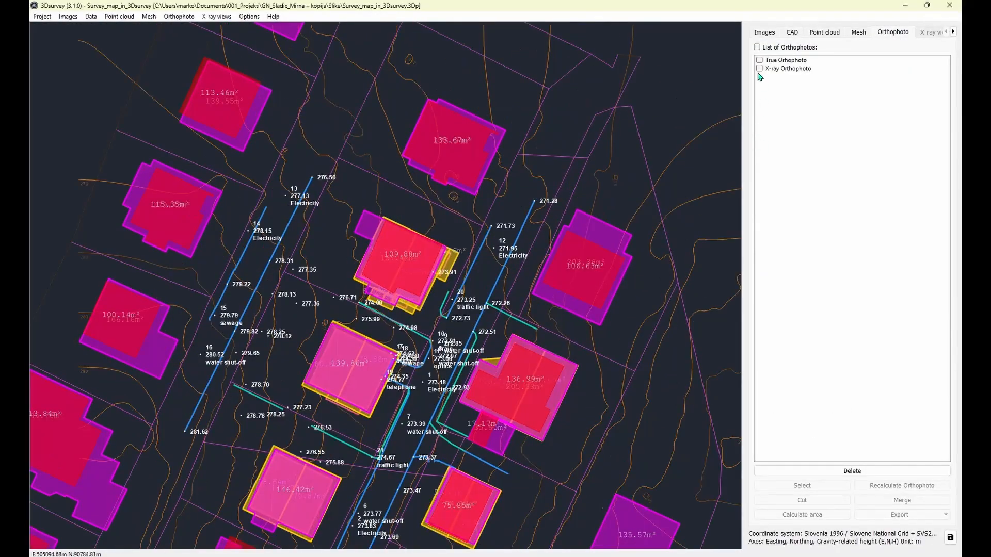
pyautogui.click(759, 69)
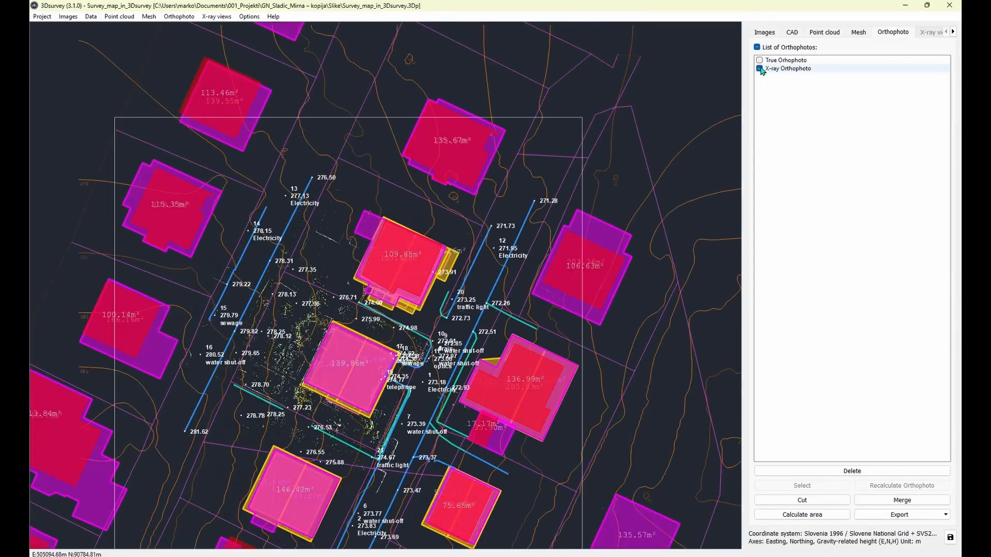
pyautogui.scroll(5, 311, 382)
pyautogui.scroll(5, 311, 383)
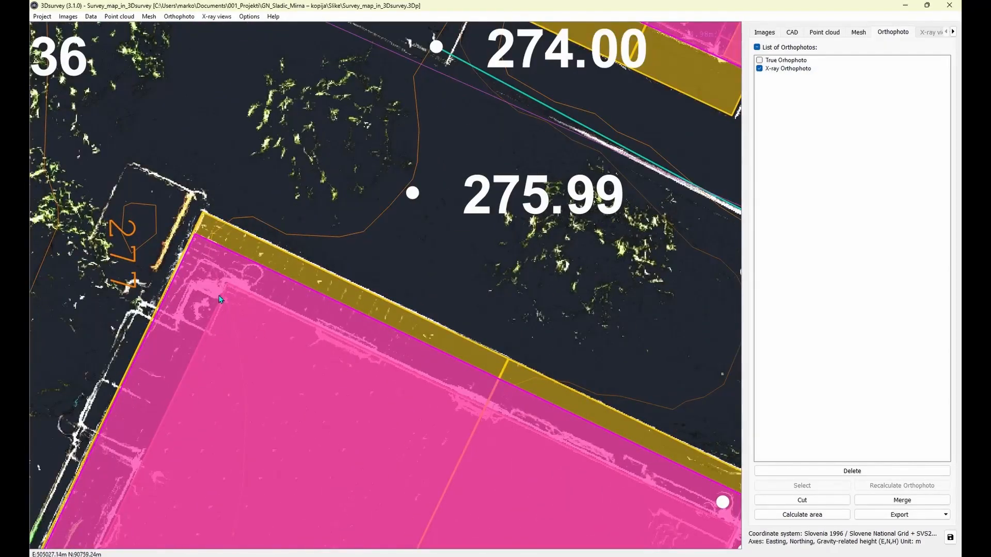
# Examine how the central house's wall traces in the X-ray orthophoto fit the imported outline and the surveyed roof.
pyautogui.scroll(-2, 392, 357)
pyautogui.moveTo(407, 445); pyautogui.dragTo(409, 230, button='middle')
pyautogui.moveTo(380, 385); pyautogui.dragTo(462, 227, button='middle')
pyautogui.scroll(1, 302, 249)
pyautogui.moveTo(303, 249); pyautogui.dragTo(280, 379, button='middle')
pyautogui.moveTo(305, 169); pyautogui.dragTo(281, 327, button='middle')
pyautogui.scroll(-4, 315, 230)
pyautogui.scroll(-3, 314, 227)
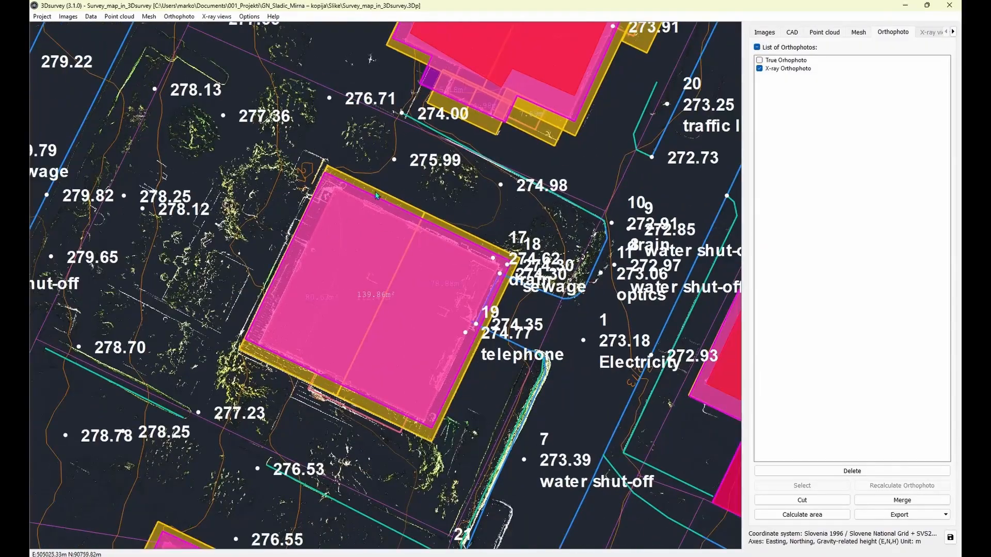
pyautogui.scroll(-4, 375, 219)
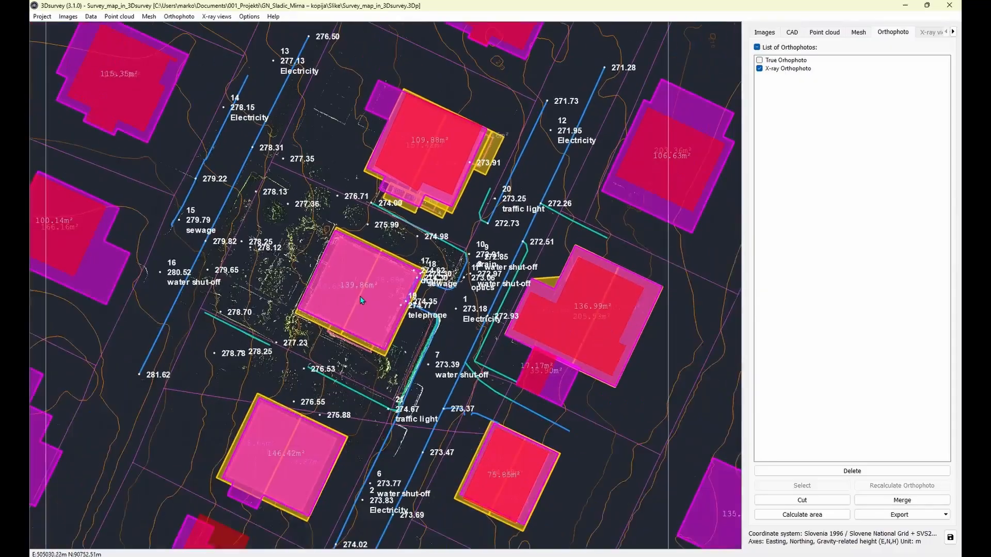
pyautogui.scroll(-2, 415, 290)
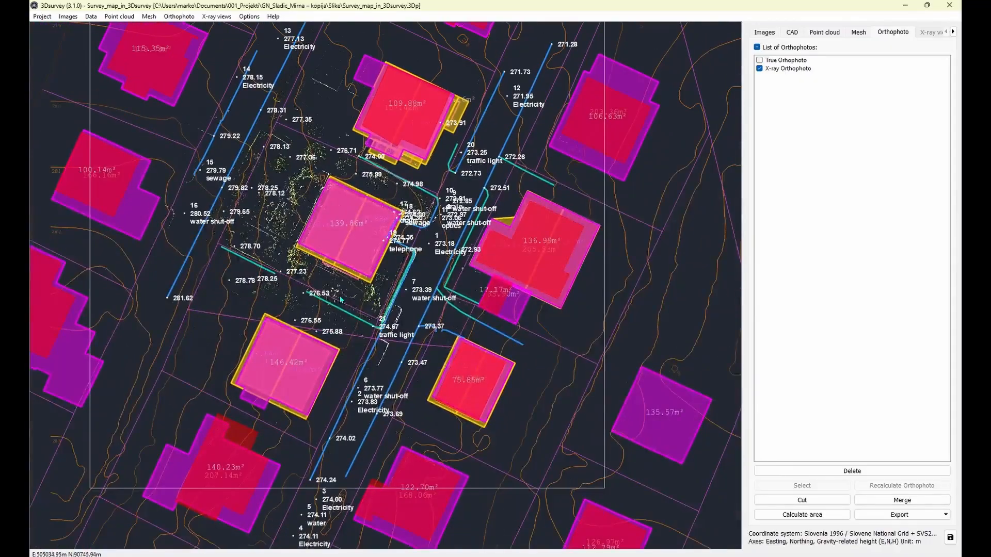
# Follow the central house's garden-side corner and side wall close up, comparing the X-ray wall trace with the drawn building outlines.
pyautogui.scroll(10, 341, 300)
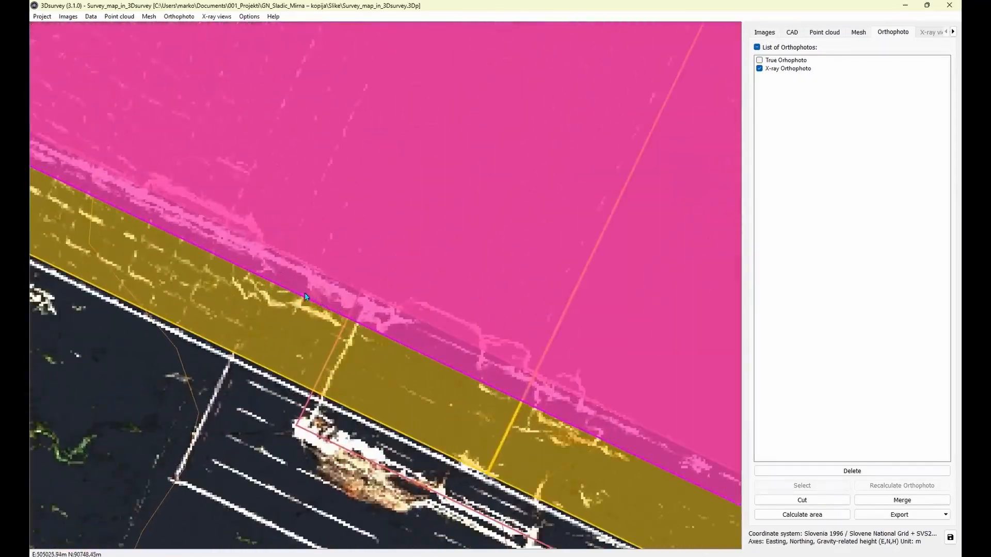
pyautogui.moveTo(251, 230); pyautogui.dragTo(553, 390, button='middle')
pyautogui.scroll(3, 302, 283)
pyautogui.moveTo(324, 238); pyautogui.dragTo(297, 374, button='middle')
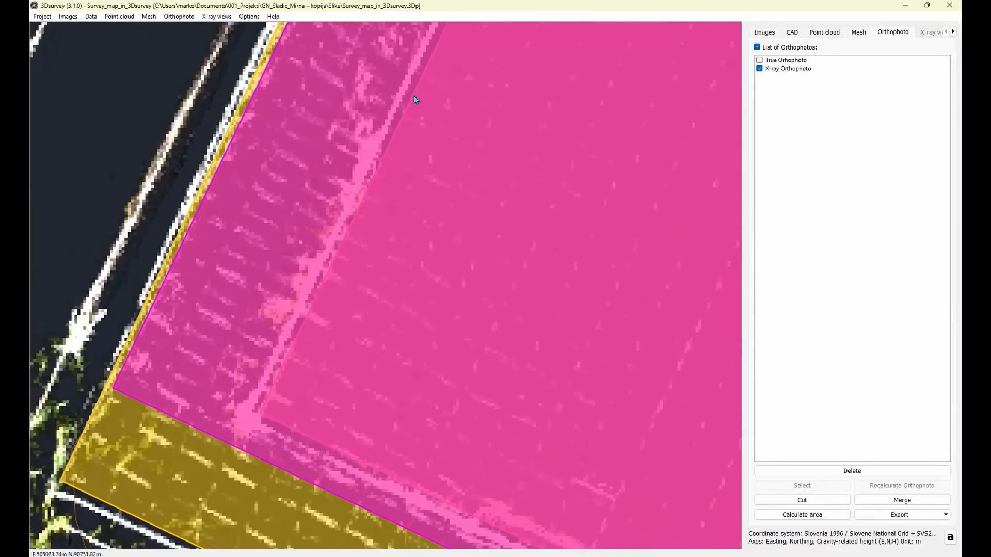
pyautogui.moveTo(414, 97); pyautogui.dragTo(292, 445, button='middle')
pyautogui.moveTo(445, 191); pyautogui.dragTo(345, 442, button='middle')
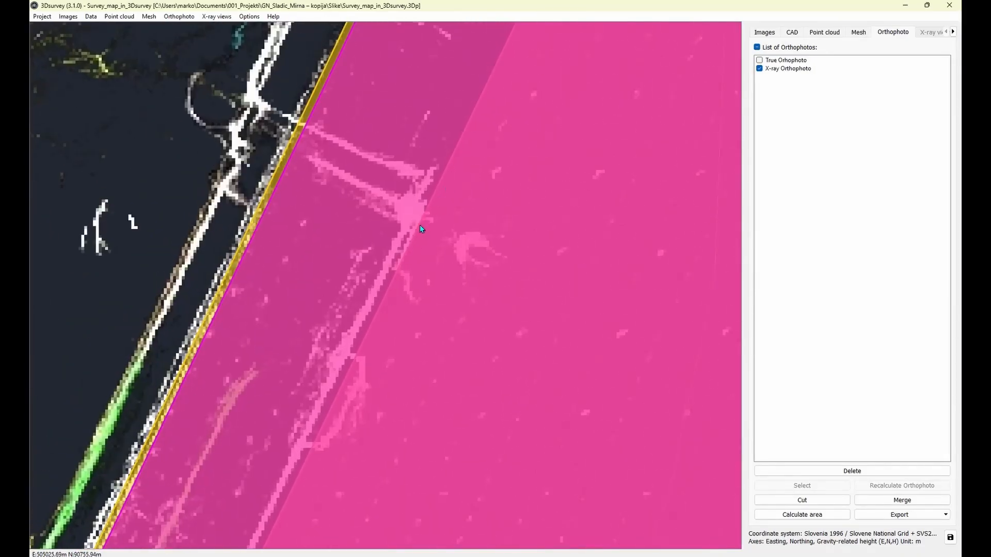
pyautogui.moveTo(421, 229); pyautogui.dragTo(300, 399, button='middle')
pyautogui.moveTo(459, 99); pyautogui.dragTo(349, 390, button='middle')
pyautogui.moveTo(428, 205); pyautogui.dragTo(391, 275, button='middle')
# Inspect the central house's wall near height point 275.99 and the drain corner, and survey the street with its manholes and neighbouring building.
pyautogui.moveTo(382, 232); pyautogui.dragTo(167, 128, button='middle')
pyautogui.moveTo(584, 321); pyautogui.dragTo(397, 238, button='middle')
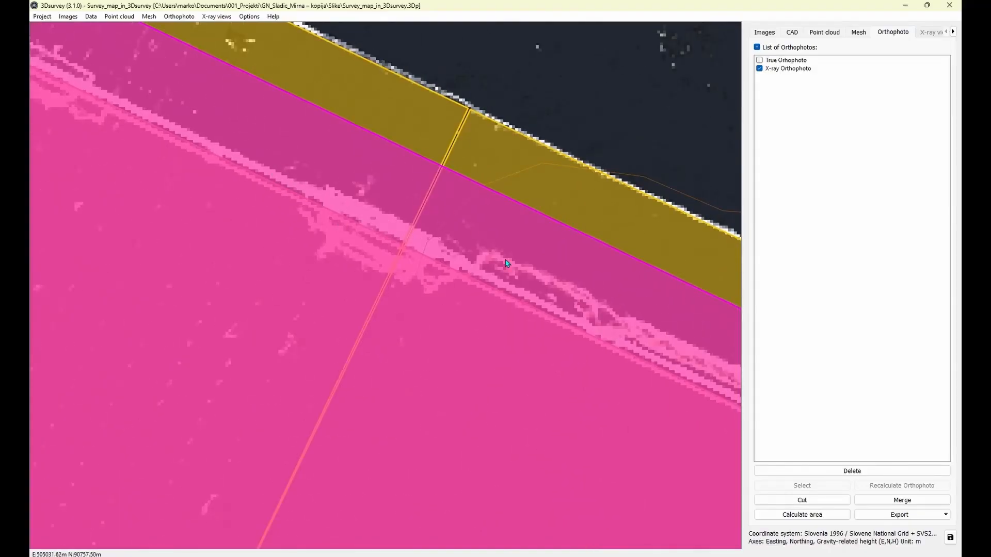
pyautogui.moveTo(654, 375); pyautogui.dragTo(363, 253, button='middle')
pyautogui.moveTo(674, 332); pyautogui.dragTo(286, 208, button='middle')
pyautogui.scroll(-2, 408, 320)
pyautogui.moveTo(398, 292); pyautogui.dragTo(381, 239, button='middle')
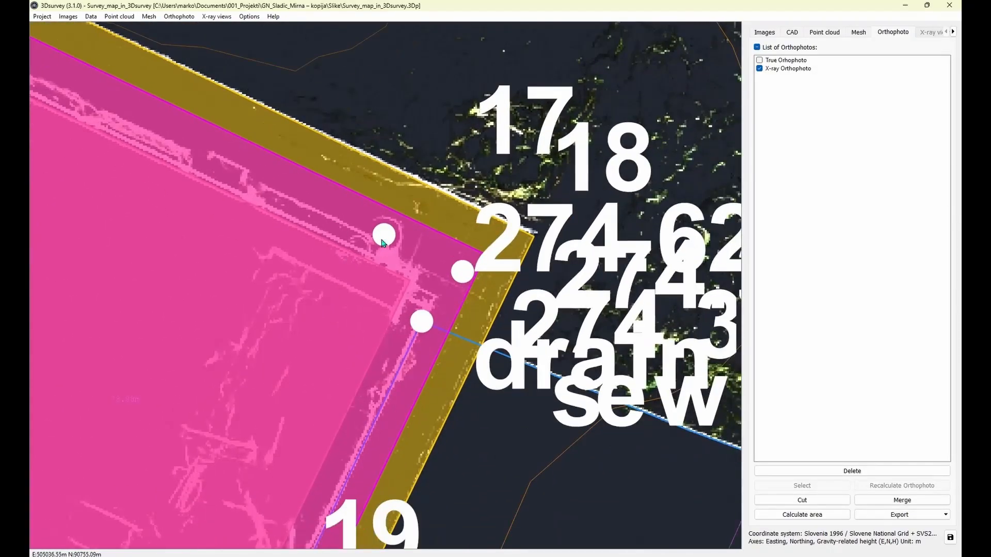
pyautogui.moveTo(360, 192); pyautogui.dragTo(530, 327, button='middle')
pyautogui.moveTo(227, 171); pyautogui.dragTo(602, 380, button='middle')
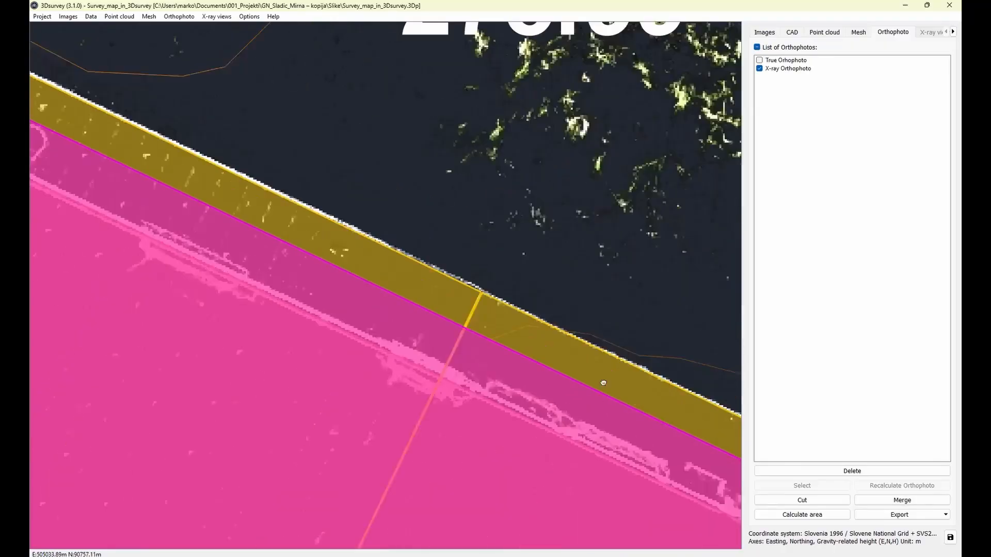
pyautogui.moveTo(130, 169); pyautogui.dragTo(436, 255, button='middle')
pyautogui.scroll(-5, 431, 247)
pyautogui.scroll(-1, 372, 280)
pyautogui.moveTo(371, 279); pyautogui.dragTo(211, 422, button='middle')
pyautogui.moveTo(454, 395); pyautogui.dragTo(283, 45, button='middle')
pyautogui.moveTo(323, 135); pyautogui.dragTo(289, 84, button='middle')
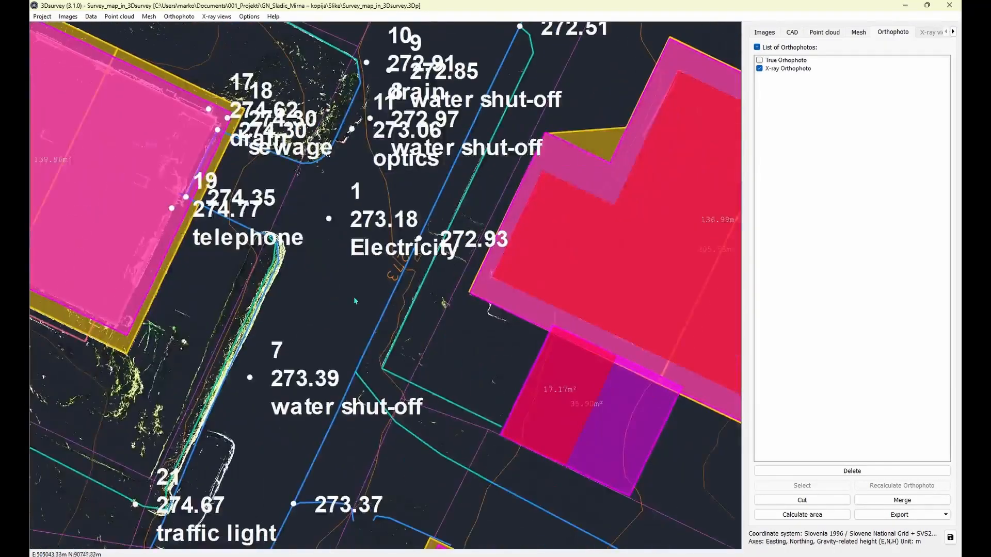
# Examine the neighbouring buildings and street in the X-ray orthophoto, comparing wall traces with the drawn outlines down to the map's southern end.
pyautogui.moveTo(354, 299); pyautogui.dragTo(360, 169, button='middle')
pyautogui.scroll(3, 361, 169)
pyautogui.scroll(4, 551, 206)
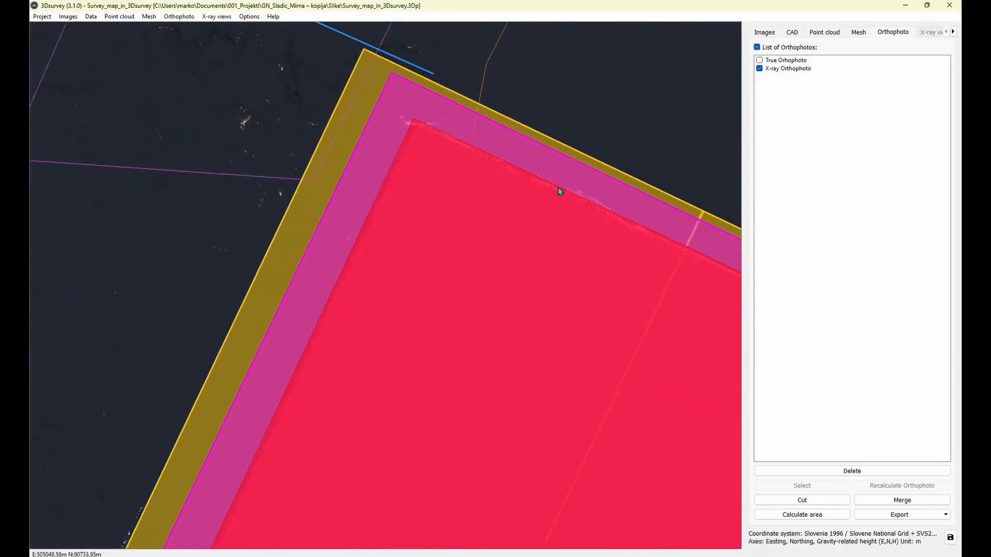
pyautogui.scroll(-3, 379, 248)
pyautogui.scroll(-2, 236, 289)
pyautogui.moveTo(335, 298); pyautogui.dragTo(550, 123, button='middle')
pyautogui.scroll(-1, 236, 286)
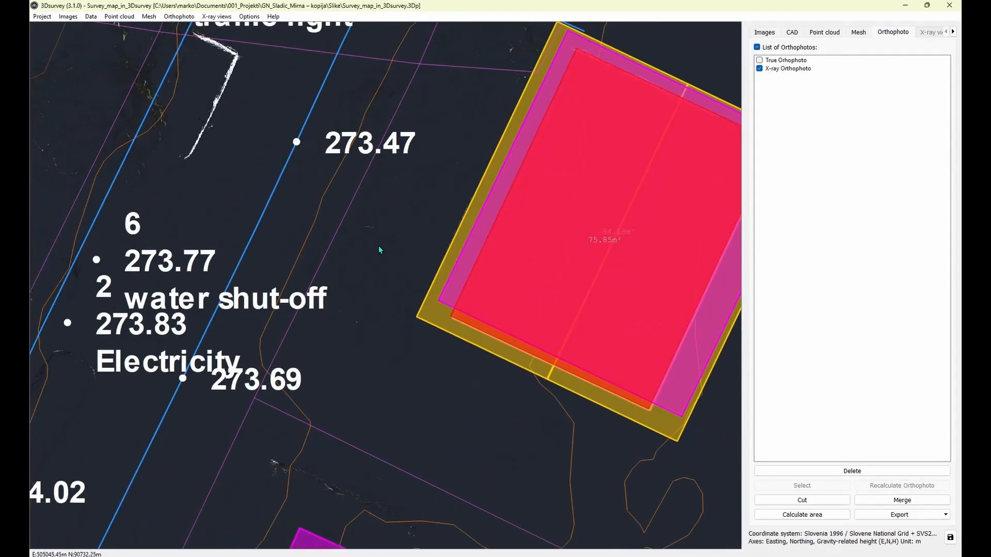
pyautogui.moveTo(379, 246); pyautogui.dragTo(571, 88, button='middle')
pyautogui.moveTo(398, 396); pyautogui.dragTo(445, 193, button='middle')
pyautogui.scroll(-1, 446, 193)
pyautogui.scroll(-5, 447, 196)
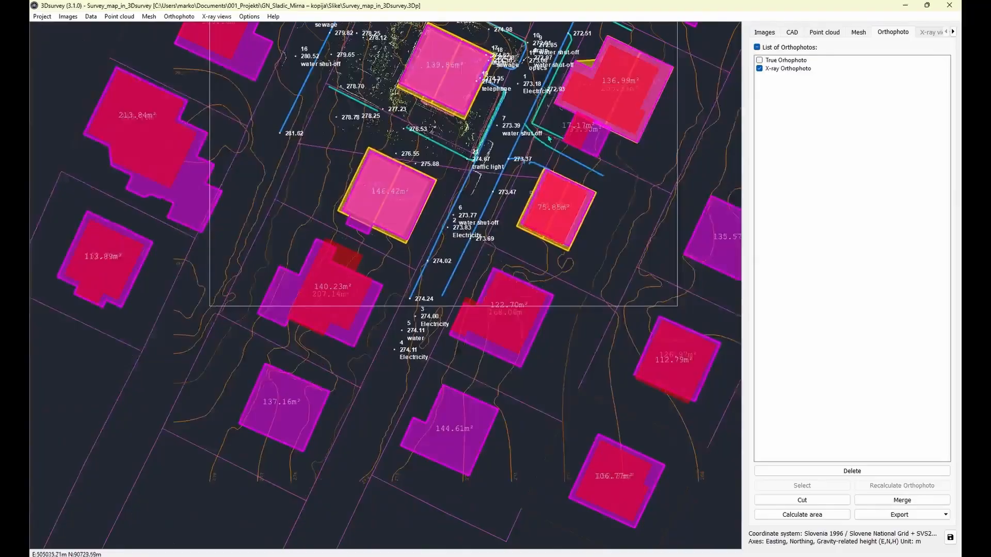
pyautogui.moveTo(549, 138); pyautogui.dragTo(459, 361, button='middle')
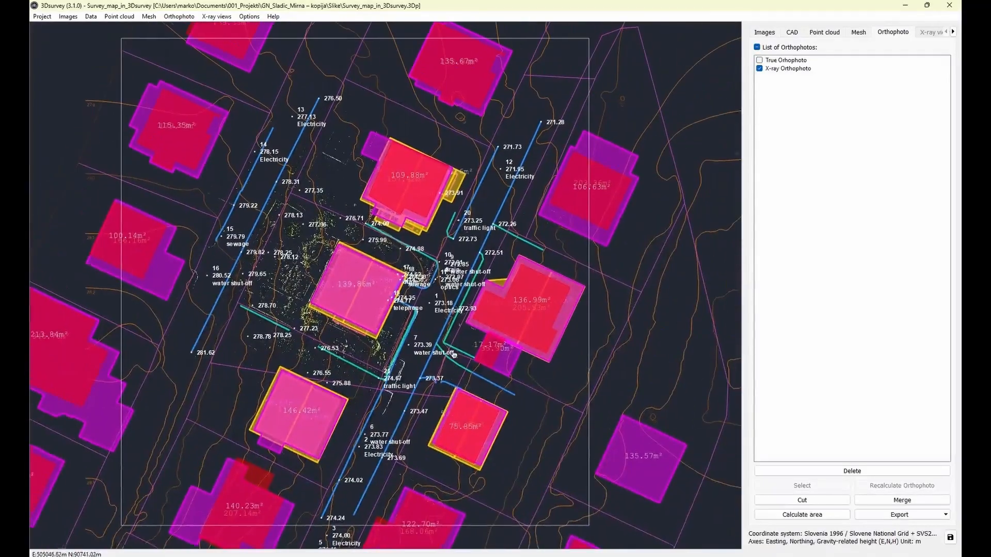
# Replace the X-ray Orthophoto with the True Orhophoto under the combined CAD map, with the whole surveyed area in view.
pyautogui.click(759, 68)
pyautogui.click(759, 61)
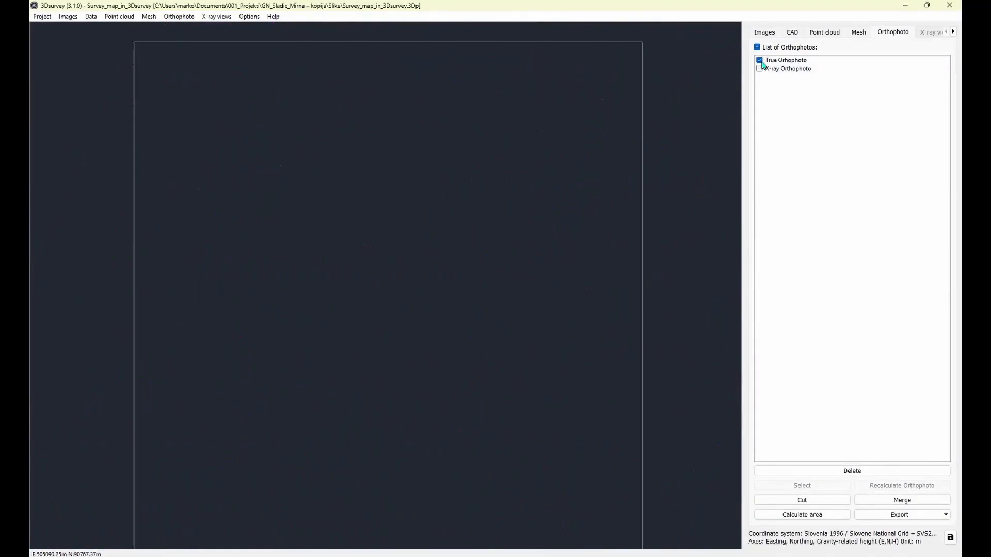
pyautogui.scroll(-2, 302, 327)
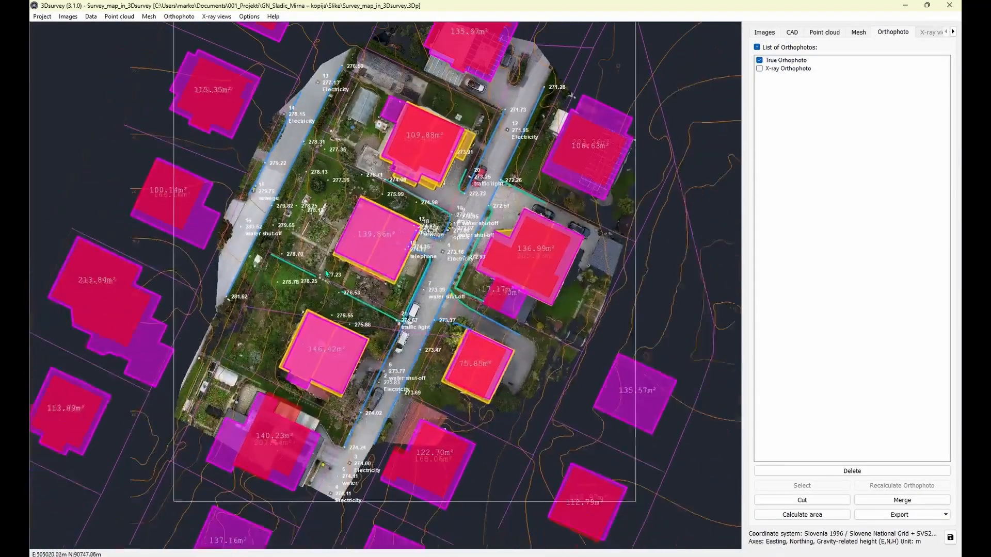
# Review the combined CAD map over the textured 3D mesh from several oblique angles, covering the roofs, street and building outlines.
pyautogui.click(858, 32)
pyautogui.click(791, 33)
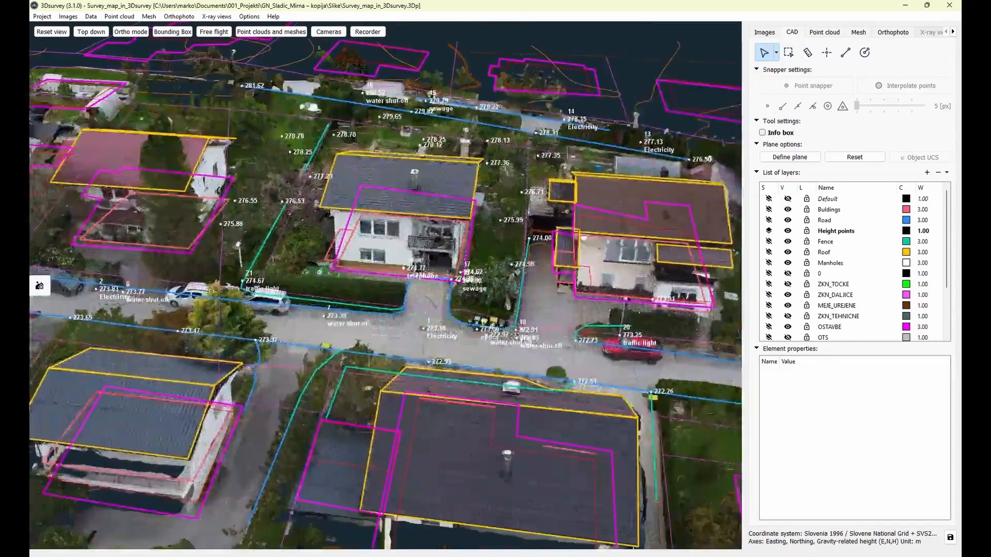
pyautogui.moveTo(340, 323); pyautogui.dragTo(406, 299)
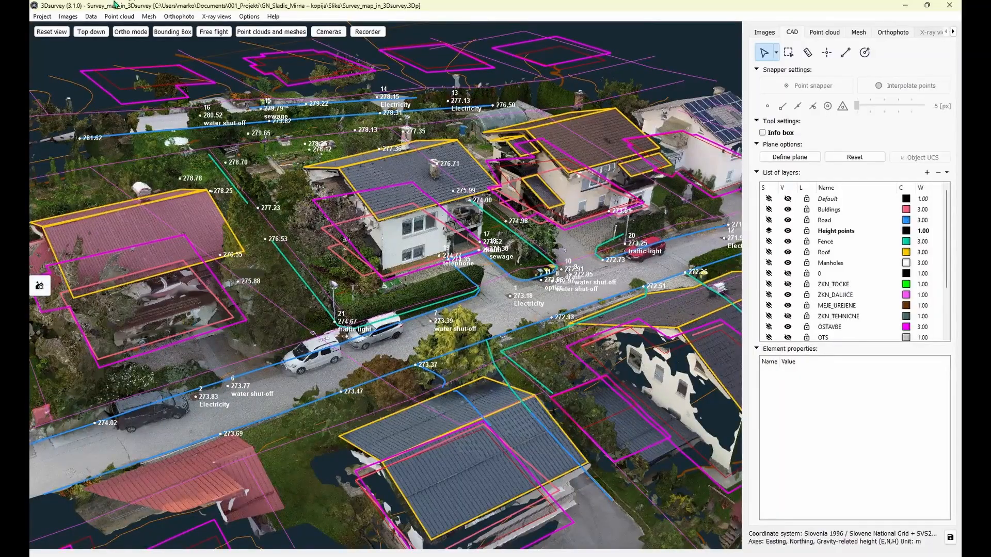
pyautogui.scroll(-2, 444, 258)
pyautogui.moveTo(495, 232); pyautogui.dragTo(414, 290)
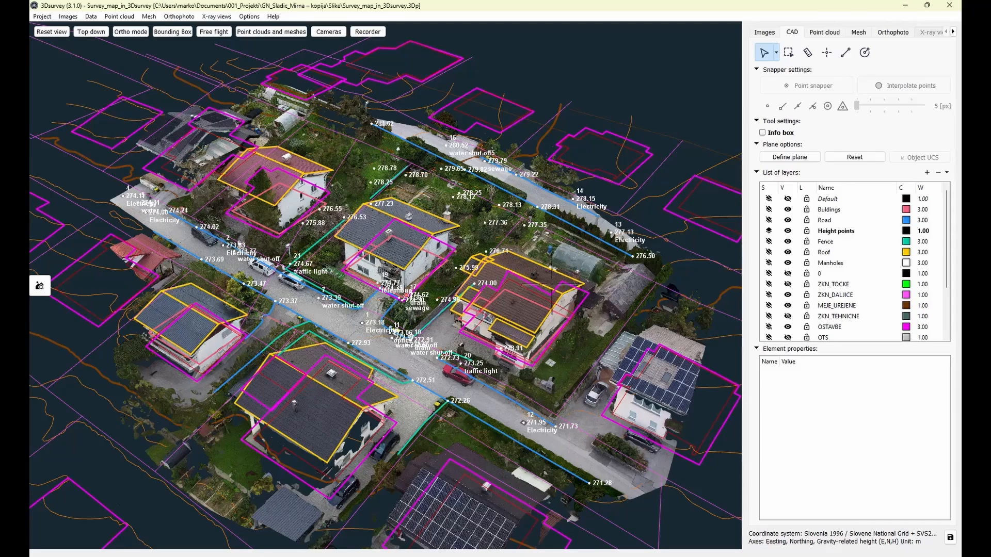
# Display the simplified contour lines on their own with their height labels turned on.
pyautogui.click(953, 32)
pyautogui.click(953, 31)
pyautogui.click(953, 32)
pyautogui.click(925, 32)
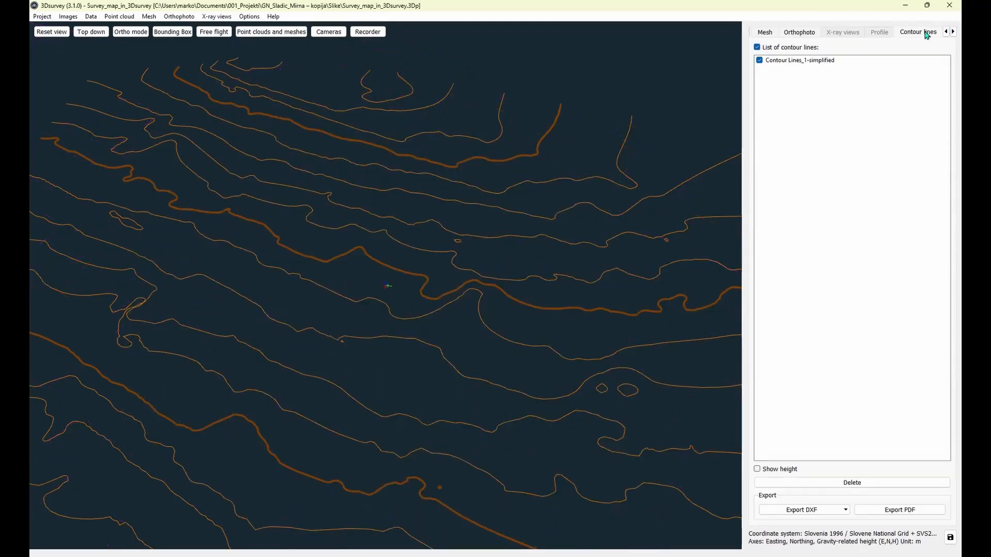
pyautogui.scroll(-2, 421, 326)
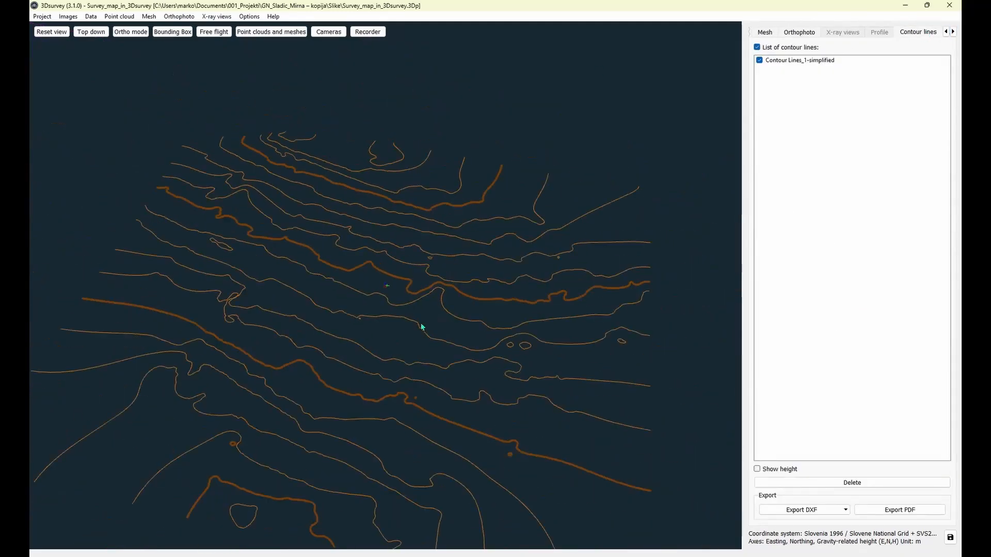
pyautogui.click(758, 470)
pyautogui.moveTo(559, 448); pyautogui.dragTo(593, 361)
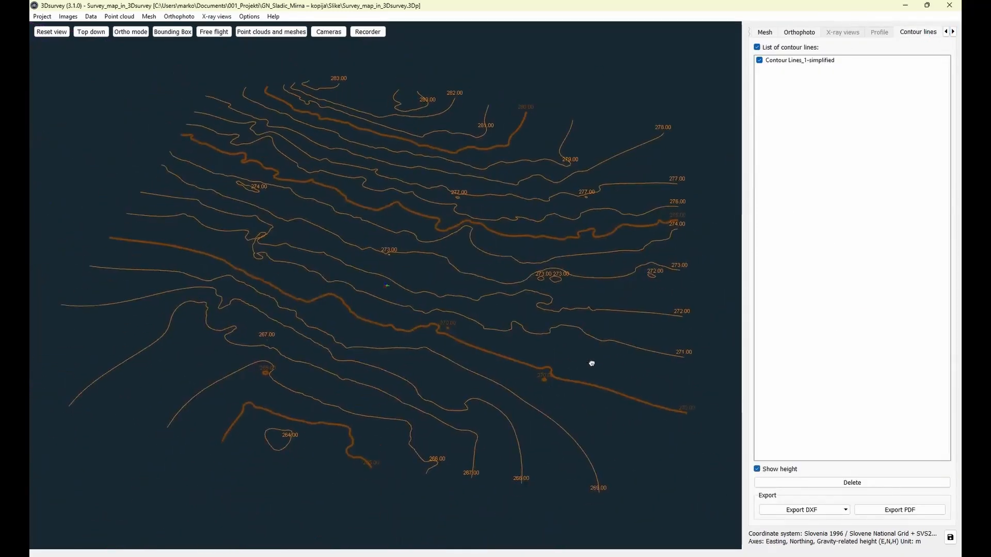
# Export the contour lines as a 2D DXF named Contours in the project's results folder, and dismiss the folder window.
pyautogui.click(798, 511)
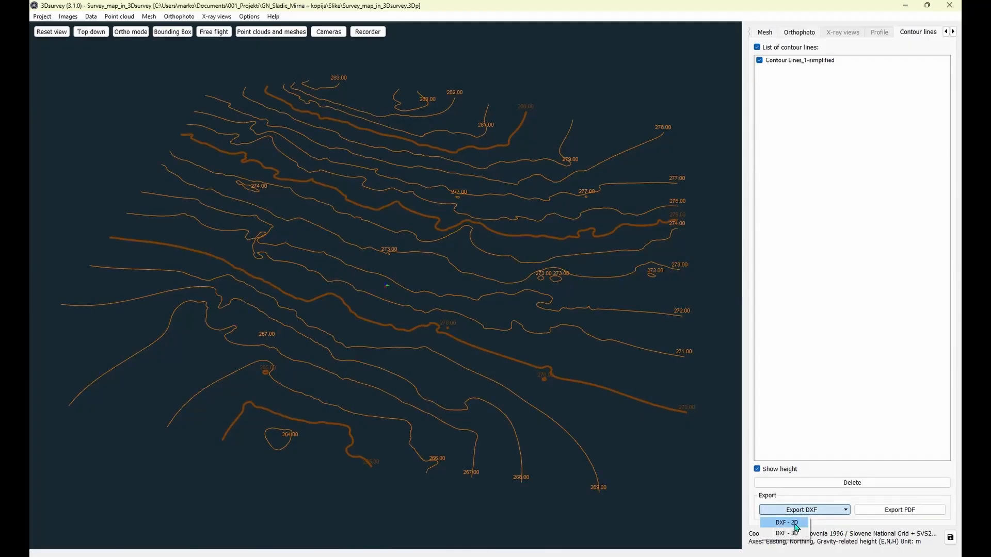
pyautogui.click(797, 524)
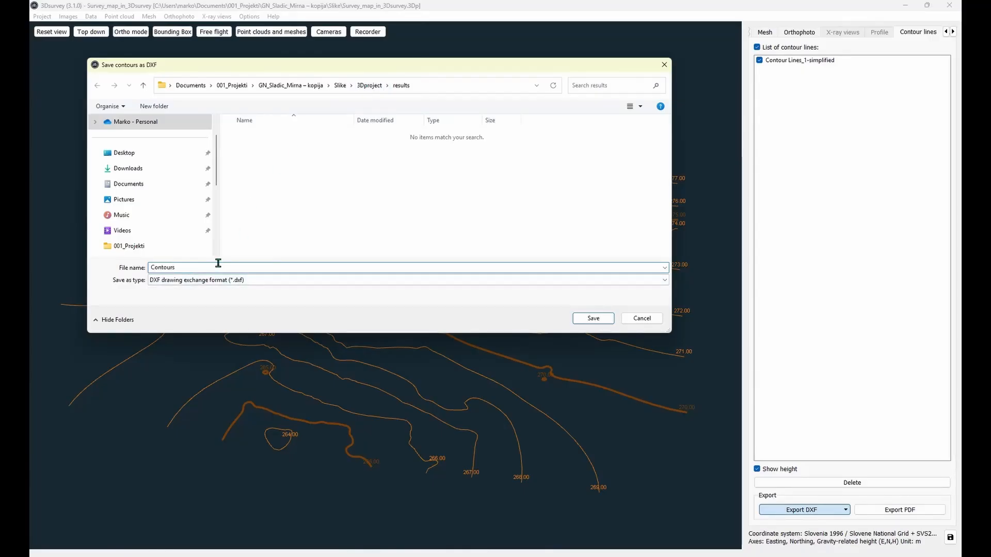
pyautogui.press('Return')
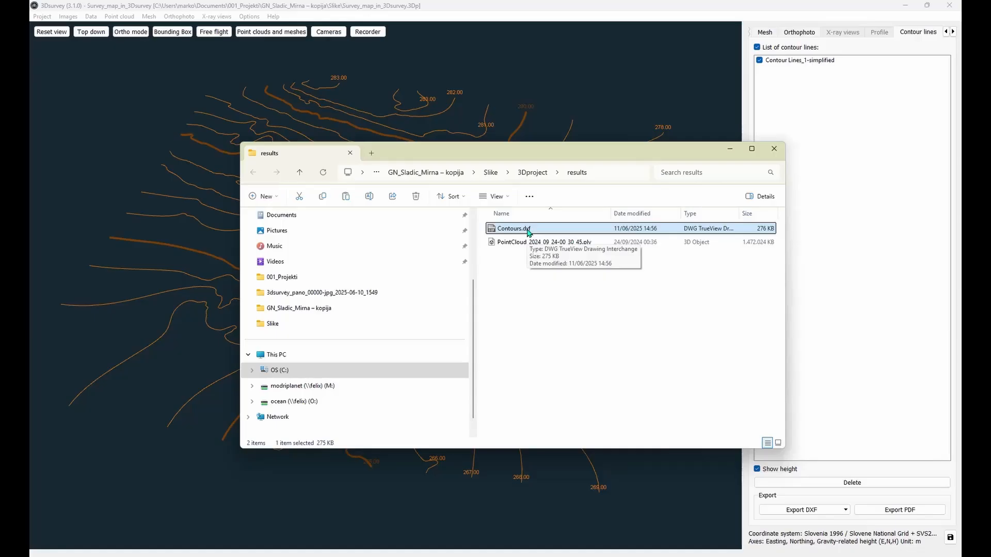
pyautogui.click(774, 149)
# Hide the contour lines and bring up the CAD layers with the entire combined map seen from above.
pyautogui.click(759, 60)
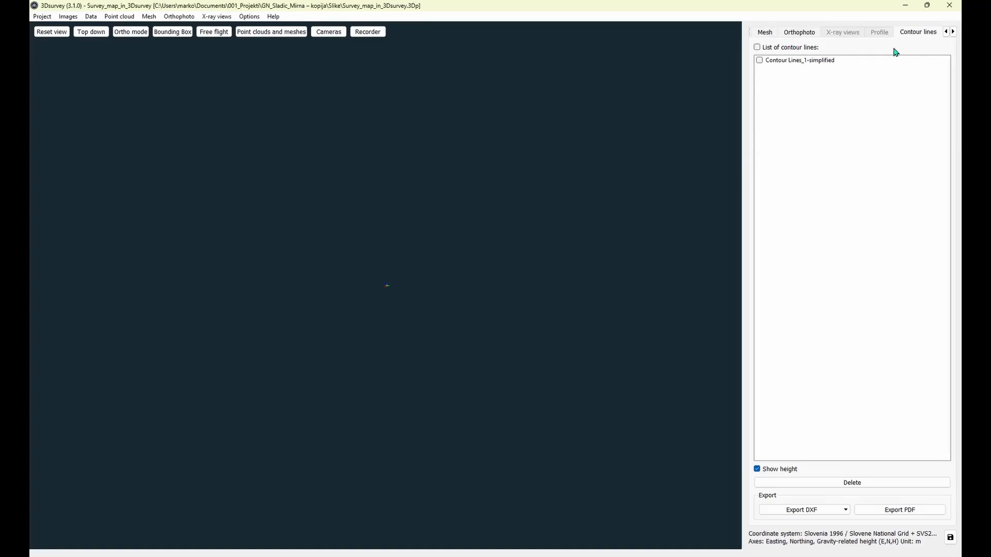
pyautogui.click(944, 32)
pyautogui.click(944, 33)
pyautogui.click(944, 33)
pyautogui.click(791, 32)
pyautogui.scroll(-2, 515, 152)
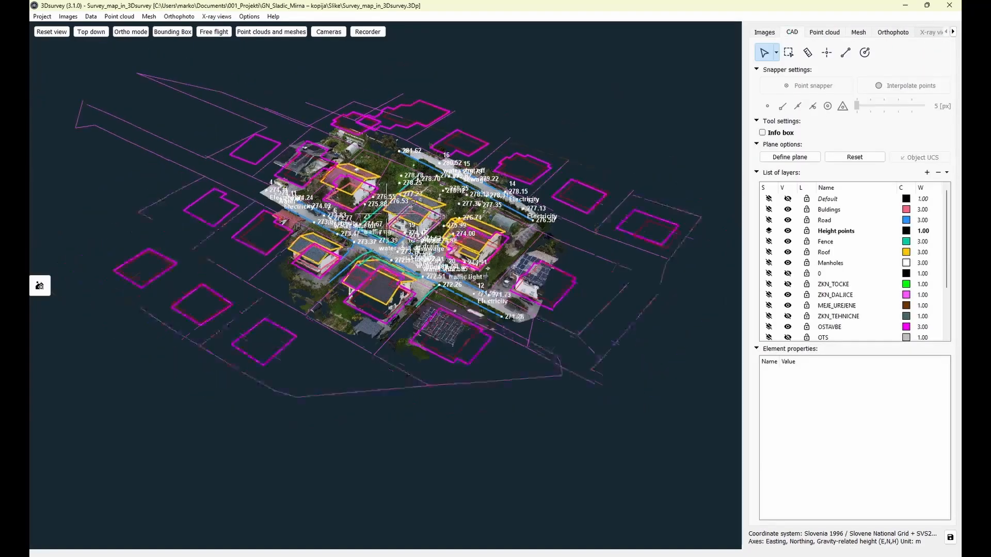
pyautogui.moveTo(515, 152); pyautogui.dragTo(477, 266)
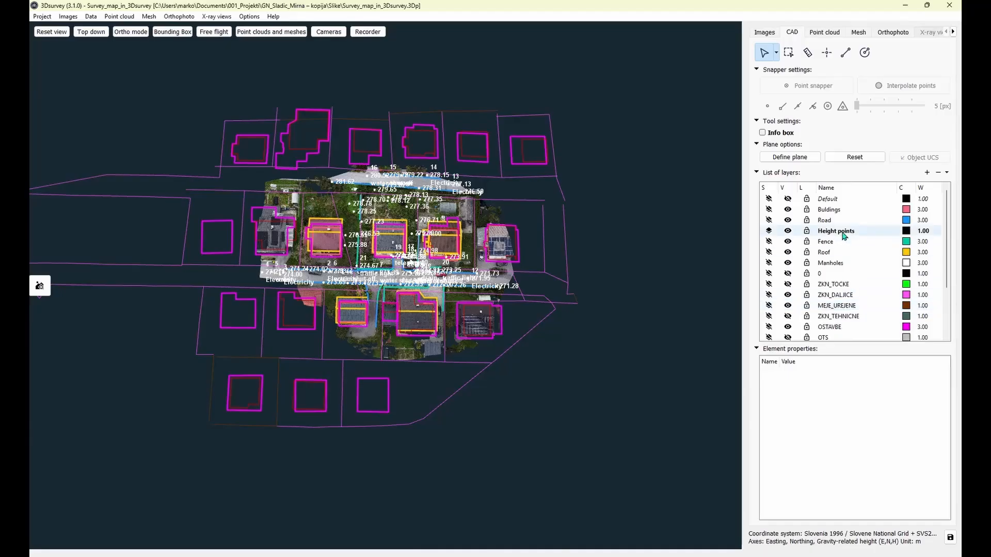
# Save the CAD map's preselected layers as Survey_map_in_3Dsurvey.dxf in the 3Dproject results folder.
pyautogui.click(90, 17)
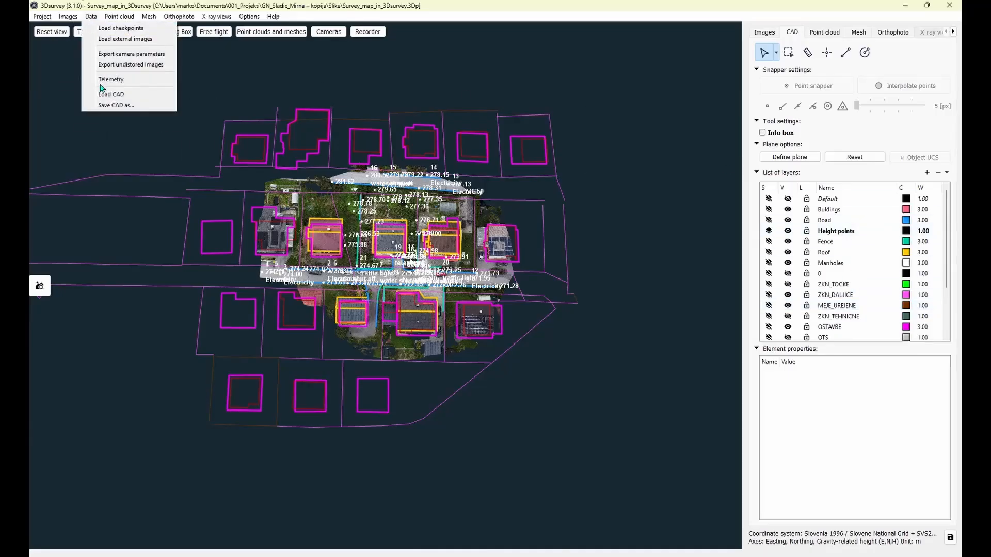
pyautogui.click(116, 105)
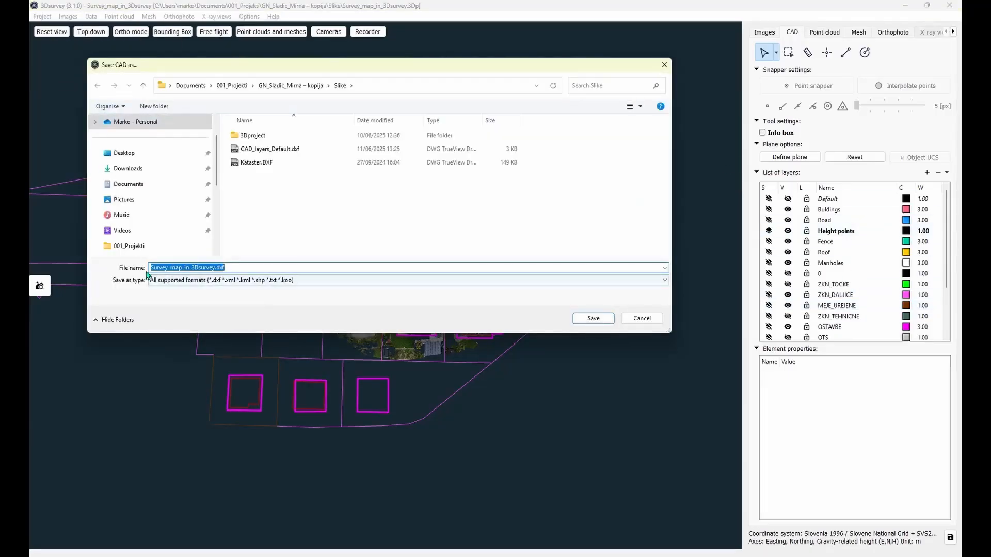
pyautogui.doubleClick(258, 135)
pyautogui.doubleClick(250, 136)
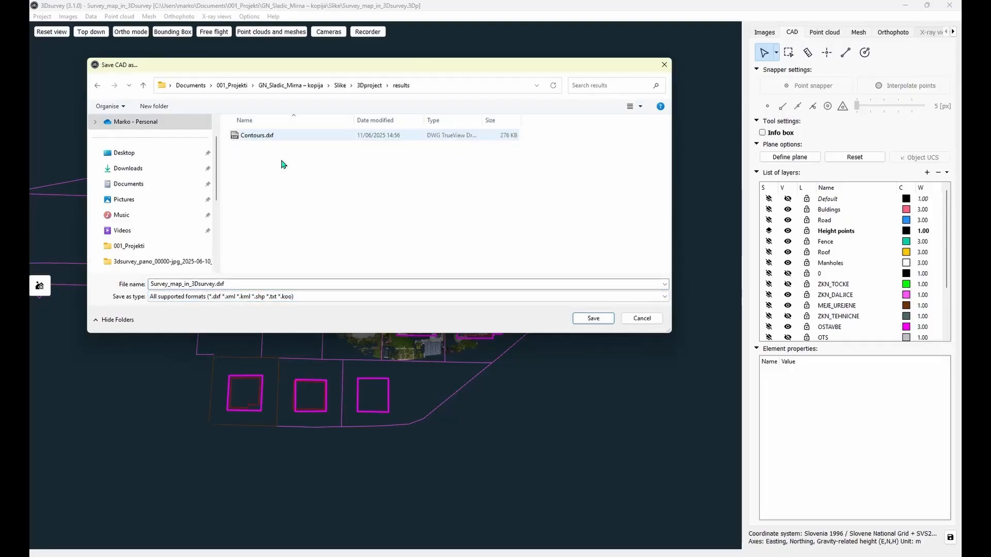
pyautogui.click(254, 296)
pyautogui.click(276, 296)
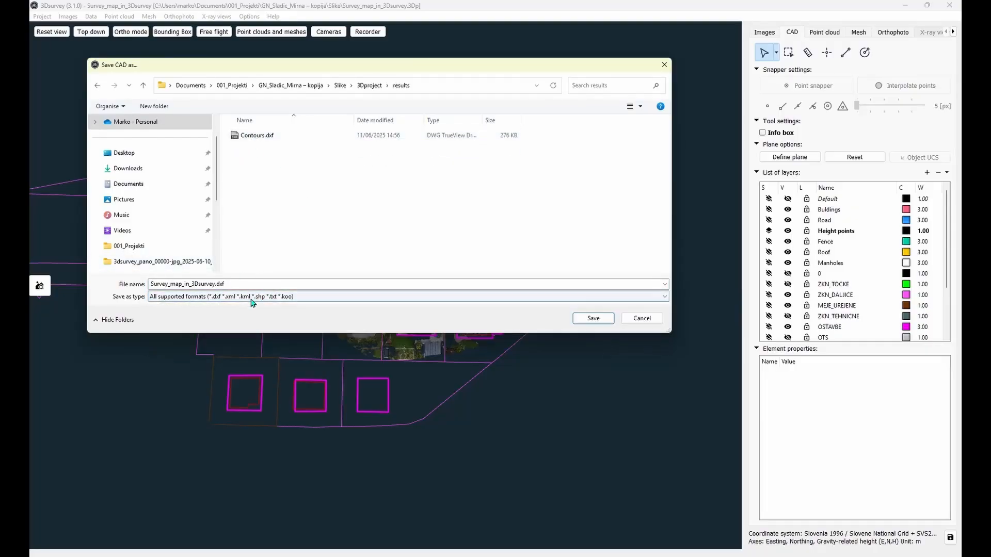
pyautogui.click(593, 319)
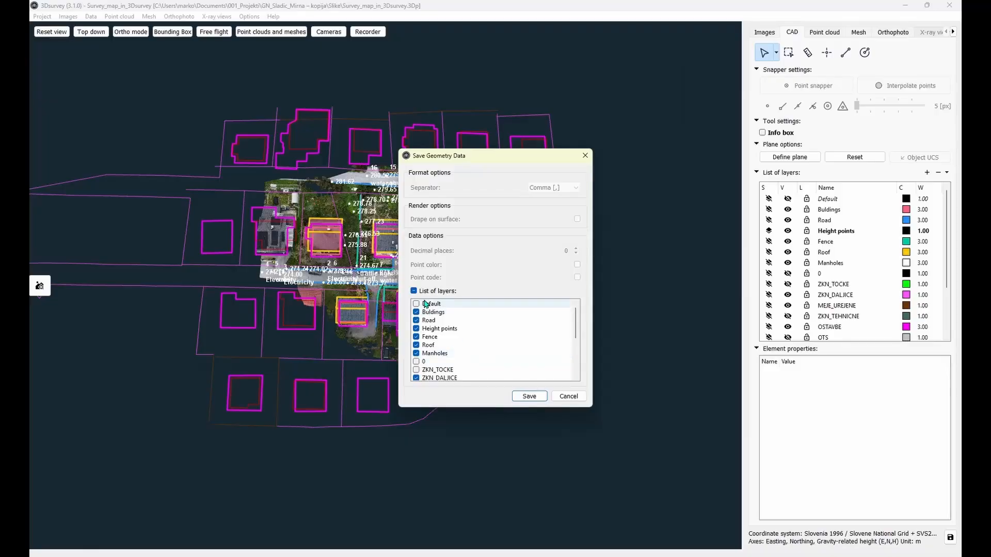
pyautogui.scroll(-4, 428, 330)
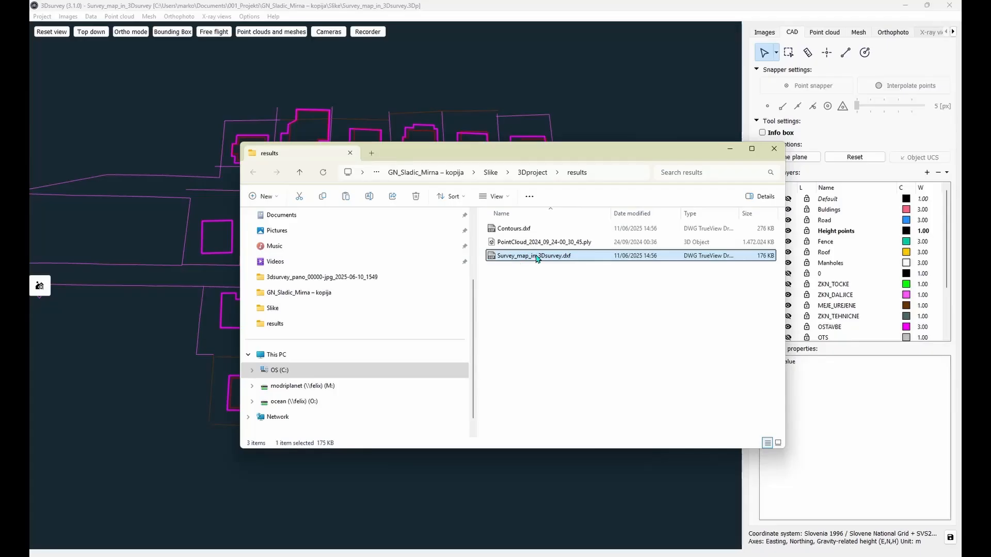
# Open Survey_map_in_3Dsurvey.dxf in DWG TrueView and check its point labels, building outlines, roads and parcel boundaries.
pyautogui.doubleClick(536, 257)
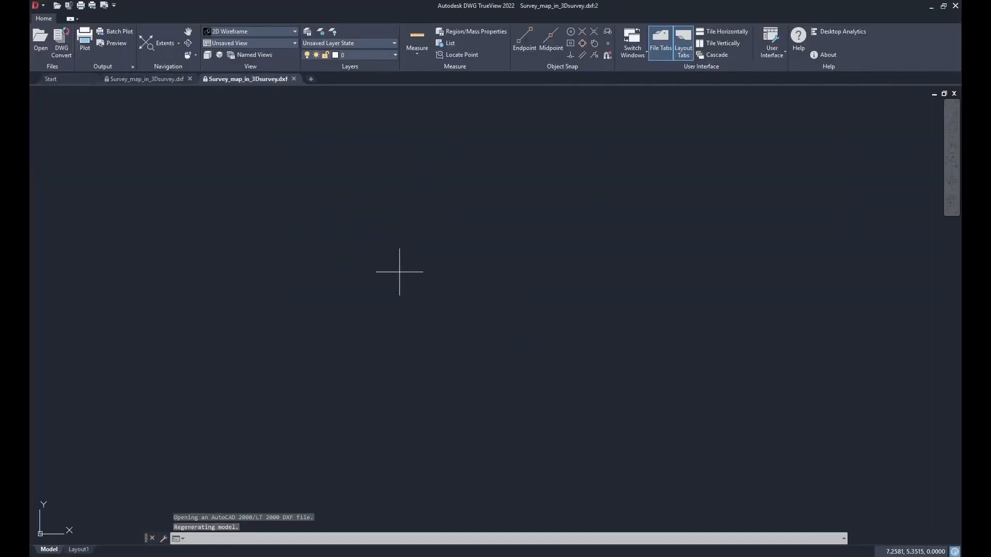
pyautogui.middleClick(400, 272)
pyautogui.middleClick(400, 271)
pyautogui.scroll(8, 525, 290)
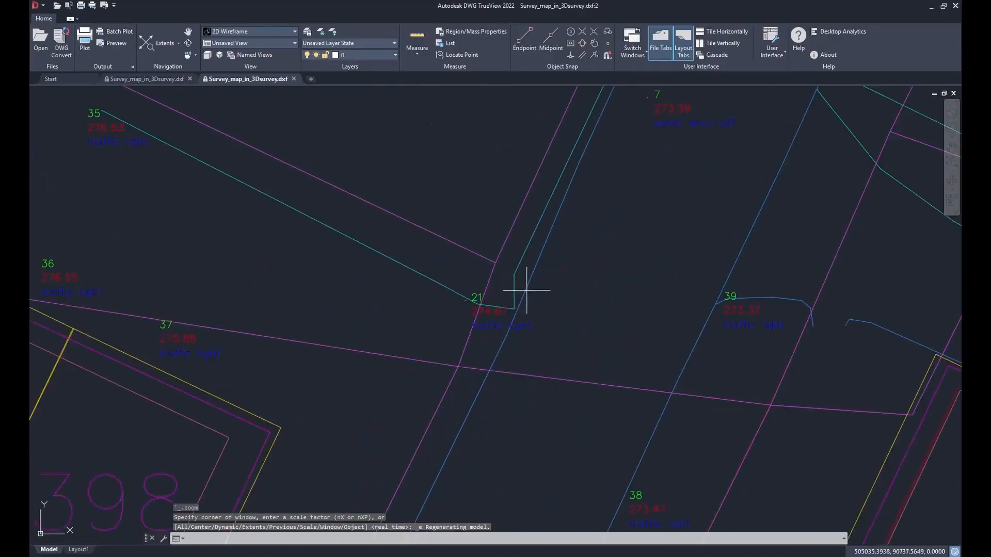
pyautogui.scroll(-7, 526, 290)
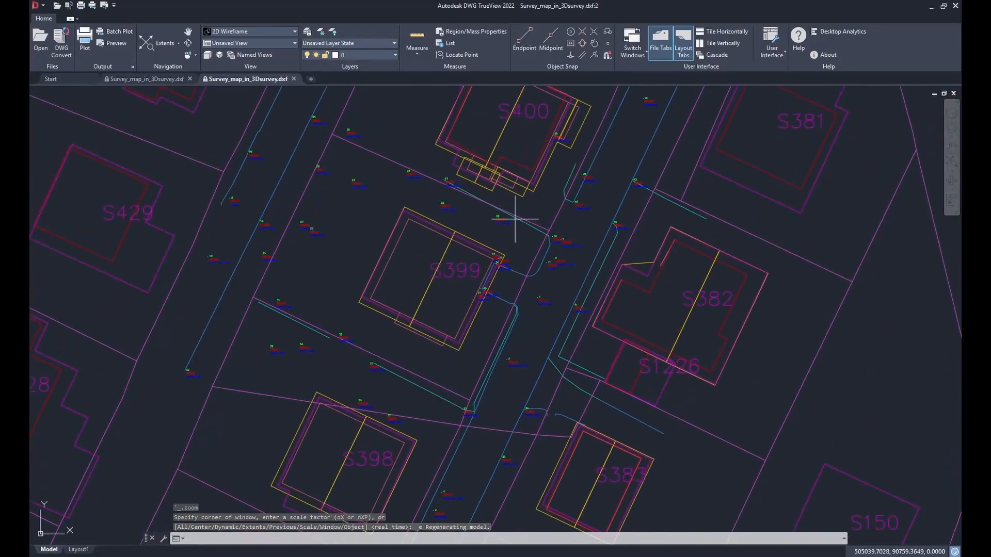
pyautogui.scroll(8, 515, 218)
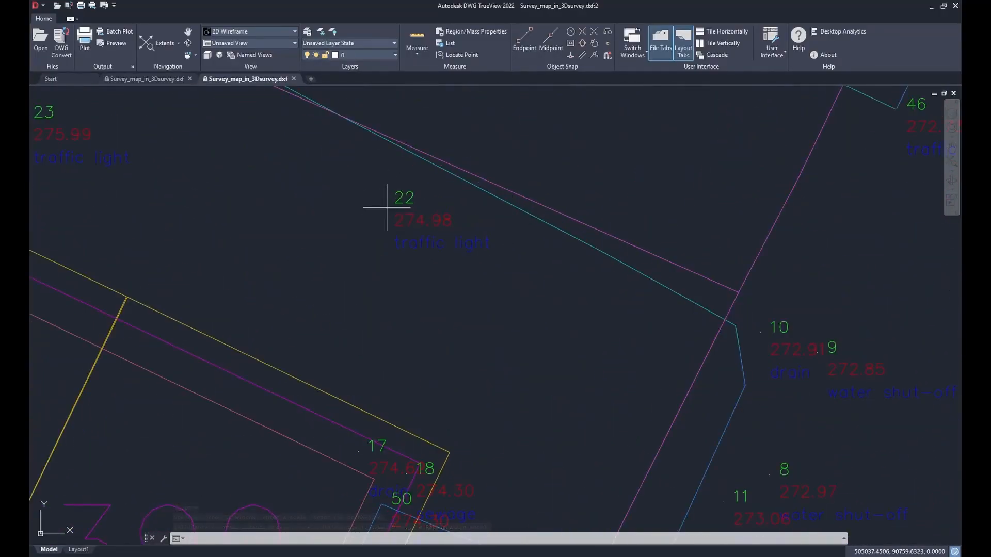
pyautogui.scroll(-7, 420, 250)
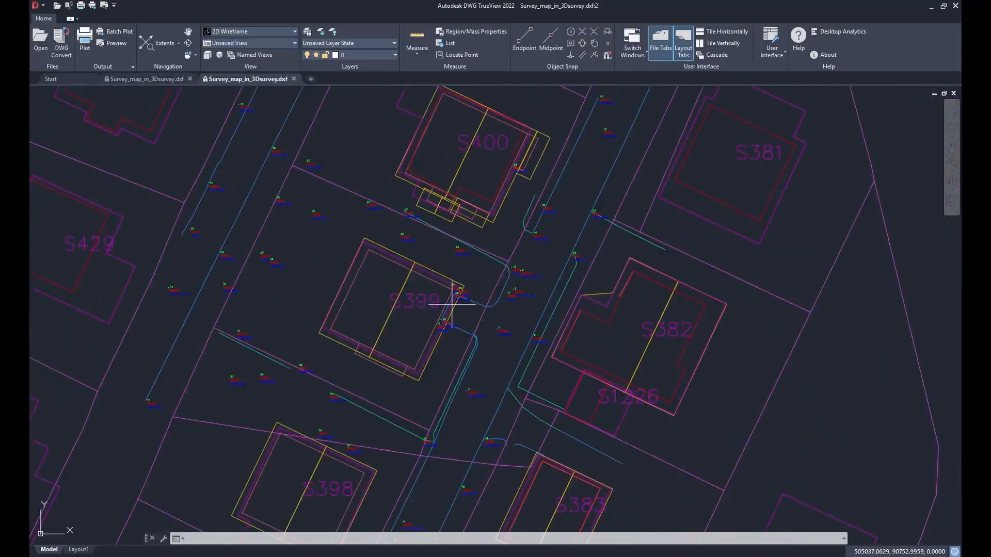
pyautogui.moveTo(453, 302)
pyautogui.mouseDown(button='middle')
pyautogui.moveTo(567, 247)
pyautogui.moveTo(447, 305)
pyautogui.moveTo(515, 280)
pyautogui.mouseUp(button='middle')
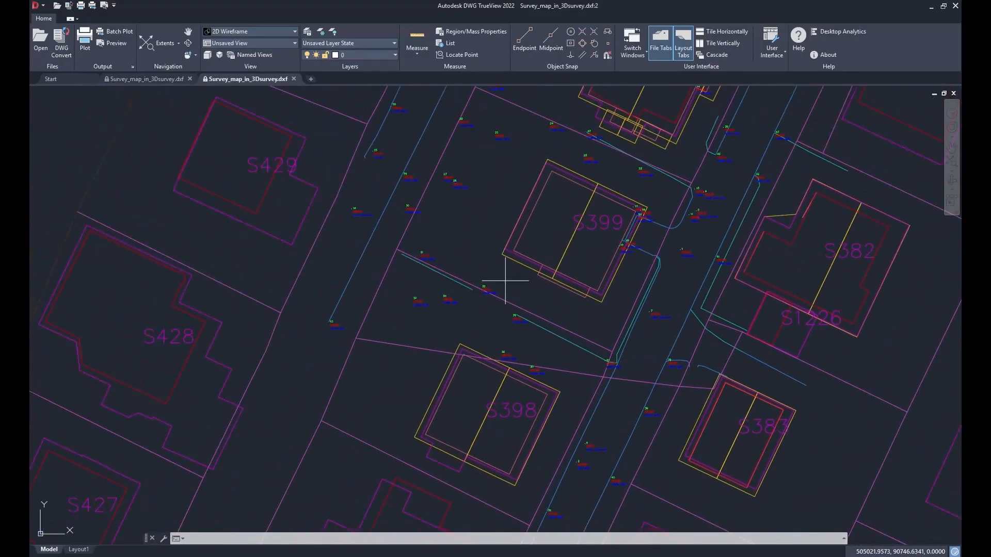
pyautogui.scroll(-6, 505, 281)
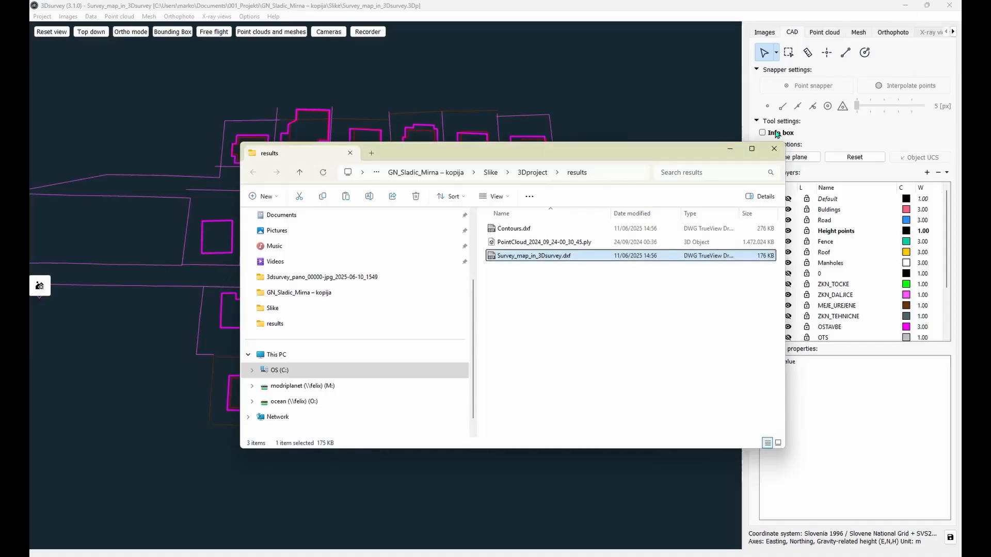
# Return to 3Dsurvey, hide the CAD data and display the True Orhophoto alone.
pyautogui.press('Return')
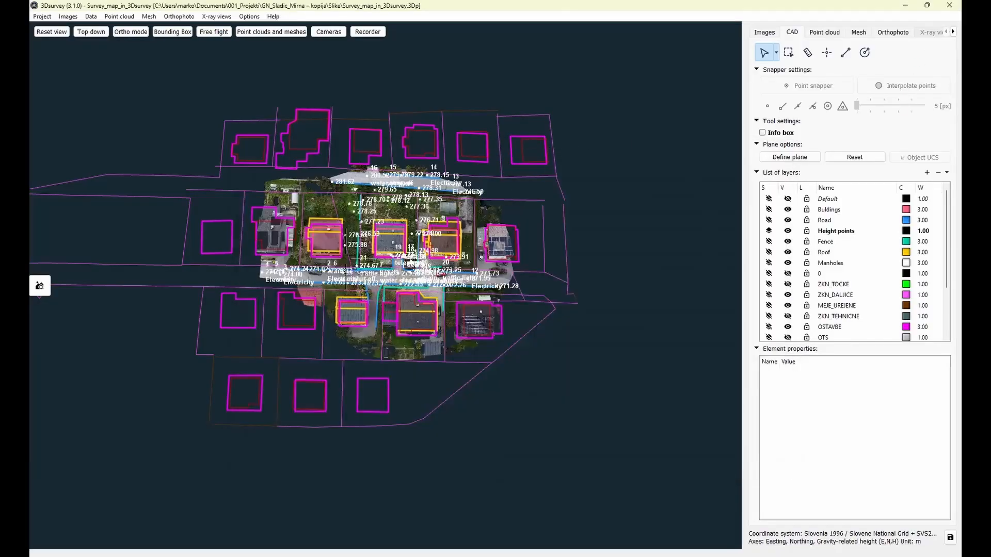
pyautogui.click(893, 32)
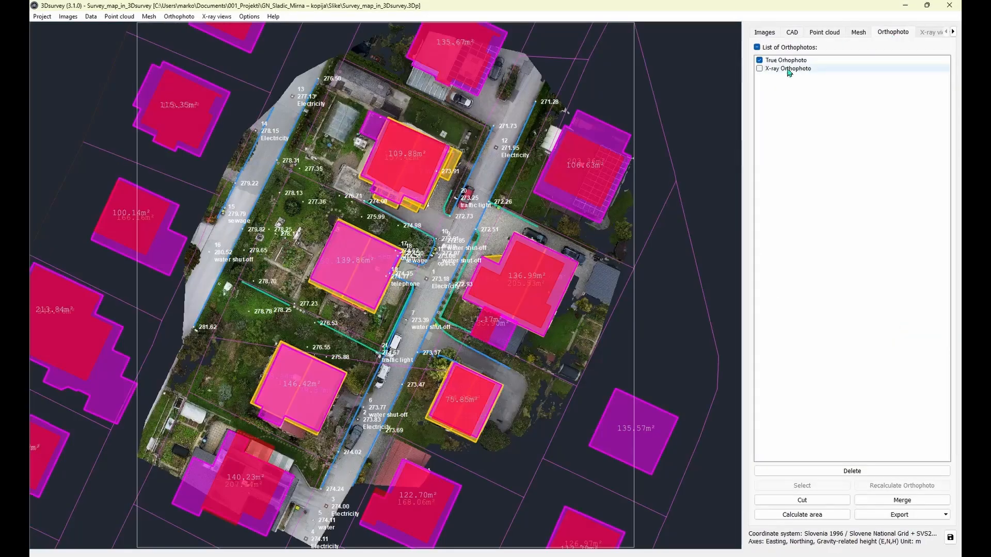
pyautogui.click(863, 34)
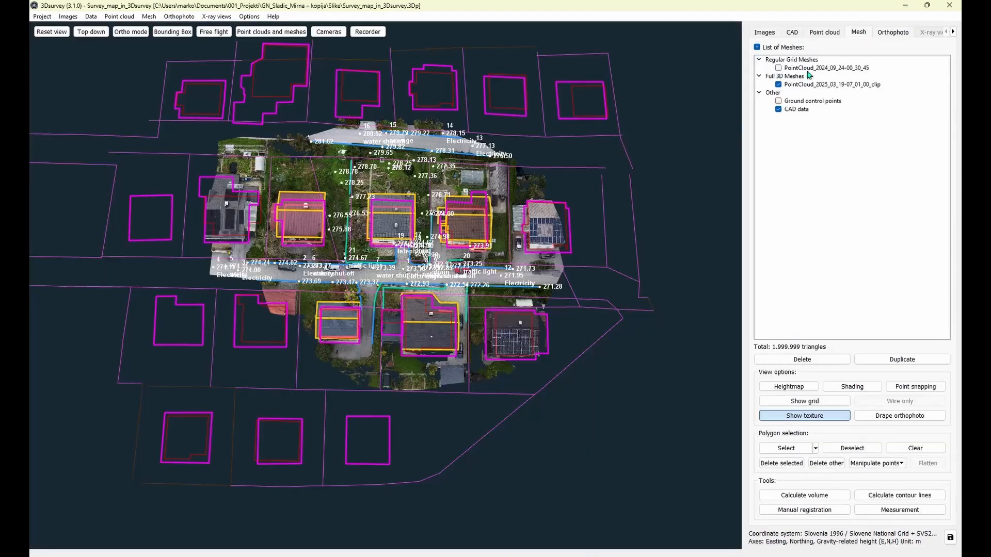
pyautogui.click(893, 32)
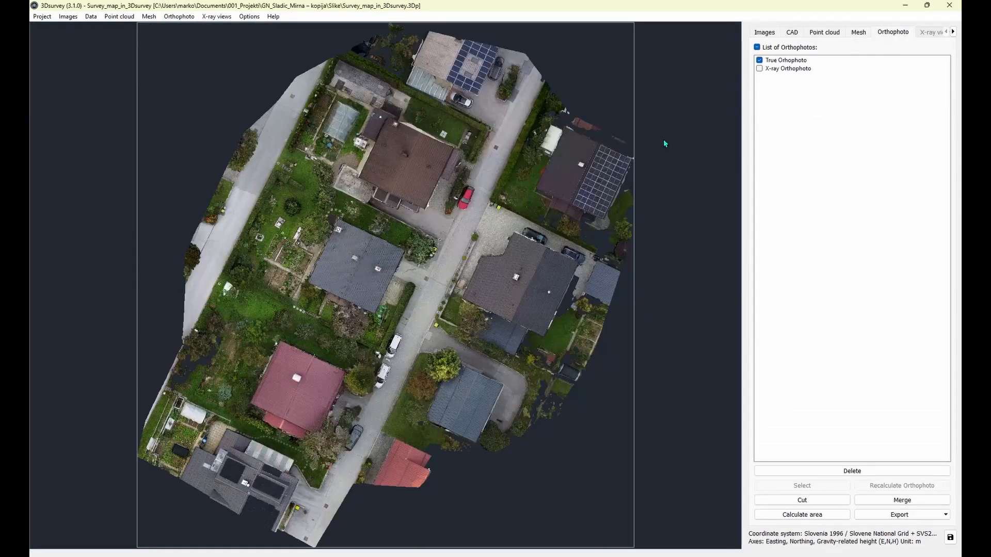
# Save the True Orhophoto as True Orhophoto.tif in the 3Dproject temp folder with 1.00 cm pixels, splitting into 32,000 px tiles and GeoTIFF data.
pyautogui.rightClick(787, 62)
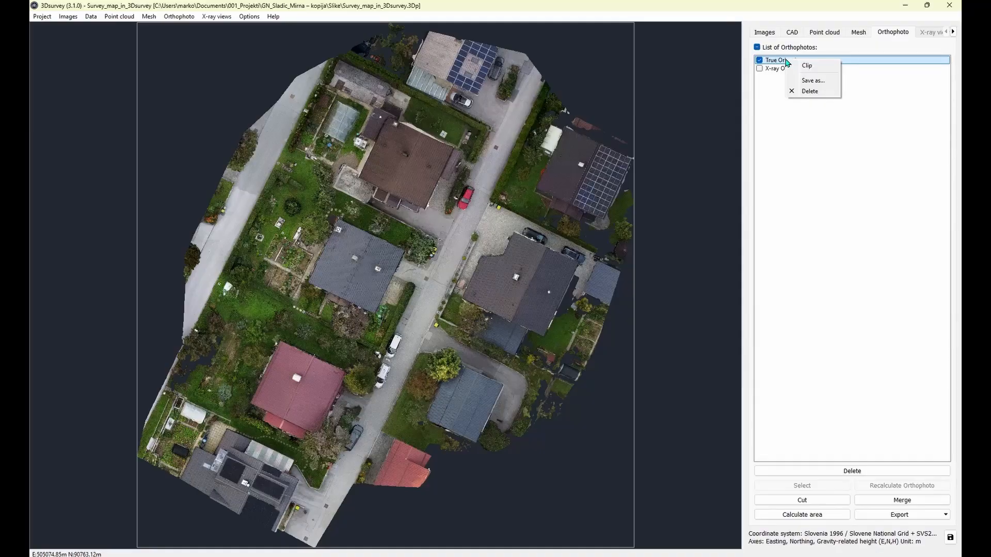
pyautogui.click(813, 81)
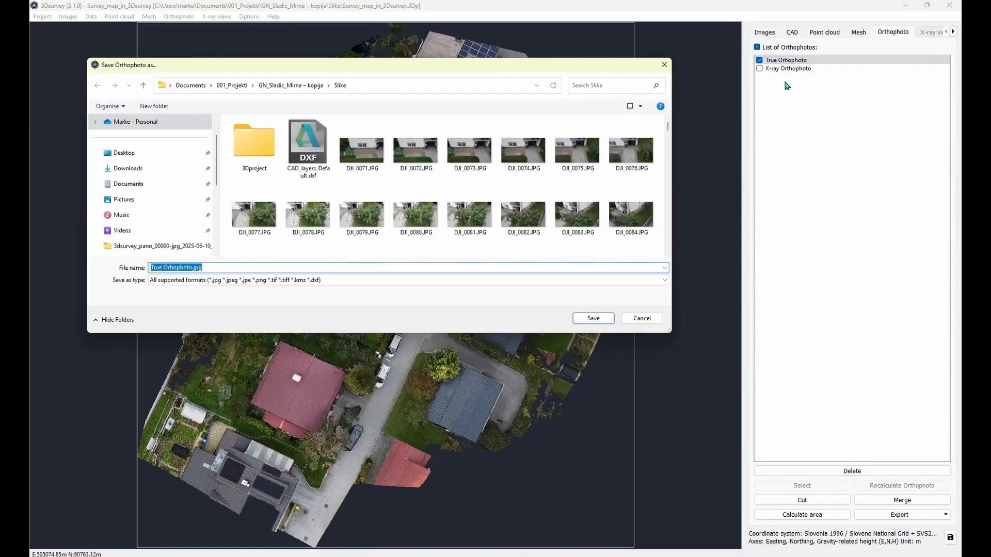
pyautogui.click(400, 280)
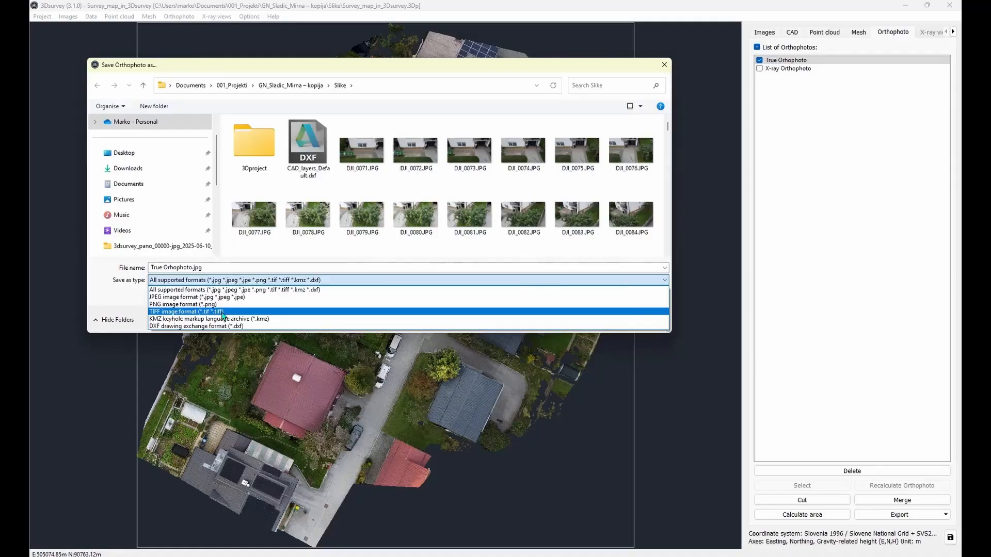
pyautogui.click(223, 313)
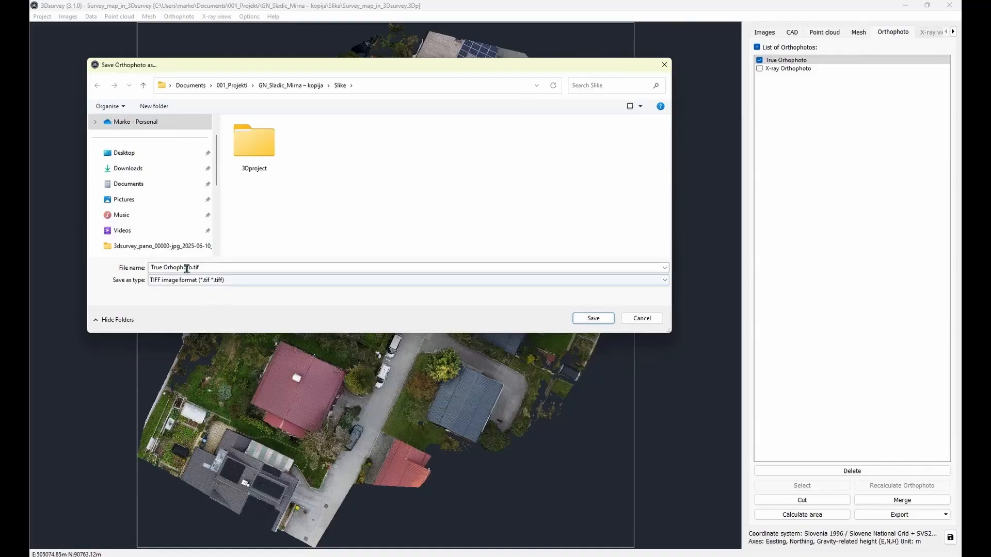
pyautogui.doubleClick(253, 163)
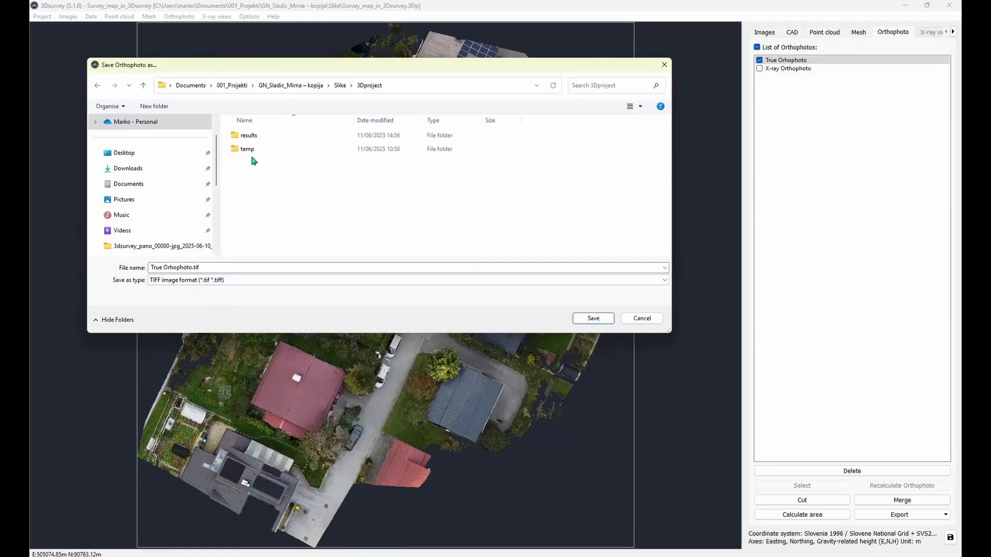
pyautogui.doubleClick(256, 150)
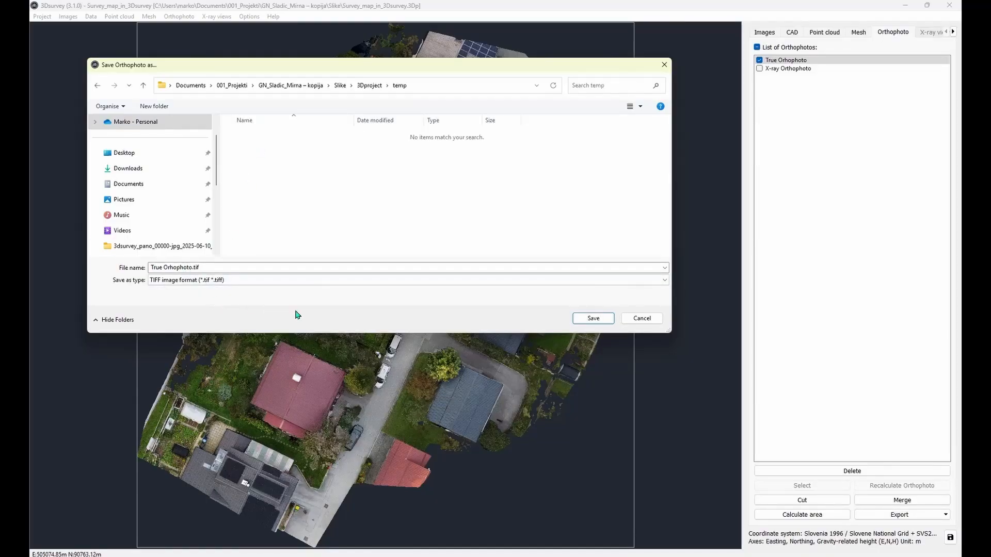
pyautogui.click(589, 317)
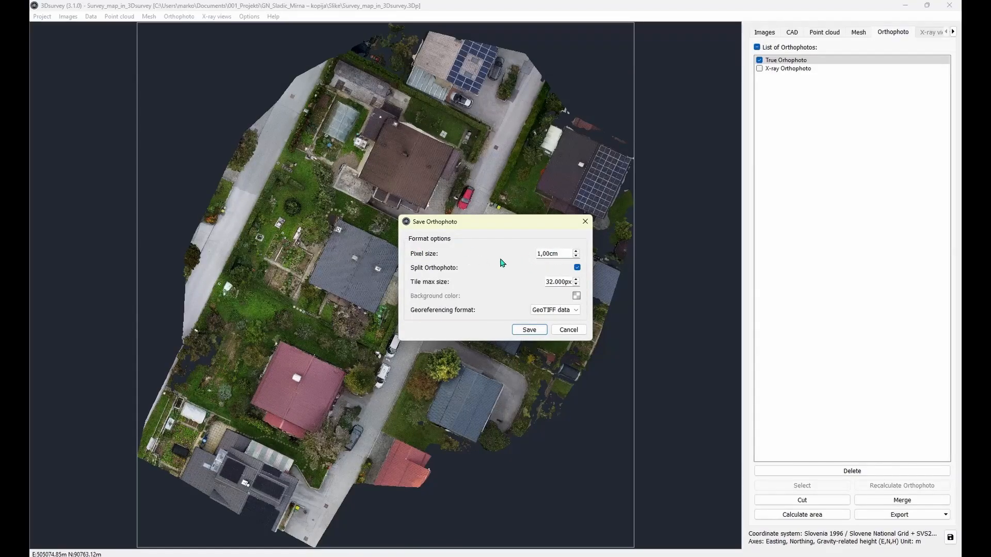
pyautogui.click(528, 330)
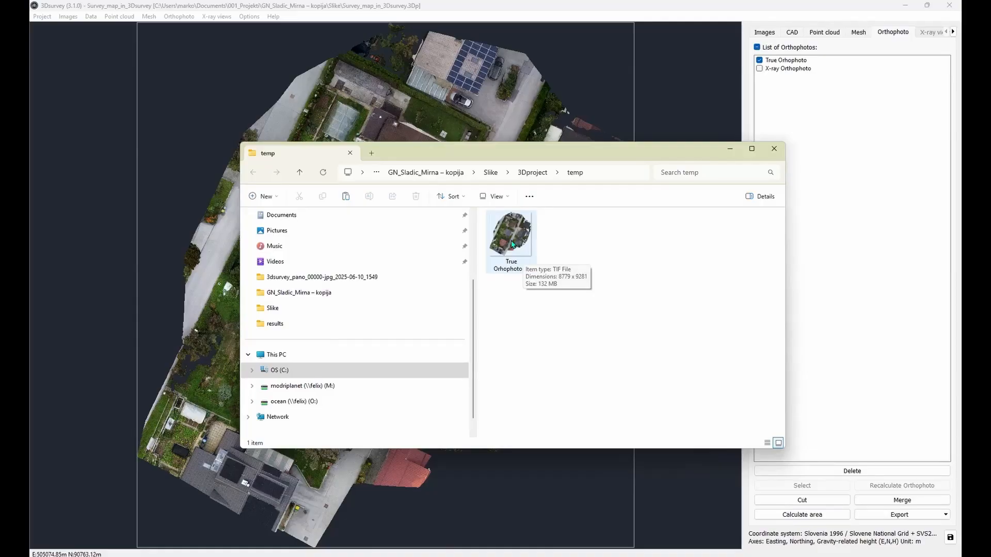
pyautogui.click(771, 155)
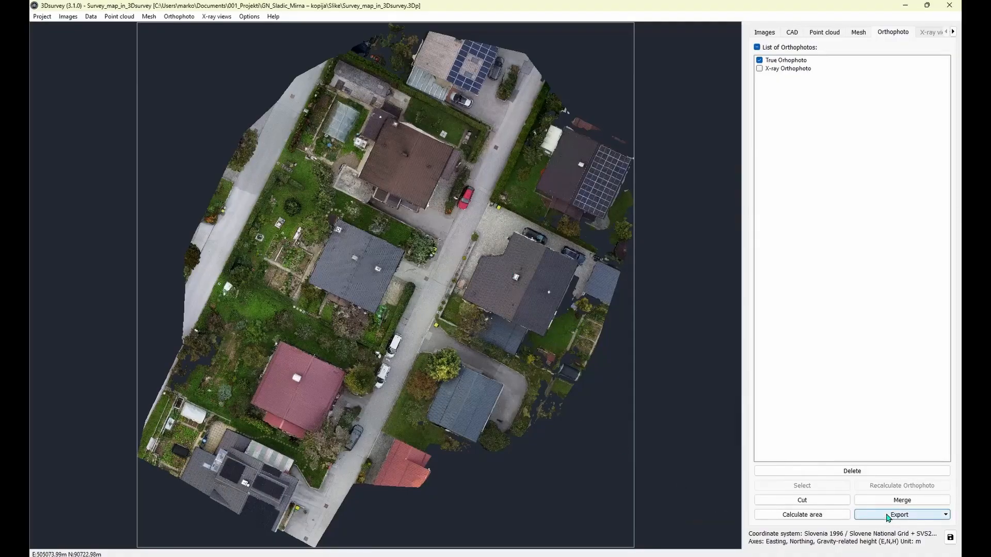
# Turn on the CAD data and show it over the True Orhophoto.
pyautogui.click(793, 33)
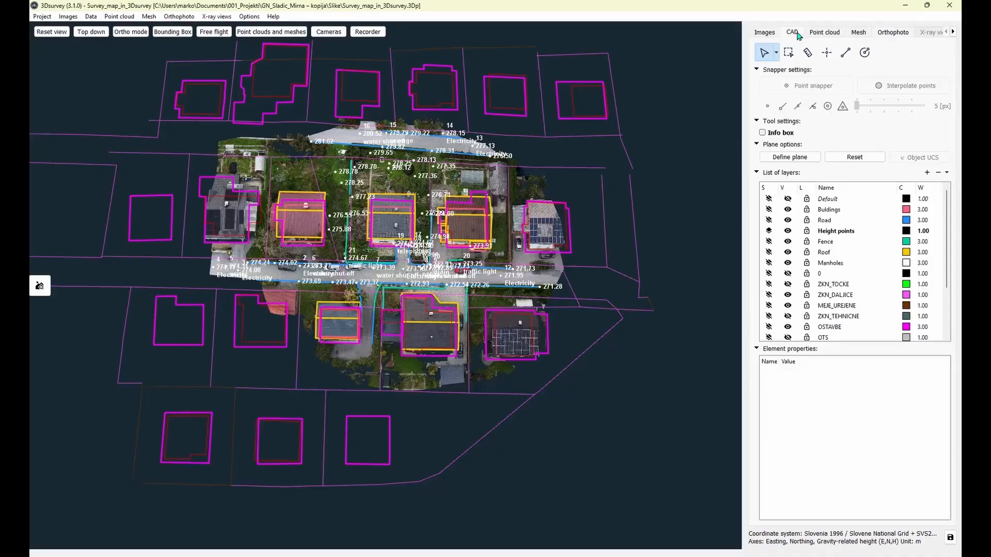
pyautogui.click(858, 32)
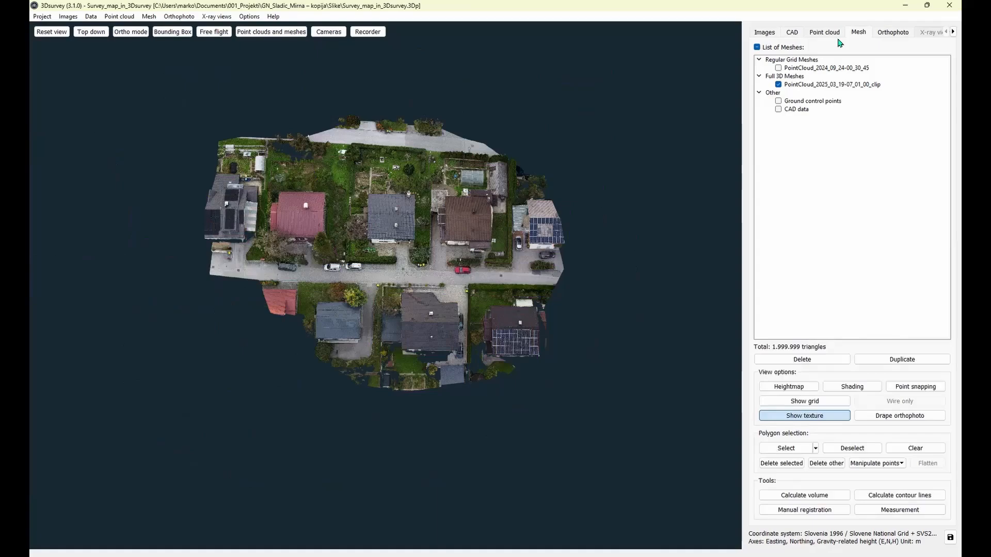
pyautogui.click(778, 109)
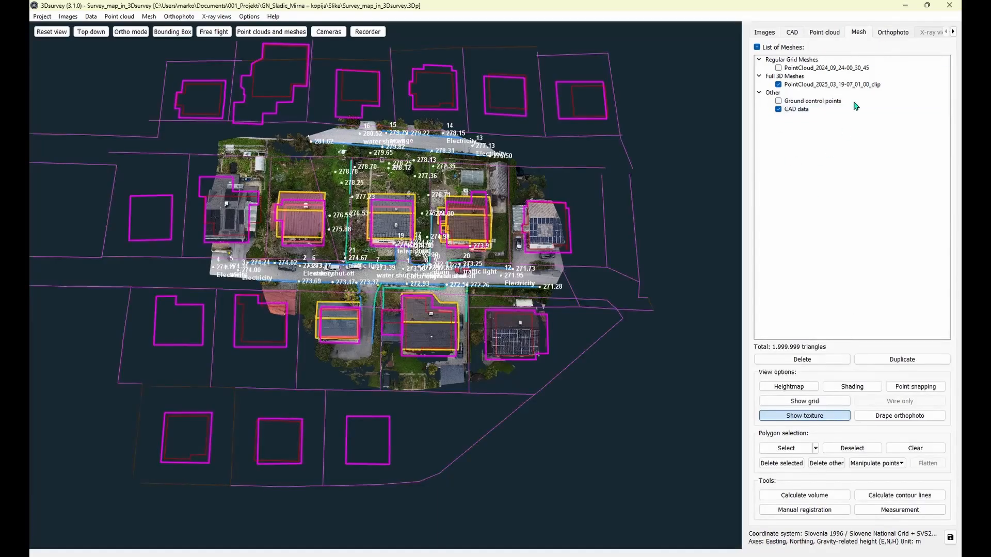
pyautogui.click(904, 34)
# Set up a PDF export of the orthophoto map as an A3 landscape page titled "Survey Map in 3Dsurvey".
pyautogui.click(883, 515)
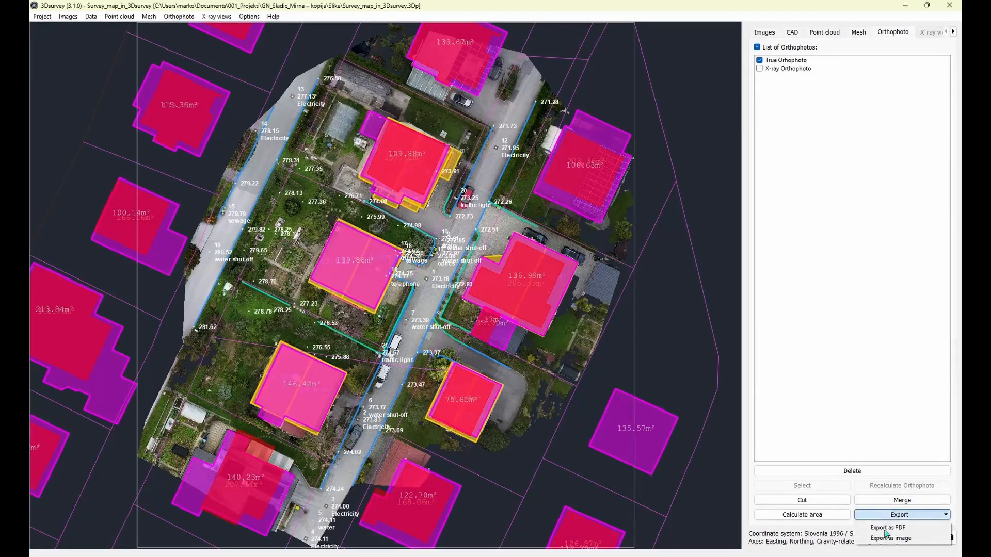
pyautogui.click(908, 529)
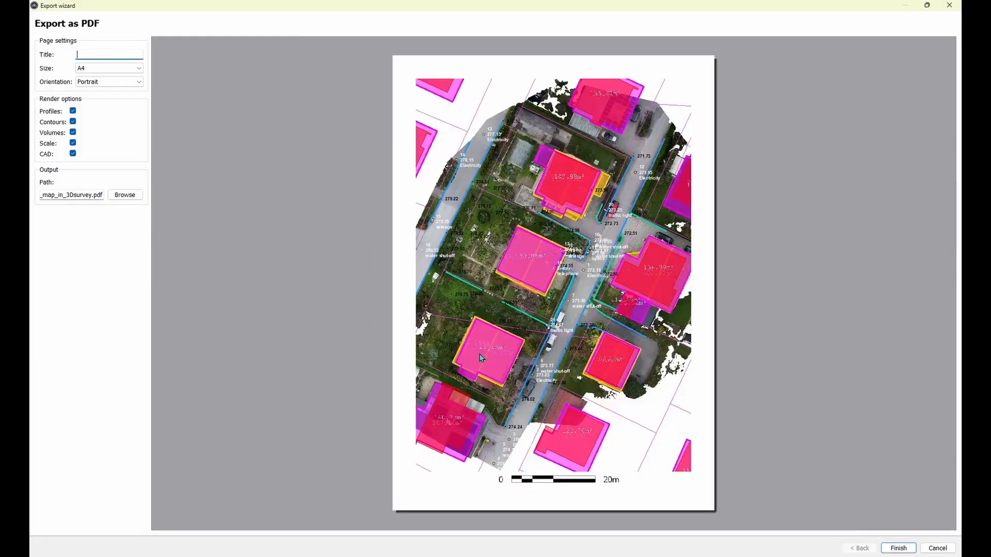
pyautogui.click(109, 68)
pyautogui.click(102, 86)
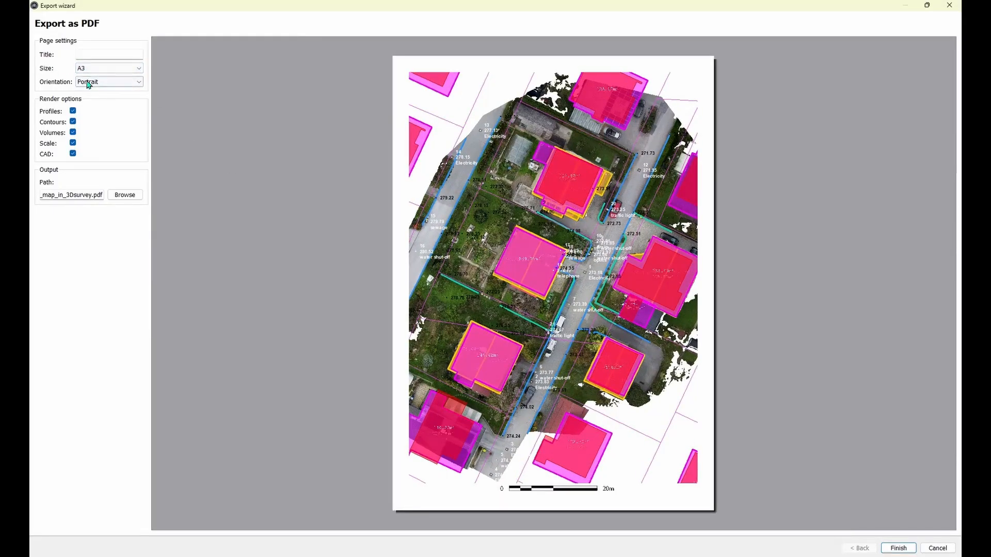
pyautogui.click(105, 85)
pyautogui.click(105, 94)
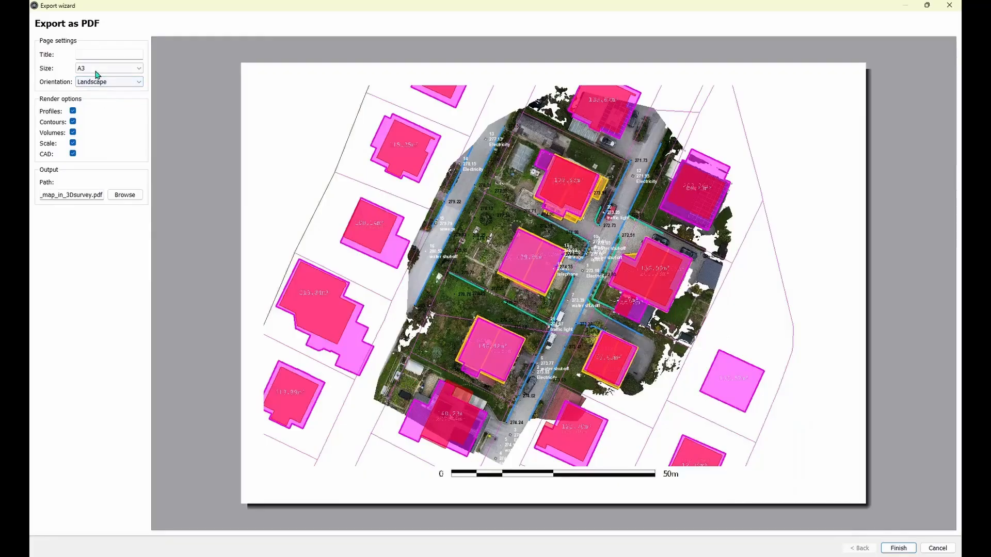
pyautogui.click(113, 50)
pyautogui.write('Survey Map')
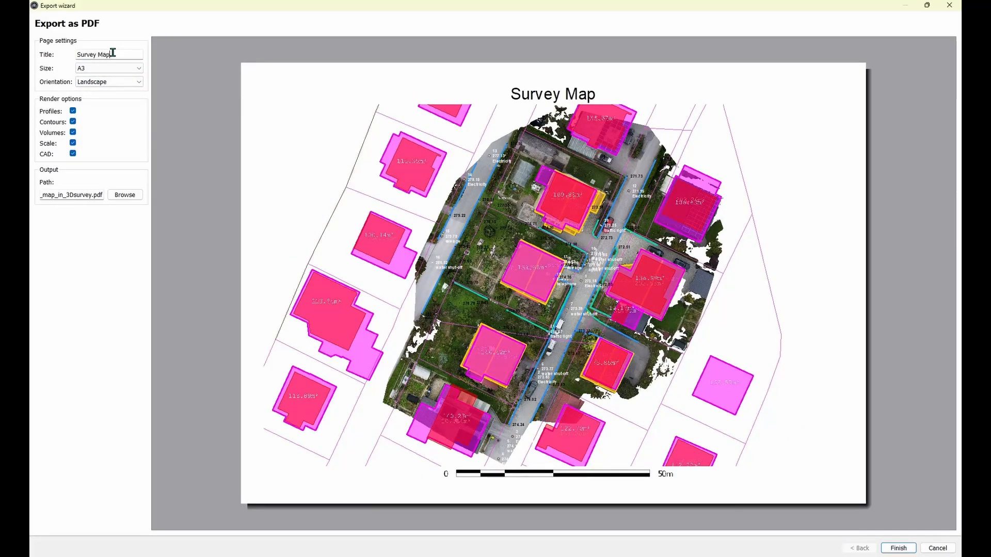
pyautogui.write(' in 3Dsurvey')
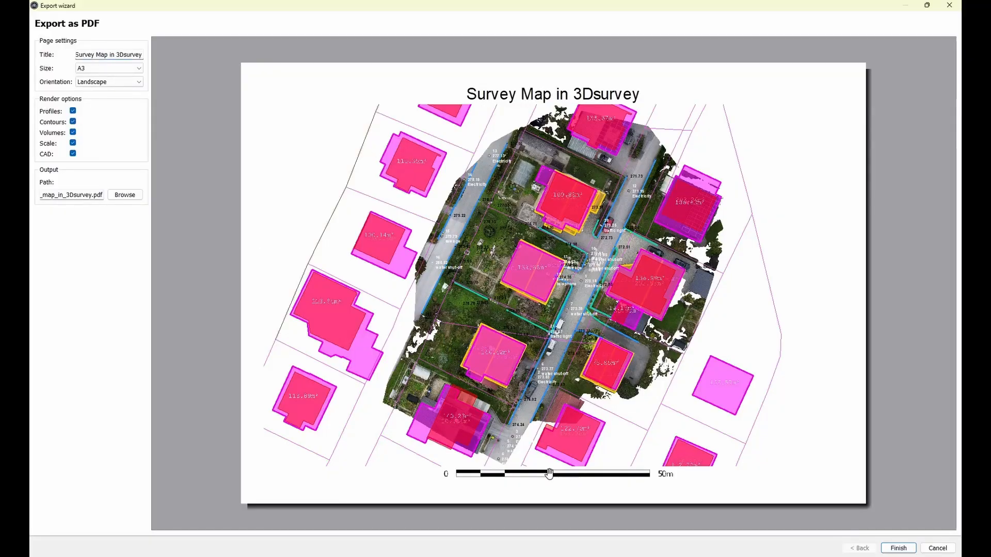
# Enlarge the map slightly on the page, export it as Survey_map_in_3Dsurvey.pdf and open the PDF.
pyautogui.scroll(4, 587, 305)
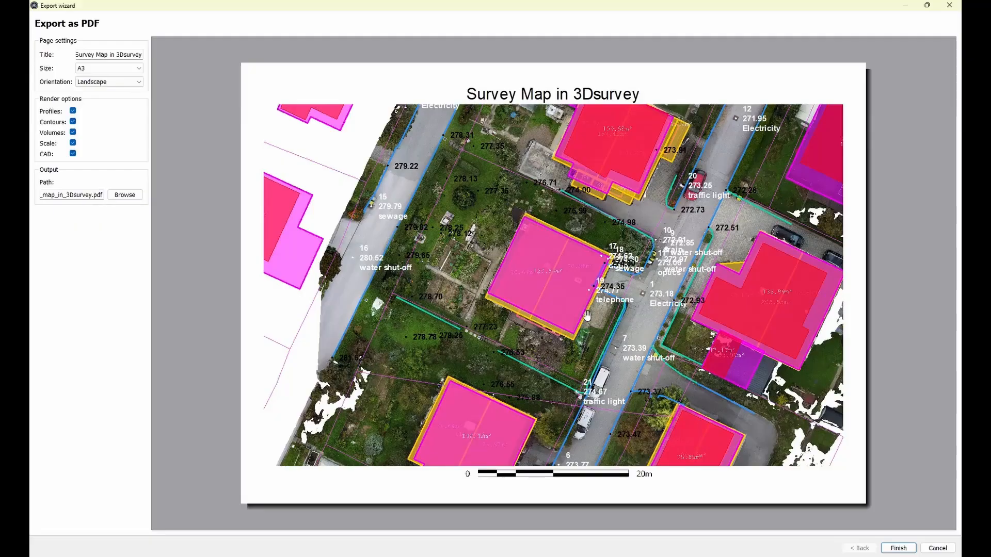
pyautogui.scroll(-2, 523, 294)
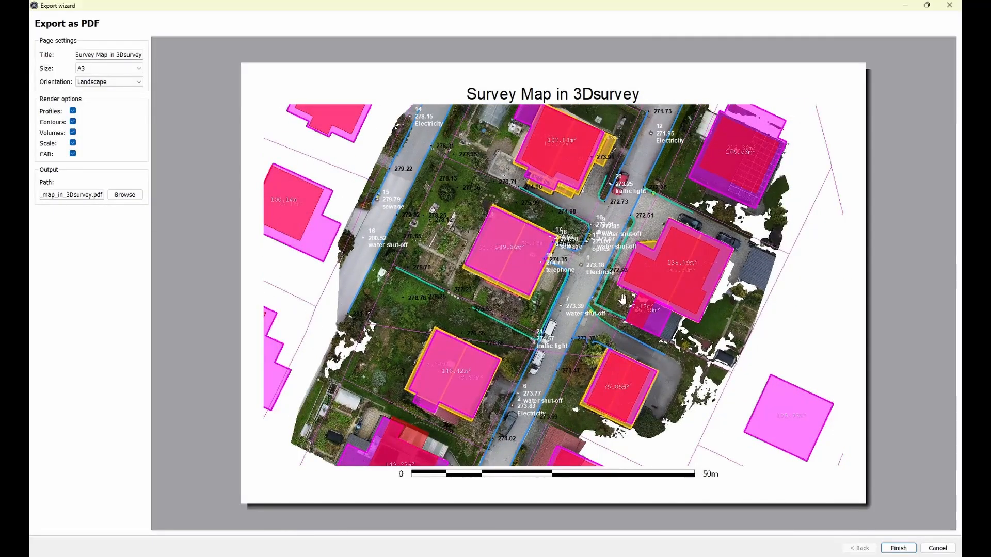
pyautogui.click(898, 548)
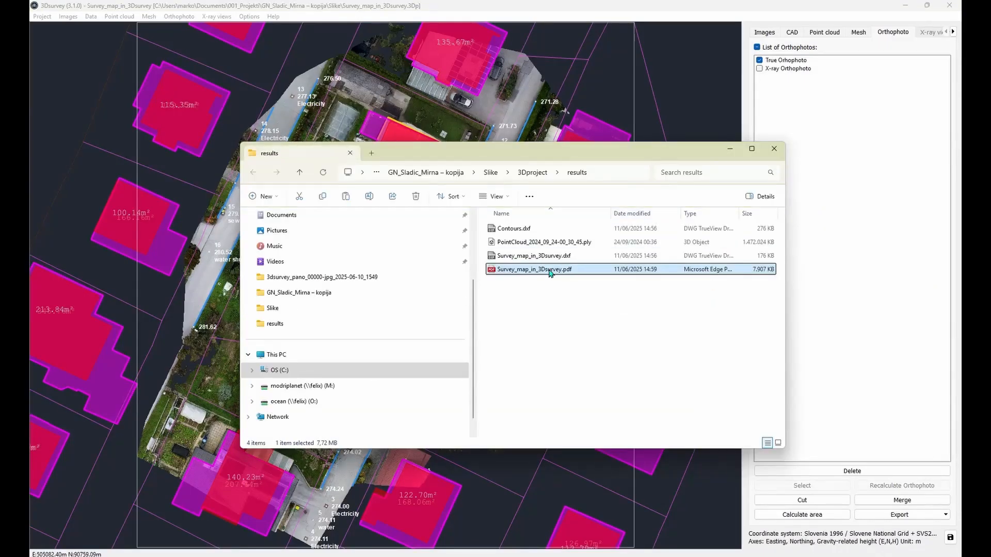
pyautogui.doubleClick(550, 271)
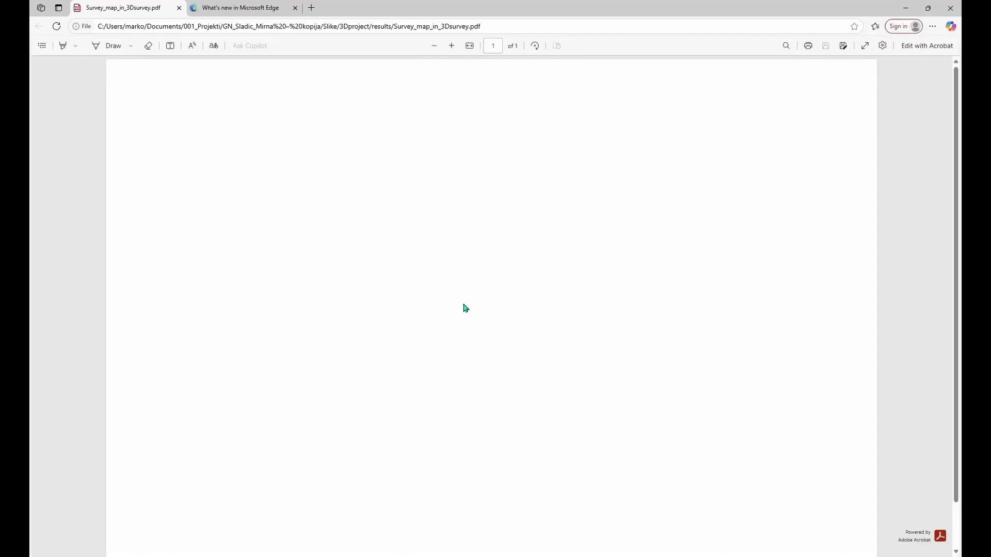
pyautogui.keyDown('ctrl'); pyautogui.scroll(-4, 464, 305); pyautogui.keyUp('ctrl')
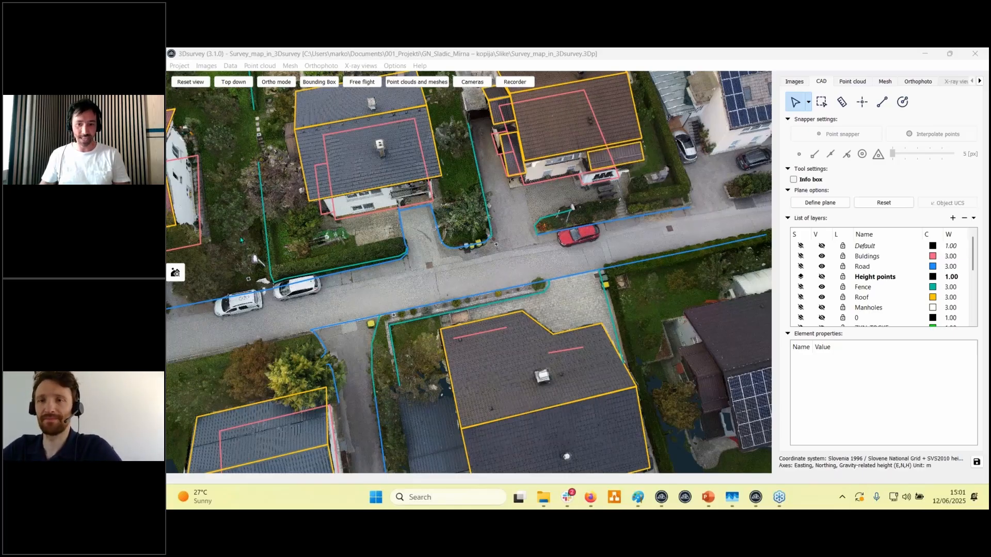
# Examine the textured 3D model along the road, moving in close to the curb between the asphalt and the grass.
pyautogui.click(619, 287)
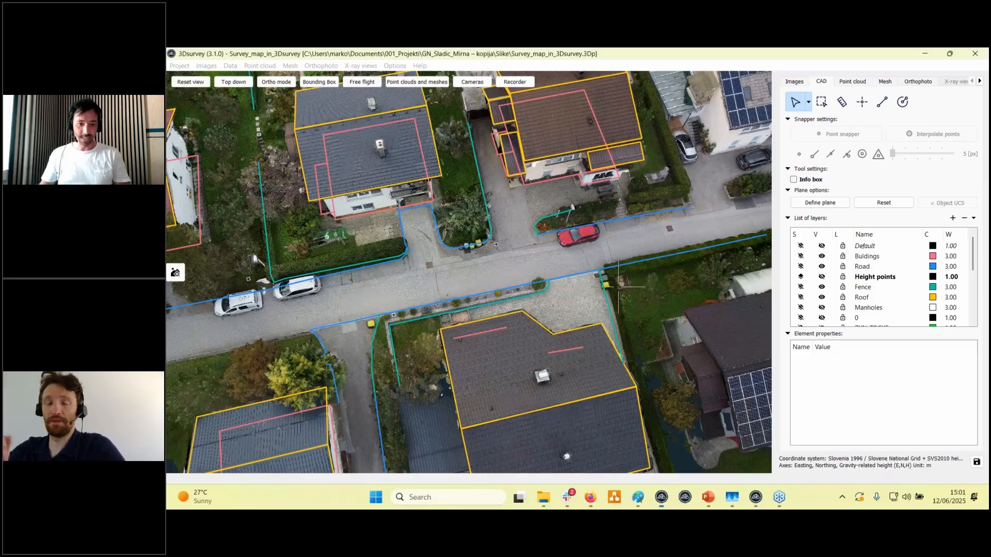
pyautogui.moveTo(619, 287); pyautogui.dragTo(546, 313)
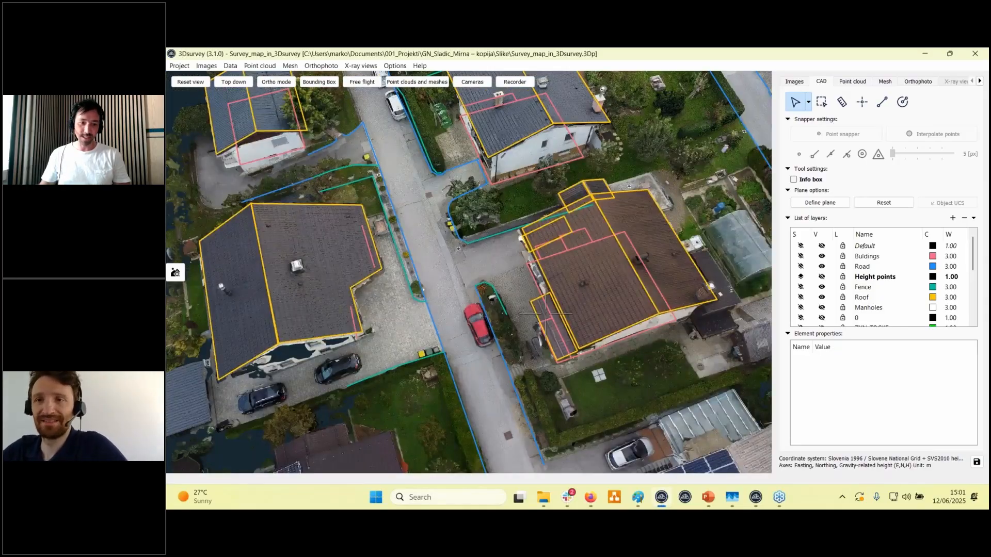
pyautogui.moveTo(546, 313); pyautogui.dragTo(538, 262, button='middle')
pyautogui.moveTo(539, 262)
pyautogui.mouseDown()
pyautogui.moveTo(504, 267)
pyautogui.moveTo(527, 255)
pyautogui.mouseUp()
pyautogui.scroll(4, 527, 255)
pyautogui.moveTo(527, 255); pyautogui.dragTo(495, 328, button='middle')
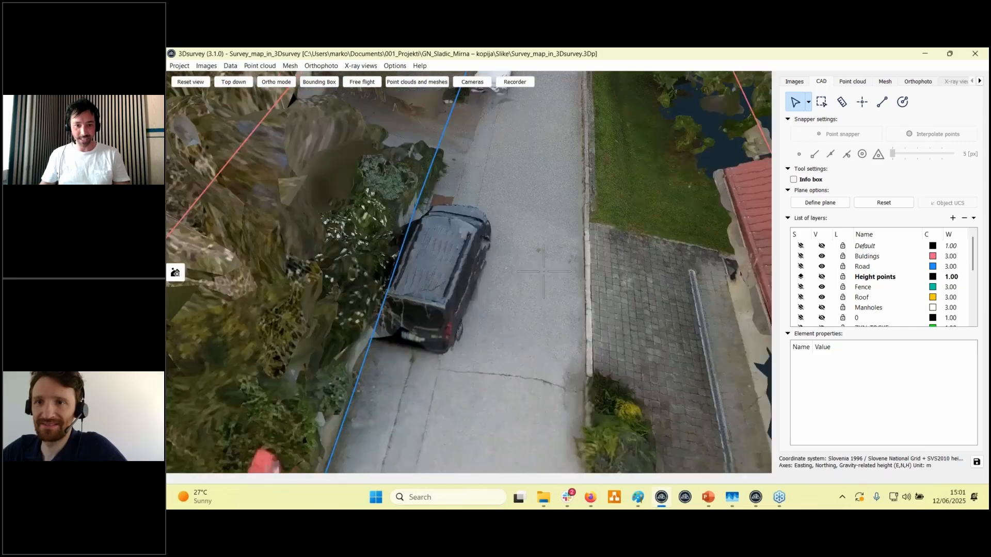
pyautogui.moveTo(543, 271); pyautogui.dragTo(508, 254)
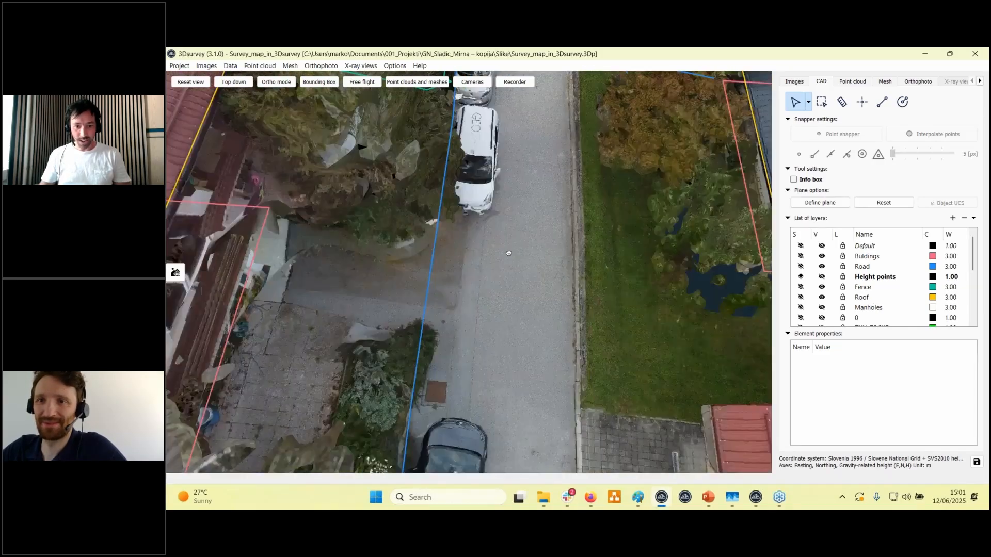
pyautogui.scroll(5, 508, 253)
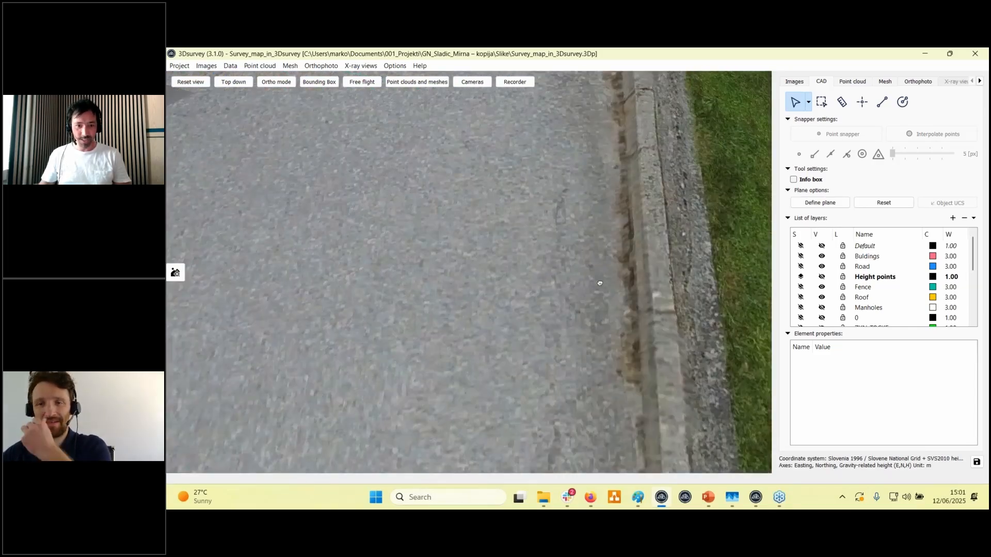
pyautogui.moveTo(599, 283); pyautogui.dragTo(544, 164)
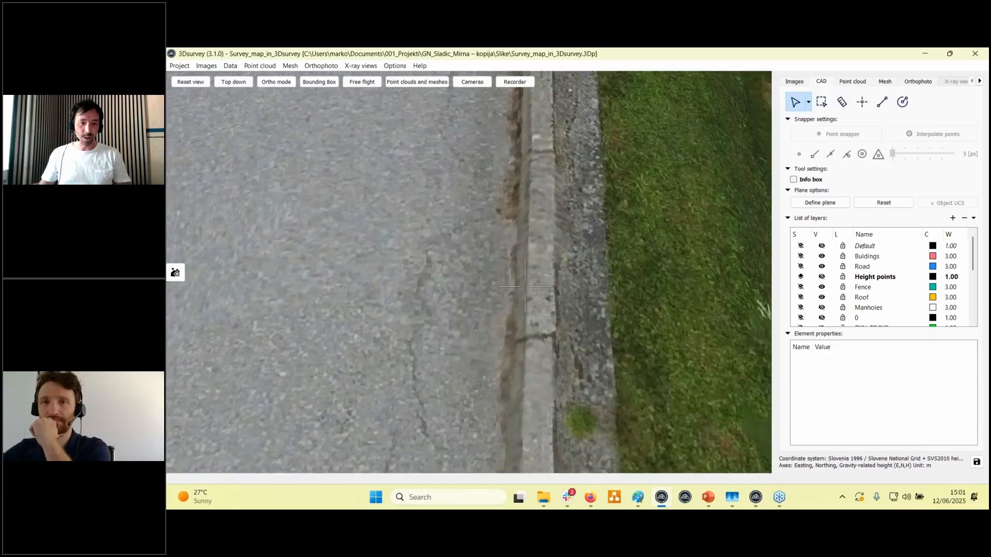
pyautogui.scroll(-3, 502, 256)
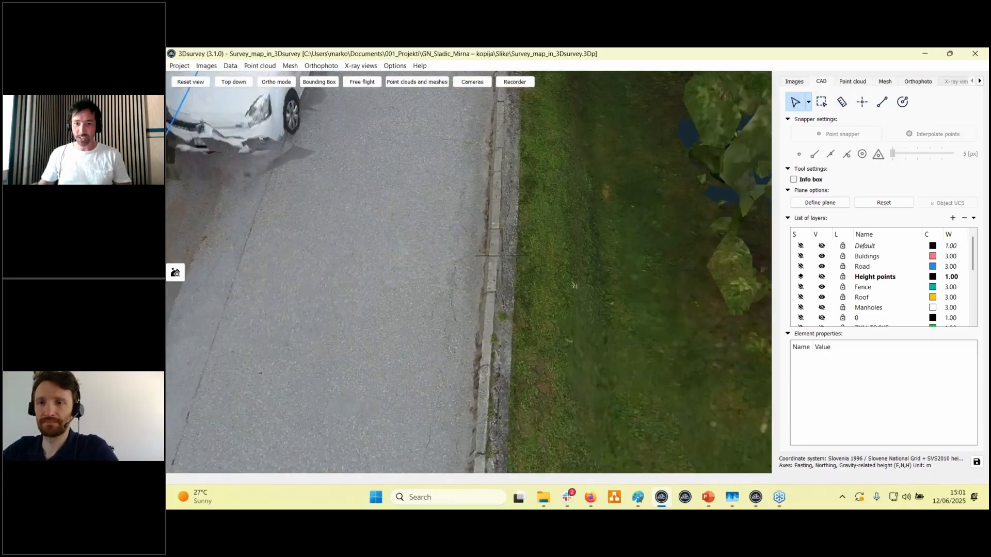
pyautogui.moveTo(502, 256); pyautogui.dragTo(531, 217, button='middle')
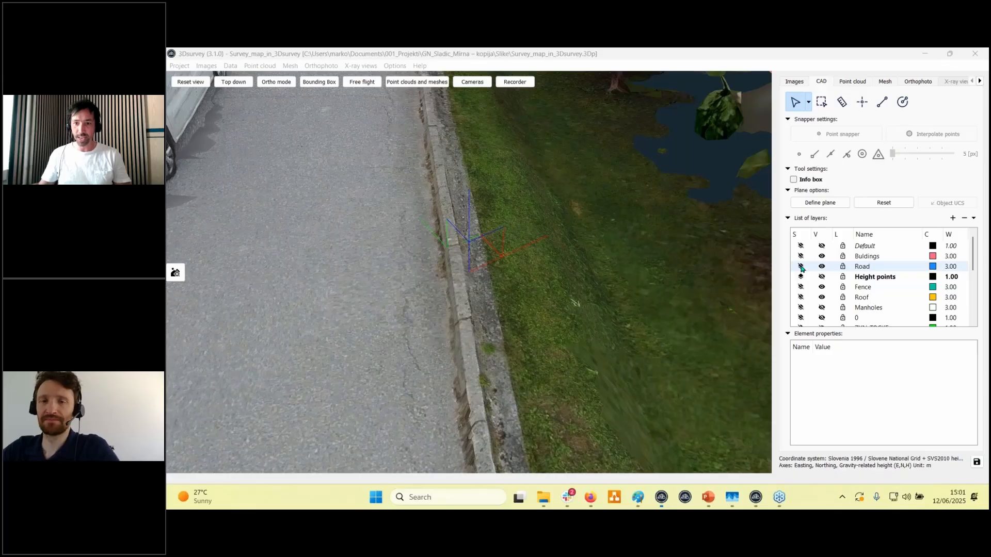
# Make Road the active layer, start the Draw lines tool and turn off the fourth snap mode.
pyautogui.click(801, 266)
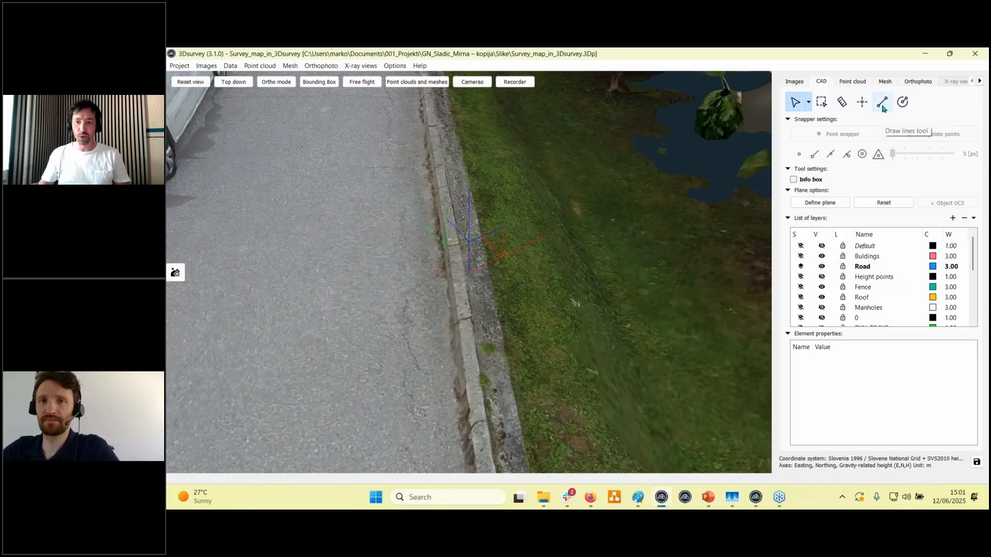
pyautogui.click(882, 103)
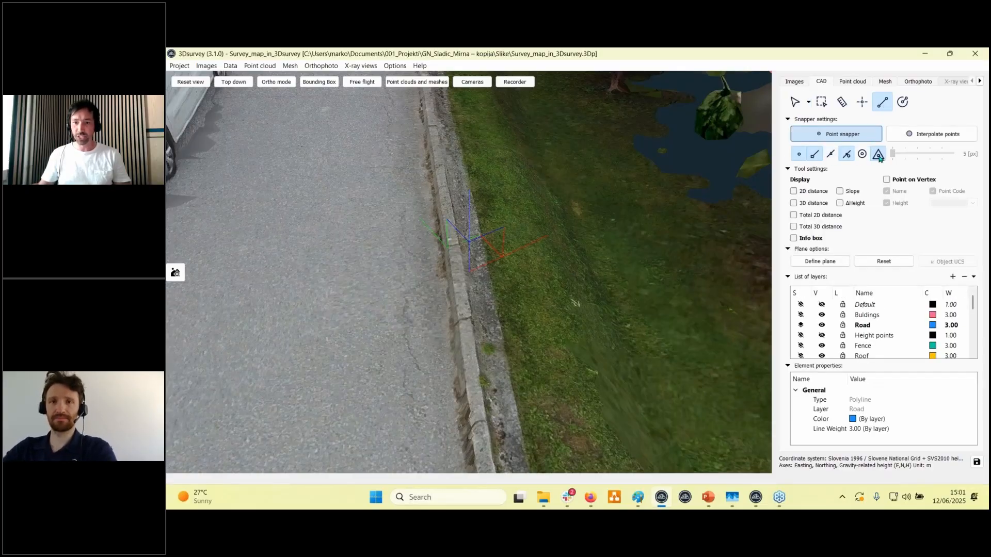
pyautogui.click(845, 155)
pyautogui.click(816, 155)
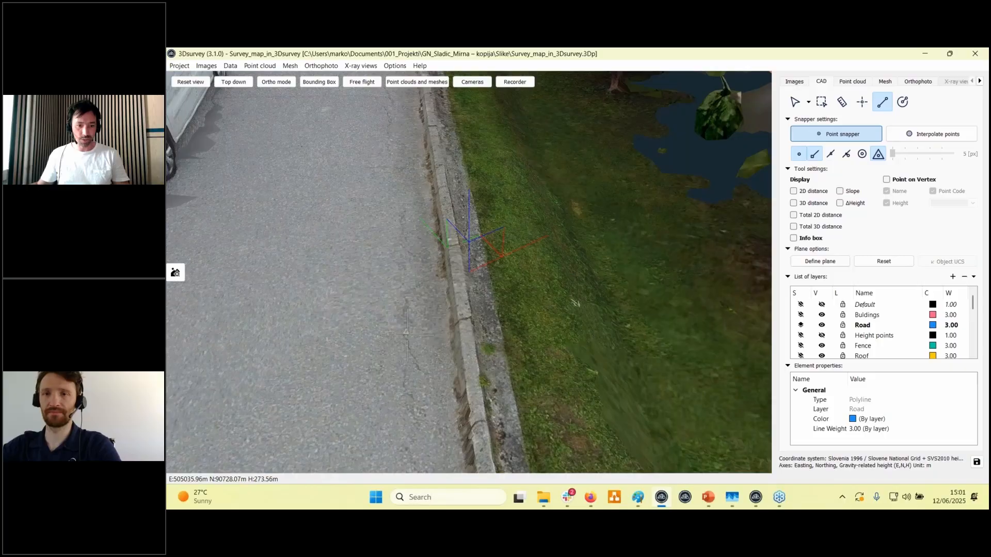
# Start a Road polyline along the curb edge, placing its first two vertices with the horizontal drawing plane on at curb height.
pyautogui.moveTo(428, 336); pyautogui.dragTo(405, 308)
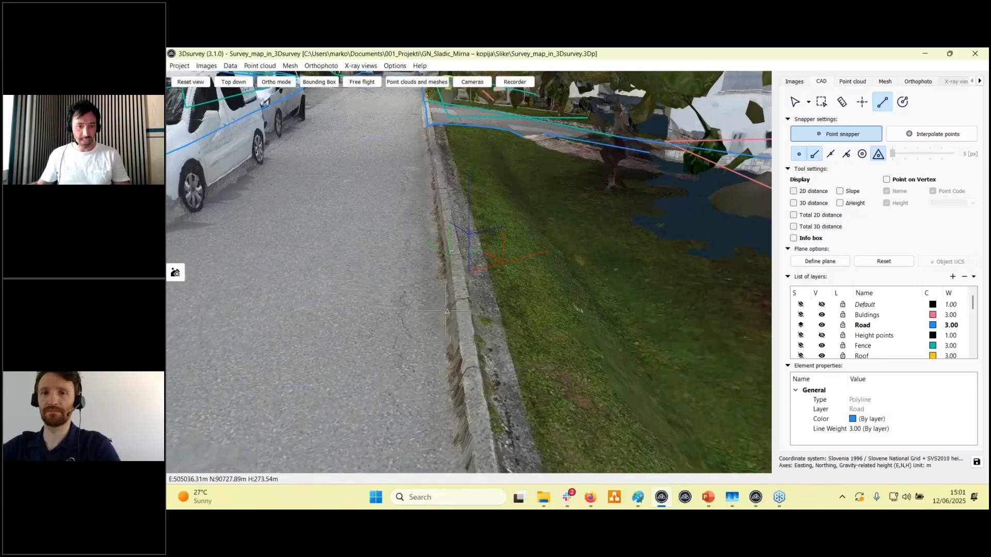
pyautogui.click(406, 308)
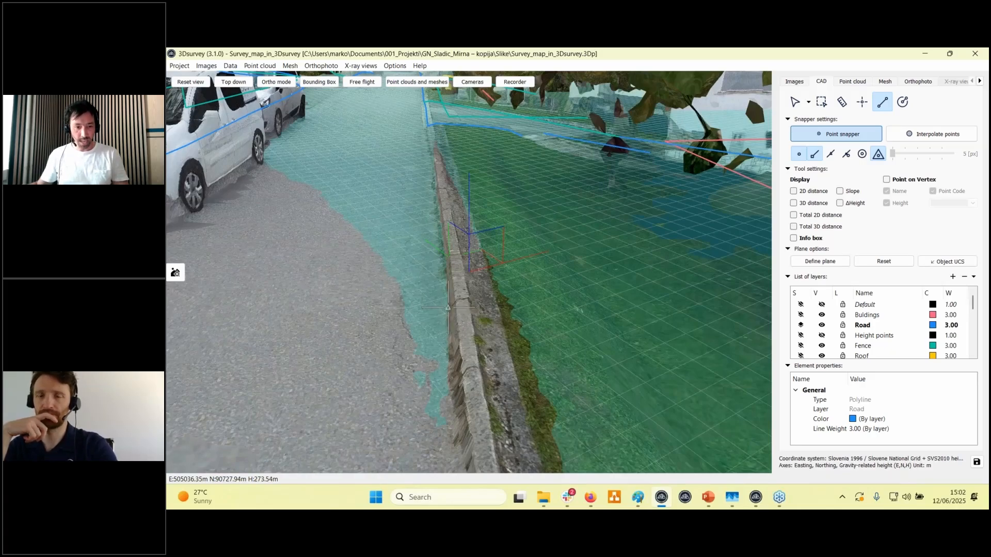
pyautogui.click(448, 307)
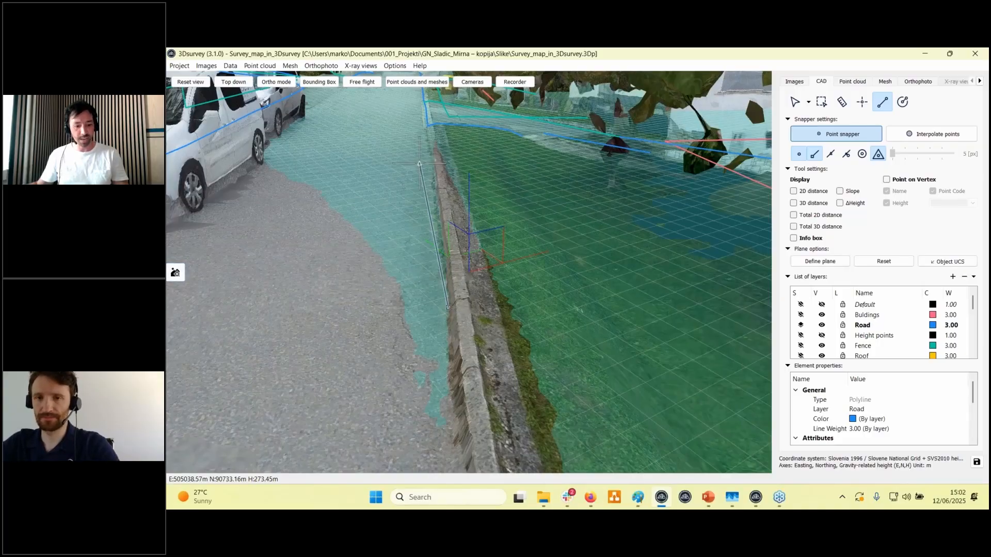
pyautogui.press('p')
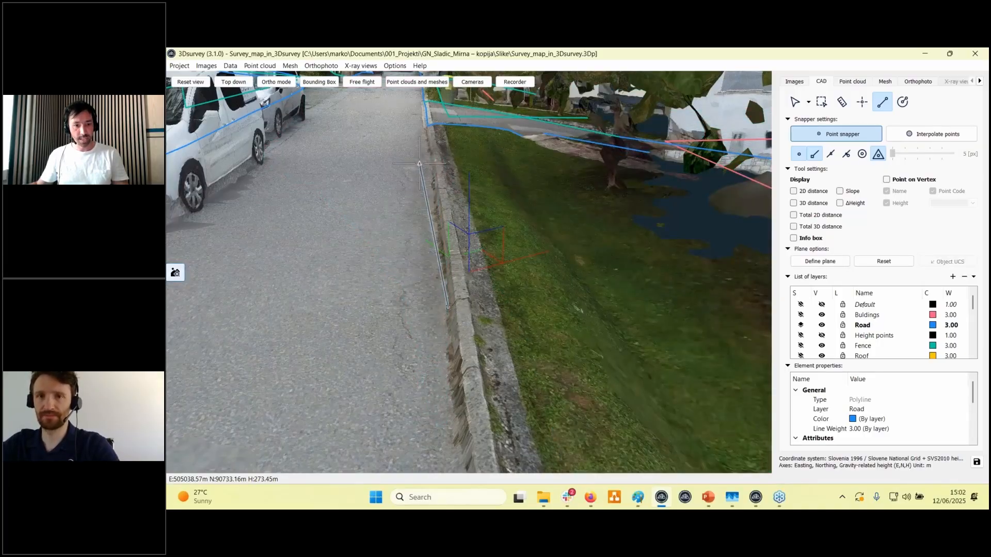
pyautogui.press('p')
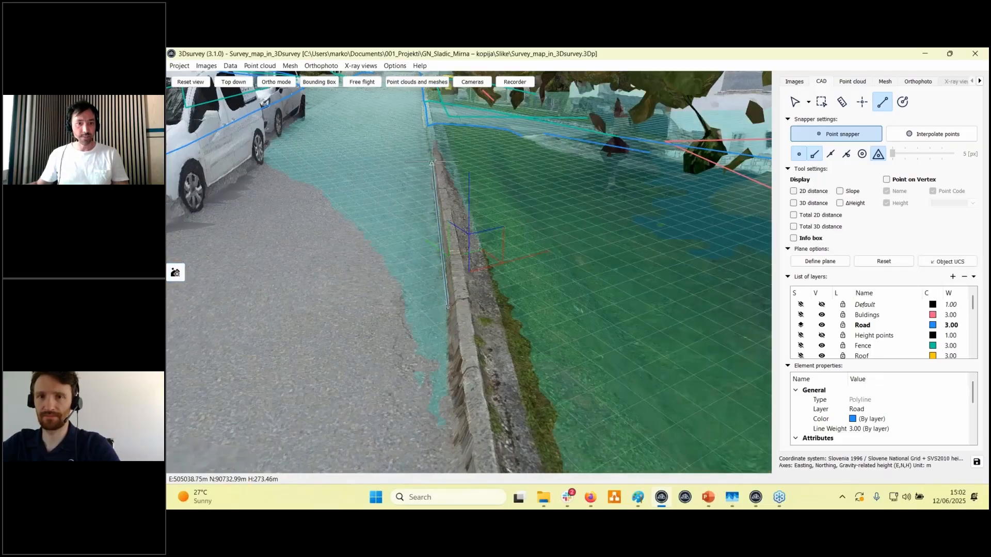
pyautogui.click(432, 162)
pyautogui.press('p')
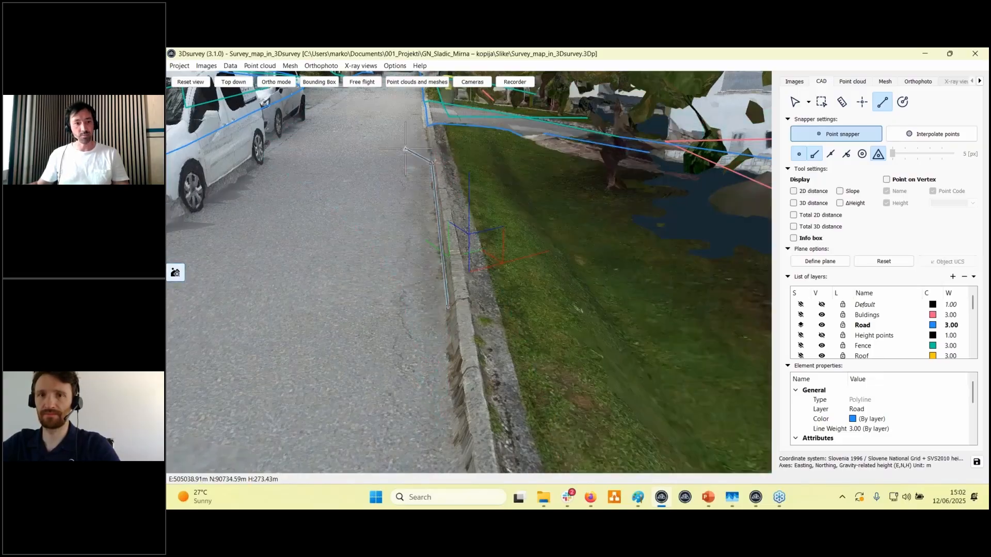
# Extend the polyline along the curb to the corner of the existing road line and finish it there.
pyautogui.moveTo(402, 191); pyautogui.dragTo(653, 428)
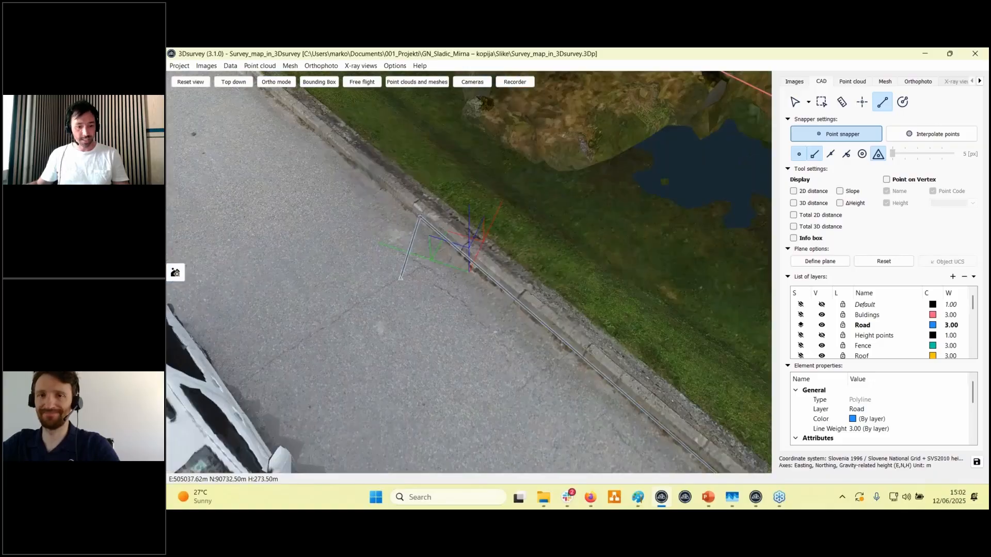
pyautogui.moveTo(316, 138); pyautogui.dragTo(414, 219, button='middle')
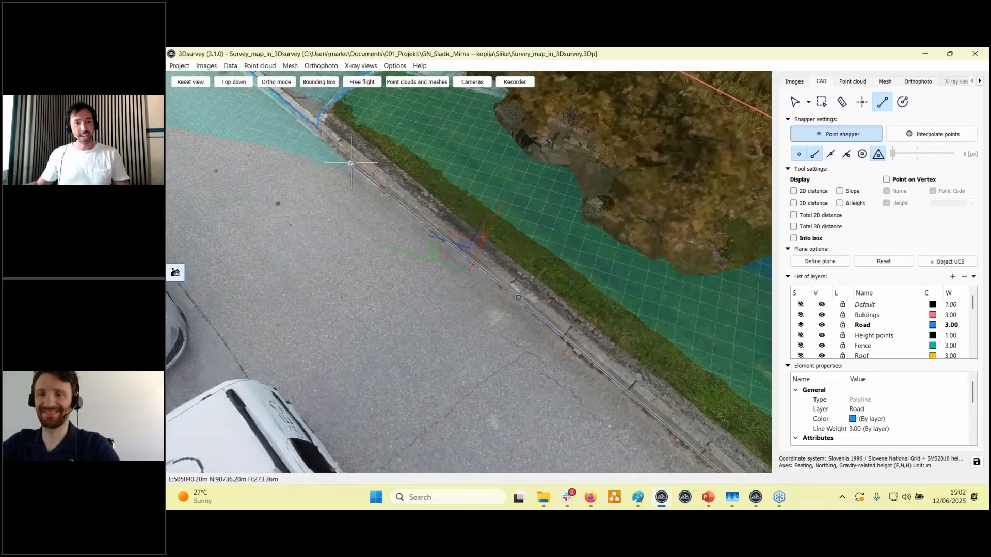
pyautogui.click(317, 128)
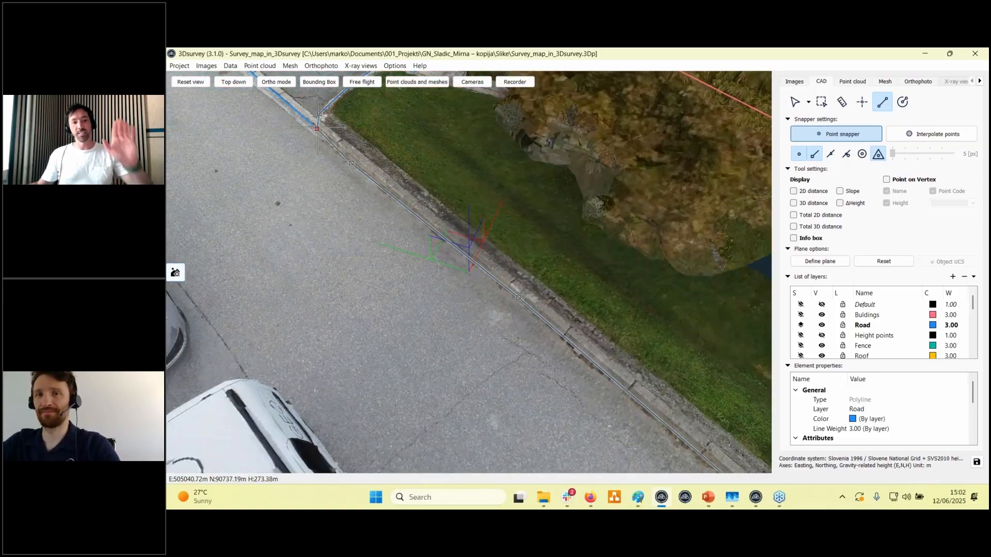
pyautogui.rightClick(318, 128)
pyautogui.scroll(-1, 316, 129)
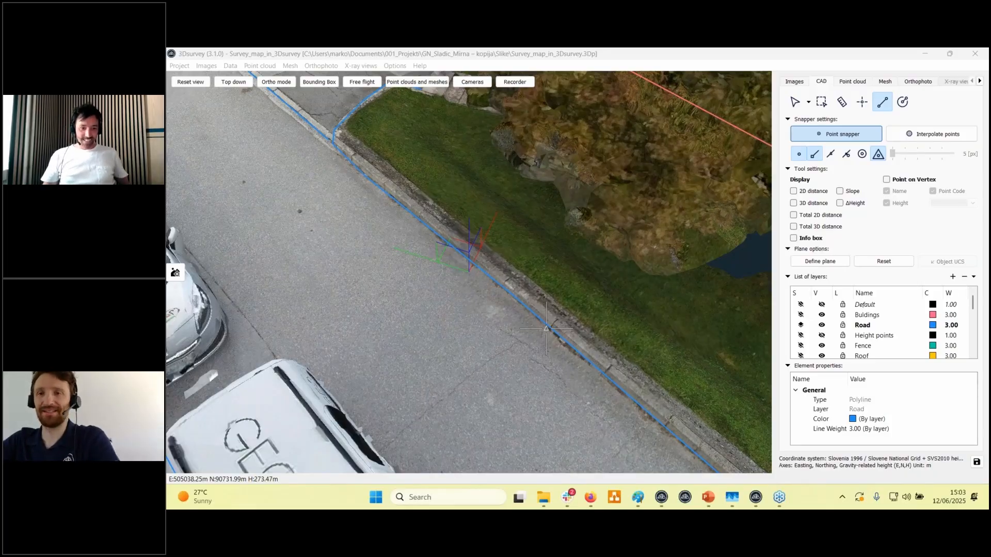
# Switch to Firefox and open the Downloads page of the 3Dsurvey website.
pyautogui.click(590, 497)
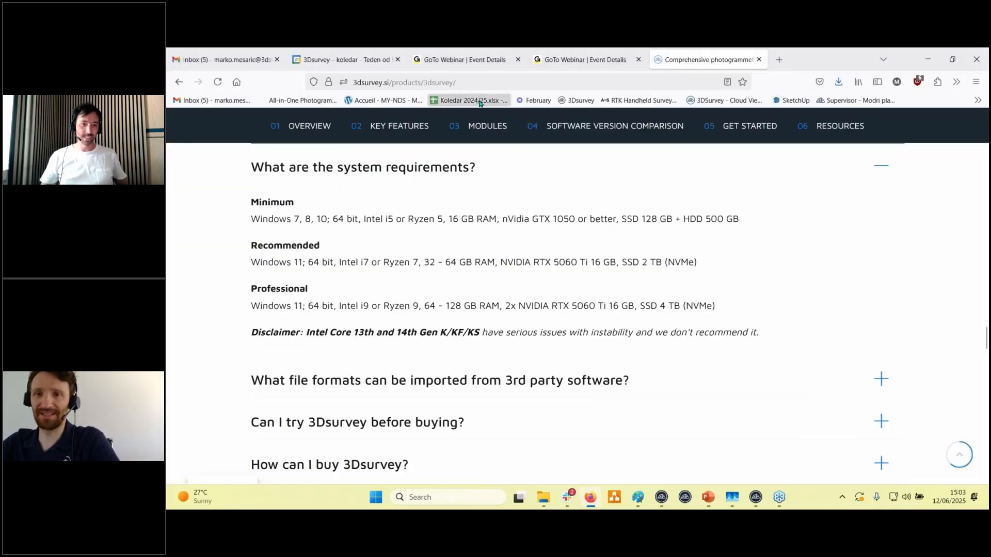
pyautogui.scroll(3, 246, 128)
pyautogui.click(248, 134)
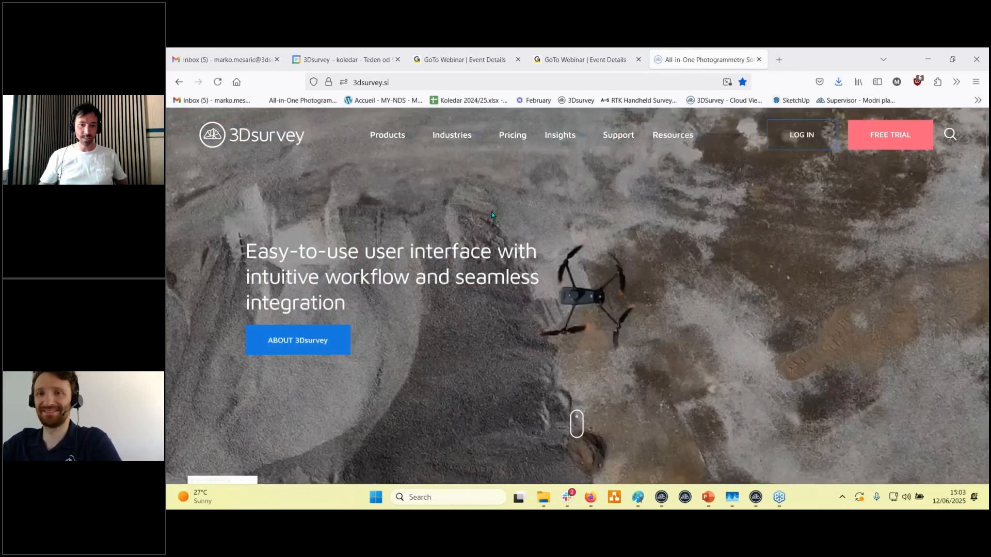
pyautogui.moveTo(672, 135)
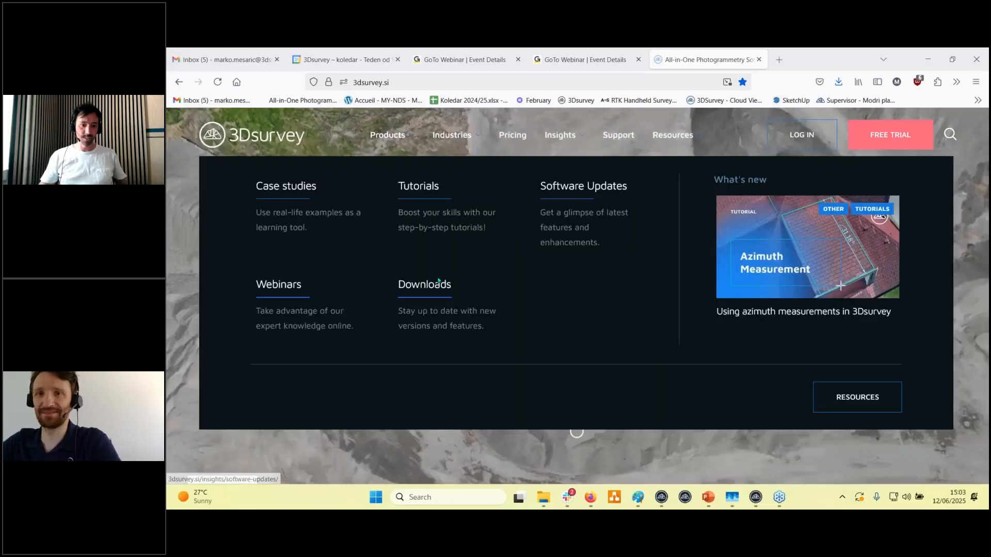
pyautogui.click(438, 285)
# Open the List of Shortcuts 2025 PDF from the downloadable manuals and read through all of its pages.
pyautogui.scroll(-5, 512, 273)
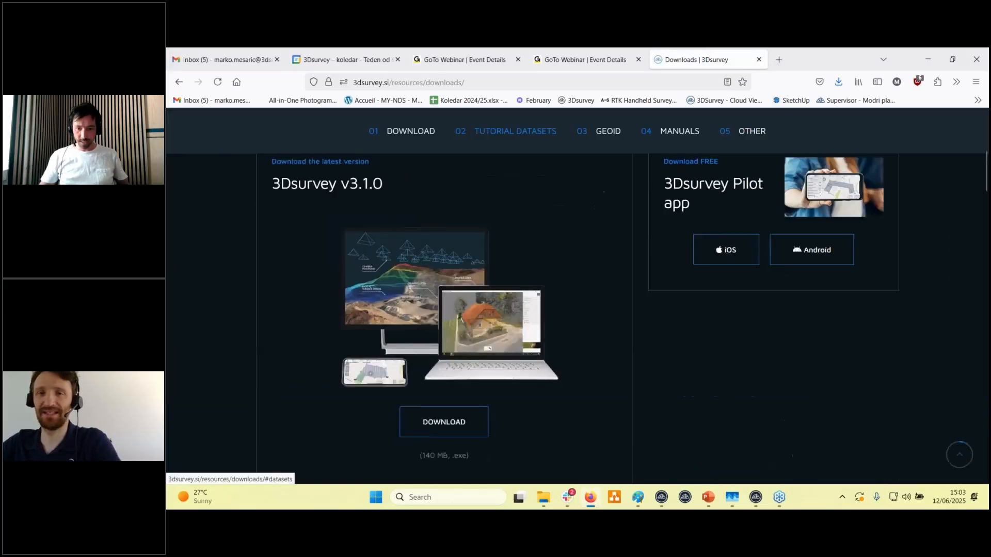
pyautogui.scroll(-10, 512, 273)
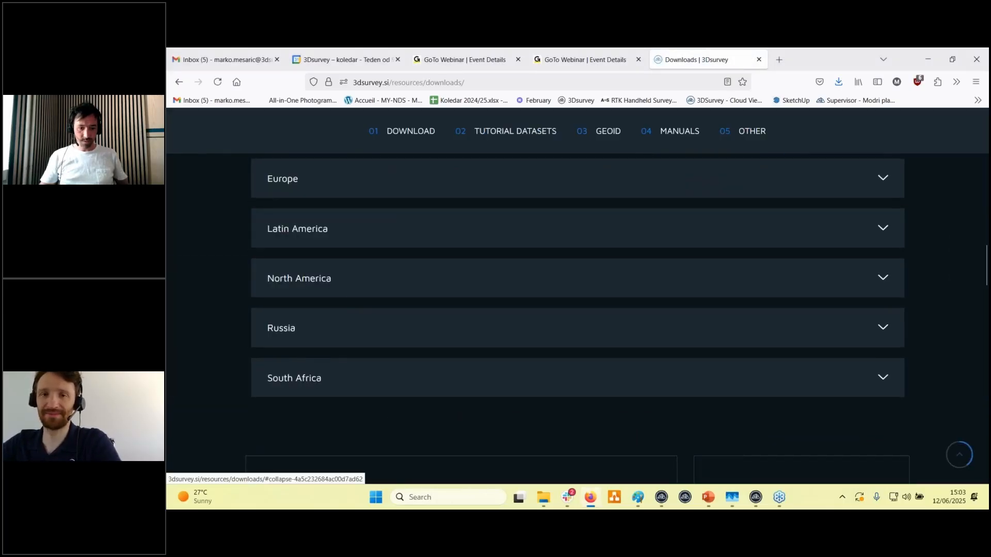
pyautogui.scroll(-5, 512, 274)
pyautogui.scroll(-2, 612, 294)
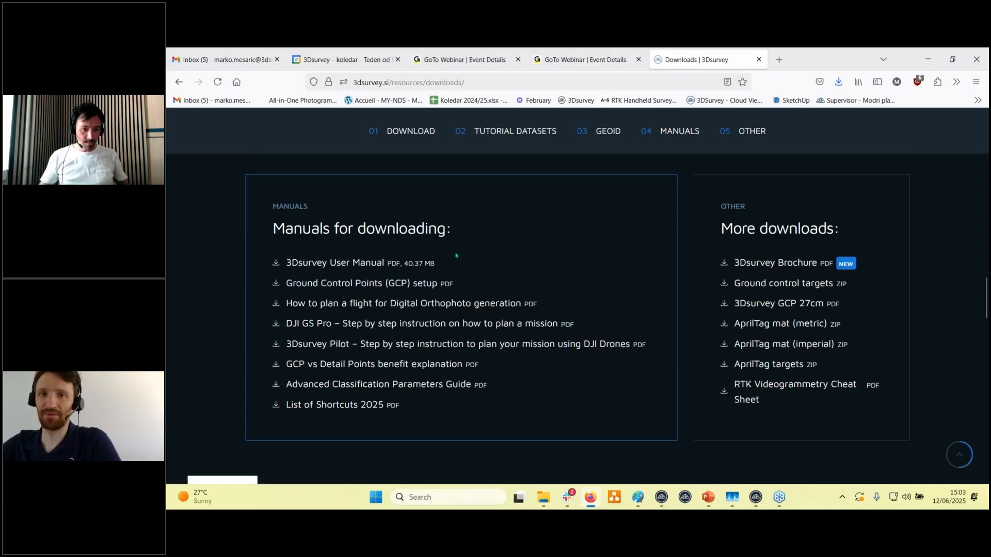
pyautogui.click(363, 405)
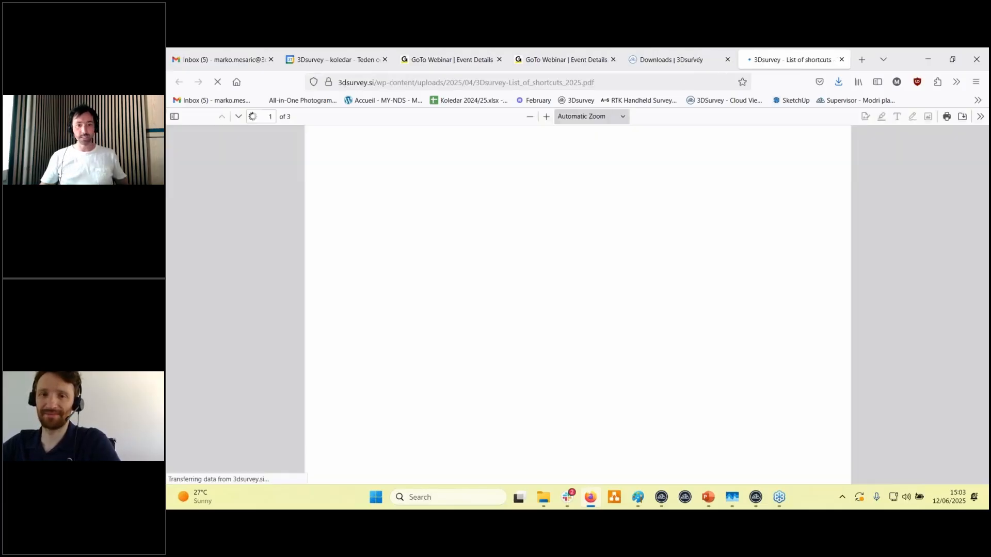
pyautogui.scroll(-6, 487, 312)
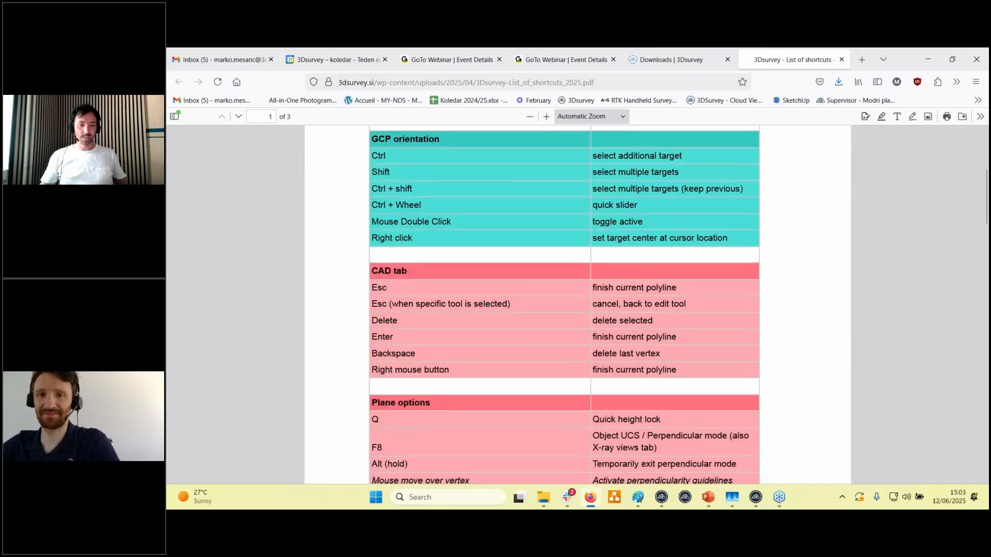
pyautogui.scroll(-7, 487, 311)
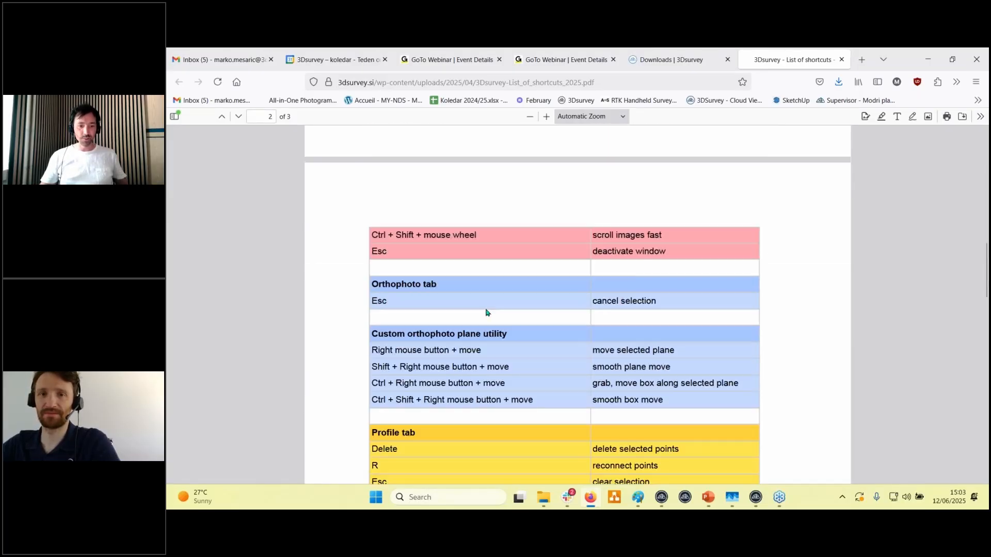
pyautogui.scroll(-9, 487, 312)
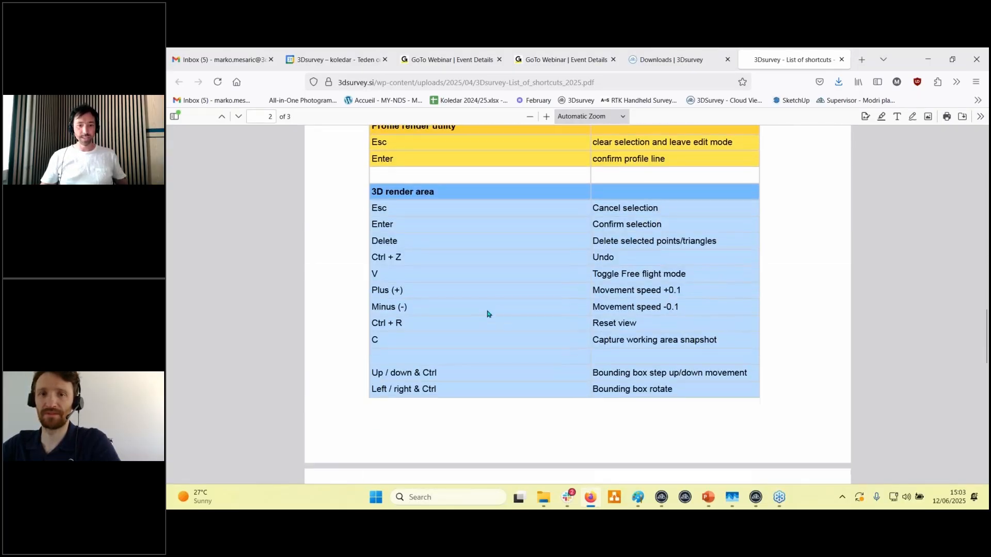
pyautogui.scroll(-5, 488, 314)
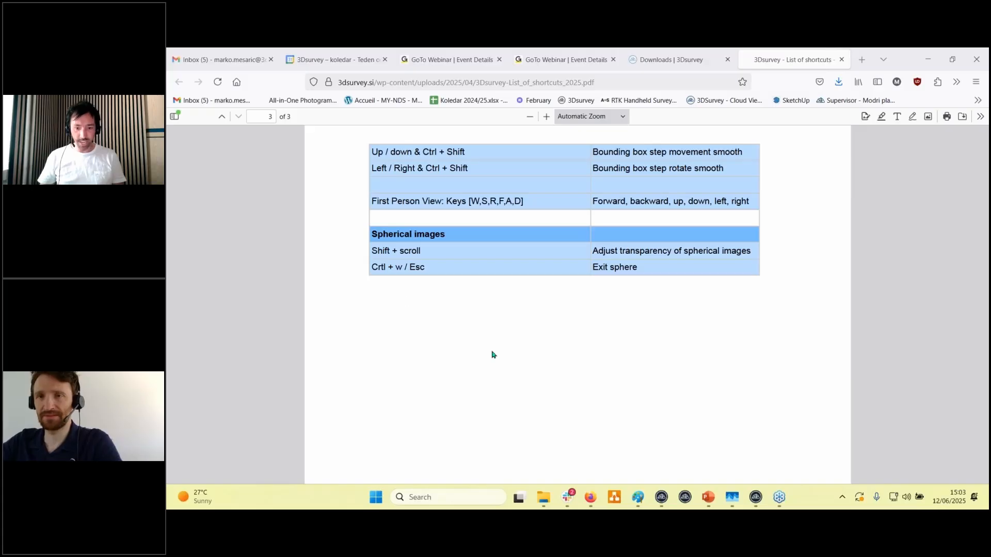
# Switch back to 3Dsurvey, start the point drawing tool and clear all saved point codes.
pyautogui.click(666, 502)
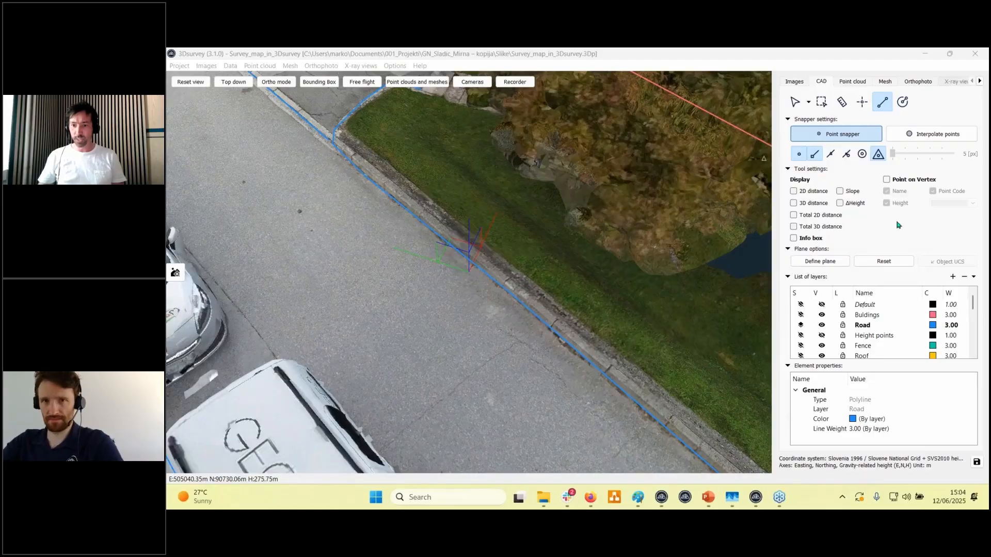
pyautogui.click(861, 106)
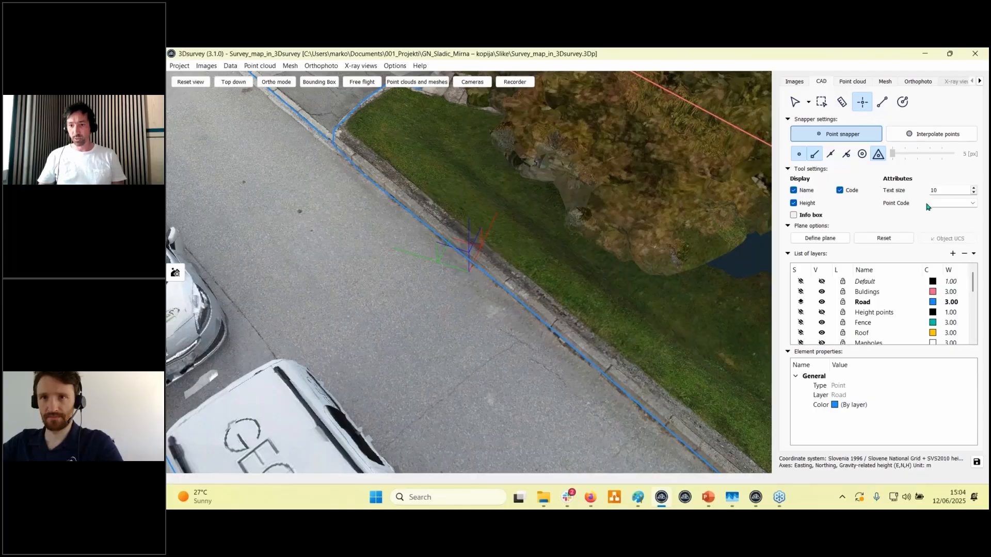
pyautogui.click(946, 202)
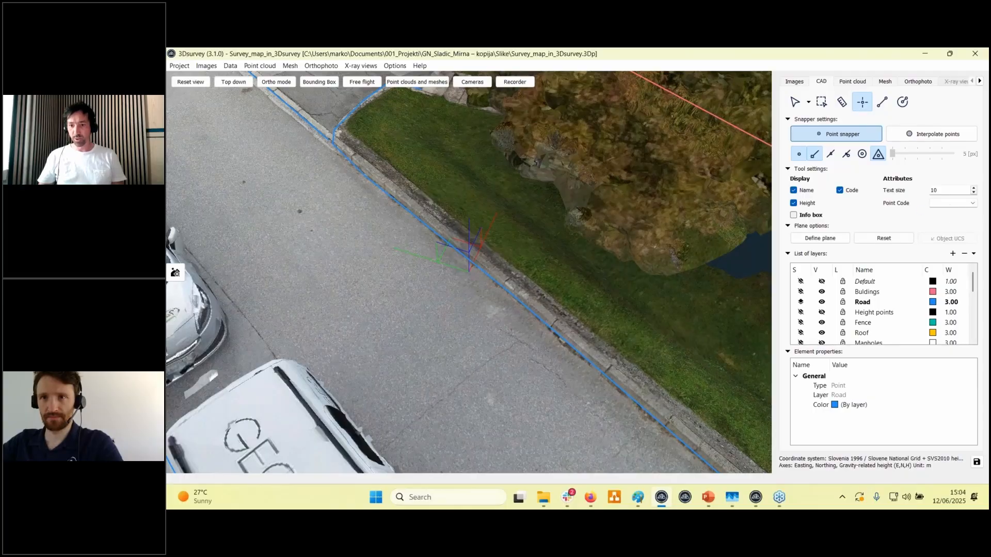
pyautogui.click(972, 204)
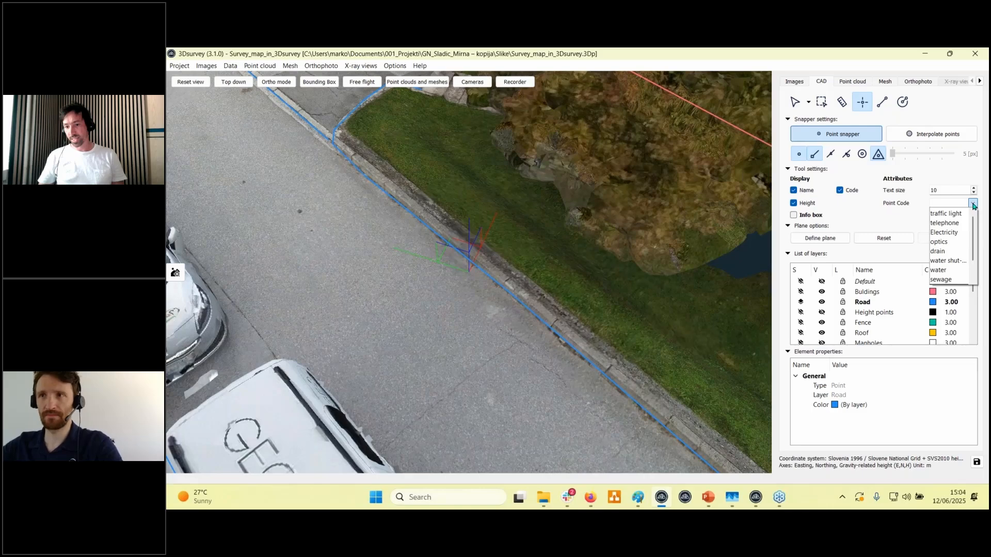
pyautogui.scroll(-1, 952, 258)
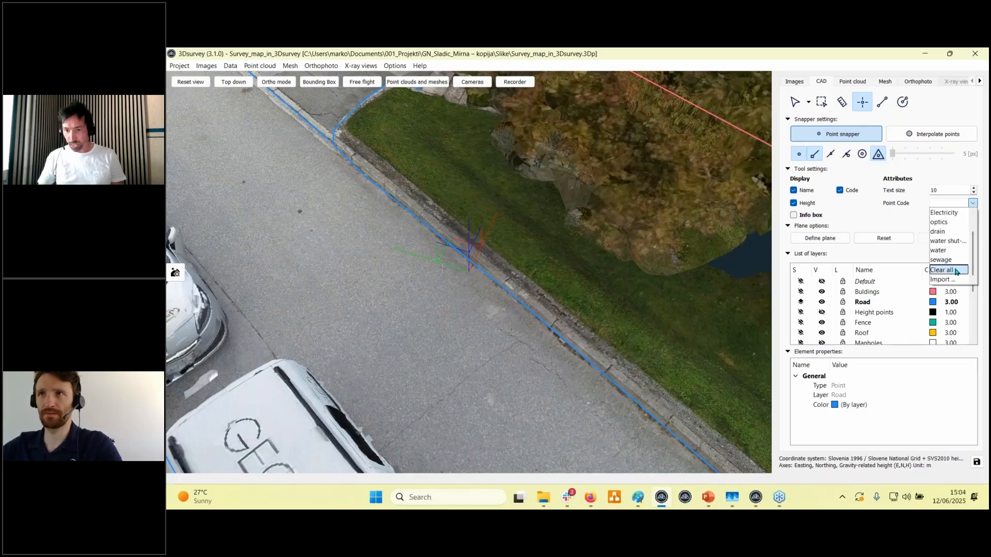
pyautogui.click(956, 271)
# Try to place a point with the point code "drain" on the grass beside the curb.
pyautogui.click(974, 205)
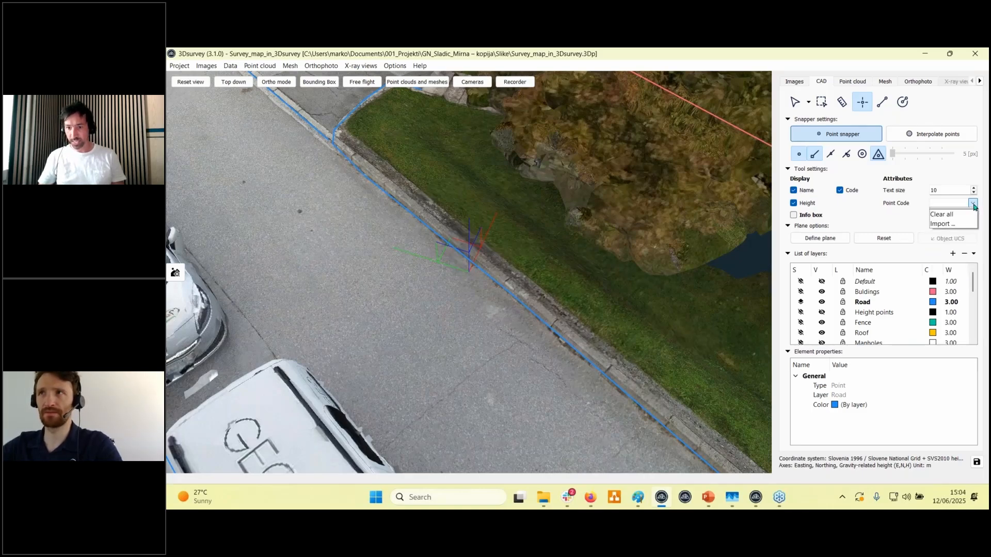
pyautogui.click(973, 205)
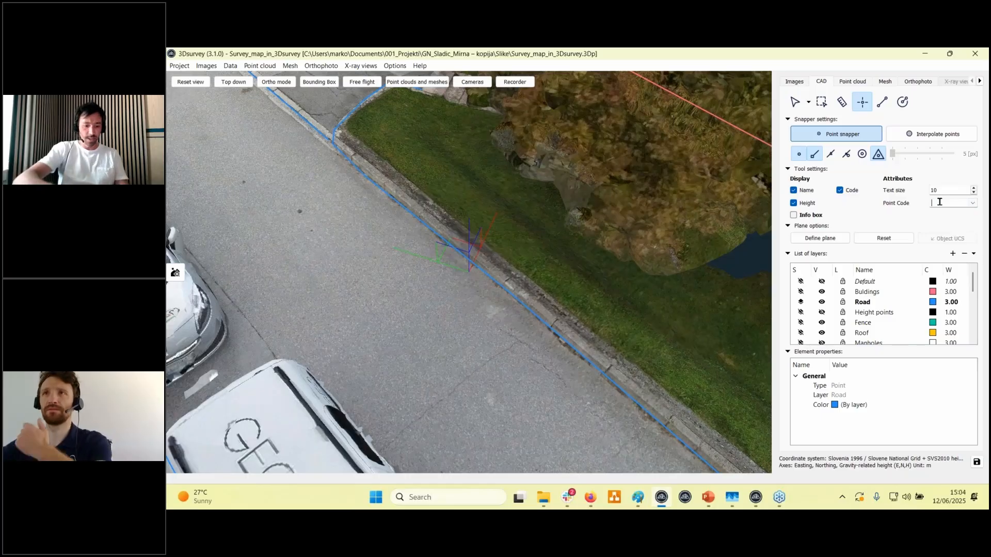
pyautogui.write('drain')
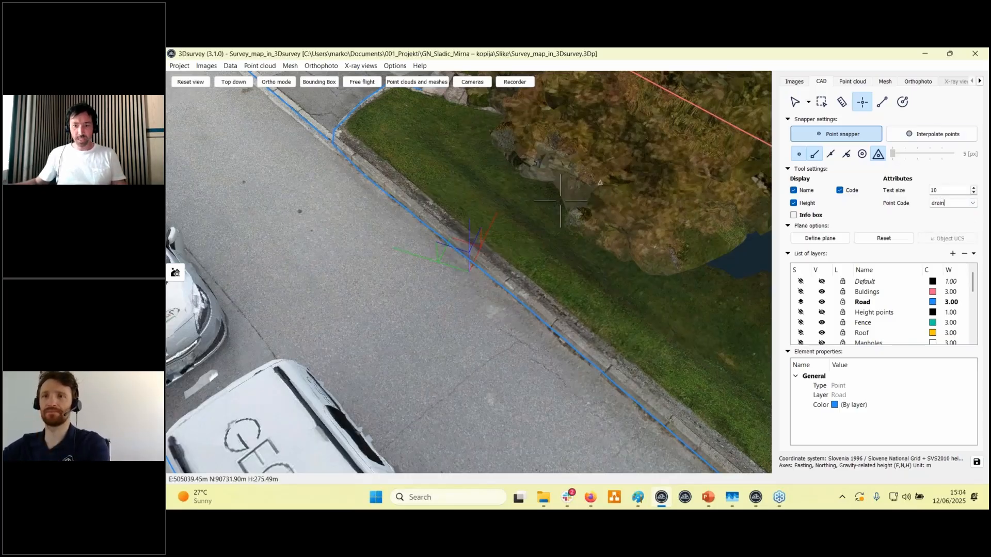
pyautogui.click(507, 196)
# Set the point code to "electircity" and place a point with it at the edge of the tree canopy beside the grass.
pyautogui.click(961, 204)
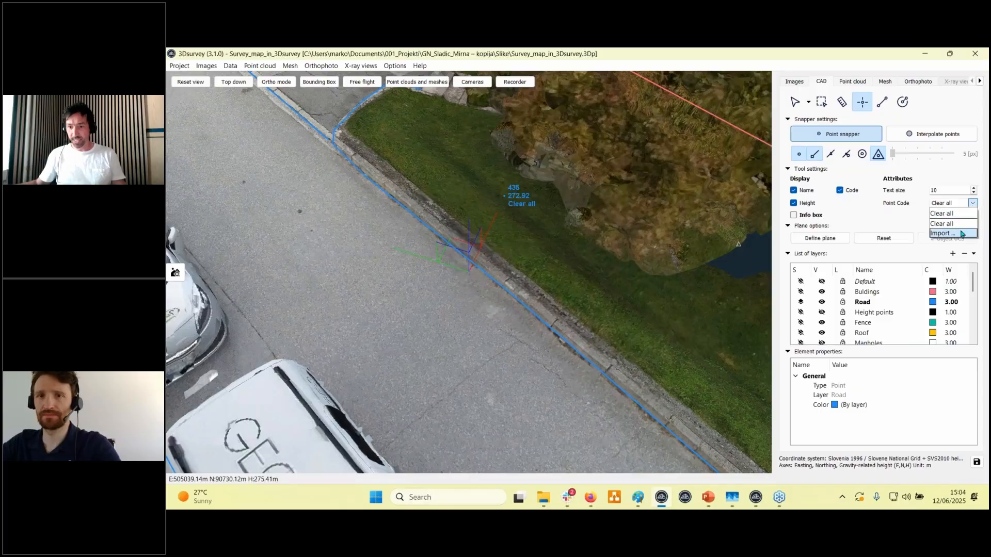
pyautogui.click(959, 205)
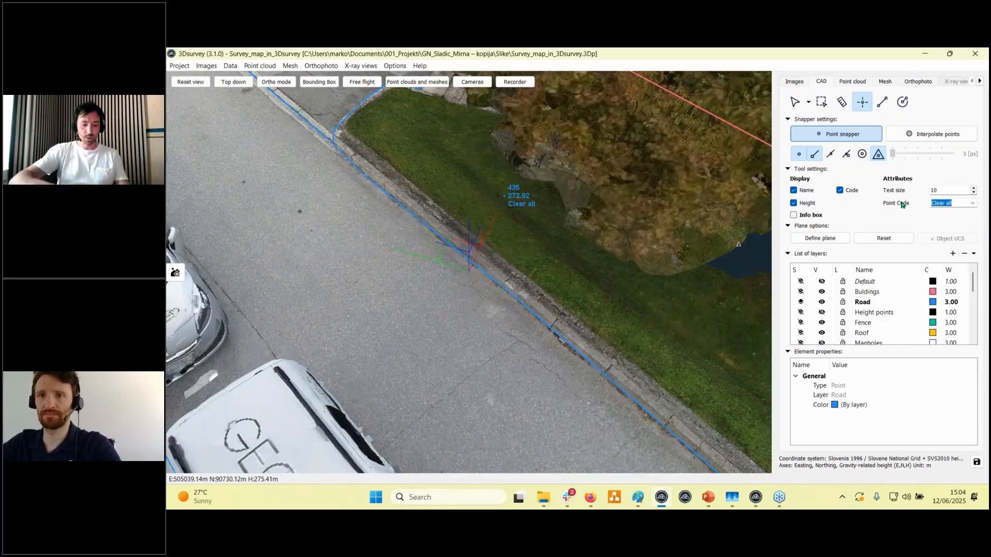
pyautogui.write('eletricity')
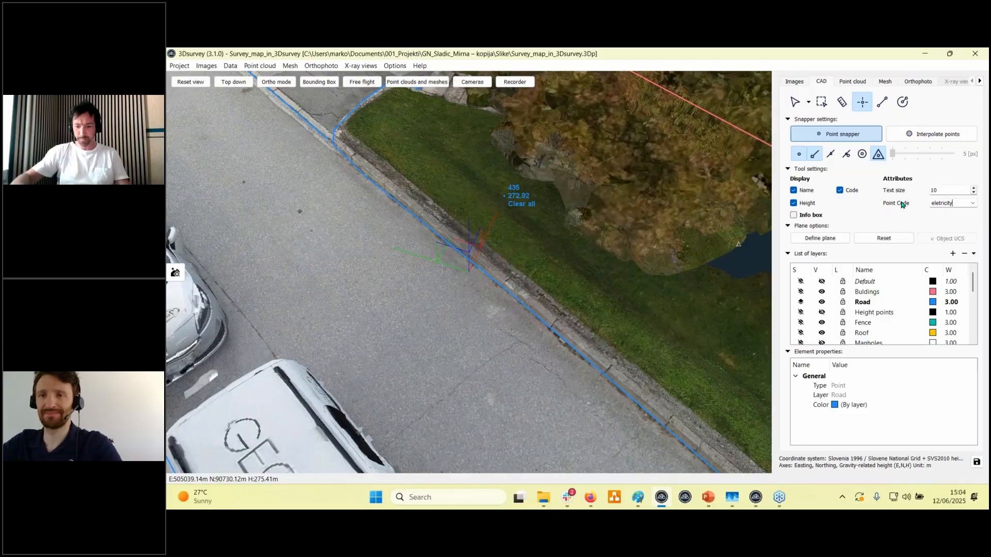
pyautogui.hotkey('ctrl', 'z')
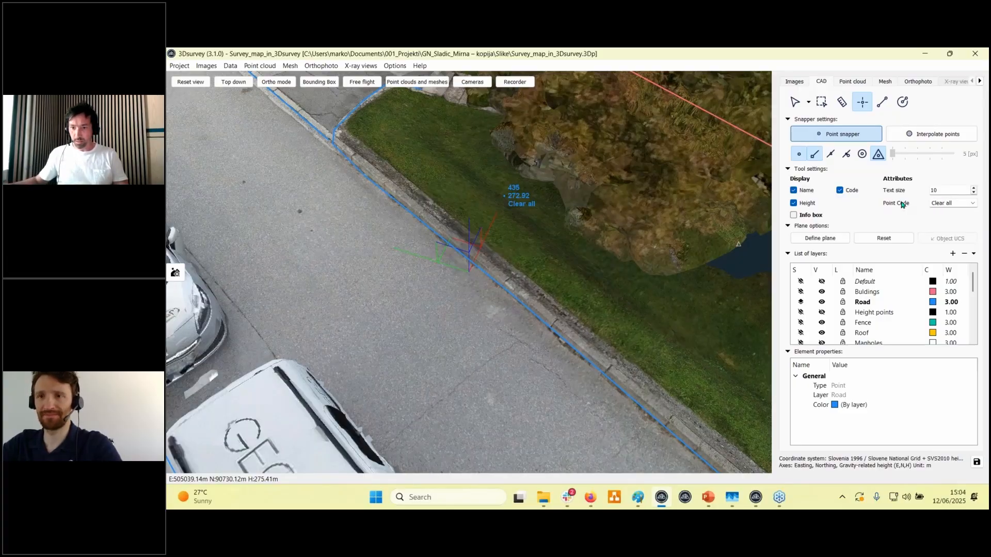
pyautogui.write('elect')
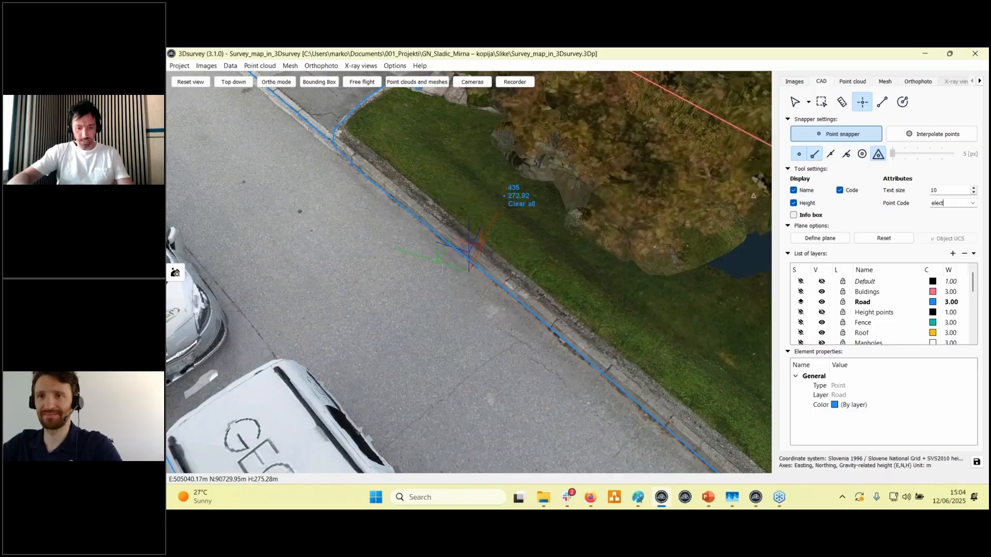
pyautogui.write('ricity')
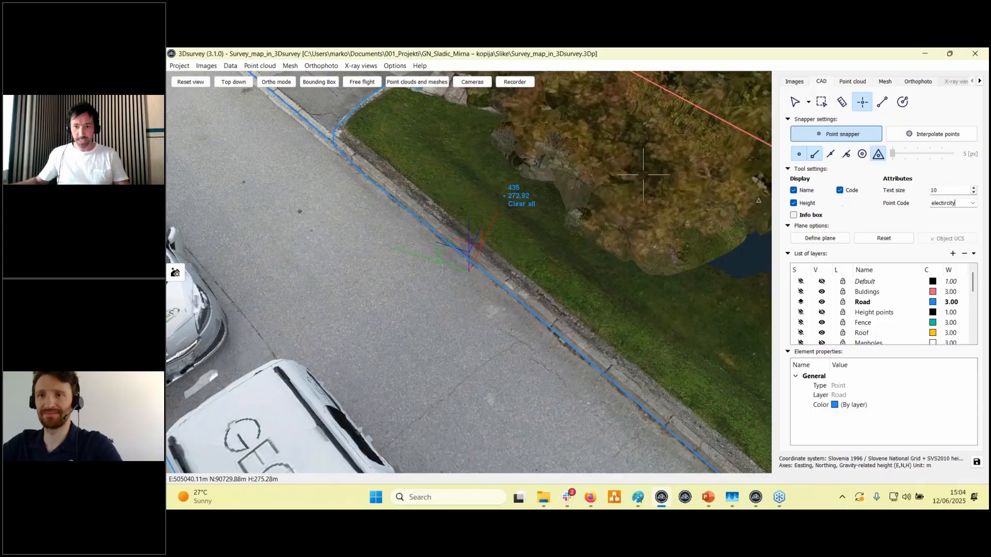
pyautogui.click(559, 137)
# Check the saved point codes and place two more points coded "electircity" on the tree canopy.
pyautogui.click(972, 203)
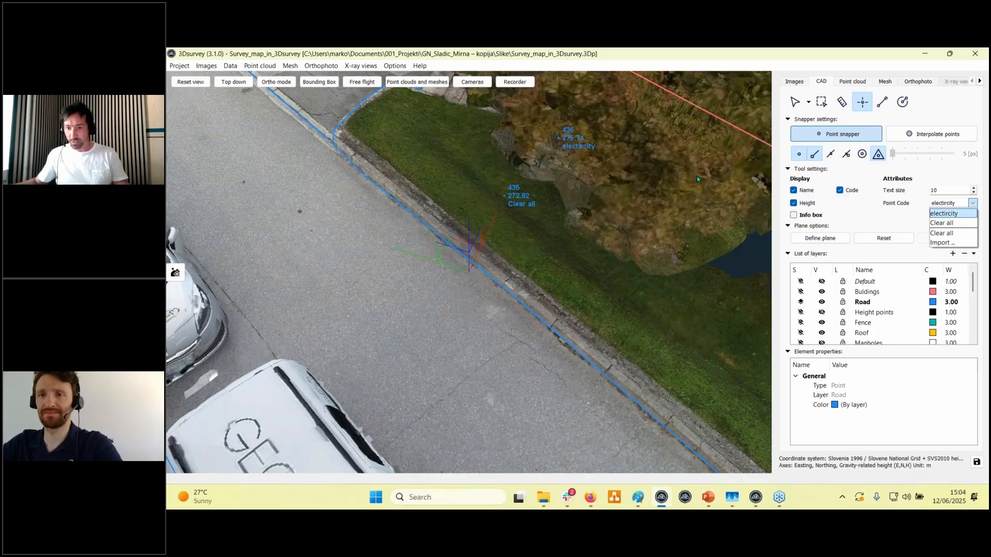
pyautogui.click(676, 175)
pyautogui.click(674, 172)
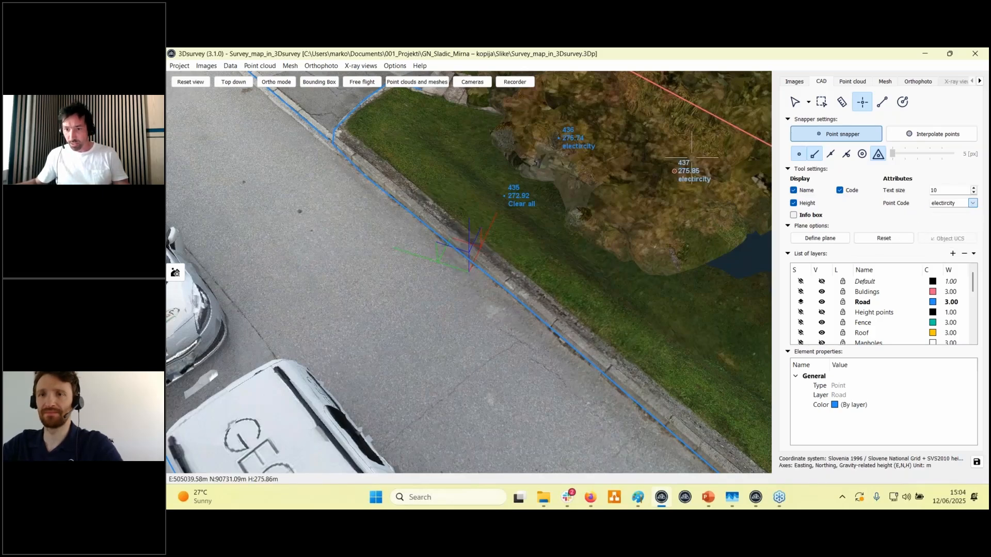
pyautogui.click(952, 203)
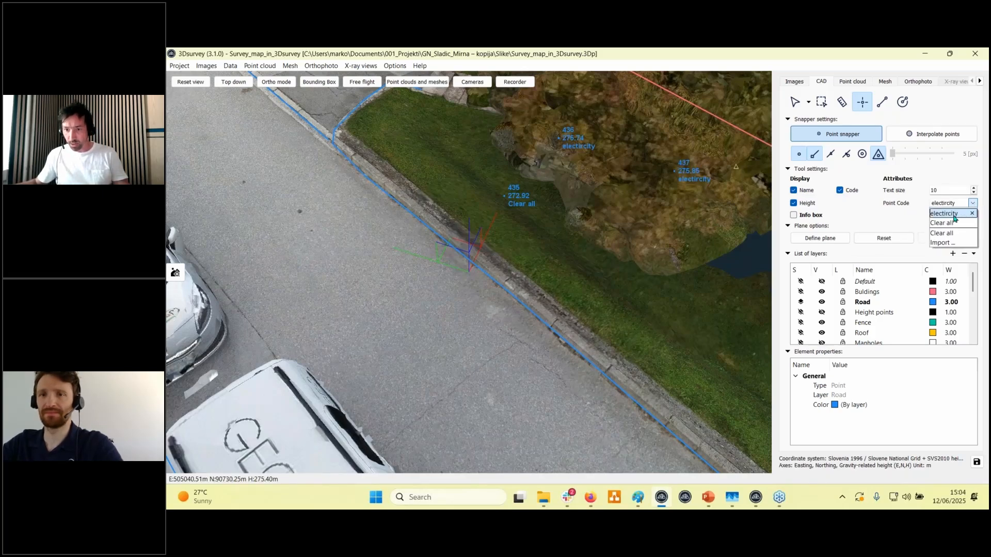
pyautogui.click(711, 156)
pyautogui.click(711, 156)
# Place a point coded "drain" on the tree canopy and show the list of saved point codes.
pyautogui.write('drain')
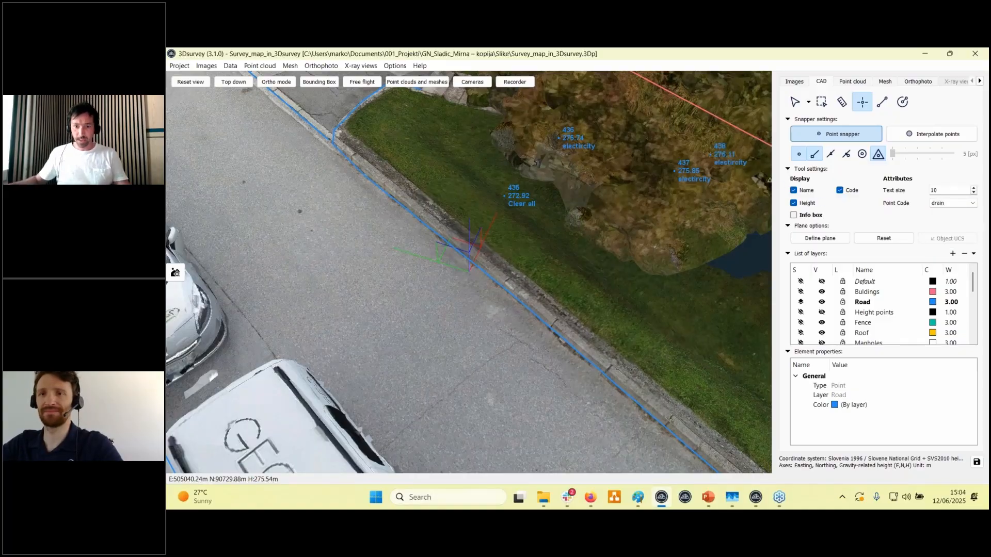
pyautogui.click(749, 186)
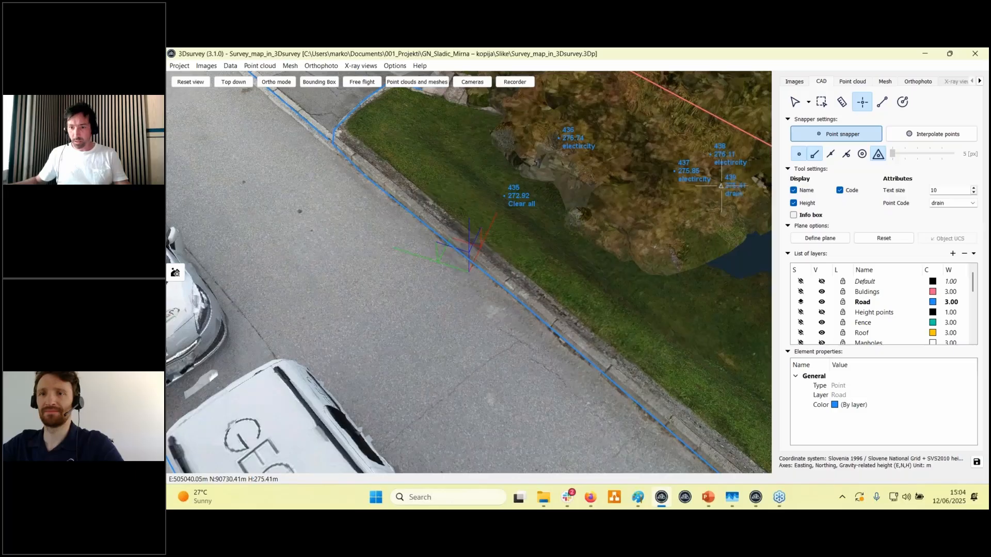
pyautogui.click(973, 203)
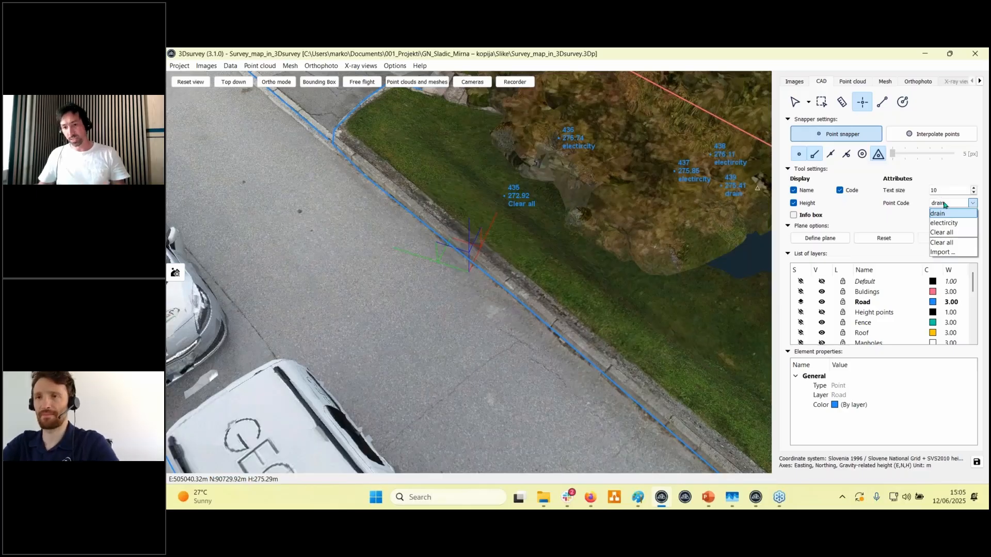
pyautogui.moveTo(969, 215)
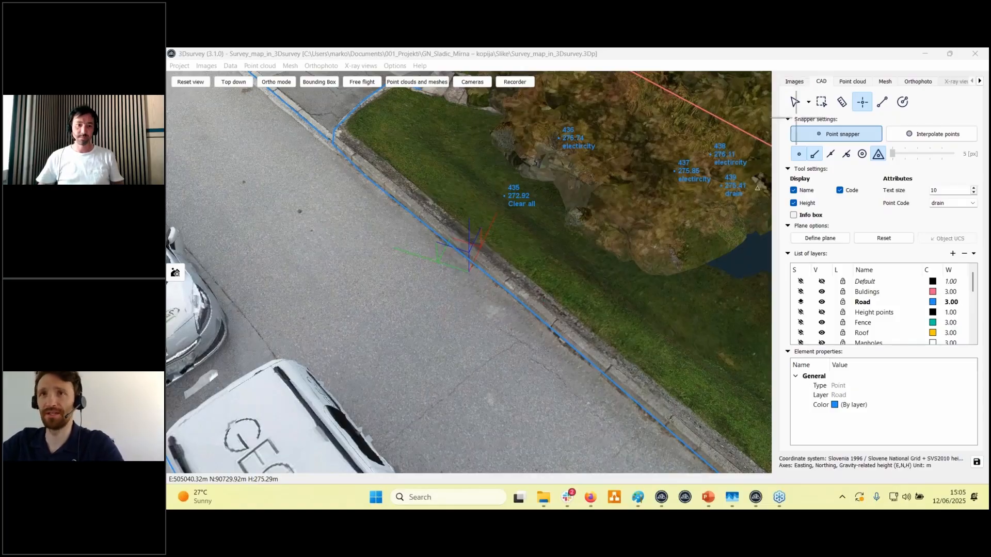
# Examine the filled roof areas and their area labels on the True Orthophoto.
pyautogui.click(917, 82)
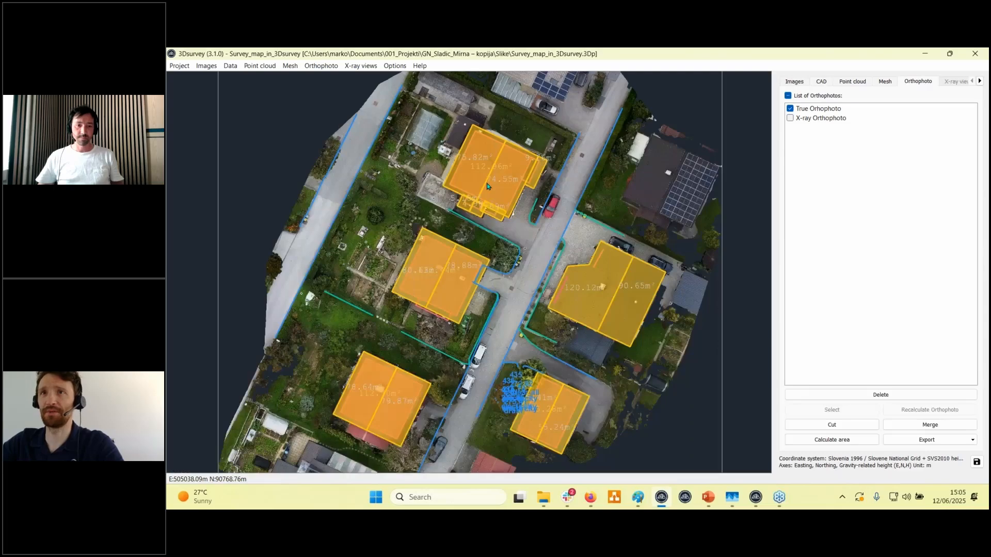
pyautogui.scroll(3, 487, 185)
pyautogui.scroll(3, 488, 186)
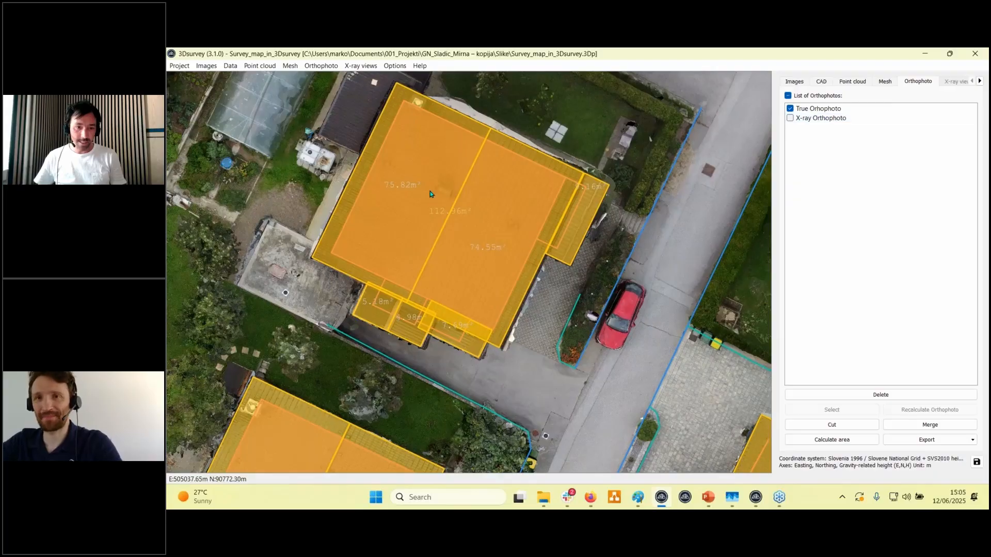
pyautogui.scroll(-2, 406, 217)
pyautogui.moveTo(405, 217); pyautogui.dragTo(366, 189)
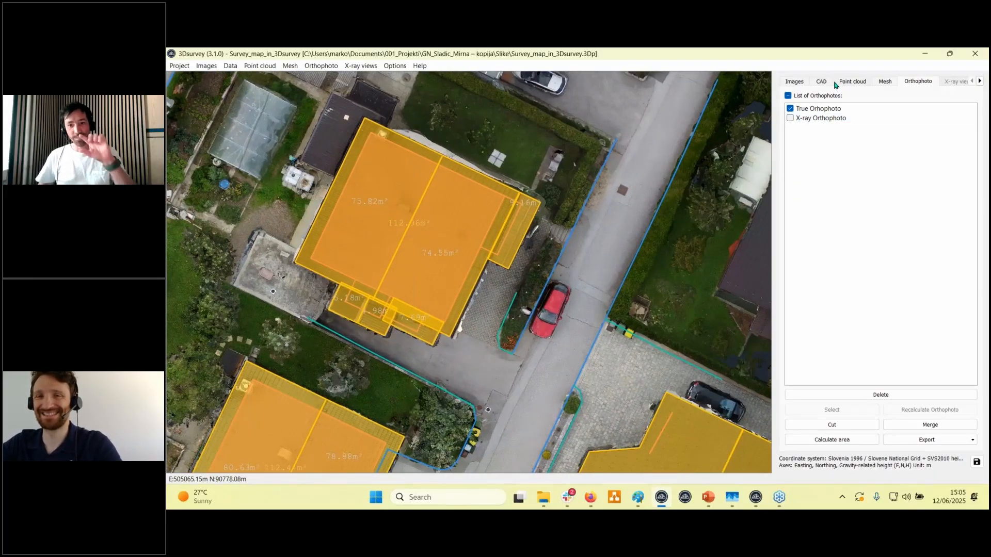
# Return to the CAD view and set Closed to No for the roof polyline on the half of the house facing the road.
pyautogui.click(821, 82)
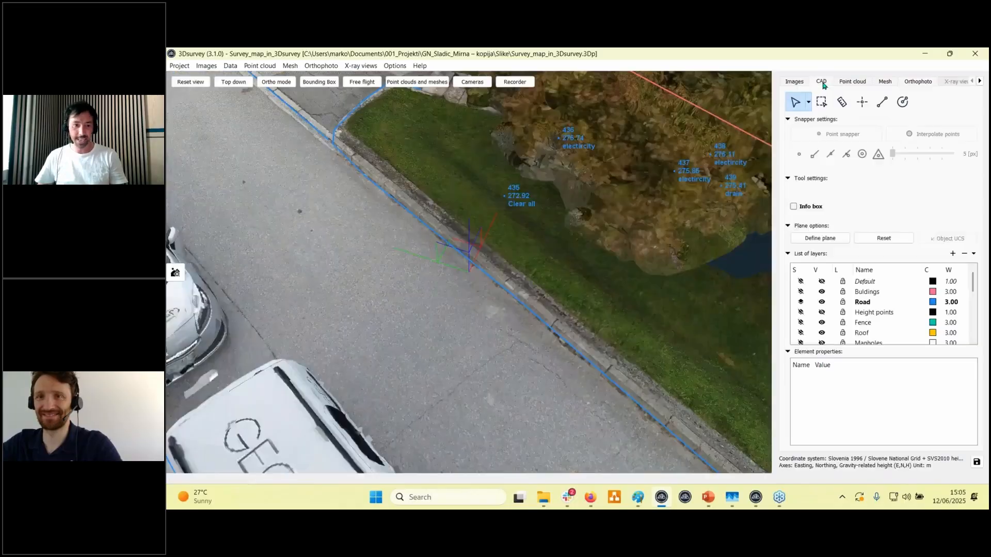
pyautogui.scroll(-4, 486, 234)
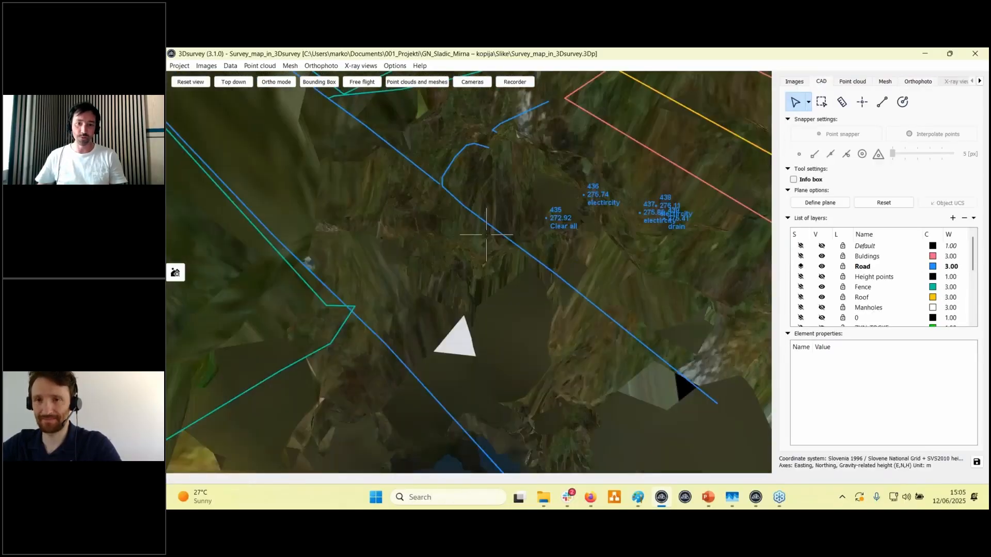
pyautogui.scroll(-8, 486, 234)
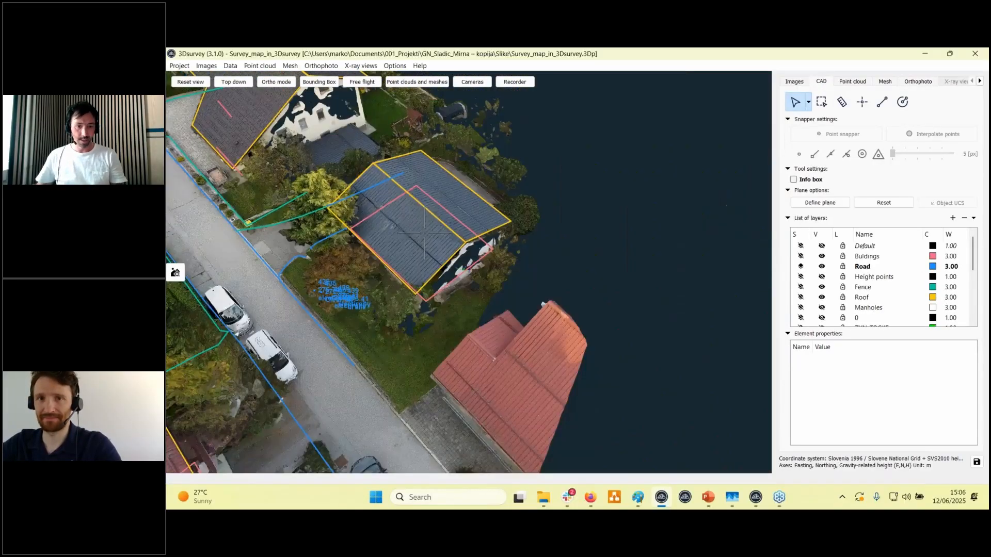
pyautogui.scroll(2, 428, 272)
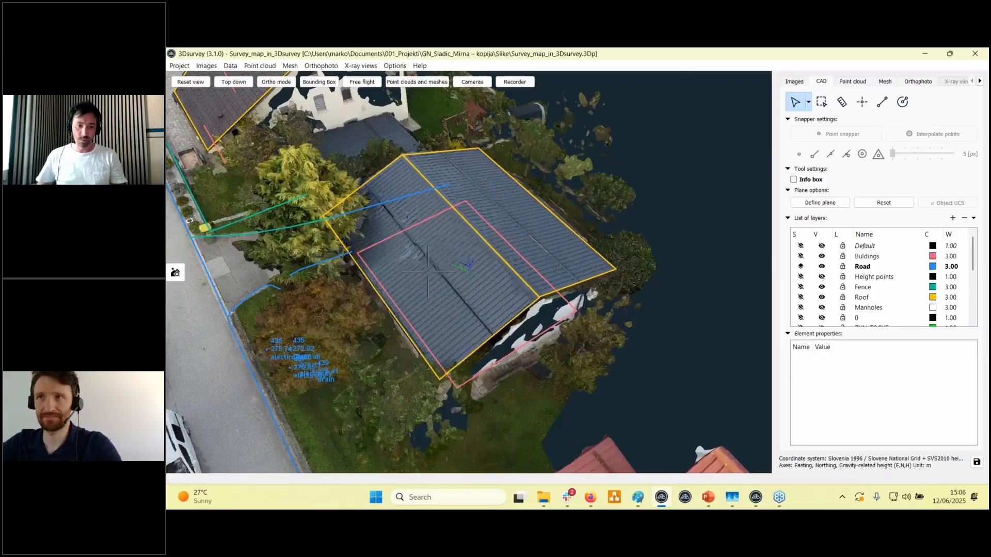
pyautogui.click(483, 344)
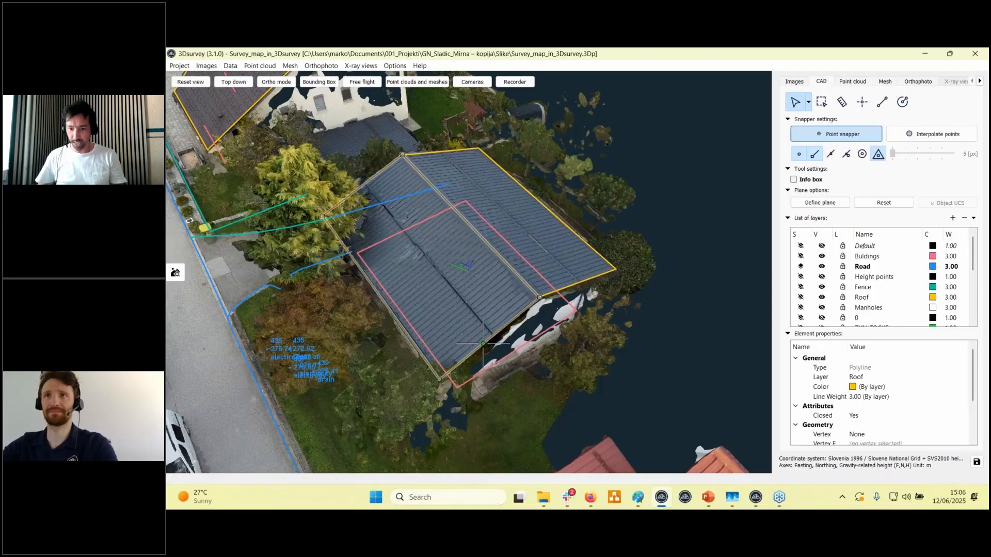
pyautogui.click(860, 415)
pyautogui.click(859, 432)
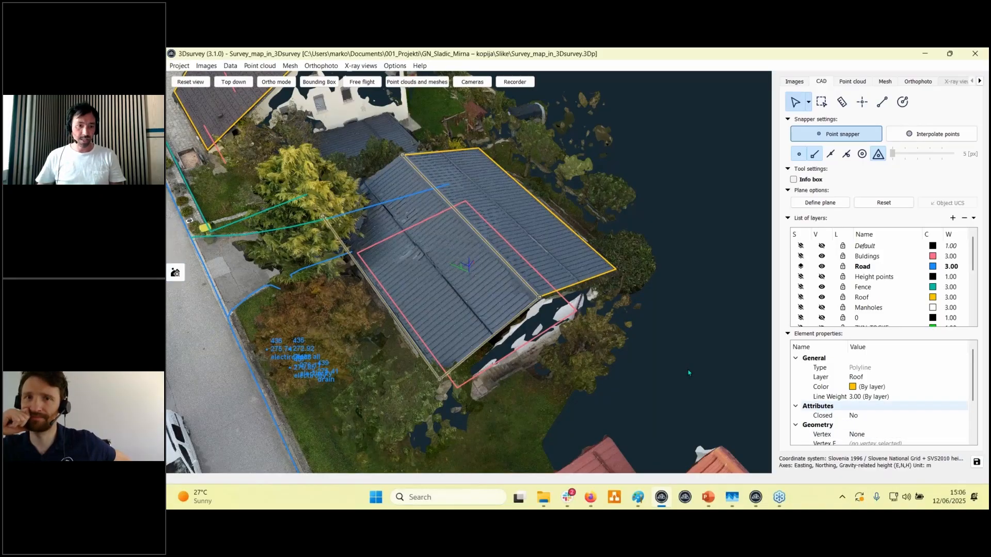
# Make Roof the active layer and draw a polyline across the open roof edge beside the yellow tree, from ridge corner to eave corner.
pyautogui.moveTo(364, 211); pyautogui.dragTo(395, 232, button='middle')
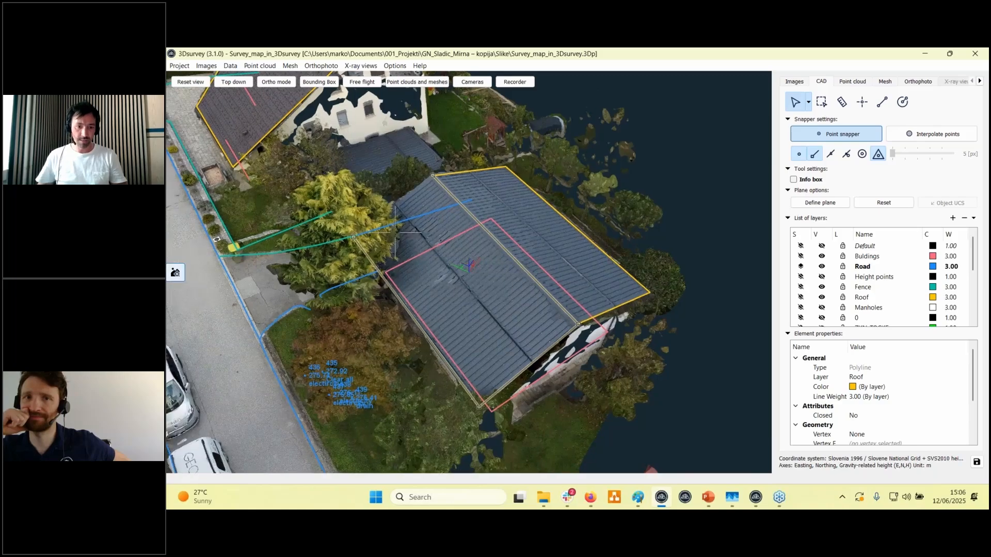
pyautogui.press('Escape')
pyautogui.scroll(3, 395, 232)
pyautogui.moveTo(428, 247); pyautogui.dragTo(505, 278)
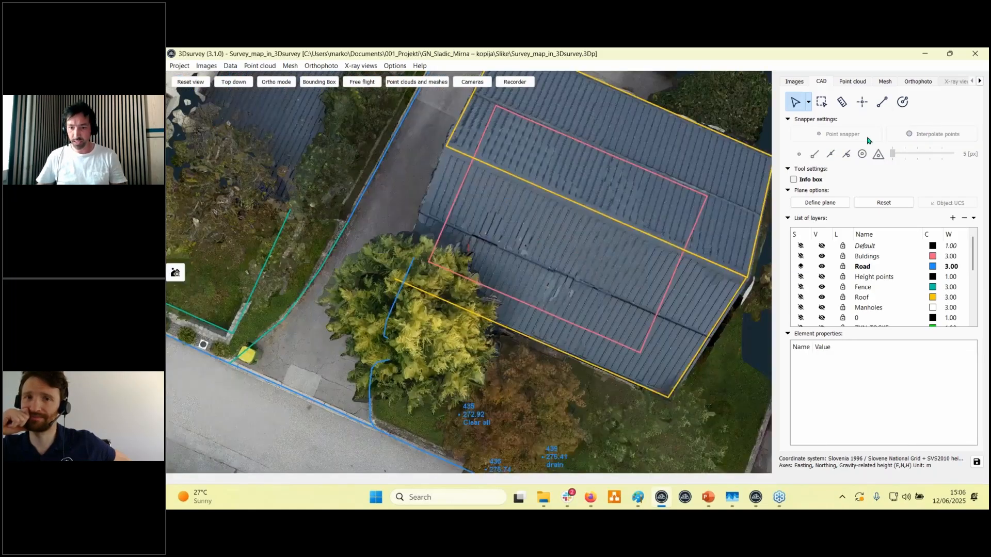
pyautogui.click(801, 297)
pyautogui.click(882, 102)
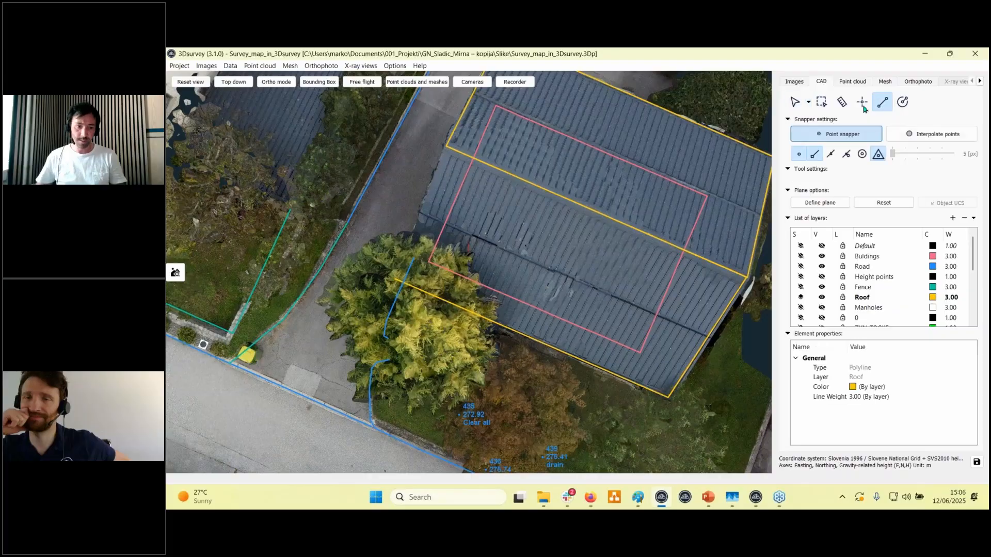
pyautogui.click(395, 279)
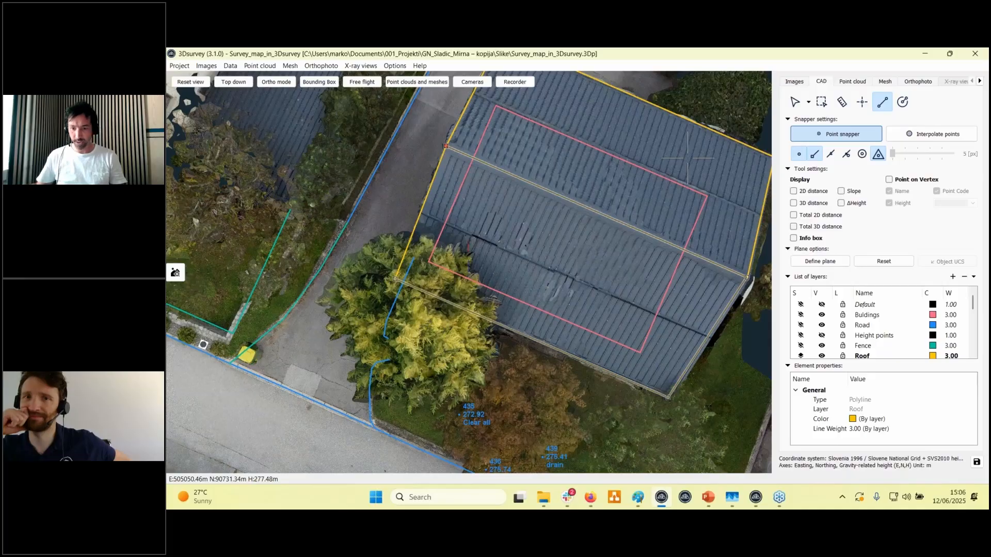
pyautogui.press('Escape')
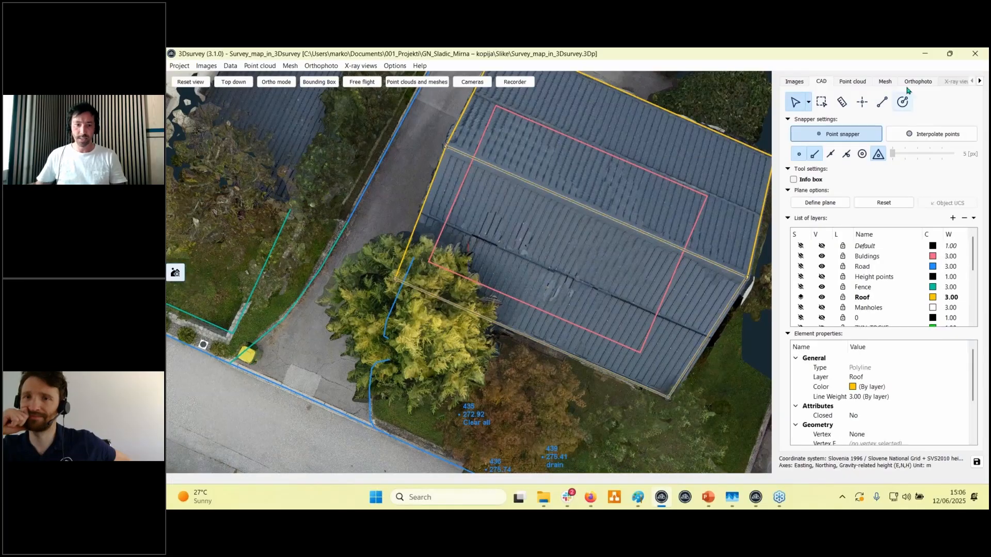
# Inspect the edited house on the True Orthophoto, comparing the area fill of the two roof halves.
pyautogui.click(917, 81)
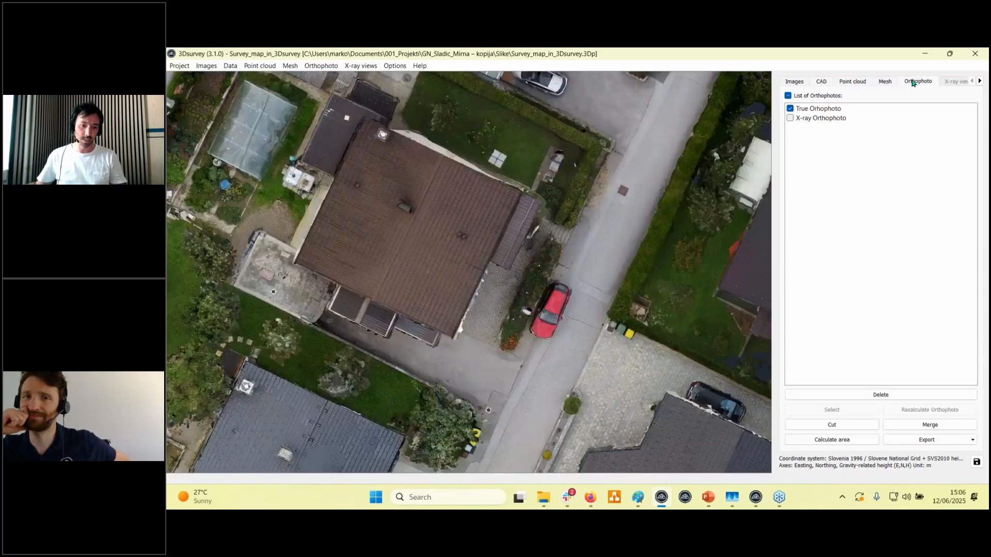
pyautogui.scroll(3, 416, 230)
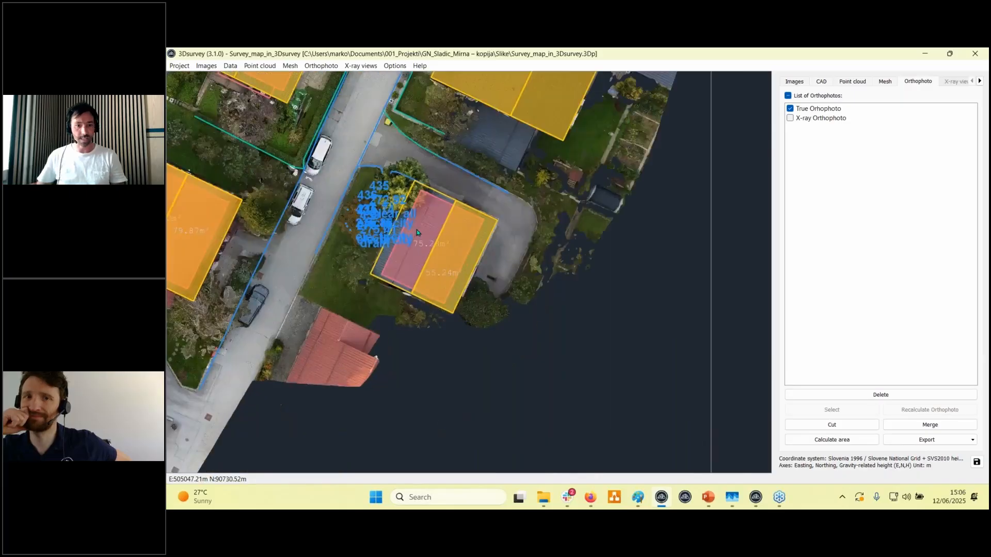
pyautogui.scroll(3, 416, 230)
pyautogui.scroll(2, 416, 231)
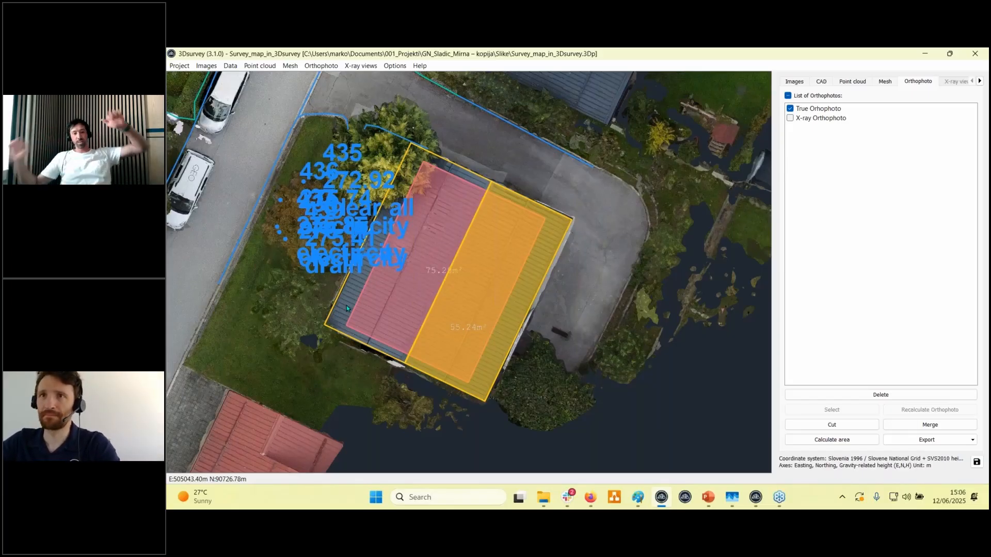
pyautogui.moveTo(379, 249); pyautogui.dragTo(304, 211)
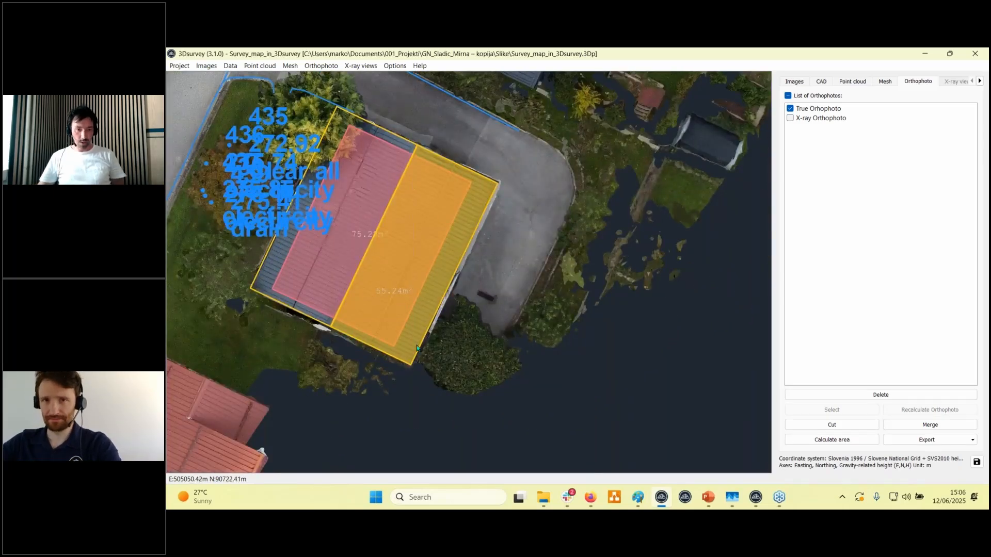